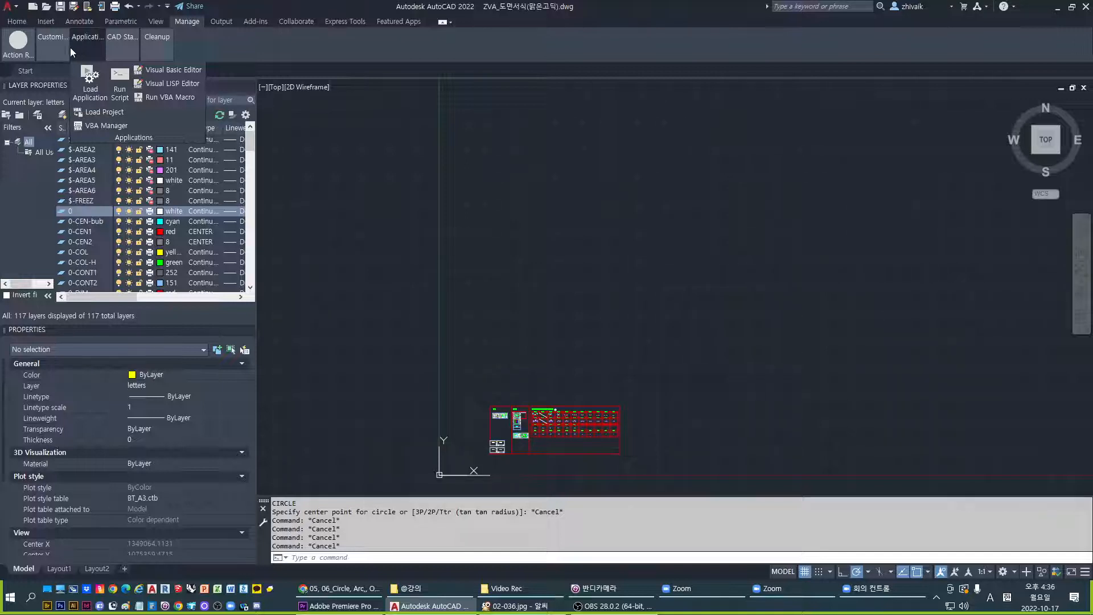
# Step: Open the command alias file acad.pgp for editing and place its window over the drawing area
pyautogui.moveTo(42, 44)
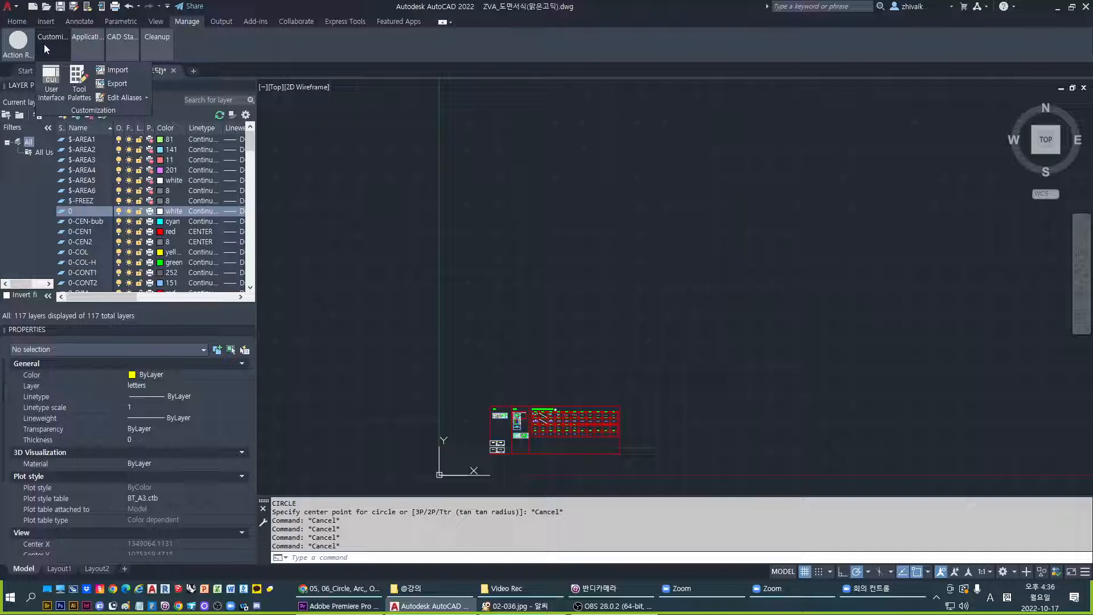
pyautogui.click(129, 99)
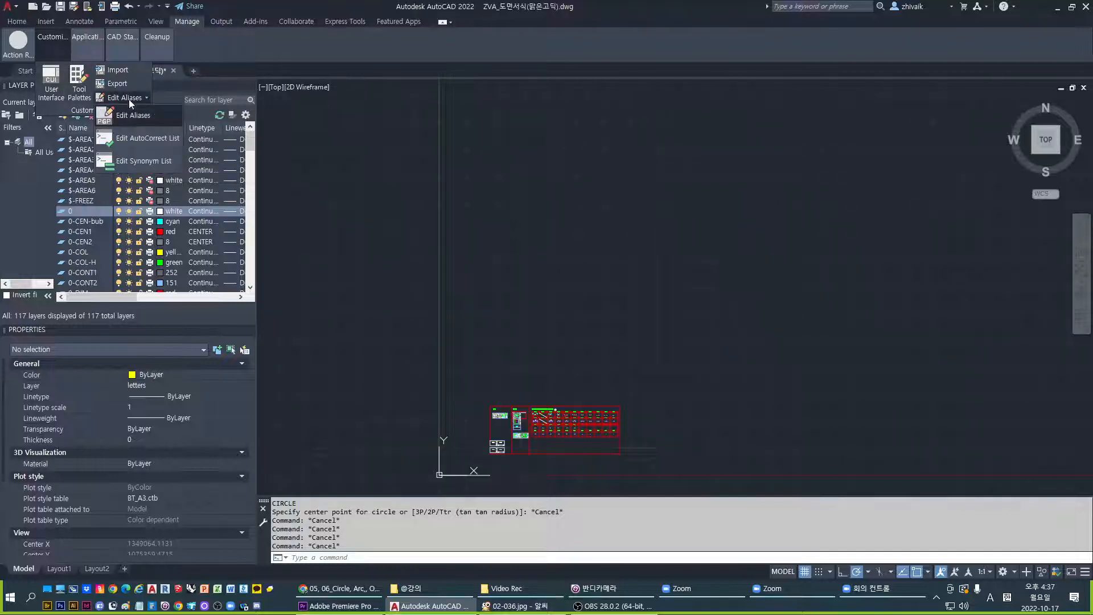
pyautogui.click(133, 115)
pyautogui.moveTo(617, 43)
pyautogui.mouseDown()
pyautogui.moveTo(610, 79)
pyautogui.moveTo(535, 73)
pyautogui.moveTo(506, 115)
pyautogui.moveTo(450, 108)
pyautogui.moveTo(449, 98)
pyautogui.mouseUp()
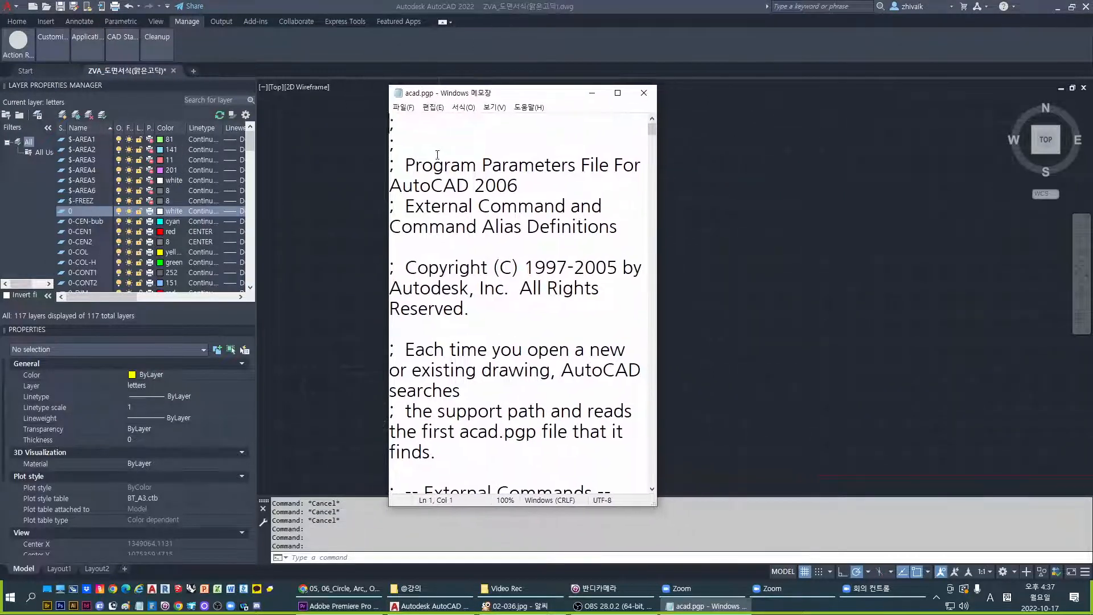
pyautogui.click(454, 149)
# Step: Read through the introductory comments of acad.pgp up to the sample aliases section, widening the text window
pyautogui.scroll(-15, 496, 230)
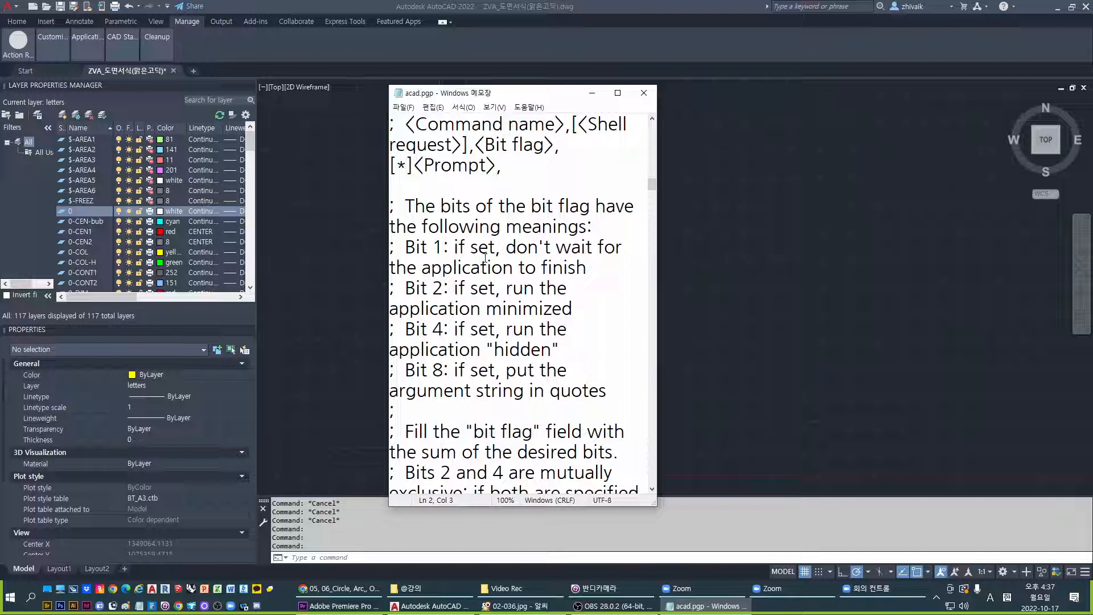
pyautogui.click(559, 180)
pyautogui.click(534, 170)
pyautogui.click(47, 34)
pyautogui.click(570, 258)
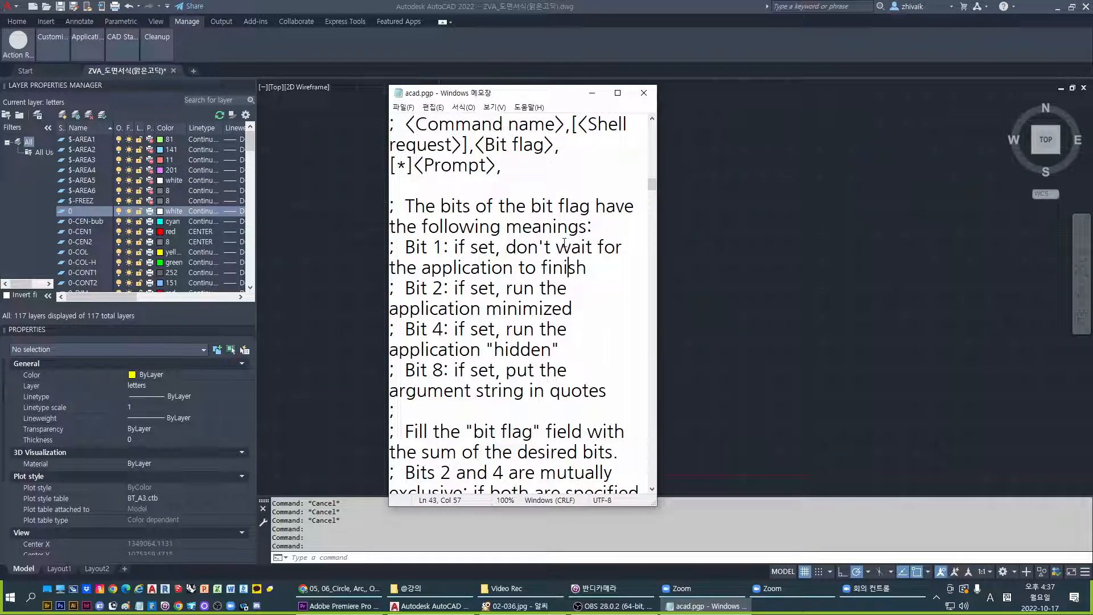
pyautogui.moveTo(653, 193); pyautogui.dragTo(653, 231)
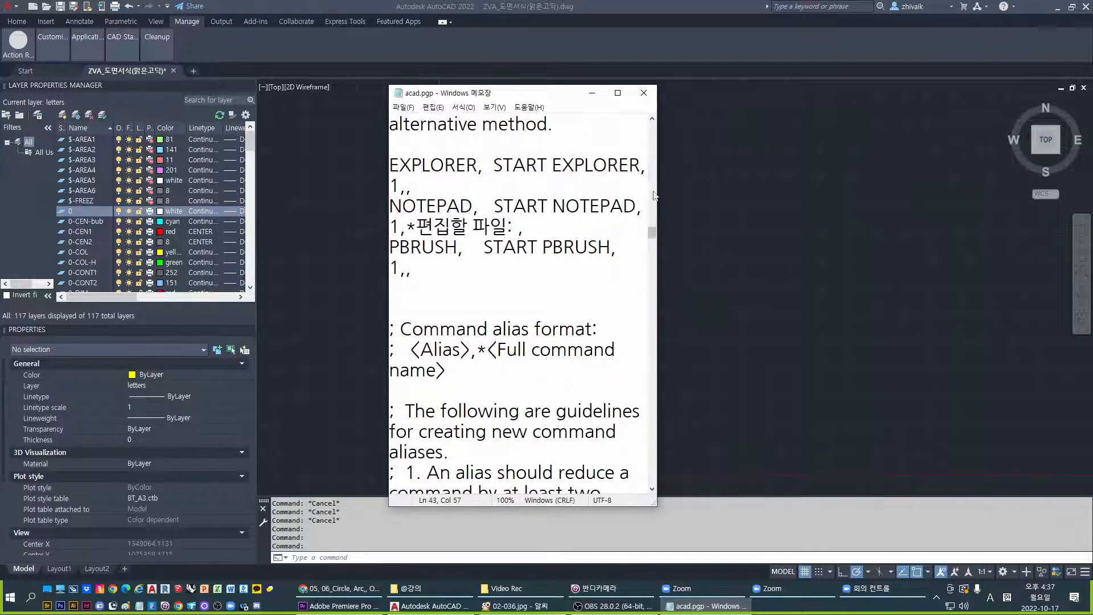
pyautogui.moveTo(657, 192); pyautogui.dragTo(838, 181)
pyautogui.scroll(-1, 630, 210)
pyautogui.scroll(7, 627, 209)
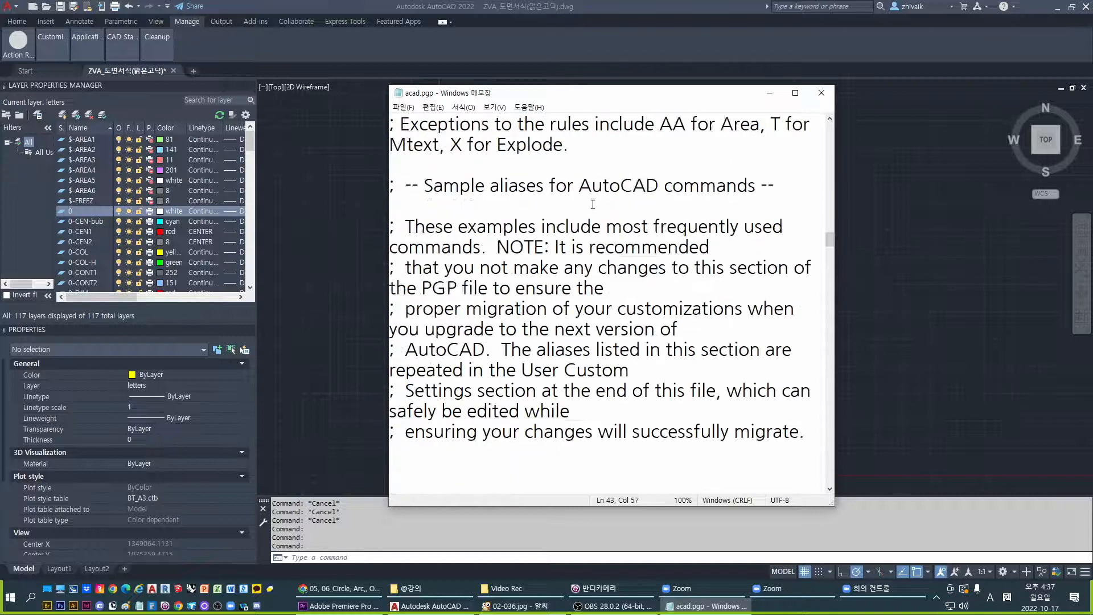
# Step: Examine the command alias list from the 3DARRAY entry through to the ZOOM entry
pyautogui.scroll(-5, 593, 204)
pyautogui.moveTo(394, 206); pyautogui.dragTo(432, 288)
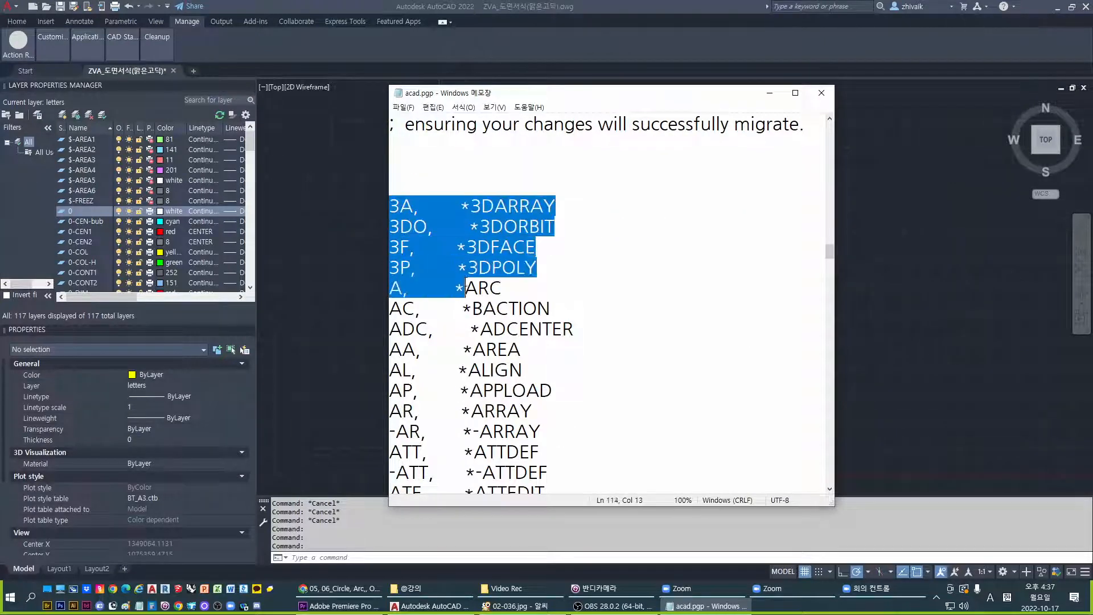
pyautogui.click(649, 237)
pyautogui.scroll(-2, 561, 181)
pyautogui.scroll(-18, 561, 180)
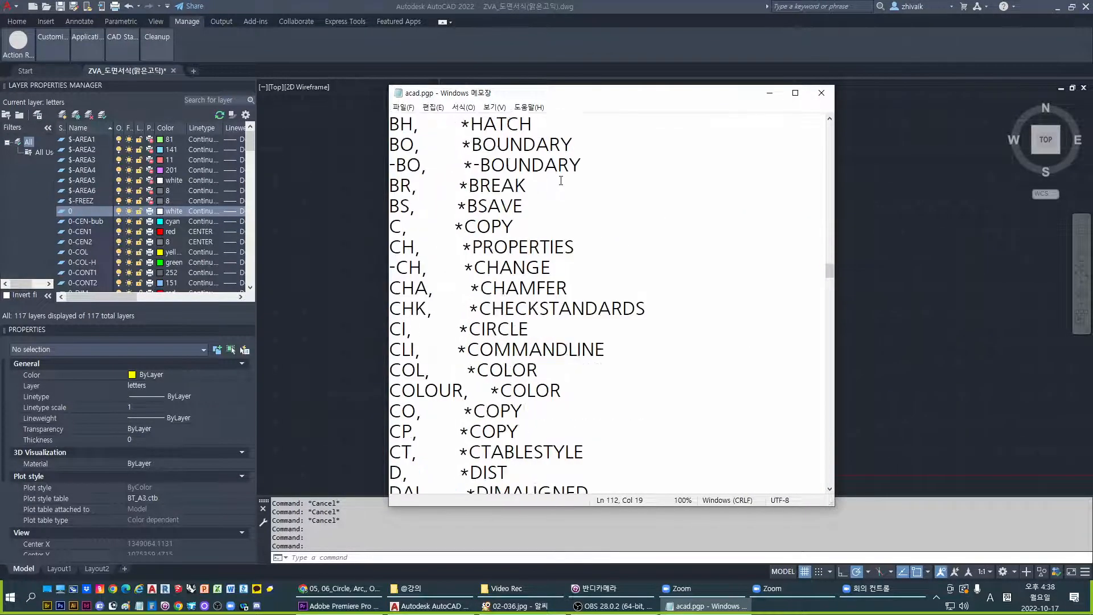
pyautogui.scroll(-5, 560, 180)
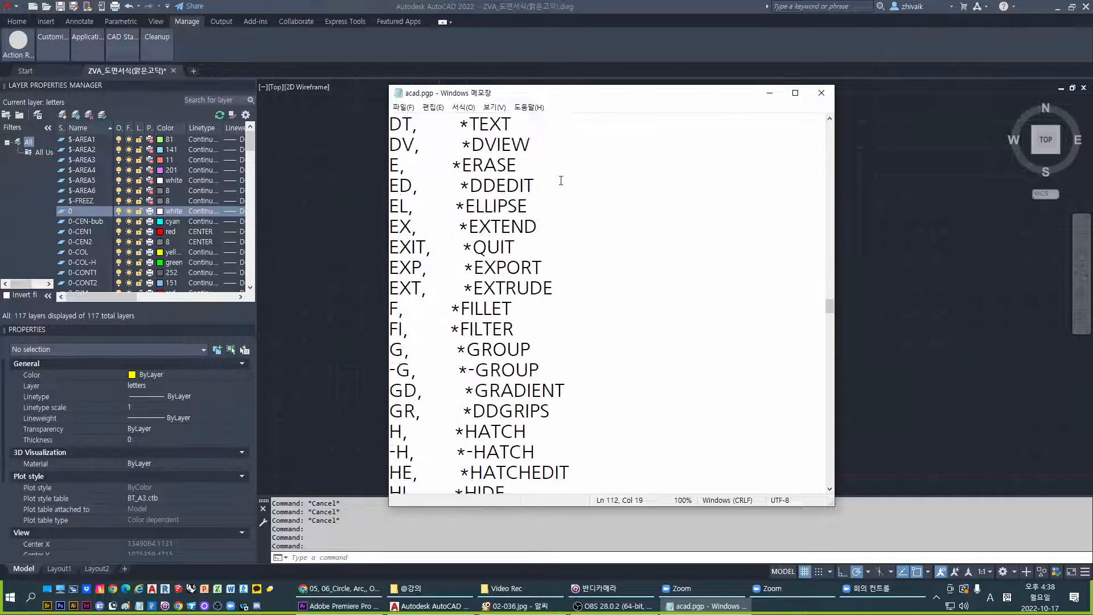
pyautogui.scroll(-12, 589, 206)
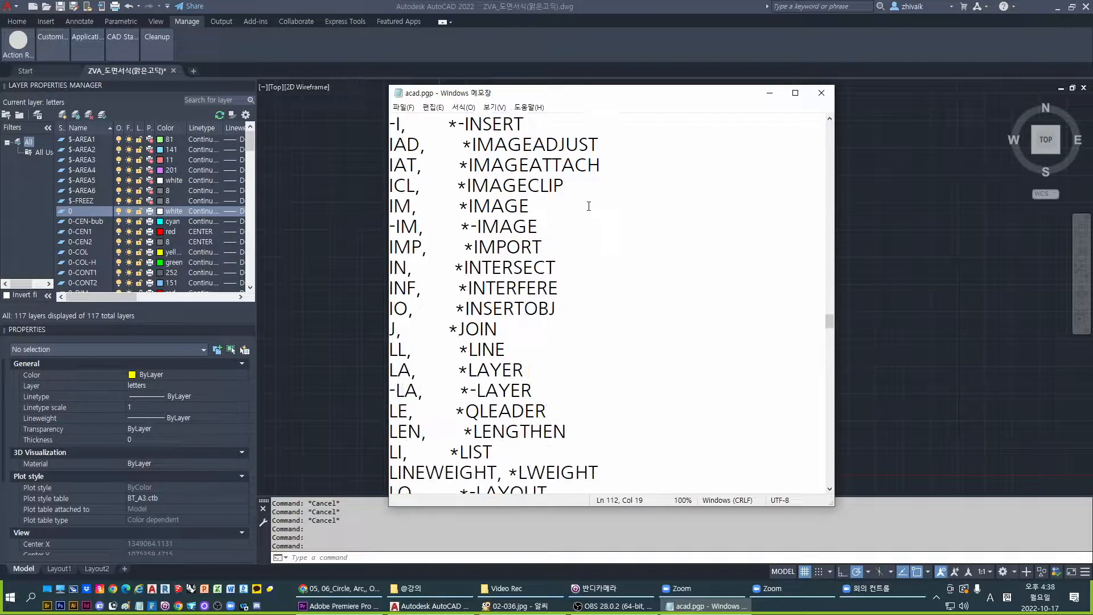
pyautogui.scroll(-15, 589, 206)
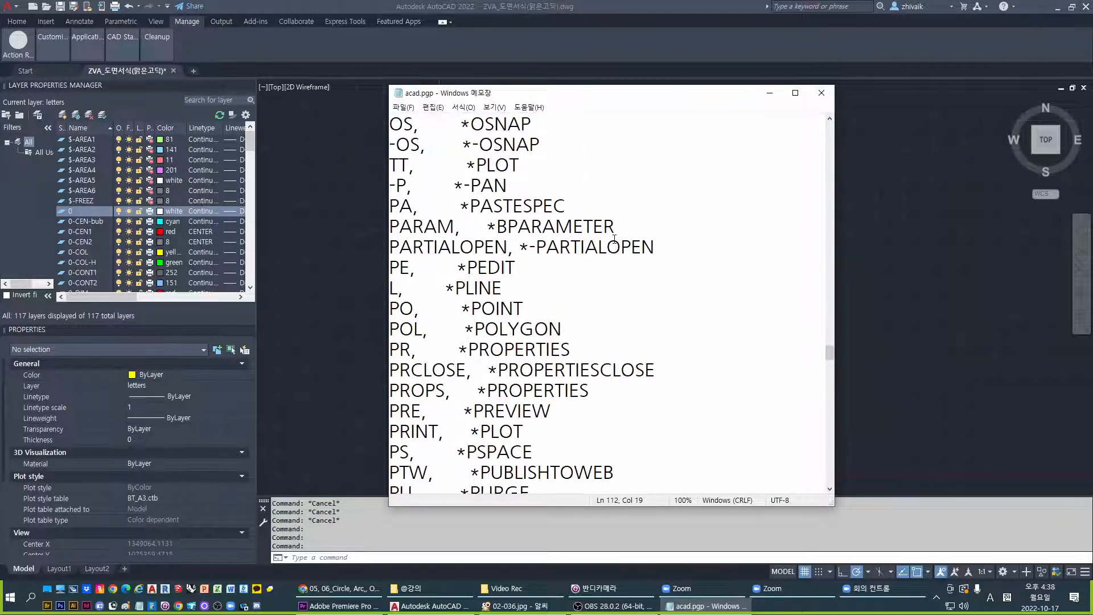
pyautogui.scroll(-2, 614, 239)
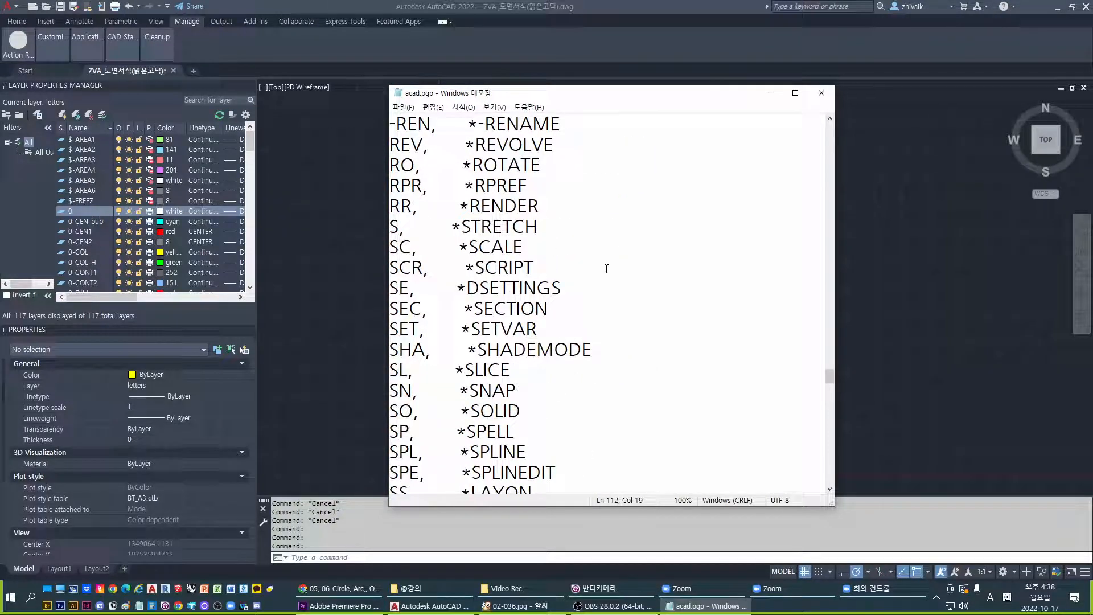
pyautogui.scroll(-13, 606, 268)
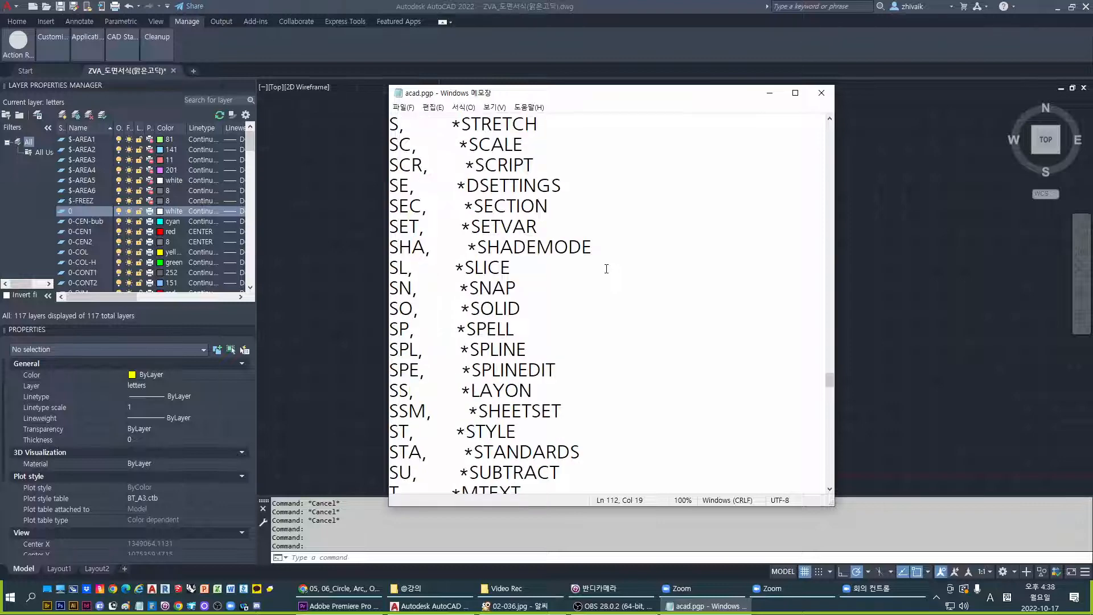
pyautogui.scroll(-2, 607, 268)
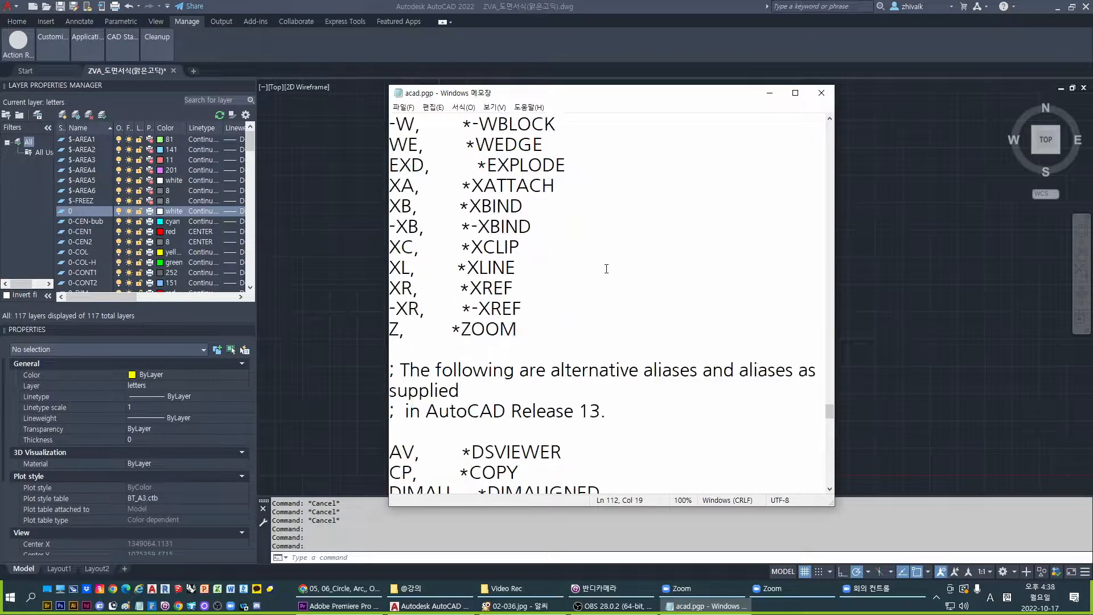
pyautogui.click(632, 324)
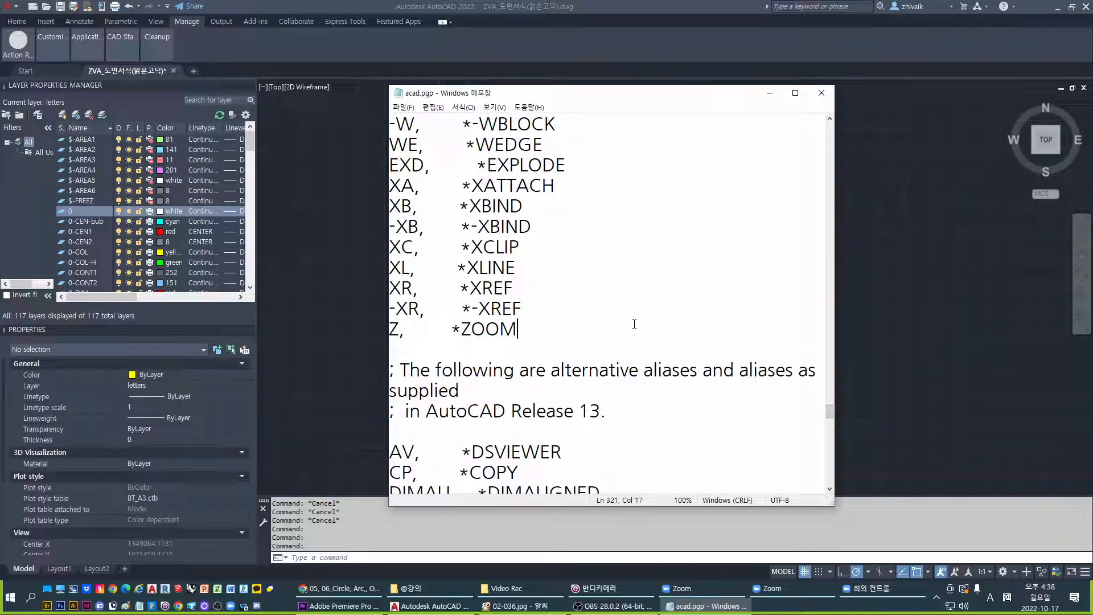
# Step: Return to the start of the alias list and review the entries beginning with 3 and A
pyautogui.scroll(15, 656, 320)
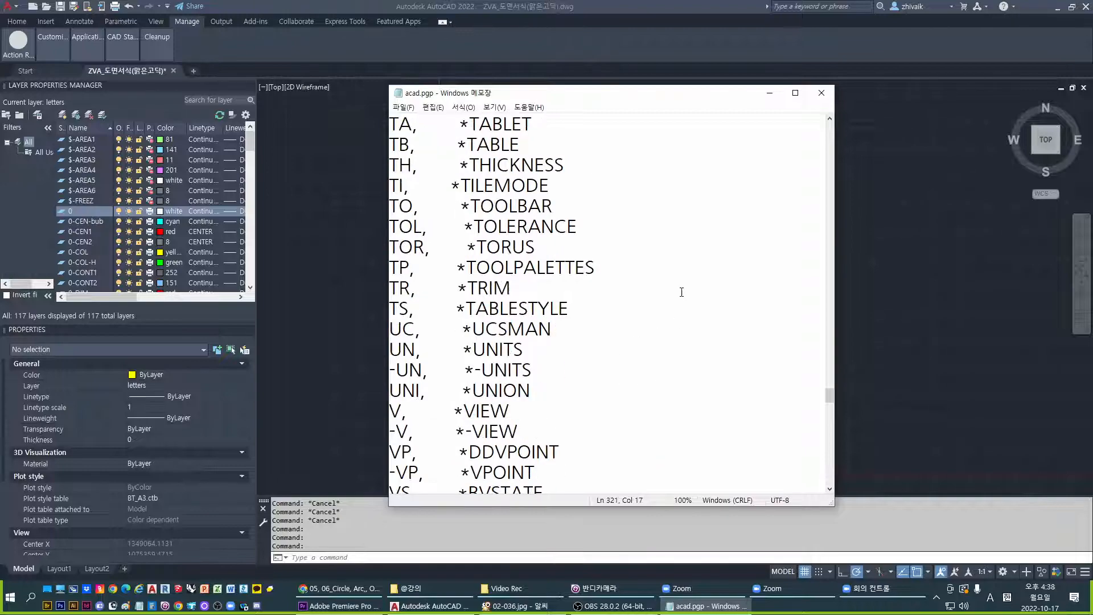
pyautogui.scroll(20, 681, 292)
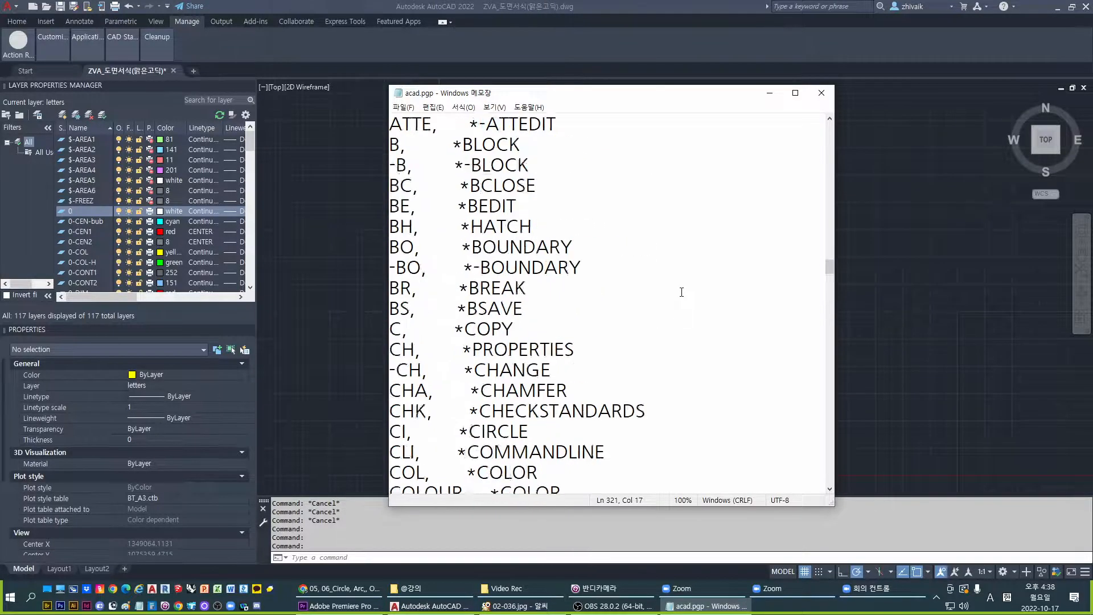
pyautogui.scroll(2, 681, 292)
pyautogui.scroll(-2, 681, 292)
pyautogui.scroll(2, 655, 307)
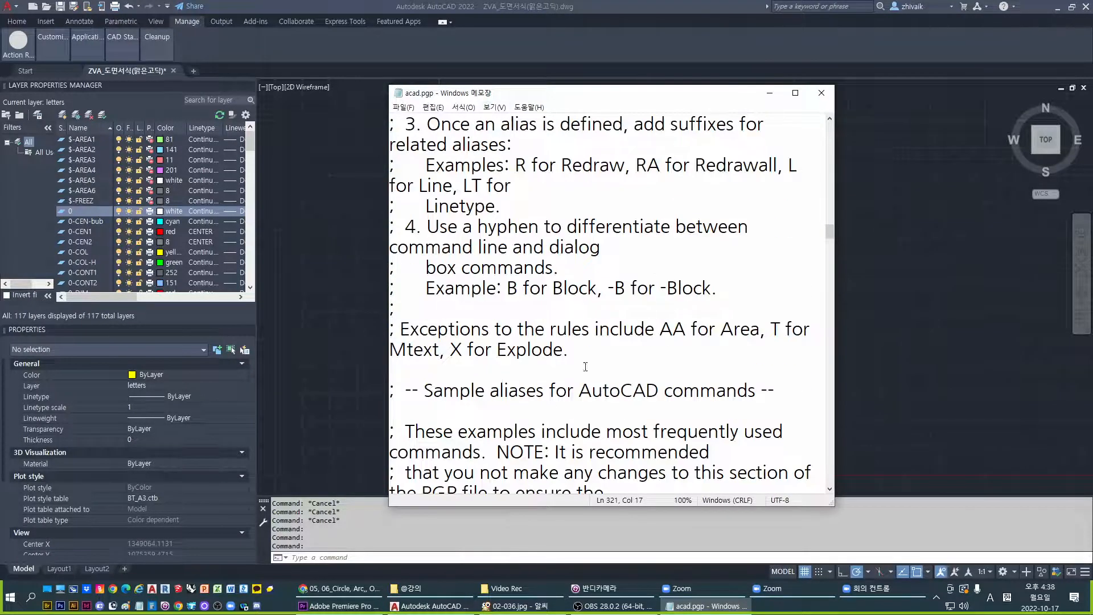
pyautogui.scroll(-10, 616, 320)
pyautogui.scroll(-15, 616, 320)
pyautogui.scroll(16, 627, 336)
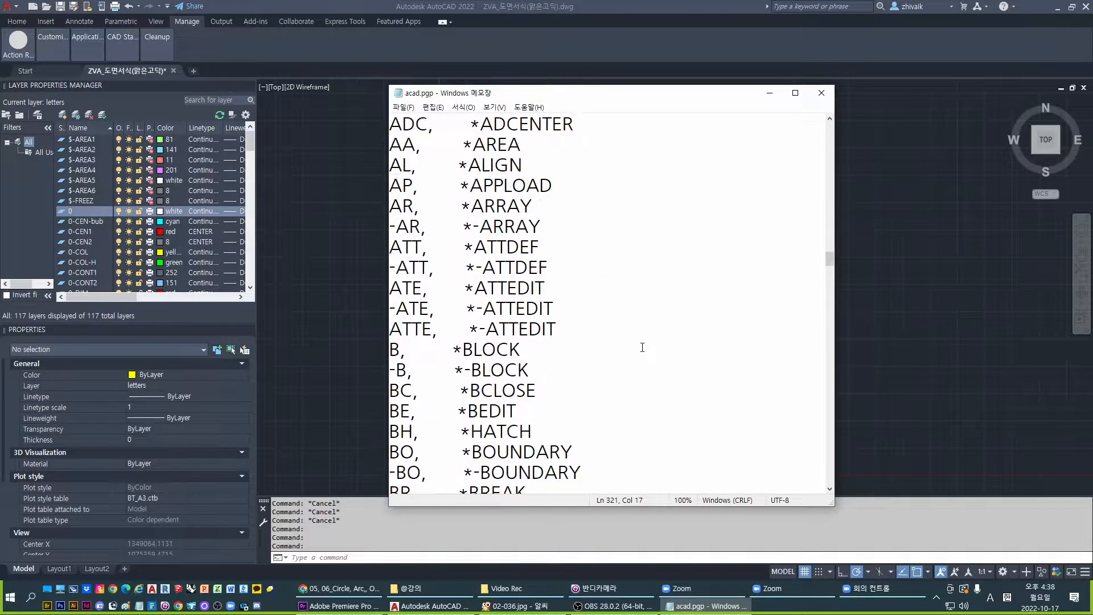
pyautogui.scroll(-8, 556, 320)
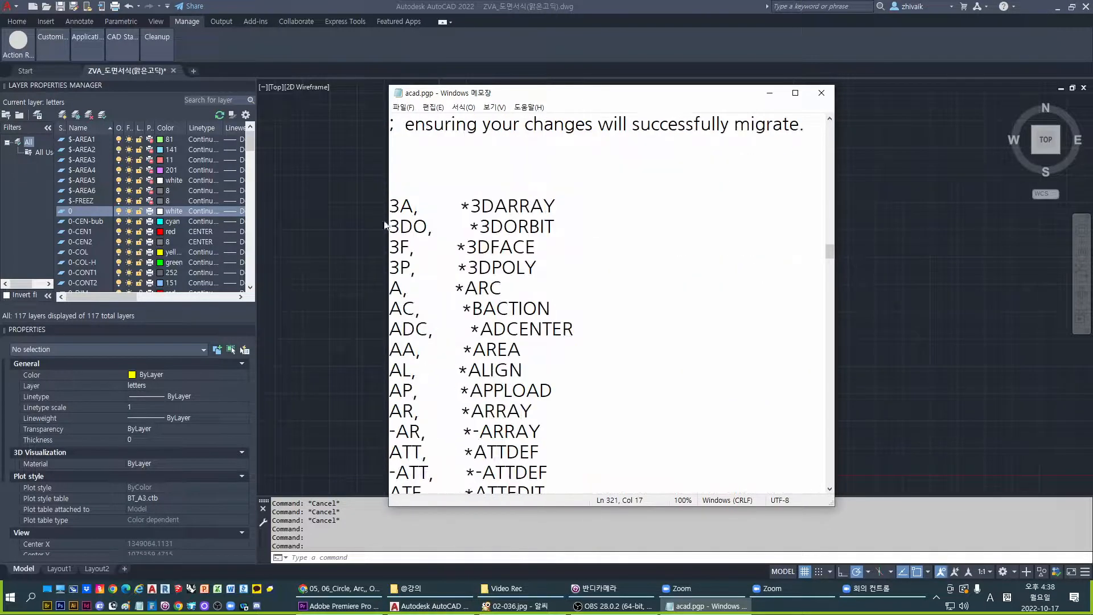
pyautogui.scroll(-3, 474, 329)
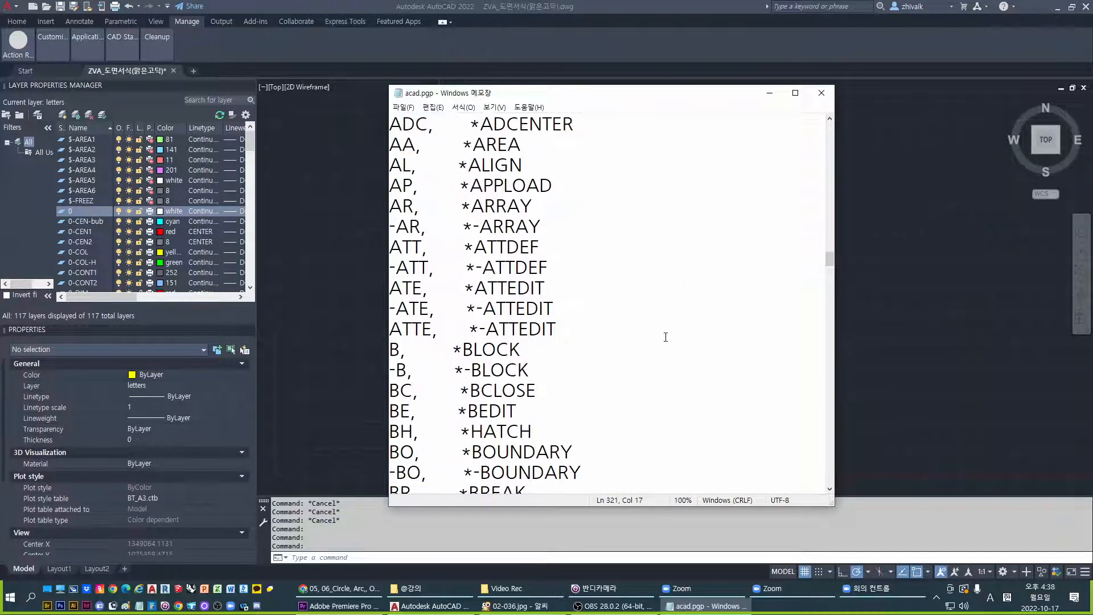
pyautogui.click(588, 330)
pyautogui.scroll(-2, 588, 330)
pyautogui.scroll(3, 592, 328)
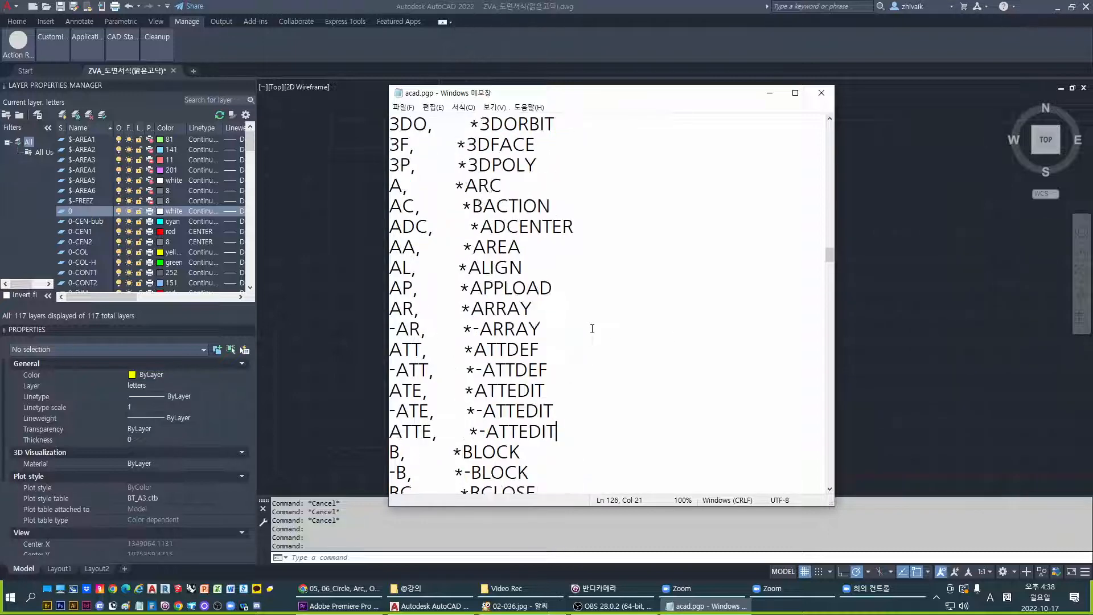
pyautogui.scroll(2, 592, 329)
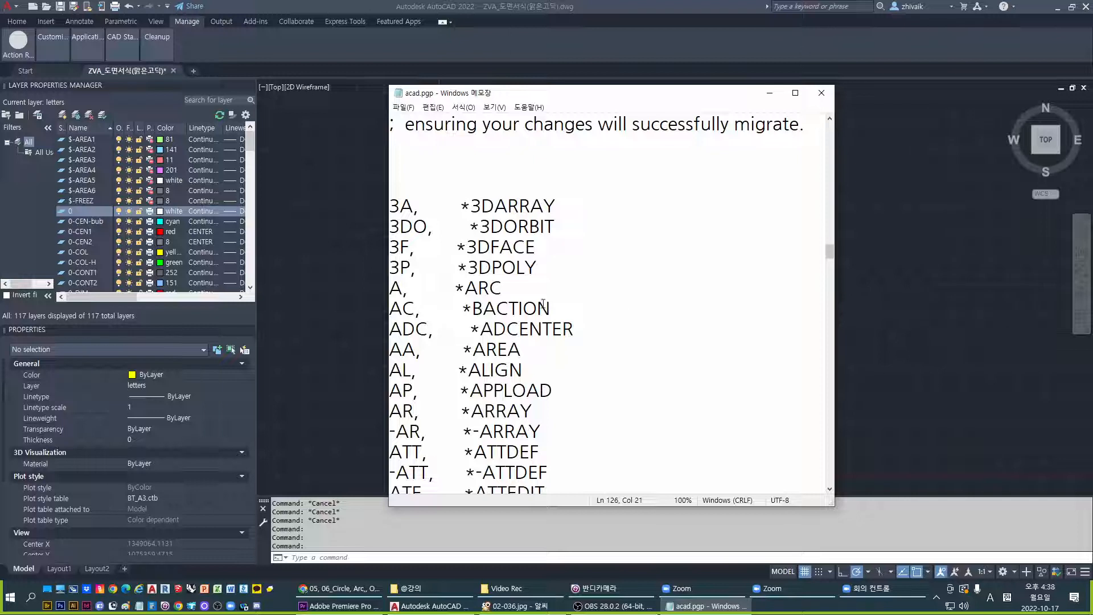
pyautogui.scroll(-2, 562, 297)
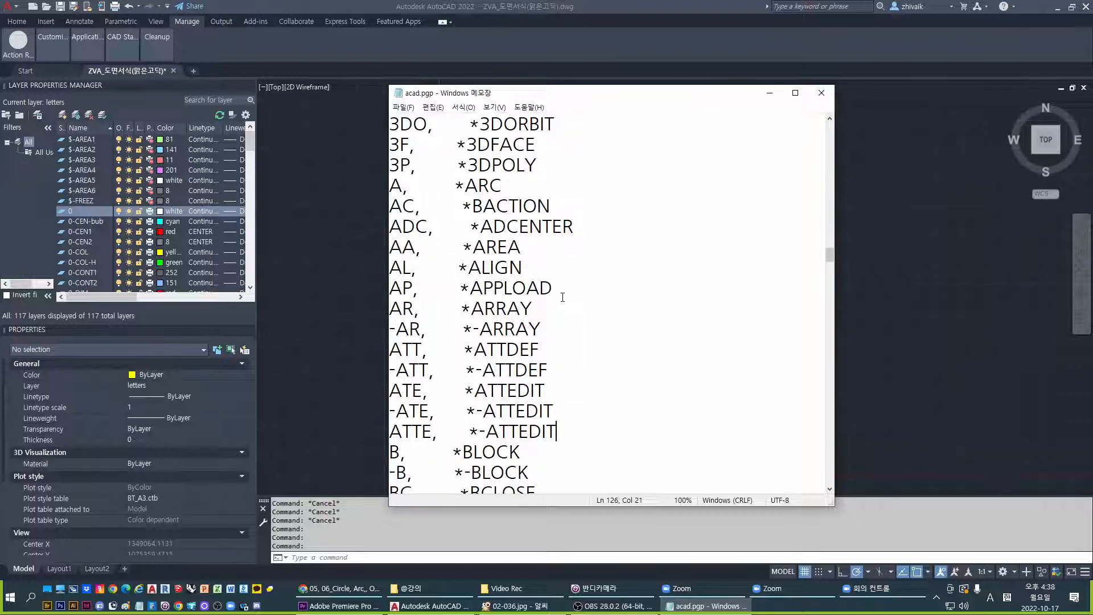
# Step: Highlight the alias, spacing and full command name in the ARC, BACTION and ADCENTER entries to study their format
pyautogui.doubleClick(396, 186)
pyautogui.moveTo(408, 185); pyautogui.dragTo(454, 187)
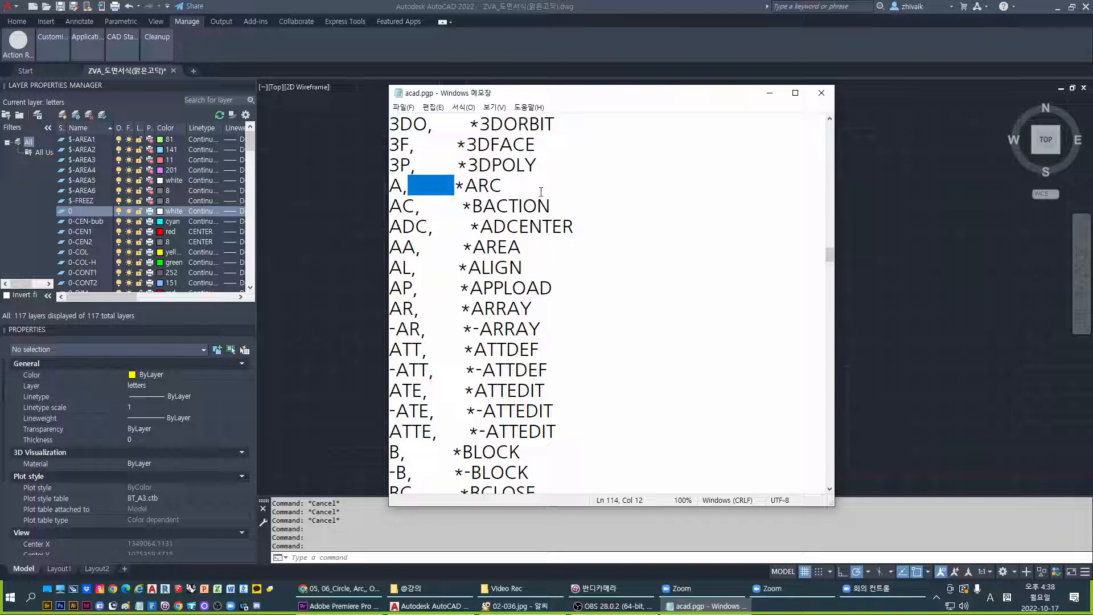
pyautogui.moveTo(541, 190); pyautogui.dragTo(391, 188)
pyautogui.click(607, 189)
pyautogui.moveTo(592, 206); pyautogui.dragTo(390, 207)
pyautogui.click(652, 225)
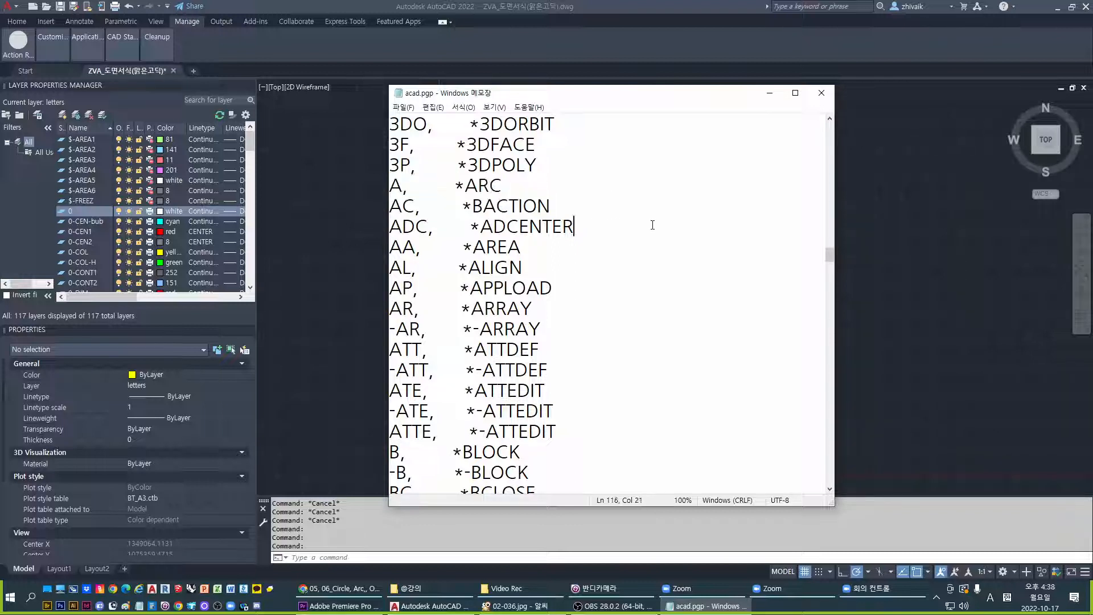
pyautogui.click(632, 187)
pyautogui.moveTo(428, 227); pyautogui.dragTo(391, 226)
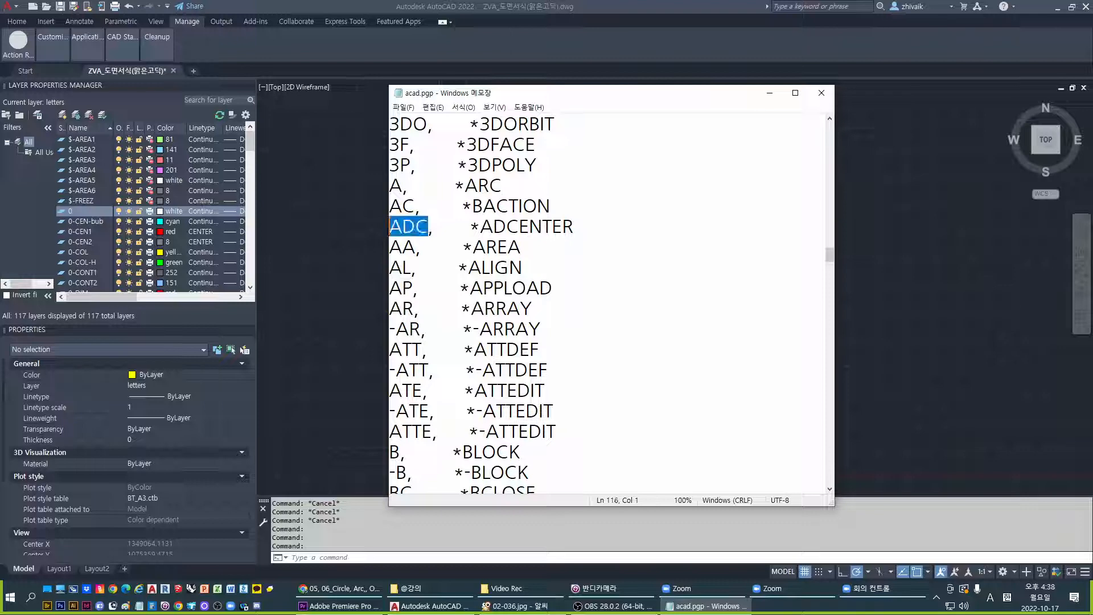
pyautogui.click(529, 268)
pyautogui.moveTo(480, 227); pyautogui.dragTo(575, 227)
pyautogui.click(600, 295)
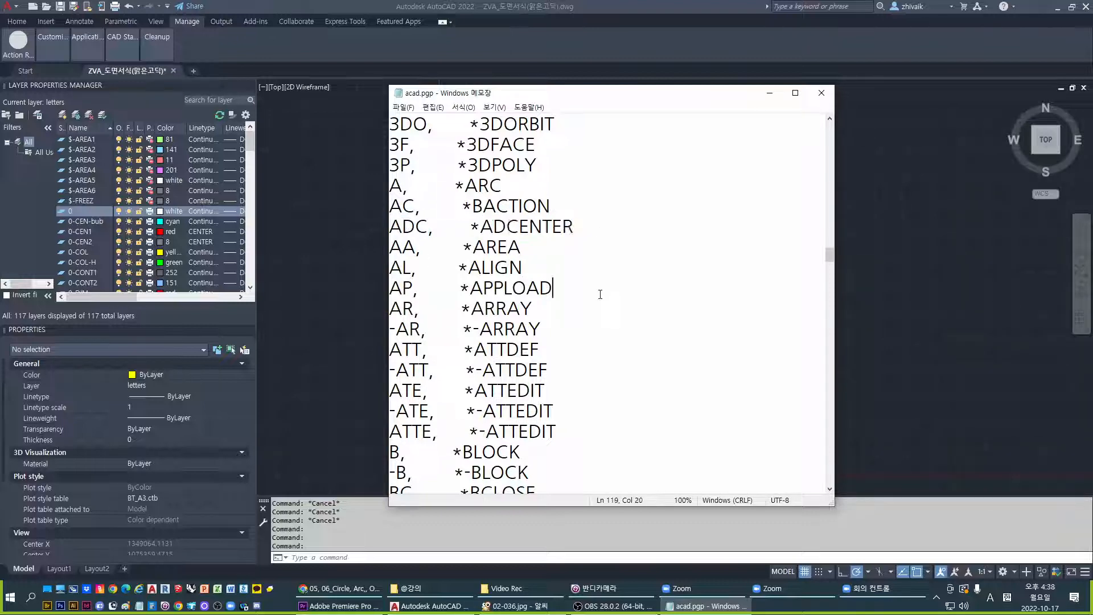
# Step: Skim the aliases as far as the dimension commands once more and close acad.pgp
pyautogui.scroll(-6, 600, 294)
pyautogui.scroll(-12, 600, 294)
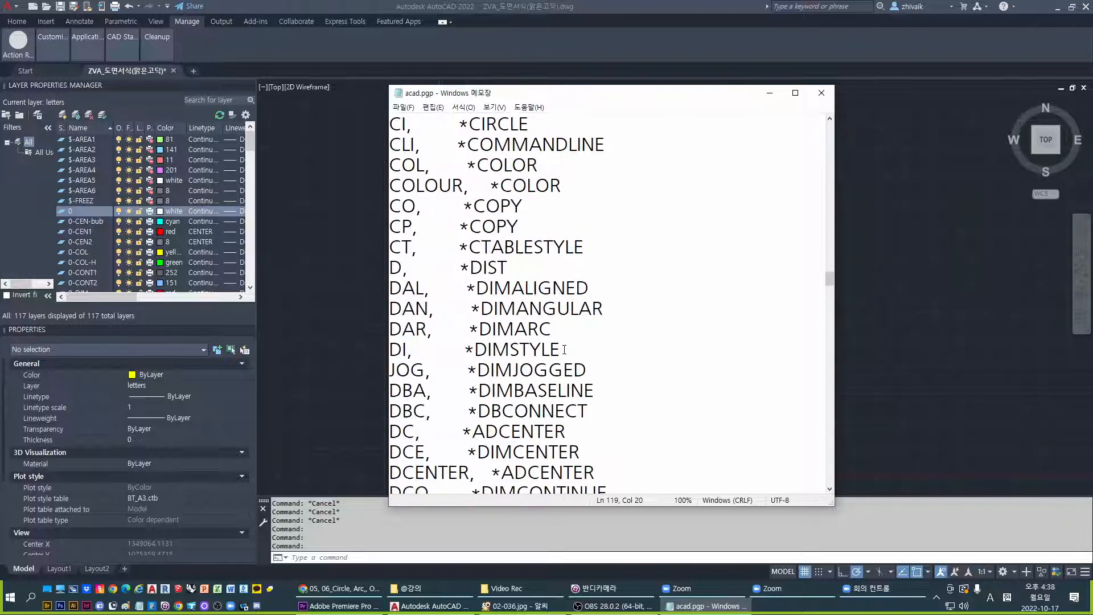
pyautogui.scroll(15, 625, 271)
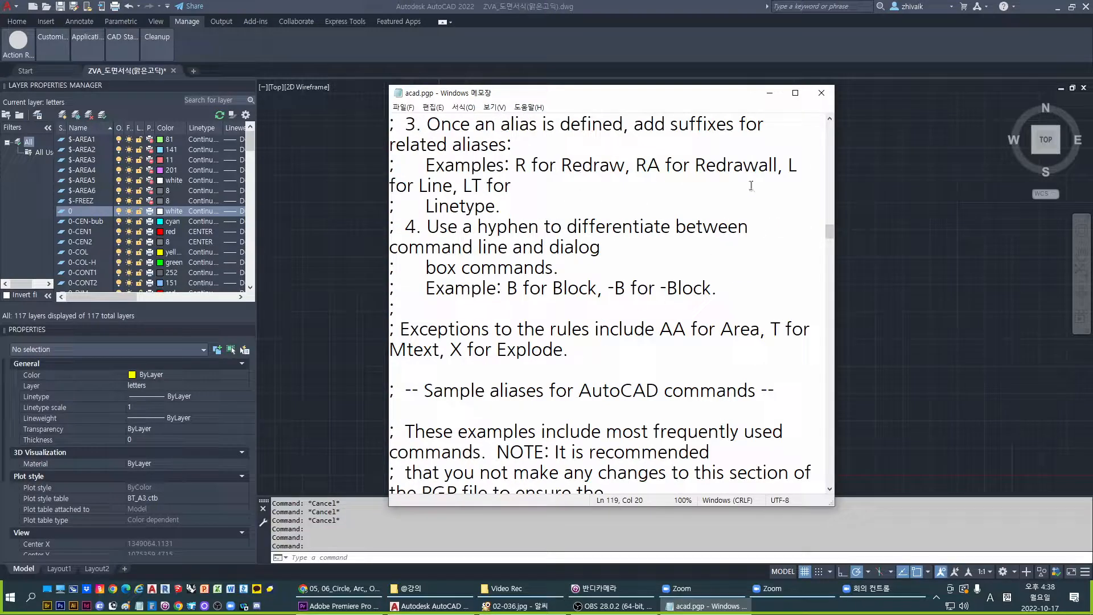
pyautogui.click(821, 92)
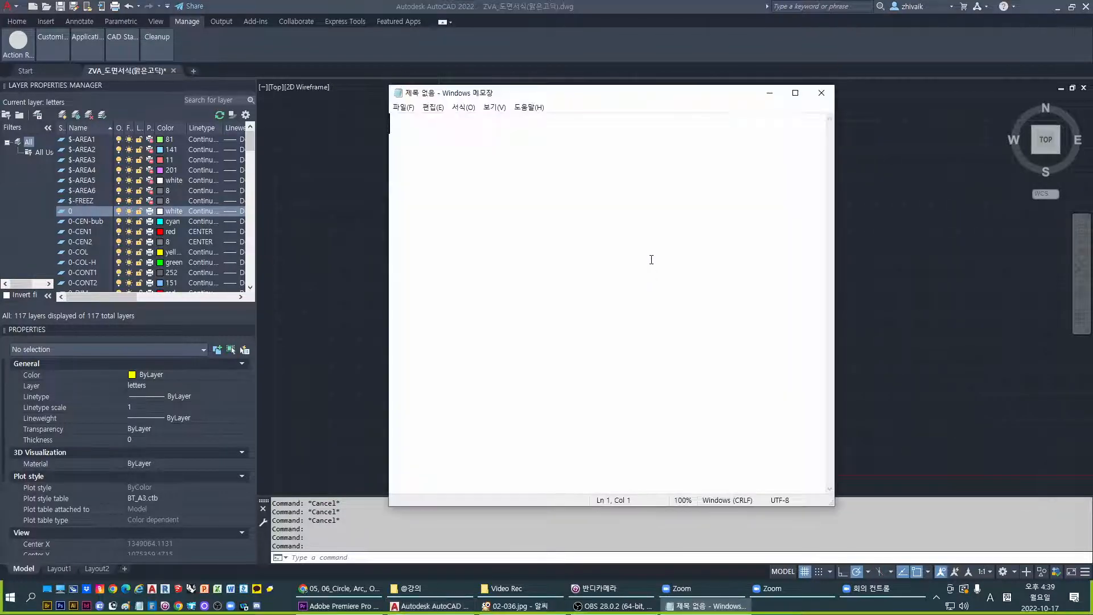
# Step: Write the note "Reinit(iate)" in the blank text document and highlight its "init(iate)" and "Re" parts
pyautogui.write('Re')
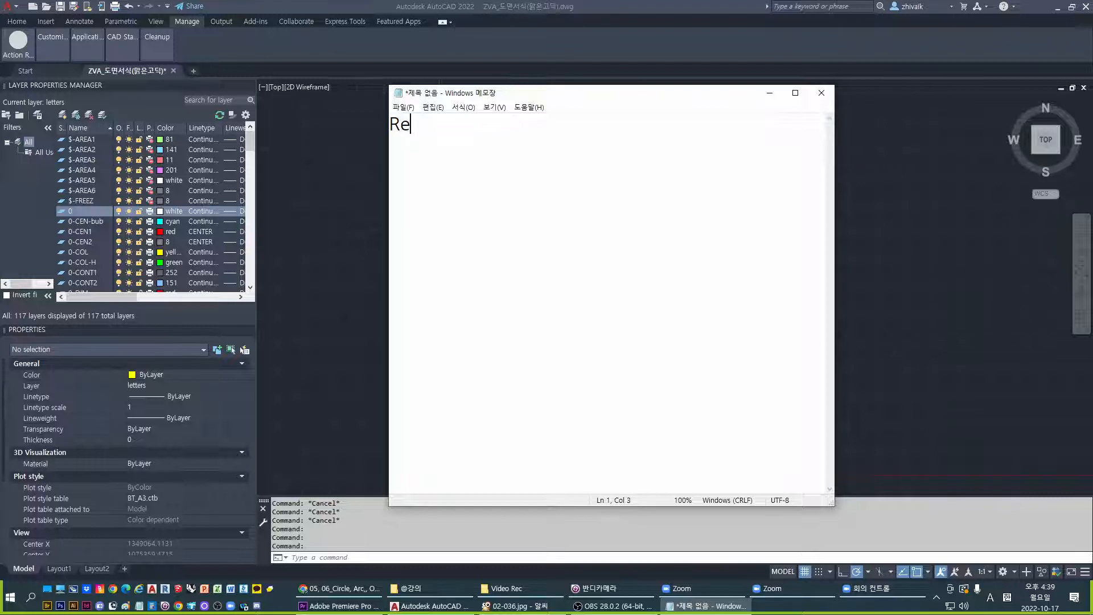
pyautogui.write('init(iate)')
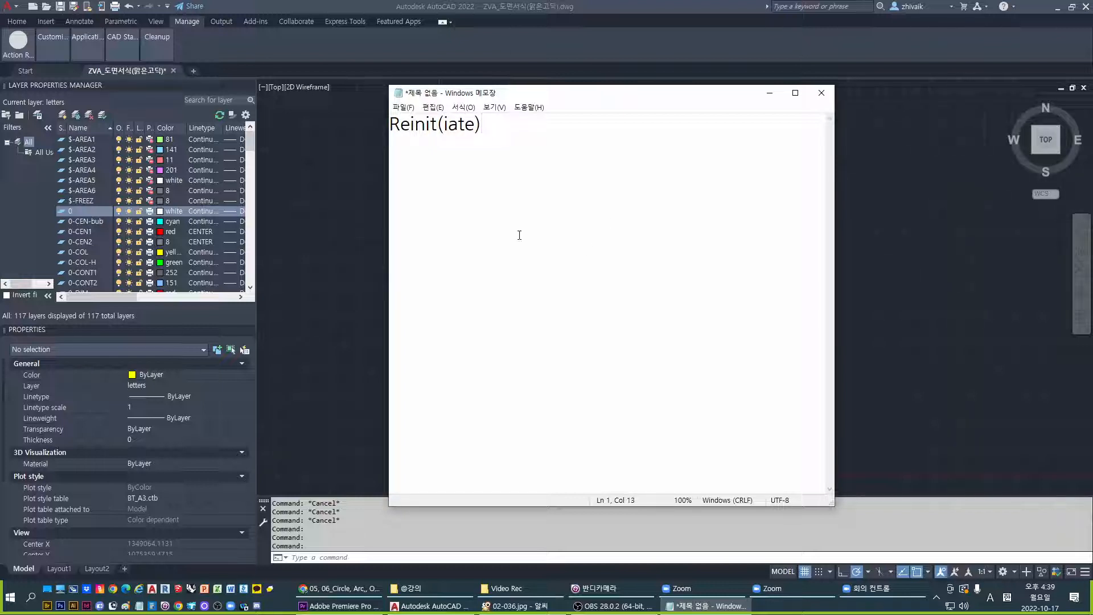
pyautogui.moveTo(409, 126); pyautogui.dragTo(600, 127)
pyautogui.click(412, 132)
pyautogui.moveTo(417, 130); pyautogui.dragTo(511, 141)
pyautogui.click(512, 145)
pyautogui.moveTo(411, 131); pyautogui.dragTo(389, 130)
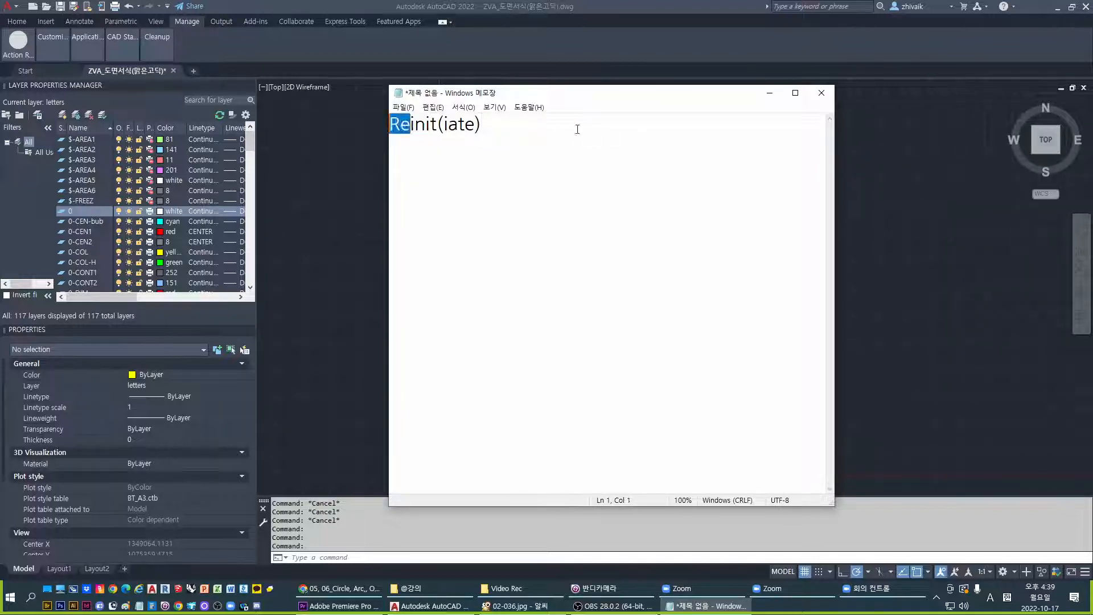
# Step: Switch to AutoCAD, run REINIT to look at the Re-initialization options, and close the dialog without reinitializing anything
pyautogui.click(576, 130)
pyautogui.click(879, 238)
pyautogui.write('reinit')
pyautogui.press('Return')
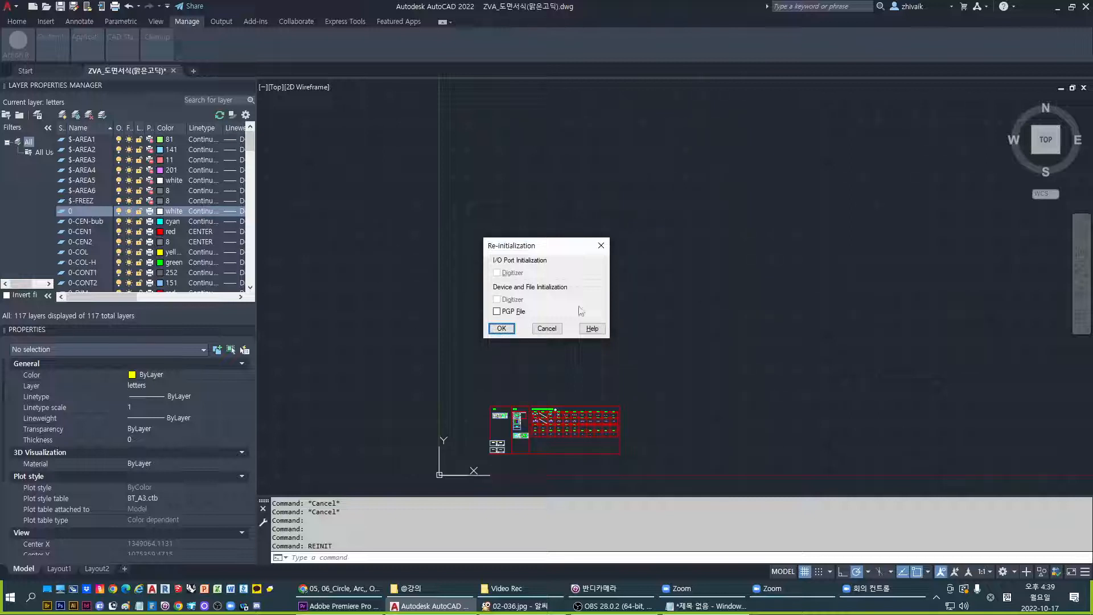
pyautogui.click(601, 246)
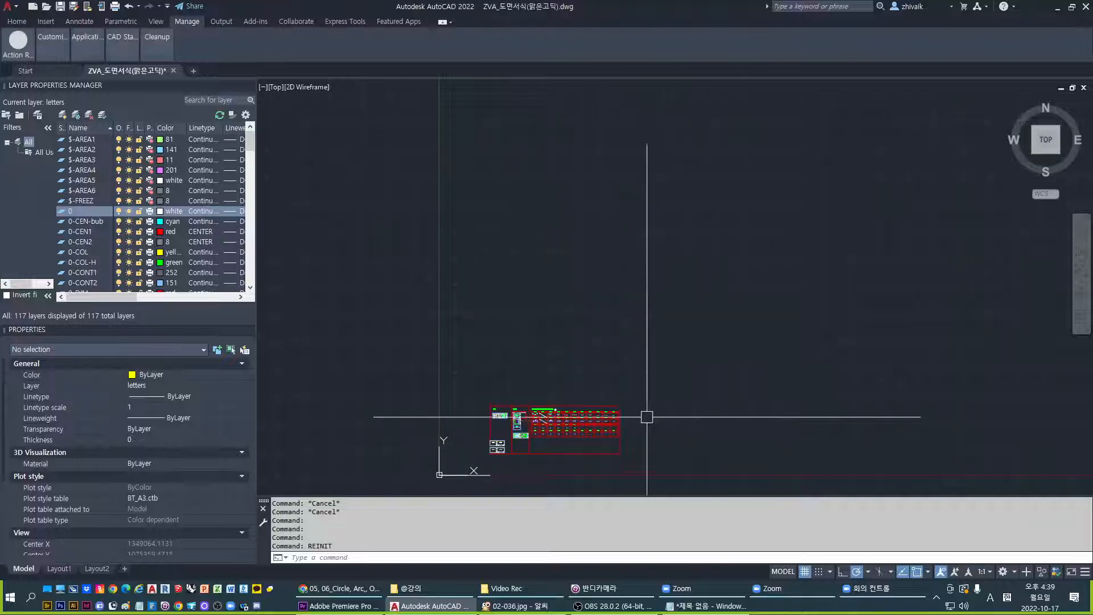
pyautogui.moveTo(651, 417)
pyautogui.mouseDown(button='middle')
pyautogui.moveTo(647, 360)
pyautogui.moveTo(677, 356)
pyautogui.mouseUp(button='middle')
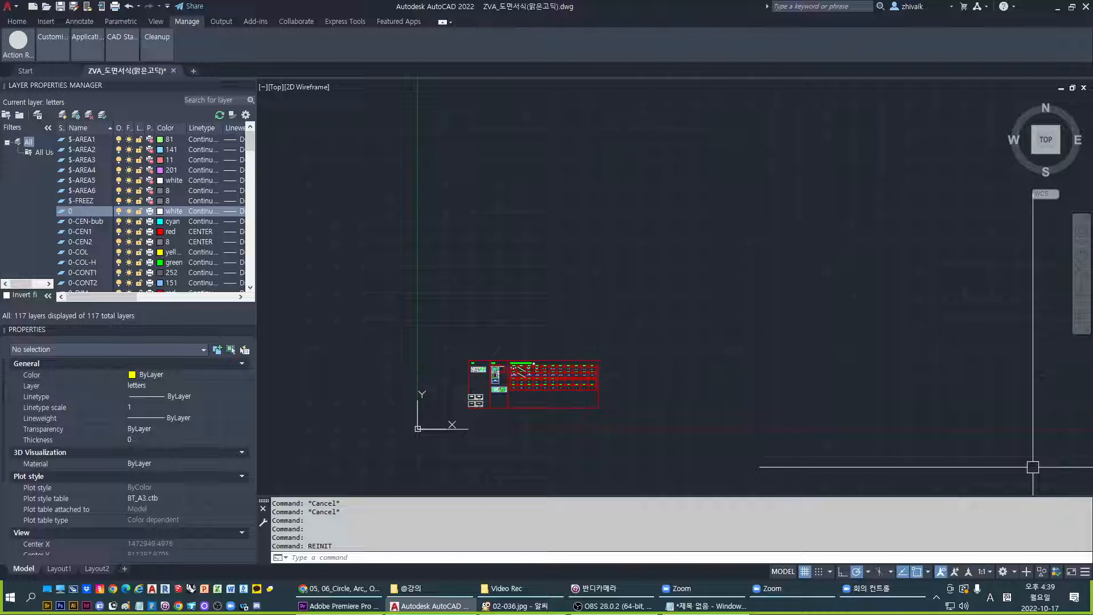
pyautogui.hotkey('alt', 'Tab')
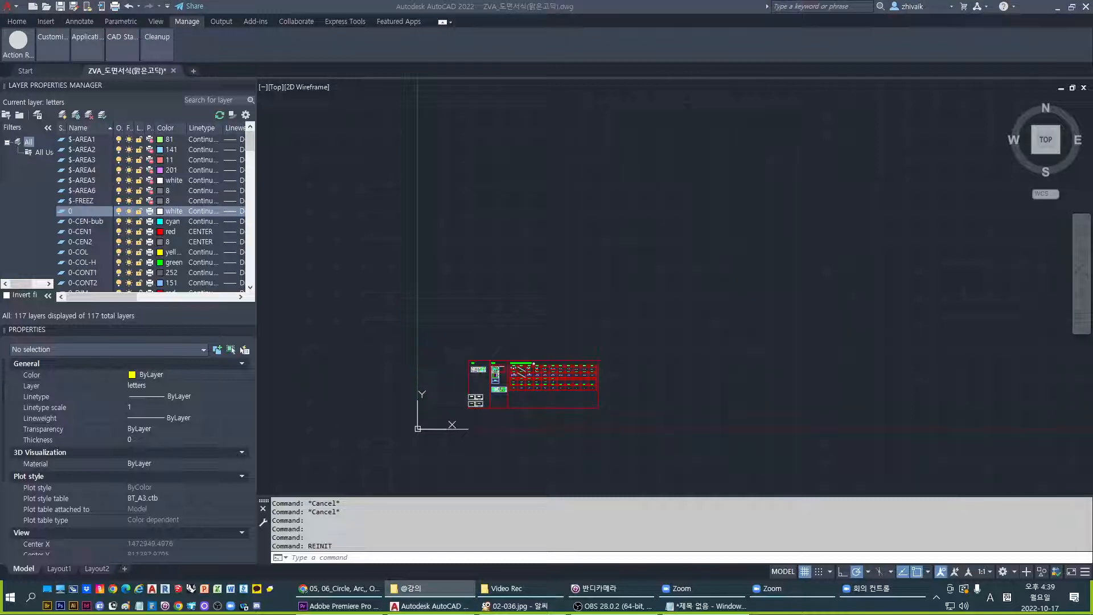
pyautogui.hotkey('alt', 'Tab')
pyautogui.press('Escape')
pyautogui.press('Escape')
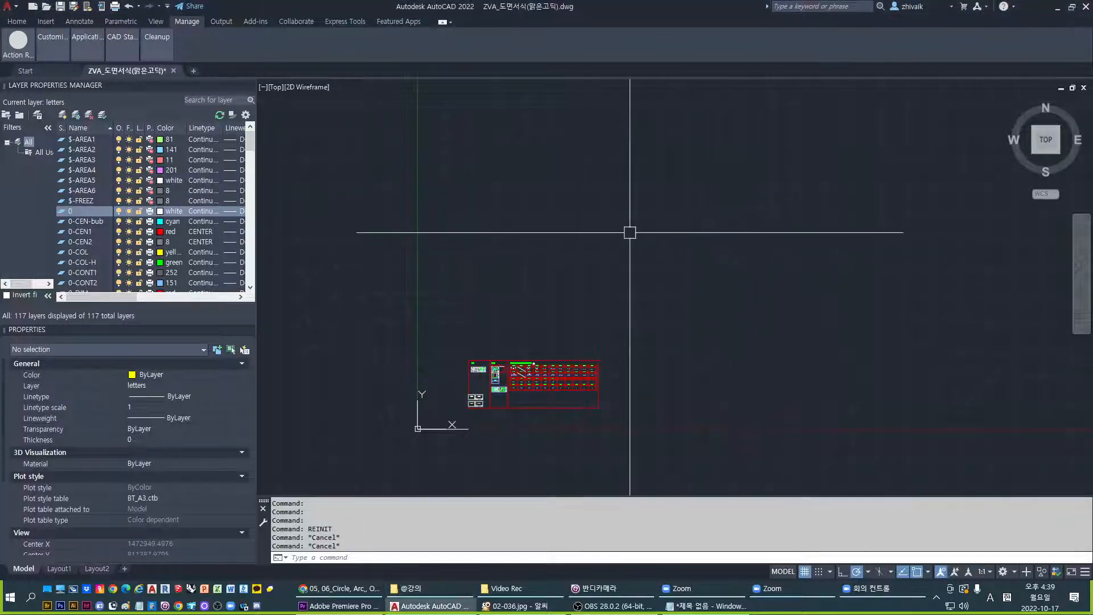
pyautogui.write('ci')
pyautogui.press('Return')
pyautogui.scroll(2, 504, 270)
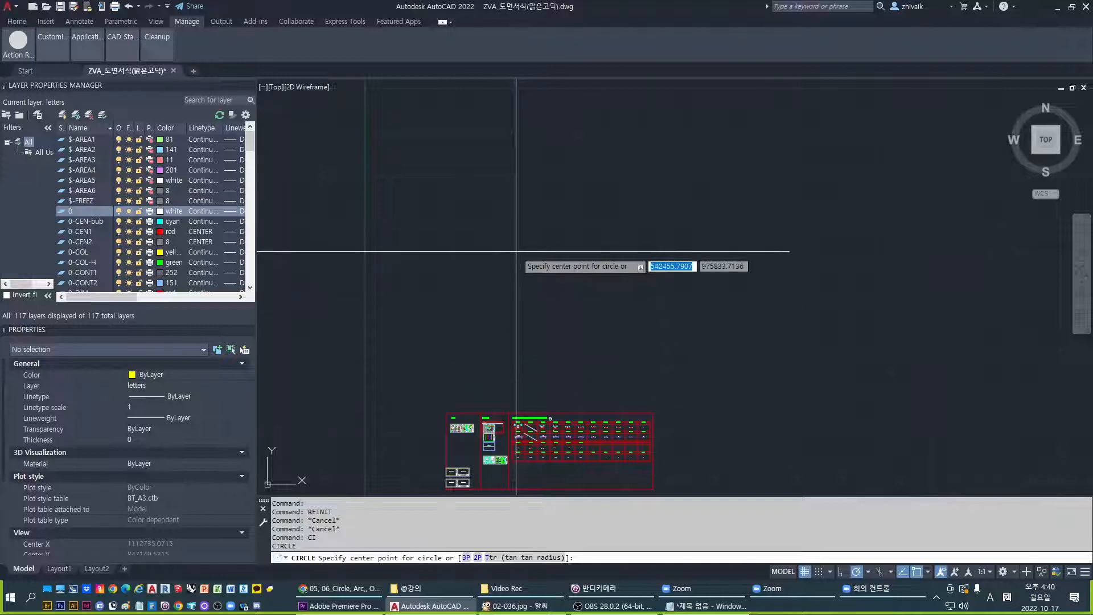
pyautogui.click(464, 291)
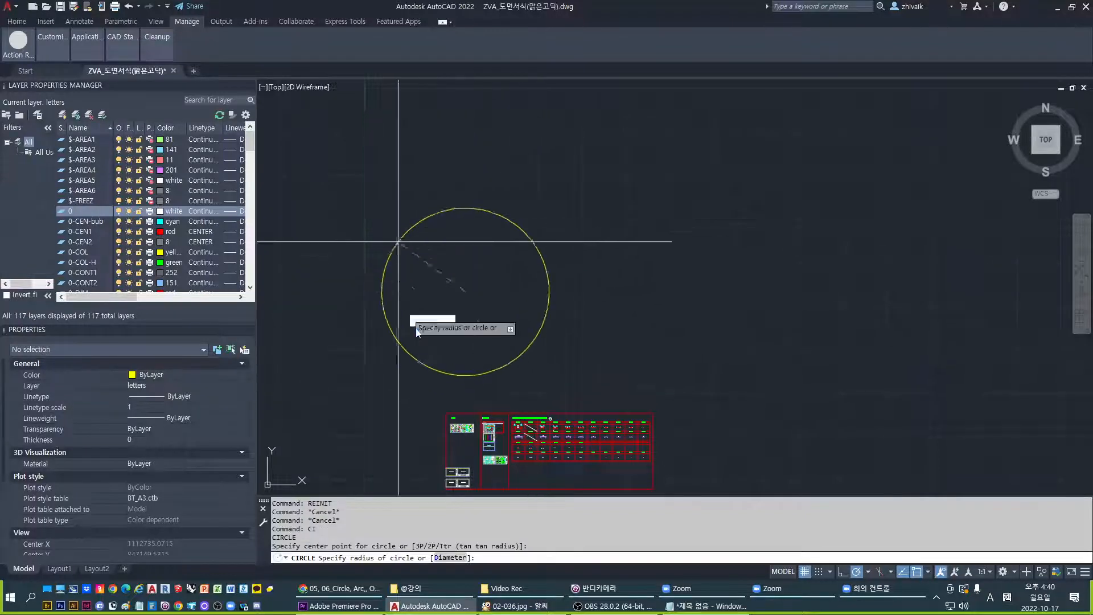
pyautogui.scroll(4, 499, 306)
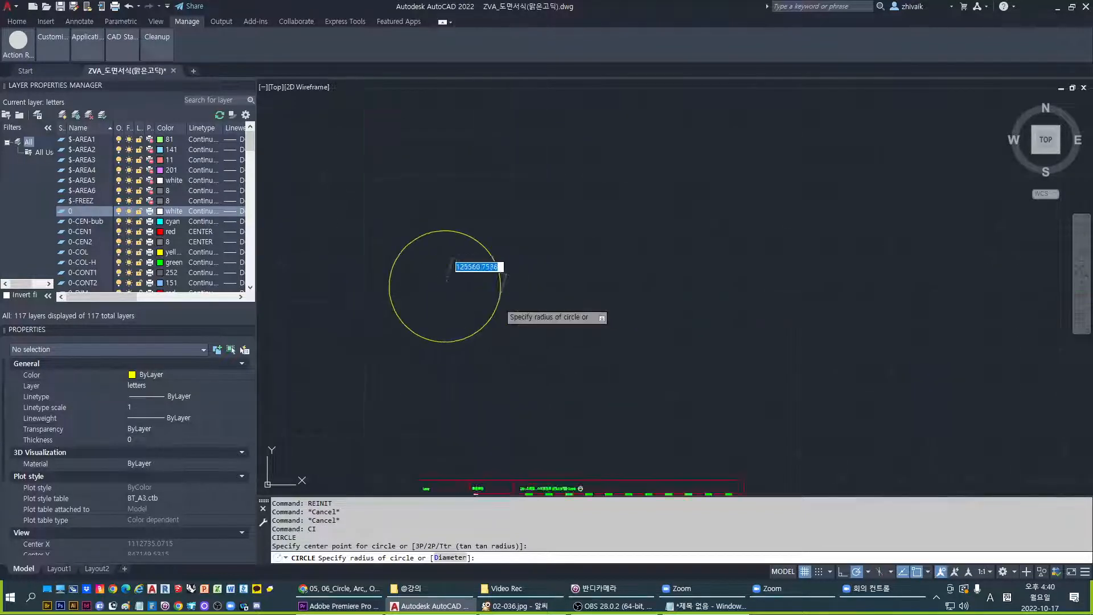
pyautogui.scroll(-4, 512, 299)
pyautogui.moveTo(464, 310); pyautogui.dragTo(612, 261, button='middle')
pyautogui.scroll(2, 675, 259)
pyautogui.scroll(2, 675, 257)
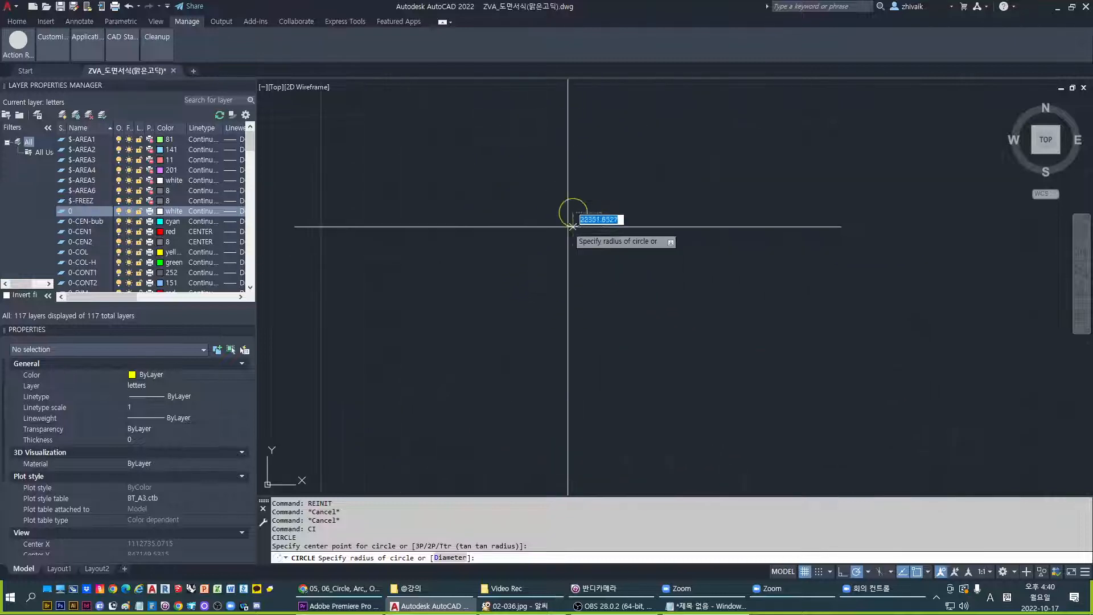
pyautogui.press('Escape')
pyautogui.press('Escape')
# Step: Draw a circle of radius 500 in an empty area using the CI alias, and select it briefly to check its properties
pyautogui.scroll(-4, 589, 268)
pyautogui.scroll(5, 517, 261)
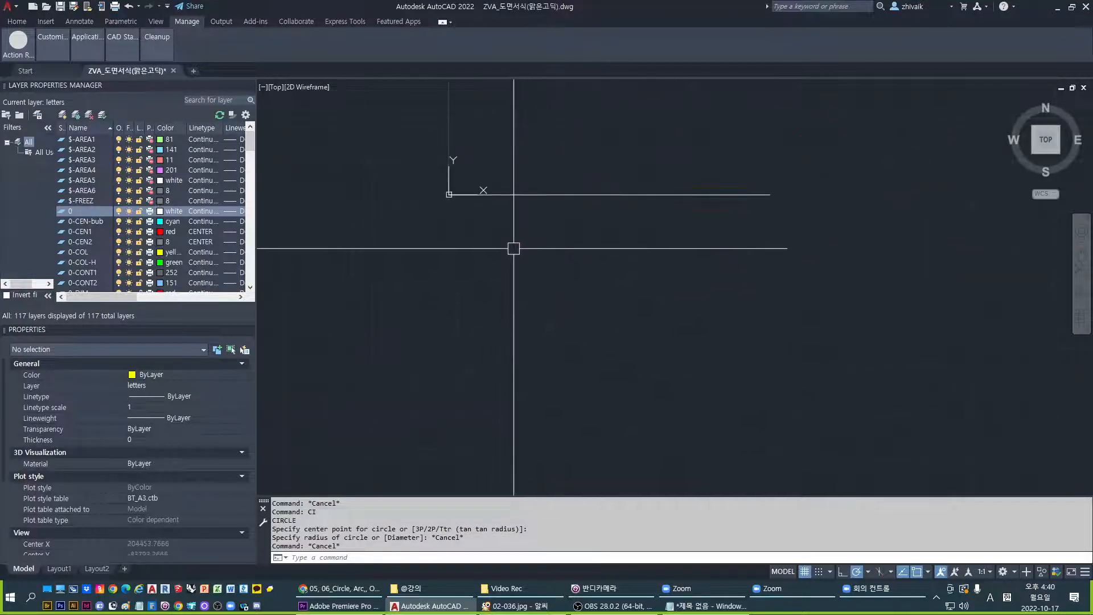
pyautogui.moveTo(512, 187); pyautogui.dragTo(532, 275, button='middle')
pyautogui.scroll(7, 507, 268)
pyautogui.press('Escape')
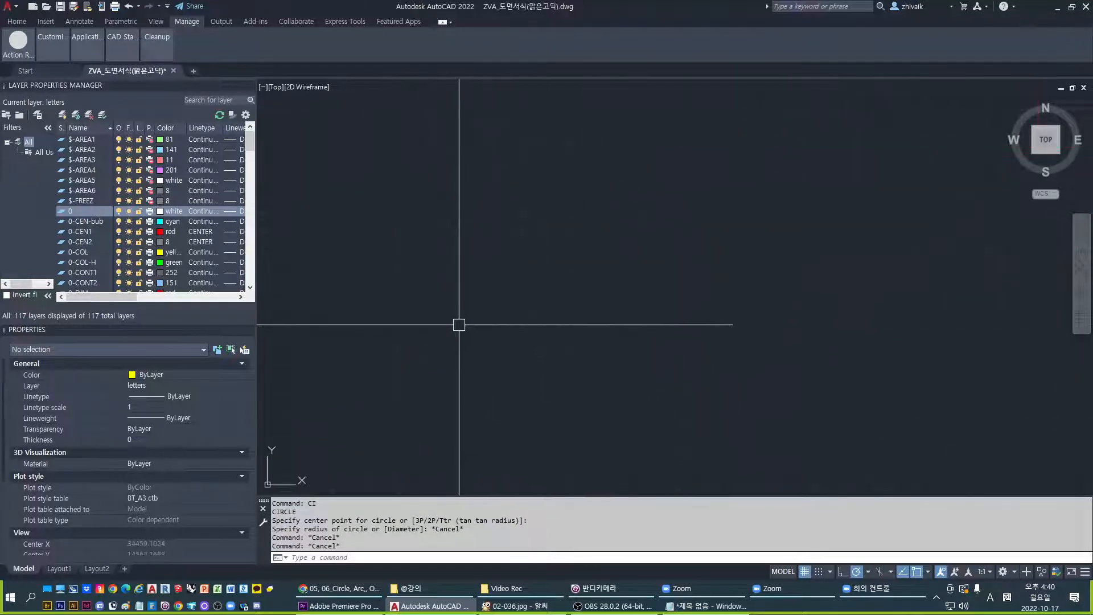
pyautogui.press('Escape')
pyautogui.press('Escape')
pyautogui.write('ci')
pyautogui.press('Return')
pyautogui.click(499, 310)
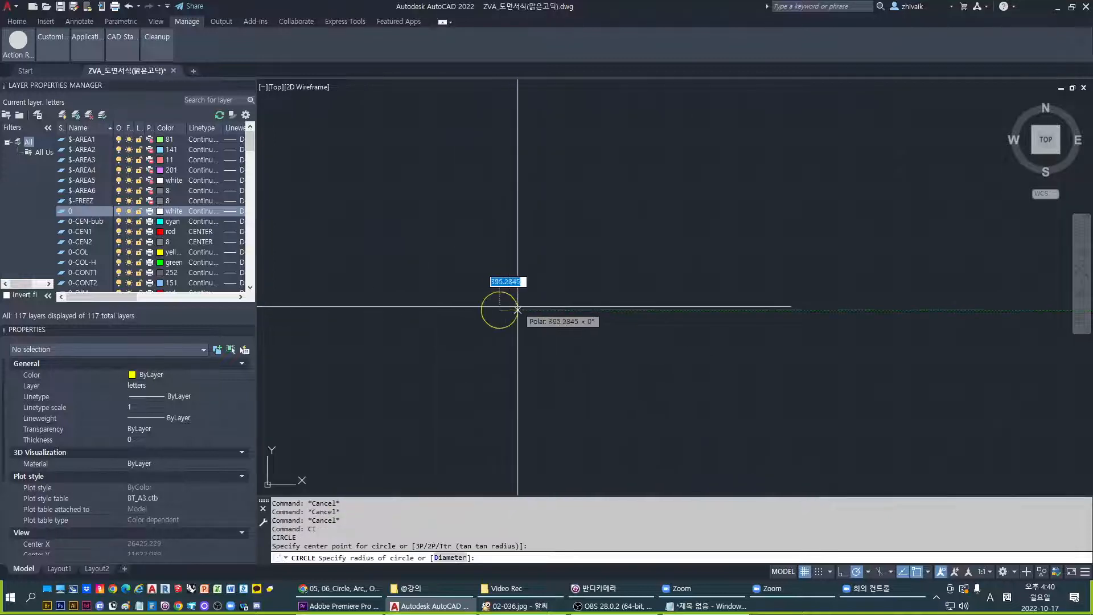
pyautogui.write('500')
pyautogui.press('Return')
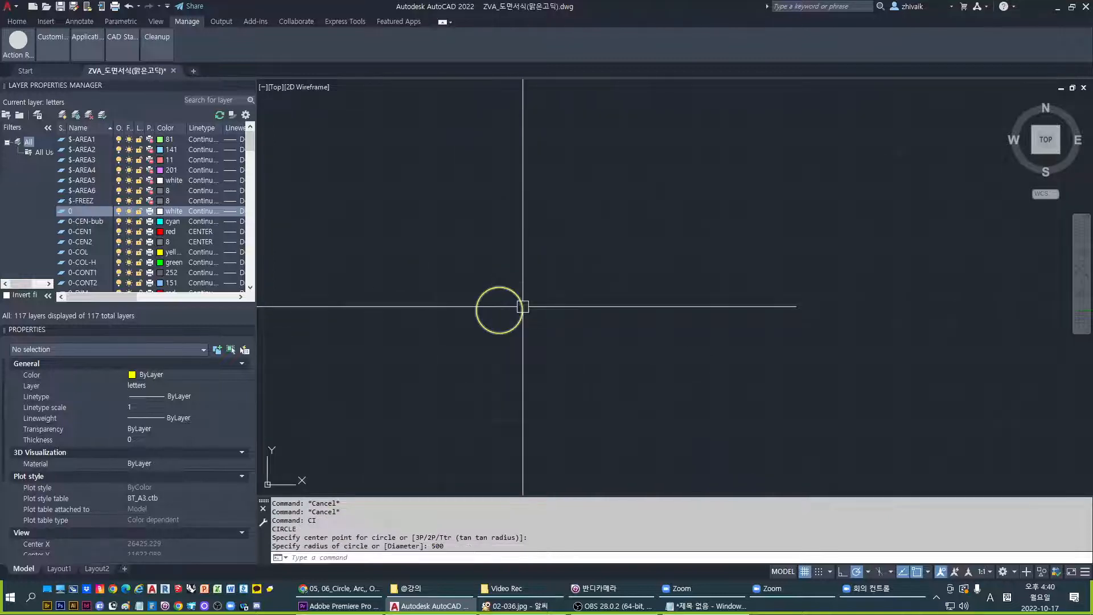
pyautogui.press('Escape')
pyautogui.click(499, 333)
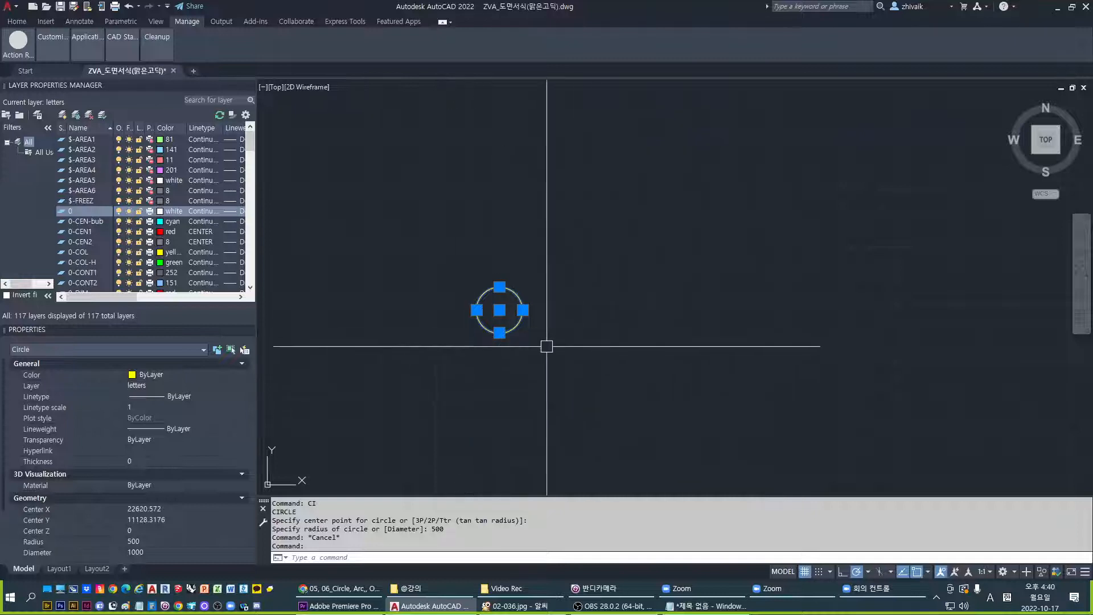
pyautogui.press('Escape')
pyautogui.press('Escape')
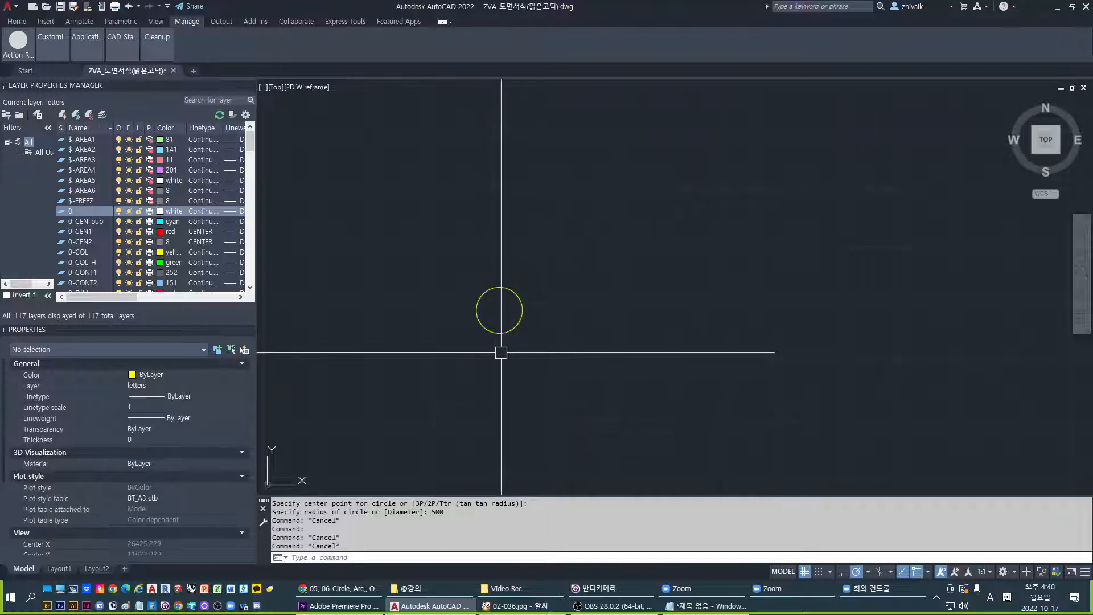
# Step: Run the Circle command to examine its 3P, 2P and Ttr options, and preview a second circle beside the first without completing it
pyautogui.write('ci')
pyautogui.press('Return')
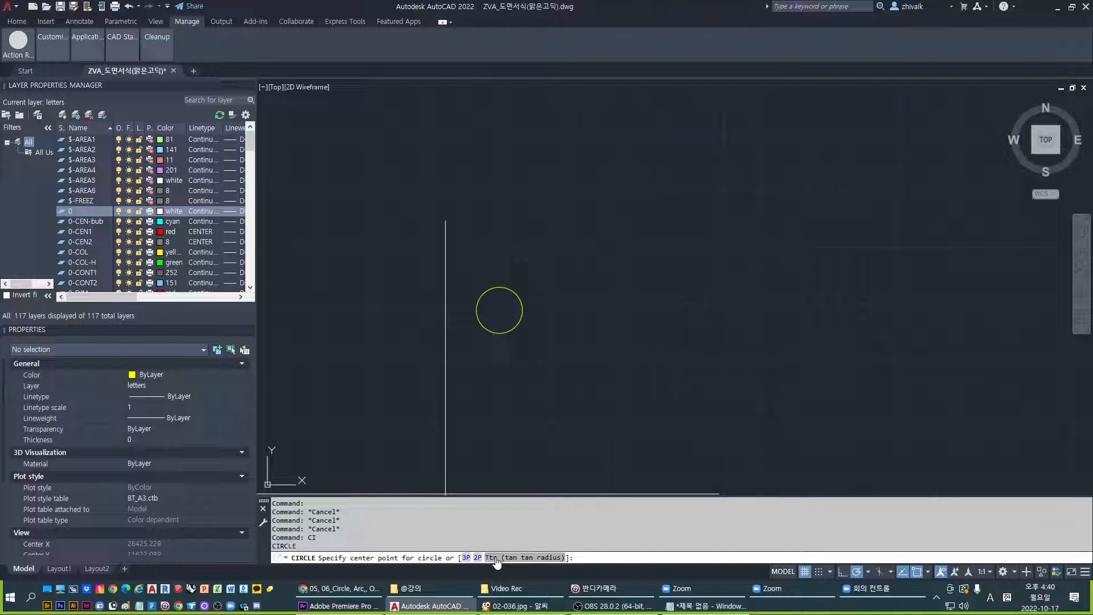
pyautogui.moveTo(663, 342); pyautogui.dragTo(648, 337, button='middle')
pyautogui.press('Escape')
pyautogui.write('CI')
pyautogui.press('Return')
pyautogui.click(612, 316)
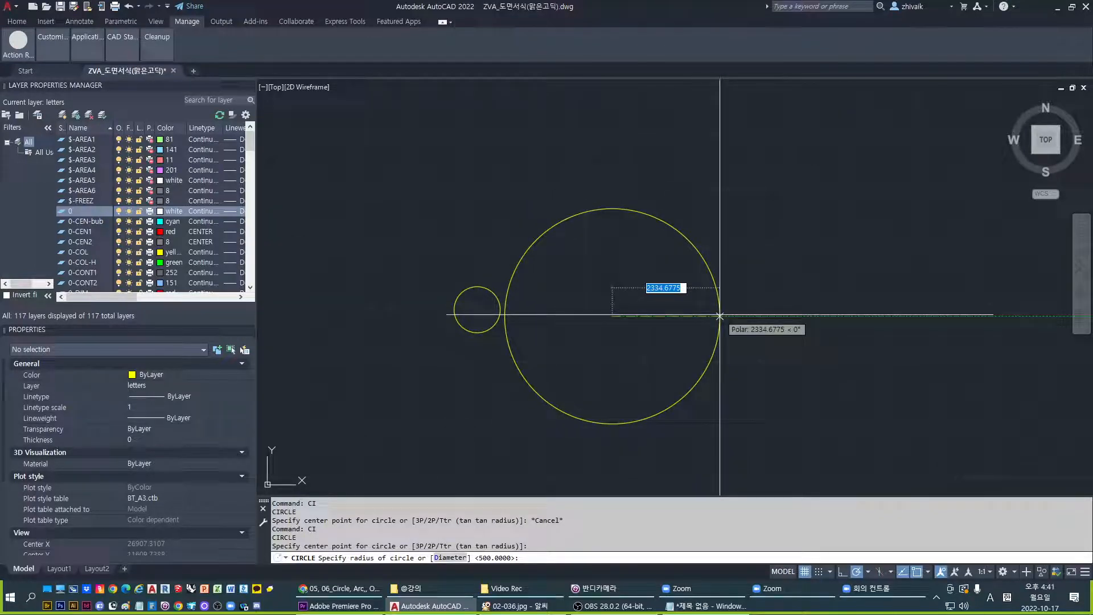
pyautogui.moveTo(719, 315); pyautogui.dragTo(732, 312, button='middle')
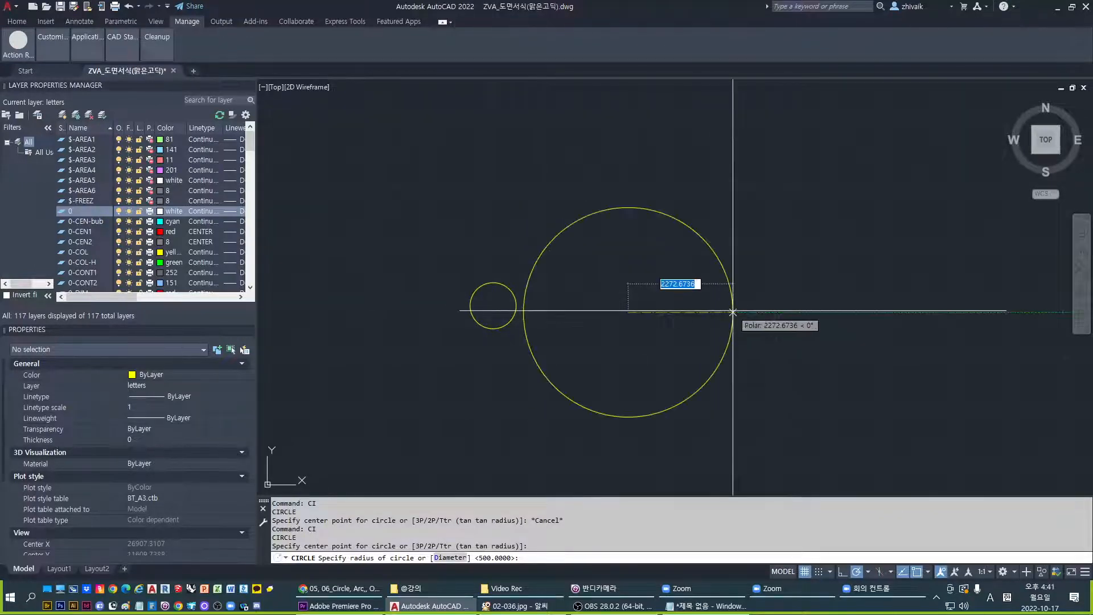
pyautogui.press('Escape')
pyautogui.press('Escape')
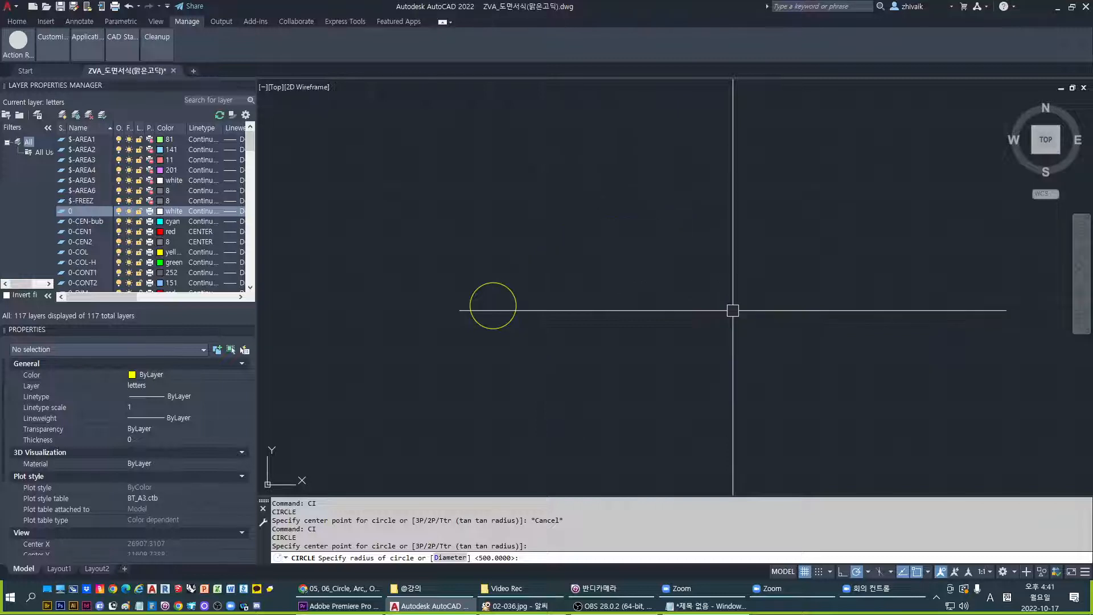
# Step: Try a three-point arc beside the circle, picking its start and second points and previewing the end point
pyautogui.write('arc')
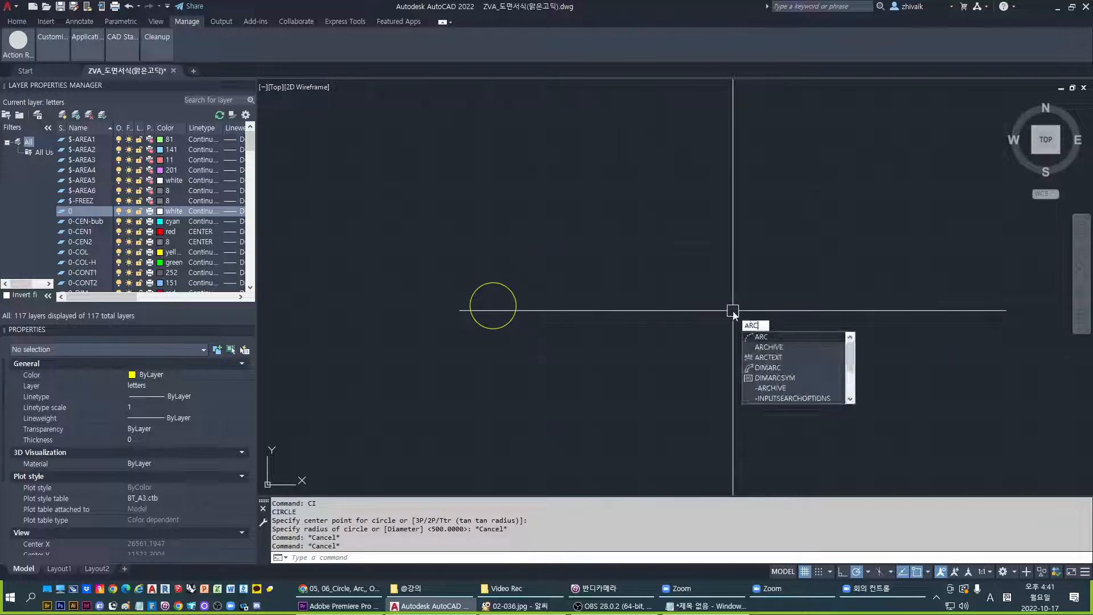
pyautogui.press('Return')
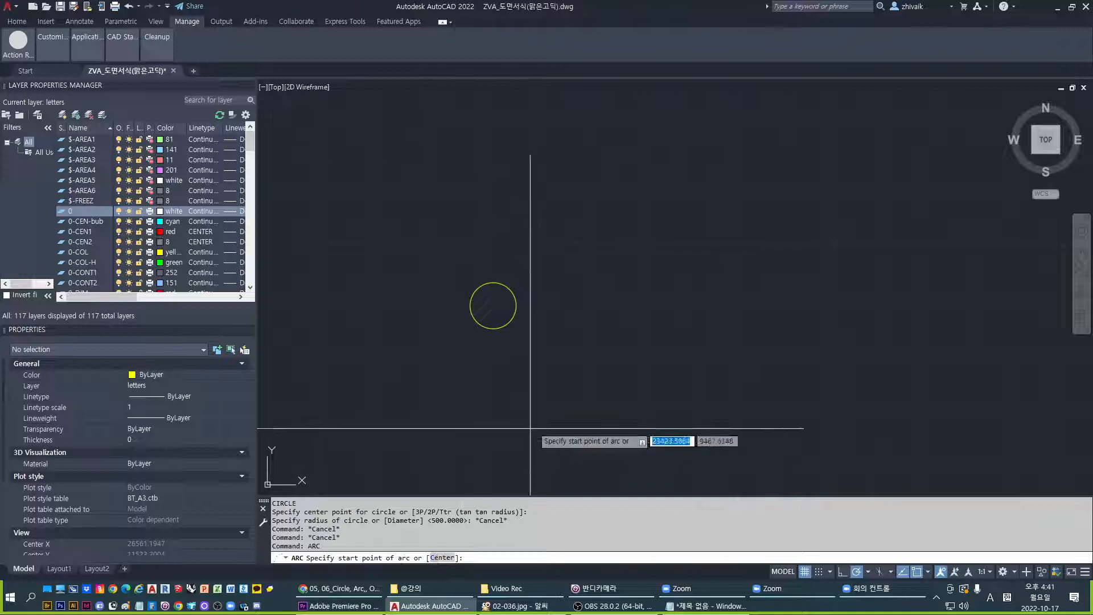
pyautogui.click(594, 344)
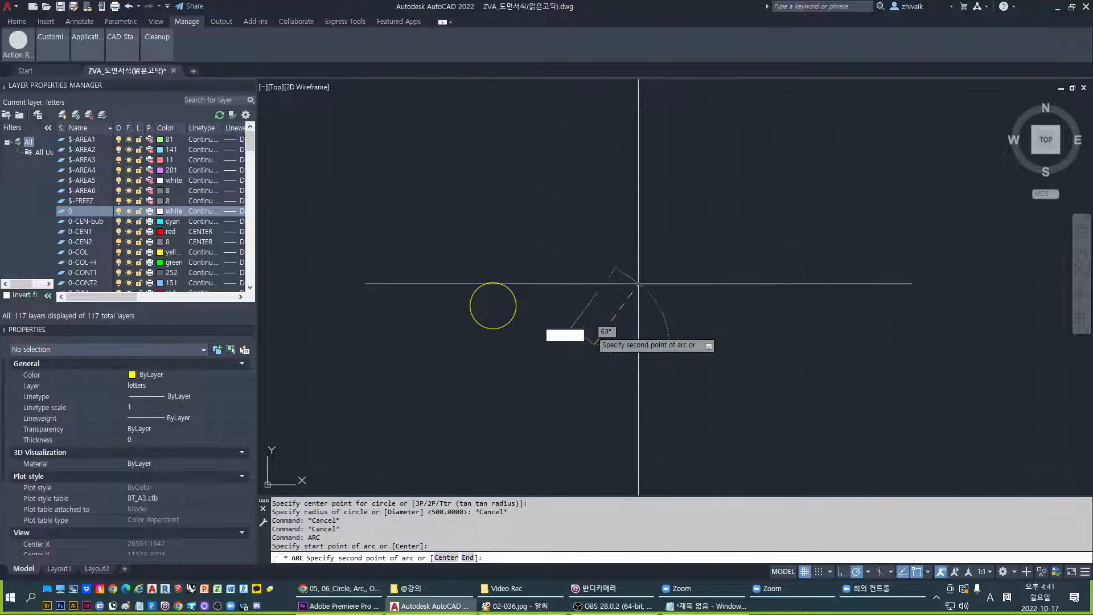
pyautogui.click(668, 229)
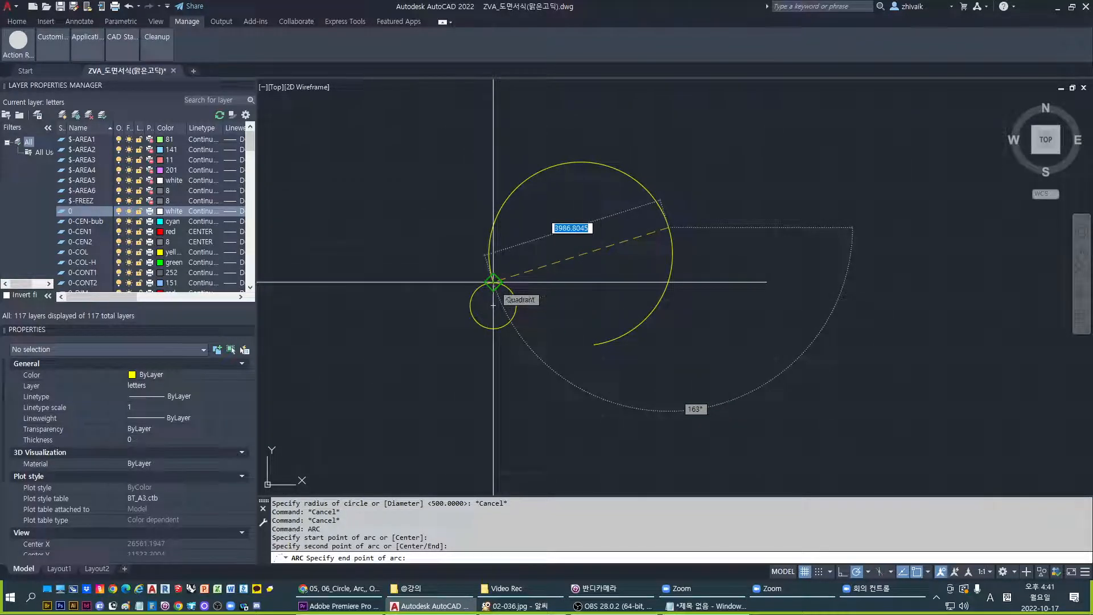
pyautogui.press('Escape')
pyautogui.press('Escape')
pyautogui.press('Escape')
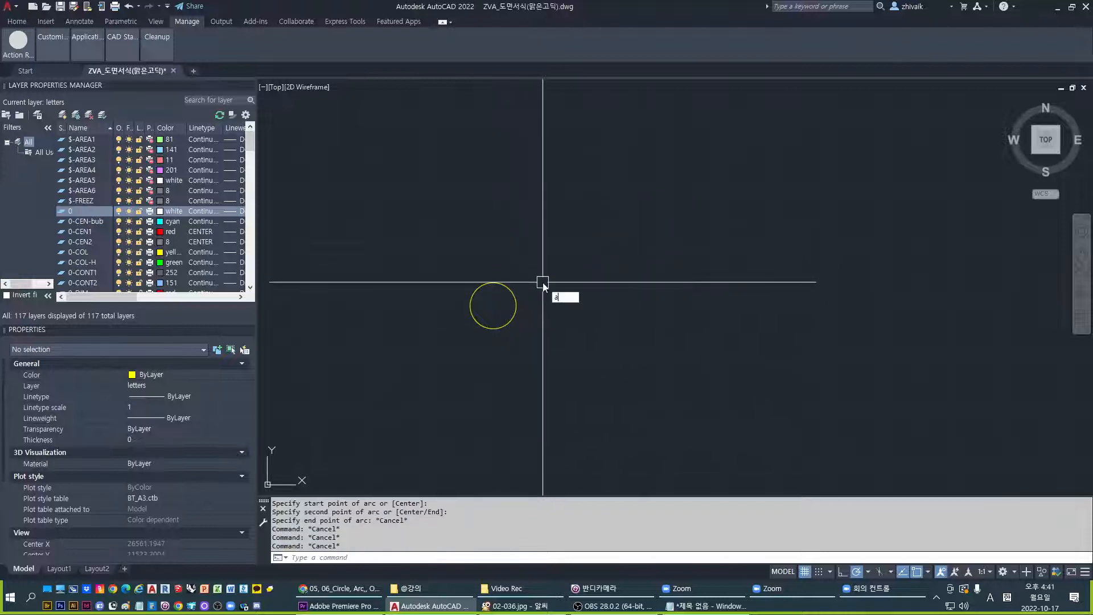
# Step: Try an arc beside the circle by picking its start point and using the Center option for its centre
pyautogui.press('space')
pyautogui.click(600, 331)
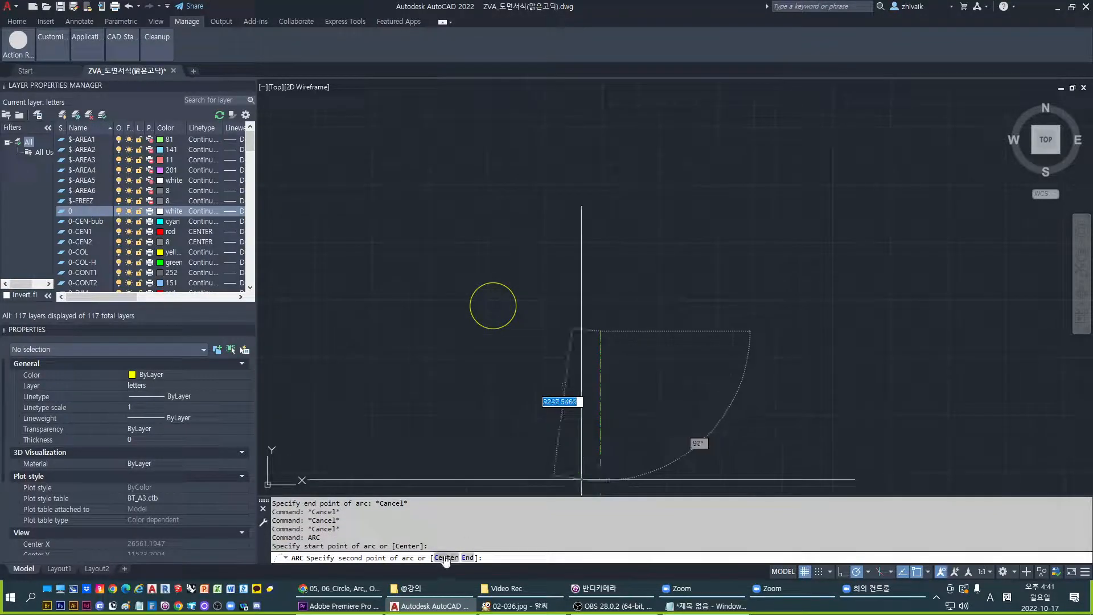
pyautogui.click(445, 557)
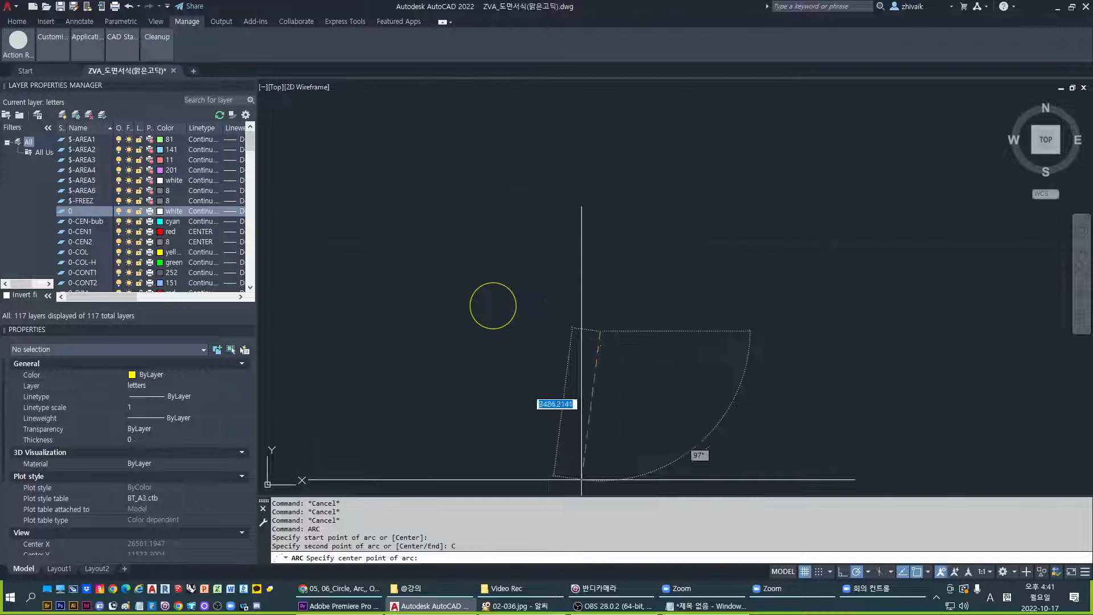
pyautogui.click(727, 331)
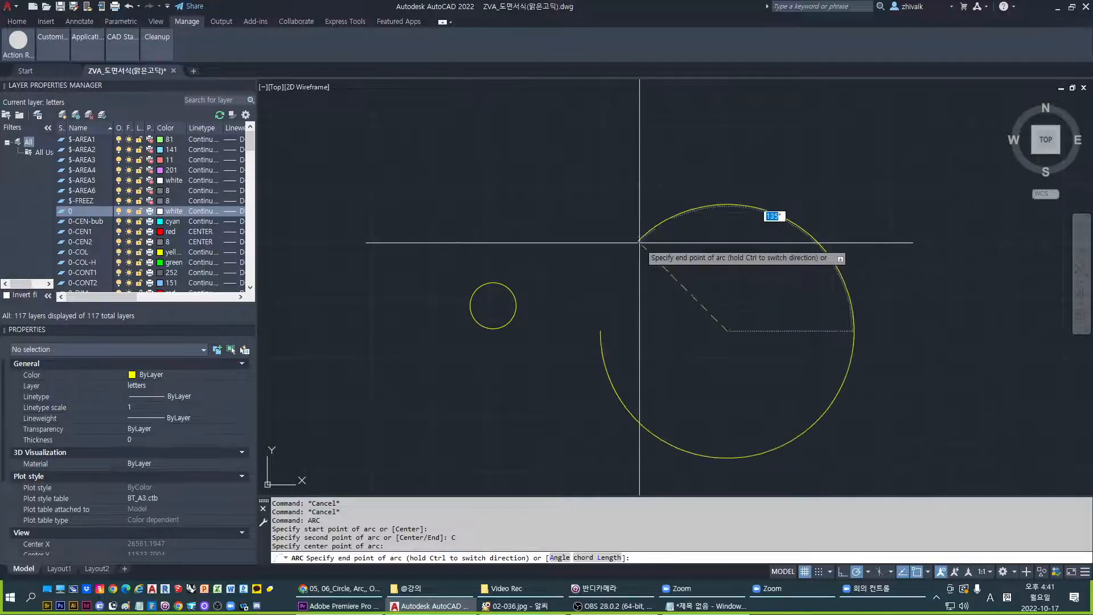
pyautogui.press('Escape')
# Step: Try an arc with the Center option first, picking its centre and start point and previewing the end point
pyautogui.write('arc')
pyautogui.press('Return')
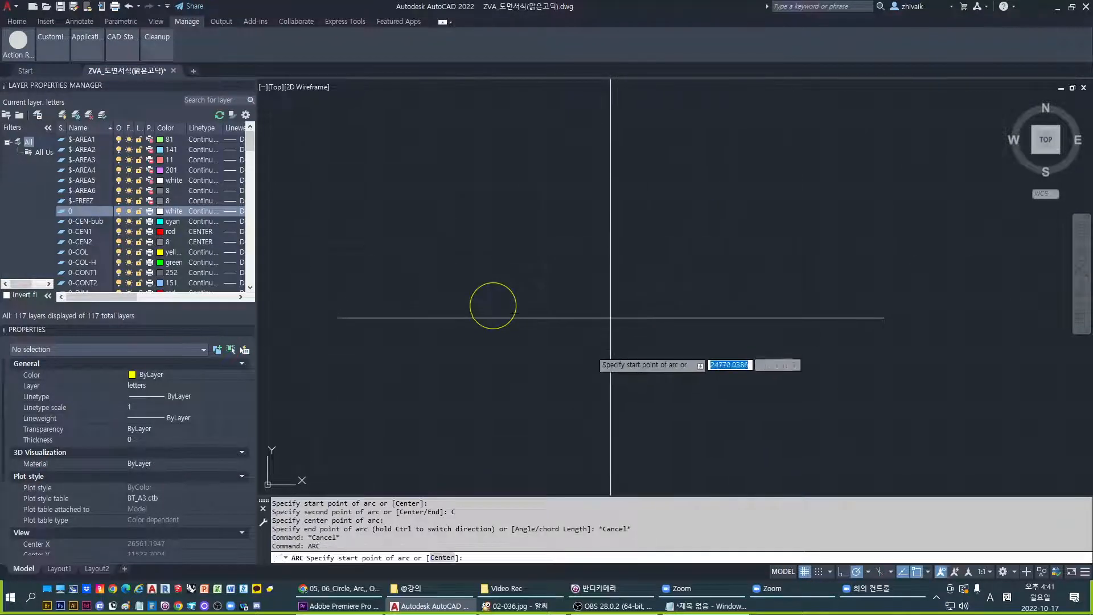
pyautogui.write('c')
pyautogui.press('Return')
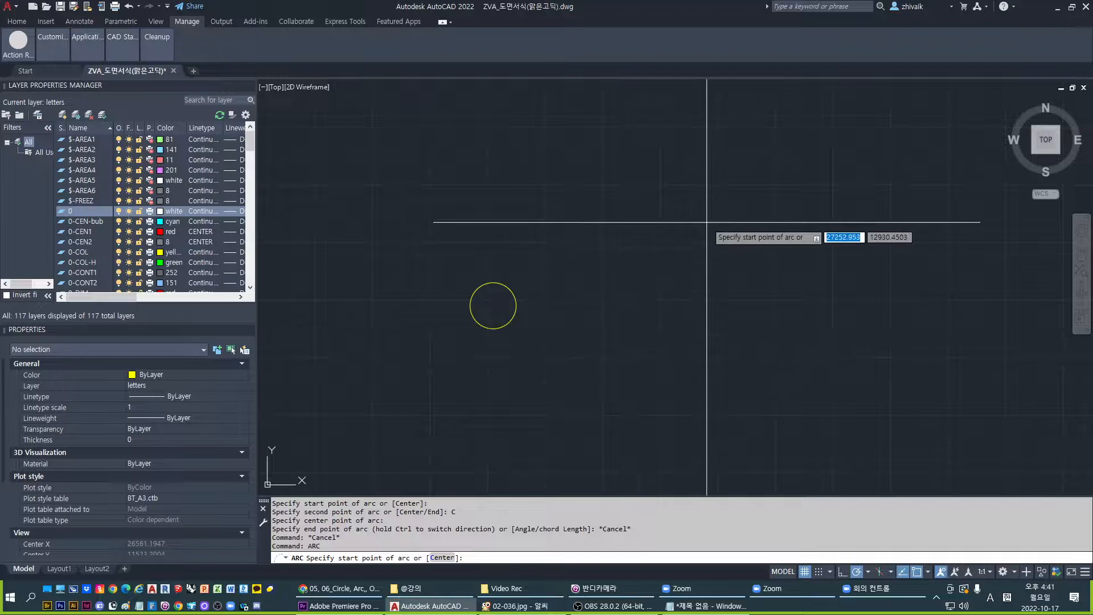
pyautogui.click(683, 275)
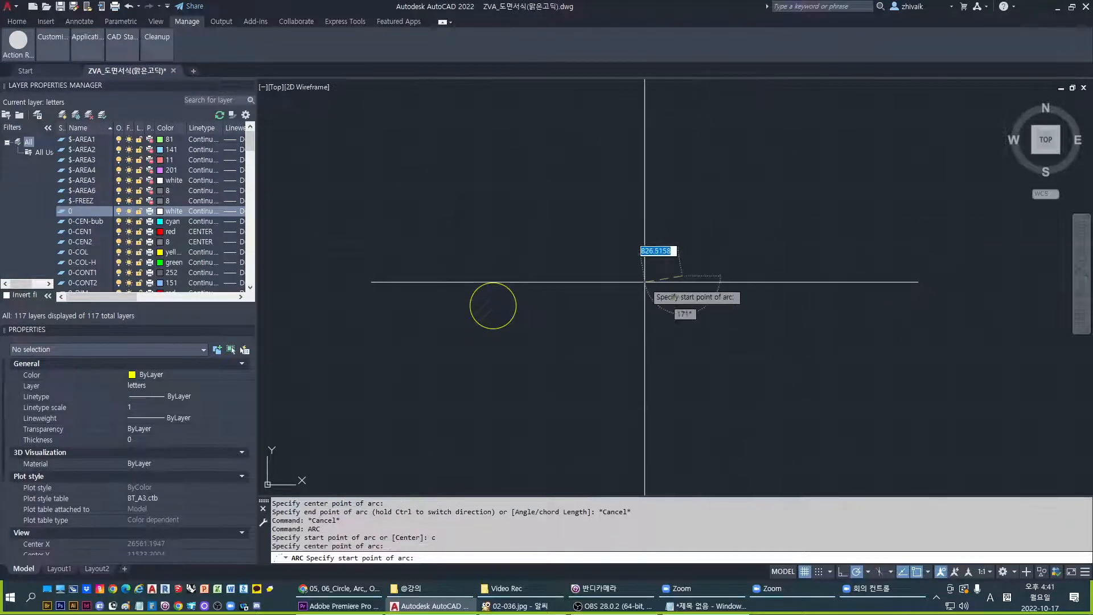
pyautogui.click(805, 273)
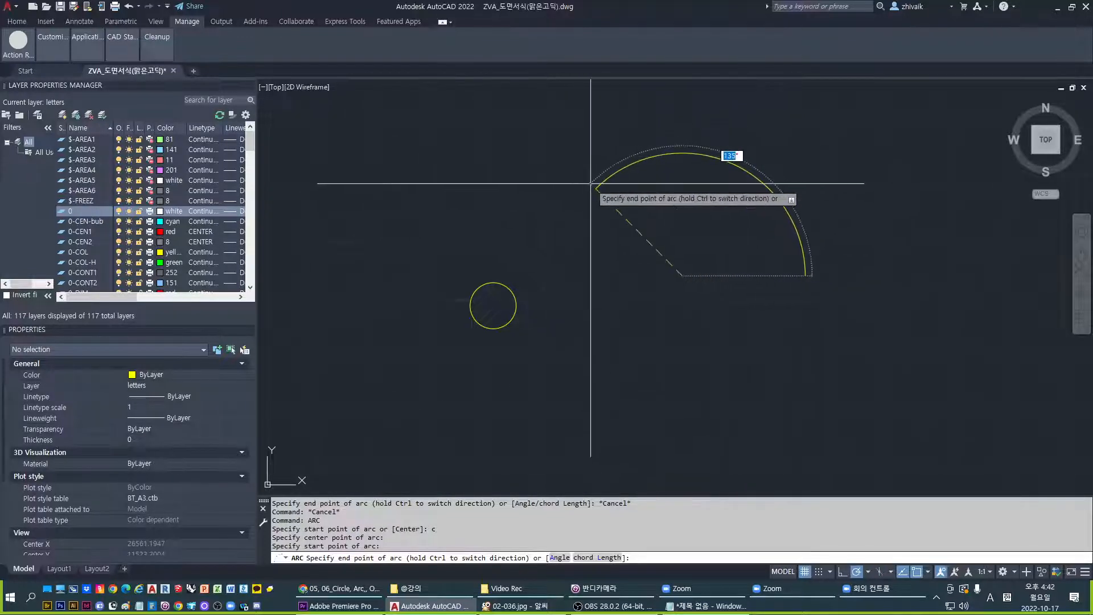
pyautogui.press('Escape')
pyautogui.press('Escape')
pyautogui.press('Escape')
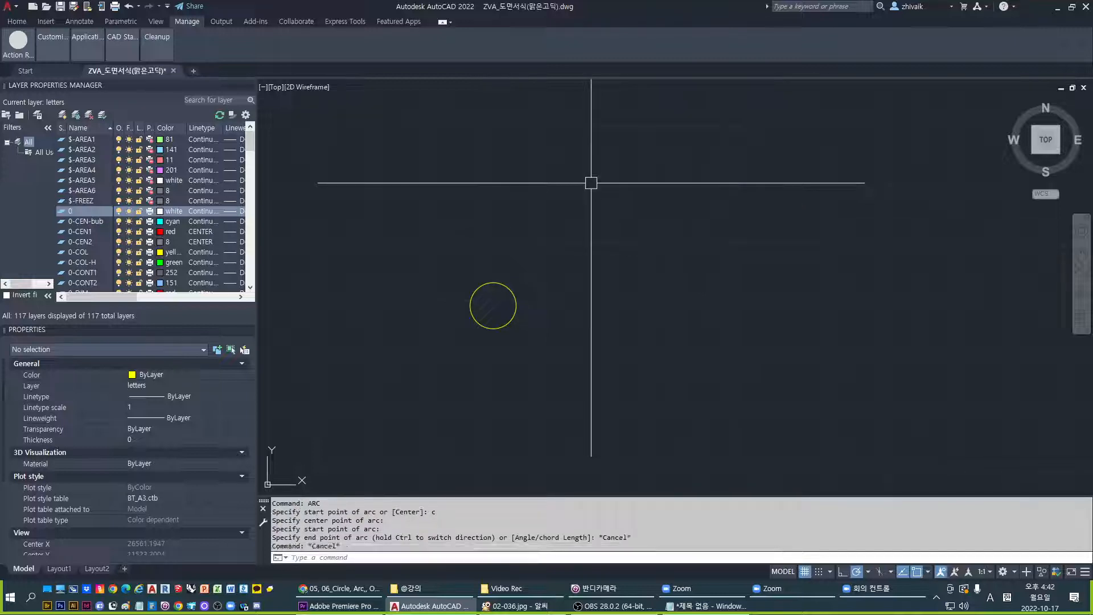
# Step: Erase the circle of radius 500 from the drawing
pyautogui.click(531, 384)
pyautogui.click(442, 262)
pyautogui.write('e')
pyautogui.press('Return')
pyautogui.press('Escape')
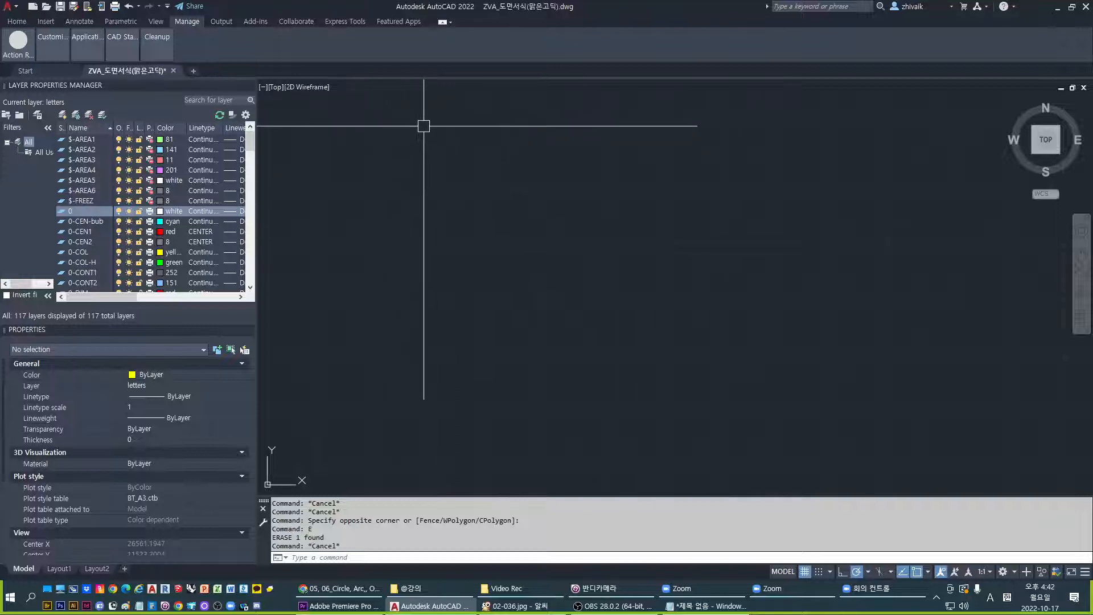
pyautogui.moveTo(497, 239); pyautogui.dragTo(504, 232, button='middle')
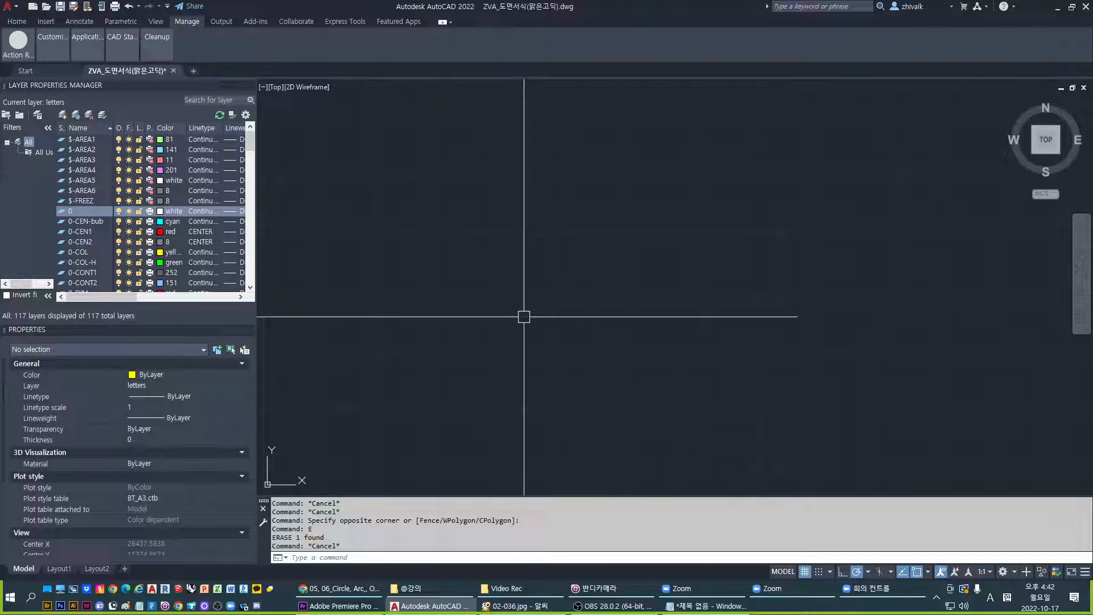
pyautogui.moveTo(542, 319); pyautogui.dragTo(592, 281, button='middle')
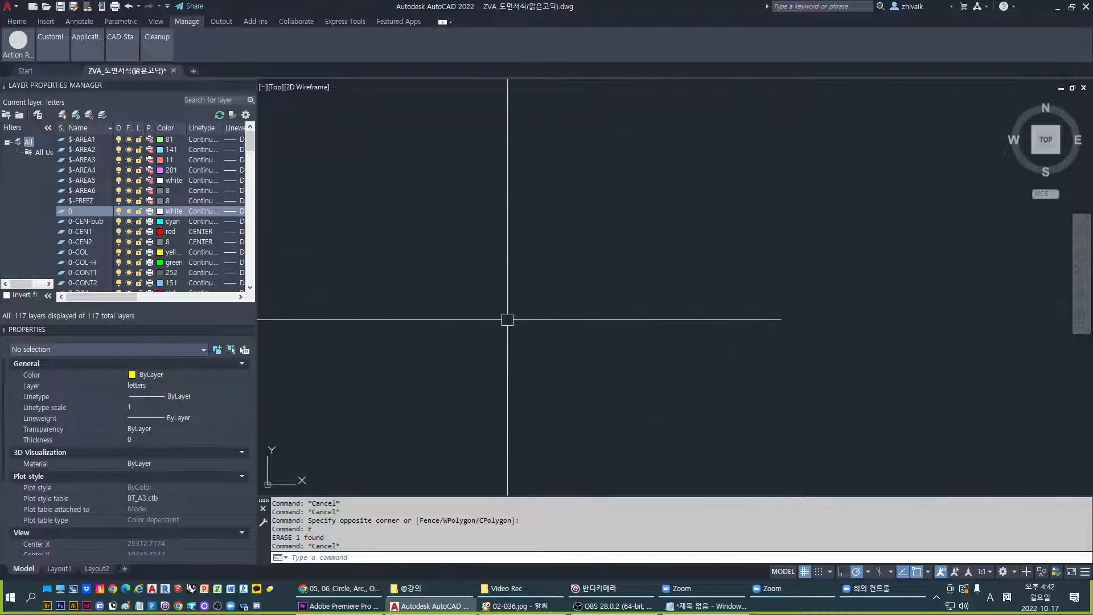
# Step: Draw a single-segment polyline rising diagonally across the empty drawing area
pyautogui.moveTo(507, 320)
pyautogui.mouseDown(button='middle')
pyautogui.moveTo(534, 319)
pyautogui.moveTo(602, 378)
pyautogui.moveTo(640, 378)
pyautogui.mouseUp(button='middle')
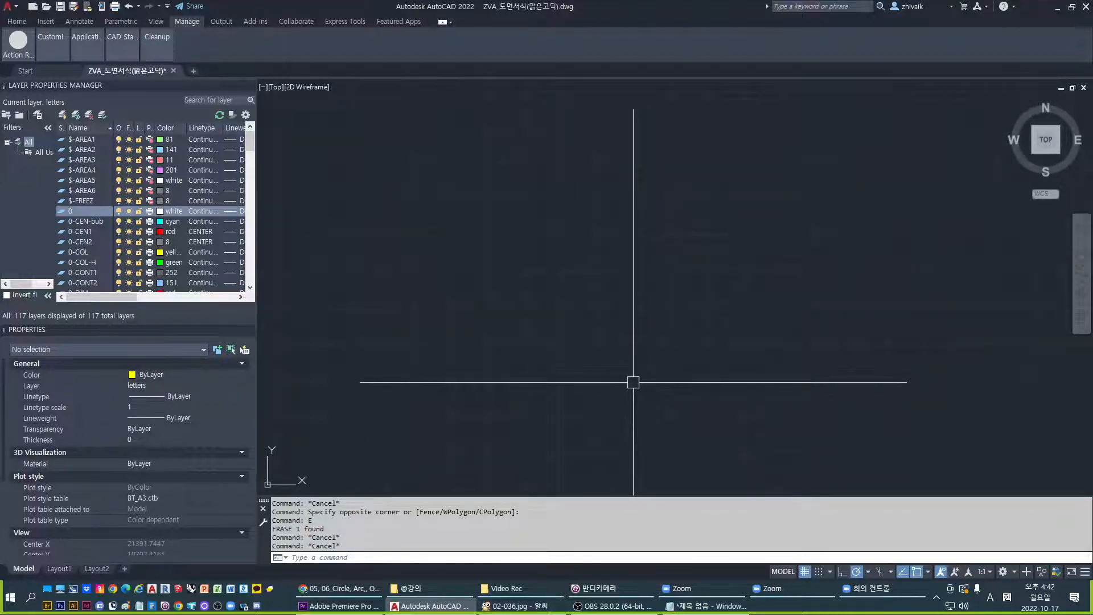
pyautogui.write('L')
pyautogui.press('Return')
pyautogui.click(349, 424)
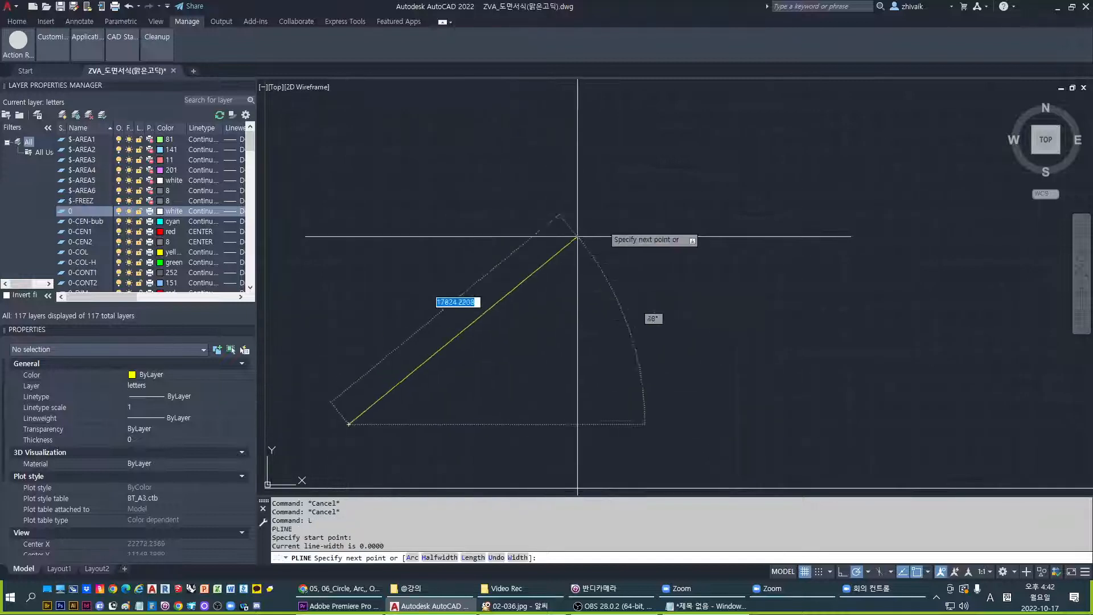
pyautogui.click(606, 273)
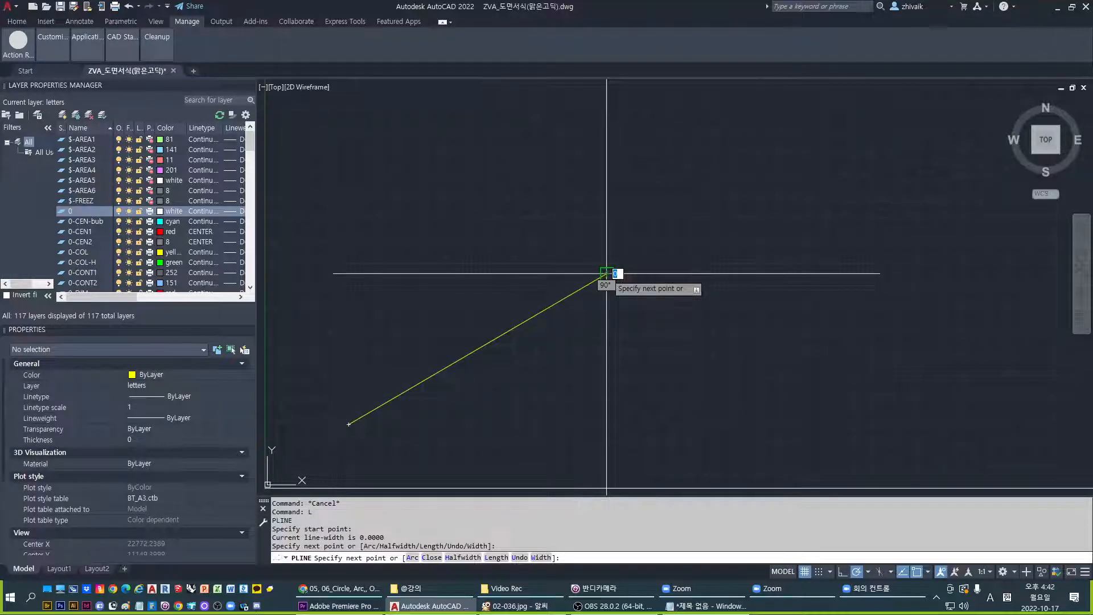
pyautogui.press('Escape')
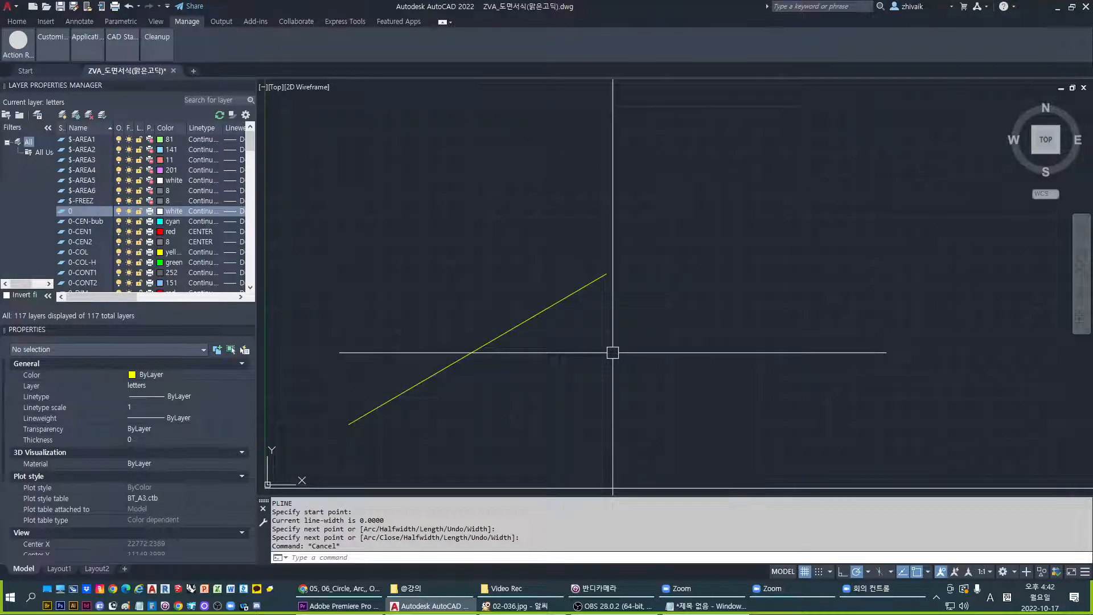
# Step: Erase the single diagonal polyline from the drawing
pyautogui.press('Escape')
pyautogui.click(540, 408)
pyautogui.click(476, 311)
pyautogui.write('e')
pyautogui.press('Return')
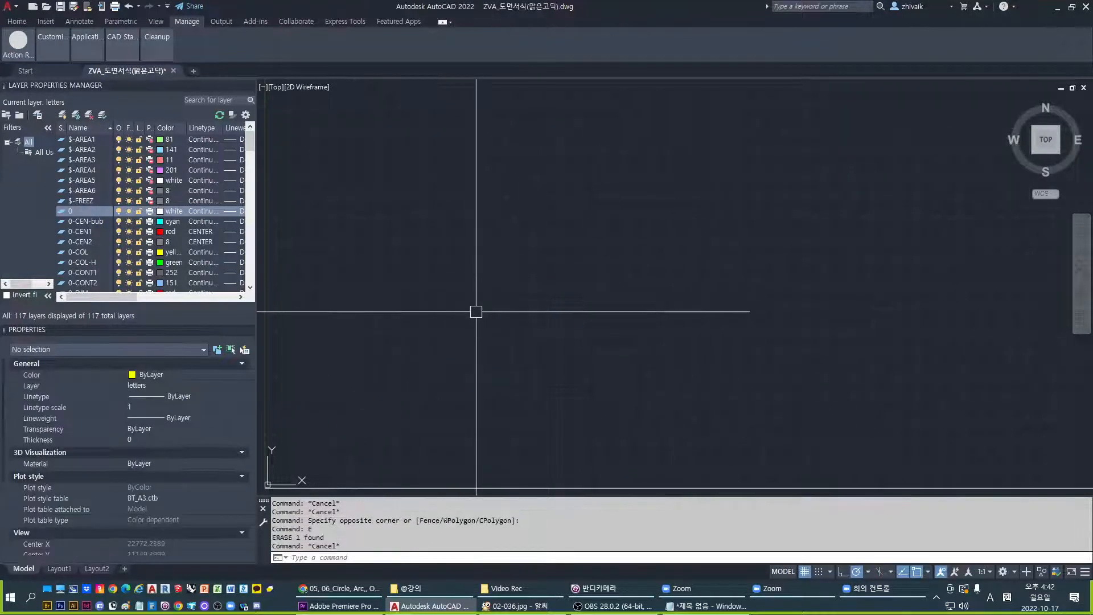
pyautogui.press('Escape')
pyautogui.press('Escape')
pyautogui.press('Escape')
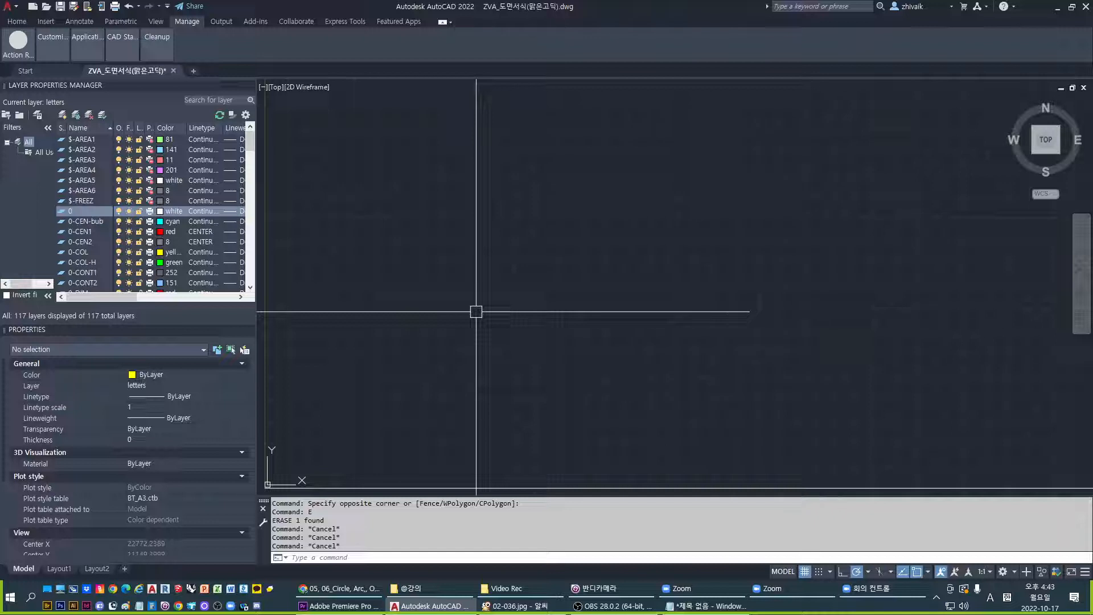
# Step: Draw an open three-segment polyline with one corner at the far side and one at the peak
pyautogui.write('l')
pyautogui.press('Return')
pyautogui.click(427, 427)
pyautogui.click(653, 322)
pyautogui.click(504, 178)
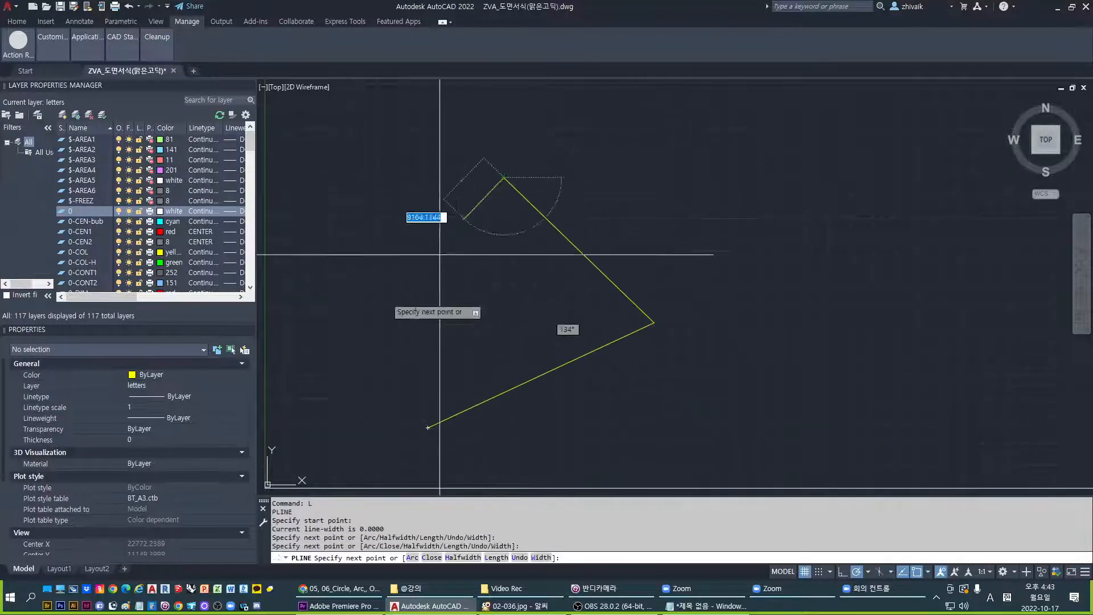
pyautogui.click(330, 325)
pyautogui.press('Escape')
pyautogui.press('Escape')
pyautogui.press('Escape')
pyautogui.press('Escape')
# Step: Copy the three-segment polyline up and to its left by about 1018 units at about 126 degrees
pyautogui.click(628, 386)
pyautogui.click(557, 356)
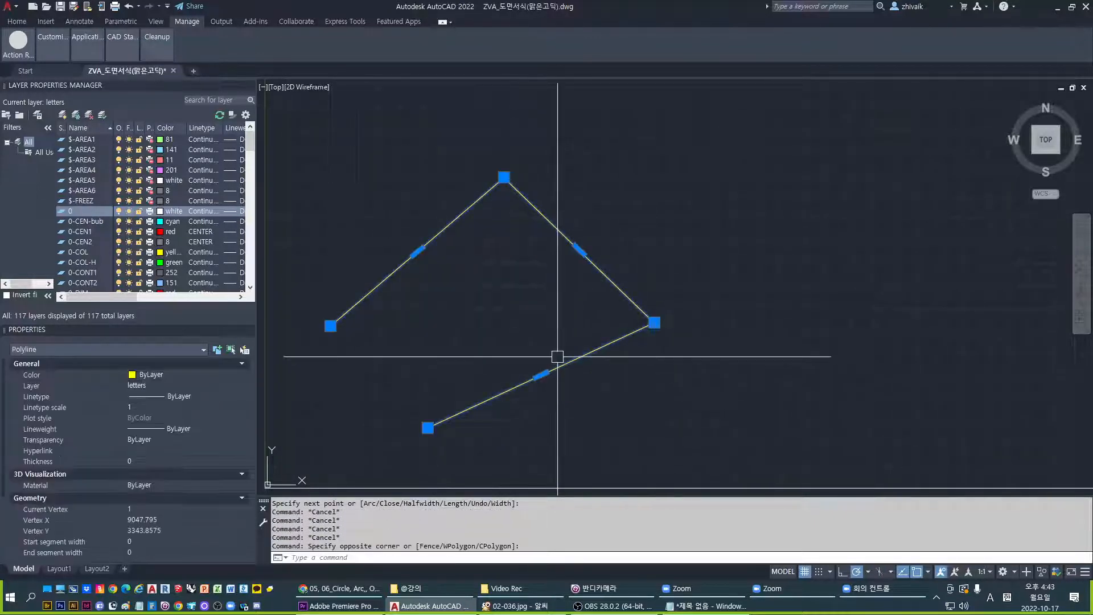
pyautogui.write('c')
pyautogui.press('Return')
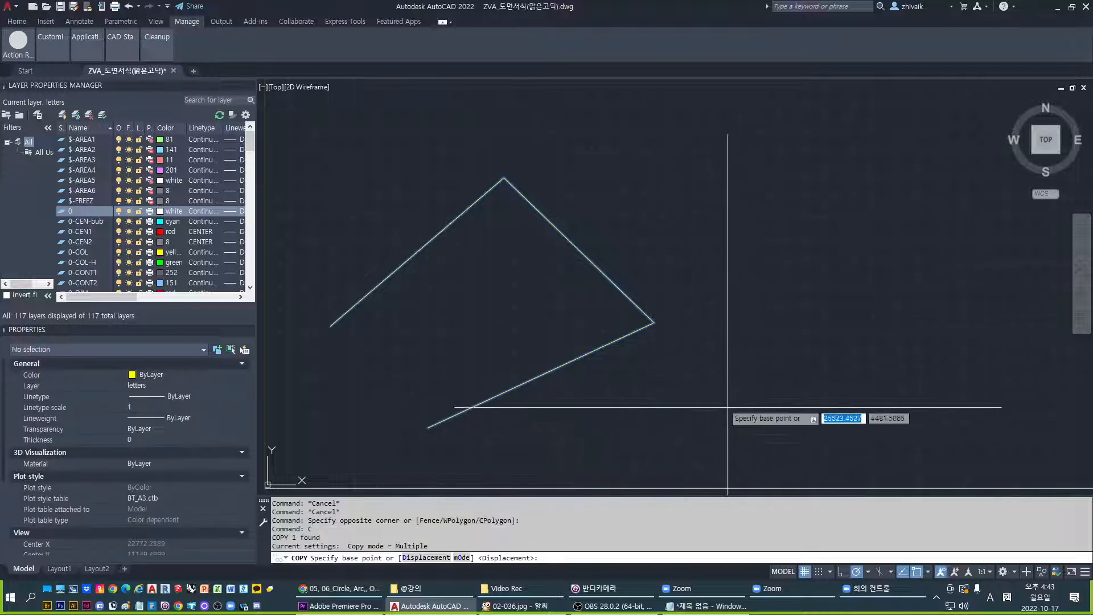
pyautogui.click(775, 410)
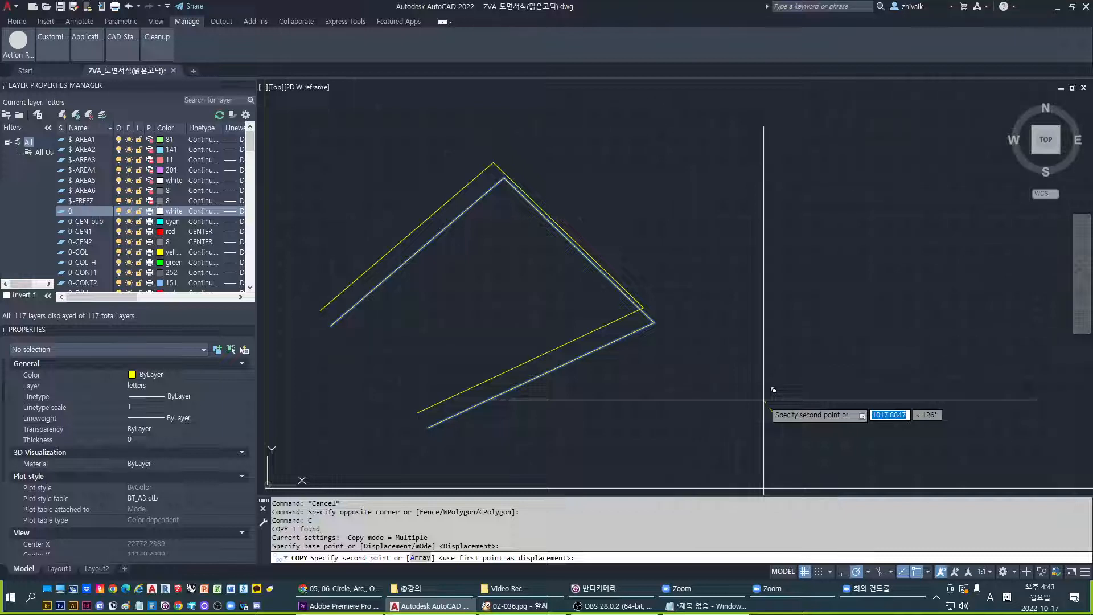
pyautogui.click(764, 400)
pyautogui.press('Escape')
pyautogui.press('Escape')
# Step: Erase one of the two overlapping polylines so that a single three-segment polyline is left
pyautogui.scroll(8, 644, 308)
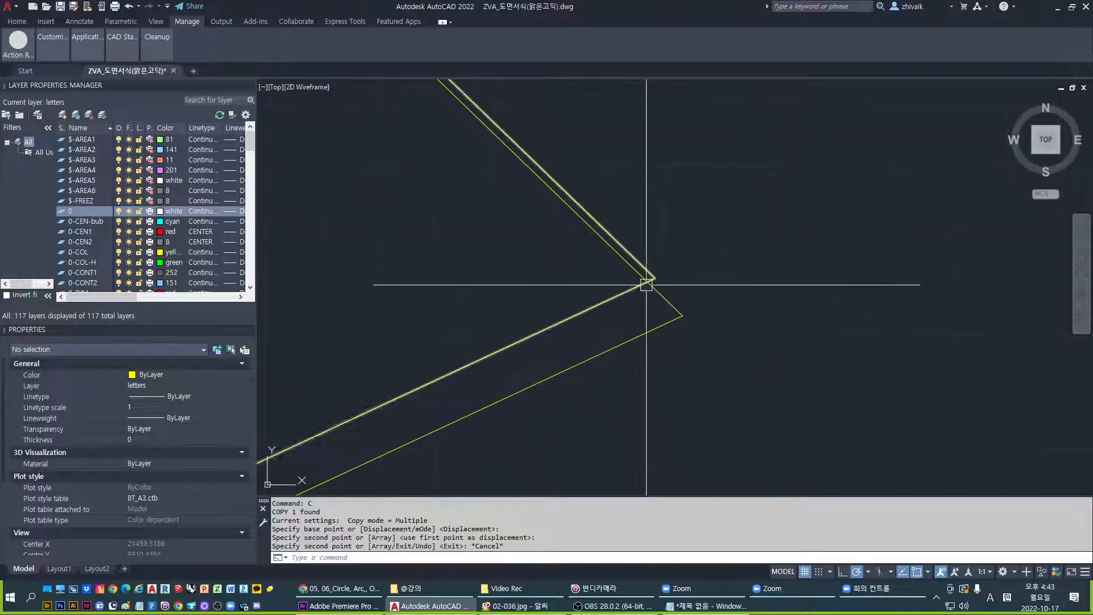
pyautogui.click(659, 261)
pyautogui.write('E')
pyautogui.press('Return')
pyautogui.press('Escape')
pyautogui.press('Escape')
pyautogui.press('Escape')
pyautogui.scroll(-5, 808, 337)
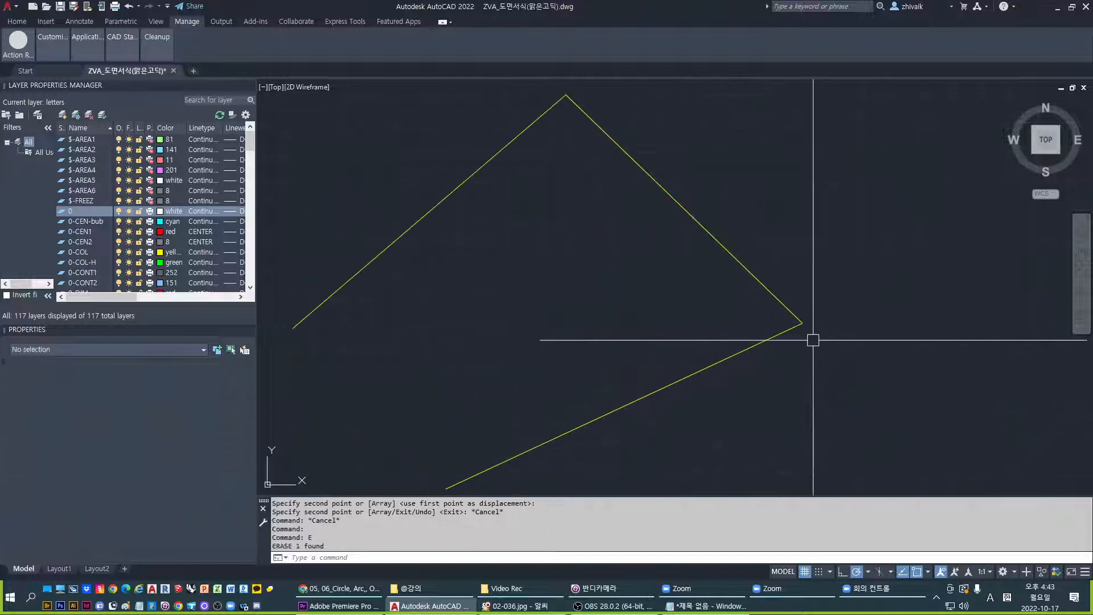
pyautogui.press('Escape')
pyautogui.press('Escape')
pyautogui.press('Escape')
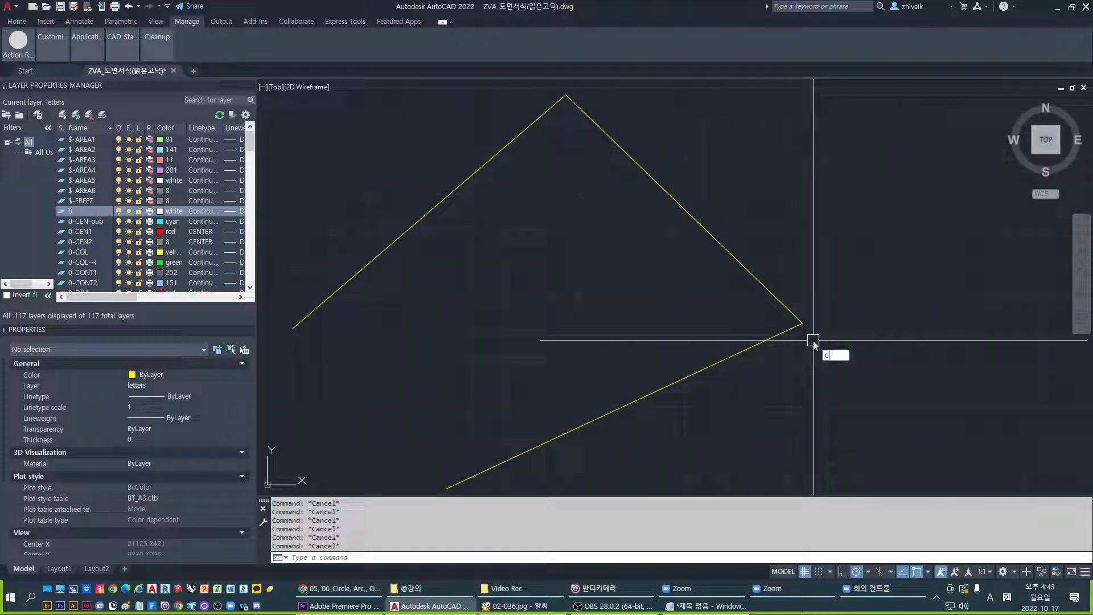
# Step: Offset the three-segment polyline by 500 towards its inner side
pyautogui.write('o')
pyautogui.press('Return')
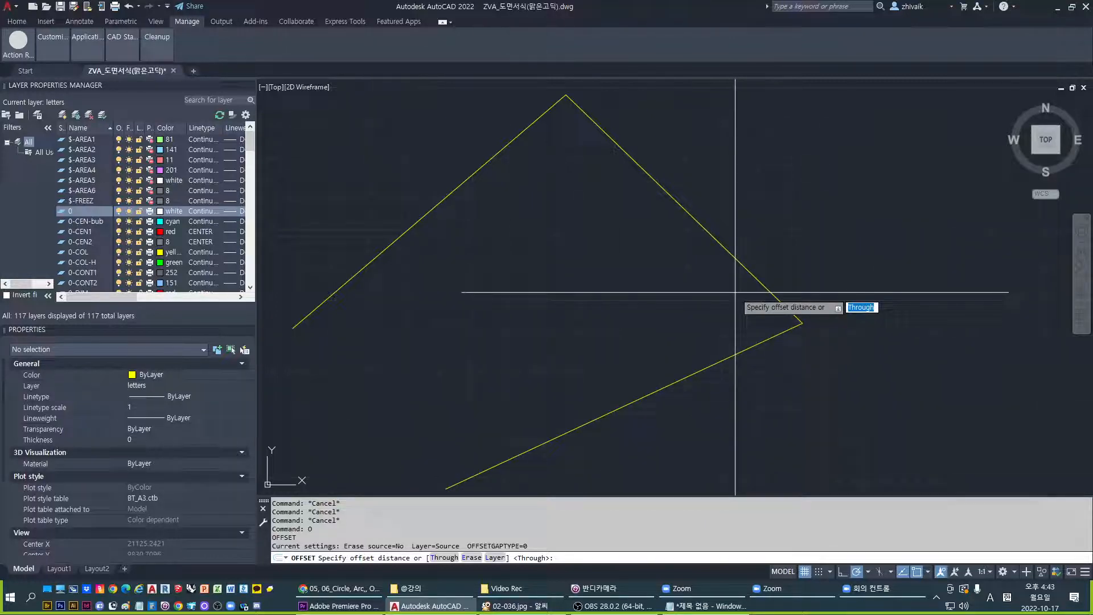
pyautogui.write('500')
pyautogui.press('Return')
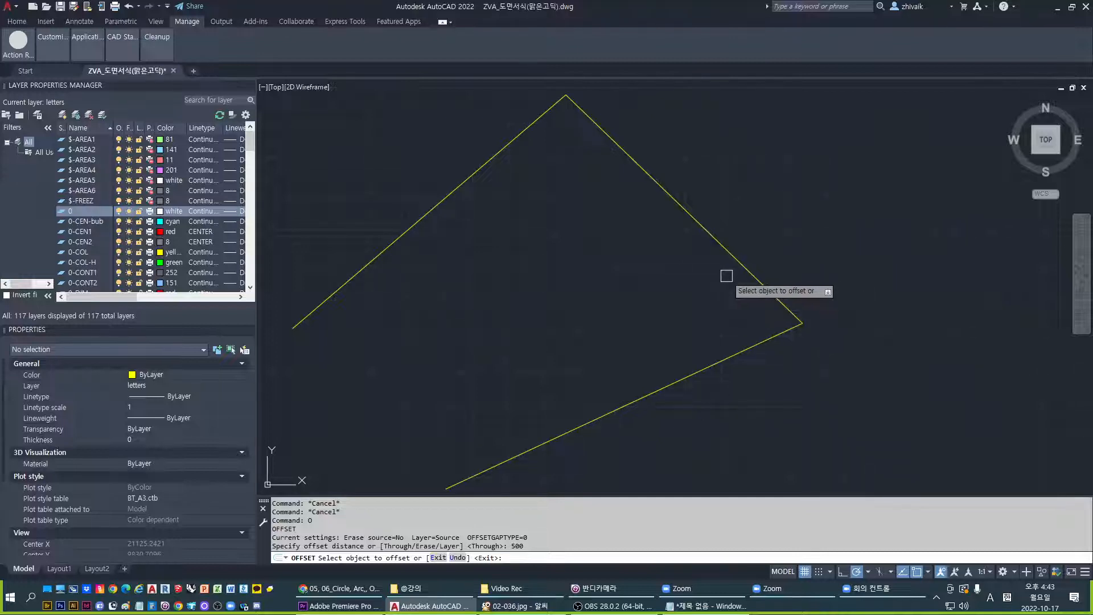
pyautogui.click(736, 249)
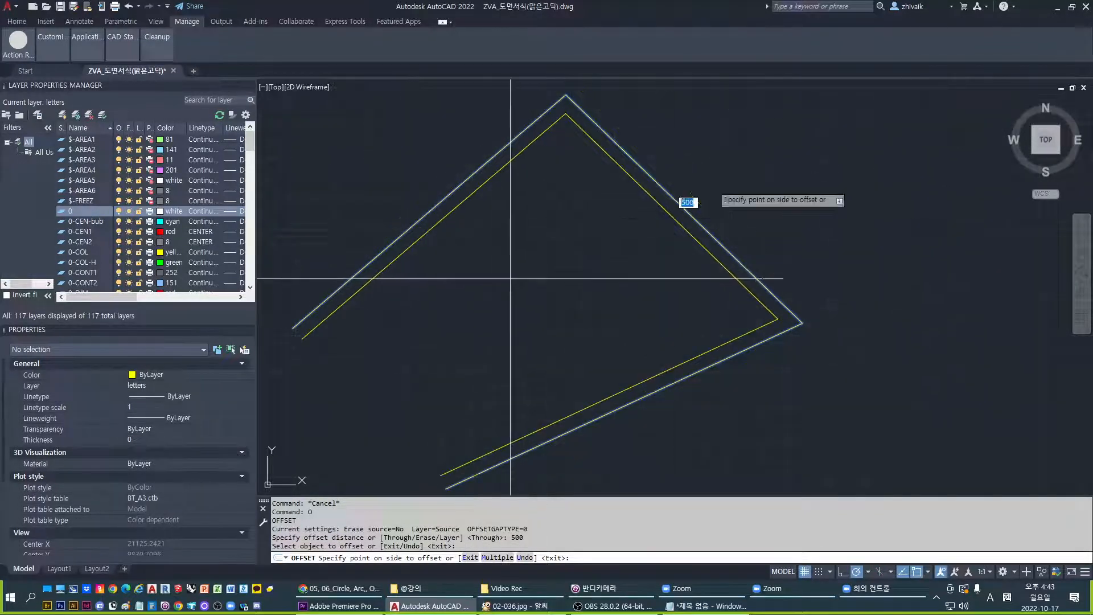
pyautogui.click(550, 300)
pyautogui.press('Return')
# Step: Offset the original three-segment polyline outward as well, keeping the distance of 500
pyautogui.press('Return')
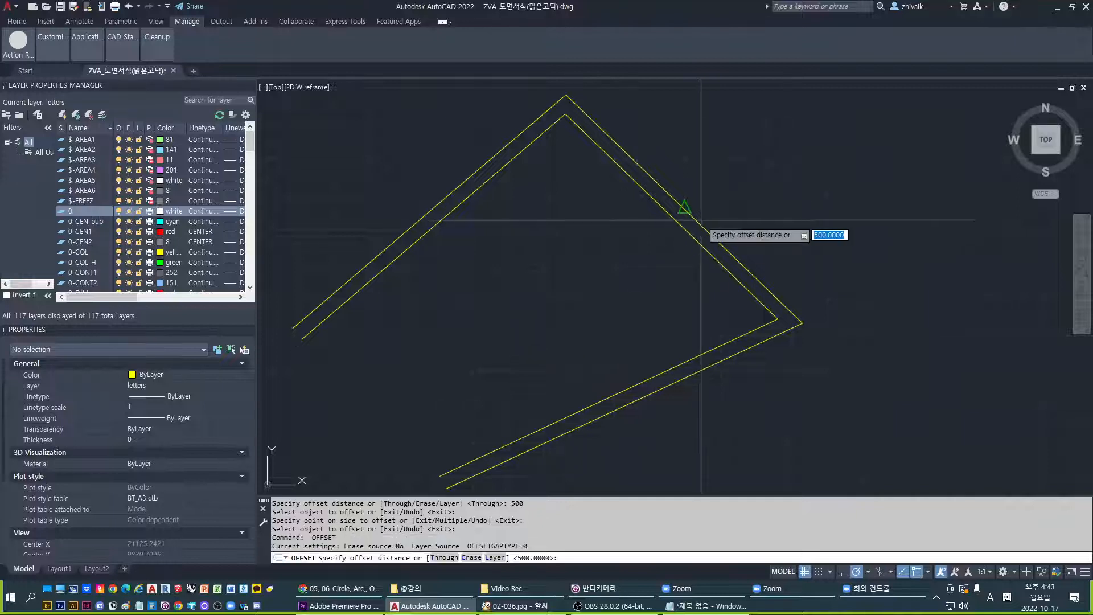
pyautogui.click(683, 209)
pyautogui.press('Escape')
pyautogui.press('Return')
pyautogui.press('Return')
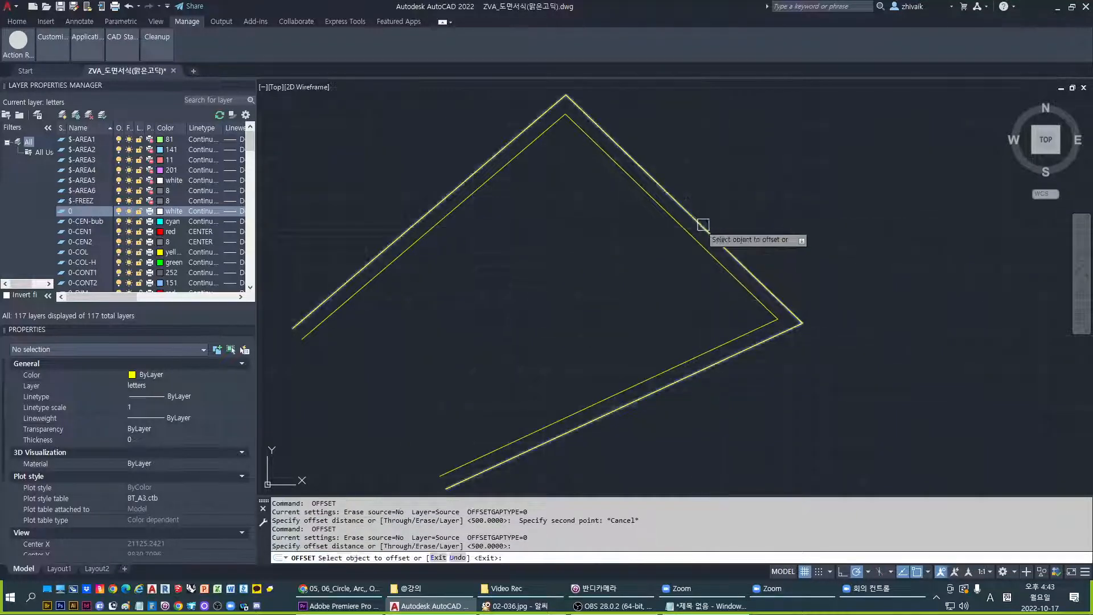
pyautogui.click(706, 231)
pyautogui.press('Escape')
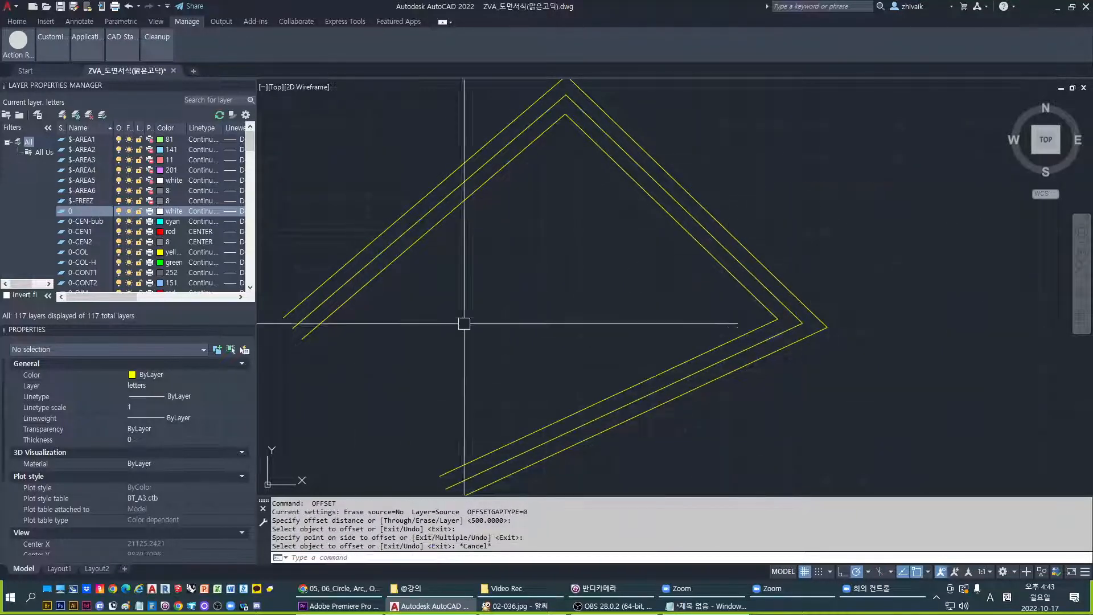
# Step: Select the original polyline with both of its offsets and erase all three
pyautogui.click(874, 388)
pyautogui.click(707, 285)
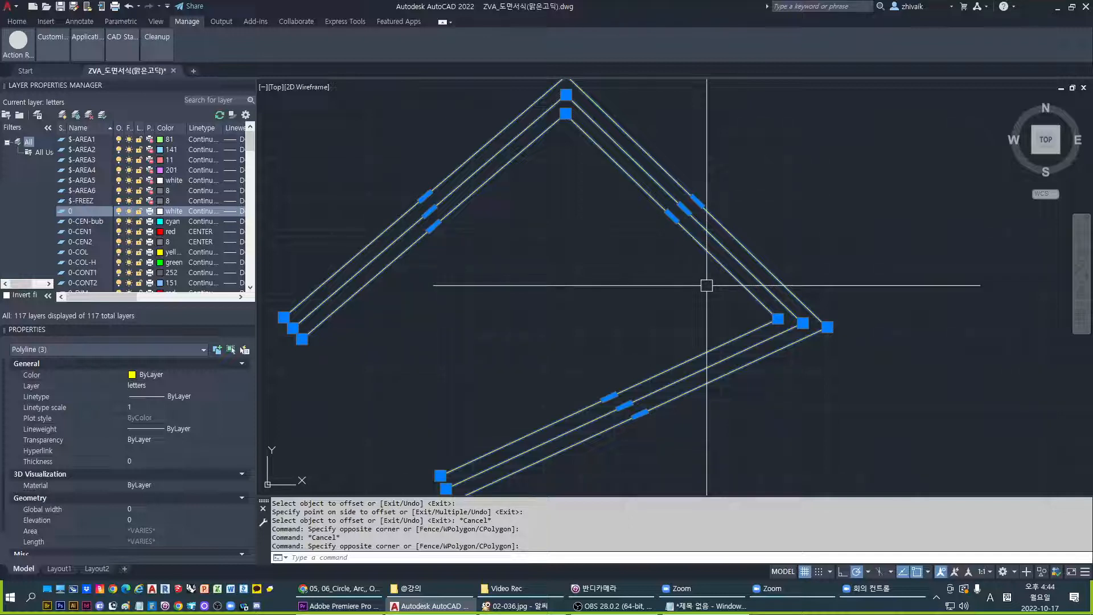
pyautogui.click(888, 400)
pyautogui.press('Escape')
pyautogui.press('Escape')
pyautogui.click(896, 385)
pyautogui.click(751, 285)
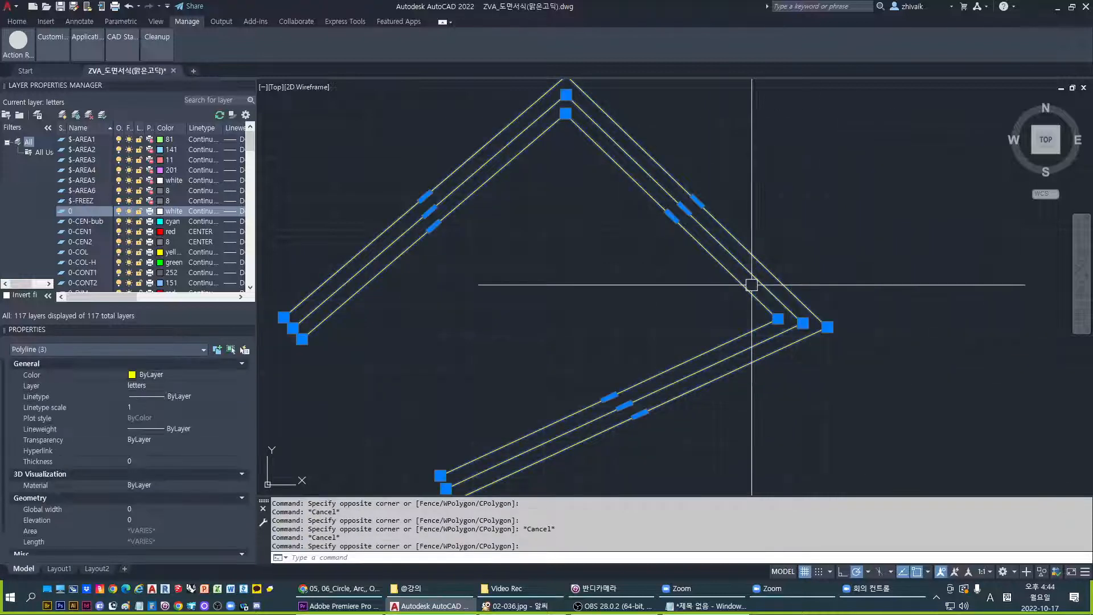
pyautogui.write('e')
pyautogui.press('Return')
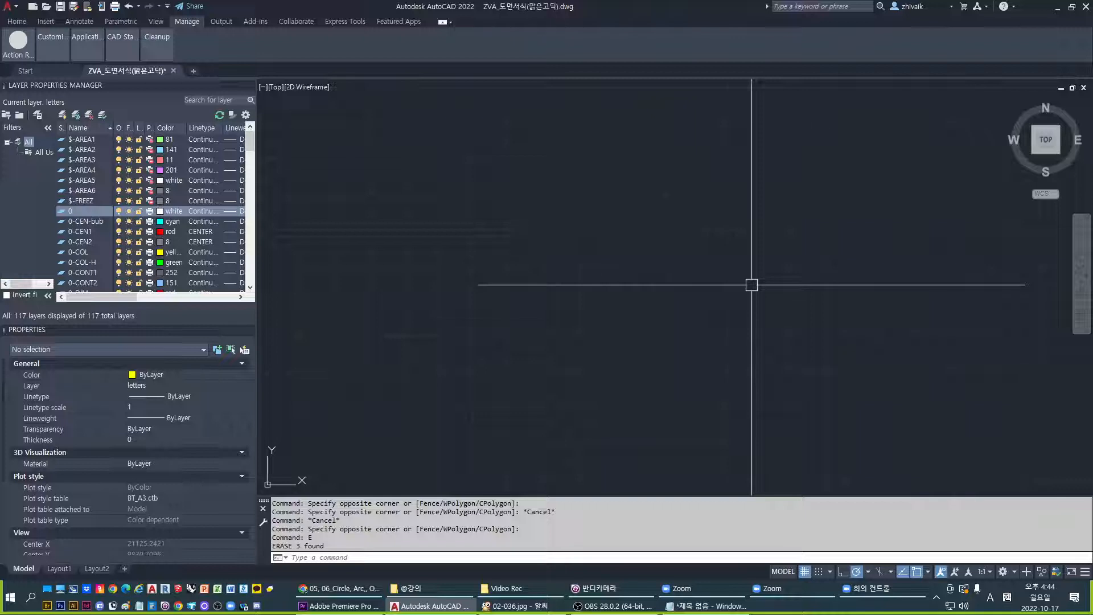
# Step: Draw two separate single-segment polylines that cross each other, one steep and one sloping down to the right
pyautogui.moveTo(757, 278); pyautogui.dragTo(687, 323, button='middle')
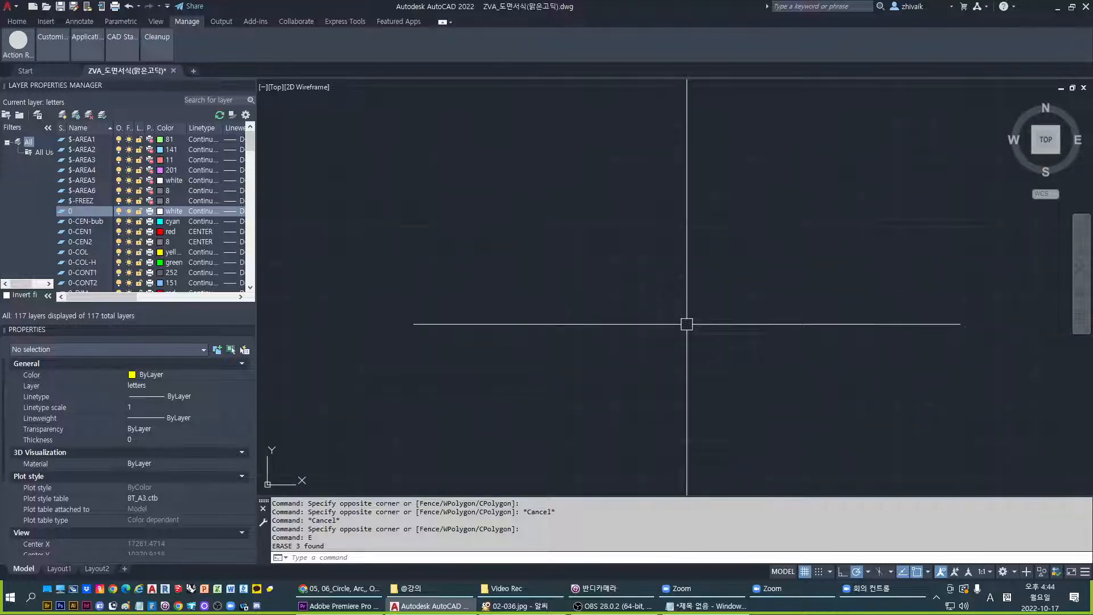
pyautogui.press('Escape')
pyautogui.write('l')
pyautogui.press('Return')
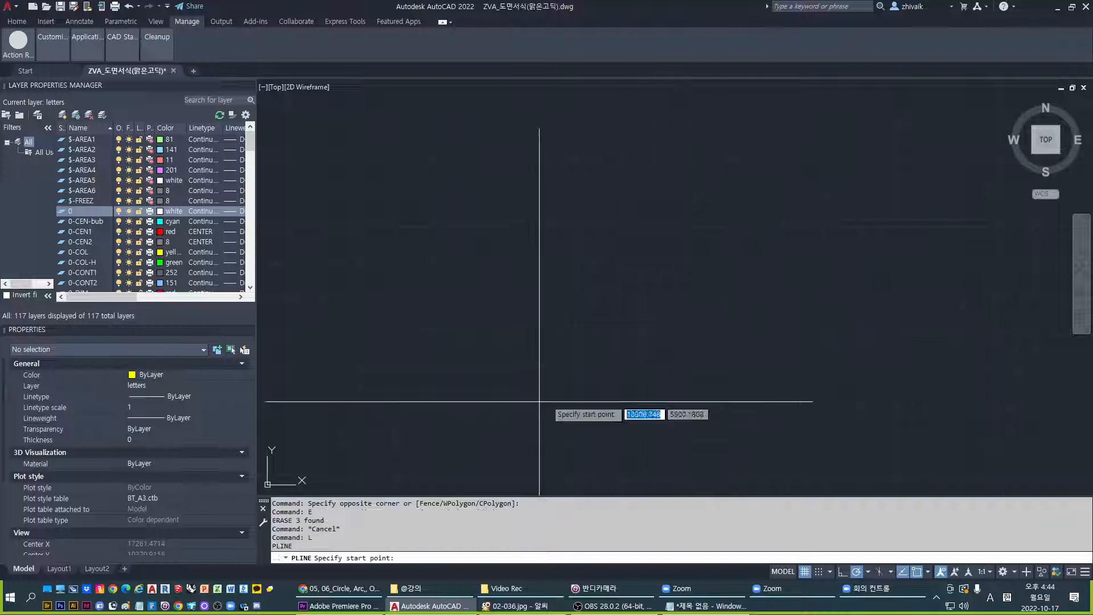
pyautogui.click(478, 412)
pyautogui.press('space')
pyautogui.press('space')
pyautogui.click(738, 396)
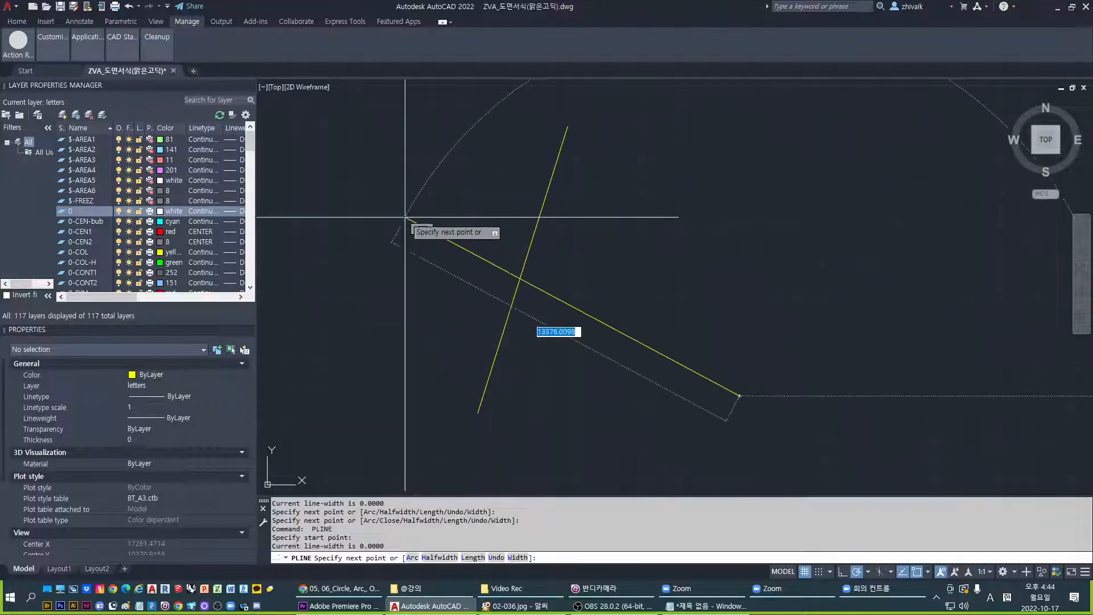
pyautogui.click(405, 217)
pyautogui.press('space')
pyautogui.press('Escape')
pyautogui.press('Escape')
pyautogui.press('Escape')
pyautogui.press('Escape')
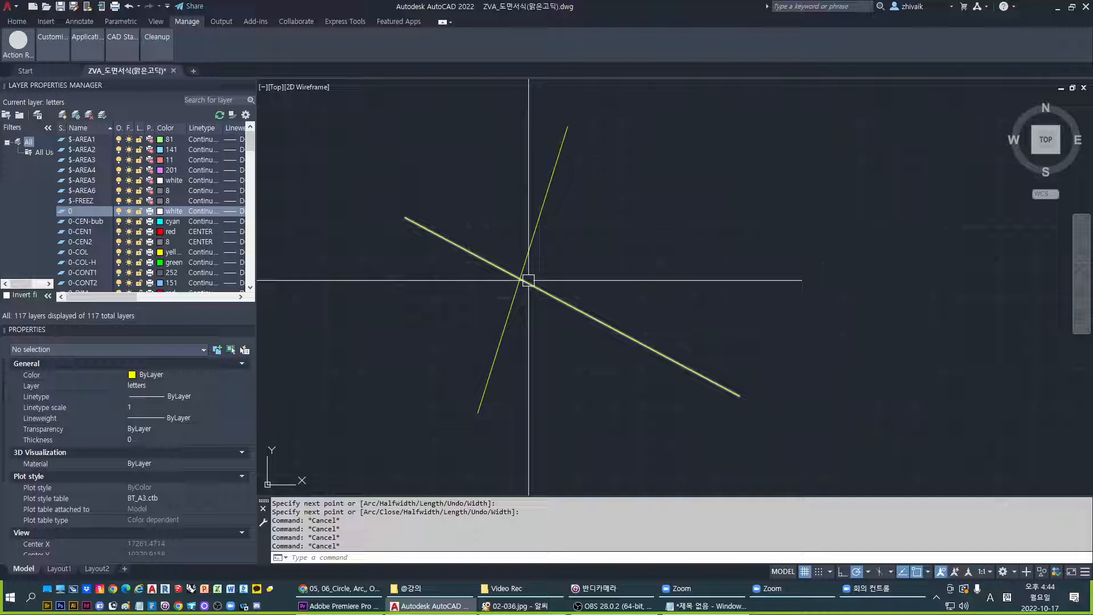
pyautogui.press('Escape')
pyautogui.press('Escape')
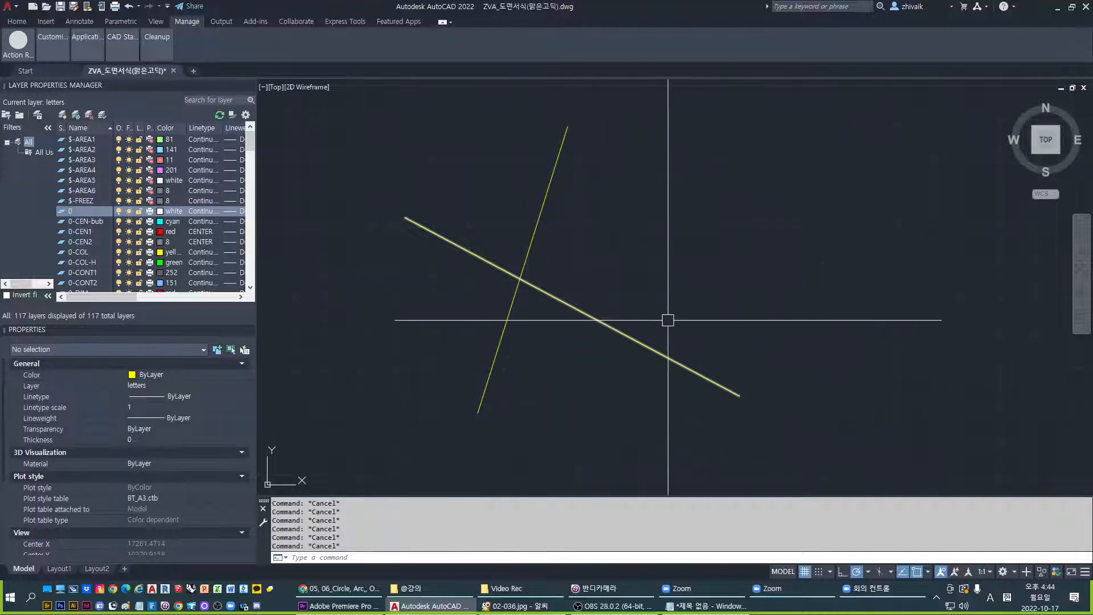
# Step: Move the polyline sloping down to the right to the layer ES-WA3
pyautogui.click(683, 290)
pyautogui.click(580, 361)
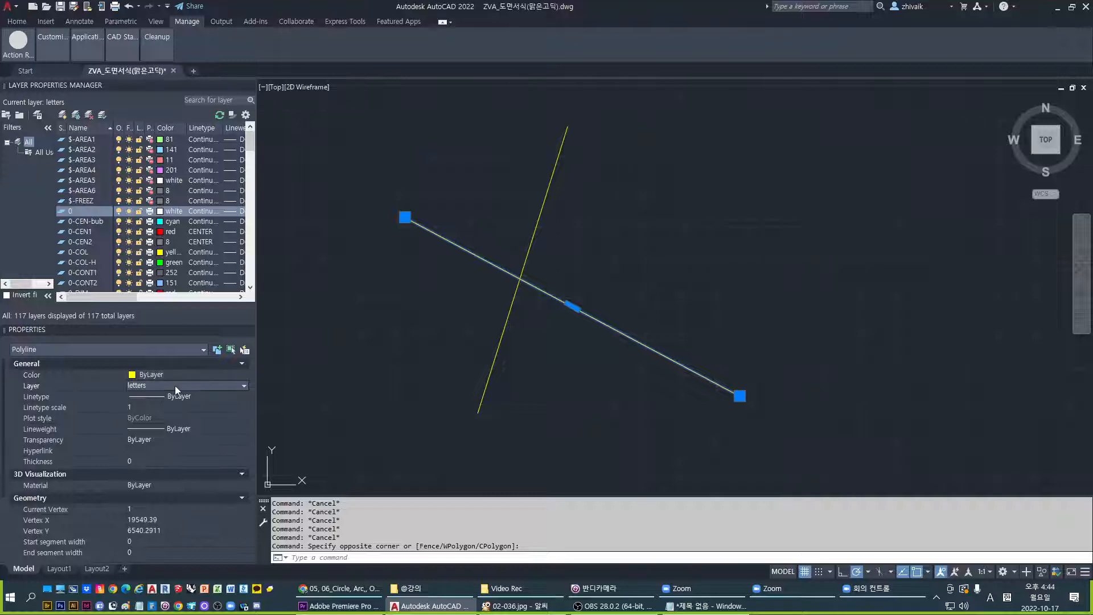
pyautogui.click(175, 384)
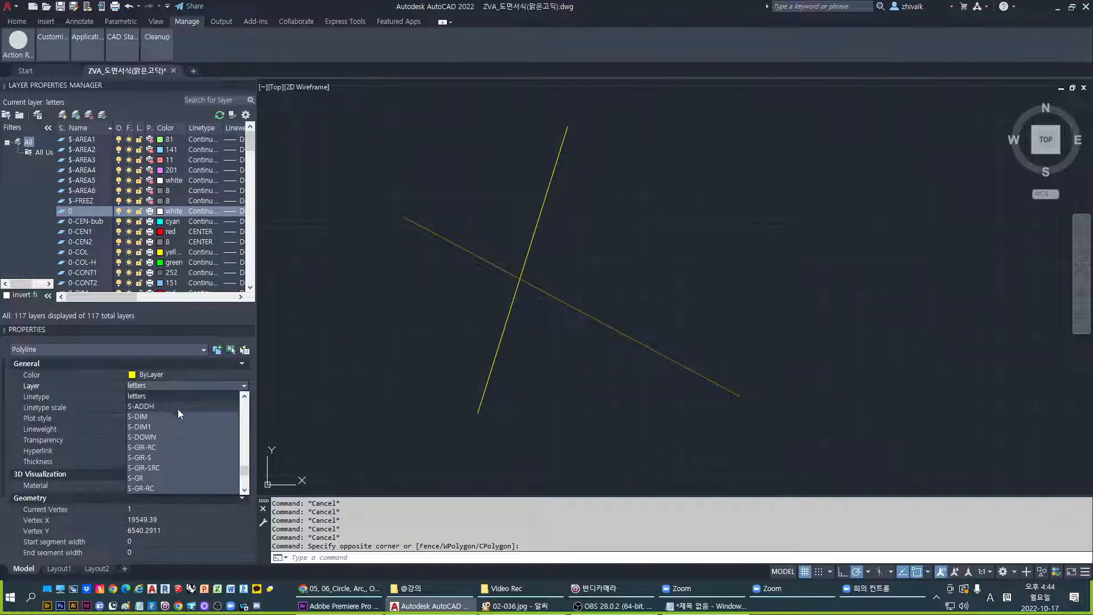
pyautogui.click(178, 409)
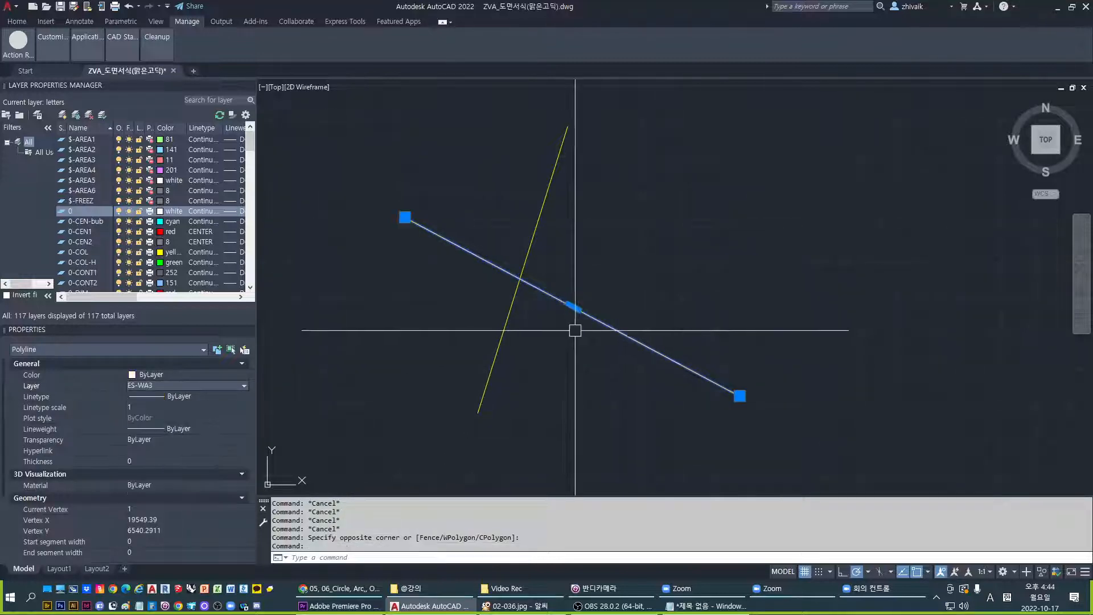
pyautogui.press('Escape')
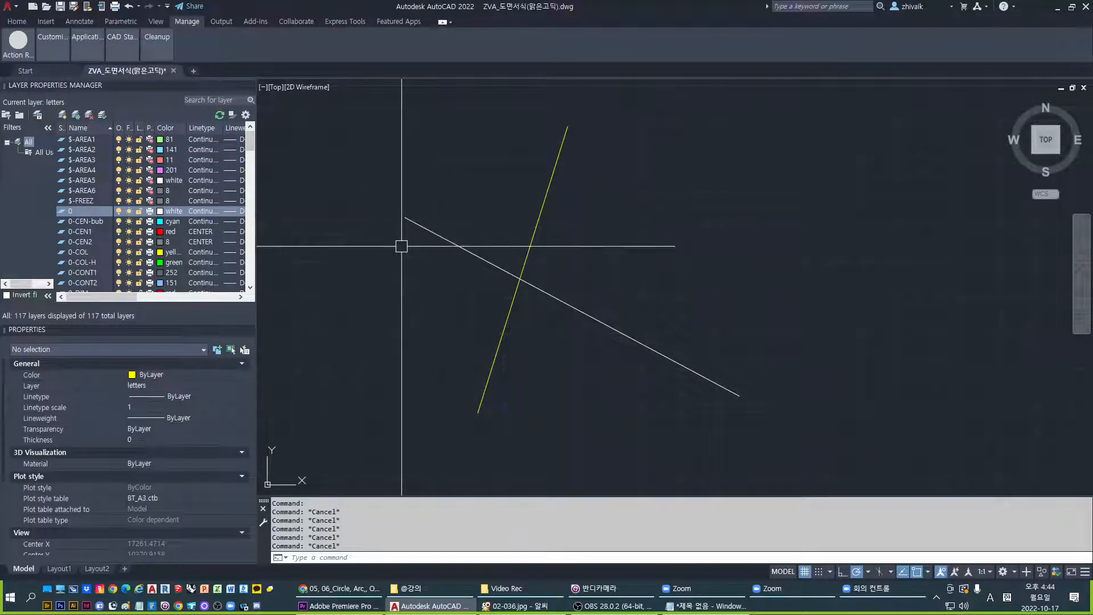
# Step: Purge all unused items from the drawing, repeating the purge for the remaining blocks
pyautogui.write('purge')
pyautogui.press('Return')
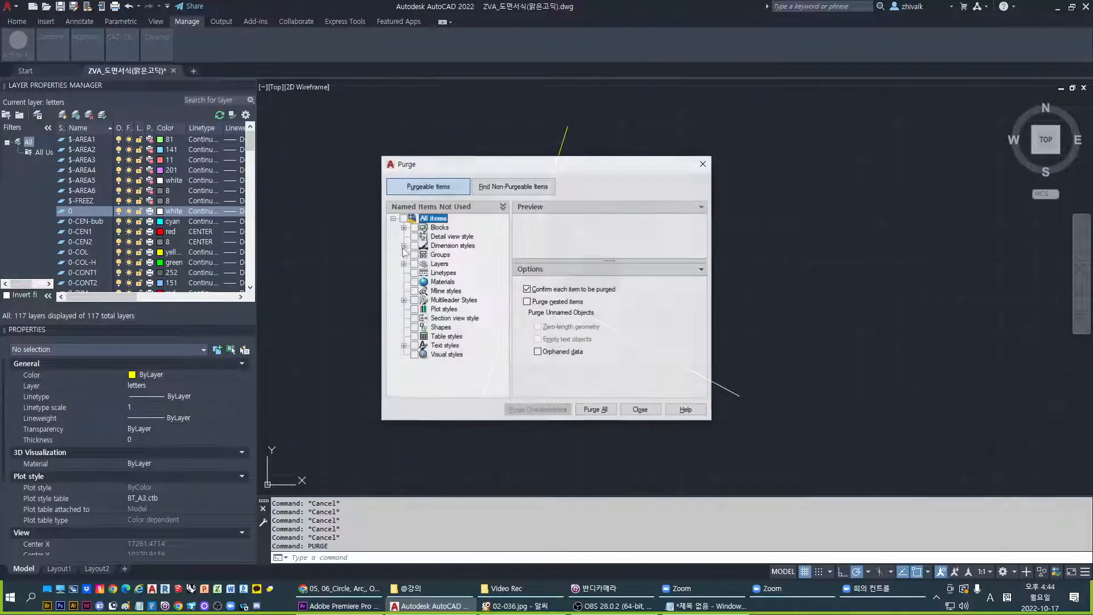
pyautogui.click(592, 409)
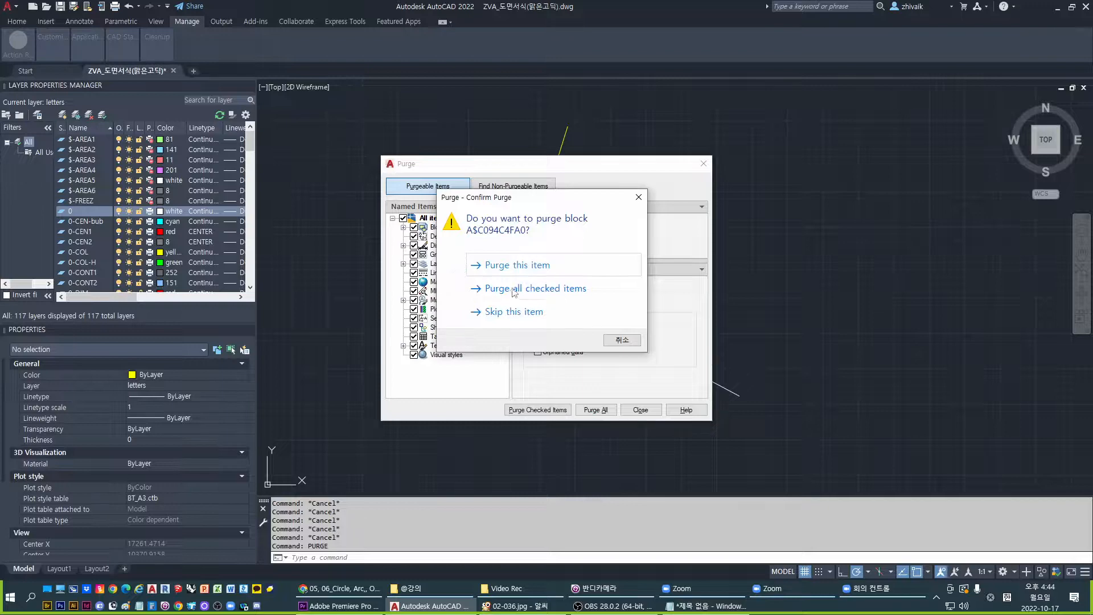
pyautogui.press('Return')
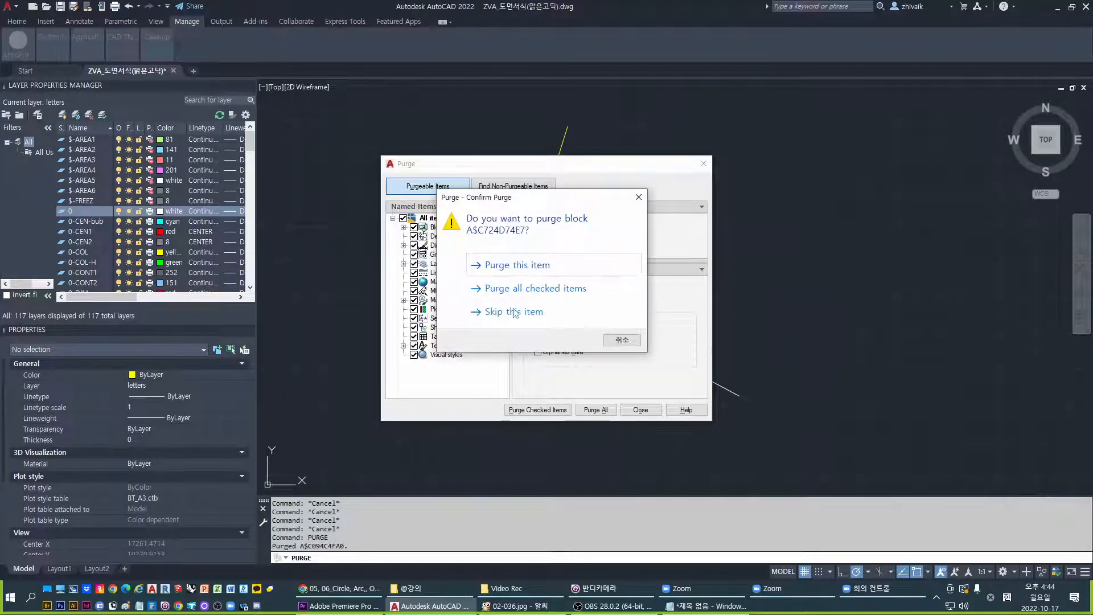
pyautogui.click(533, 290)
pyautogui.click(599, 410)
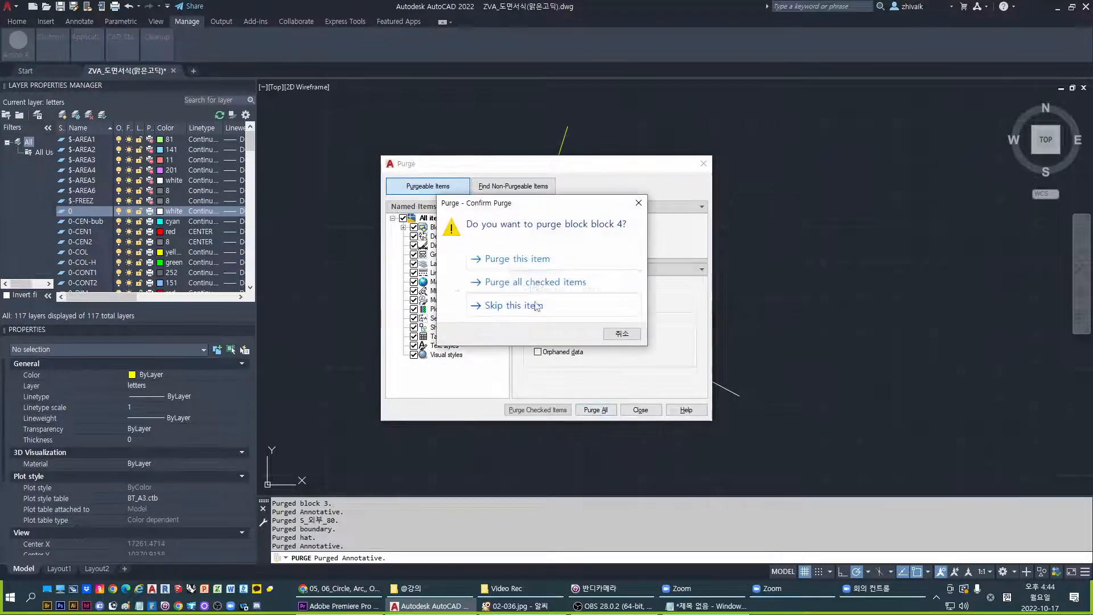
pyautogui.click(540, 295)
pyautogui.click(628, 412)
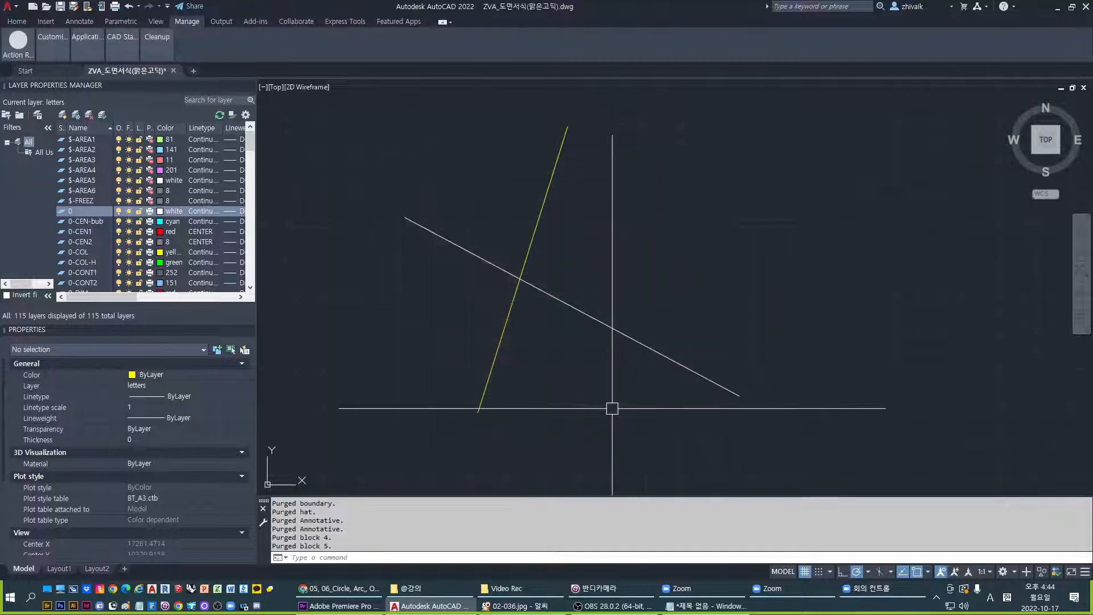
pyautogui.press('Escape')
pyautogui.press('Escape')
pyautogui.click(216, 386)
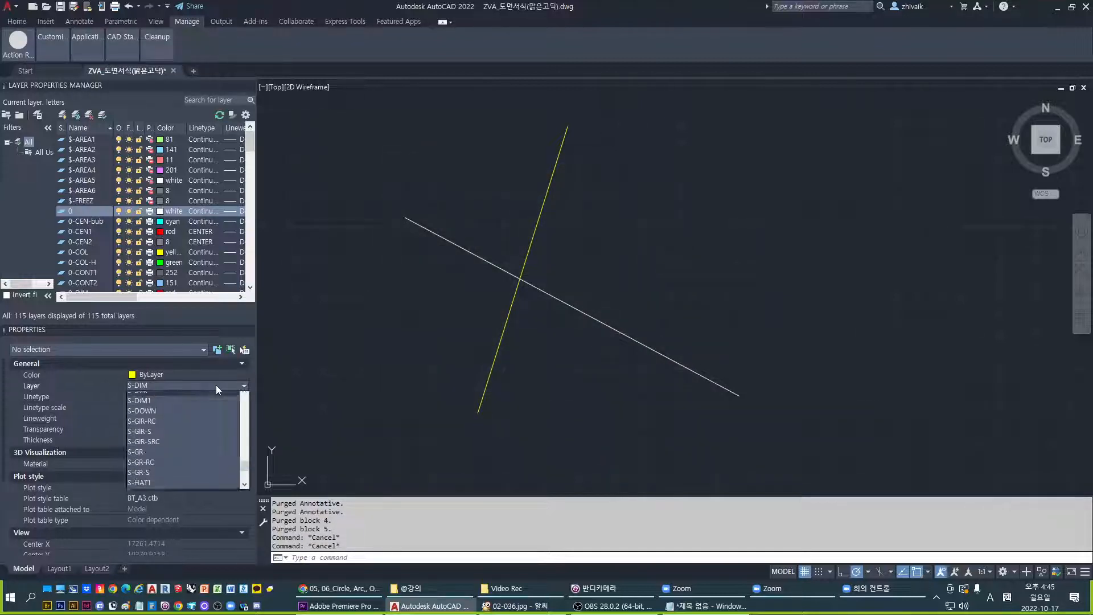
pyautogui.press('Escape')
pyautogui.press('Escape')
pyautogui.scroll(-10, 472, 346)
pyautogui.scroll(8, 475, 352)
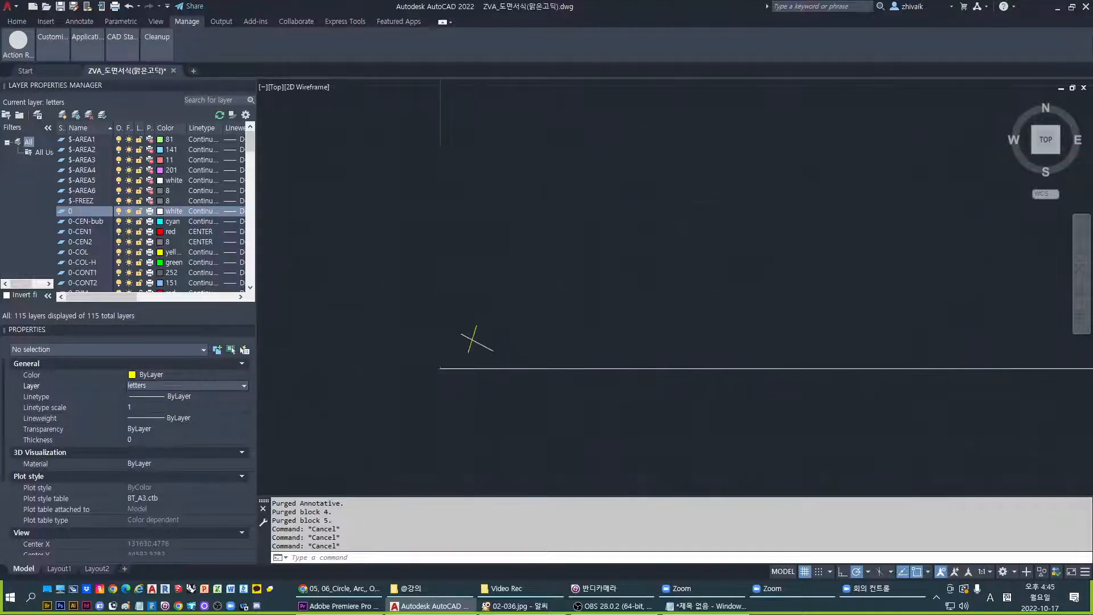
pyautogui.scroll(2, 487, 342)
pyautogui.press('Escape')
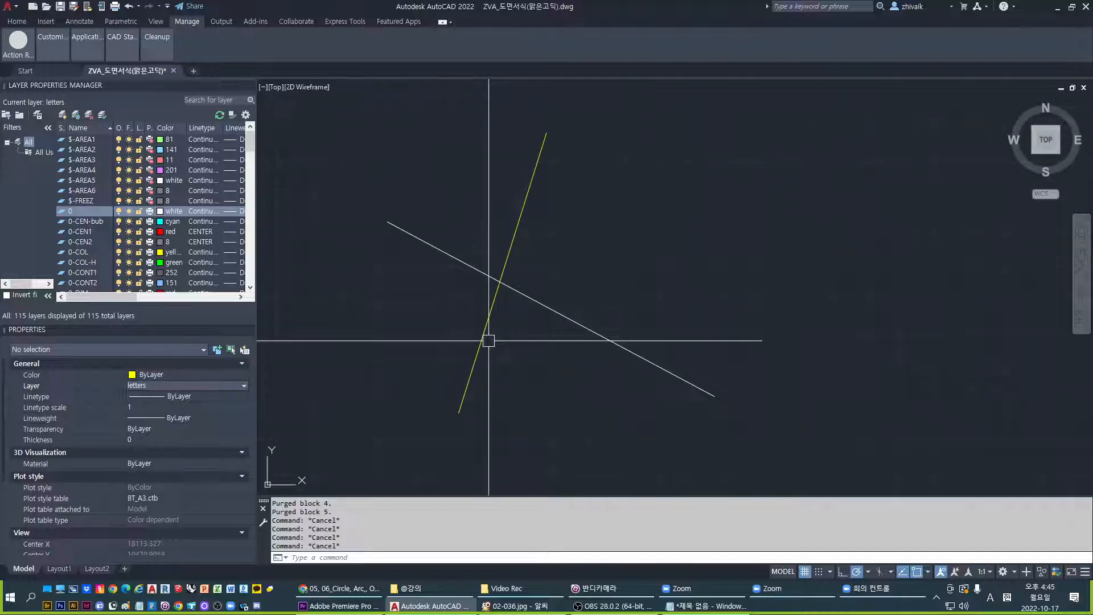
pyautogui.press('Escape')
pyautogui.press('Escape')
pyautogui.click(559, 318)
pyautogui.press('Escape')
pyautogui.press('Escape')
pyautogui.press('Escape')
pyautogui.press('Escape')
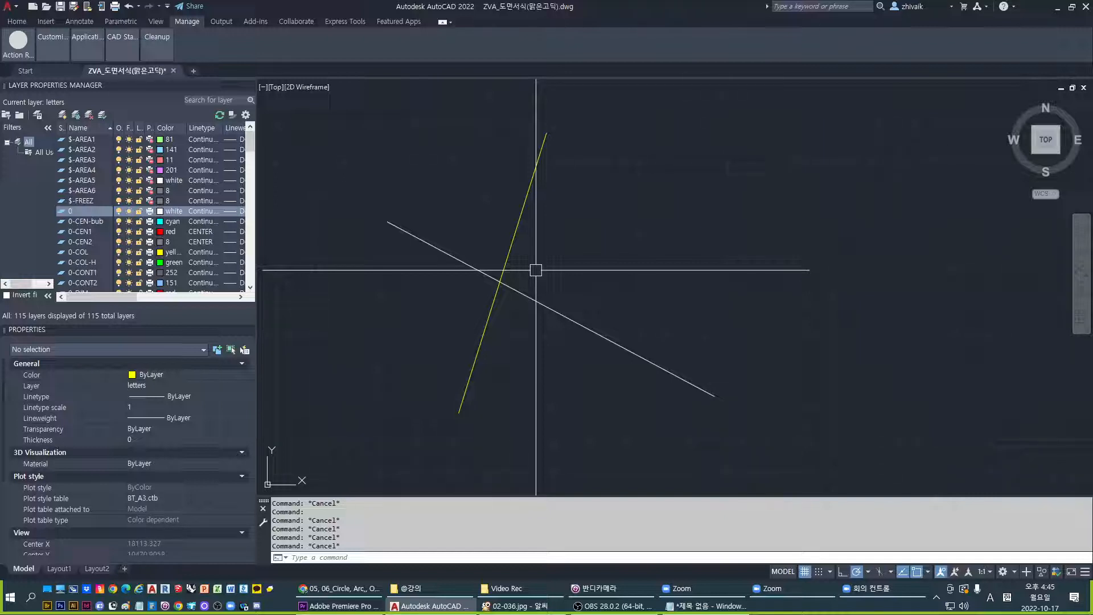
pyautogui.press('Escape')
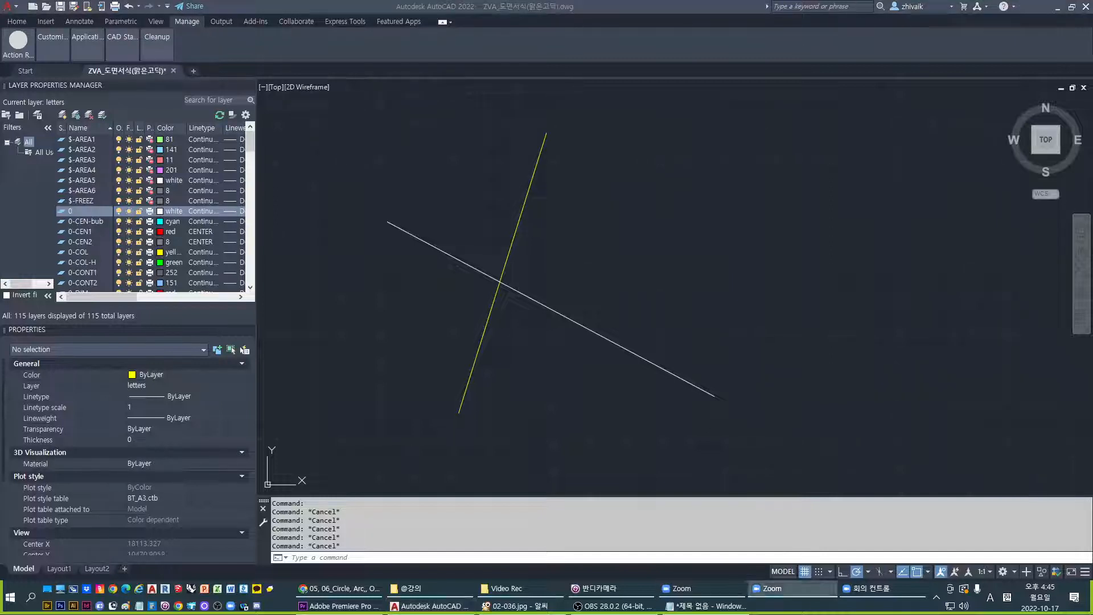
# Step: Trim off the upper part of the steep polyline, using the polyline sloping down to the right as the cutting edge
pyautogui.click(591, 333)
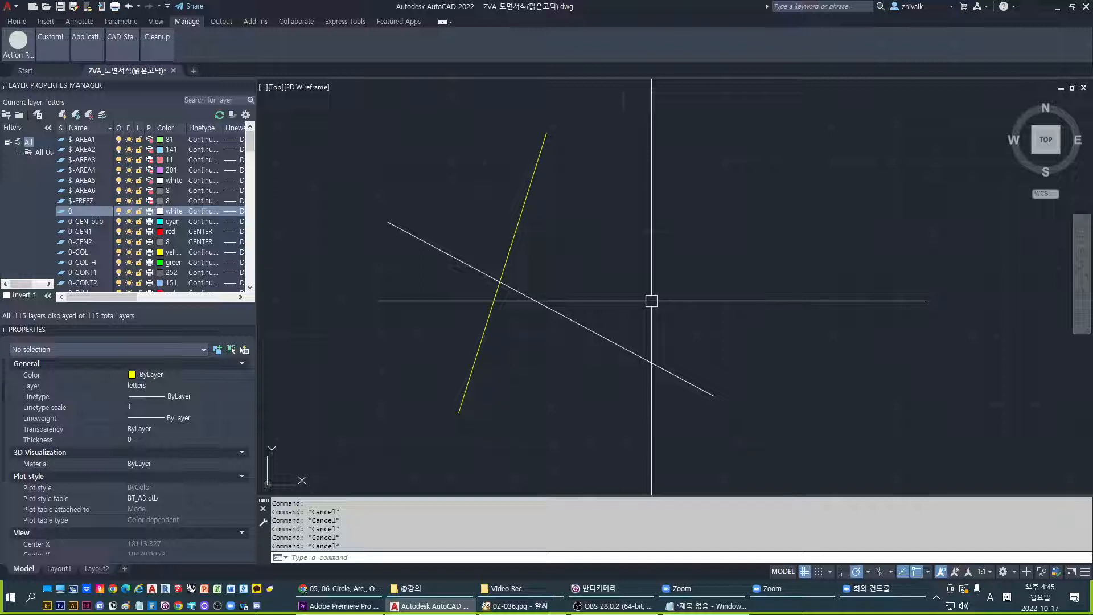
pyautogui.write('TR')
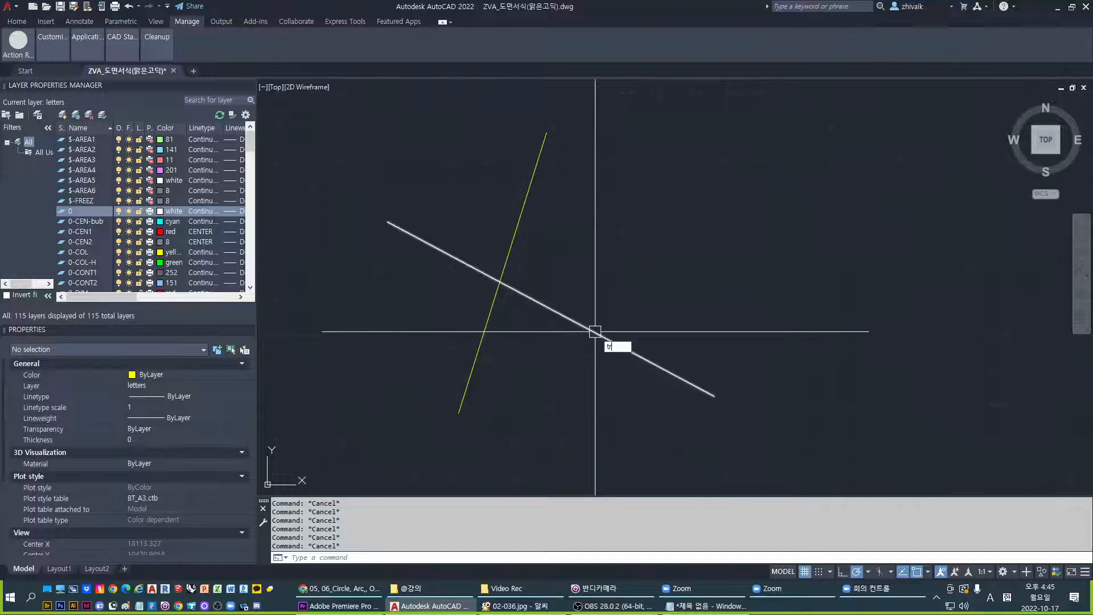
pyautogui.press('Return')
pyautogui.click(578, 325)
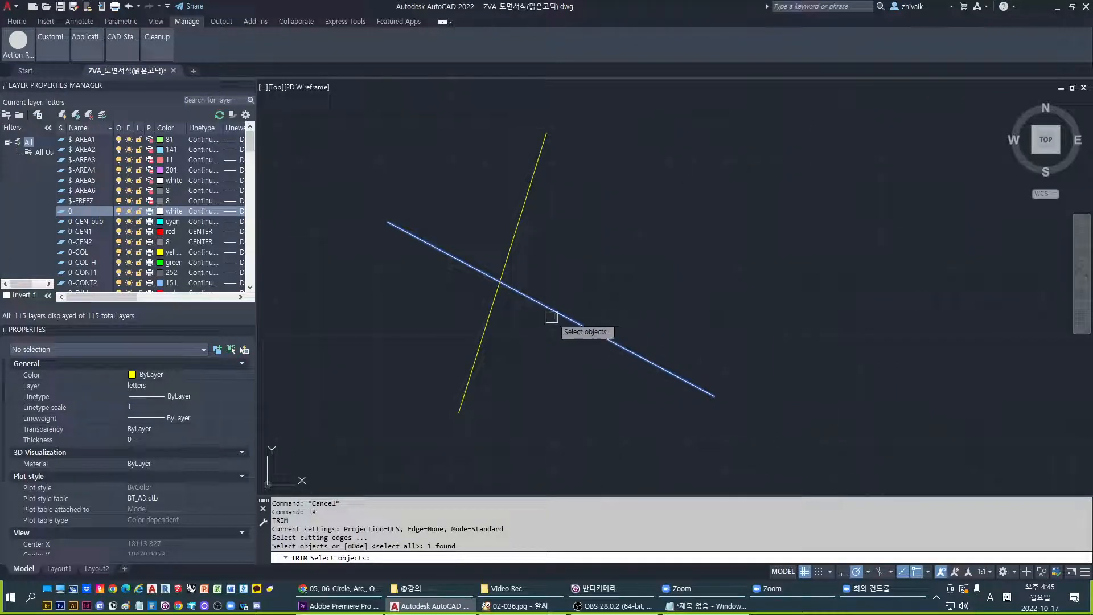
pyautogui.press('Return')
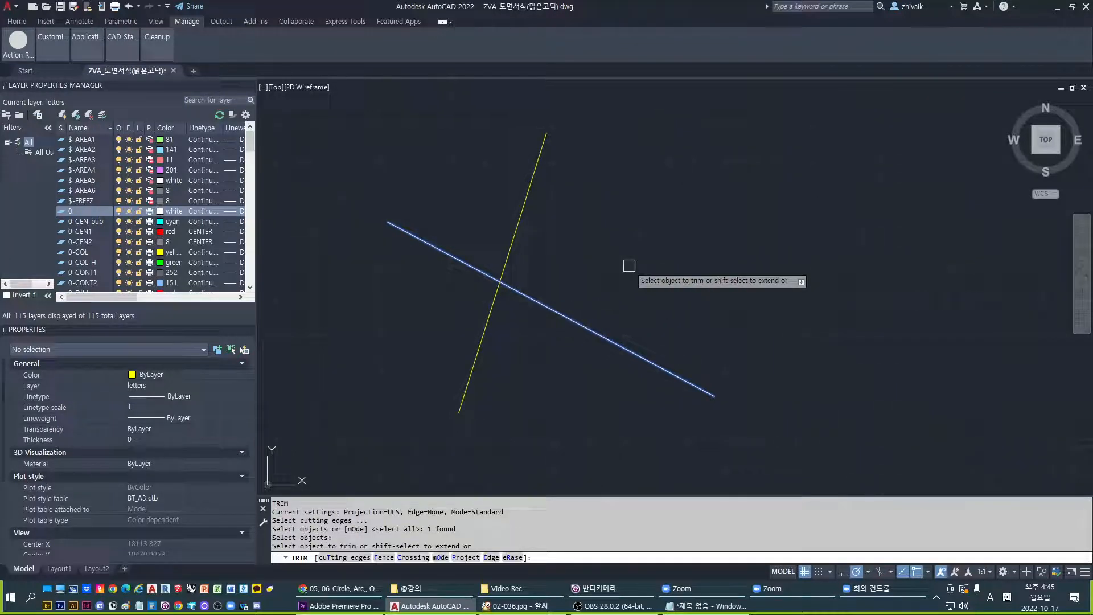
pyautogui.click(512, 235)
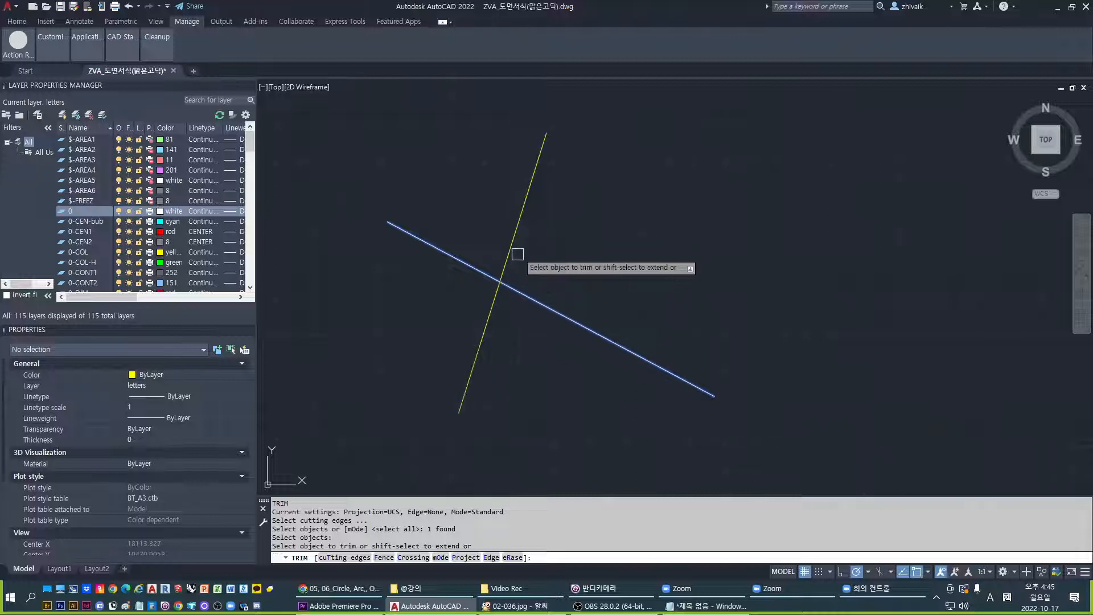
pyautogui.click(513, 245)
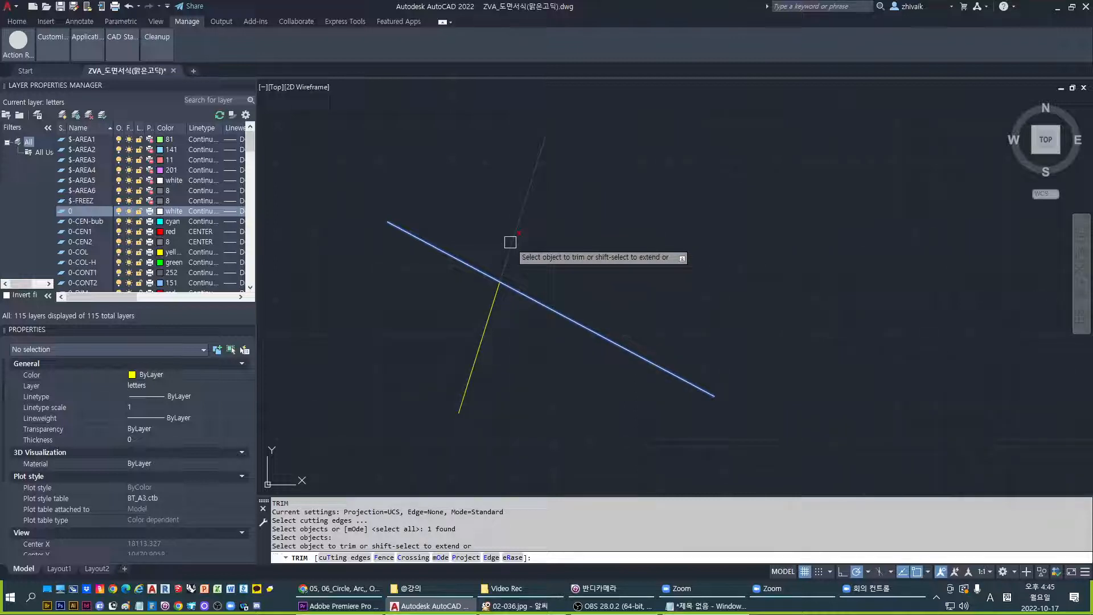
pyautogui.click(510, 242)
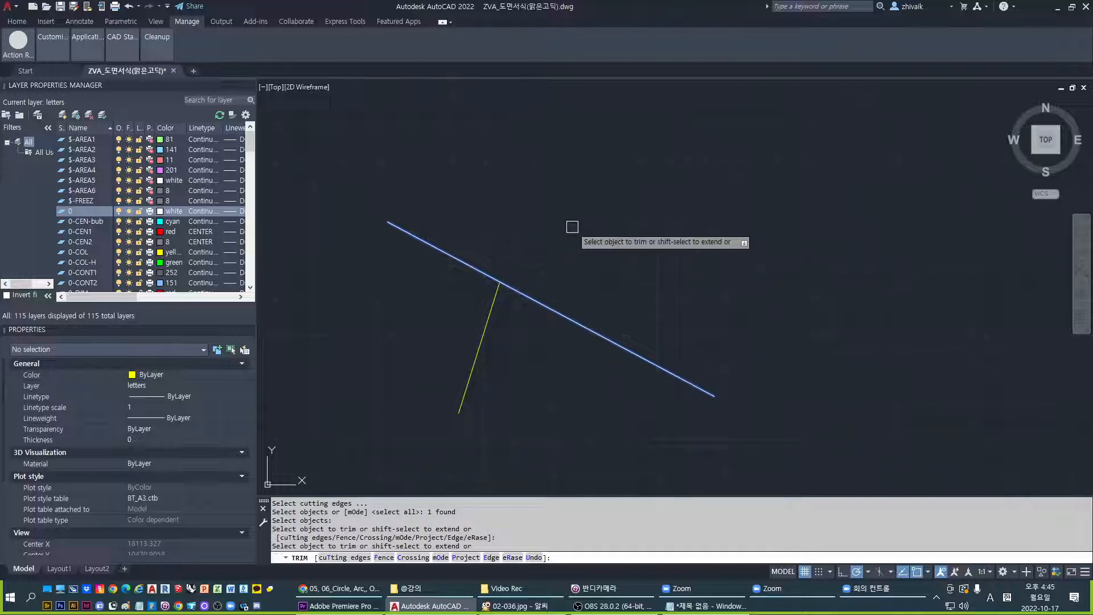
pyautogui.press('Return')
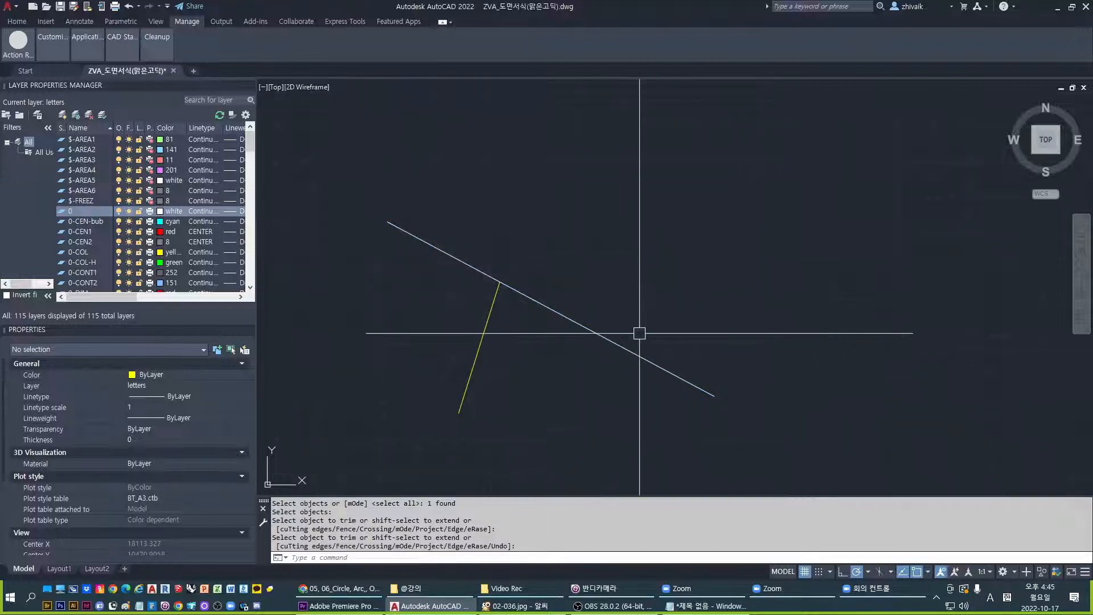
pyautogui.press('Escape')
pyautogui.press('Escape')
pyautogui.press('Escape')
pyautogui.press('Escape')
# Step: Draw two more crossing single-segment polylines beside the first pair, one nearly vertical and one sloping gently down to the right
pyautogui.moveTo(661, 310); pyautogui.dragTo(603, 303, button='middle')
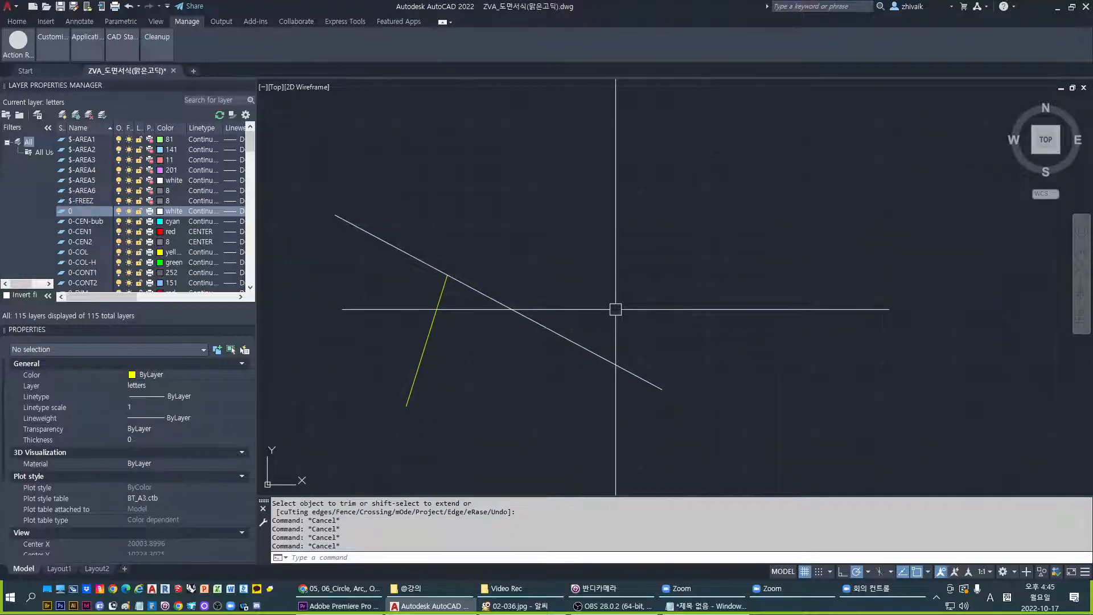
pyautogui.write('pl')
pyautogui.press('space')
pyautogui.click(592, 295)
pyautogui.click(602, 144)
pyautogui.press('space')
pyautogui.press('space')
pyautogui.click(479, 178)
pyautogui.click(771, 257)
pyautogui.press('space')
pyautogui.press('Escape')
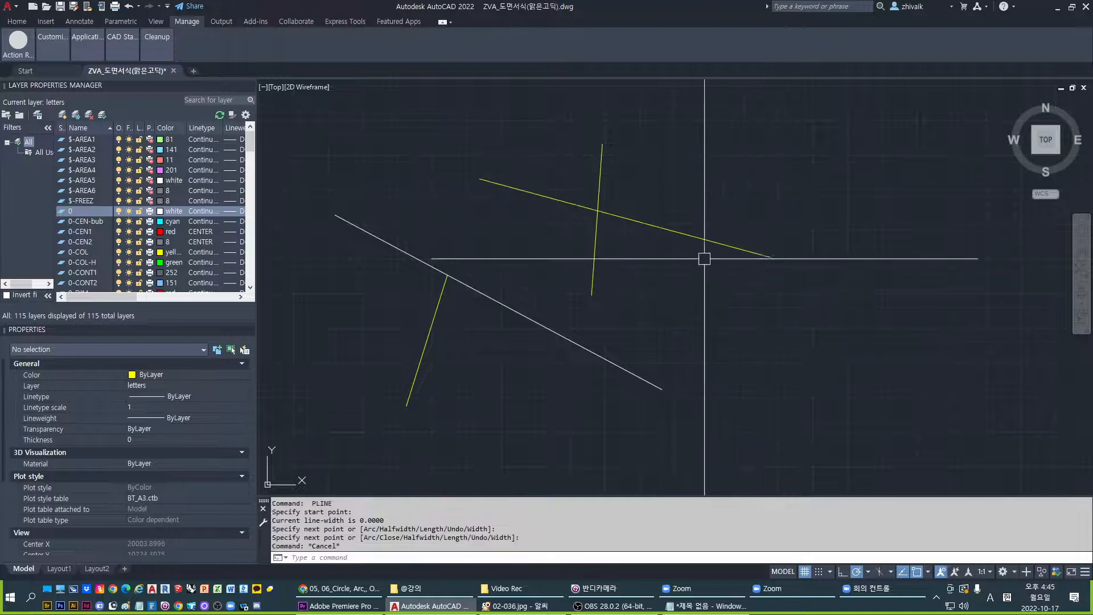
pyautogui.press('Escape')
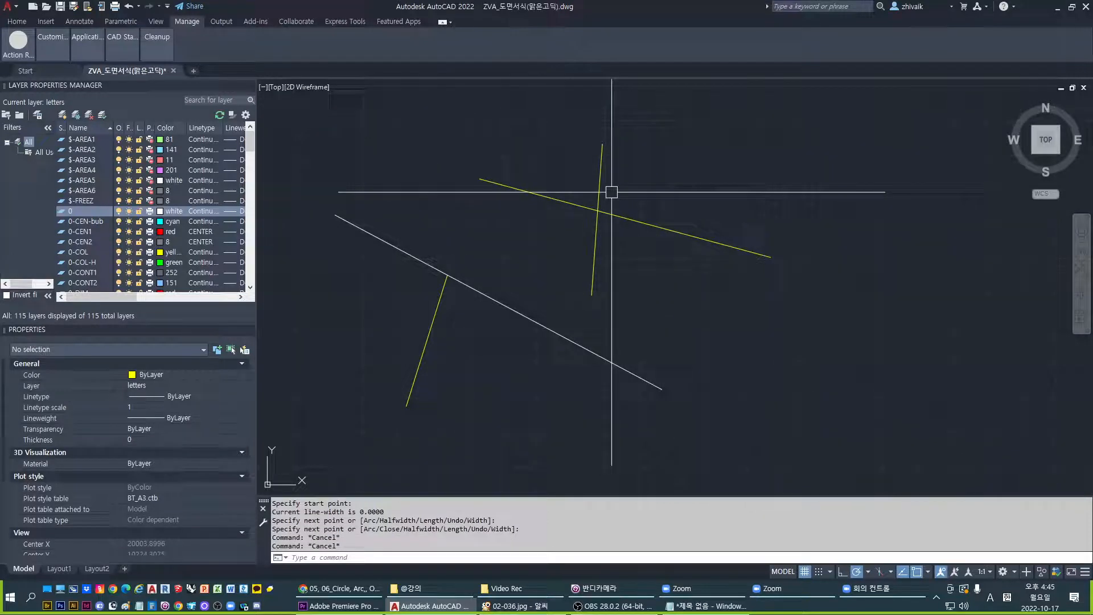
# Step: Switch the Trim command's mode from Standard to Quick
pyautogui.write('TR')
pyautogui.press('space')
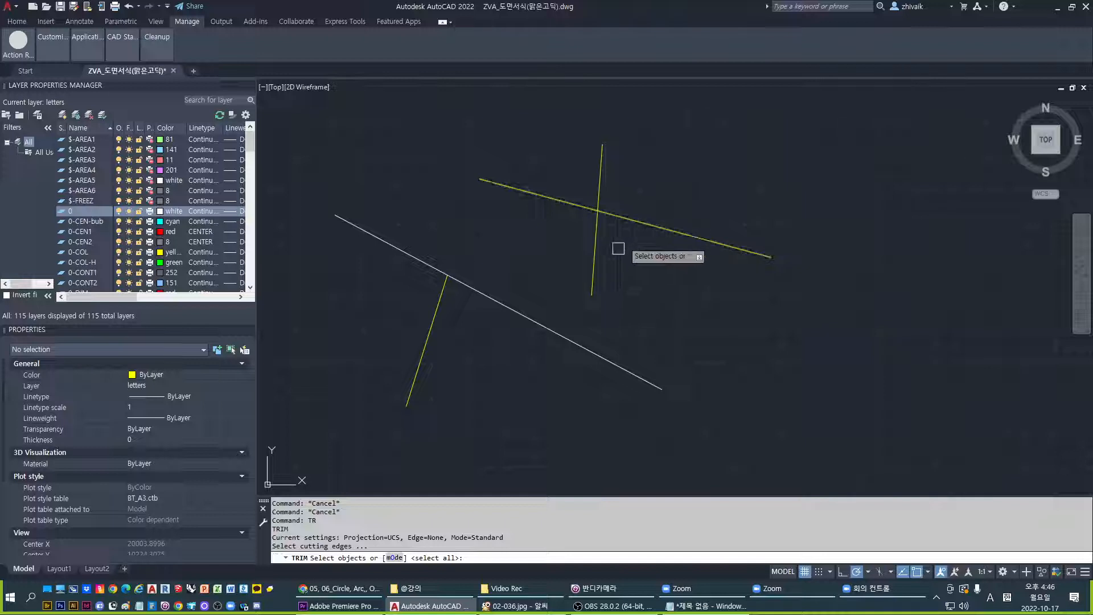
pyautogui.write('o')
pyautogui.press('space')
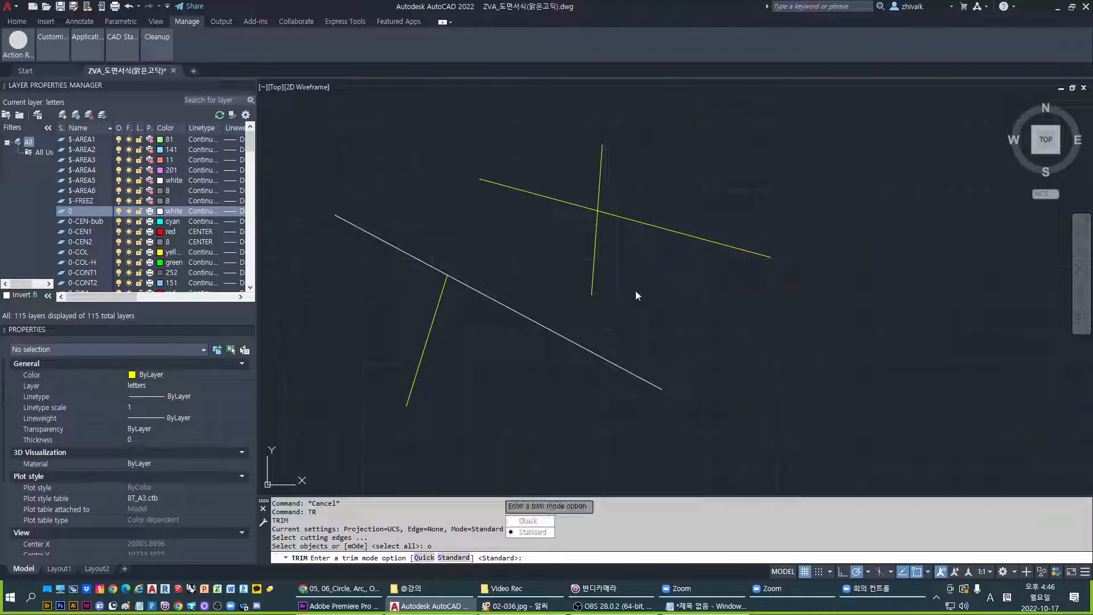
pyautogui.write('Q')
pyautogui.press('Return')
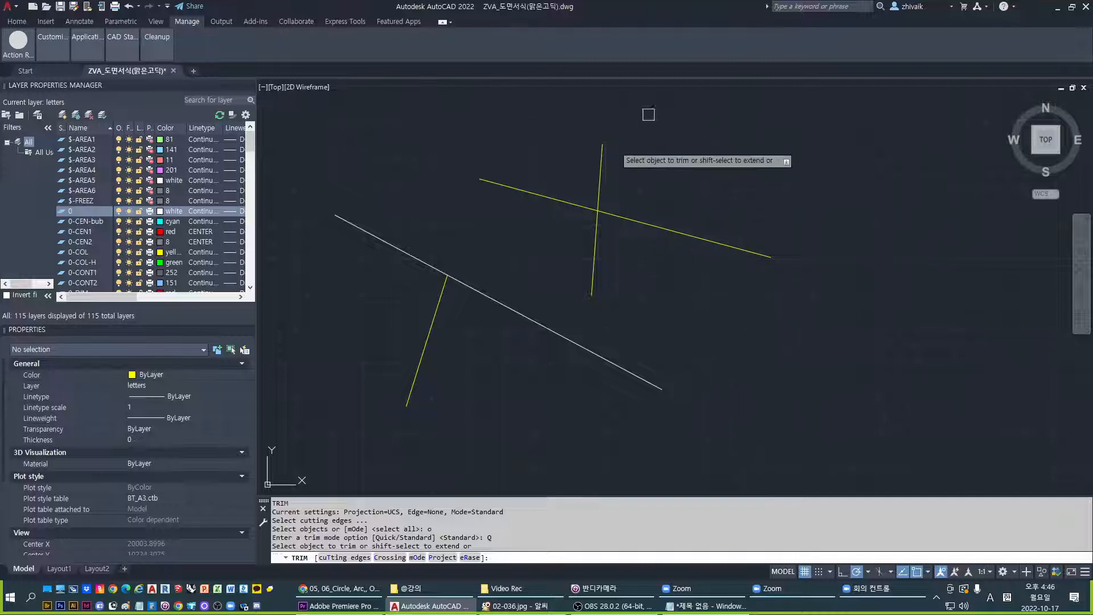
pyautogui.moveTo(627, 201); pyautogui.dragTo(613, 221, button='middle')
pyautogui.press('Escape')
pyautogui.press('Escape')
pyautogui.press('Escape')
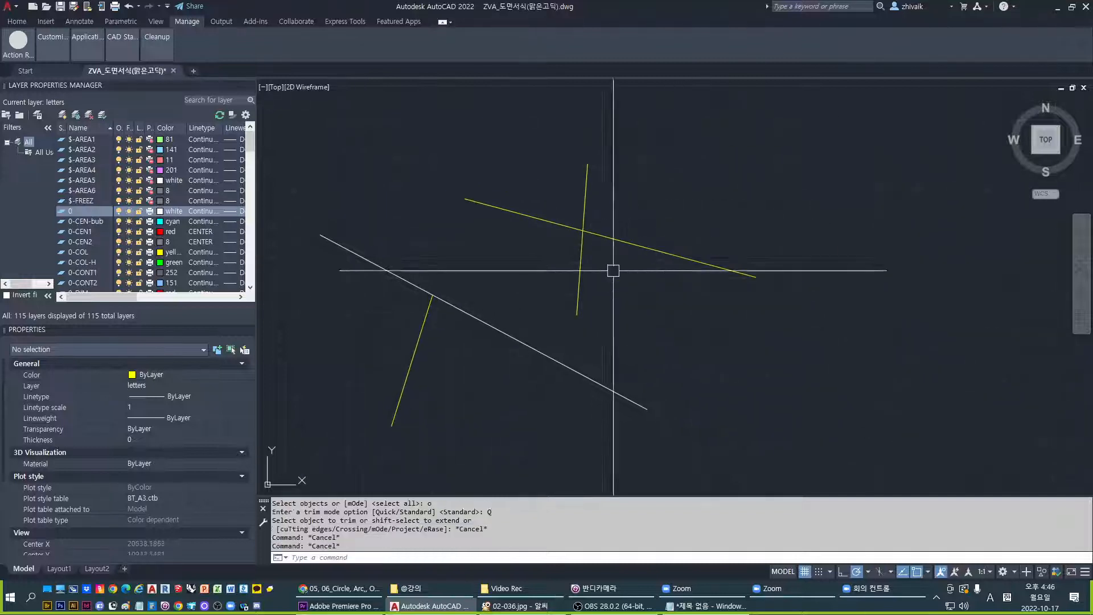
# Step: Trim the nearly vertical polyline below the crossing and the sloping one to the right of it, using Quick mode
pyautogui.moveTo(630, 279); pyautogui.dragTo(609, 300, button='middle')
pyautogui.write('TR')
pyautogui.press('Return')
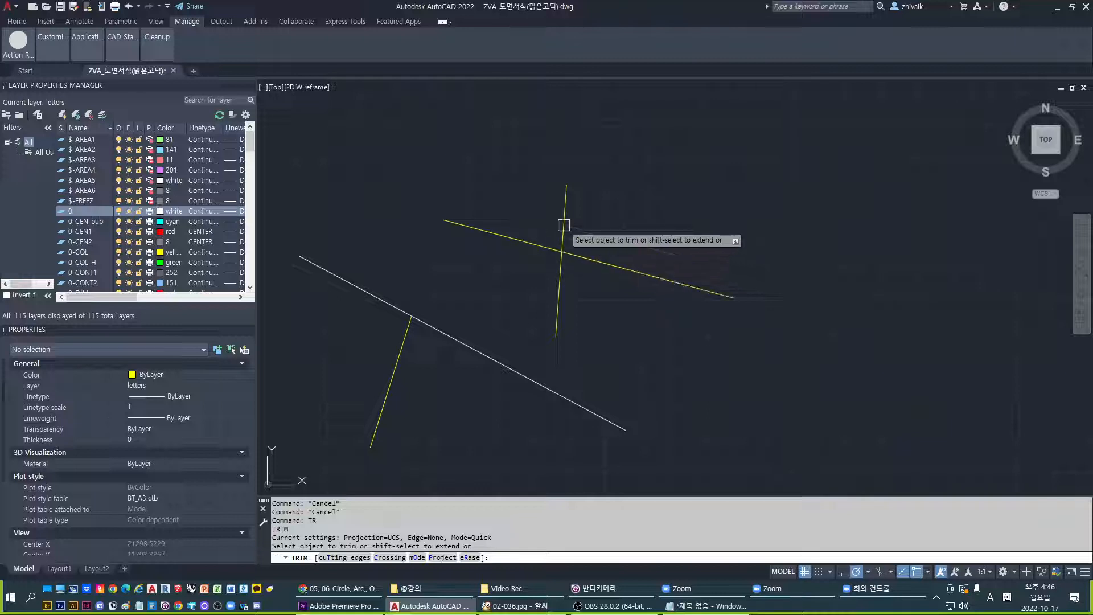
pyautogui.click(557, 276)
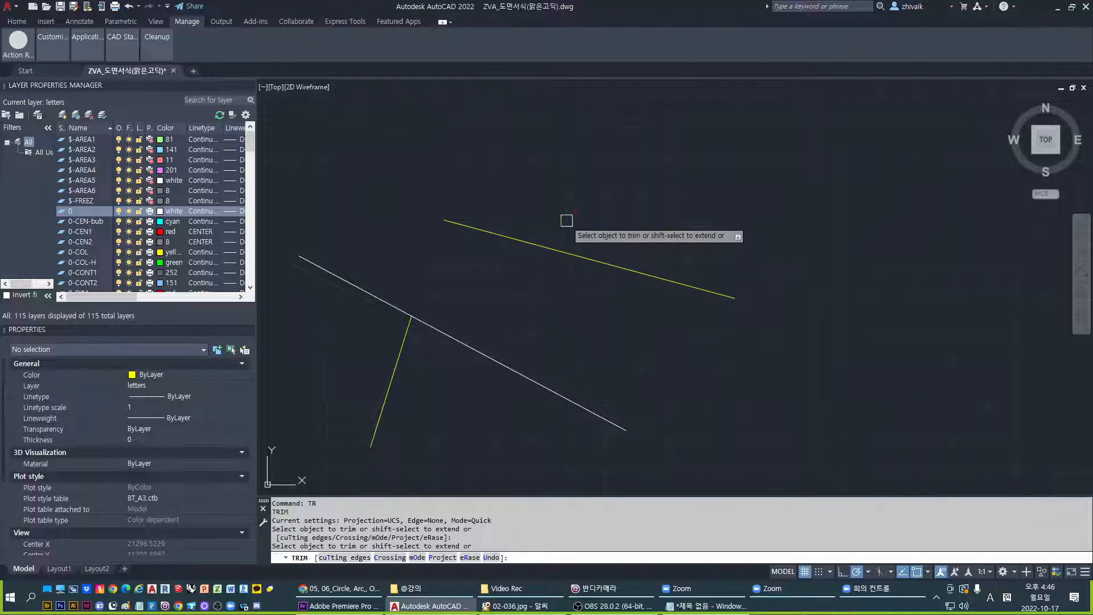
pyautogui.click(588, 259)
pyautogui.press('Return')
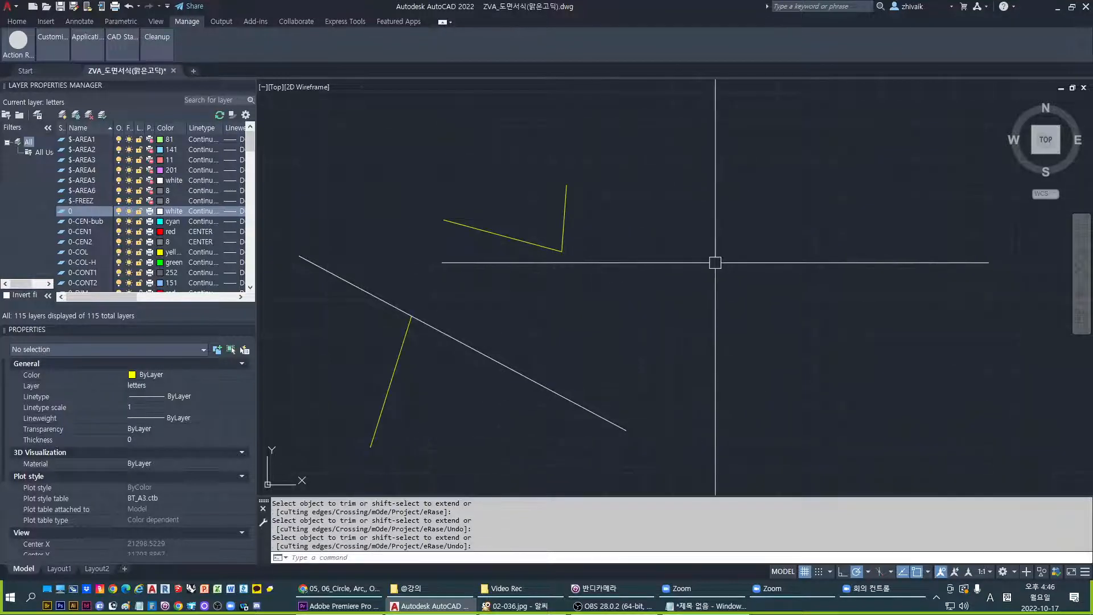
pyautogui.press('Escape')
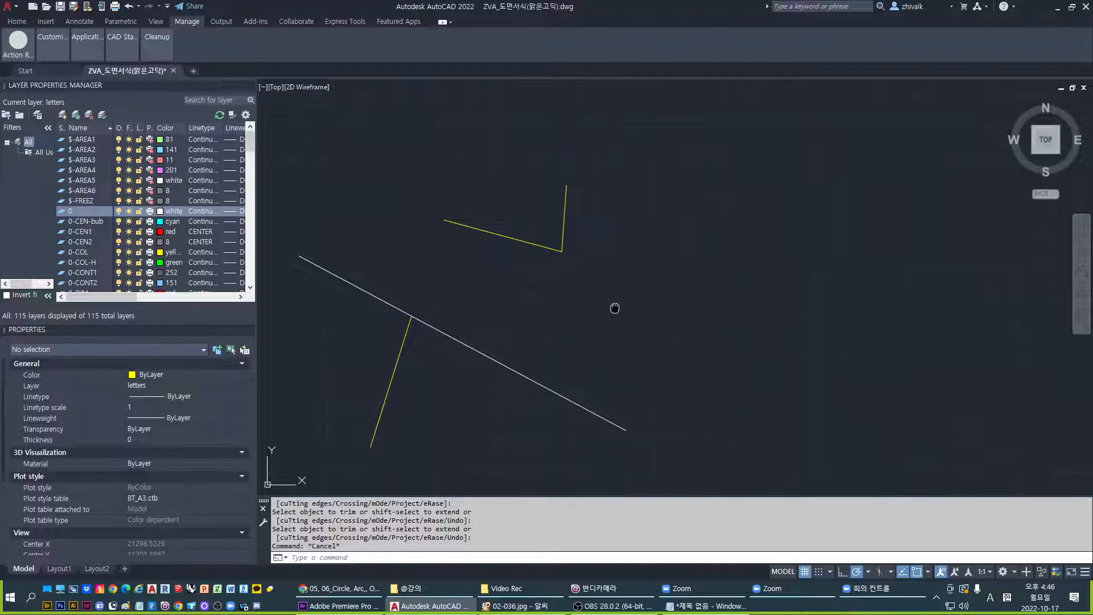
# Step: Draw a third pair of crossing single-segment polylines in the empty area, one steep and one rising to the right
pyautogui.moveTo(615, 308); pyautogui.dragTo(605, 307, button='middle')
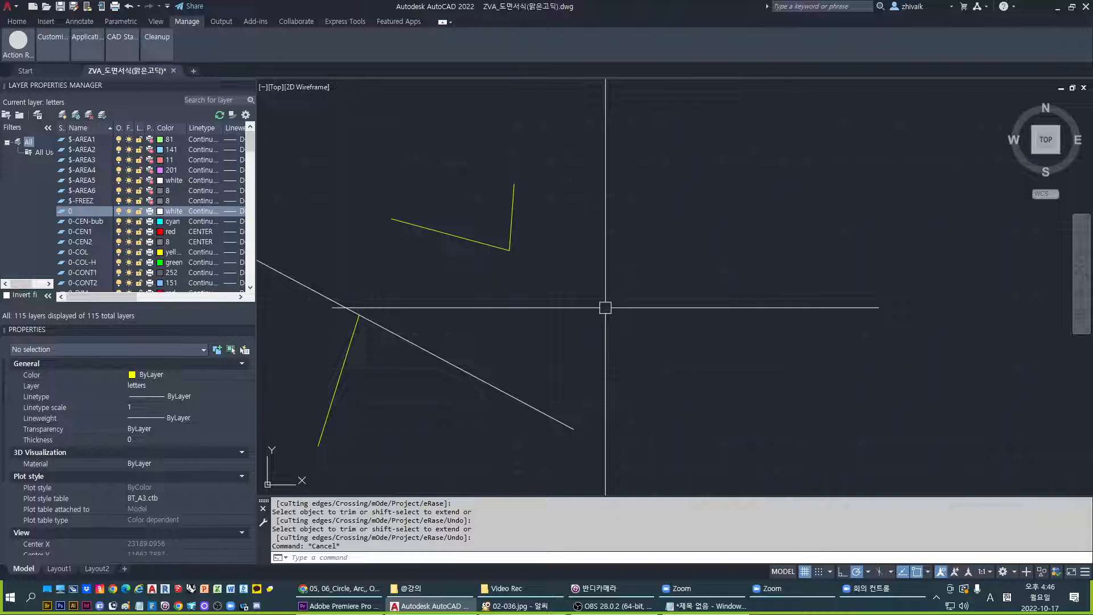
pyautogui.press('Escape')
pyautogui.press('Escape')
pyautogui.press('Escape')
pyautogui.press('Escape')
pyautogui.press('Escape')
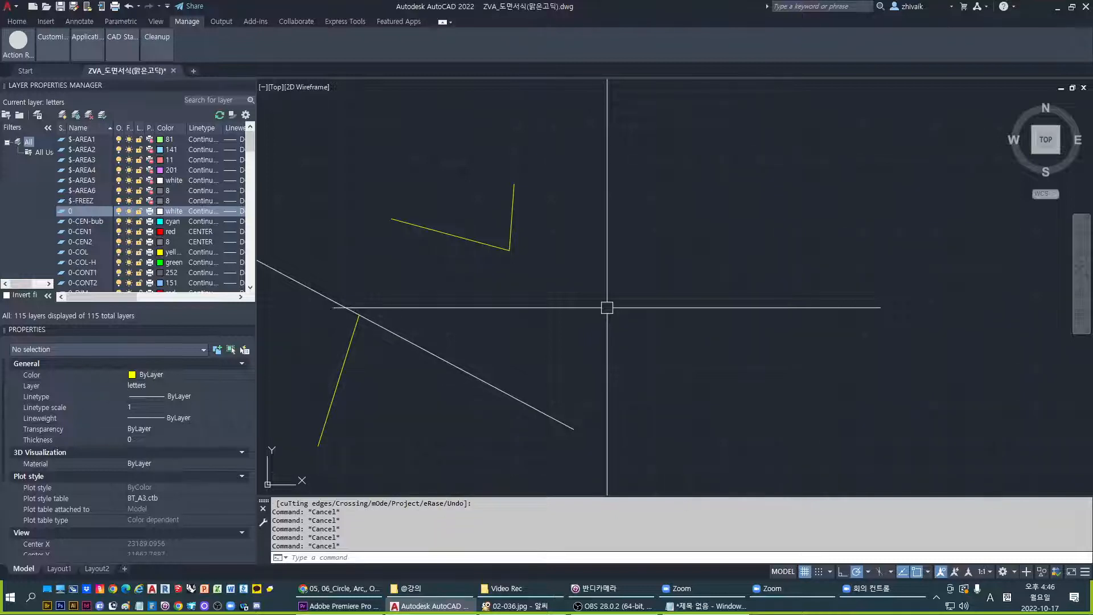
pyautogui.moveTo(605, 307); pyautogui.dragTo(562, 278, button='middle')
pyautogui.press('space')
pyautogui.click(621, 361)
pyautogui.click(599, 151)
pyautogui.press('space')
pyautogui.click(522, 296)
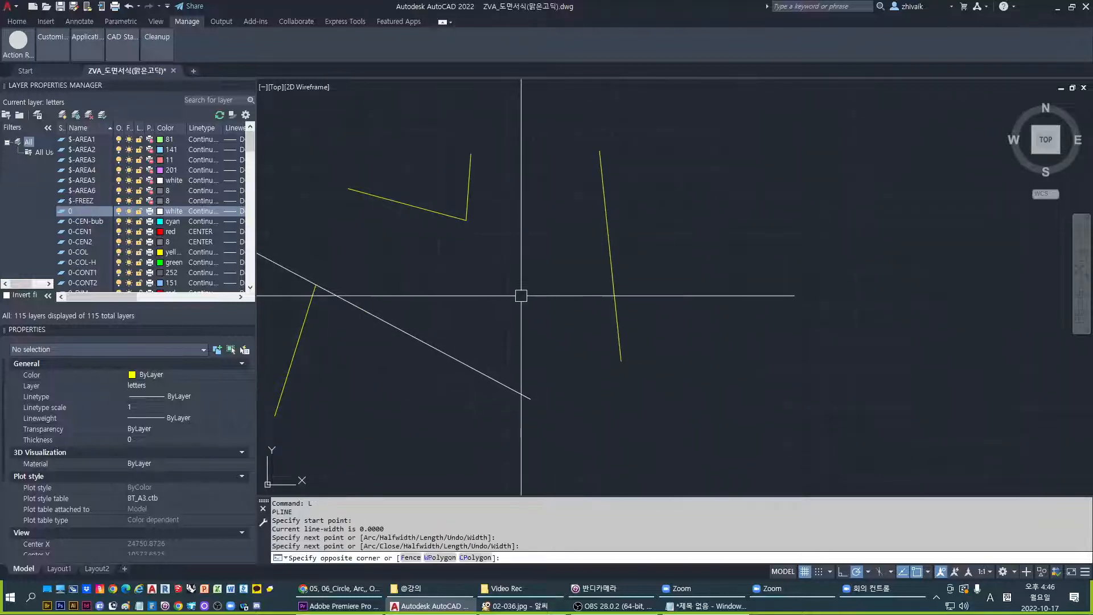
pyautogui.press('Escape')
pyautogui.press('Escape')
pyautogui.press('Escape')
pyautogui.press('space')
pyautogui.click(516, 311)
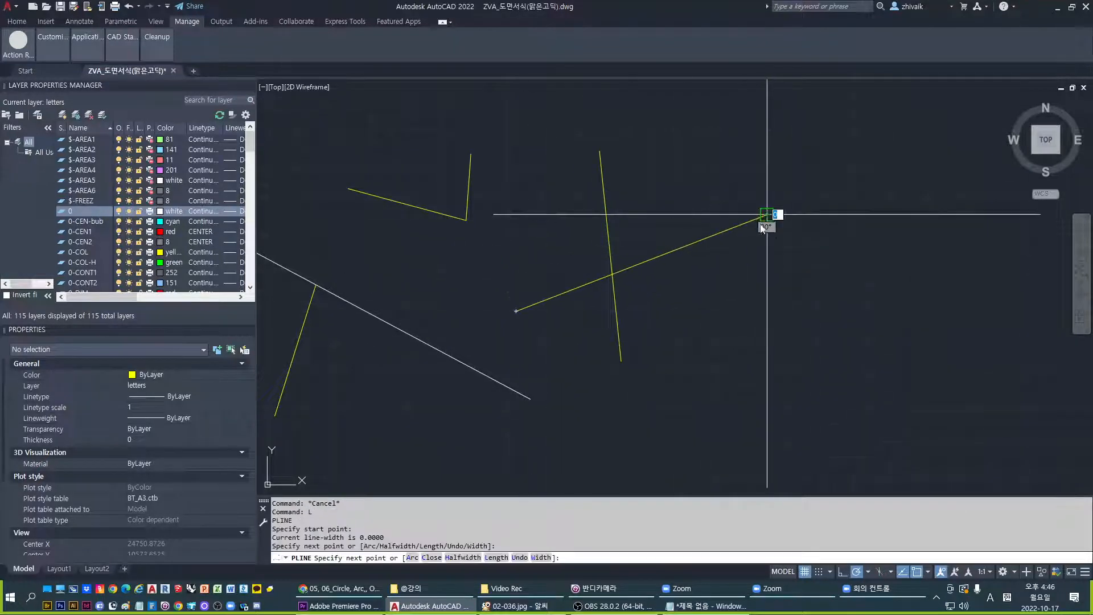
pyautogui.click(766, 215)
pyautogui.press('space')
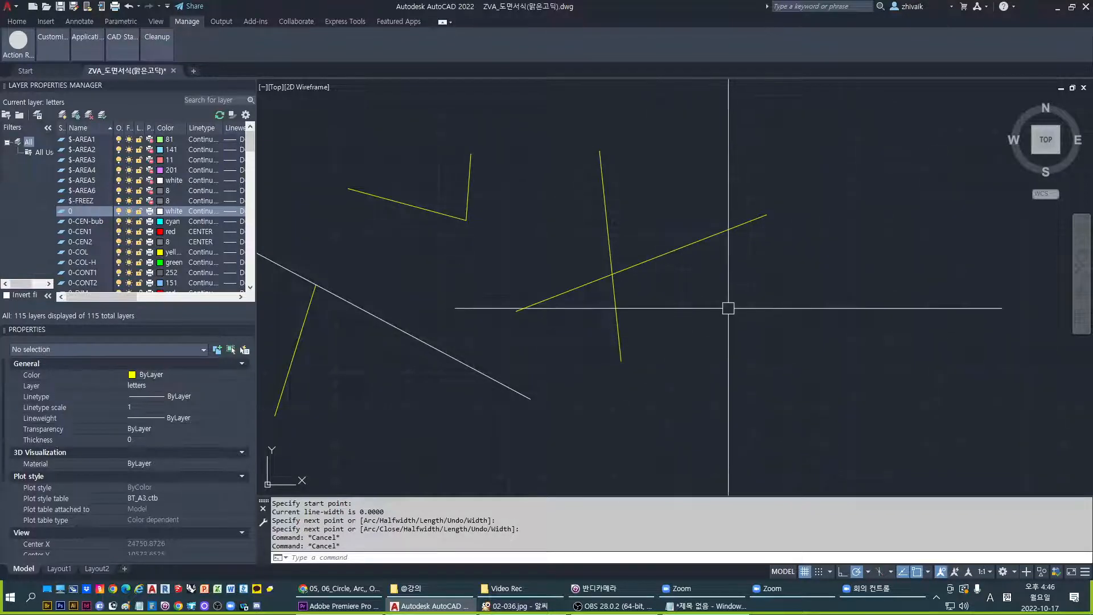
# Step: Trim the rising polyline to the right of its crossing with the steep polyline, using Quick mode
pyautogui.write('tr')
pyautogui.press('space')
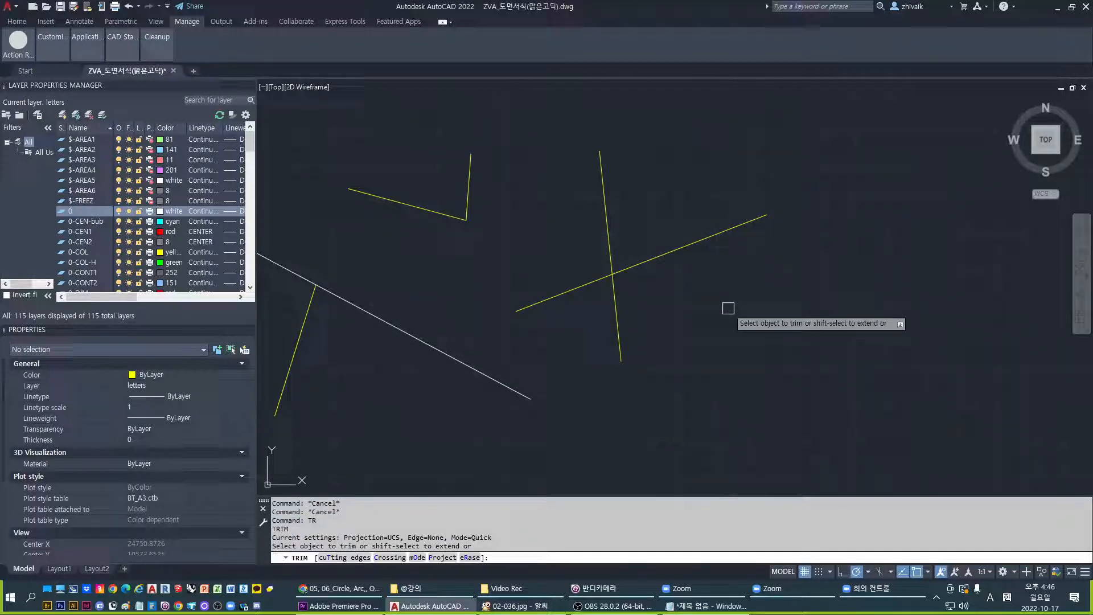
pyautogui.click(648, 261)
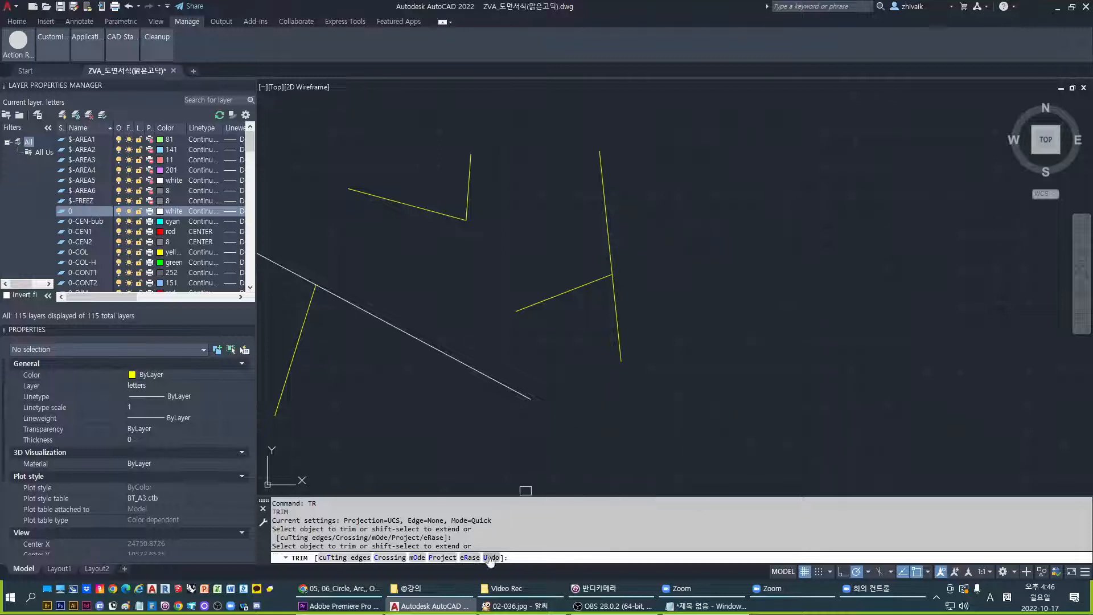
# Step: Switch the Trim command's mode from Quick to Standard and end the command
pyautogui.click(414, 559)
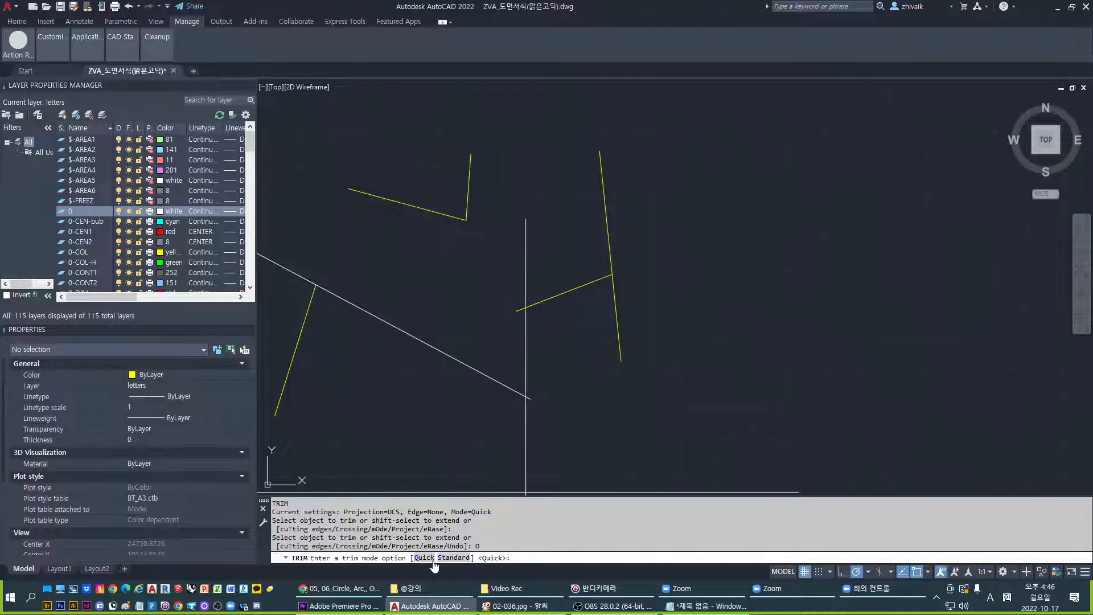
pyautogui.click(446, 559)
pyautogui.press('Escape')
pyautogui.press('Escape')
pyautogui.press('Escape')
pyautogui.press('Escape')
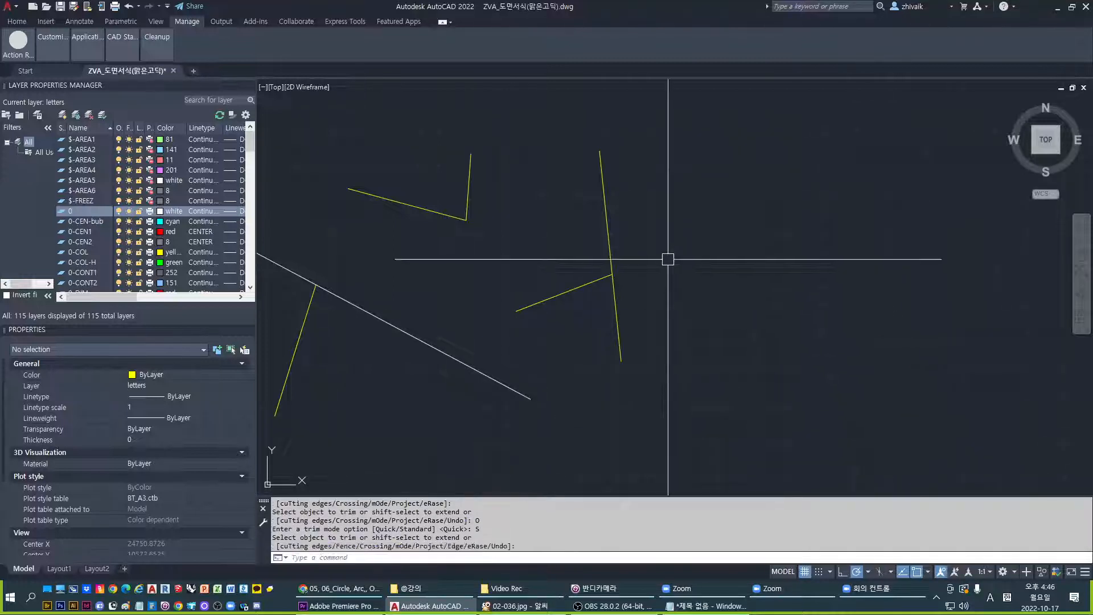
# Step: Draw a fourth pair of crossing single-segment polylines in the empty area beside the third pair, one steep and one rising to the right
pyautogui.moveTo(665, 300); pyautogui.dragTo(588, 295, button='middle')
pyautogui.write('l')
pyautogui.press('space')
pyautogui.click(741, 386)
pyautogui.click(686, 197)
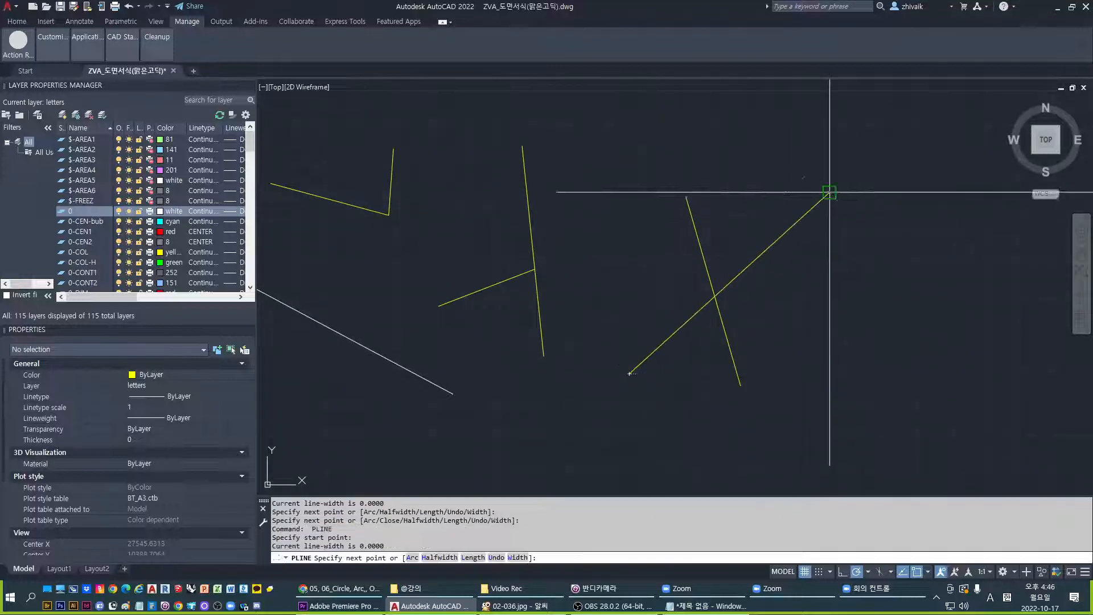
pyautogui.press('Escape')
pyautogui.press('Escape')
pyautogui.press('Escape')
pyautogui.press('Escape')
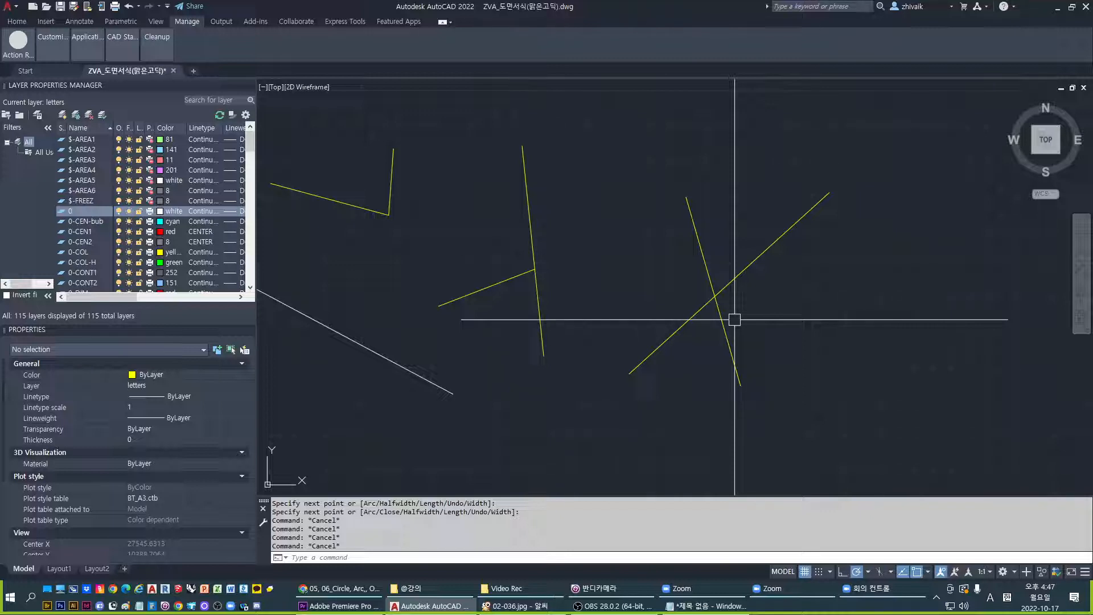
# Step: Trim the steep polyline of the new pair below the crossing, with the rising polyline as the cutting edge
pyautogui.moveTo(787, 285); pyautogui.dragTo(738, 278, button='middle')
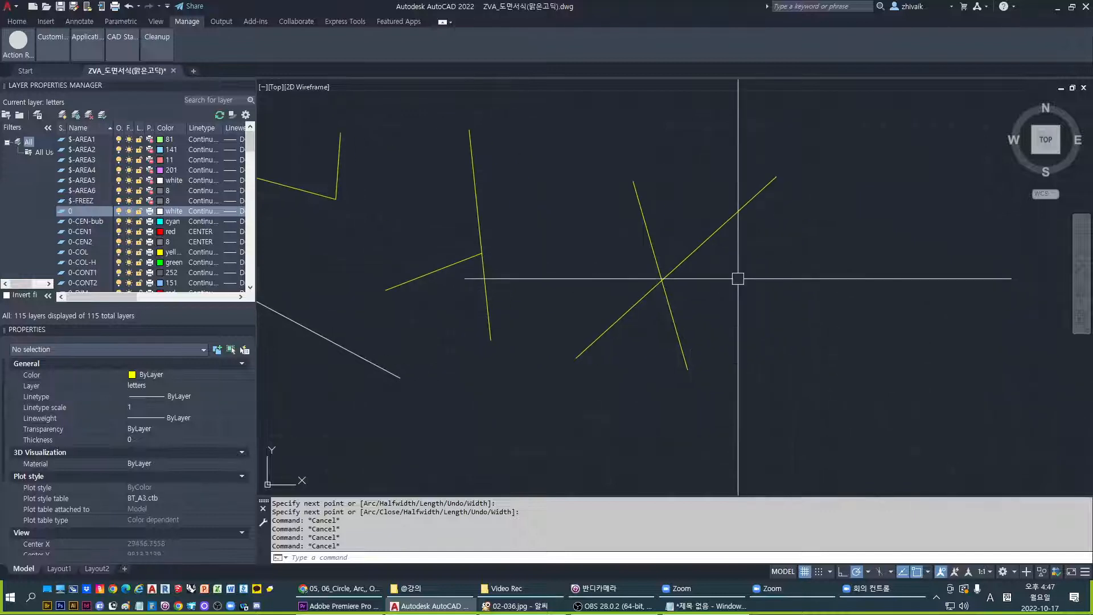
pyautogui.write('tr')
pyautogui.press('Return')
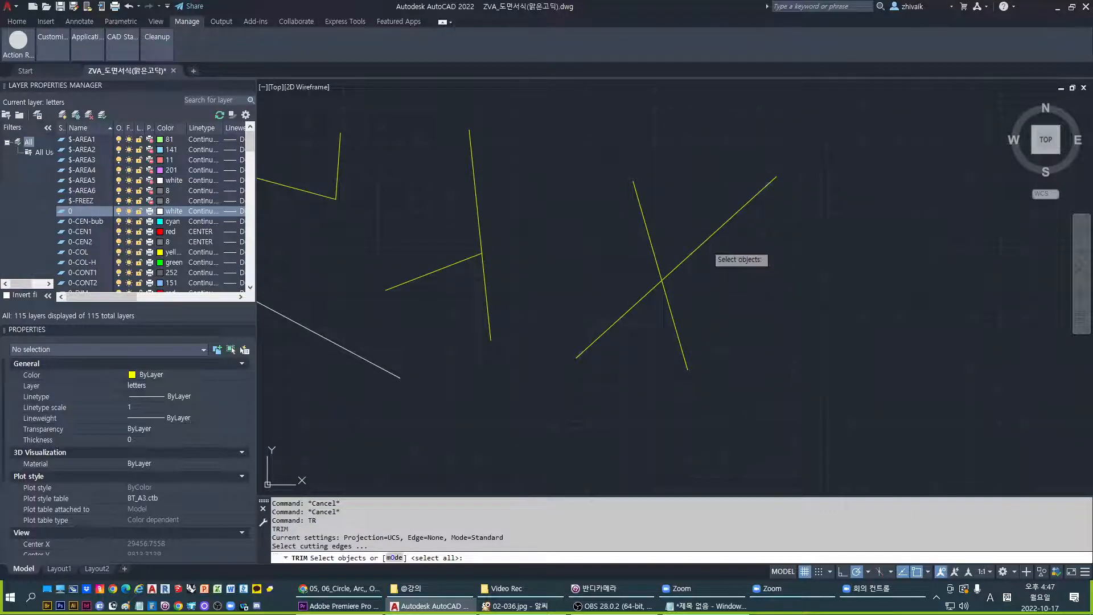
pyautogui.click(700, 246)
pyautogui.press('Return')
pyautogui.click(676, 333)
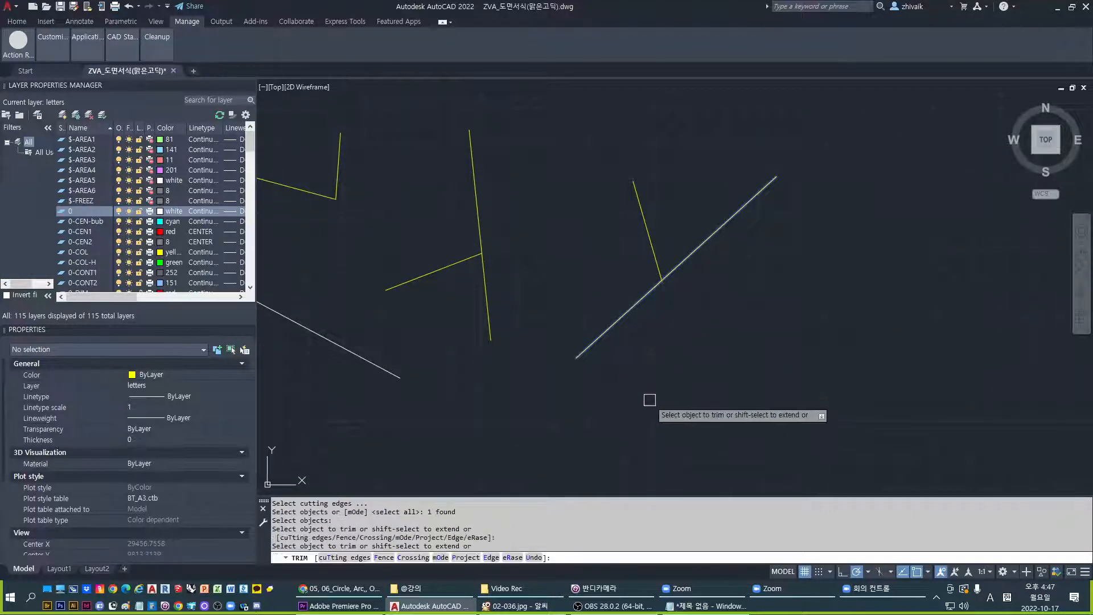
pyautogui.press('Return')
pyautogui.moveTo(696, 380); pyautogui.dragTo(745, 373, button='middle')
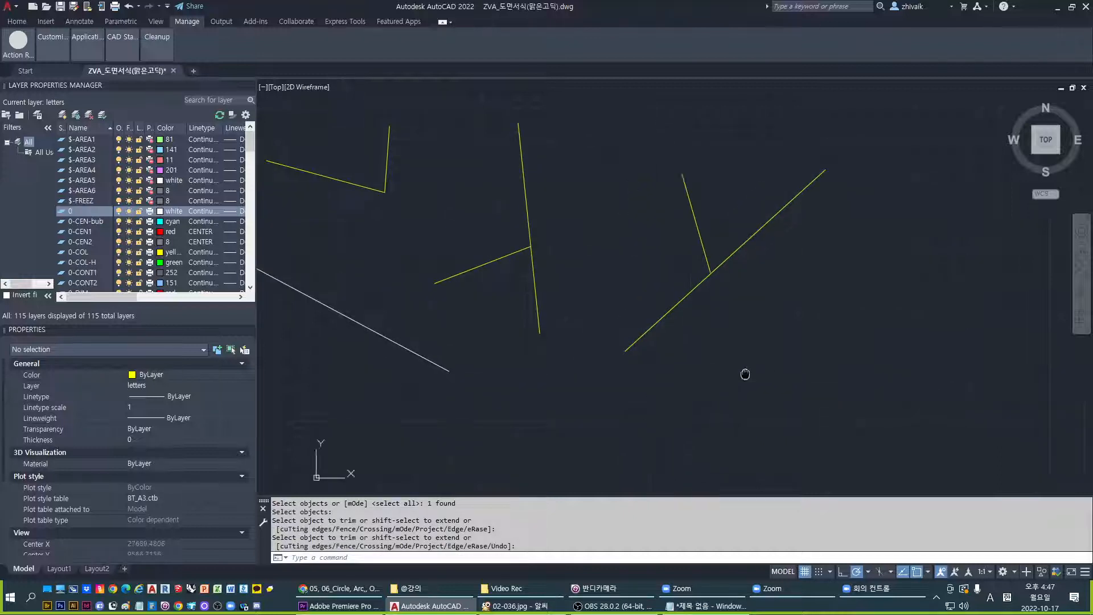
pyautogui.press('Escape')
pyautogui.press('Escape')
# Step: Switch the Trim command's mode from Standard to Quick
pyautogui.write('tr')
pyautogui.press('Return')
pyautogui.write('o')
pyautogui.press('Return')
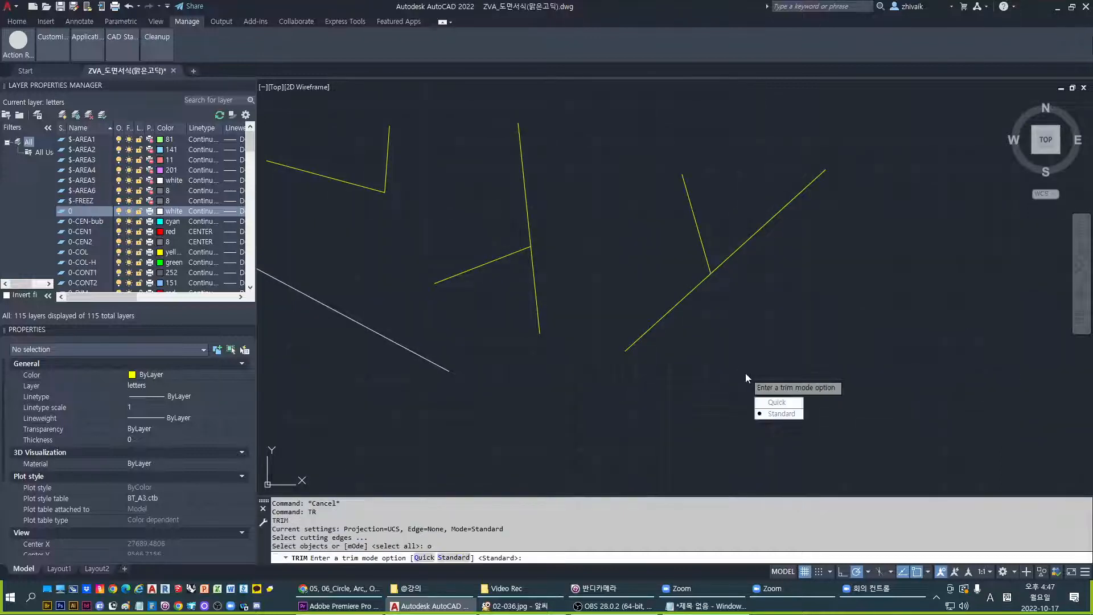
pyautogui.write('q')
pyautogui.press('Return')
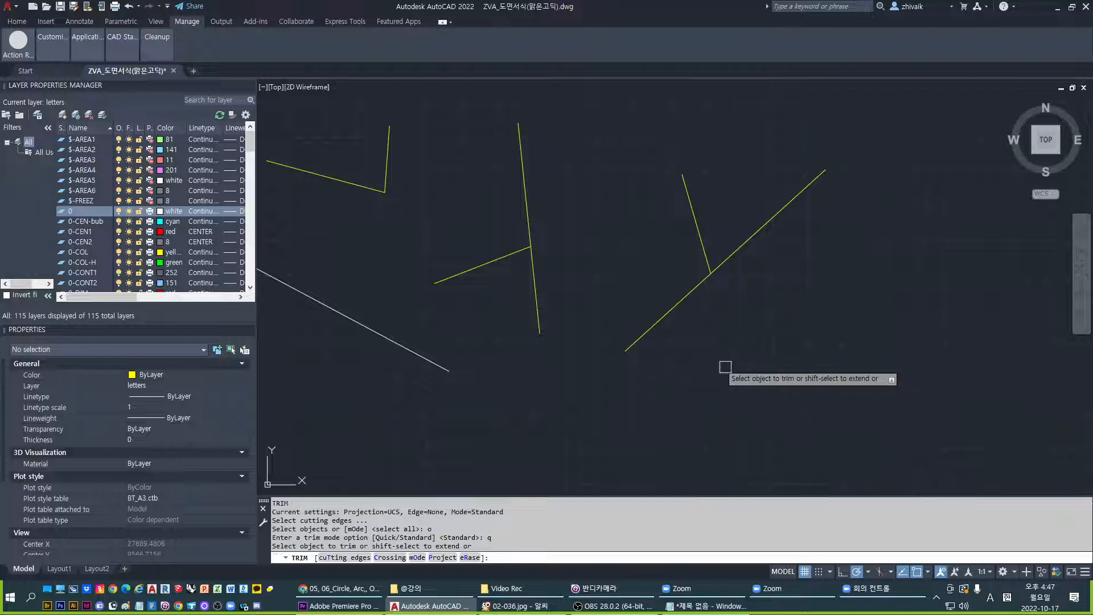
# Step: Trim the long white line beyond the point where the yellow polyline meets it
pyautogui.moveTo(587, 228); pyautogui.dragTo(627, 256, button='middle')
pyautogui.moveTo(533, 261); pyautogui.dragTo(643, 227, button='middle')
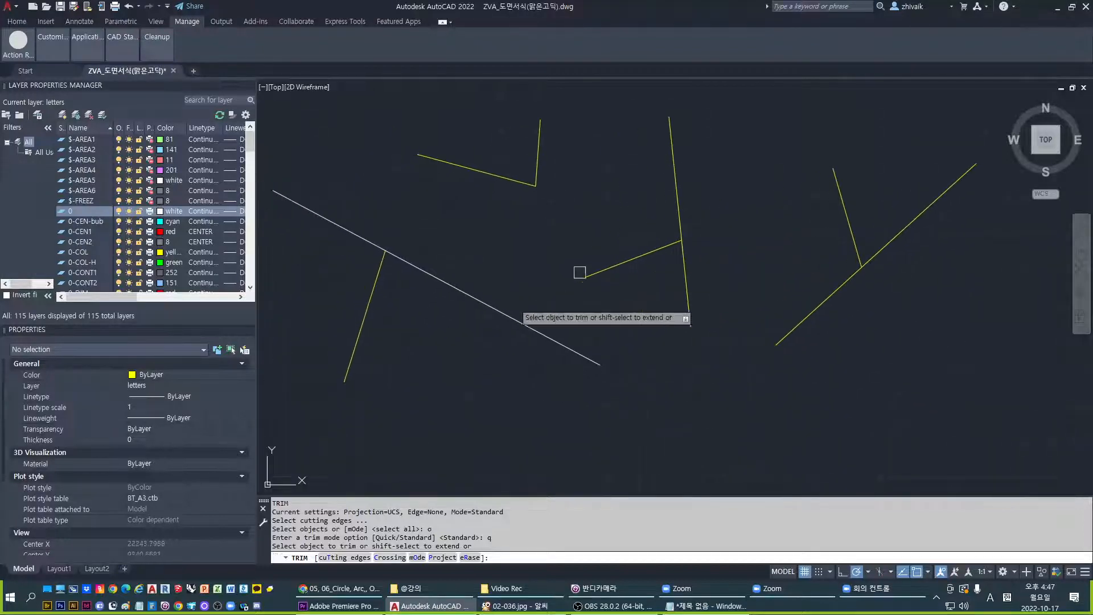
pyautogui.click(481, 301)
pyautogui.press('Return')
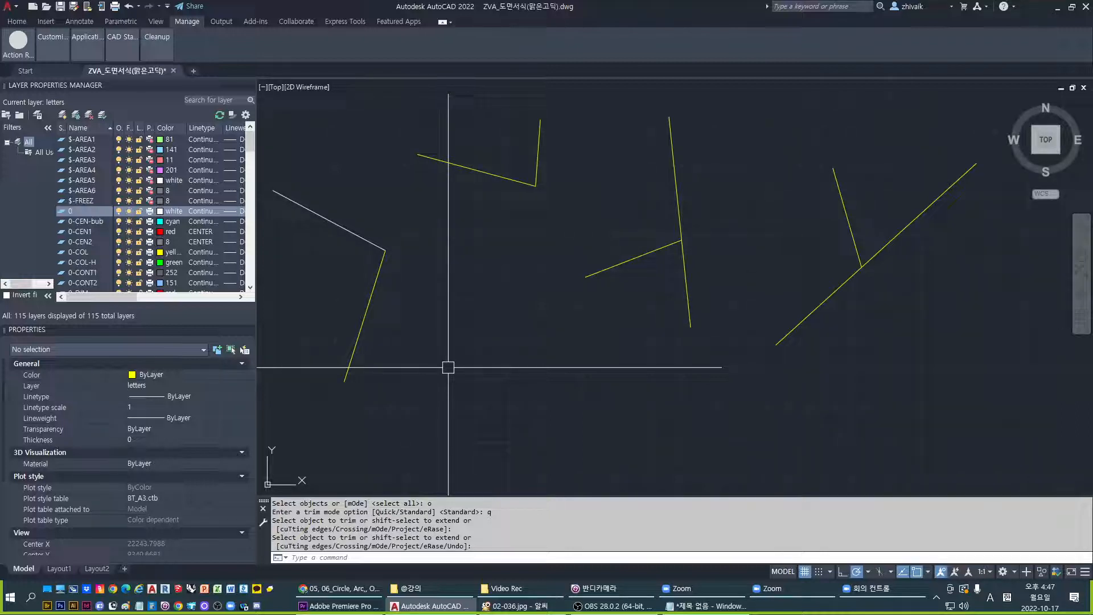
pyautogui.press('Escape')
# Step: Select all the practice lines with a crossing window and erase them
pyautogui.click(922, 310)
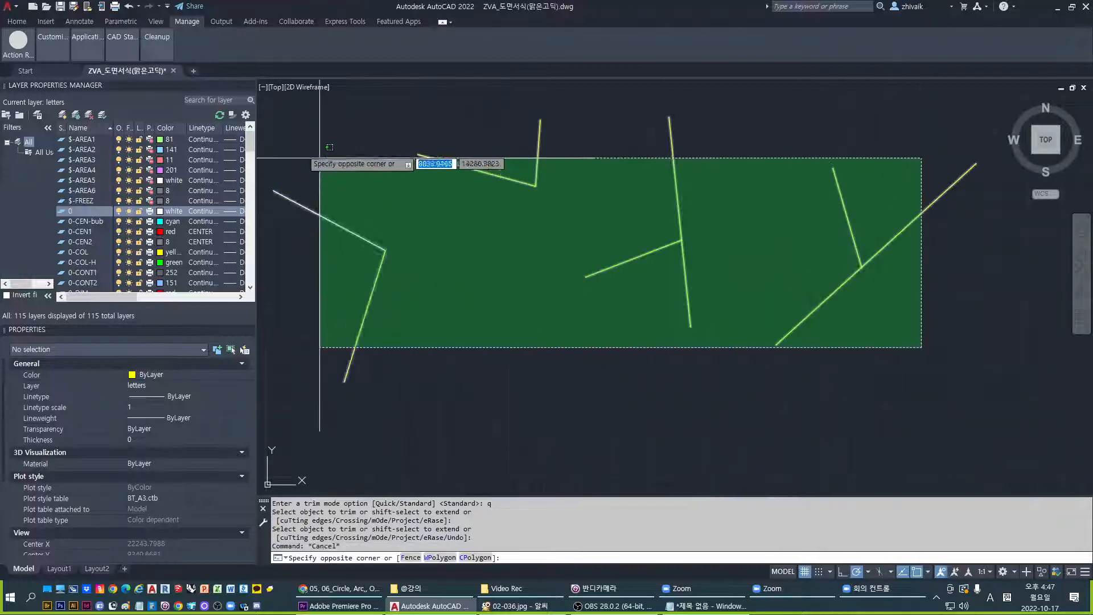
pyautogui.click(301, 147)
pyautogui.write('e')
pyautogui.press('space')
pyautogui.press('Escape')
pyautogui.press('Escape')
pyautogui.press('Escape')
pyautogui.press('Escape')
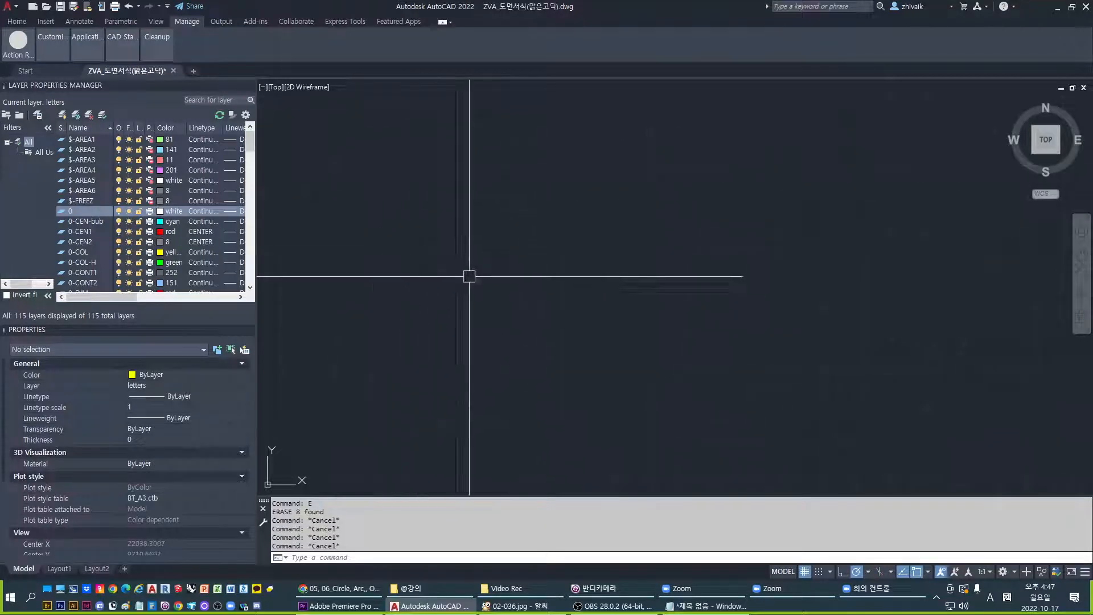
# Step: Draw two separate single-segment polylines side by side, one rising steeply to the right and one vertical
pyautogui.write('l')
pyautogui.press('space')
pyautogui.click(333, 368)
pyautogui.click(519, 103)
pyautogui.press('space')
pyautogui.press('space')
pyautogui.click(634, 458)
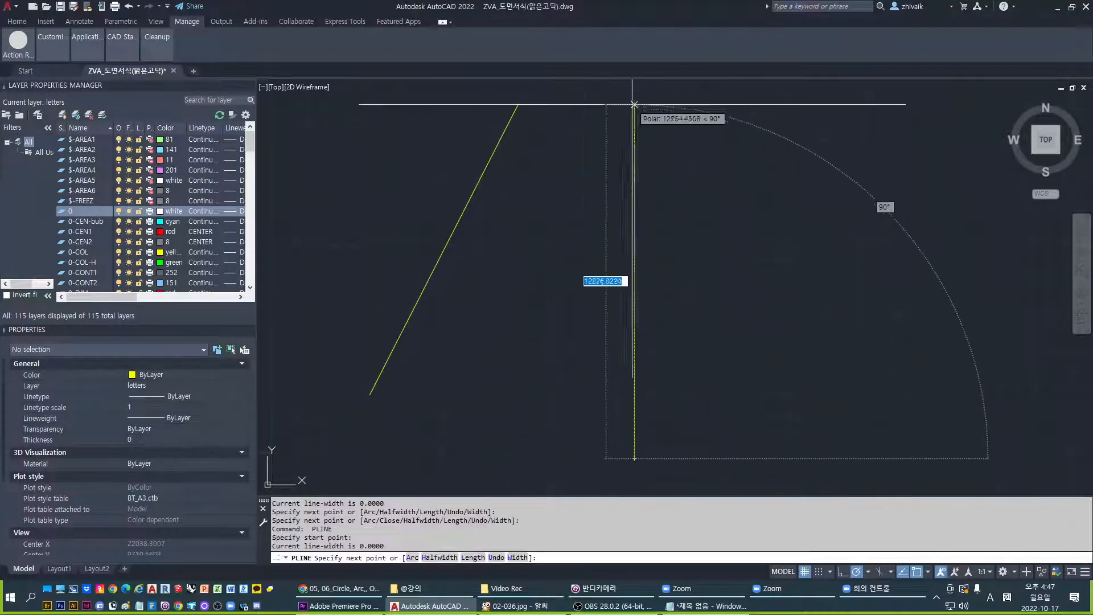
pyautogui.click(634, 103)
pyautogui.press('space')
# Step: Draw two single-segment polylines sloping down to the right, one below the other, each crossing both the steep and the vertical polyline
pyautogui.press('space')
pyautogui.click(803, 328)
pyautogui.click(329, 176)
pyautogui.press('space')
pyautogui.press('space')
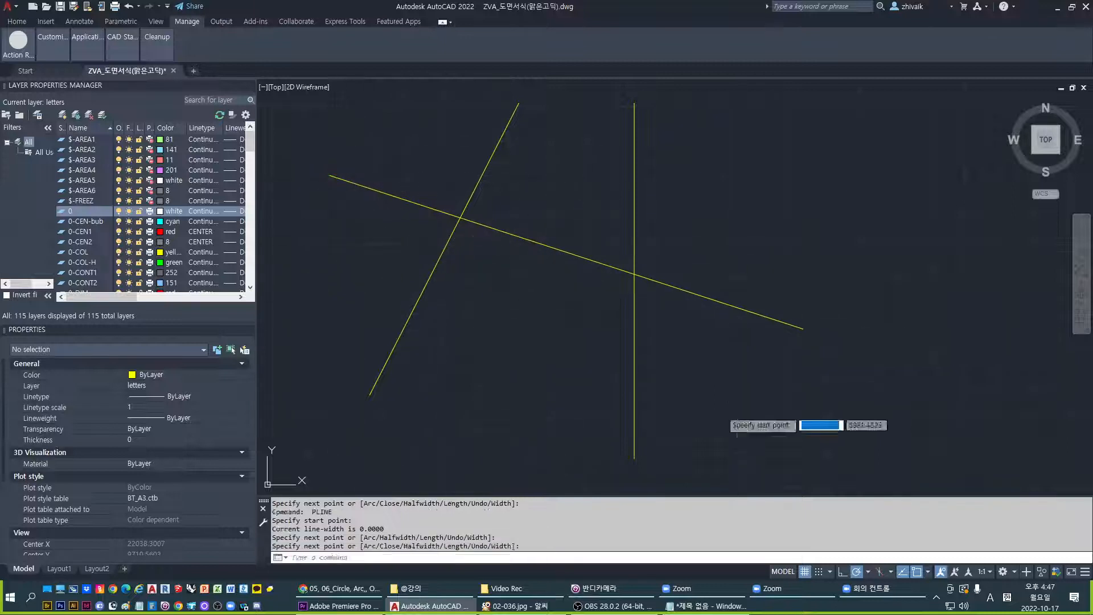
pyautogui.click(742, 444)
pyautogui.click(329, 257)
pyautogui.press('Escape')
pyautogui.press('Escape')
pyautogui.press('Escape')
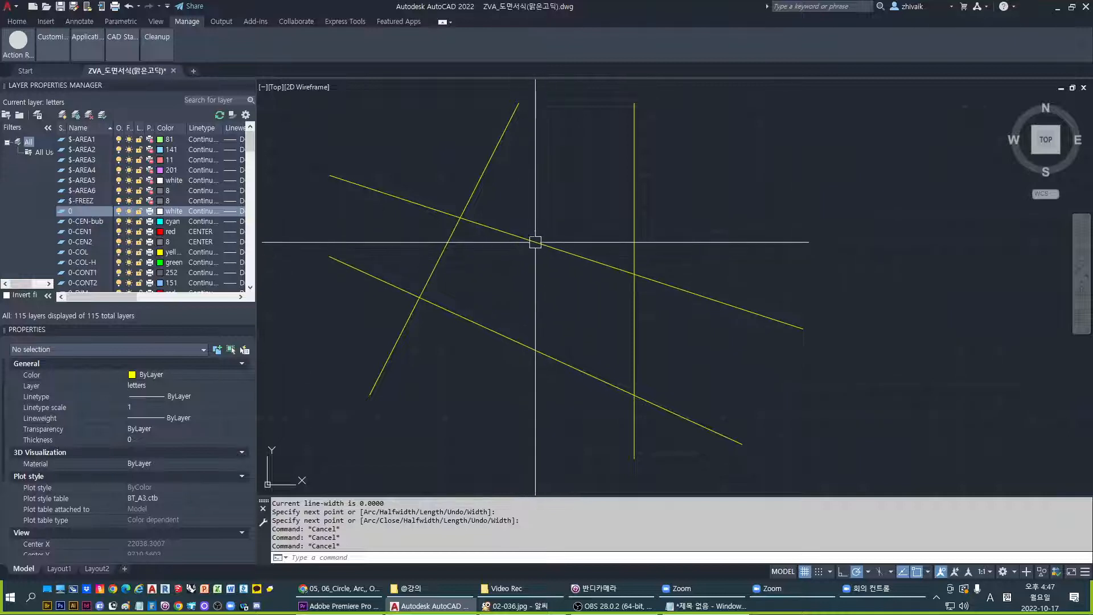
pyautogui.scroll(-2, 538, 263)
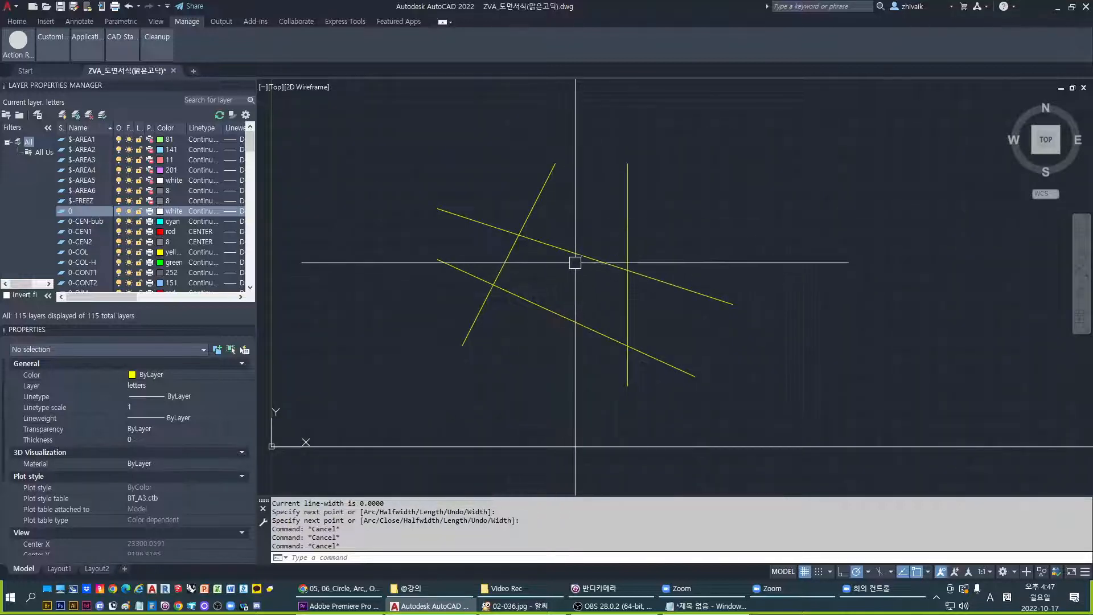
pyautogui.scroll(2, 575, 251)
pyautogui.moveTo(575, 251); pyautogui.dragTo(585, 261, button='middle')
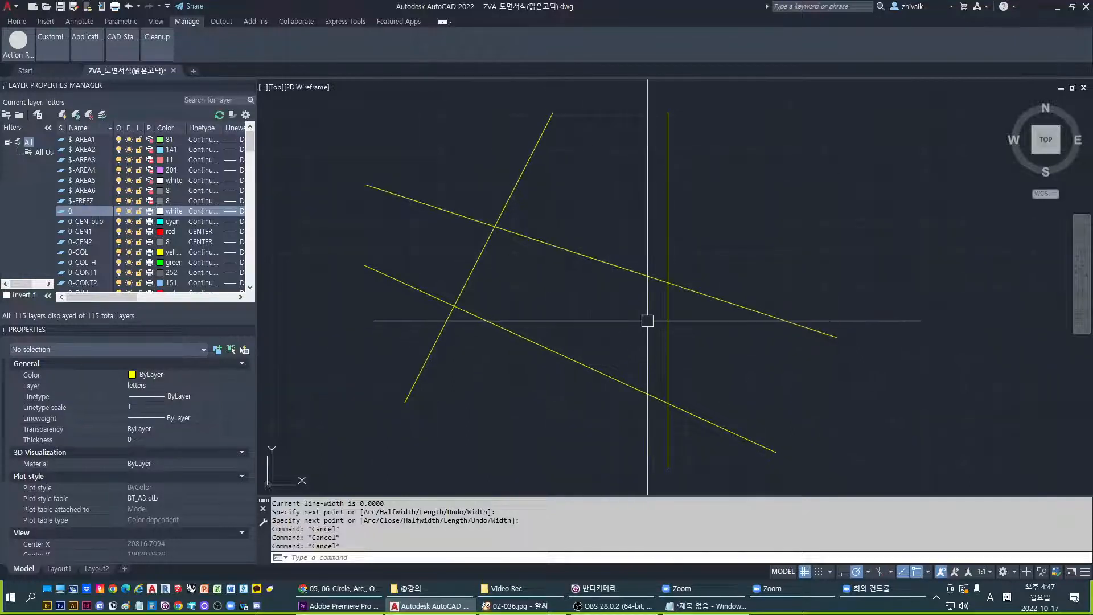
pyautogui.click(665, 192)
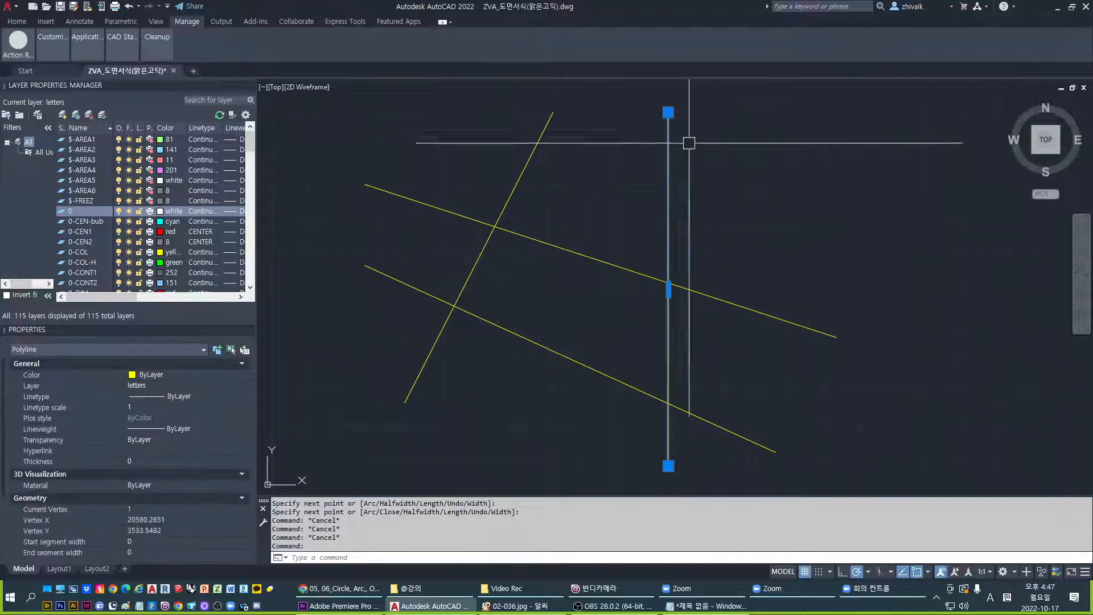
pyautogui.click(622, 268)
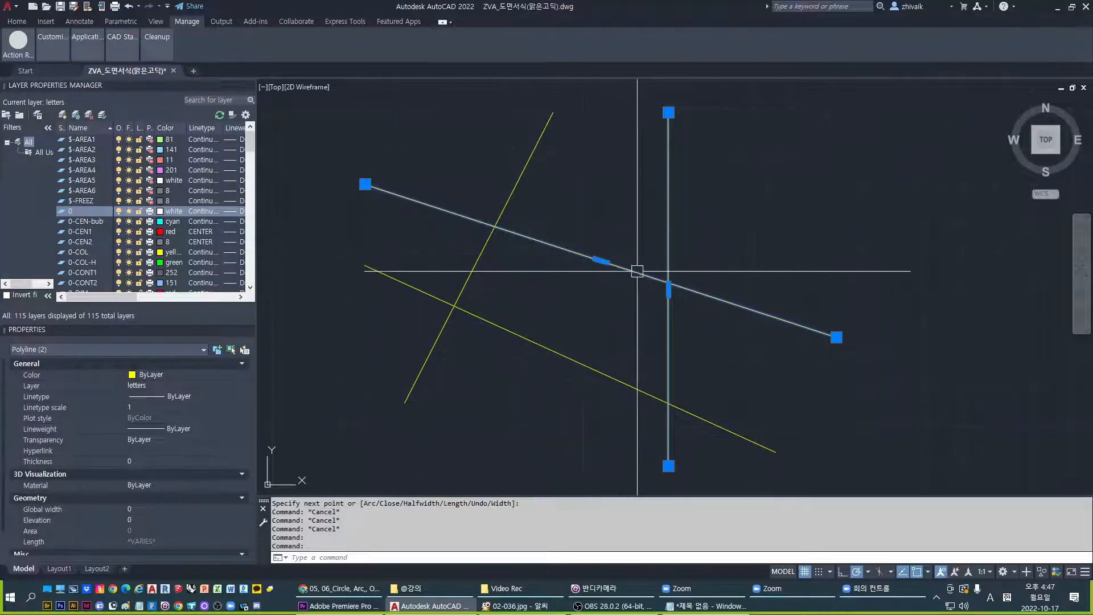
pyautogui.press('Escape')
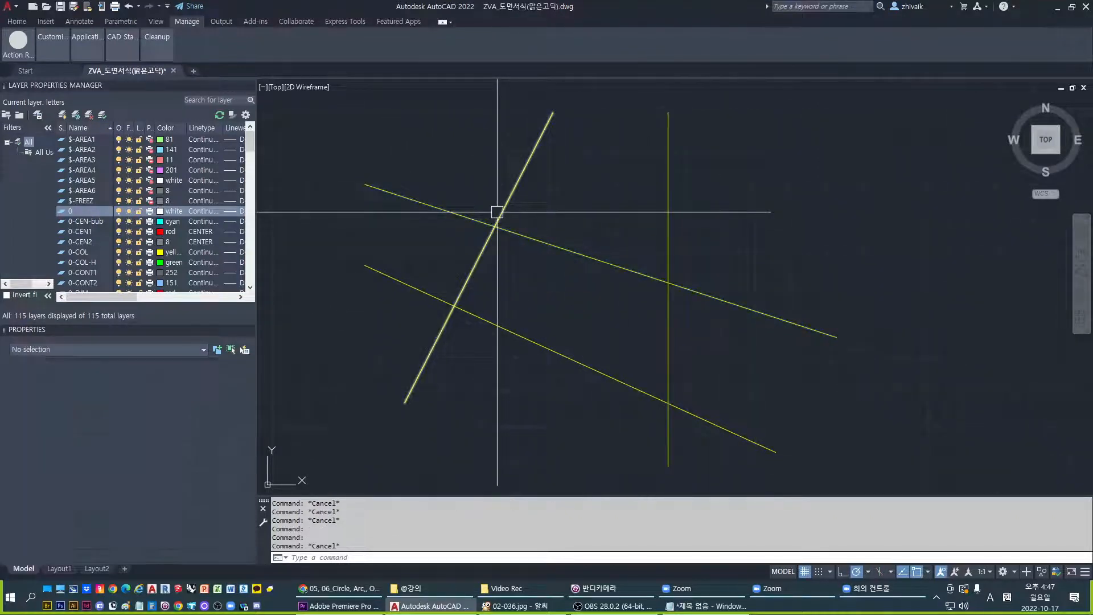
# Step: Set the Trim command's mode to Standard
pyautogui.write('TR')
pyautogui.press('Return')
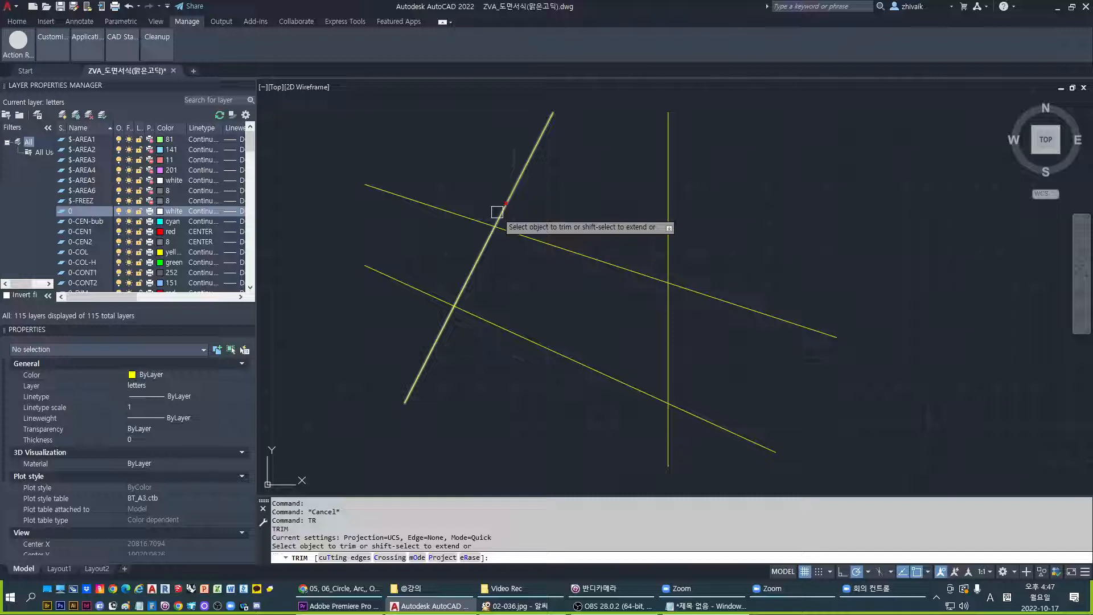
pyautogui.write('o')
pyautogui.press('Return')
pyautogui.write('s')
pyautogui.press('Return')
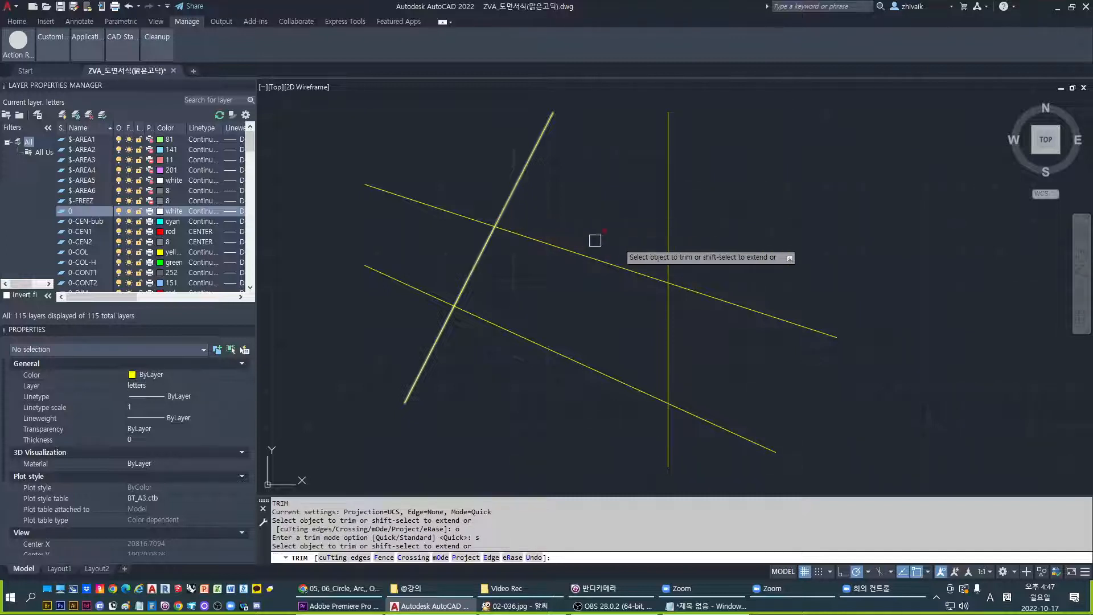
# Step: Trim the vertical polyline above its crossing with the upper sloping polyline
pyautogui.click(667, 208)
pyautogui.press('Escape')
pyautogui.press('Escape')
pyautogui.press('Escape')
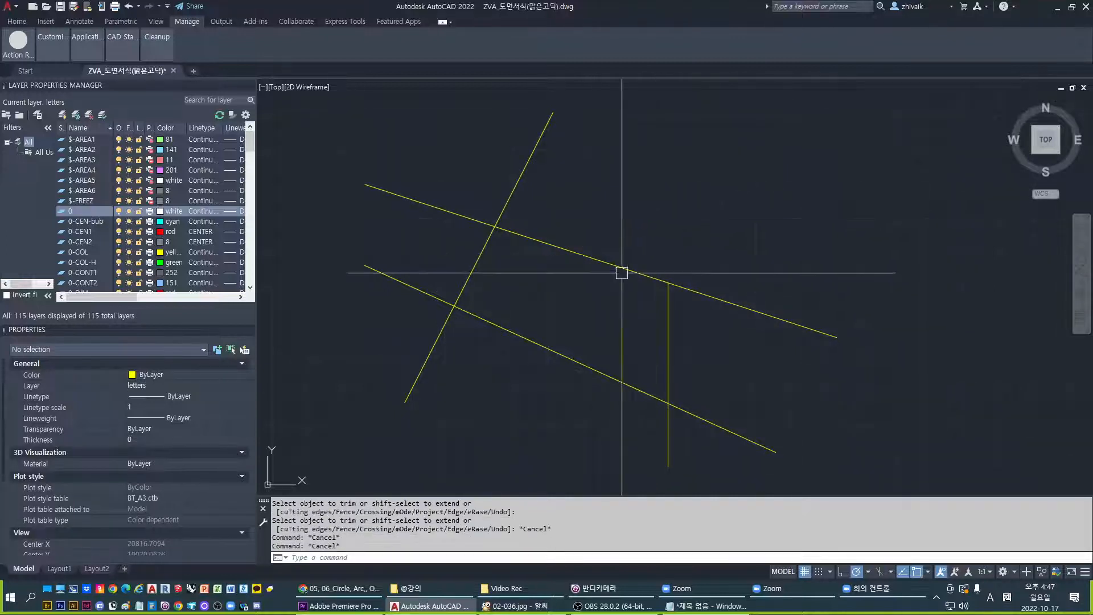
# Step: Undo the trim of the vertical polyline
pyautogui.write('u')
pyautogui.press('Return')
pyautogui.press('Escape')
pyautogui.press('Escape')
pyautogui.press('Escape')
pyautogui.press('Escape')
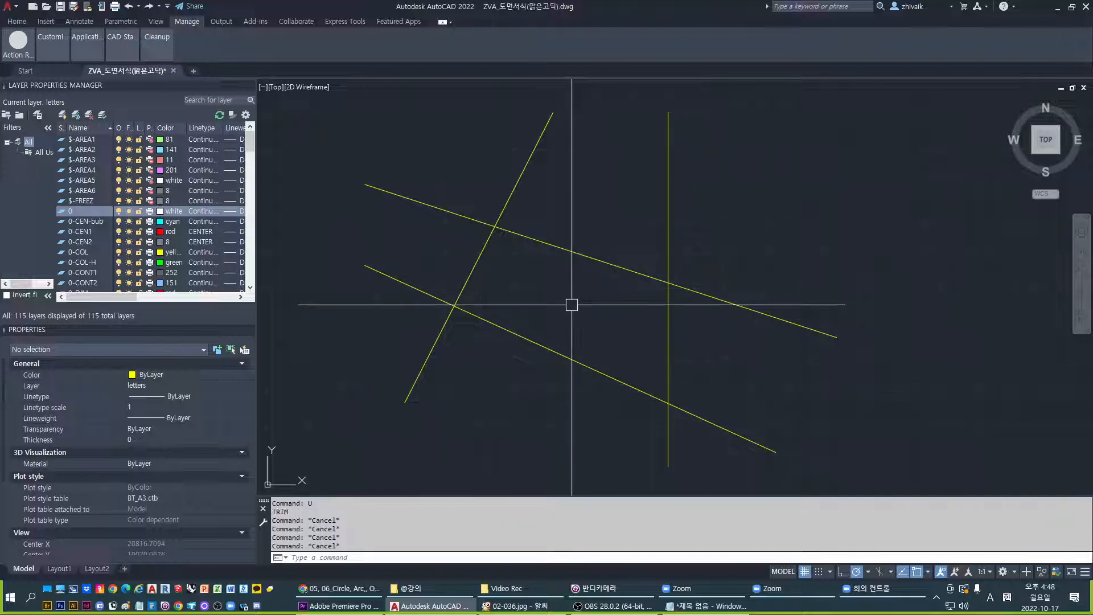
pyautogui.write('tr')
pyautogui.press('Return')
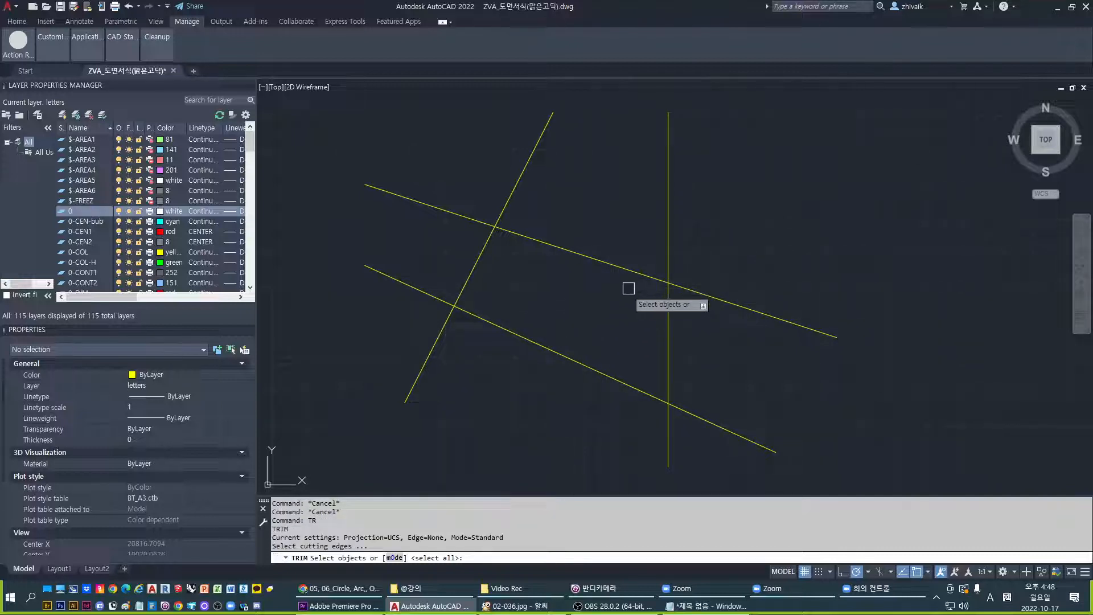
pyautogui.write('o')
pyautogui.press('Return')
pyautogui.write('s')
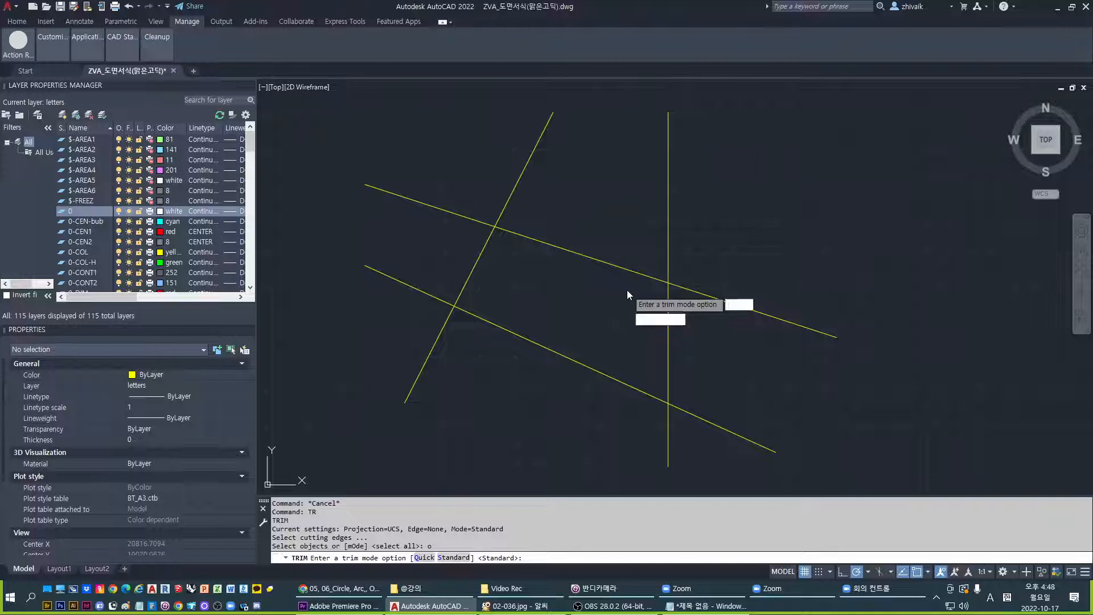
pyautogui.press('Return')
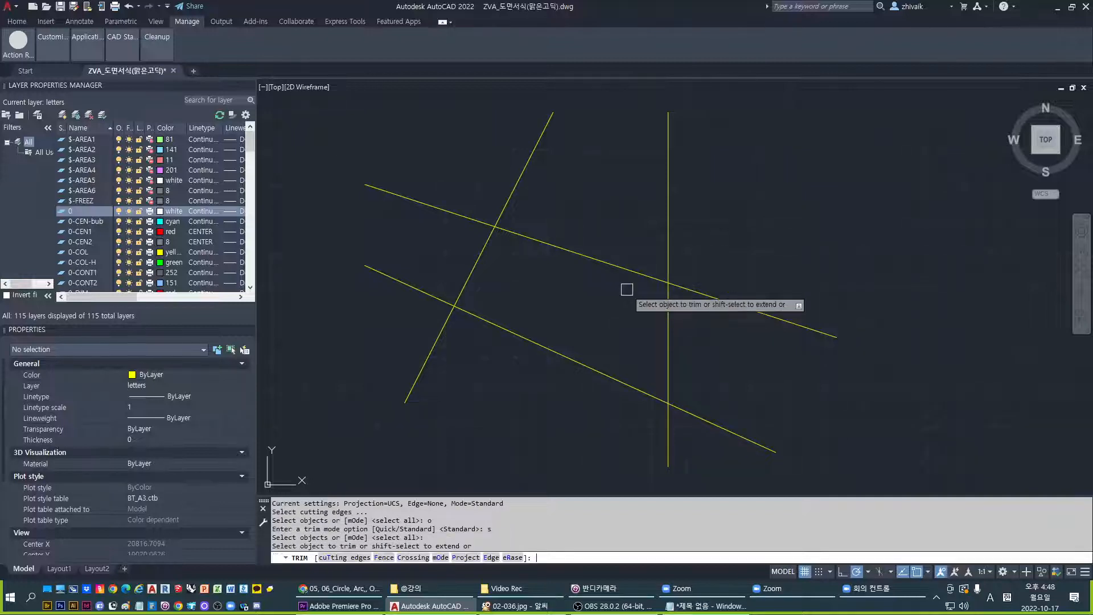
pyautogui.press('Escape')
pyautogui.press('Escape')
pyautogui.press('Escape')
# Step: Trim the upper sloping polyline to the left of the vertical polyline, with the vertical polyline as the only cutting edge
pyautogui.write('tr')
pyautogui.press('Return')
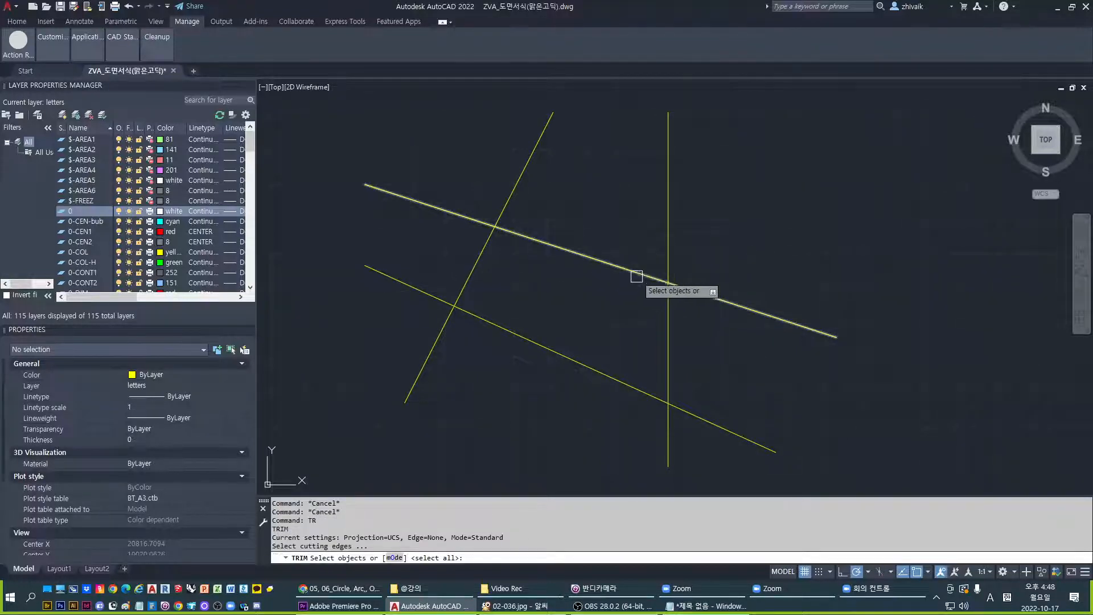
pyautogui.click(668, 261)
pyautogui.press('Return')
pyautogui.click(626, 277)
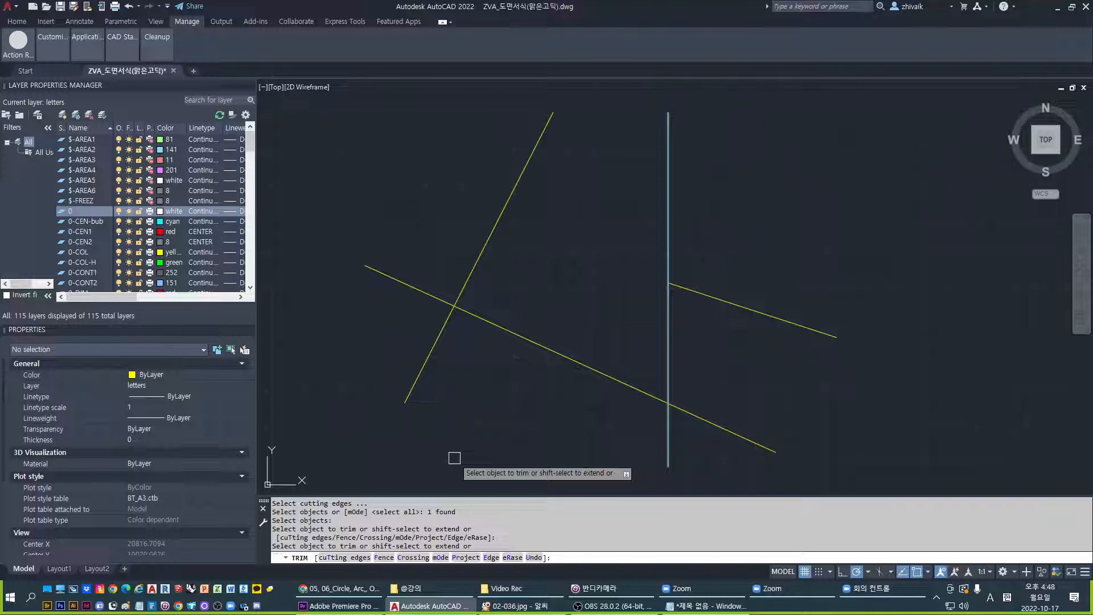
pyautogui.press('Escape')
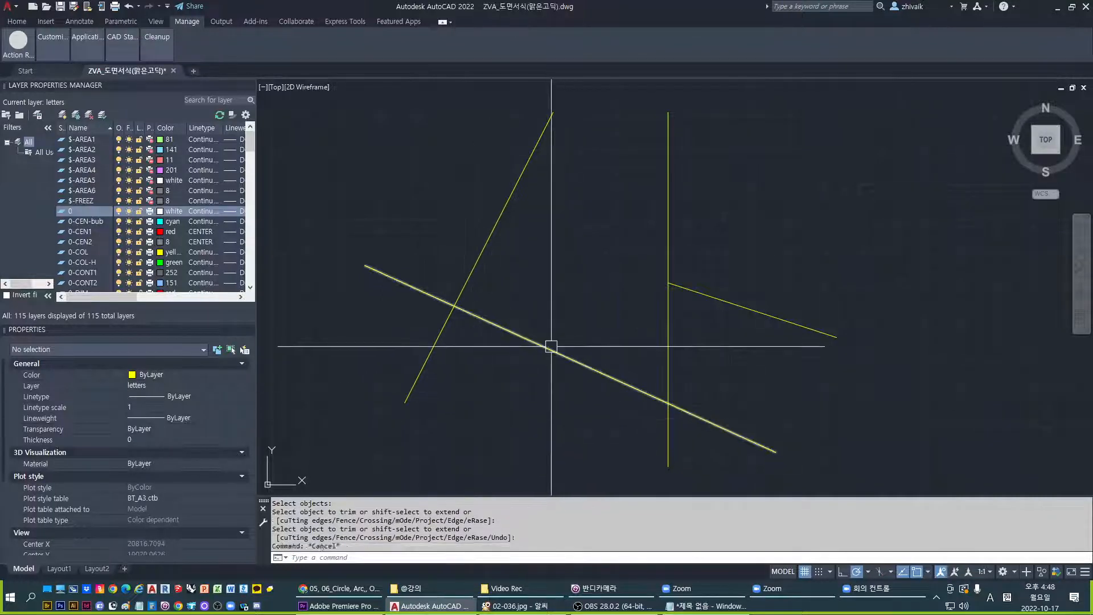
# Step: Undo the trim of the upper sloping polyline and set the Trim command's mode to Quick
pyautogui.hotkey('ctrl', 'z')
pyautogui.write('TR')
pyautogui.press('Return')
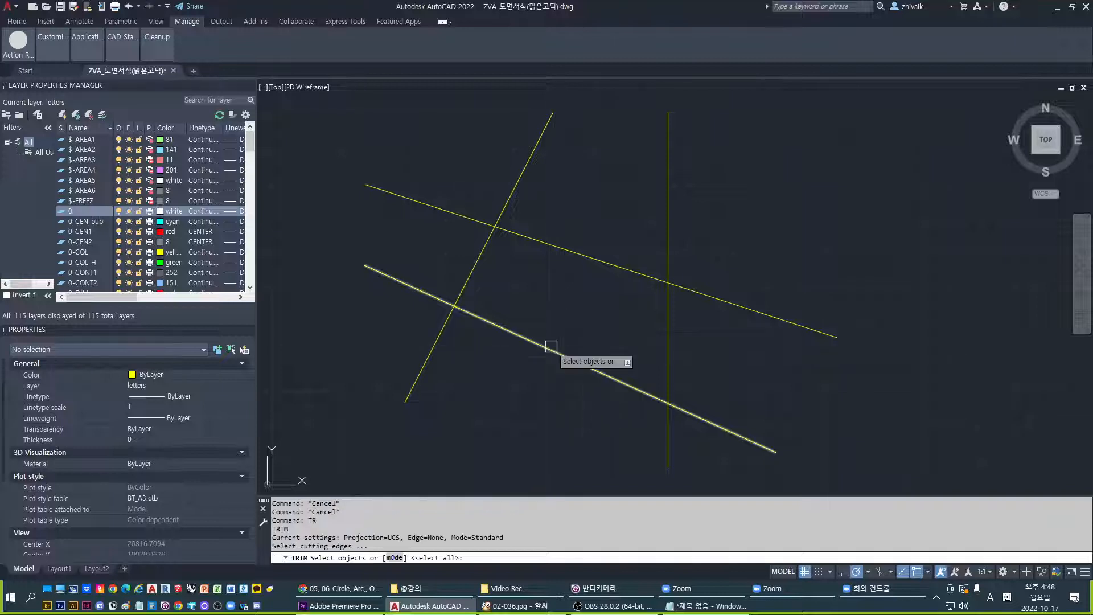
pyautogui.write('o')
pyautogui.press('Return')
pyautogui.write('q')
pyautogui.press('Return')
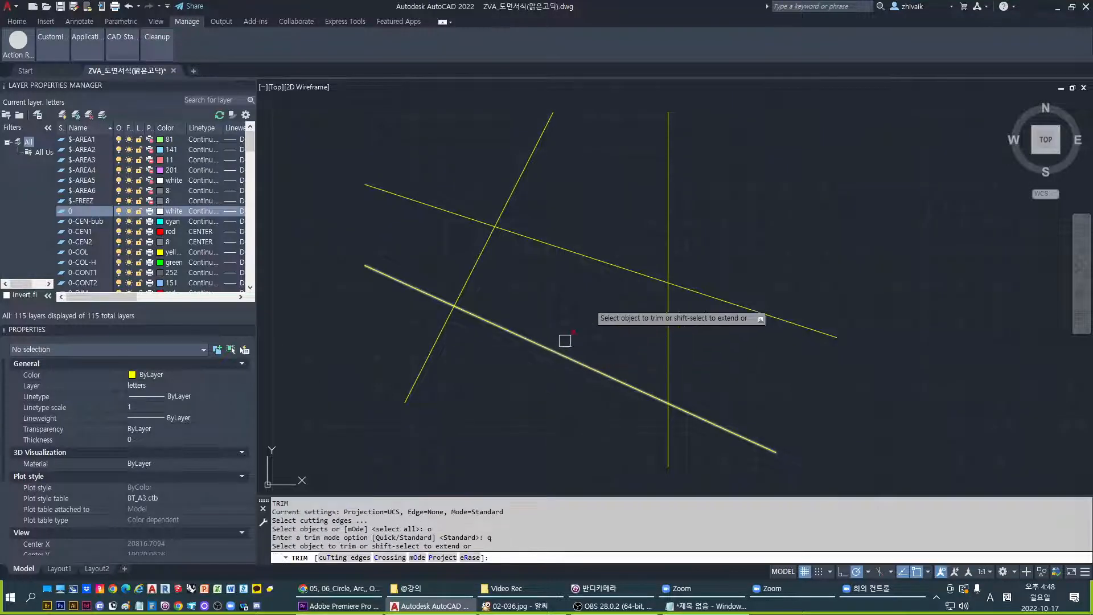
# Step: Trim the upper sloping polyline between the slanted and vertical polylines, without choosing cutting edges
pyautogui.click(597, 260)
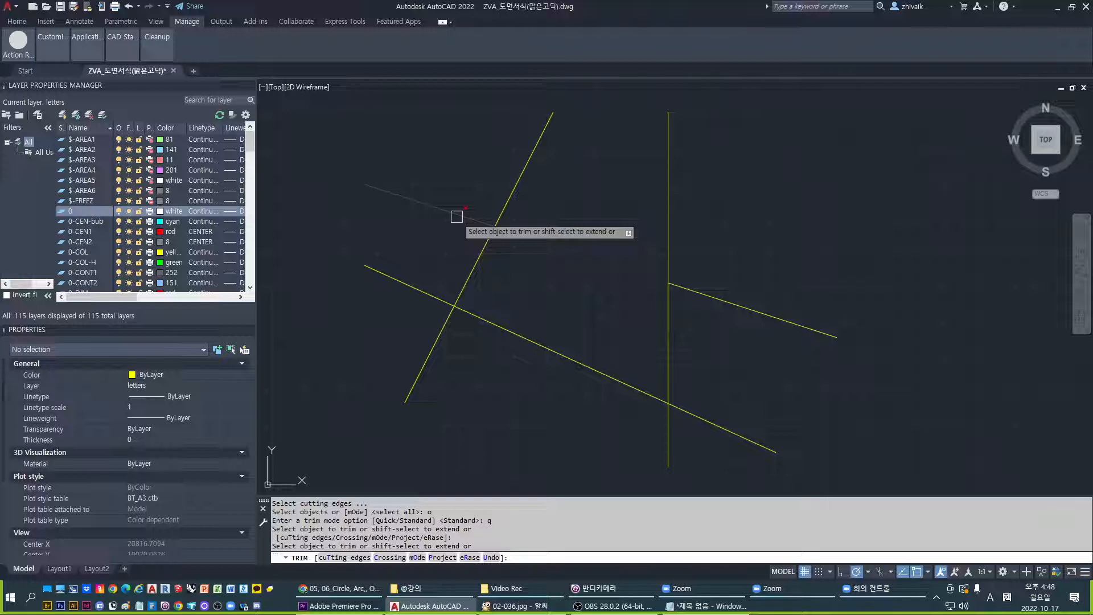
pyautogui.press('Escape')
pyautogui.press('Escape')
pyautogui.press('Escape')
pyautogui.press('Escape')
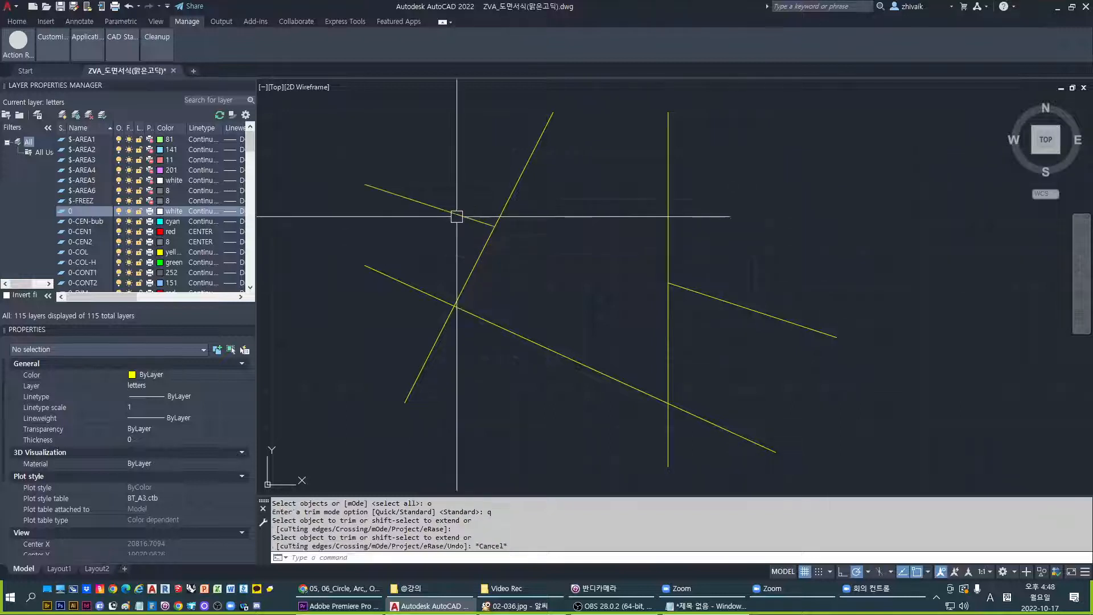
# Step: Undo the trim of the upper sloping polyline's middle segment
pyautogui.write('u')
pyautogui.press('Return')
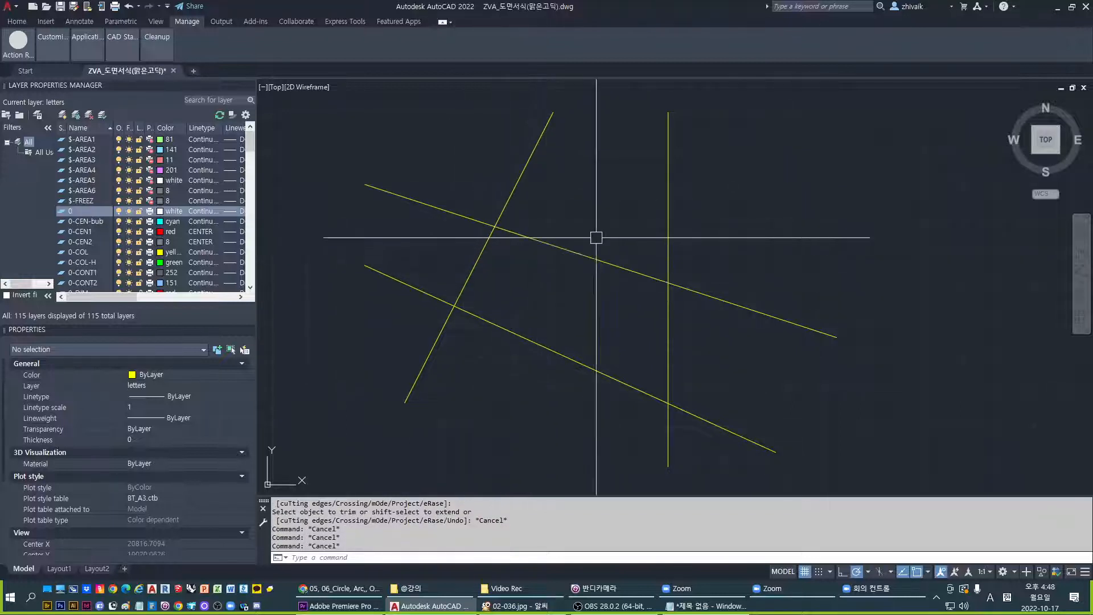
pyautogui.press('Escape')
pyautogui.press('Escape')
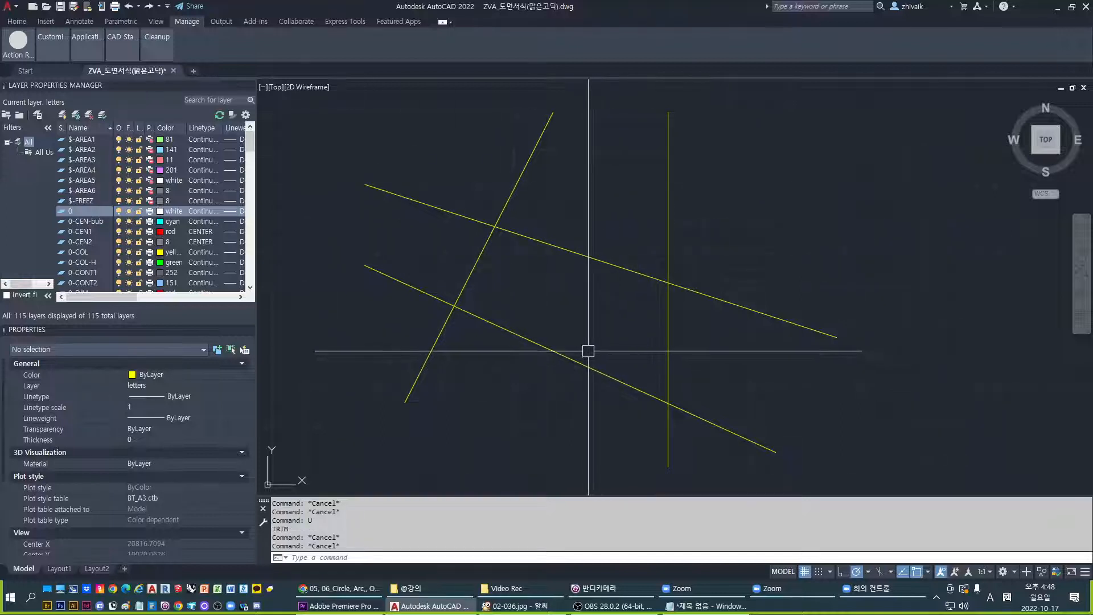
# Step: Trim away the upper sloping polyline's two segments to the left of the vertical polyline in Quick mode
pyautogui.write('TR')
pyautogui.press('Return')
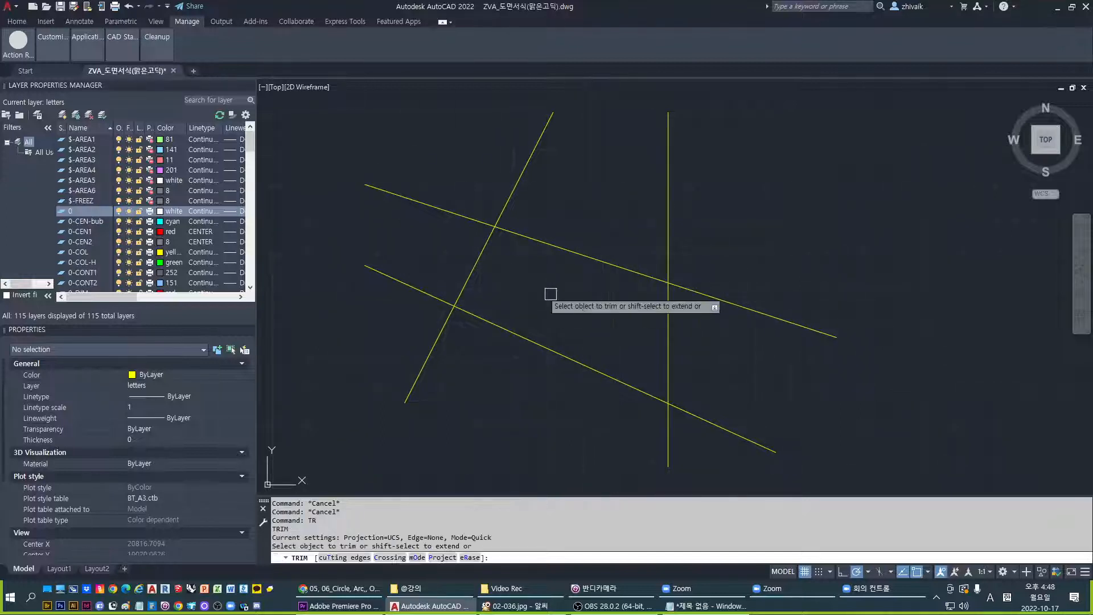
pyautogui.click(434, 206)
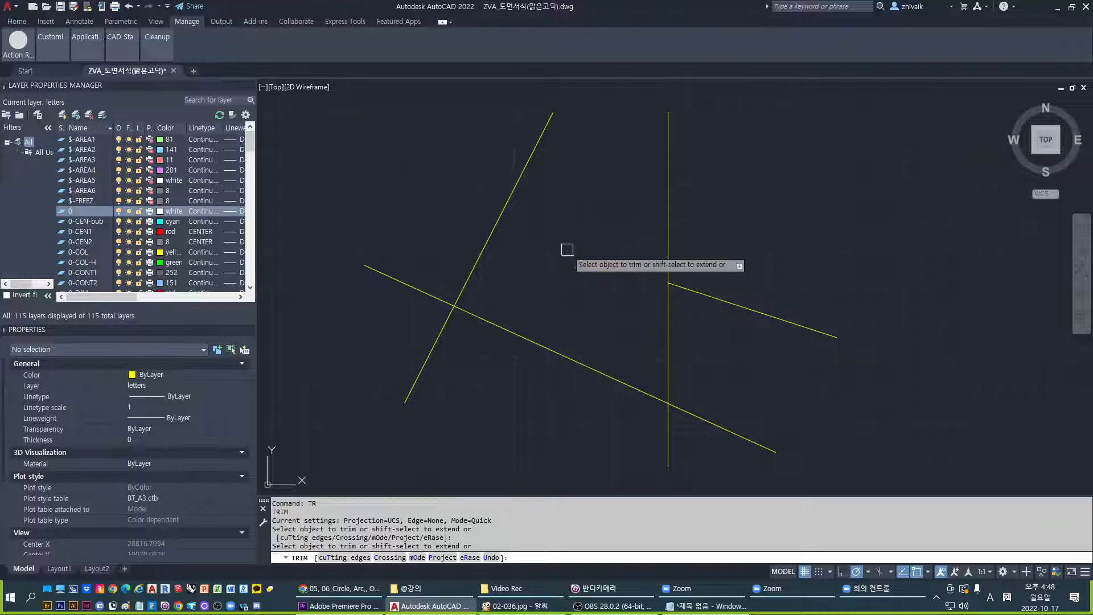
pyautogui.click(565, 249)
pyautogui.press('Return')
# Step: Trim away the lower sloping polyline's two segments to the left of the vertical polyline
pyautogui.press('Return')
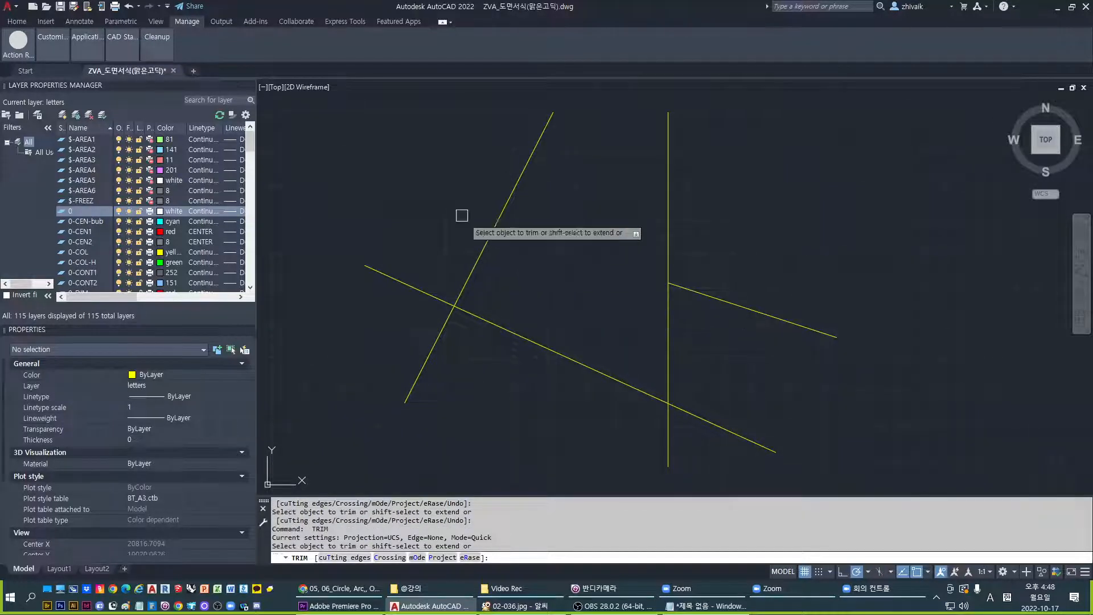
pyautogui.click(419, 293)
pyautogui.click(515, 332)
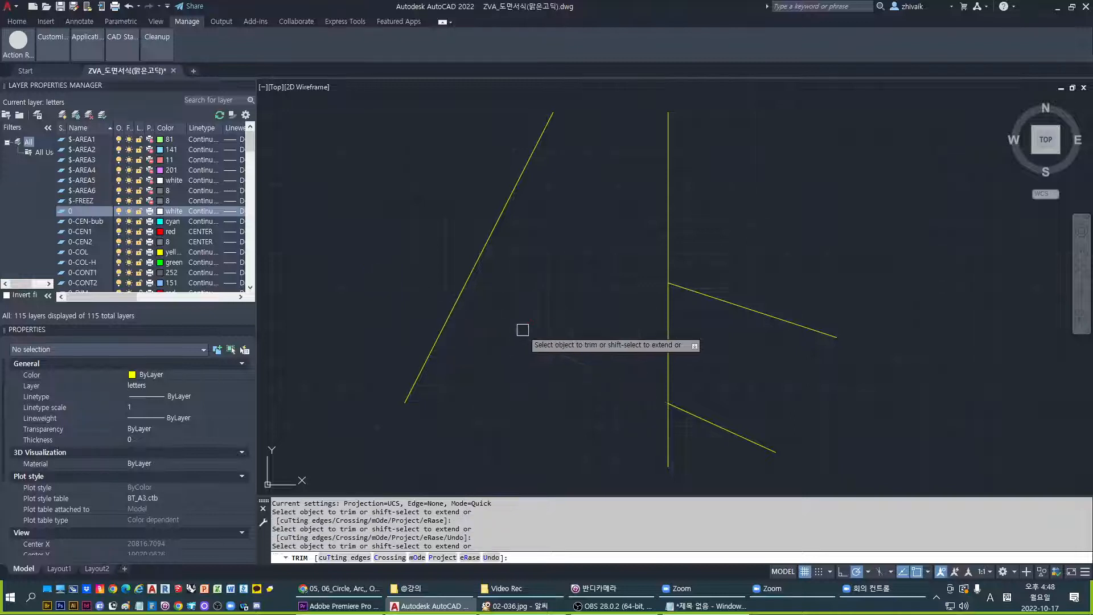
pyautogui.press('Return')
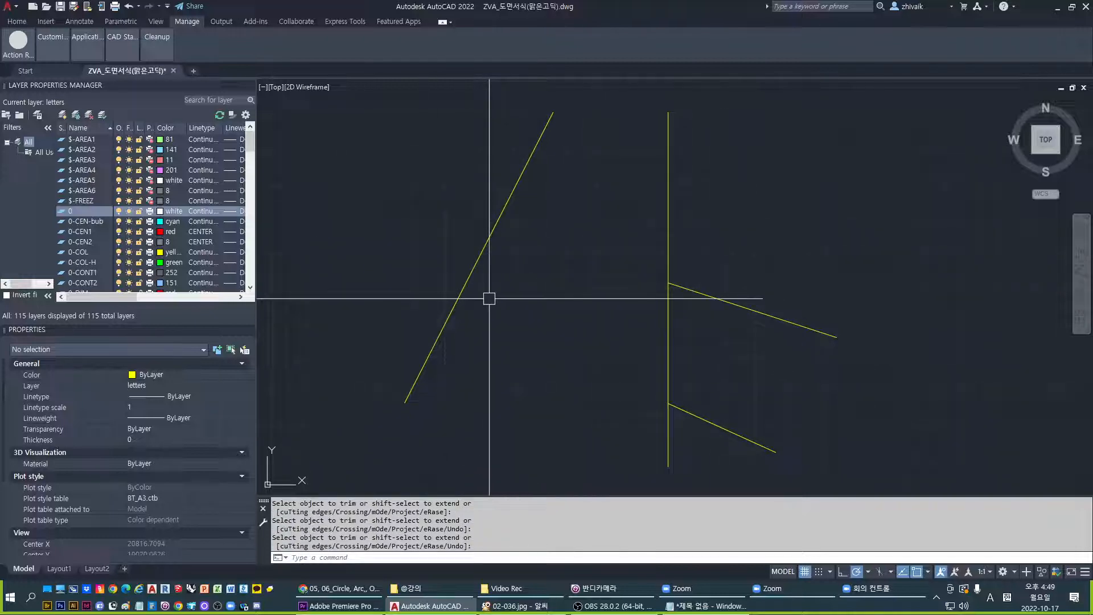
pyautogui.press('Escape')
pyautogui.press('Escape')
pyautogui.press('Escape')
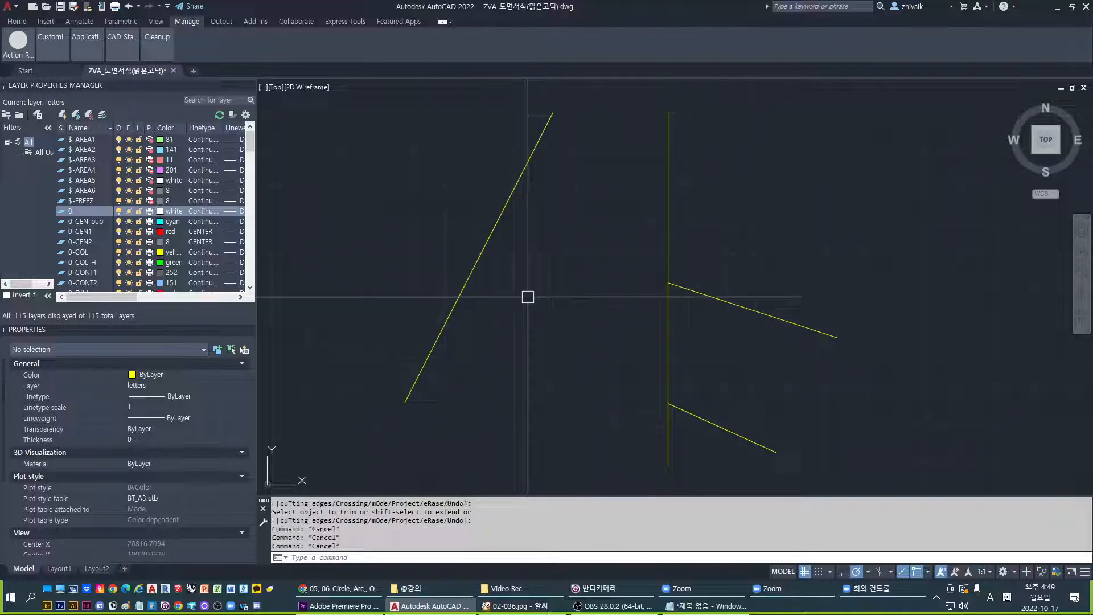
pyautogui.scroll(-2, 528, 297)
pyautogui.press('Escape')
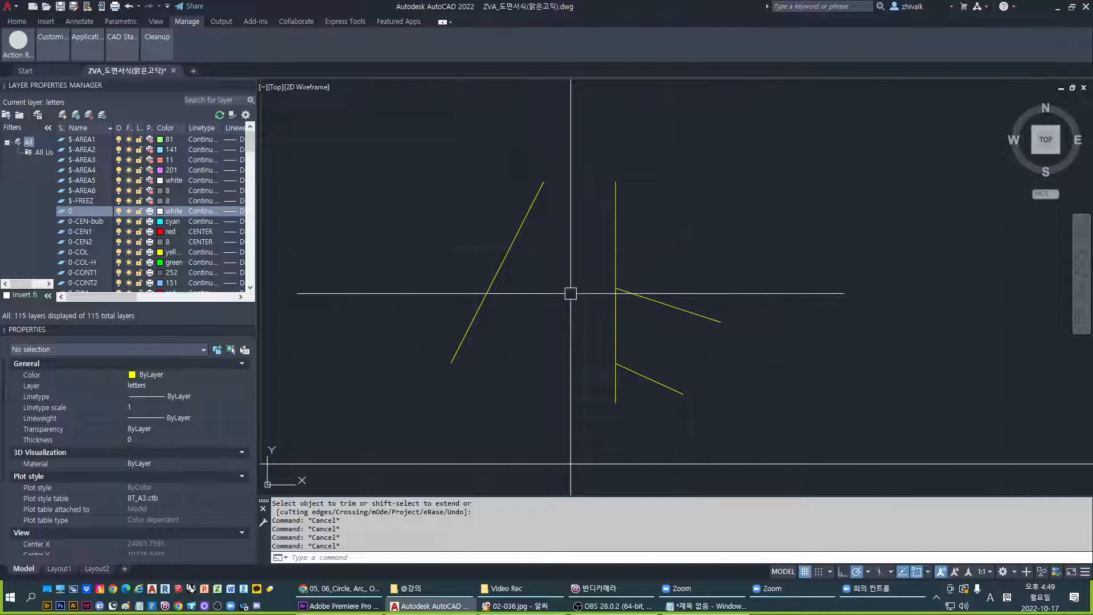
pyautogui.scroll(4, 570, 293)
pyautogui.press('Escape')
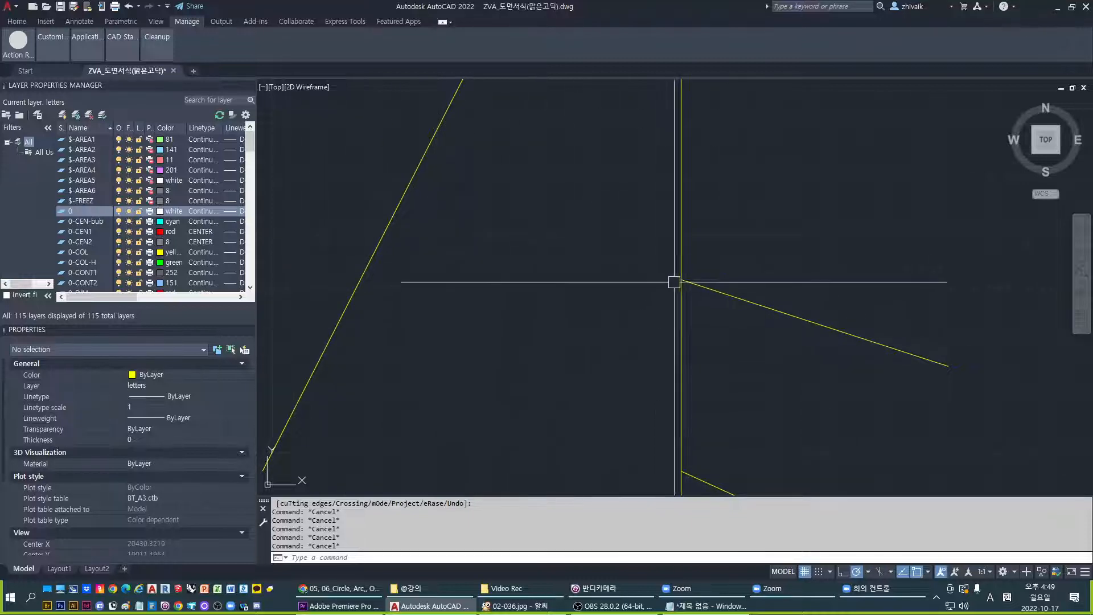
pyautogui.scroll(-2, 898, 379)
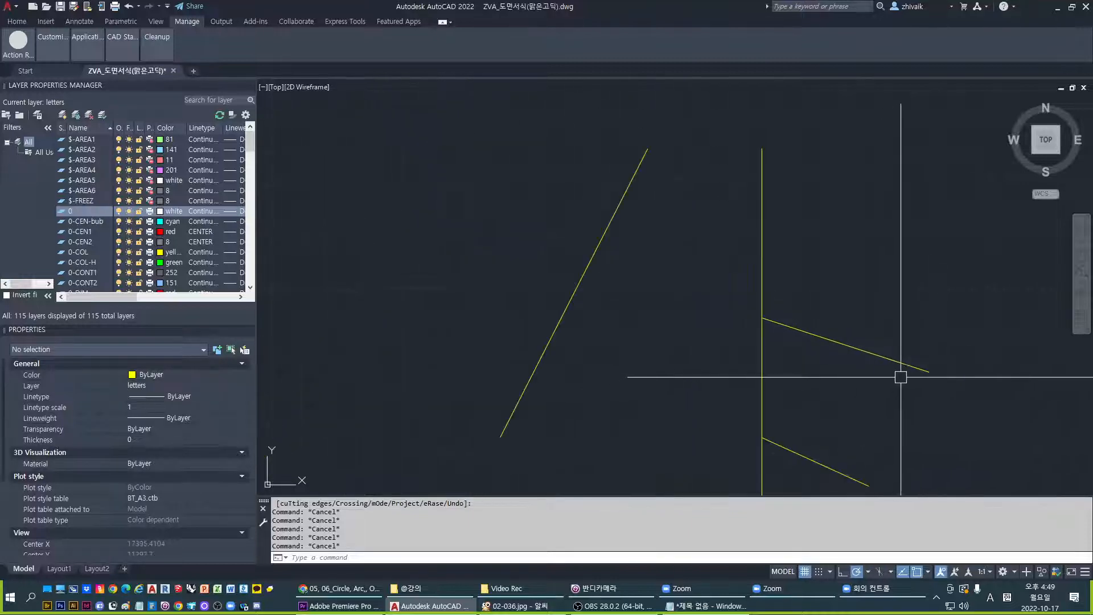
pyautogui.moveTo(747, 325); pyautogui.dragTo(1037, 322, button='middle')
pyautogui.moveTo(663, 326); pyautogui.dragTo(1018, 308, button='middle')
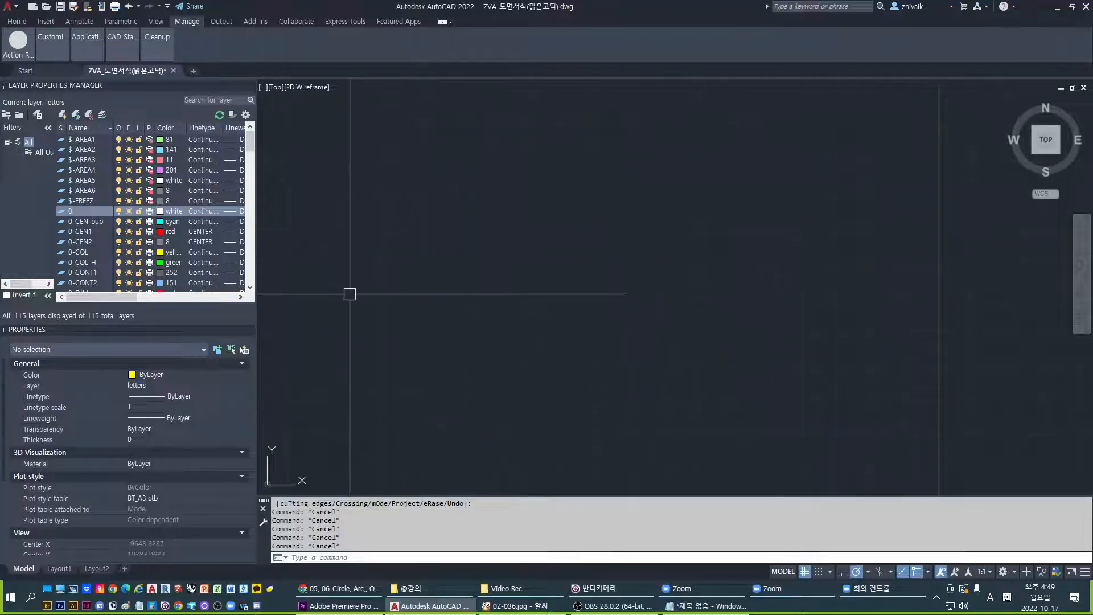
pyautogui.moveTo(1050, 242); pyautogui.dragTo(703, 278, button='middle')
pyautogui.moveTo(873, 341)
pyautogui.mouseDown(button='middle')
pyautogui.moveTo(426, 360)
pyautogui.moveTo(842, 265)
pyautogui.mouseUp(button='middle')
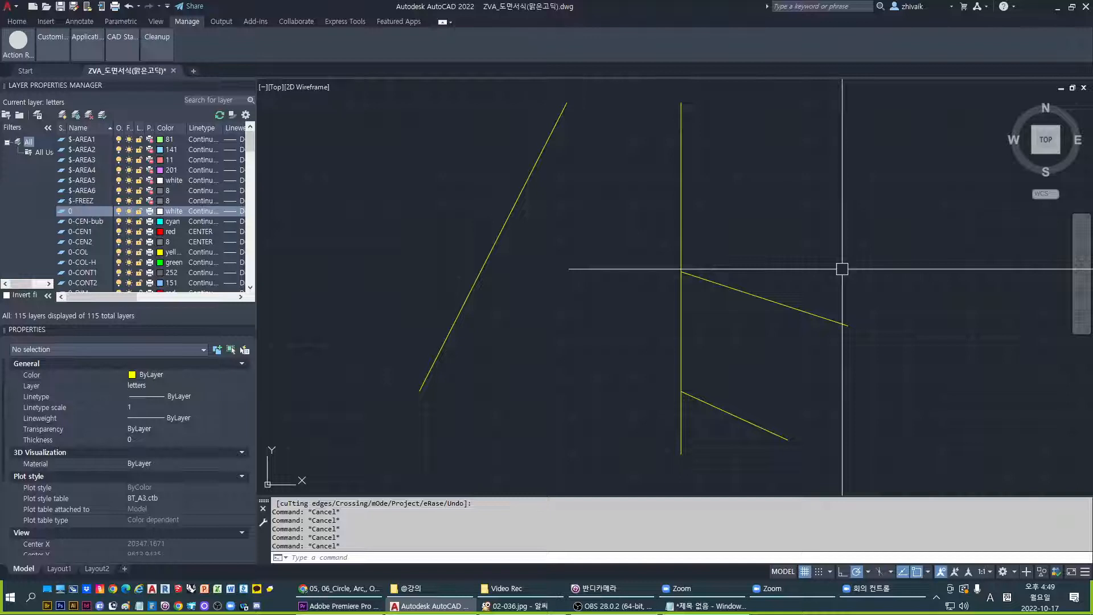
pyautogui.press('Escape')
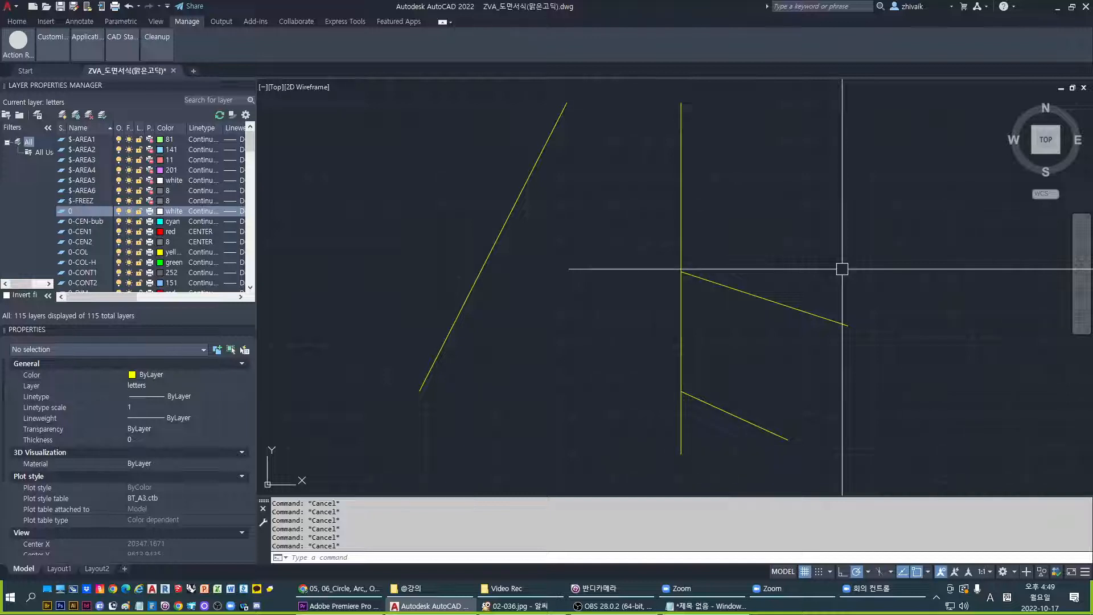
# Step: Select all four polylines with a crossing window, clear the selection, and select them again the same way
pyautogui.click(722, 471)
pyautogui.click(361, 203)
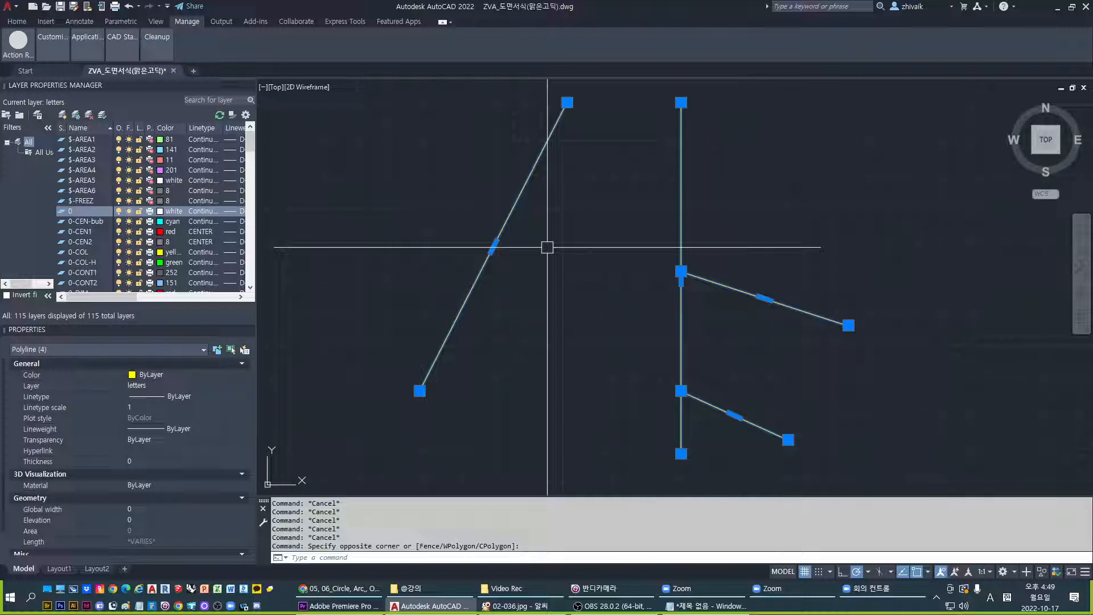
pyautogui.press('Escape')
pyautogui.press('Escape')
pyautogui.press('Escape')
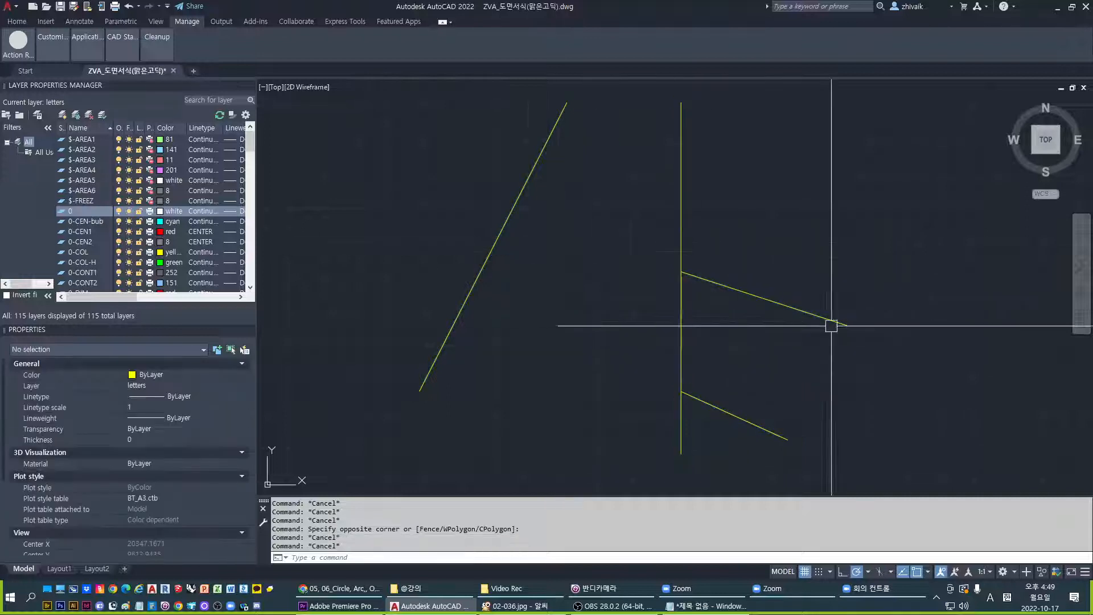
pyautogui.click(713, 461)
pyautogui.click(481, 178)
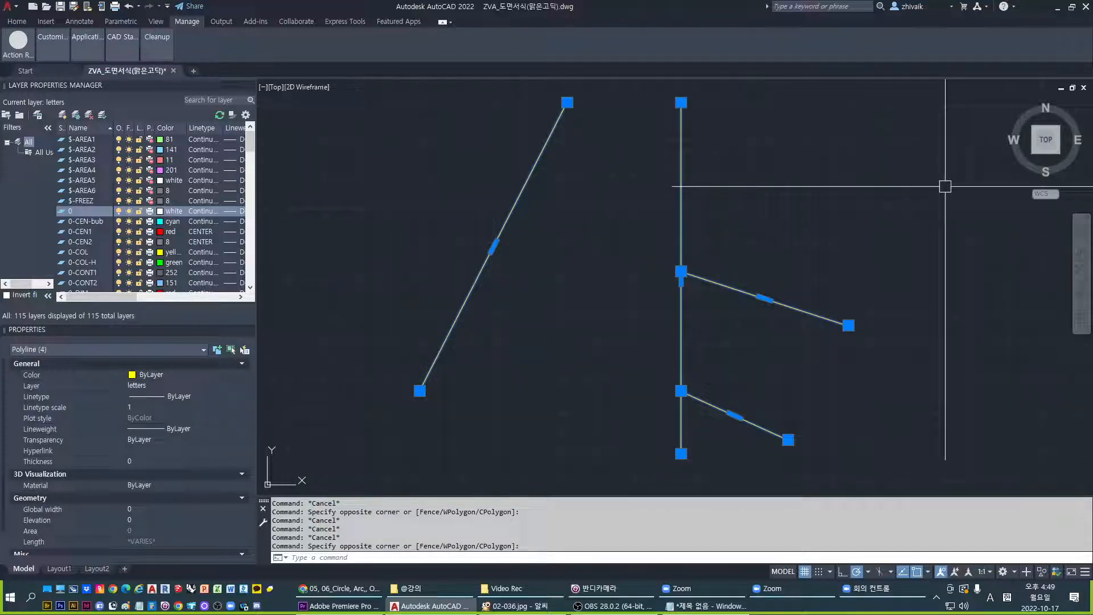
# Step: Switch to the section drawing A1.5_6 단면도 and examine the red pipe framing above the brick columns
pyautogui.hotkey('alt', 'Tab')
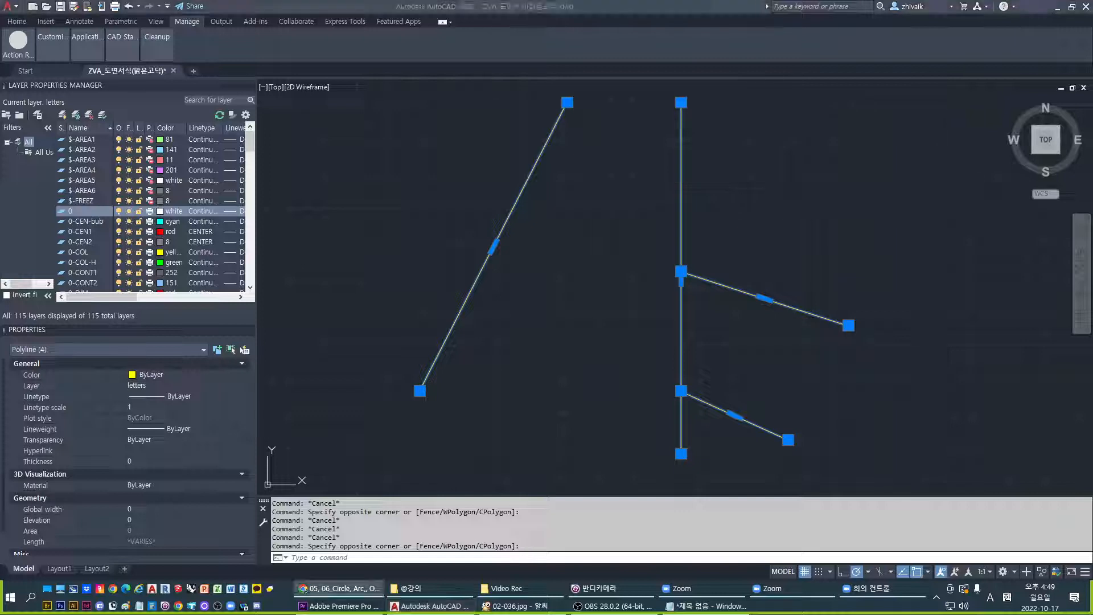
pyautogui.hotkey('alt', 'Tab')
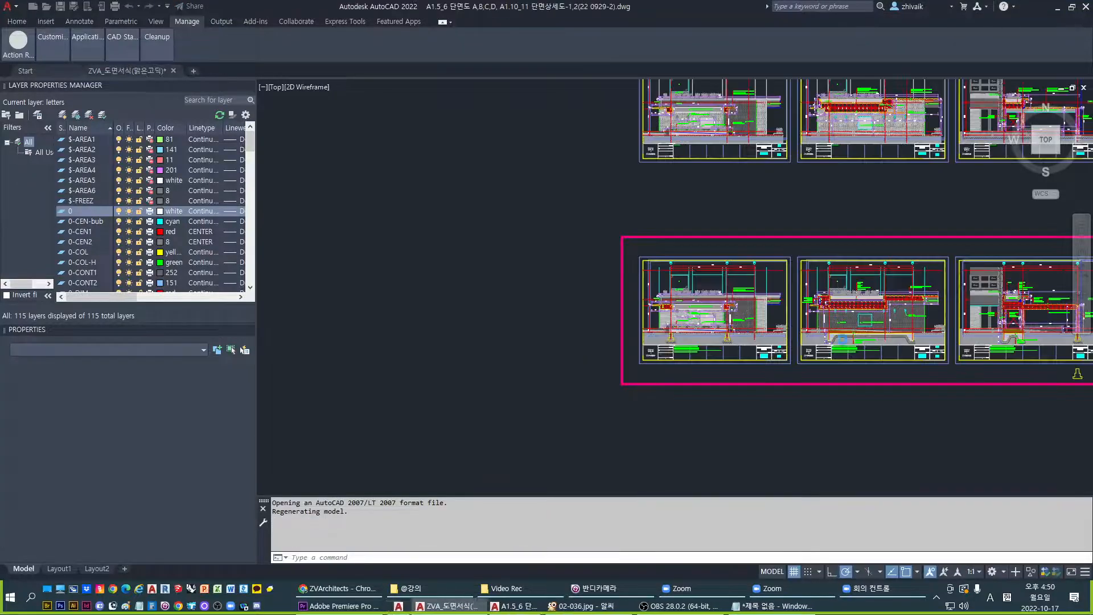
pyautogui.click(621, 318)
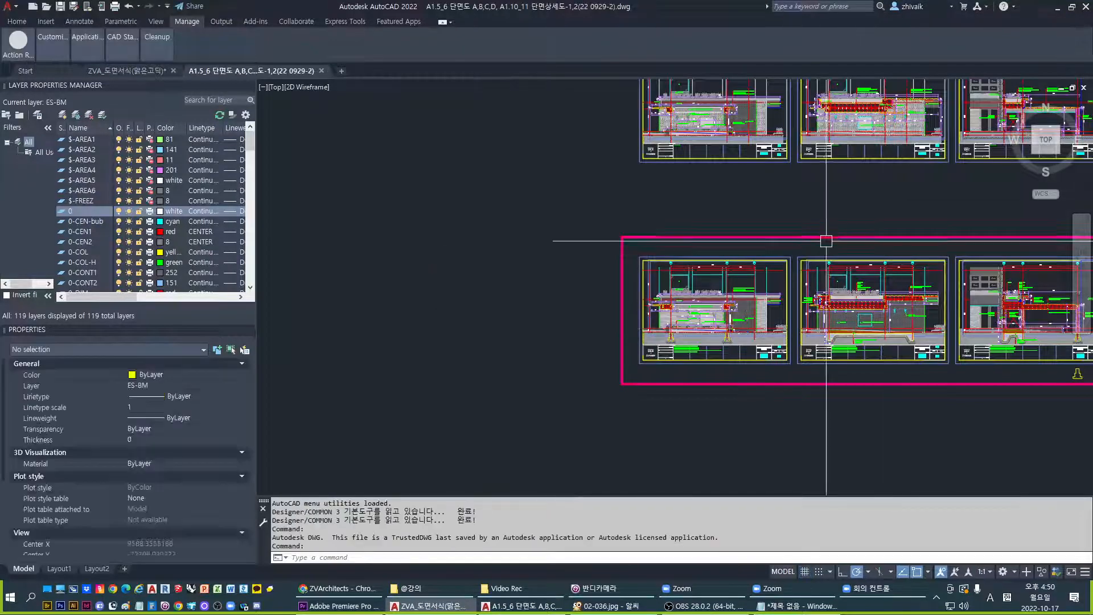
pyautogui.moveTo(937, 294); pyautogui.dragTo(839, 316, button='middle')
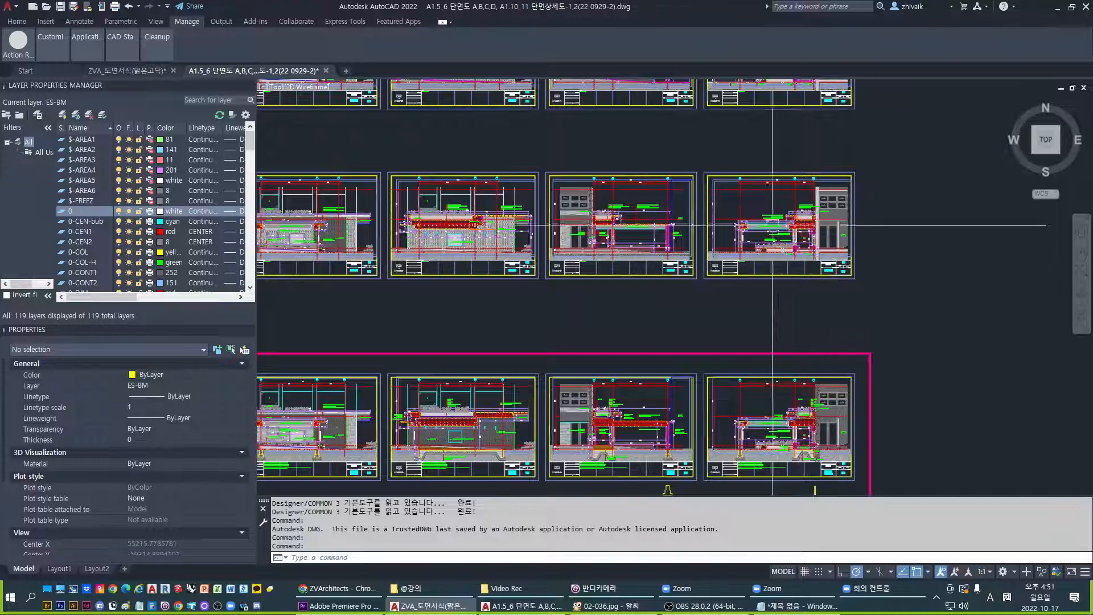
pyautogui.moveTo(759, 208); pyautogui.dragTo(750, 321, button='middle')
pyautogui.scroll(10, 790, 184)
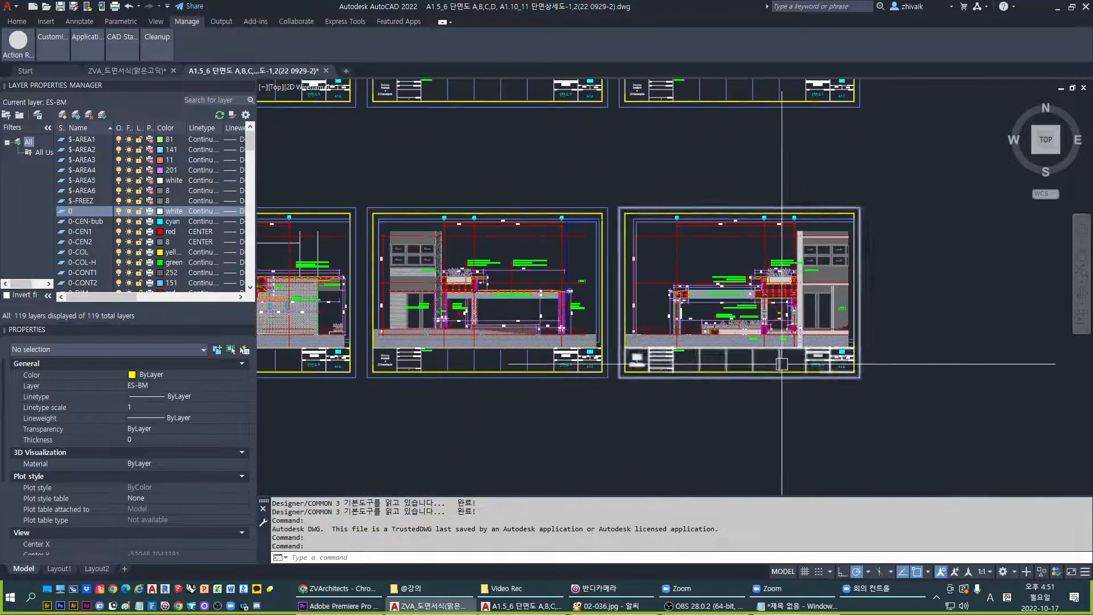
pyautogui.scroll(5, 724, 222)
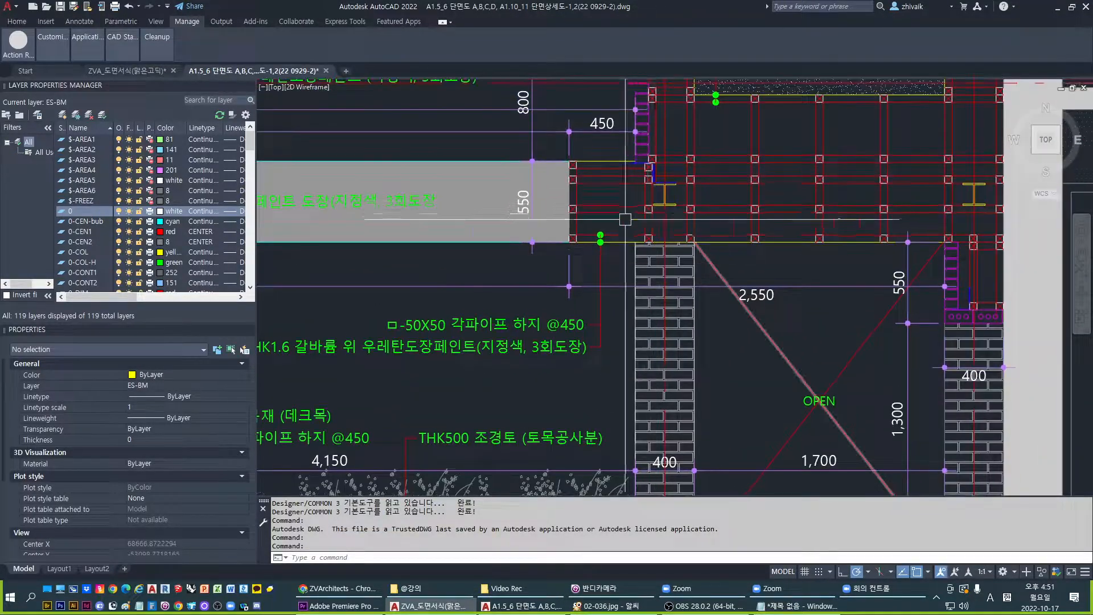
# Step: Select the long horizontal line on layer ES-WA5 below the I-beams and examine its crossings with the vertical lines
pyautogui.click(711, 208)
pyautogui.moveTo(712, 244); pyautogui.dragTo(499, 298, button='middle')
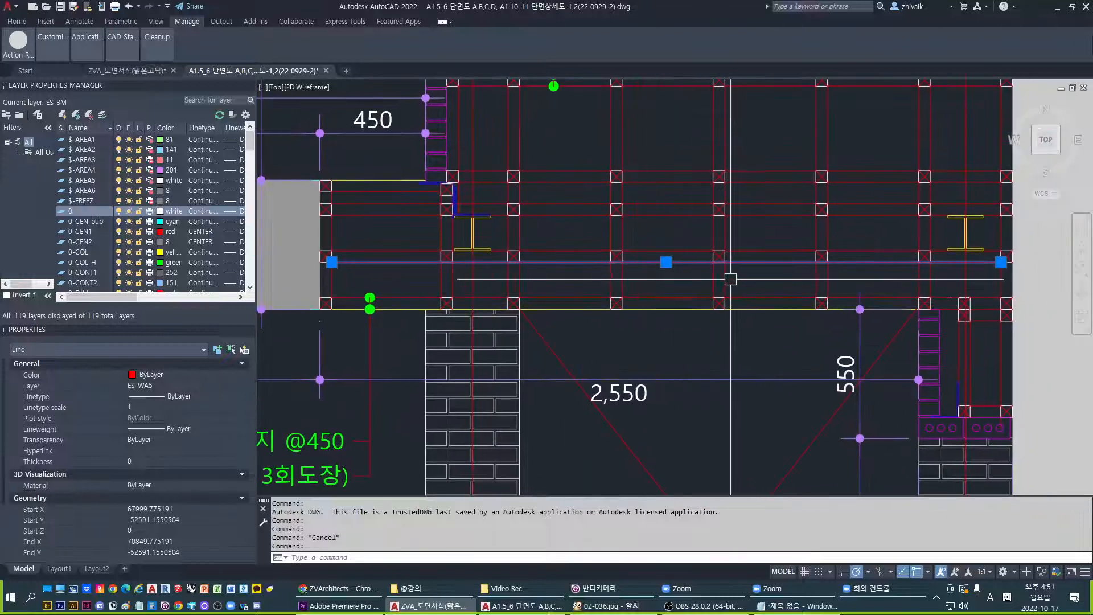
pyautogui.scroll(4, 977, 266)
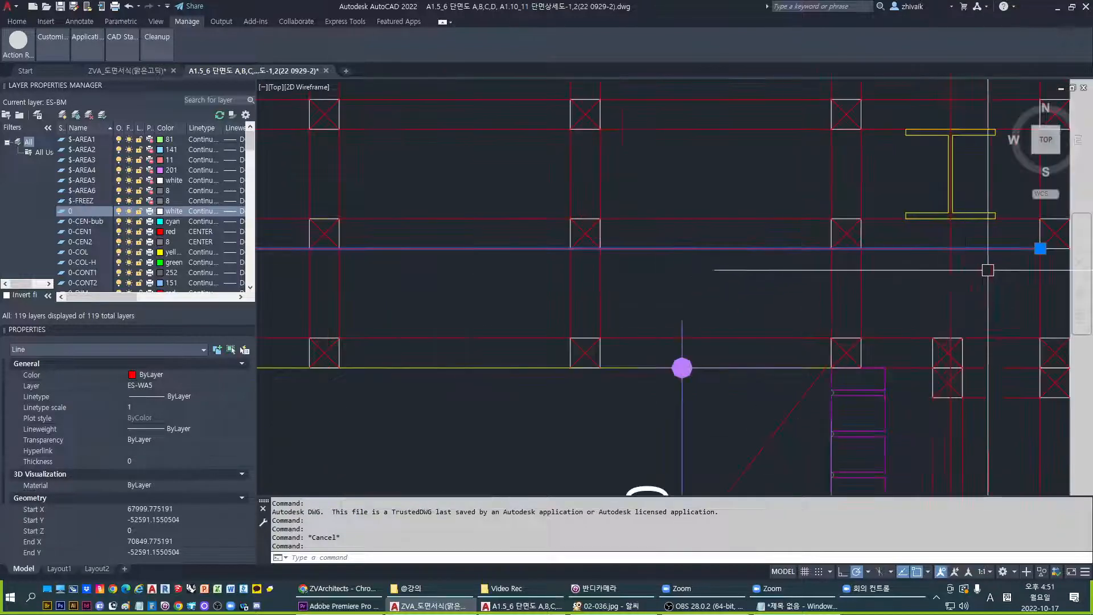
pyautogui.scroll(2, 920, 302)
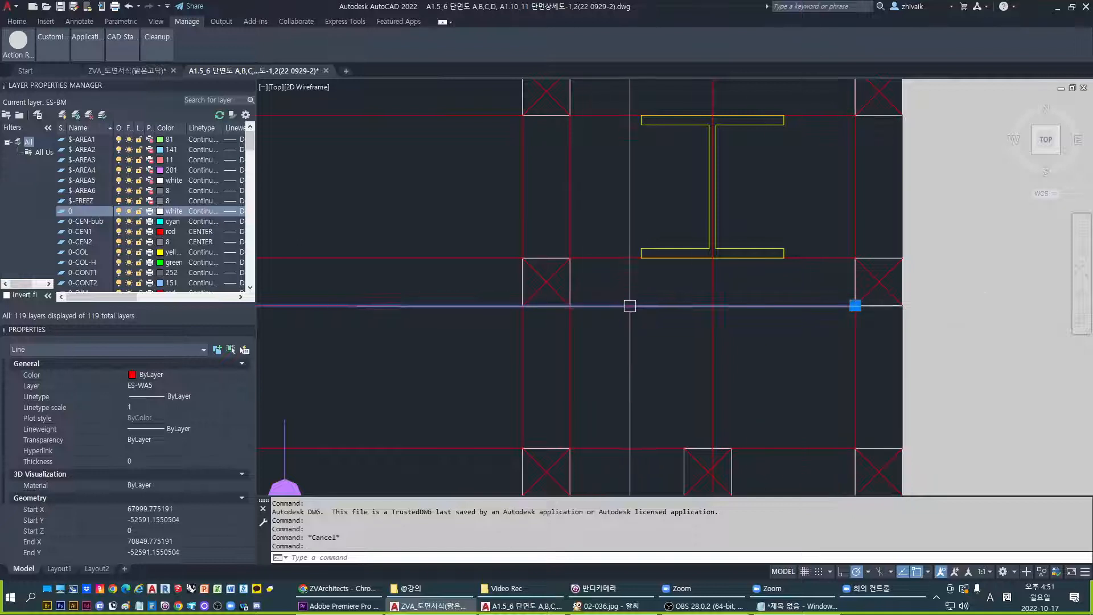
pyautogui.press('Escape')
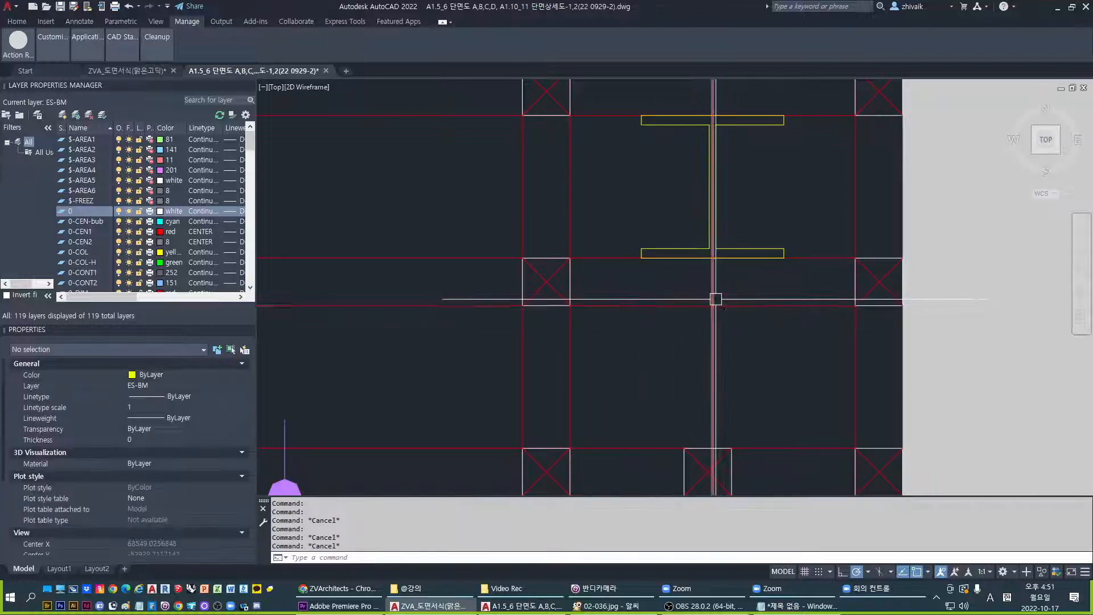
# Step: Trim the vertical red line between the I-beam's lower flange and the horizontal line below it in Quick mode
pyautogui.write('TR')
pyautogui.press('Return')
pyautogui.press('Escape')
pyautogui.press('Escape')
# Step: Undo the trim of the vertical red line below the I-beam
pyautogui.write('U')
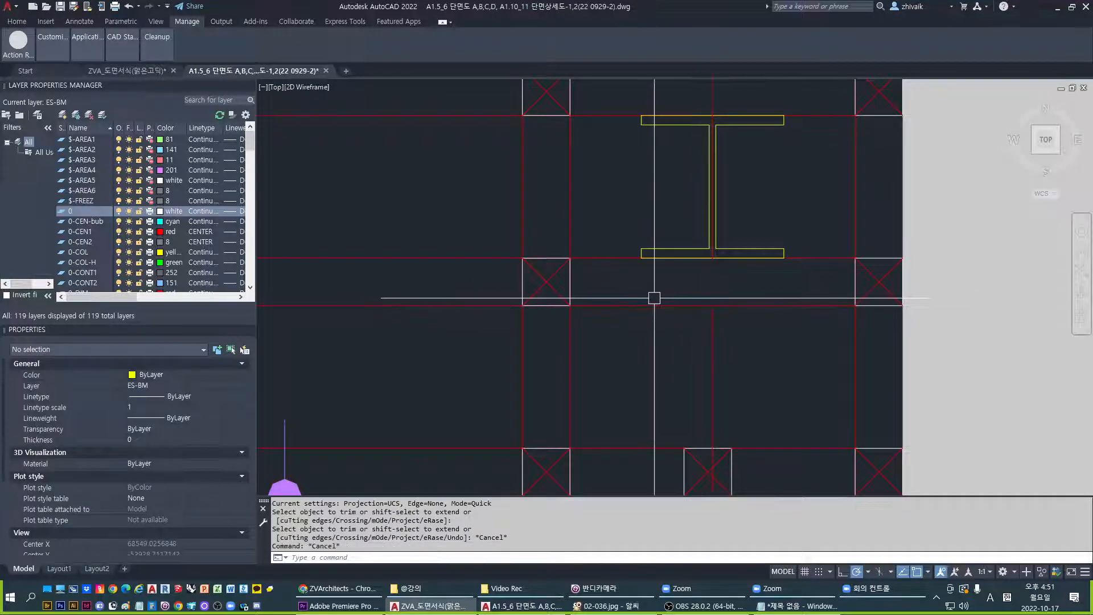
pyautogui.press('Return')
pyautogui.press('Escape')
pyautogui.press('Escape')
pyautogui.press('Escape')
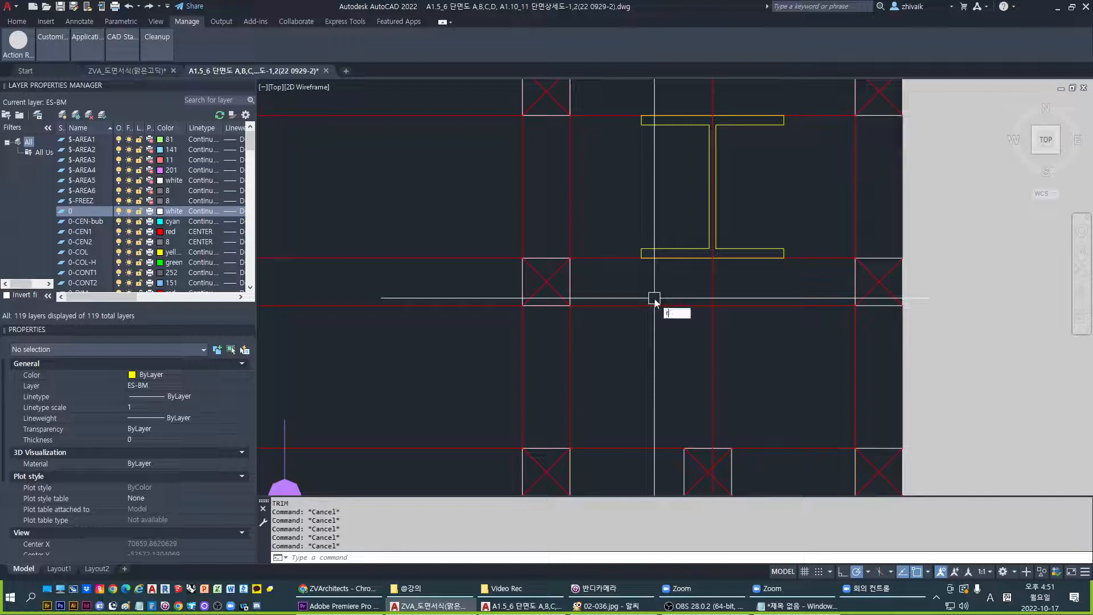
# Step: Start Trim in the section drawing and set its mode to Standard
pyautogui.write('TR')
pyautogui.press('Return')
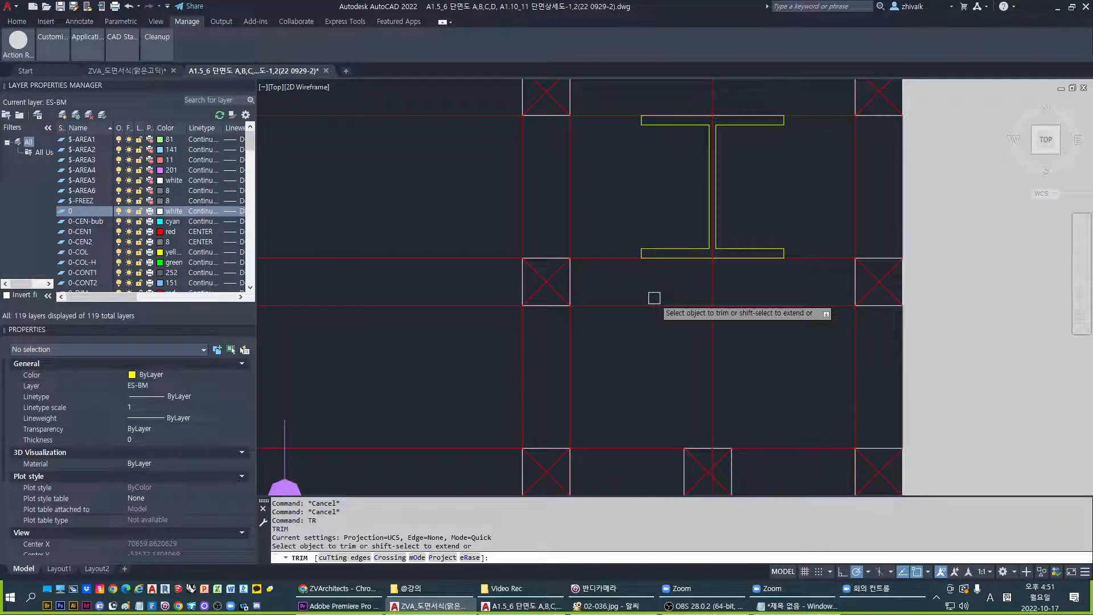
pyautogui.write('o')
pyautogui.press('Return')
pyautogui.write('s')
pyautogui.press('Return')
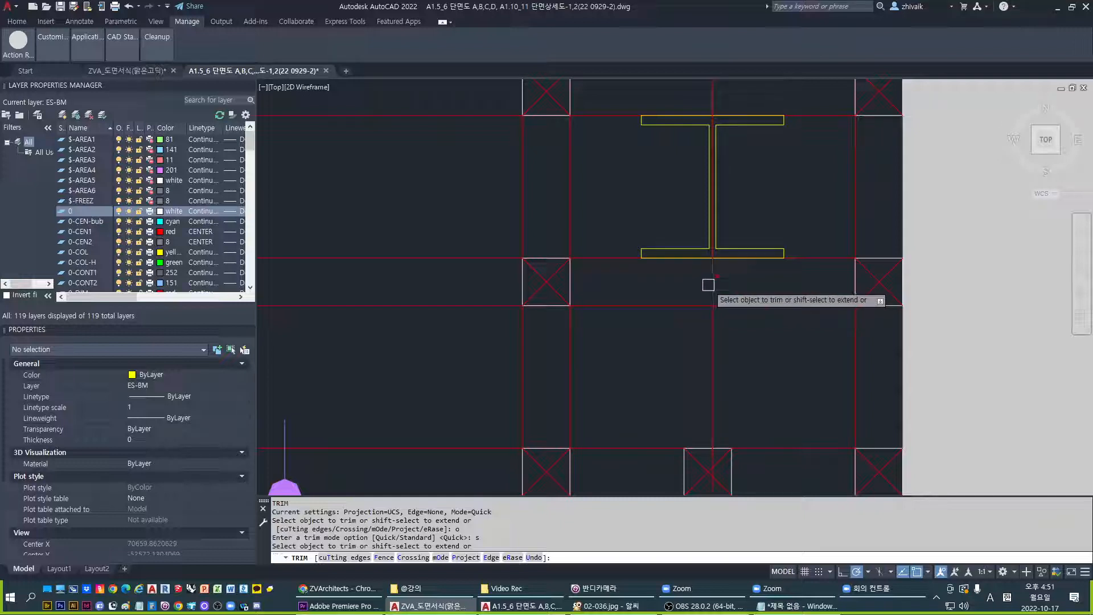
# Step: Trim the horizontal line left of the I-beam's vertical red centerline in Standard mode, using that centerline as the cutting edge
pyautogui.press('Escape')
pyautogui.press('Escape')
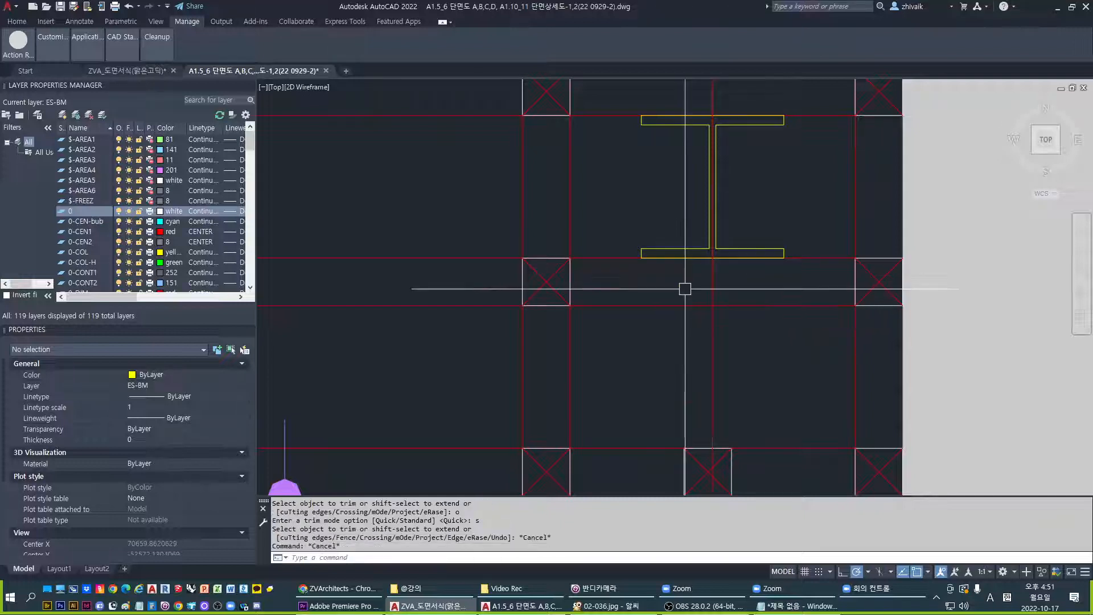
pyautogui.press('Return')
pyautogui.click(712, 287)
pyautogui.press('Return')
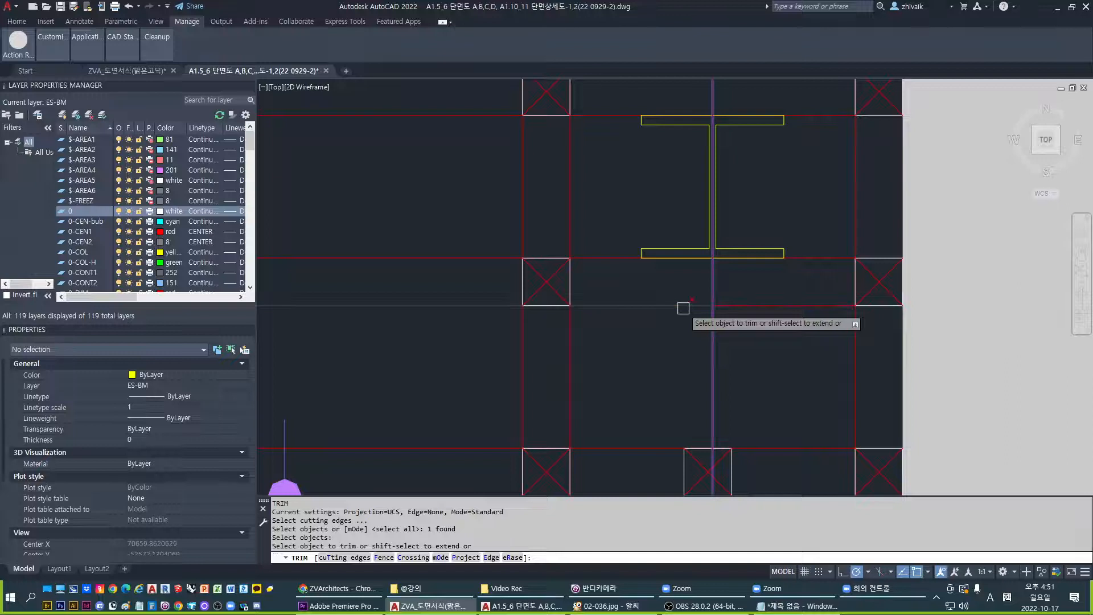
pyautogui.click(683, 308)
pyautogui.press('Escape')
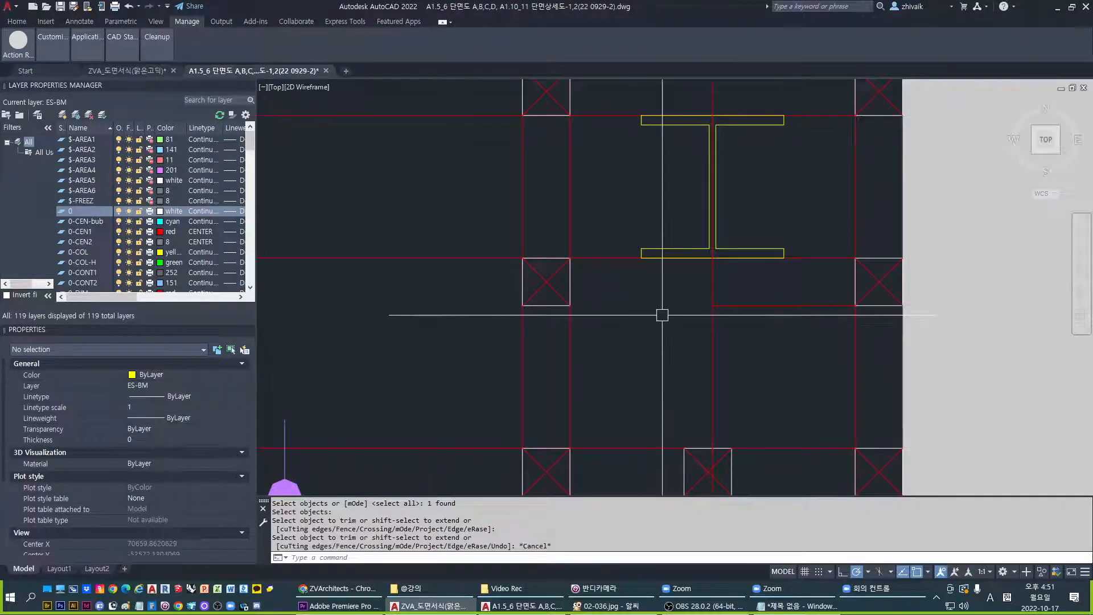
# Step: Undo the Standard-mode trim of the horizontal line below the I-beam
pyautogui.press('Escape')
pyautogui.write('u')
pyautogui.press('Return')
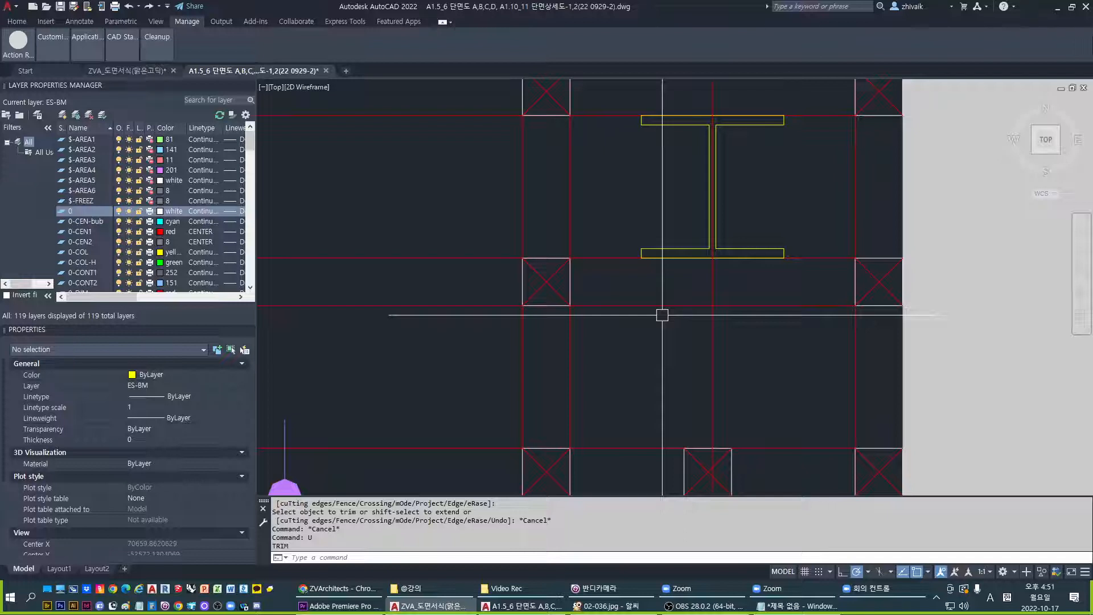
pyautogui.press('Escape')
pyautogui.press('Escape')
# Step: Examine the horizontal line below the I-beams along its full run and its crossings with the vertical lines
pyautogui.moveTo(663, 344); pyautogui.dragTo(748, 341, button='middle')
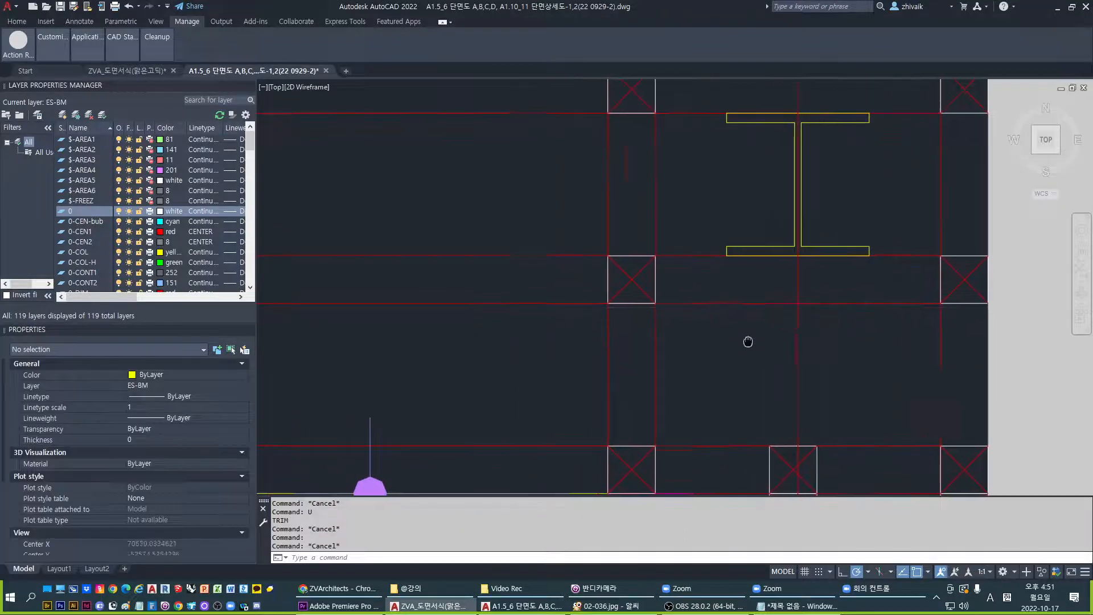
pyautogui.press('Escape')
pyautogui.press('Escape')
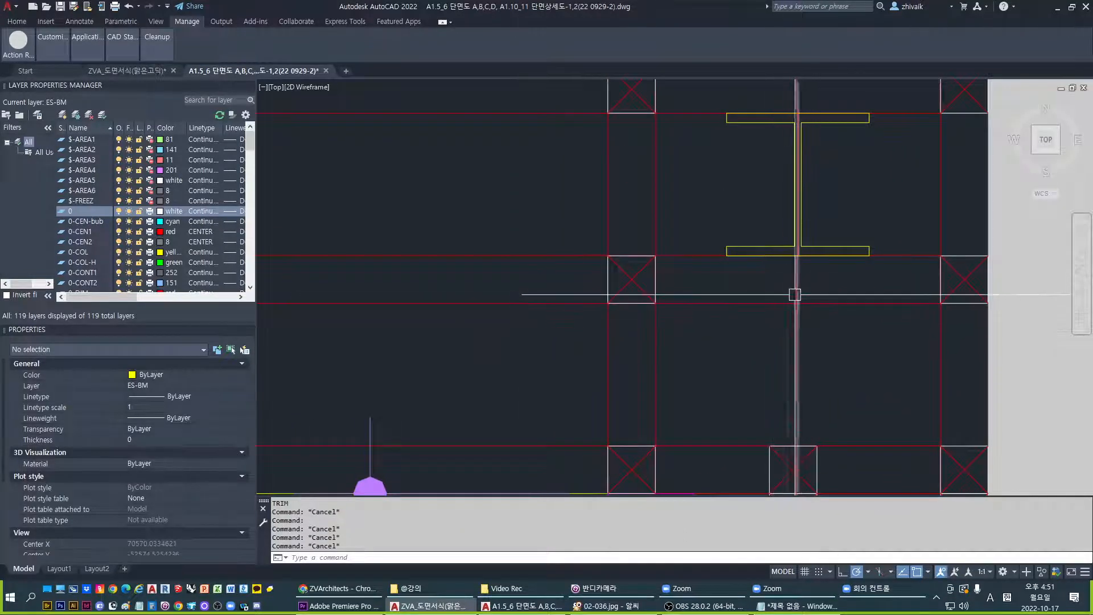
pyautogui.scroll(-3, 793, 281)
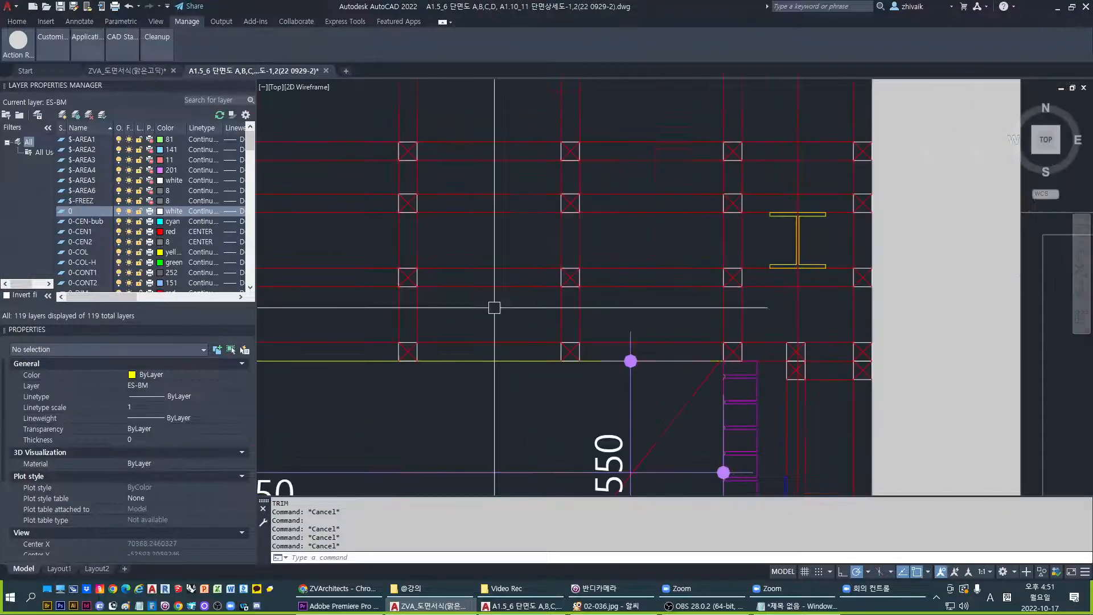
pyautogui.moveTo(444, 306); pyautogui.dragTo(748, 304, button='middle')
pyautogui.moveTo(408, 291); pyautogui.dragTo(717, 298, button='middle')
pyautogui.moveTo(473, 309); pyautogui.dragTo(670, 332, button='middle')
pyautogui.scroll(6, 596, 319)
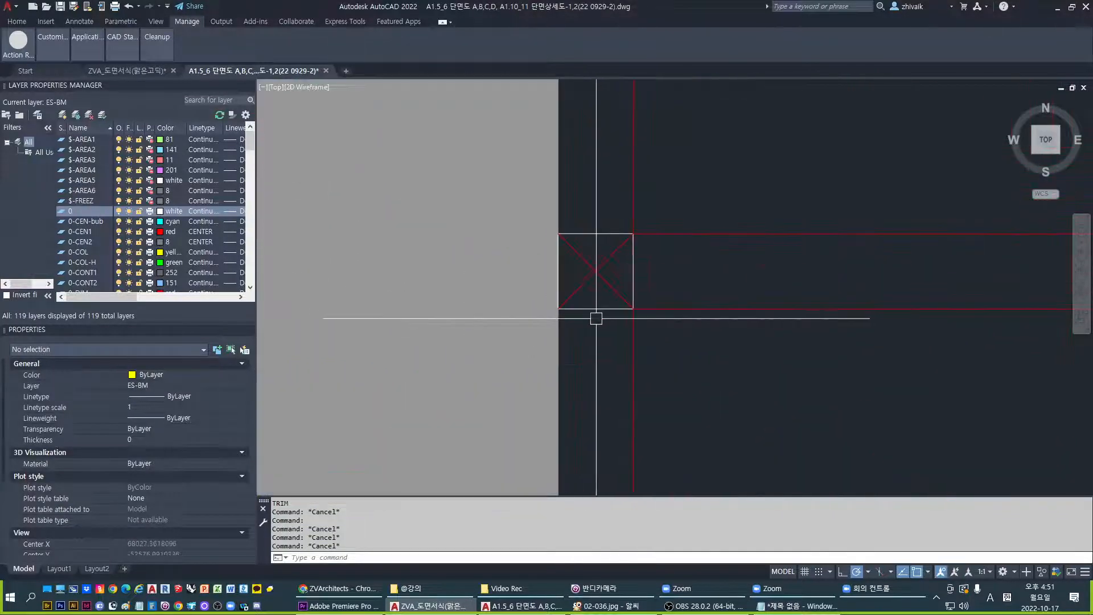
pyautogui.moveTo(878, 318); pyautogui.dragTo(436, 298, button='middle')
pyautogui.moveTo(812, 313); pyautogui.dragTo(367, 294, button='middle')
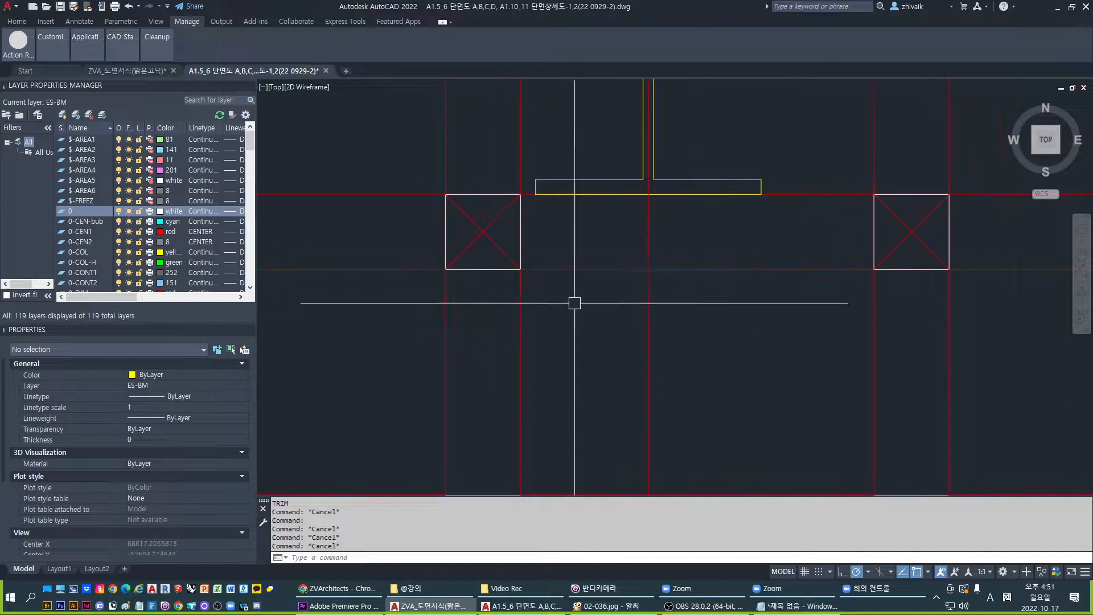
pyautogui.moveTo(860, 281); pyautogui.dragTo(481, 304, button='middle')
pyautogui.moveTo(984, 296); pyautogui.dragTo(319, 336, button='middle')
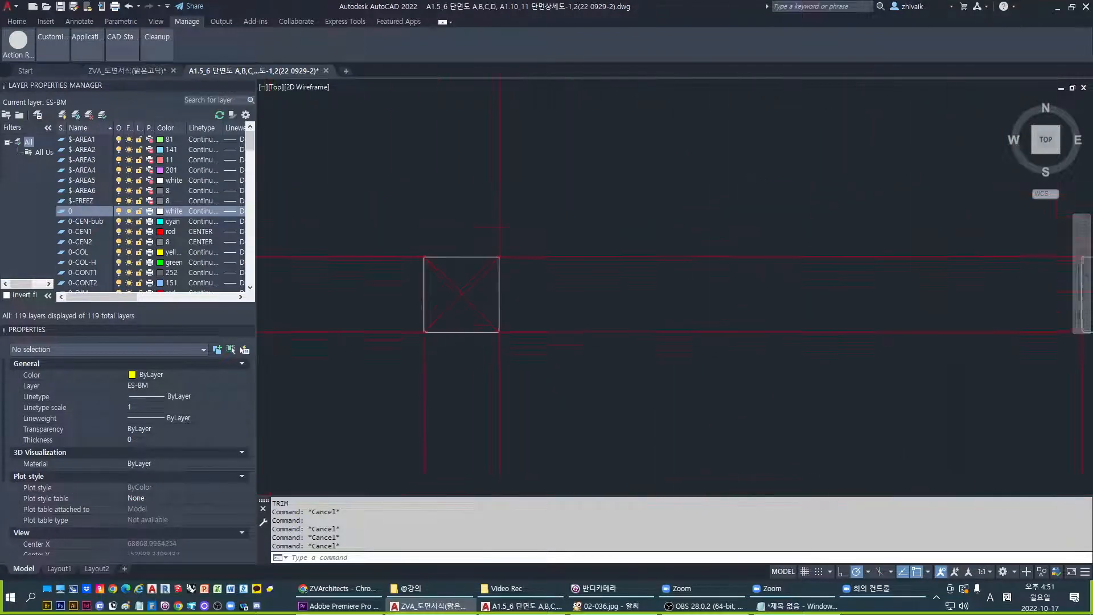
pyautogui.moveTo(929, 332); pyautogui.dragTo(312, 305, button='middle')
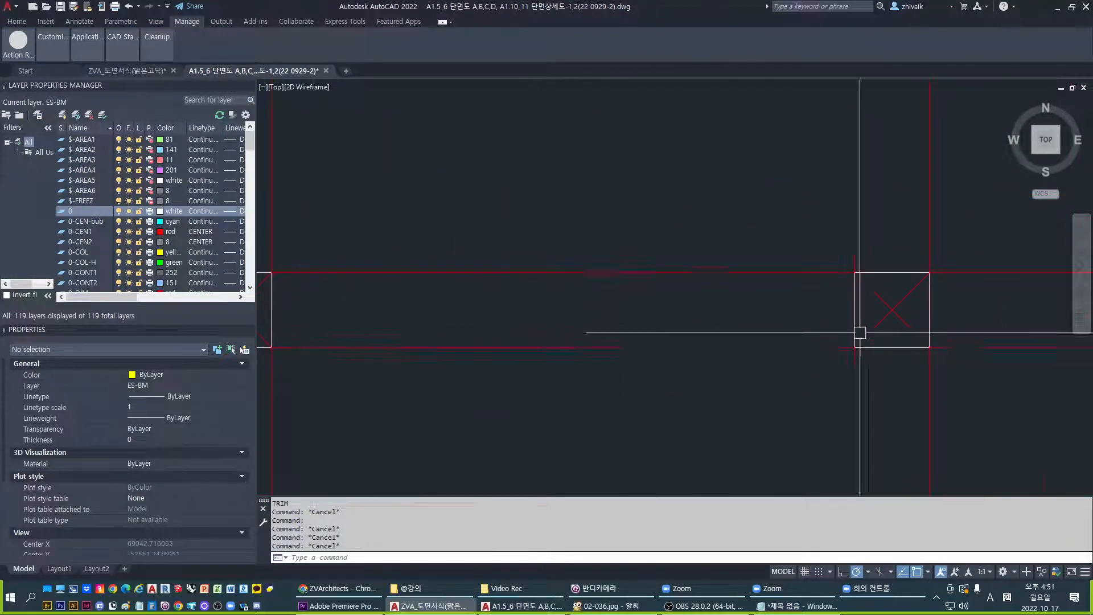
pyautogui.moveTo(859, 333); pyautogui.dragTo(527, 305, button='middle')
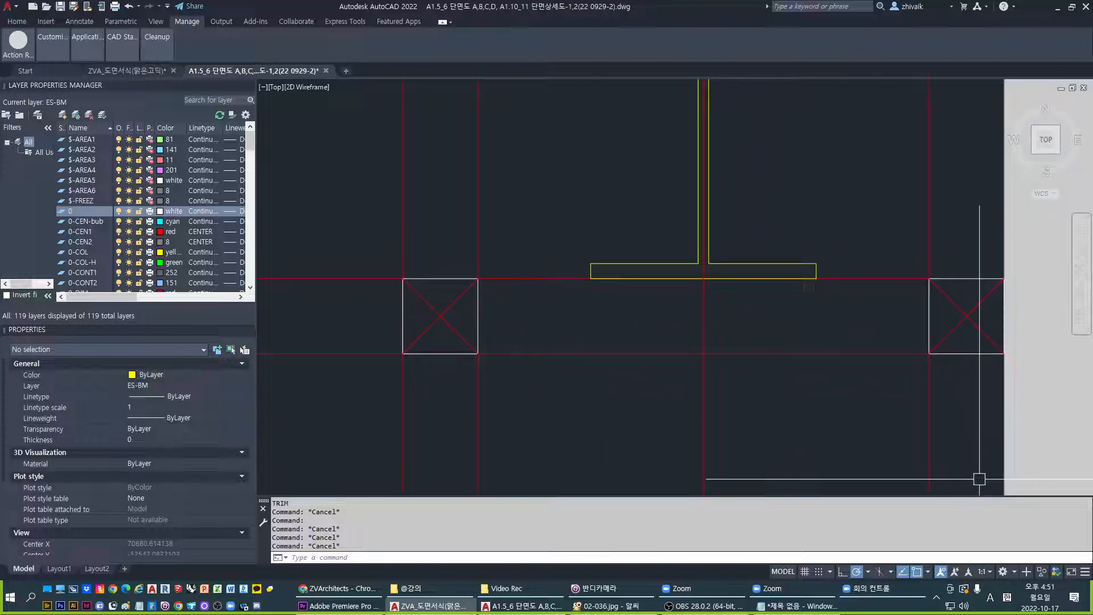
pyautogui.moveTo(758, 353)
pyautogui.mouseDown(button='middle')
pyautogui.moveTo(795, 315)
pyautogui.moveTo(764, 300)
pyautogui.mouseUp(button='middle')
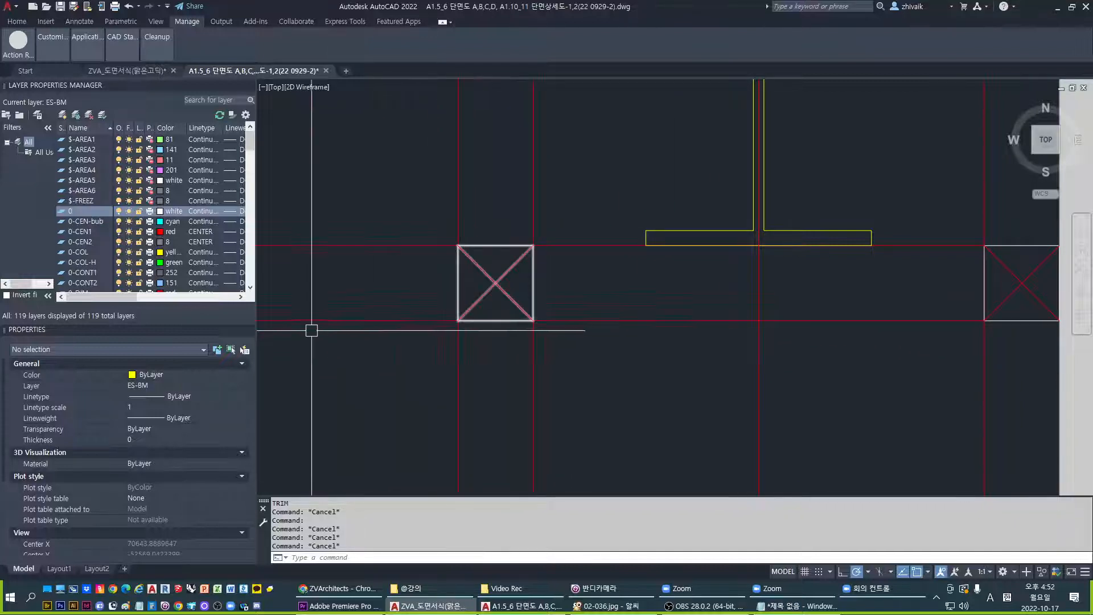
# Step: Set Trim's mode to Quick and trim the horizontal line between the crossed square and the I-beam's vertical red centerline
pyautogui.press('Escape')
pyautogui.write('tr')
pyautogui.press('Return')
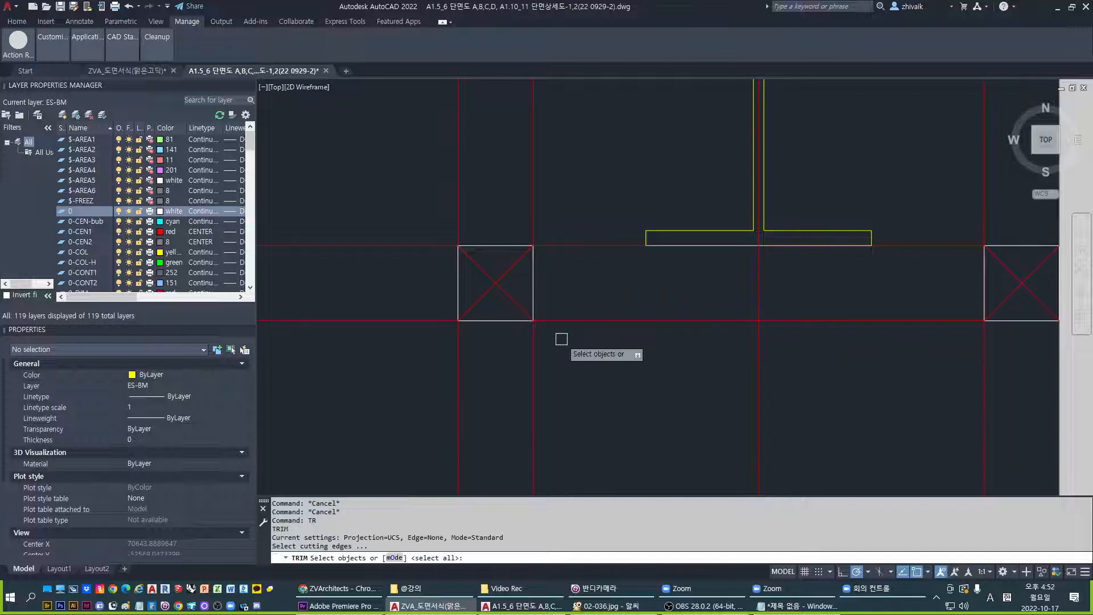
pyautogui.write('o')
pyautogui.press('Return')
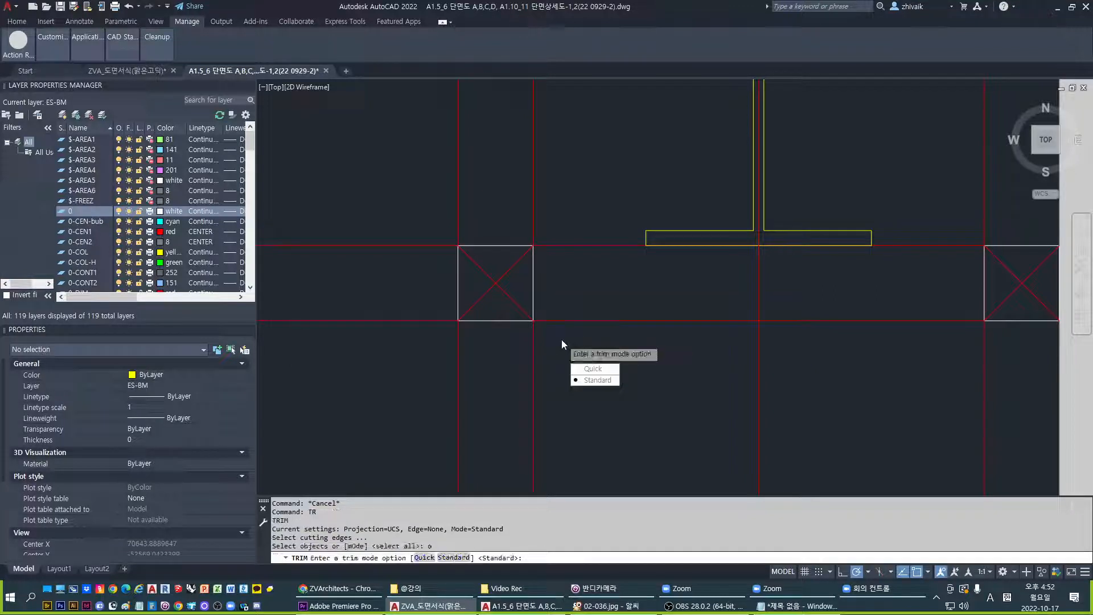
pyautogui.click(593, 368)
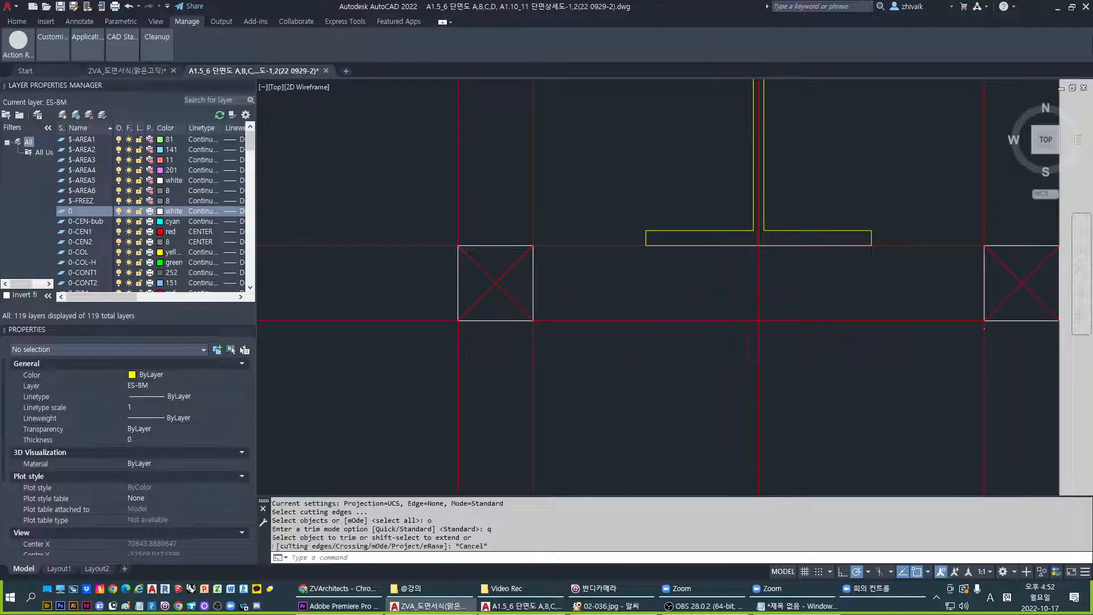
pyautogui.click(715, 321)
pyautogui.press('Escape')
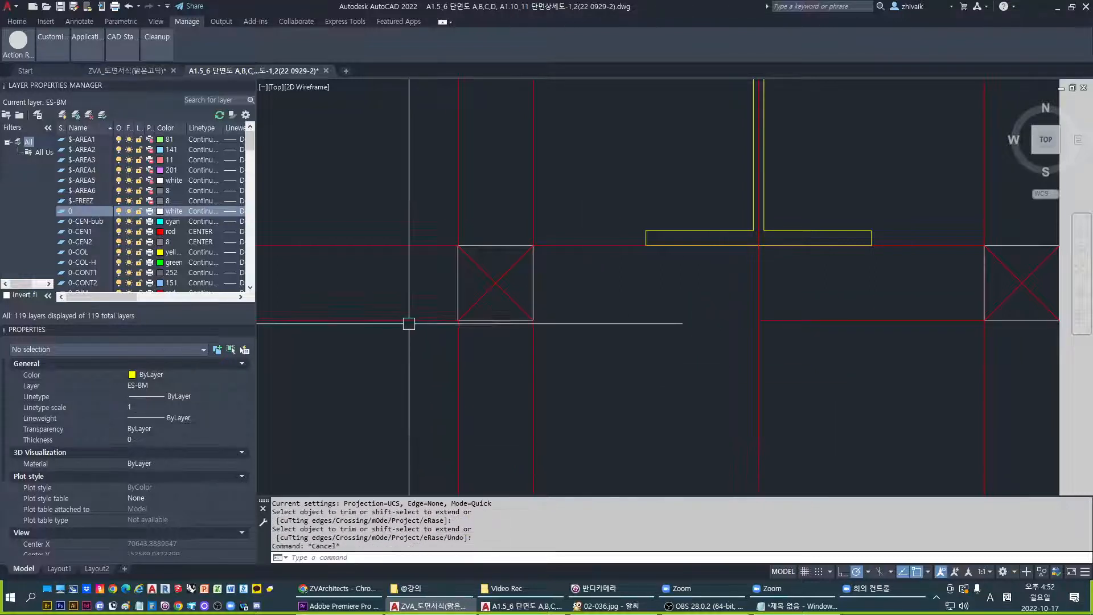
# Step: Select the two horizontal line pieces on either side of the trimmed gap to inspect how the line was split
pyautogui.click(408, 321)
pyautogui.click(859, 321)
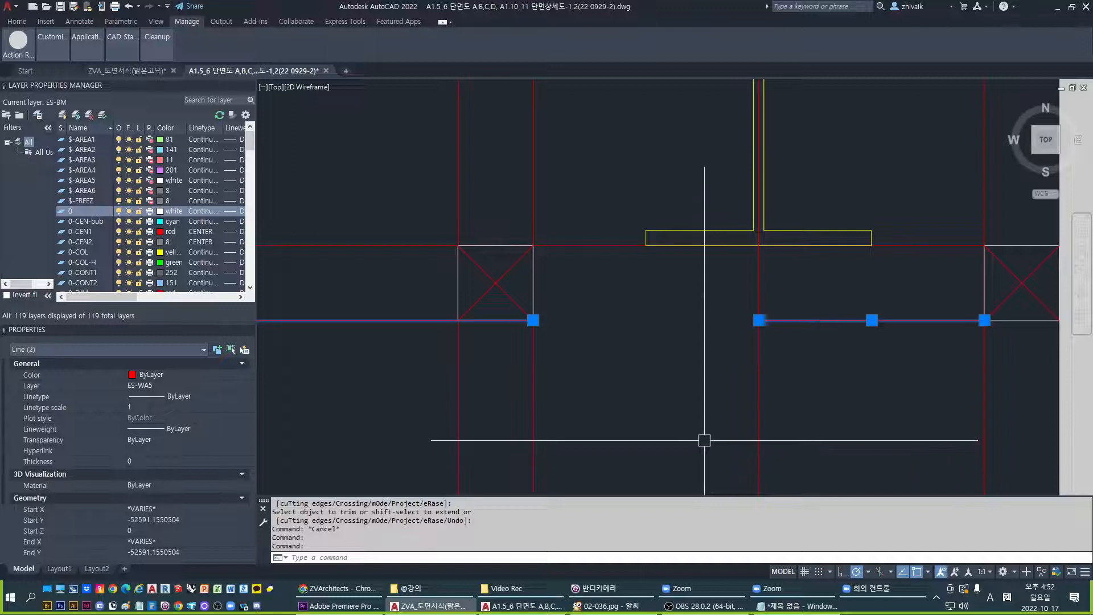
pyautogui.press('Escape')
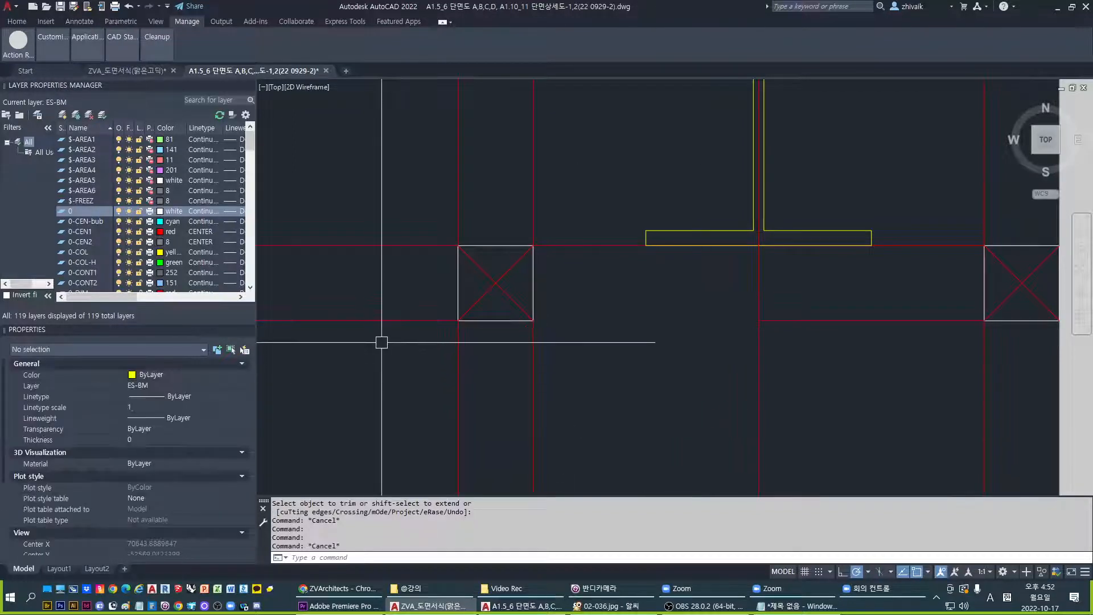
# Step: Erase the horizontal line piece left of the trimmed gap and check the piece to its right by selecting it
pyautogui.click(383, 321)
pyautogui.write('e')
pyautogui.press('Return')
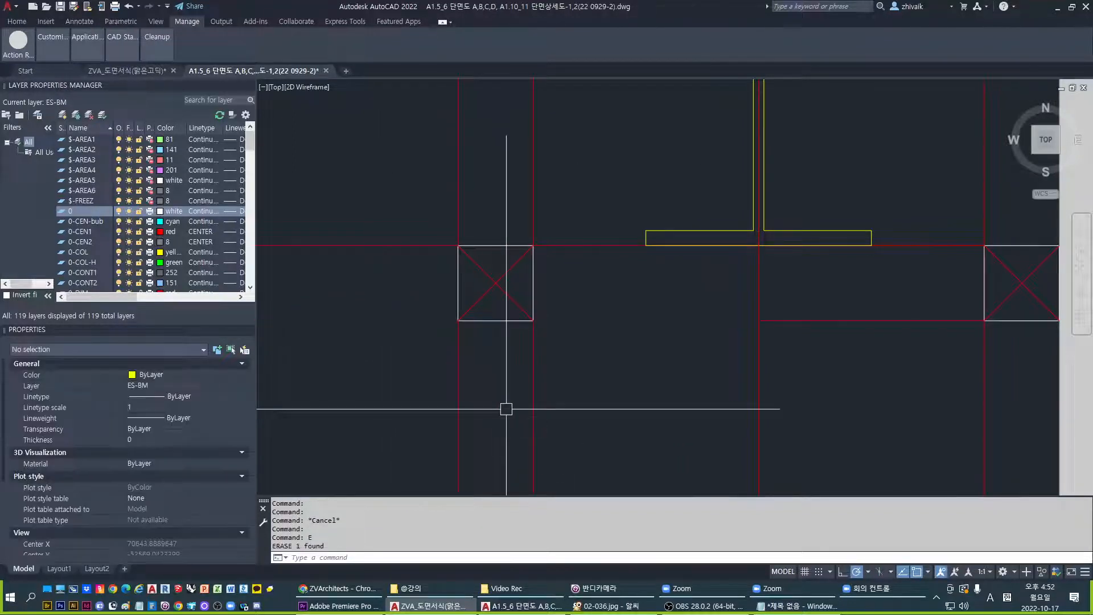
pyautogui.press('Escape')
pyautogui.click(837, 320)
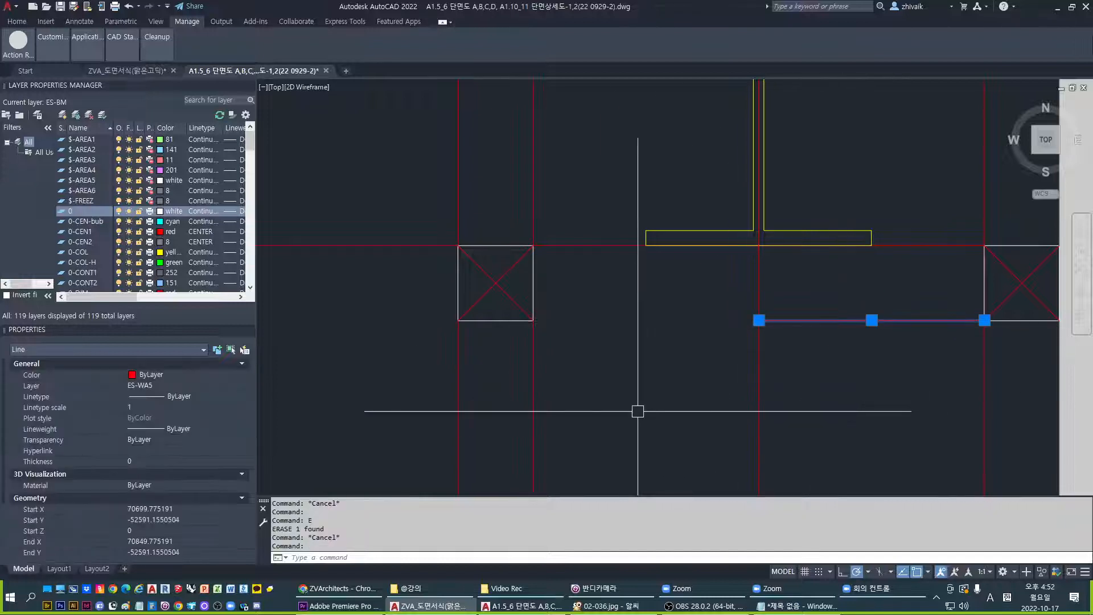
pyautogui.press('Escape')
# Step: Undo the erasure of the line piece and the Quick-mode trim of the horizontal line
pyautogui.write('u')
pyautogui.press('Return')
pyautogui.write('u')
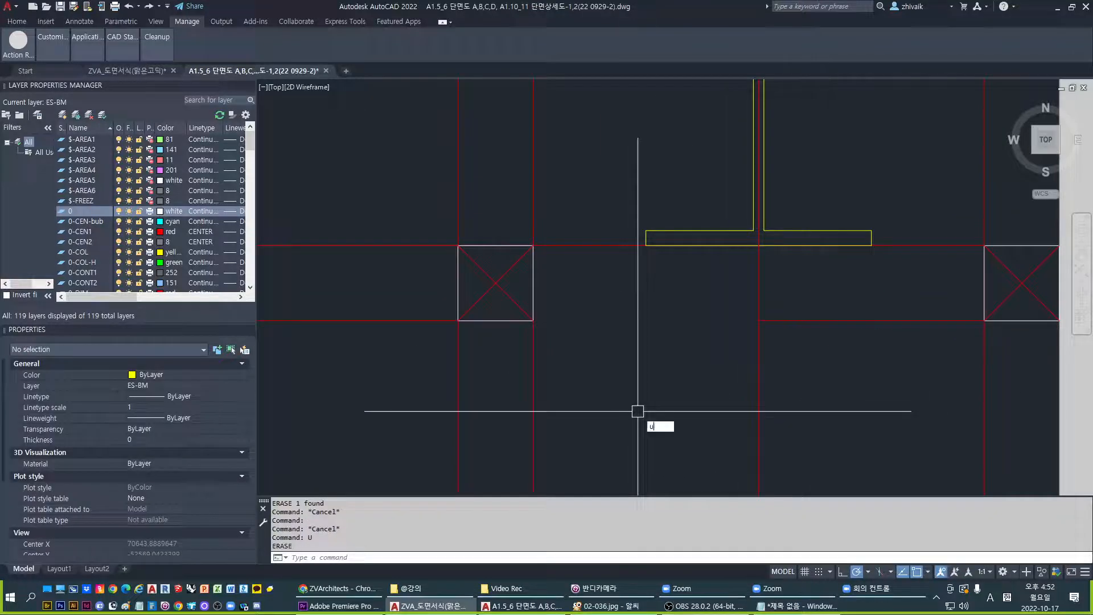
pyautogui.press('Return')
# Step: Set Trim's mode back to Standard and leave the command without trimming anything
pyautogui.write('t')
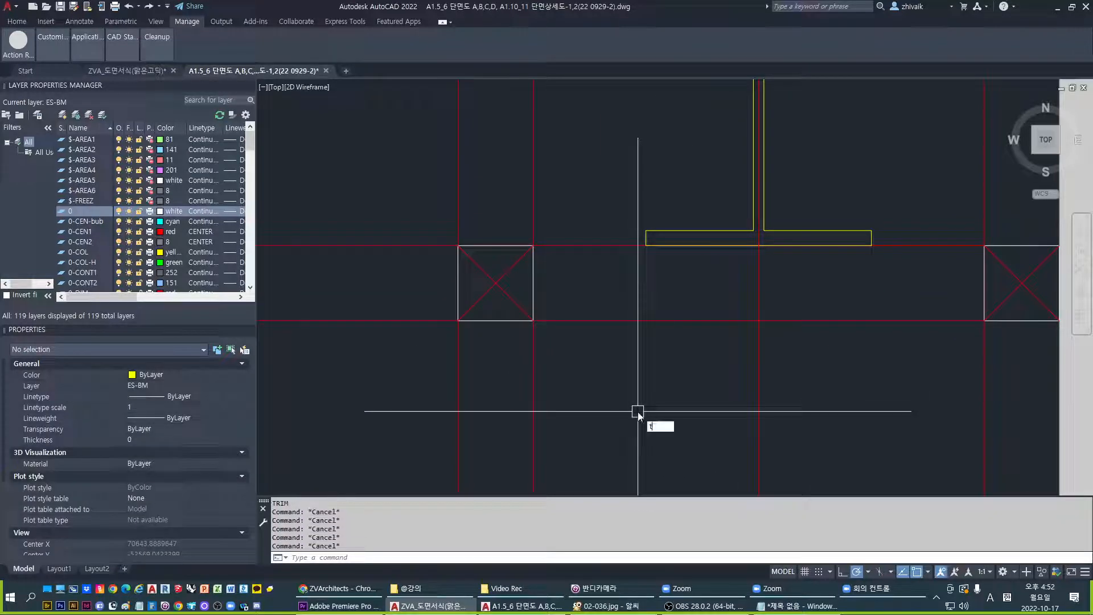
pyautogui.write('r')
pyautogui.press('Return')
pyautogui.write('o')
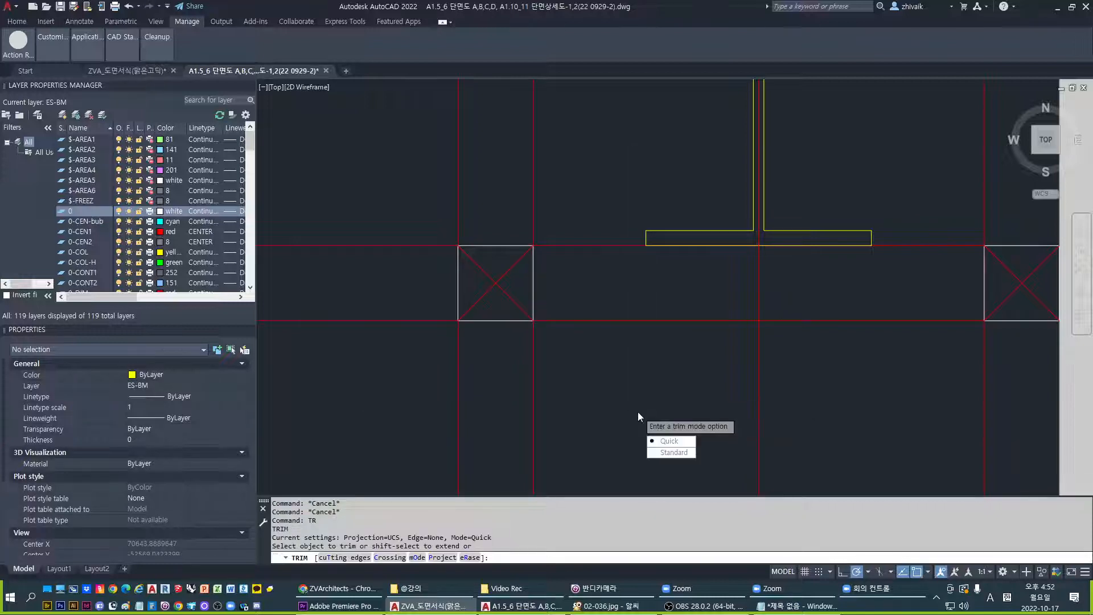
pyautogui.press('Return')
pyautogui.write('s')
pyautogui.press('Return')
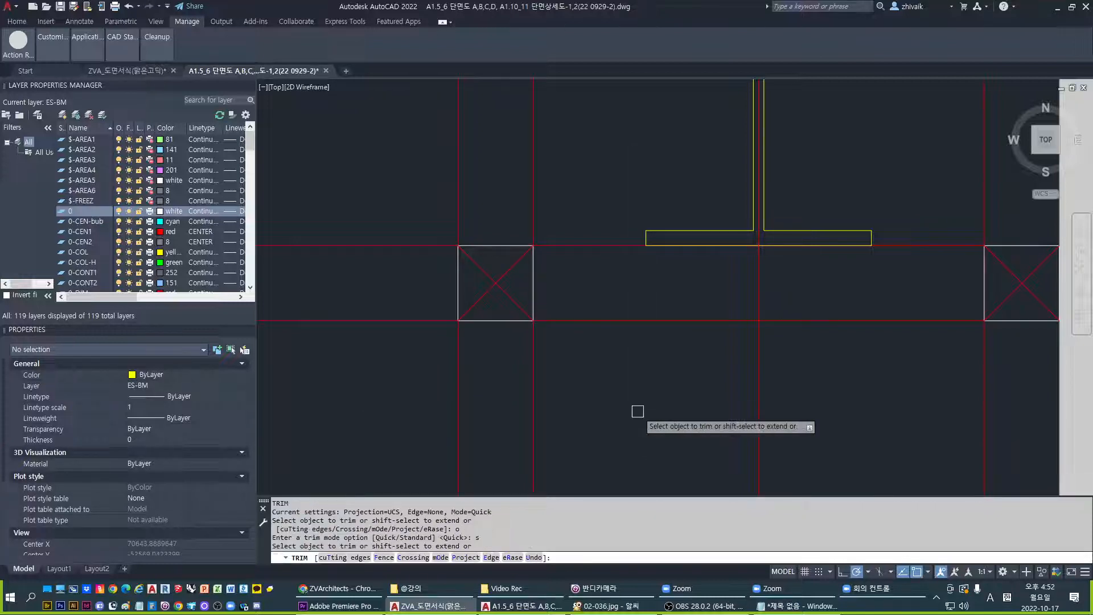
pyautogui.press('Escape')
pyautogui.press('Escape')
pyautogui.press('Escape')
pyautogui.press('Escape')
pyautogui.press('Escape')
# Step: Trim away the horizontal line left of the vertical red centerline again, with only that centerline as the cutting edge
pyautogui.write('tr')
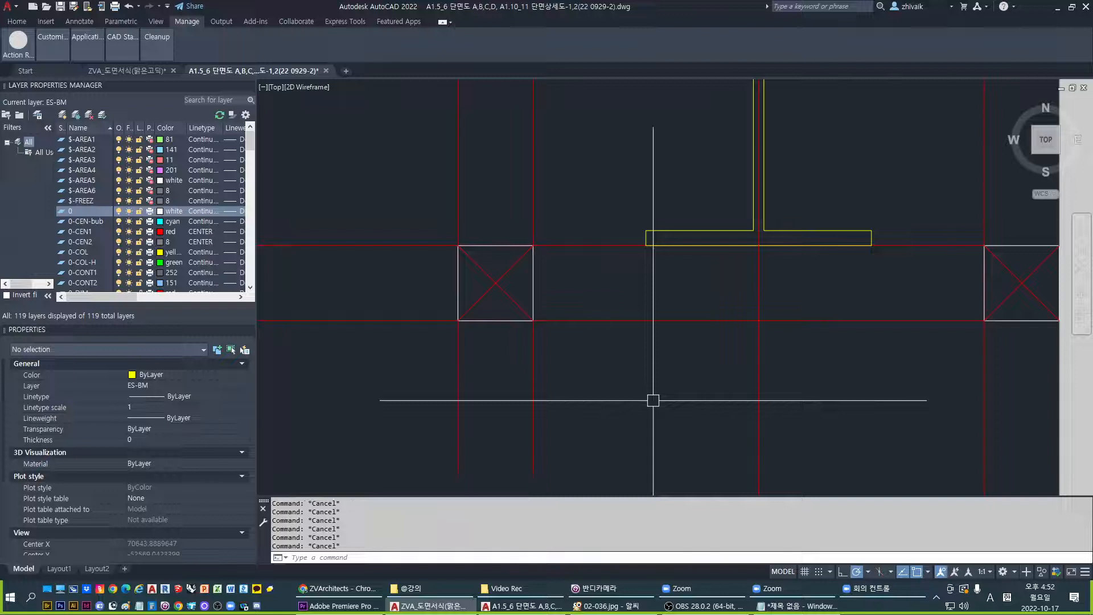
pyautogui.press('Return')
pyautogui.click(752, 307)
pyautogui.press('Return')
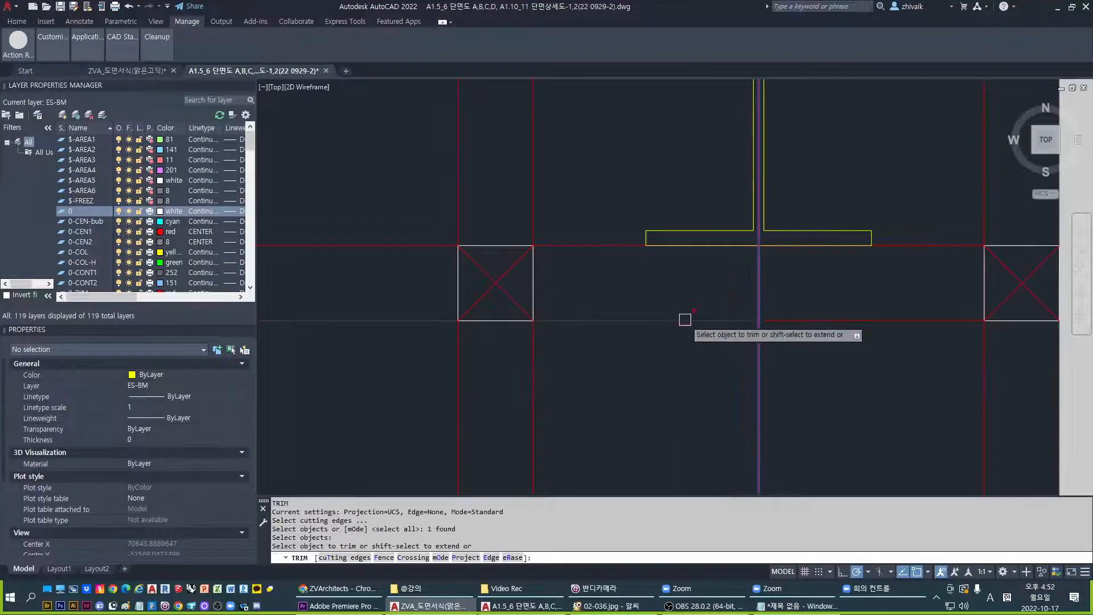
pyautogui.click(684, 319)
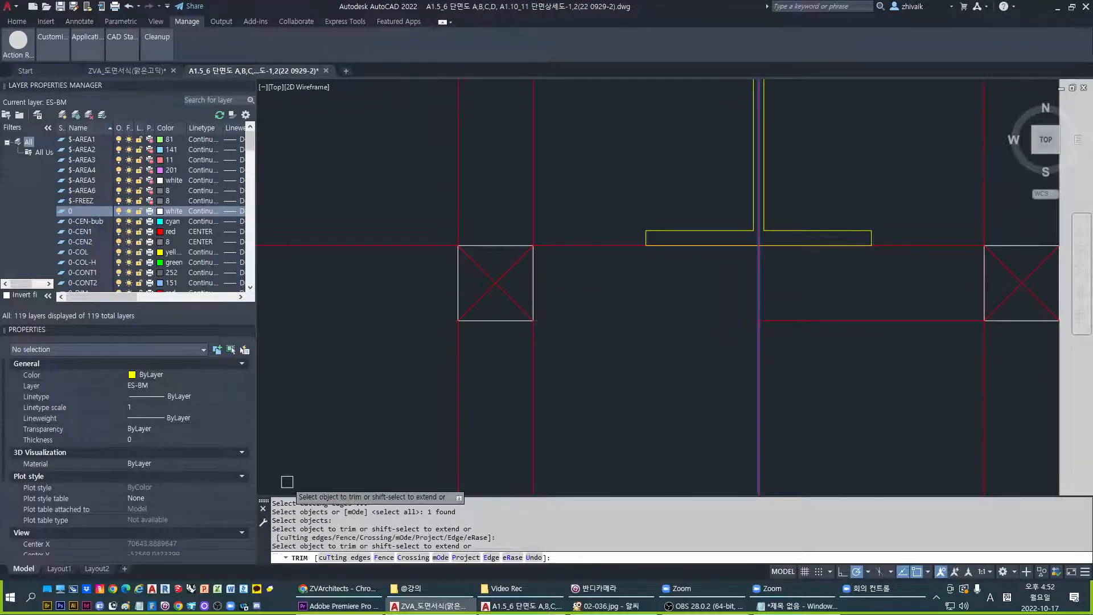
pyautogui.press('Escape')
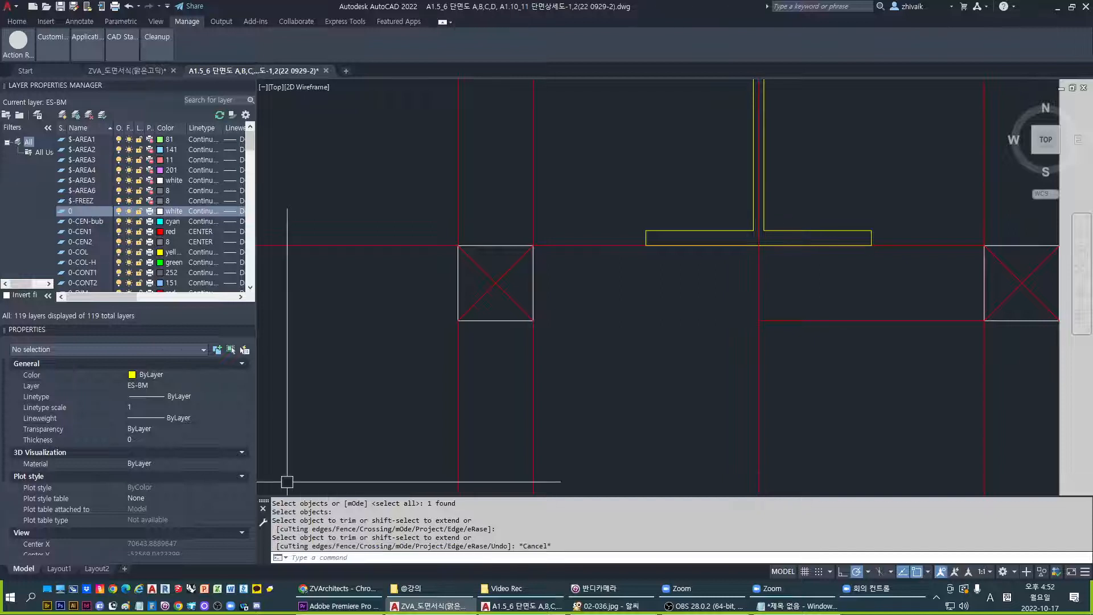
# Step: Undo the trim made with the single vertical cutting edge
pyautogui.write('u')
pyautogui.press('Return')
pyautogui.press('Escape')
pyautogui.press('Escape')
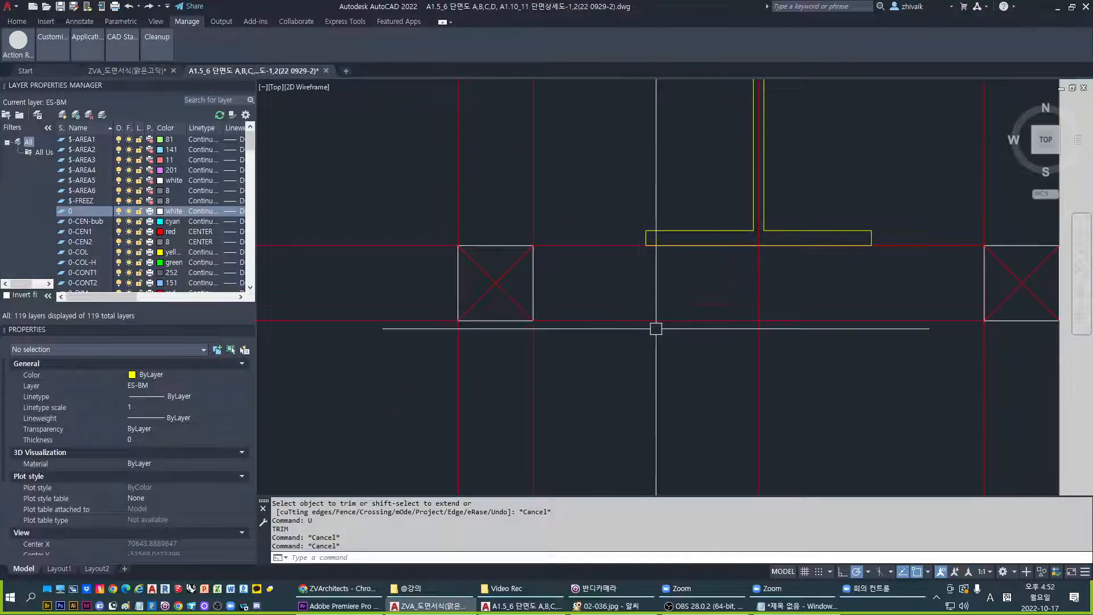
# Step: Trim the horizontal line between the I-beam's centerline and the vertical line at the crossed square, using both as cutting edges in Standard mode
pyautogui.moveTo(689, 384); pyautogui.dragTo(685, 359, button='middle')
pyautogui.press('Escape')
pyautogui.press('Escape')
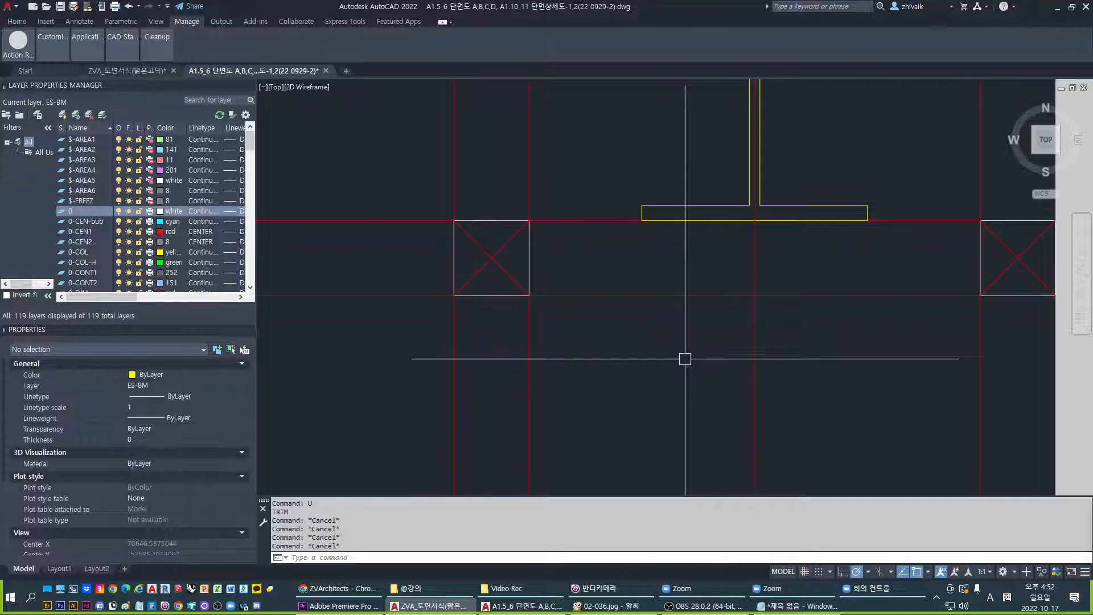
pyautogui.press('Escape')
pyautogui.press('Escape')
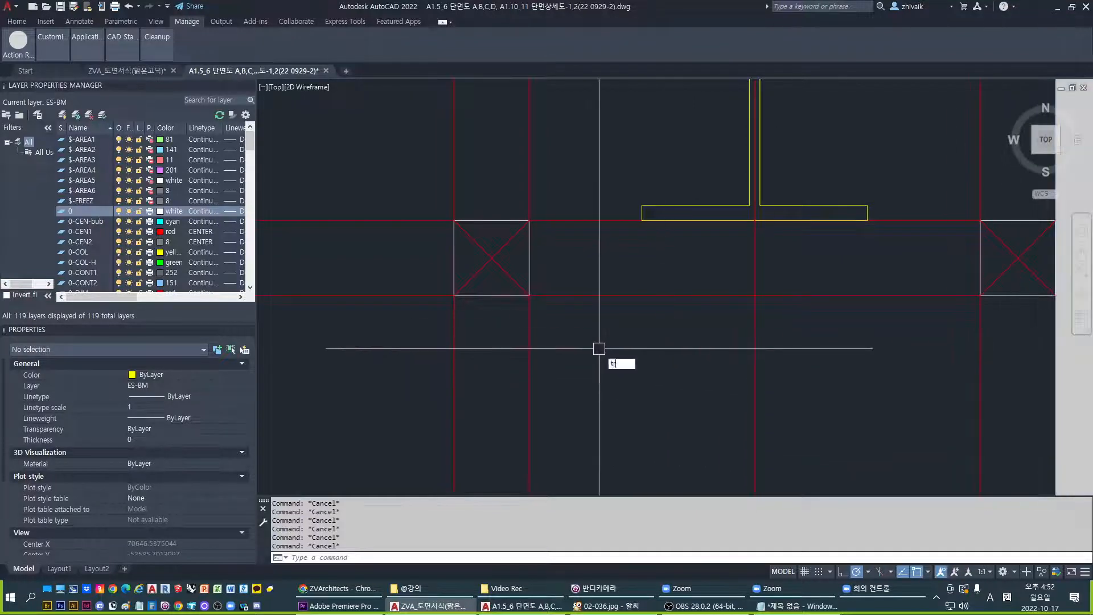
pyautogui.press('Return')
pyautogui.click(756, 337)
pyautogui.click(527, 357)
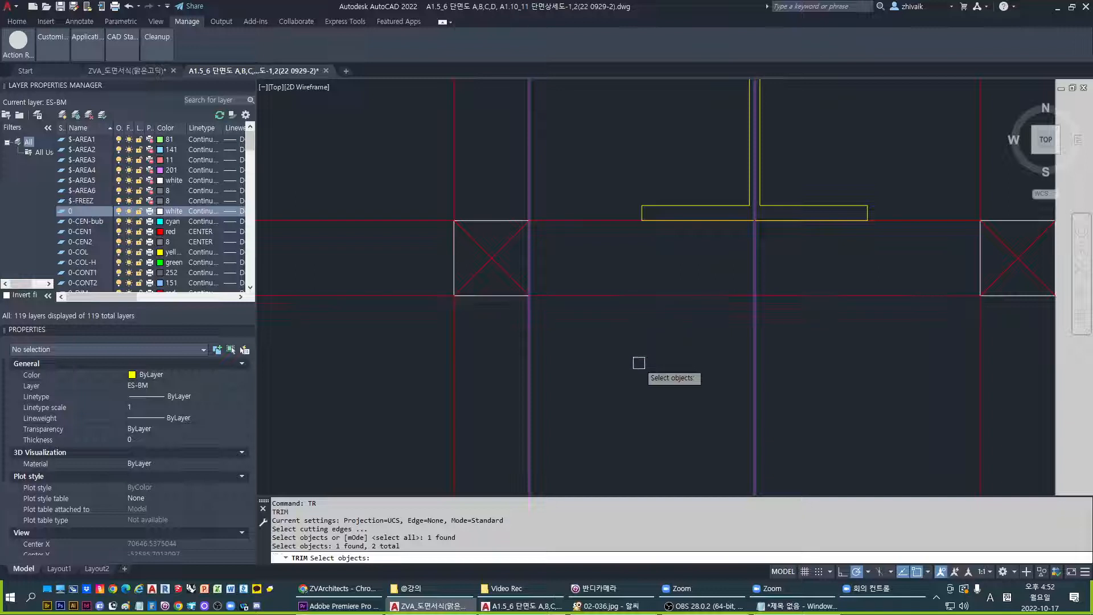
pyautogui.press('Return')
pyautogui.click(655, 296)
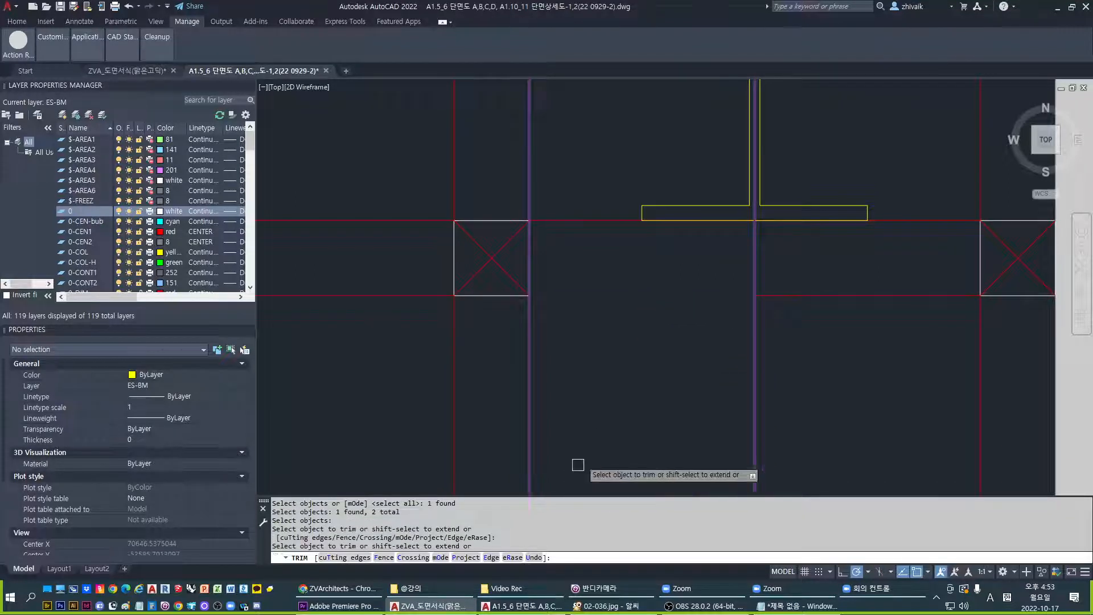
pyautogui.press('Return')
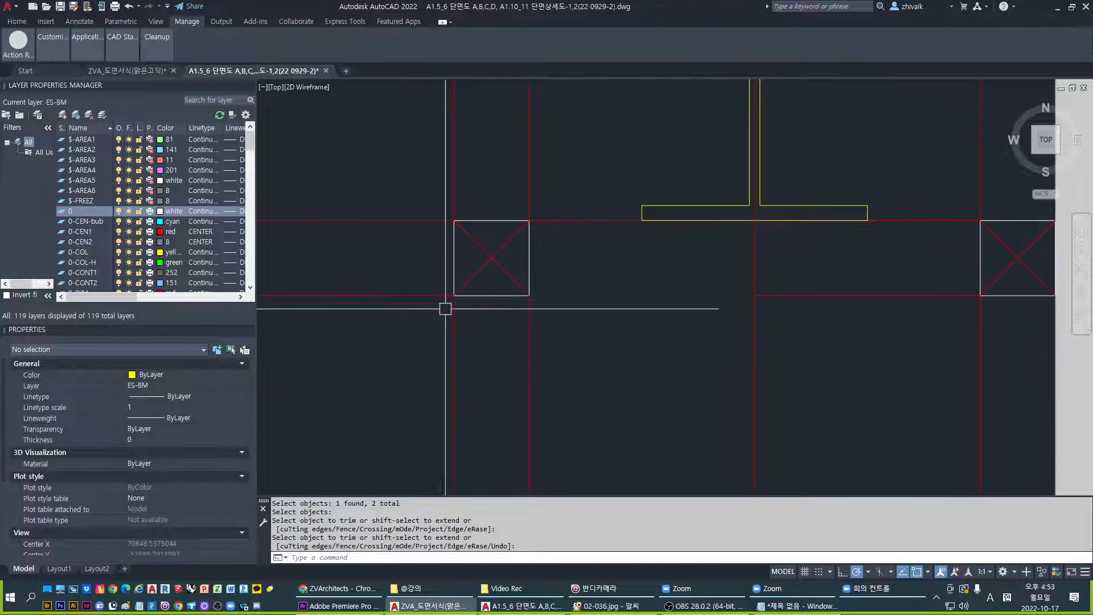
# Step: Undo the trim of the horizontal line made with the two vertical cutting edges
pyautogui.press('Escape')
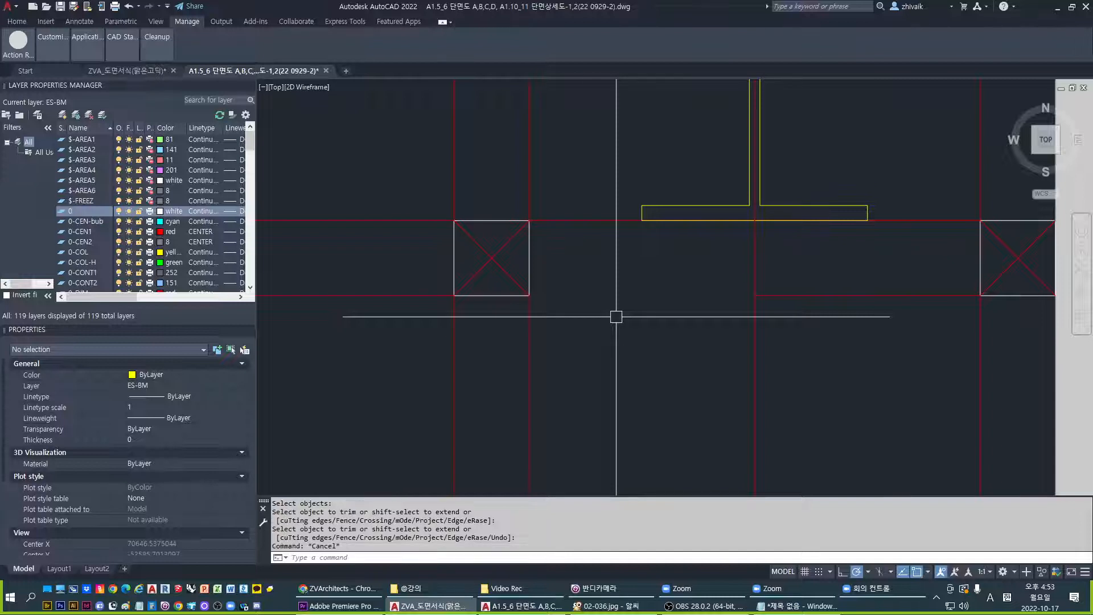
pyautogui.write('u')
pyautogui.press('Return')
pyautogui.press('Escape')
pyautogui.press('Escape')
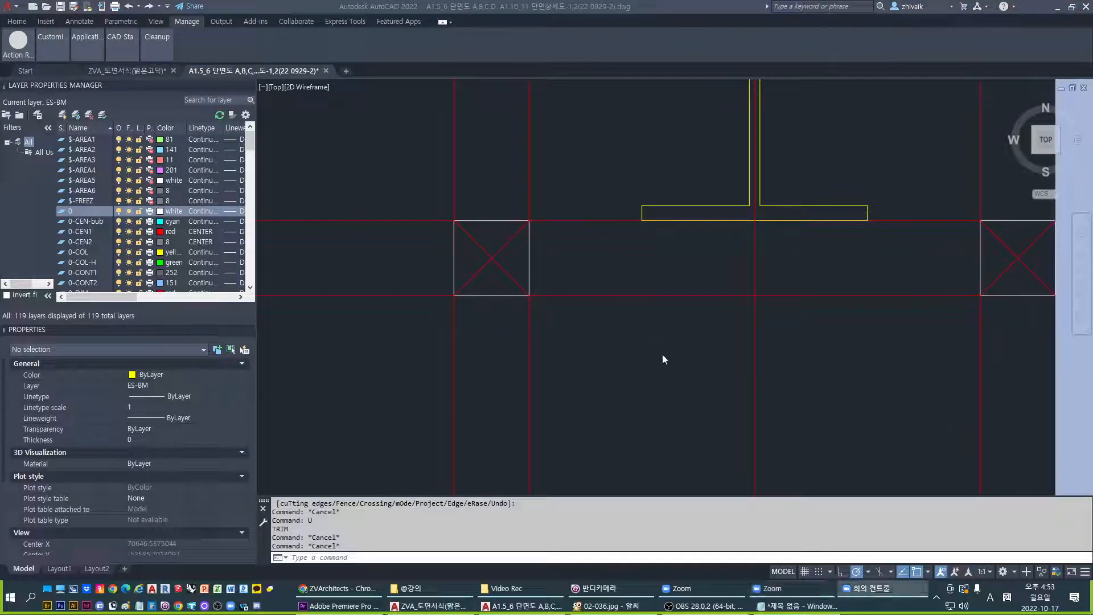
# Step: Look over the upper row of section sheets, from section C (A1.7) back to sections B and A
pyautogui.scroll(-12, 672, 344)
pyautogui.moveTo(690, 354); pyautogui.dragTo(704, 256, button='middle')
pyautogui.scroll(2, 704, 256)
pyautogui.scroll(-4, 704, 256)
pyautogui.moveTo(614, 234)
pyautogui.mouseDown(button='middle')
pyautogui.moveTo(503, 231)
pyautogui.moveTo(742, 265)
pyautogui.mouseUp(button='middle')
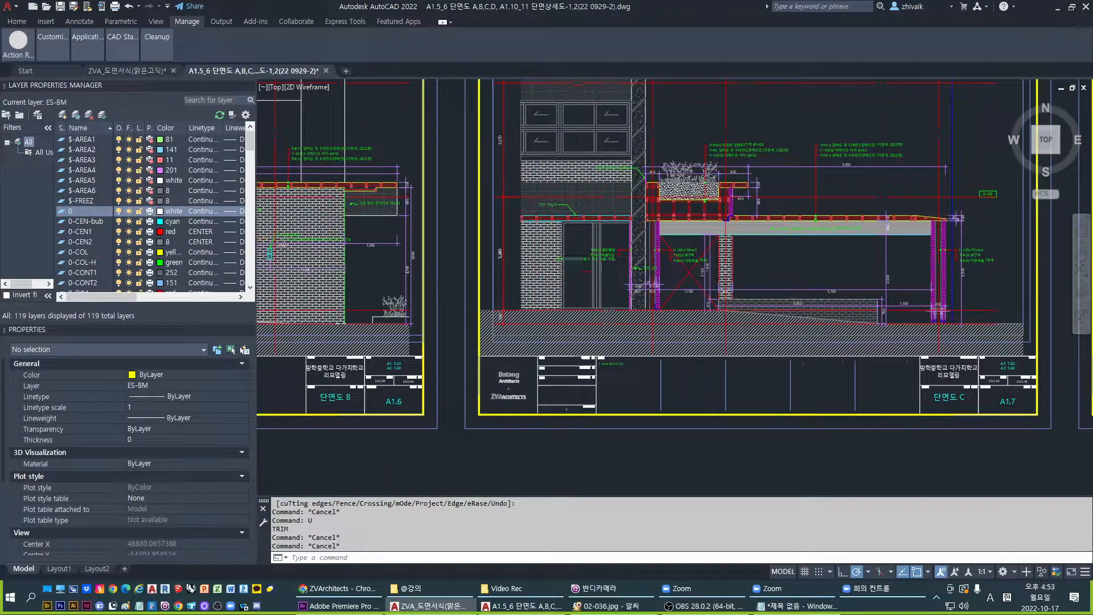
pyautogui.moveTo(580, 270); pyautogui.dragTo(870, 221, button='middle')
pyautogui.moveTo(473, 223); pyautogui.dragTo(755, 315, button='middle')
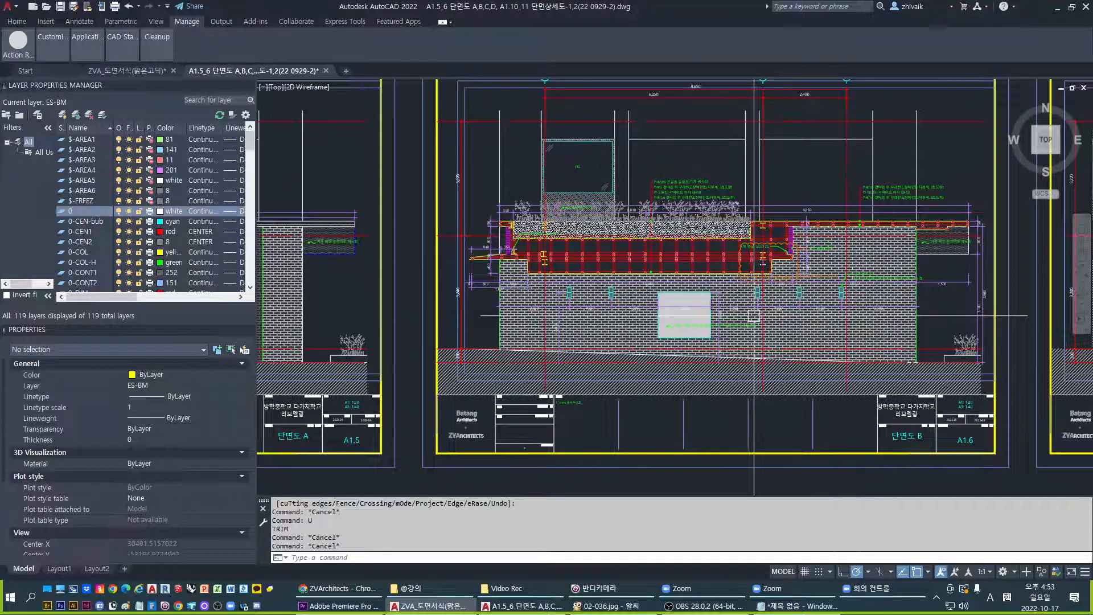
pyautogui.scroll(-4, 513, 313)
pyautogui.moveTo(486, 311); pyautogui.dragTo(592, 240, button='middle')
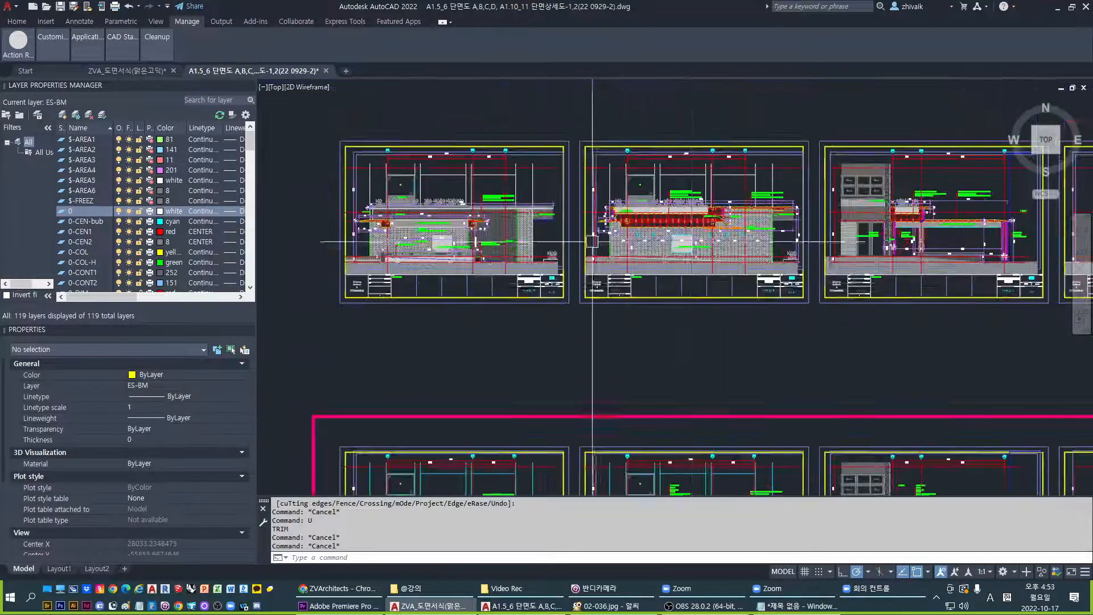
# Step: Examine the row of section sheets inside the magenta frame, including section D on sheet A1.8
pyautogui.moveTo(794, 251); pyautogui.dragTo(625, 213, button='middle')
pyautogui.moveTo(757, 358); pyautogui.dragTo(727, 211, button='middle')
pyautogui.moveTo(740, 349); pyautogui.dragTo(636, 333, button='middle')
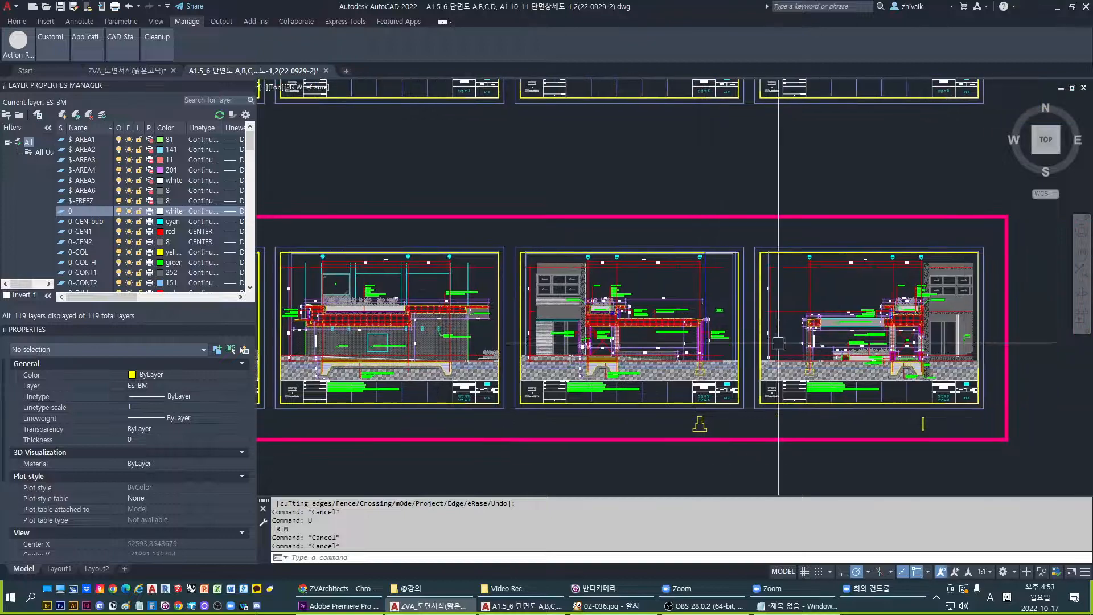
pyautogui.scroll(2, 907, 348)
pyautogui.scroll(3, 897, 348)
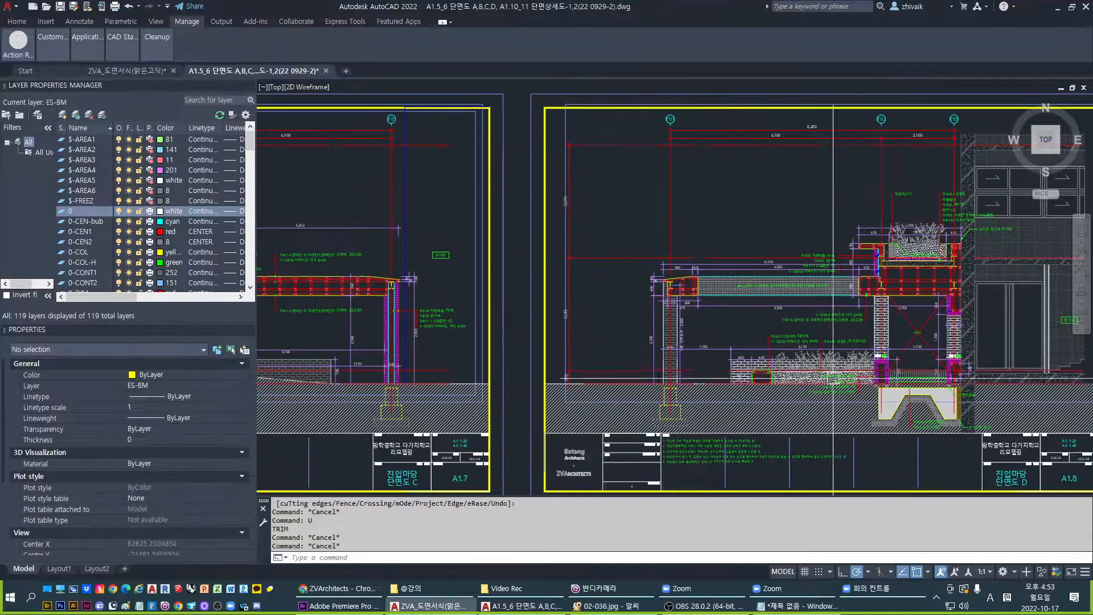
pyautogui.scroll(-3, 857, 381)
pyautogui.moveTo(740, 328); pyautogui.dragTo(993, 314, button='middle')
pyautogui.moveTo(337, 315); pyautogui.dragTo(494, 322, button='middle')
pyautogui.moveTo(586, 321); pyautogui.dragTo(857, 311, button='middle')
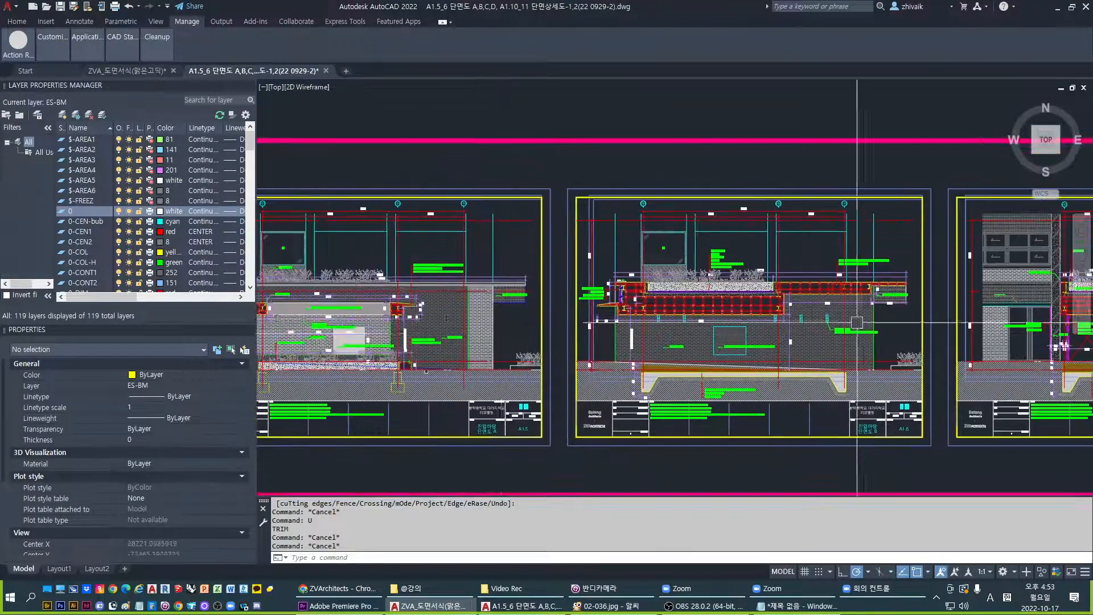
# Step: Examine section D on sheet A1.8 in the upper row, around its beam, columns and planter
pyautogui.moveTo(669, 271); pyautogui.dragTo(618, 356, button='middle')
pyautogui.moveTo(851, 218); pyautogui.dragTo(586, 366, button='middle')
pyautogui.moveTo(875, 285); pyautogui.dragTo(594, 374, button='middle')
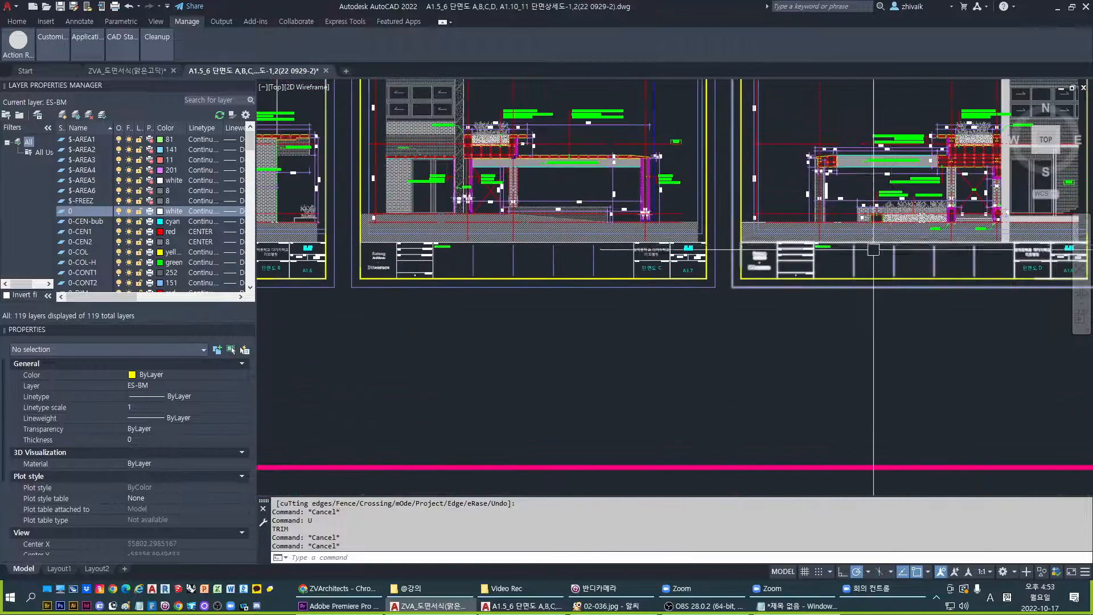
pyautogui.moveTo(842, 259); pyautogui.dragTo(639, 307, button='middle')
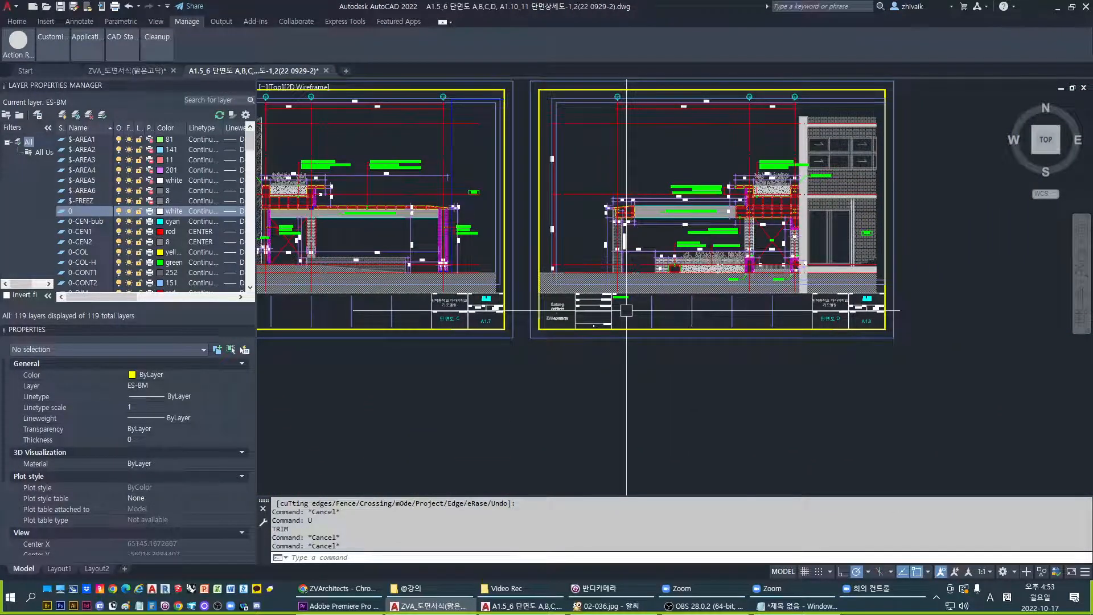
pyautogui.scroll(5, 786, 222)
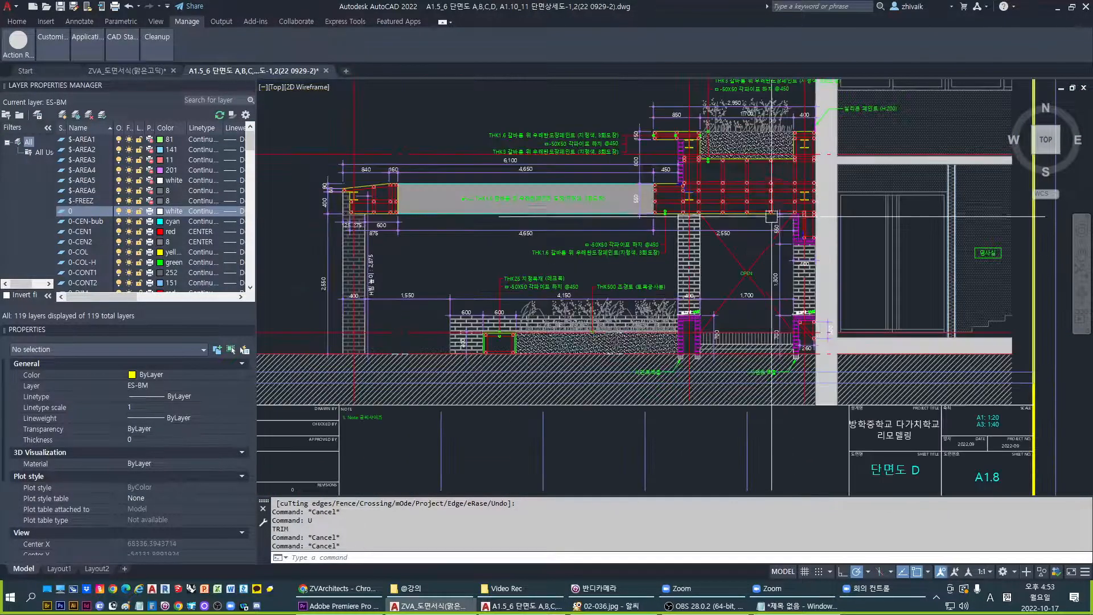
pyautogui.moveTo(694, 250)
pyautogui.mouseDown(button='middle')
pyautogui.moveTo(716, 291)
pyautogui.moveTo(854, 287)
pyautogui.moveTo(890, 306)
pyautogui.mouseUp(button='middle')
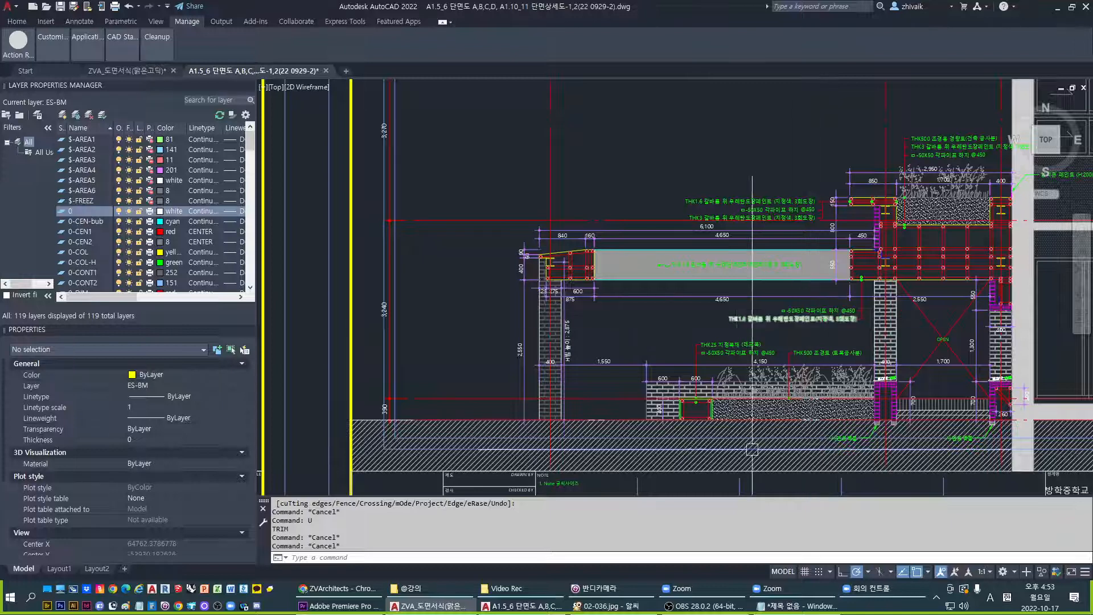
# Step: Switch to the ZVA_도면서식(맑은고딕) drawing and erase all four polylines
pyautogui.click(127, 70)
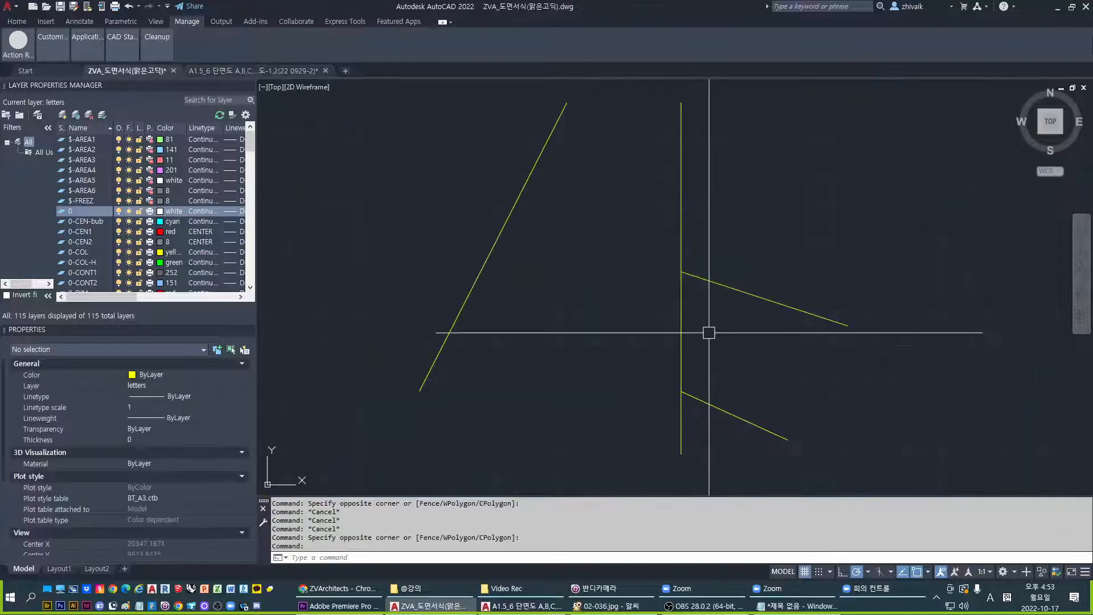
pyautogui.press('Escape')
pyautogui.click(828, 424)
pyautogui.click(425, 172)
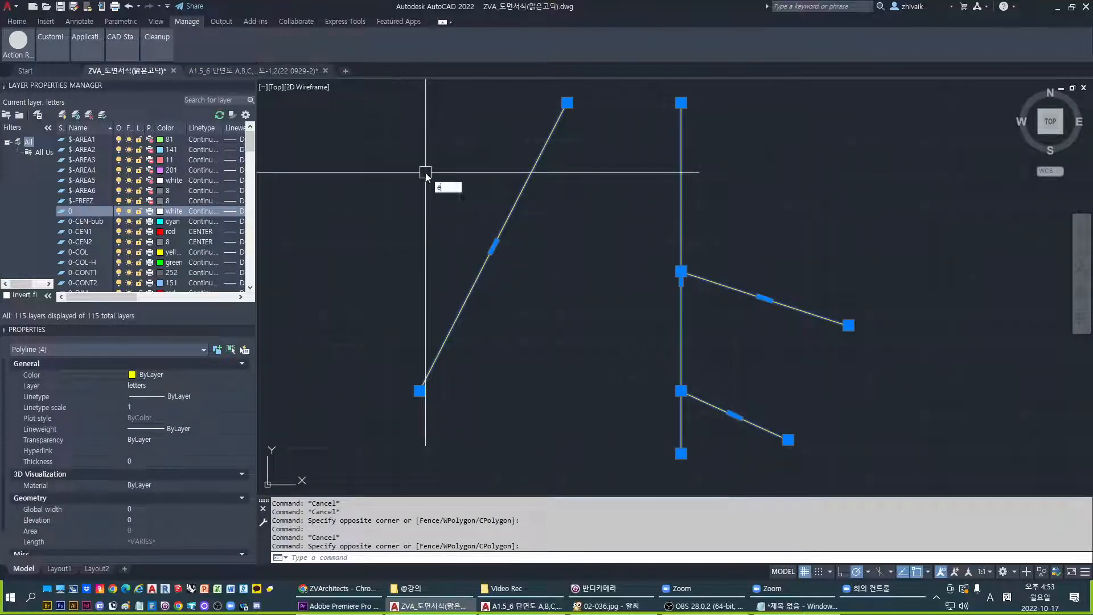
pyautogui.press('Return')
pyautogui.press('Escape')
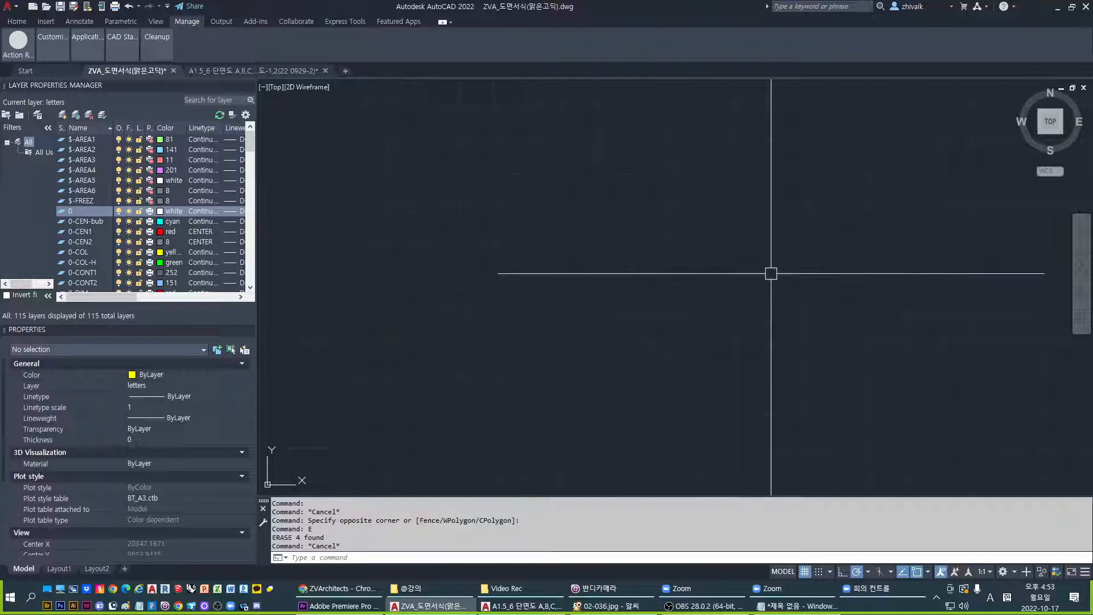
pyautogui.press('Escape')
pyautogui.press('Escape')
pyautogui.press('Escape')
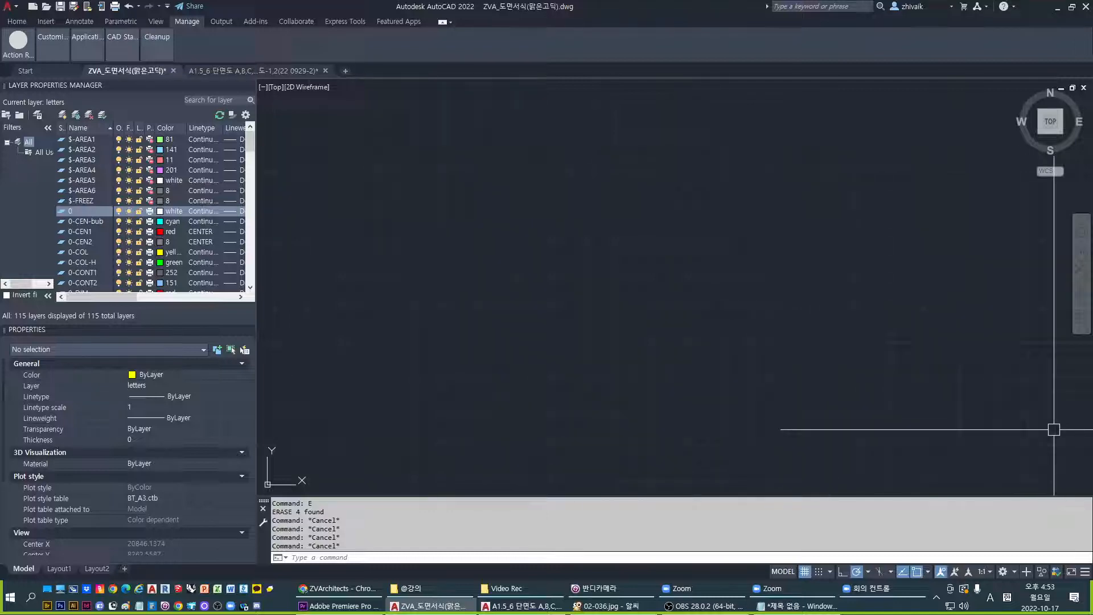
pyautogui.click(506, 589)
pyautogui.click(506, 589)
pyautogui.click(431, 588)
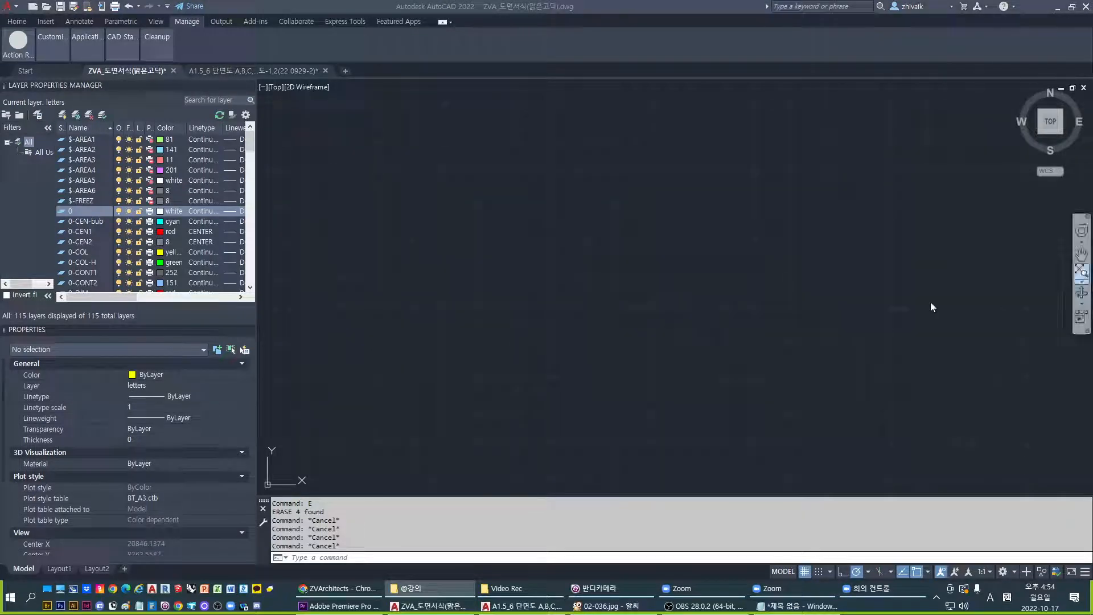
pyautogui.click(837, 327)
# Step: Draw a long diagonal polyline of one segment across the empty drawing area
pyautogui.write('l')
pyautogui.press('Return')
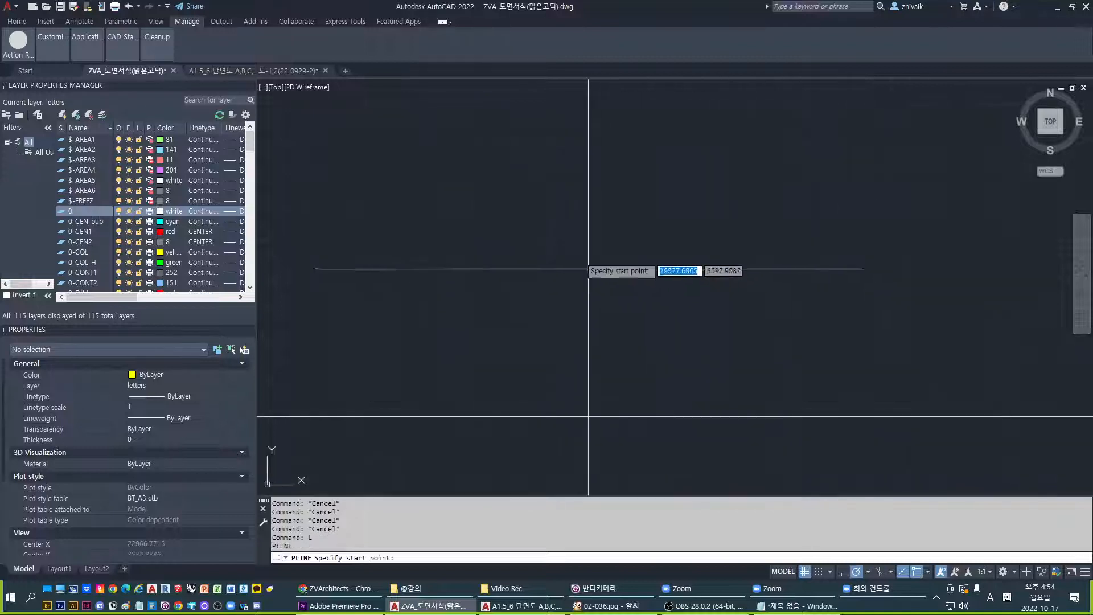
pyautogui.click(588, 269)
pyautogui.click(415, 302)
pyautogui.scroll(3, 415, 302)
pyautogui.press('Return')
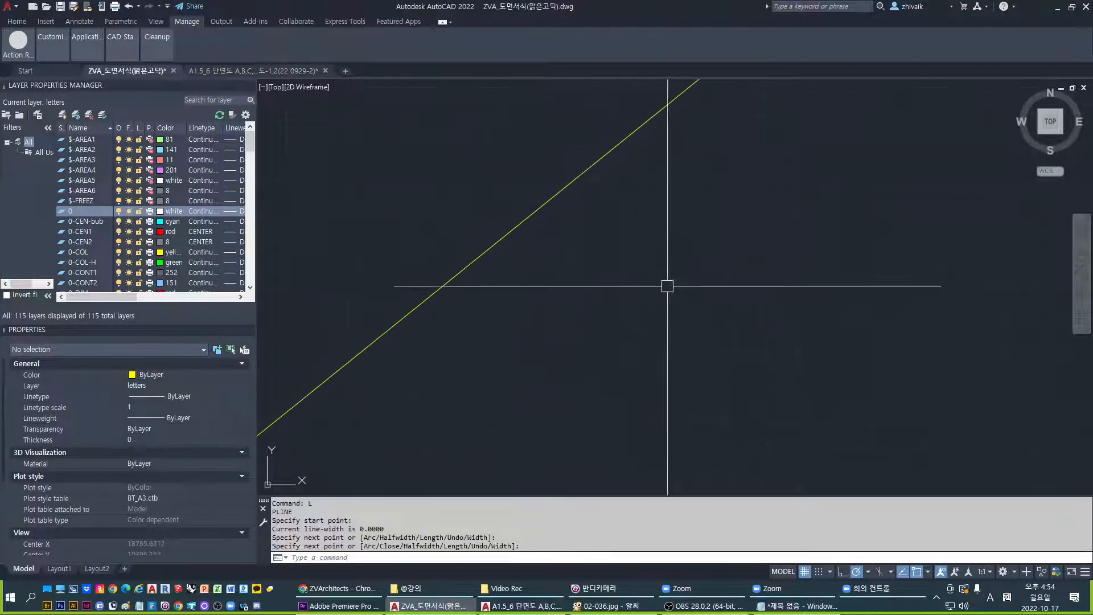
# Step: Draw a shorter polyline to the right of the long diagonal, sloping gently down to the right without touching it
pyautogui.press('space')
pyautogui.click(669, 258)
pyautogui.click(910, 323)
pyautogui.press('Escape')
pyautogui.press('Escape')
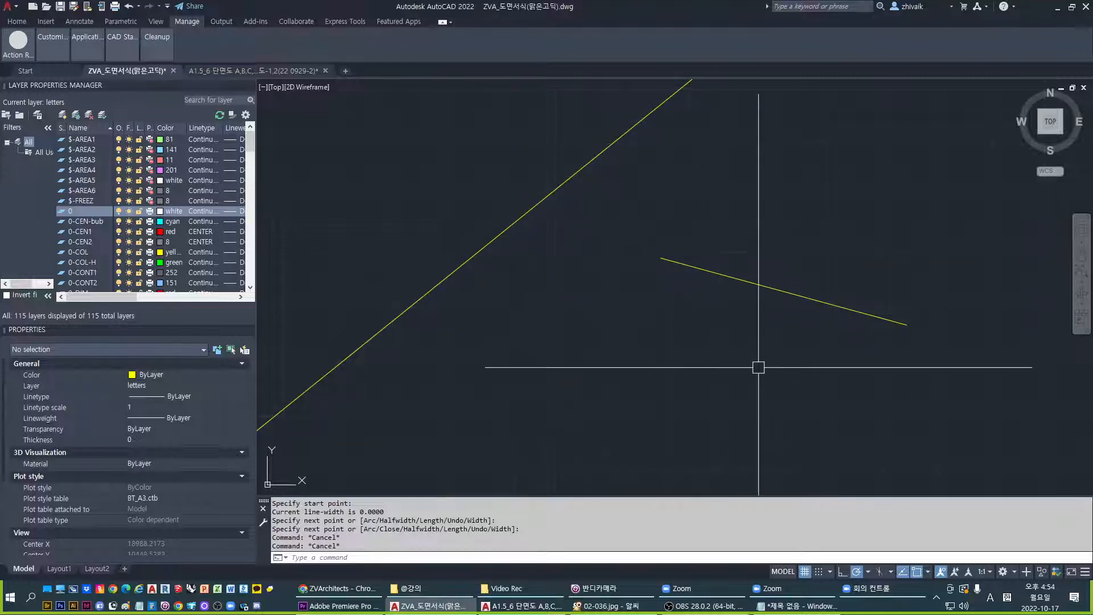
pyautogui.press('Escape')
pyautogui.press('Escape')
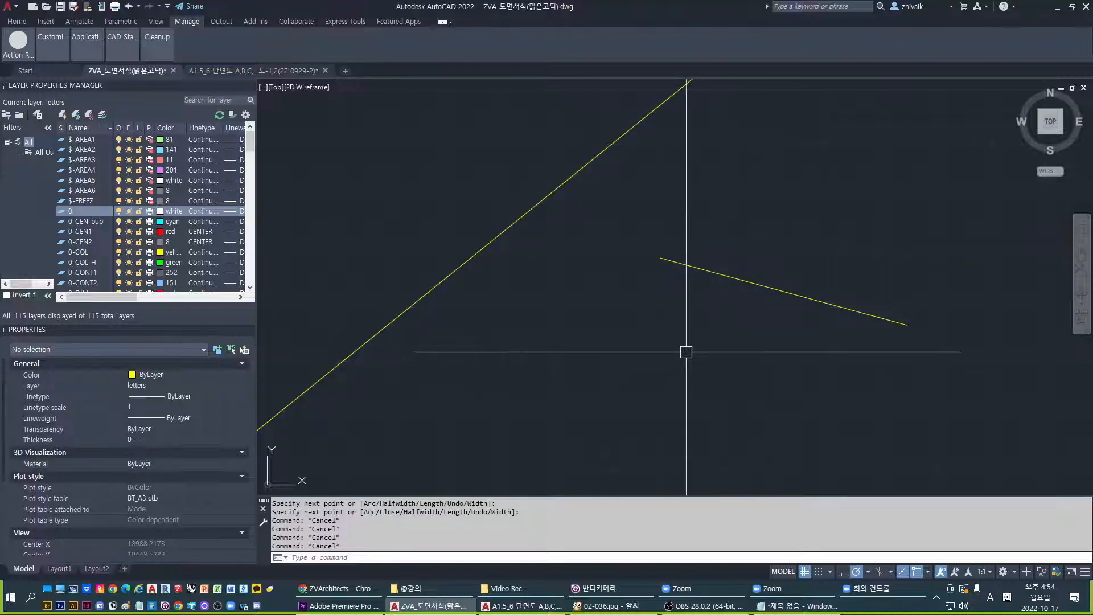
pyautogui.press('Return')
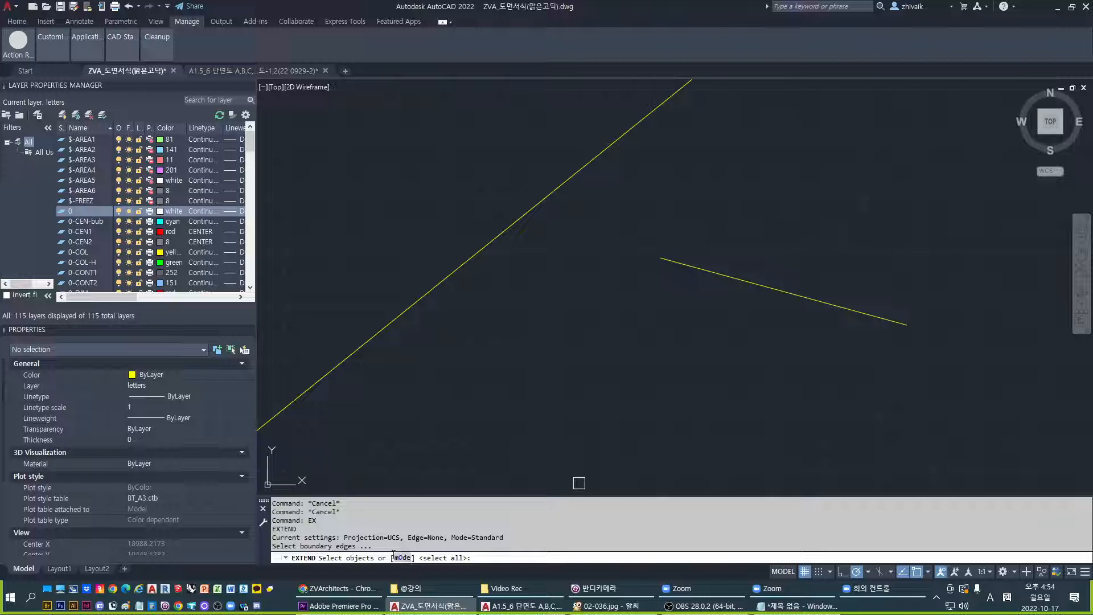
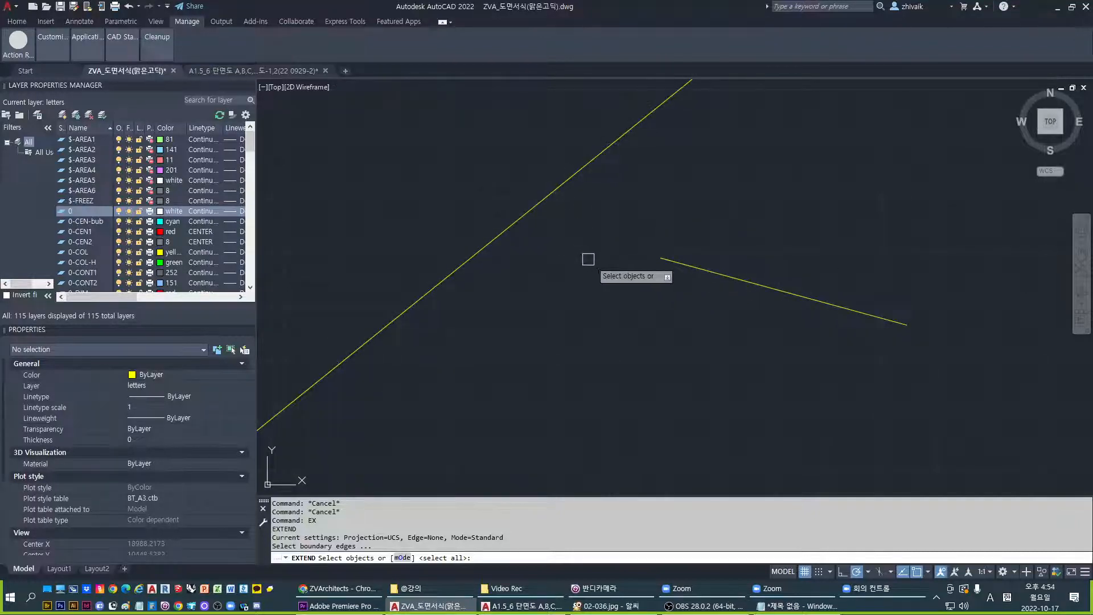
pyautogui.press('Escape')
pyautogui.press('Escape')
pyautogui.press('Escape')
# Step: Draw a steep single-segment polyline that crosses the long diagonal, between it and the short line's near end
pyautogui.write('L')
pyautogui.press('Return')
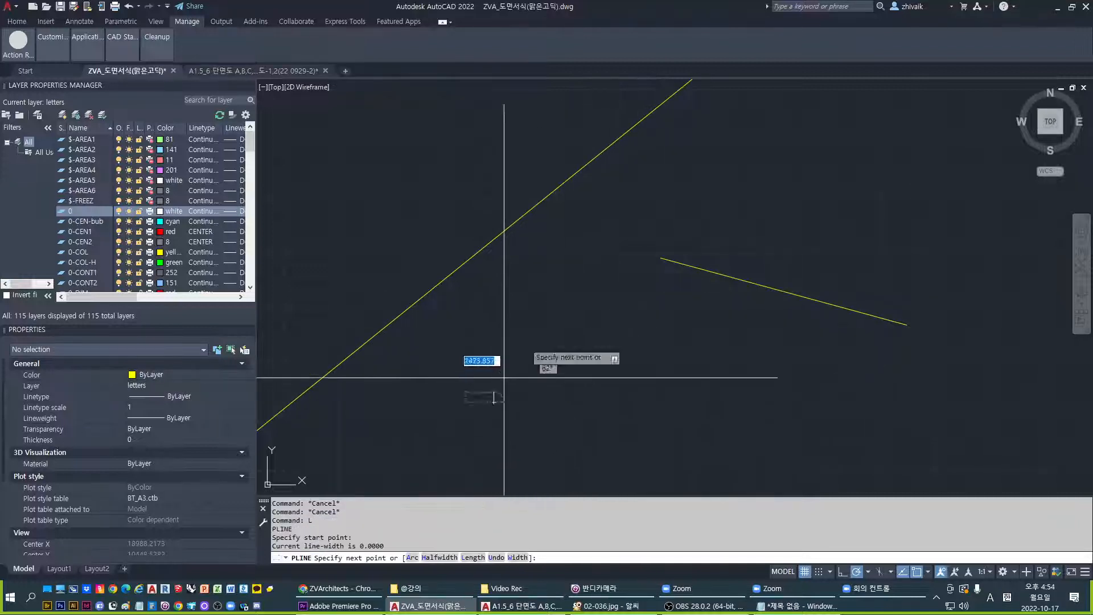
pyautogui.click(493, 402)
pyautogui.click(594, 100)
pyautogui.press('Escape')
pyautogui.press('Escape')
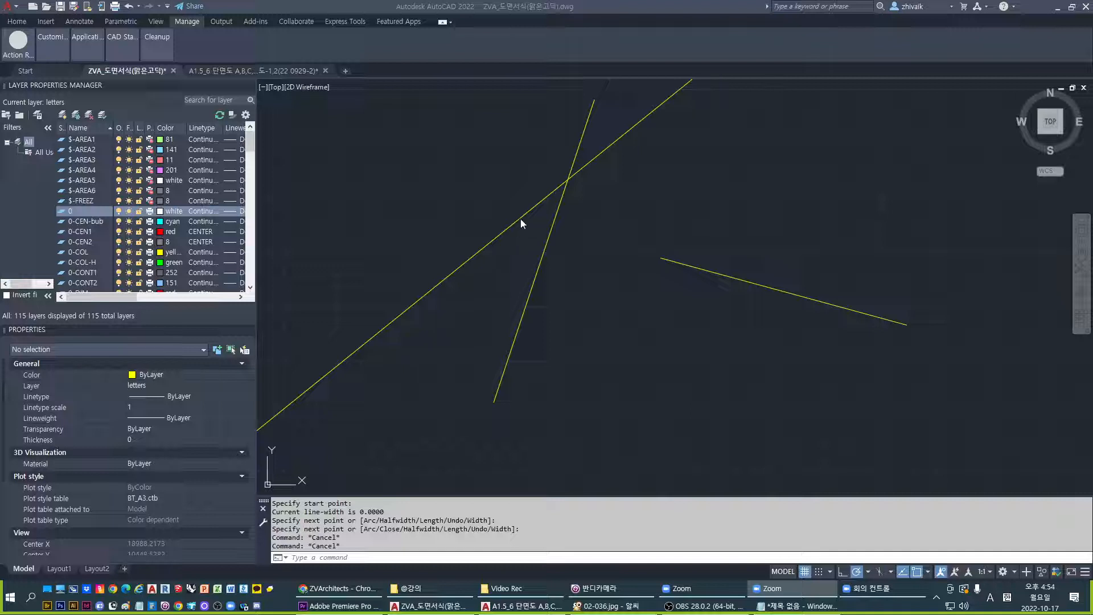
pyautogui.click(606, 280)
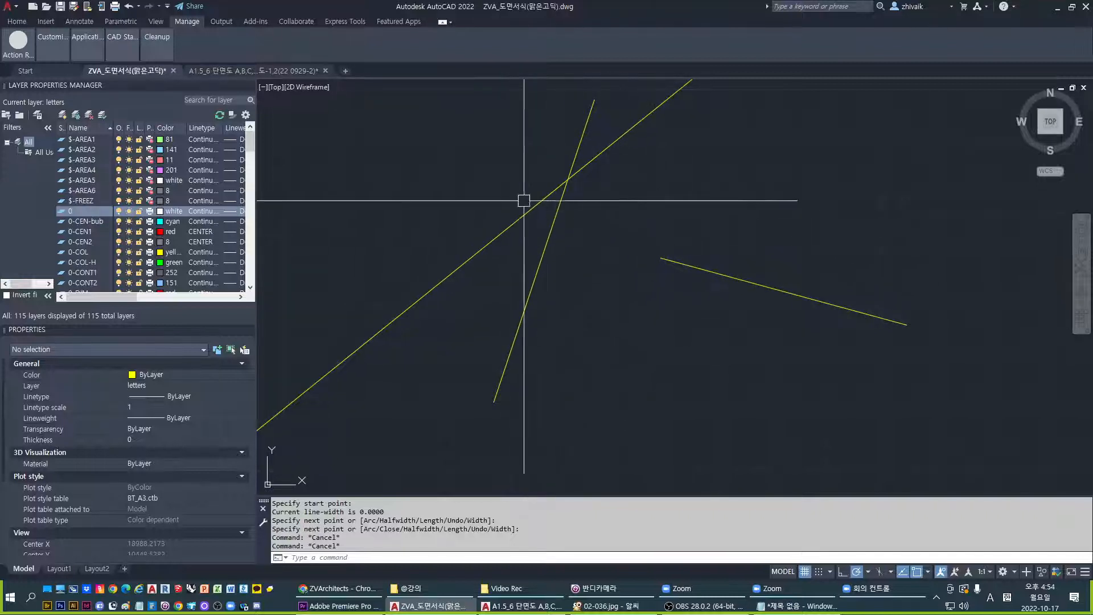
pyautogui.press('Escape')
pyautogui.press('Escape')
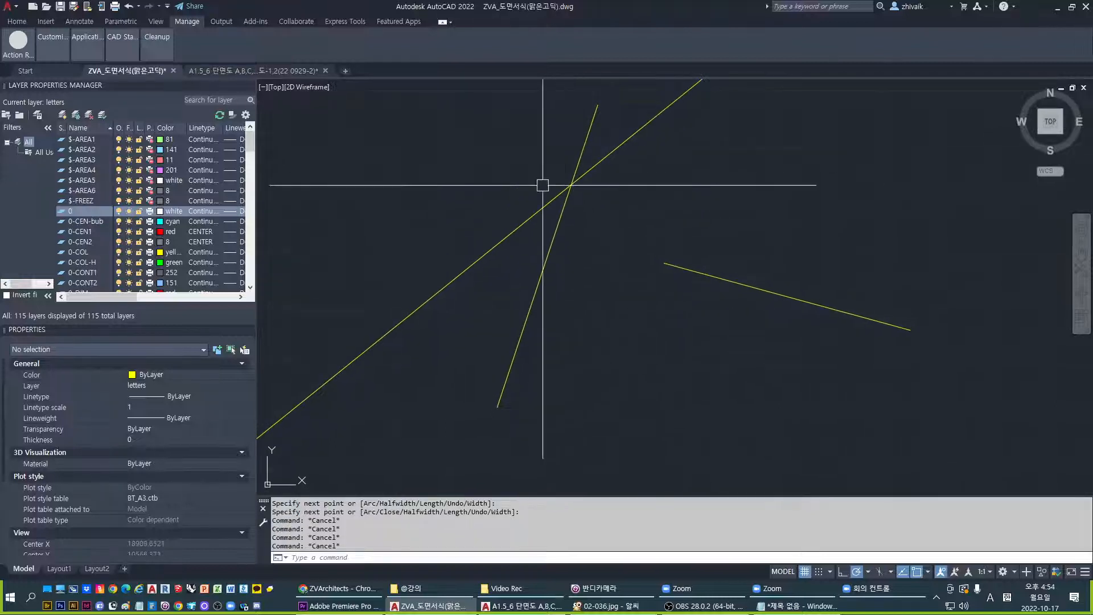
# Step: Extend the short right-hand line past the steep line to the long diagonal, using only the diagonal as boundary edge
pyautogui.moveTo(588, 180); pyautogui.dragTo(679, 208, button='middle')
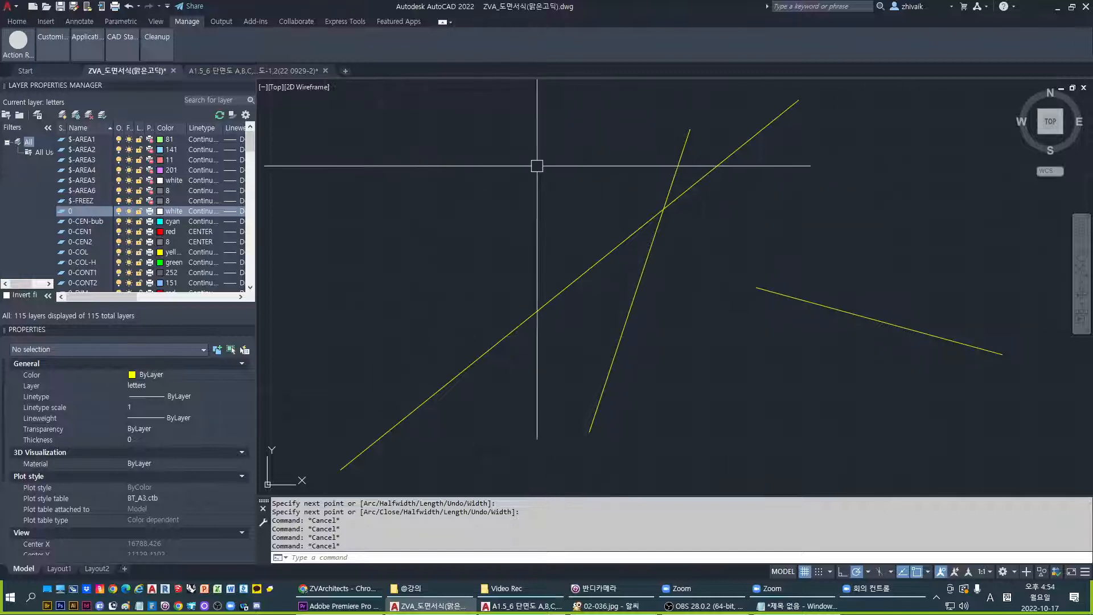
pyautogui.moveTo(705, 292); pyautogui.dragTo(644, 286, button='middle')
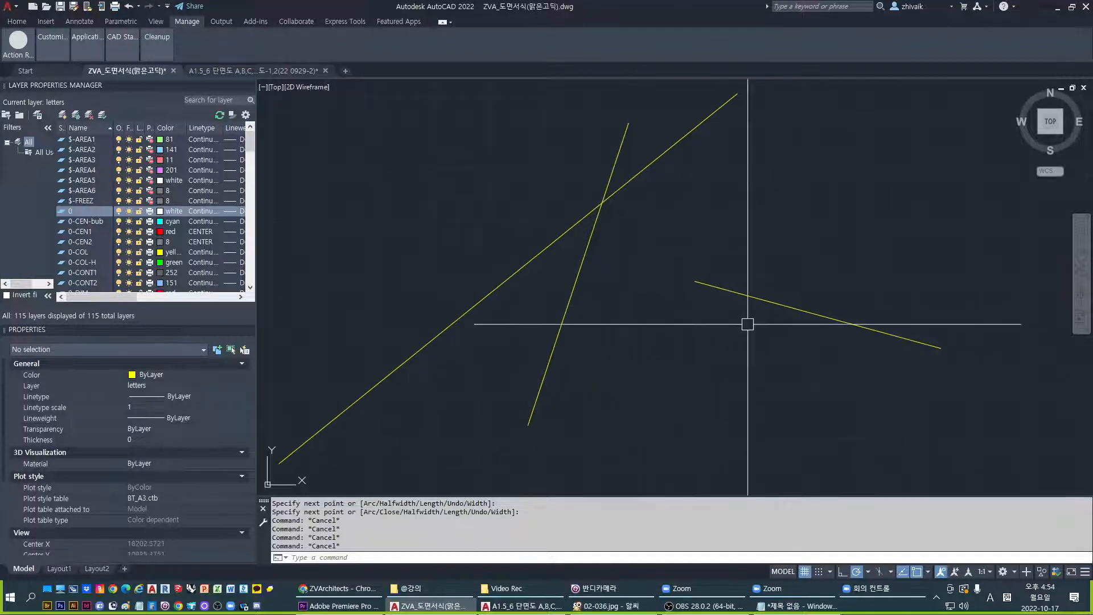
pyautogui.press('Escape')
pyautogui.write('EX')
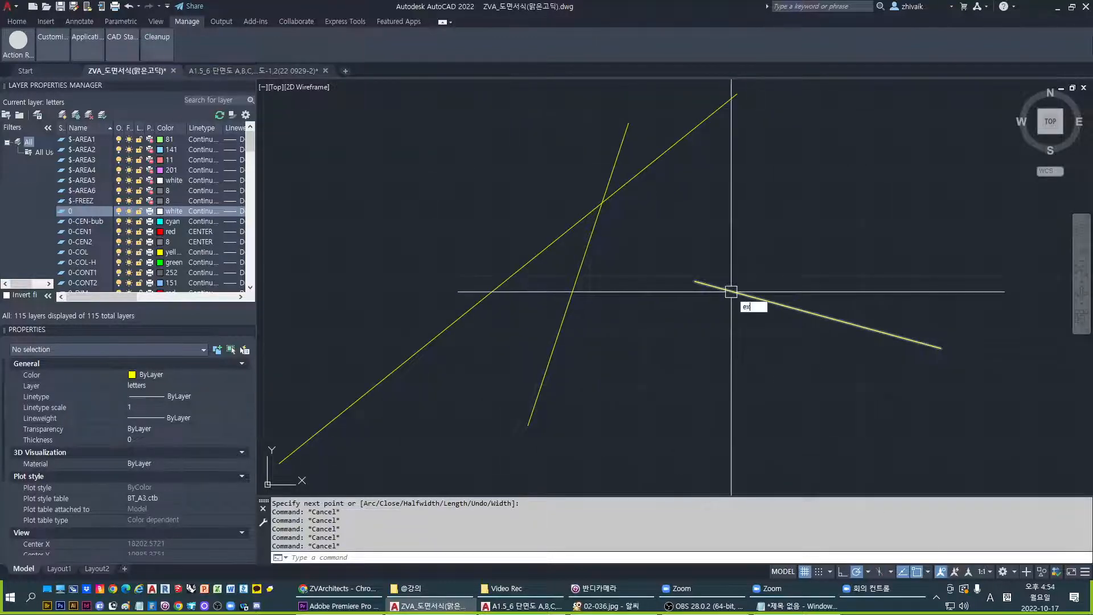
pyautogui.press('Return')
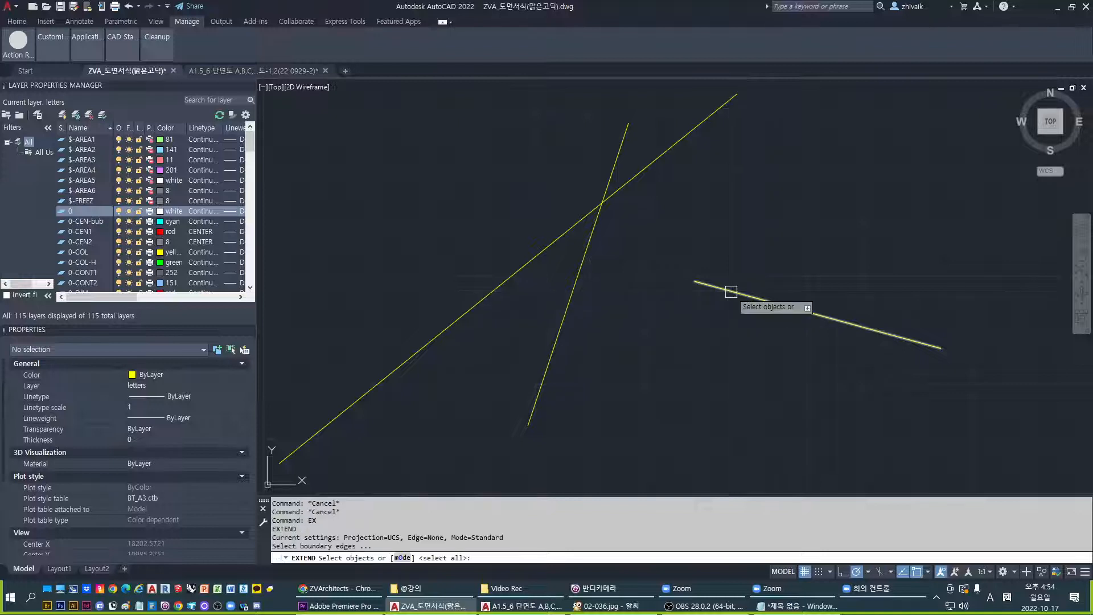
pyautogui.click(489, 292)
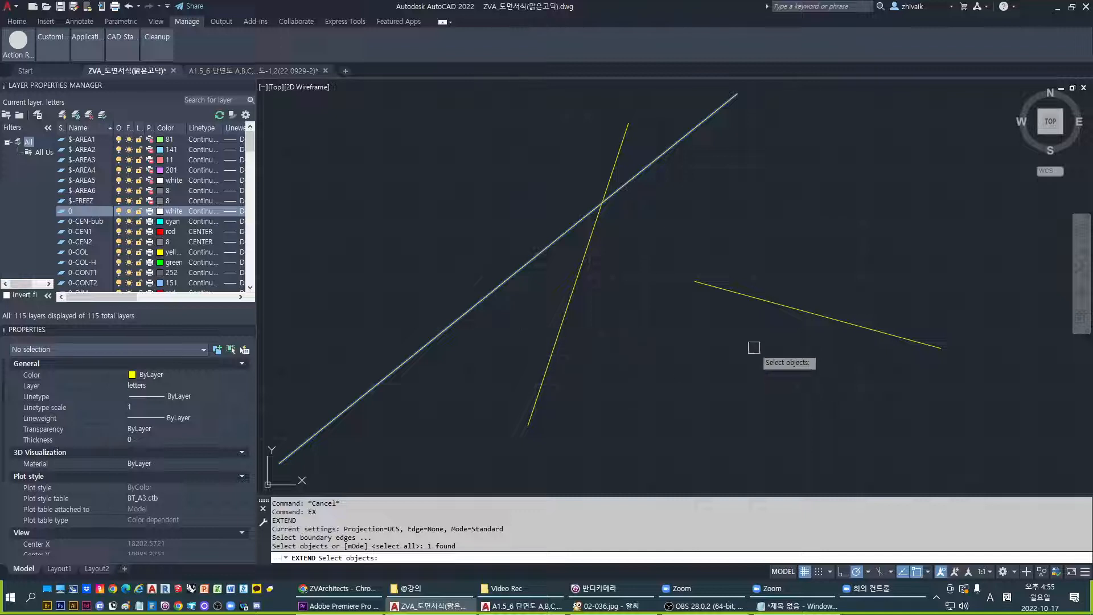
pyautogui.press('Return')
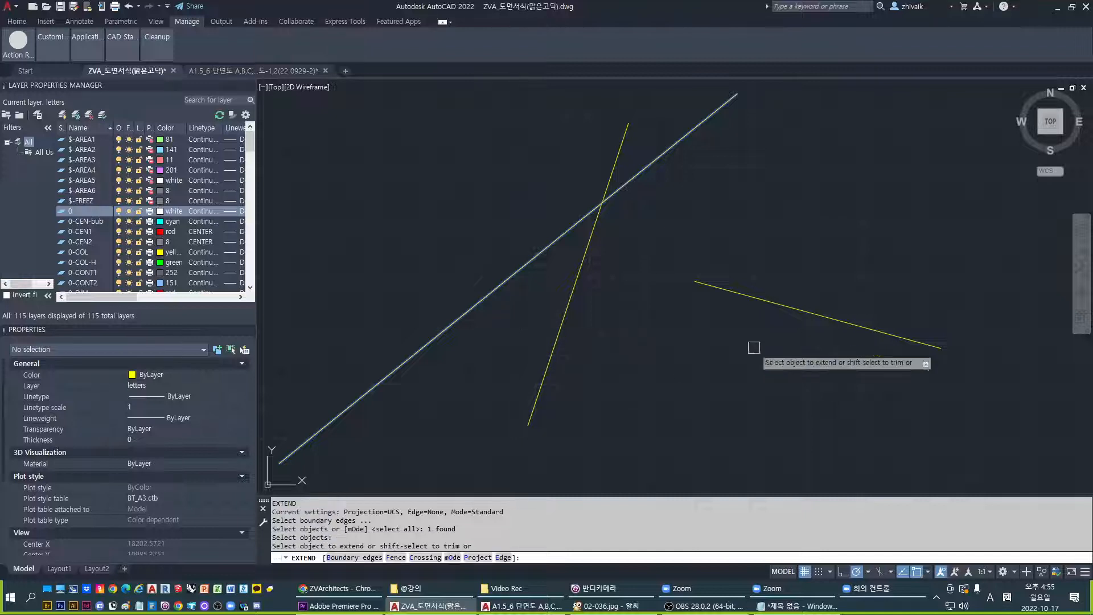
pyautogui.click(711, 283)
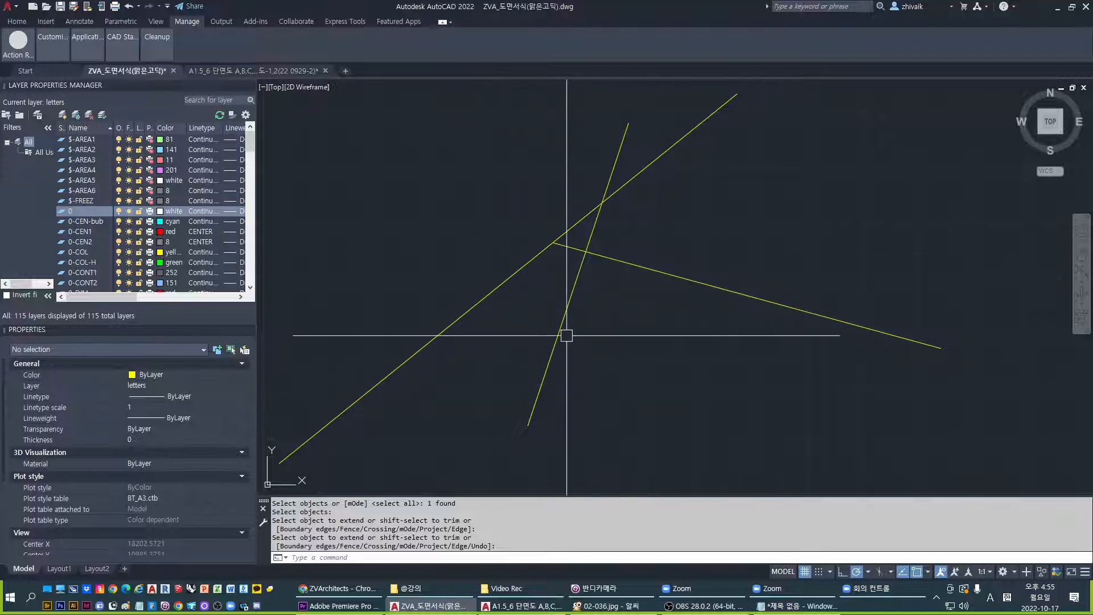
pyautogui.moveTo(527, 244); pyautogui.dragTo(640, 276, button='middle')
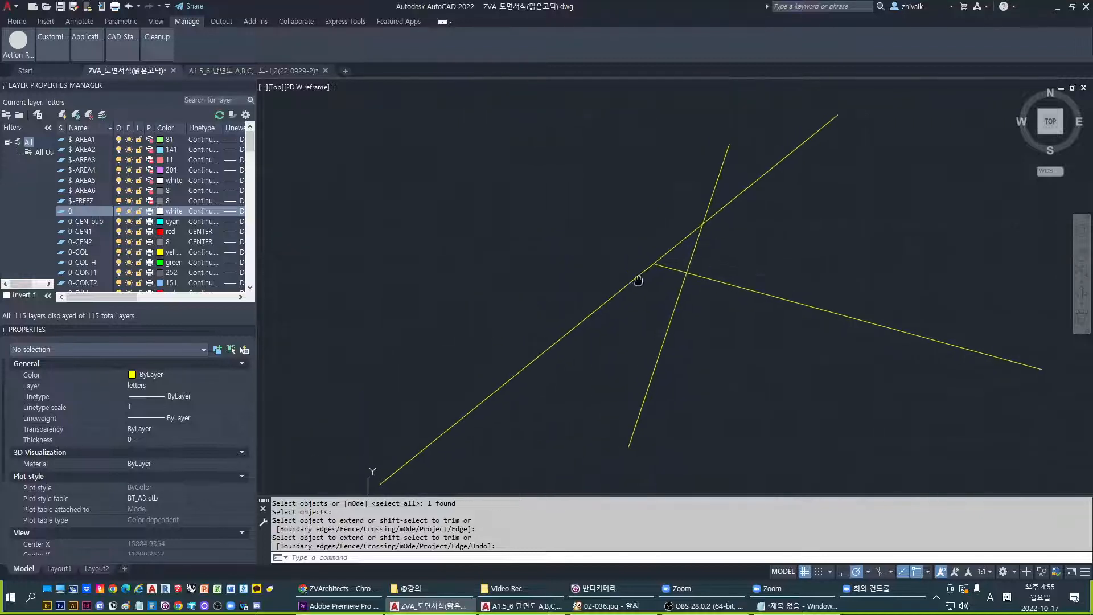
pyautogui.press('Escape')
pyautogui.click(808, 359)
pyautogui.click(583, 102)
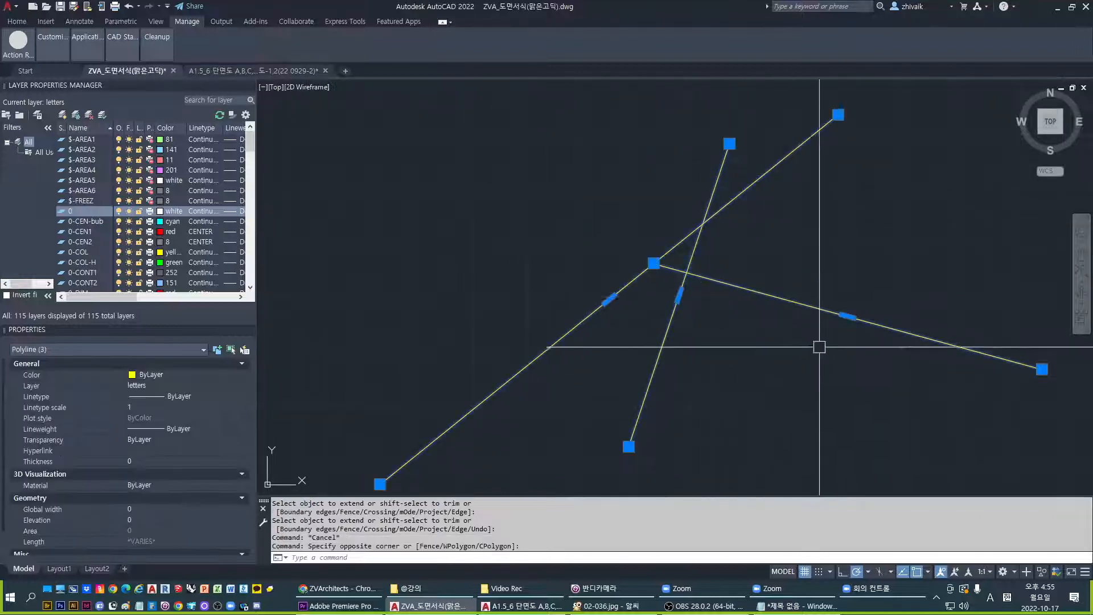
pyautogui.press('Escape')
pyautogui.press('Escape')
pyautogui.moveTo(797, 340); pyautogui.dragTo(777, 340, button='middle')
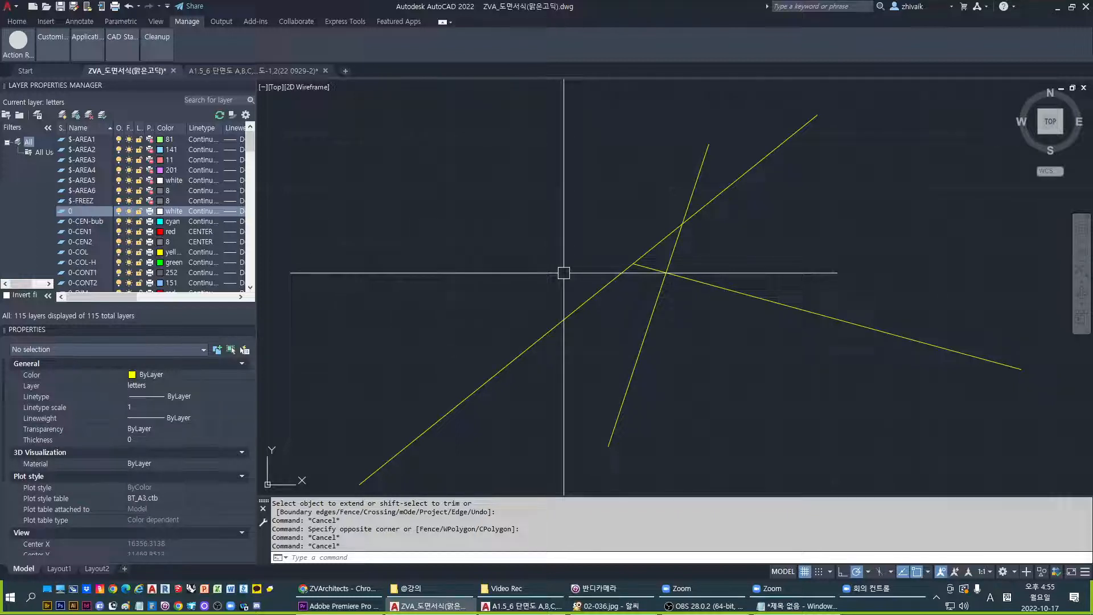
pyautogui.press('Escape')
pyautogui.press('Escape')
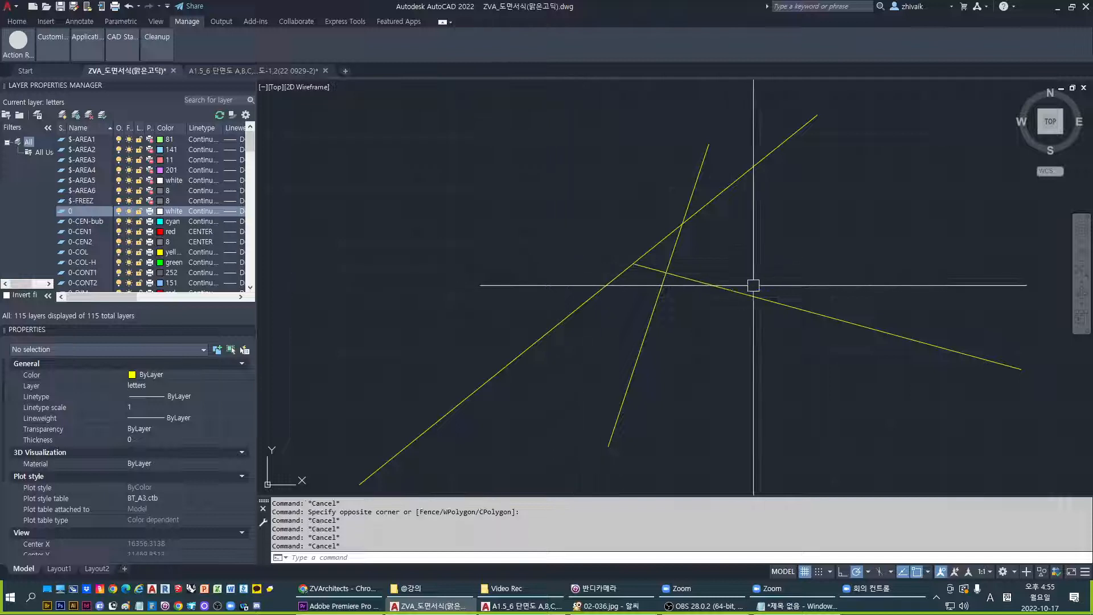
# Step: Trim off the long diagonal's lower portion below its junction with the gently sloping line, using all three lines as cutting edges
pyautogui.write('ㅌ')
pyautogui.press('Return')
pyautogui.click(791, 379)
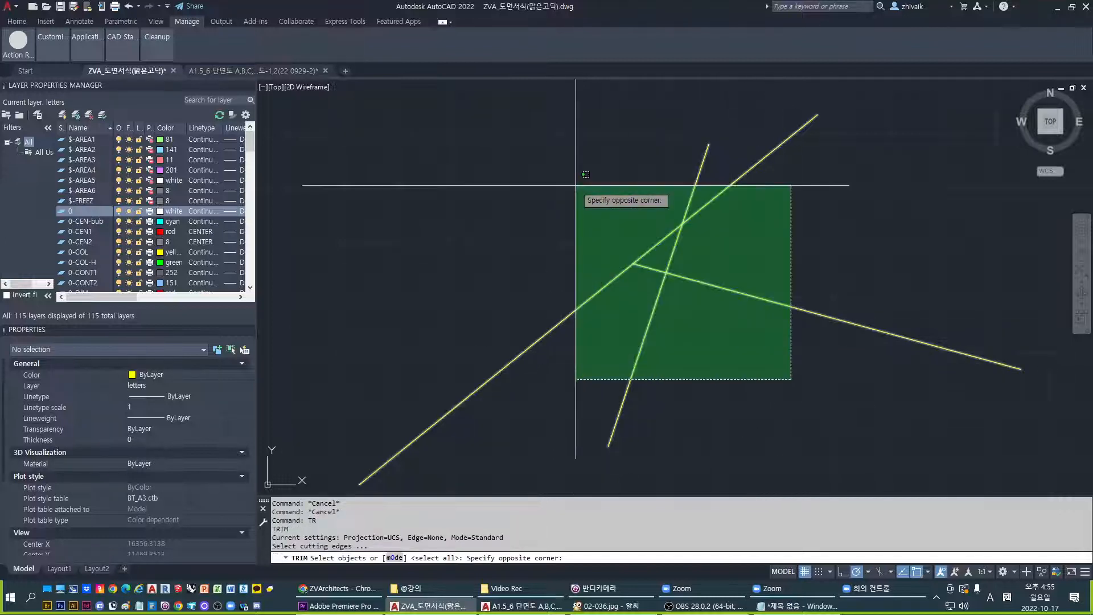
pyautogui.click(576, 185)
pyautogui.press('Return')
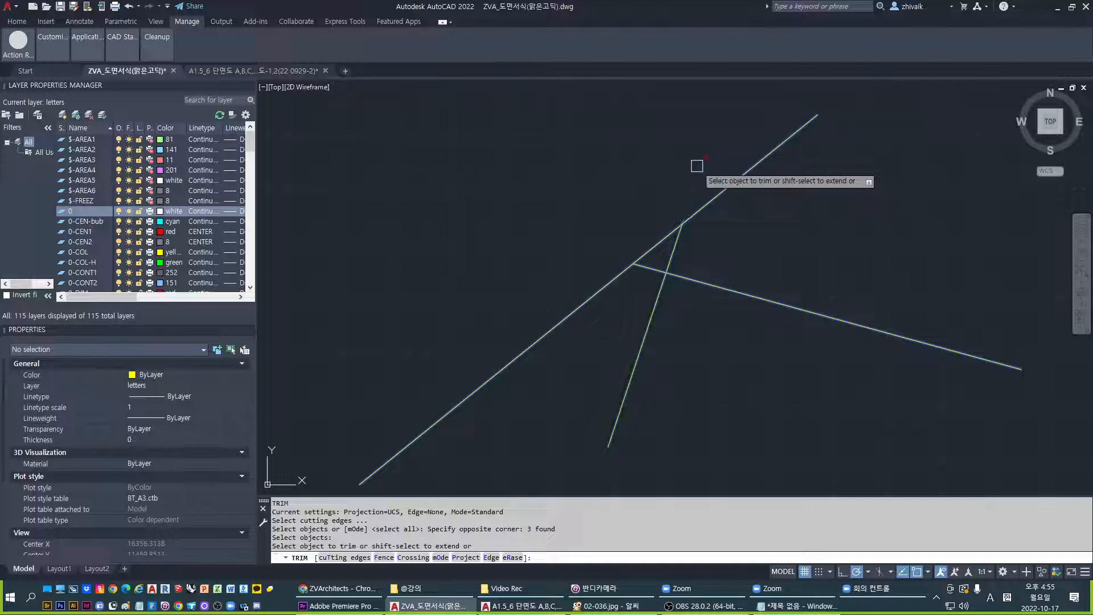
pyautogui.click(609, 274)
pyautogui.click(608, 268)
pyautogui.click(614, 310)
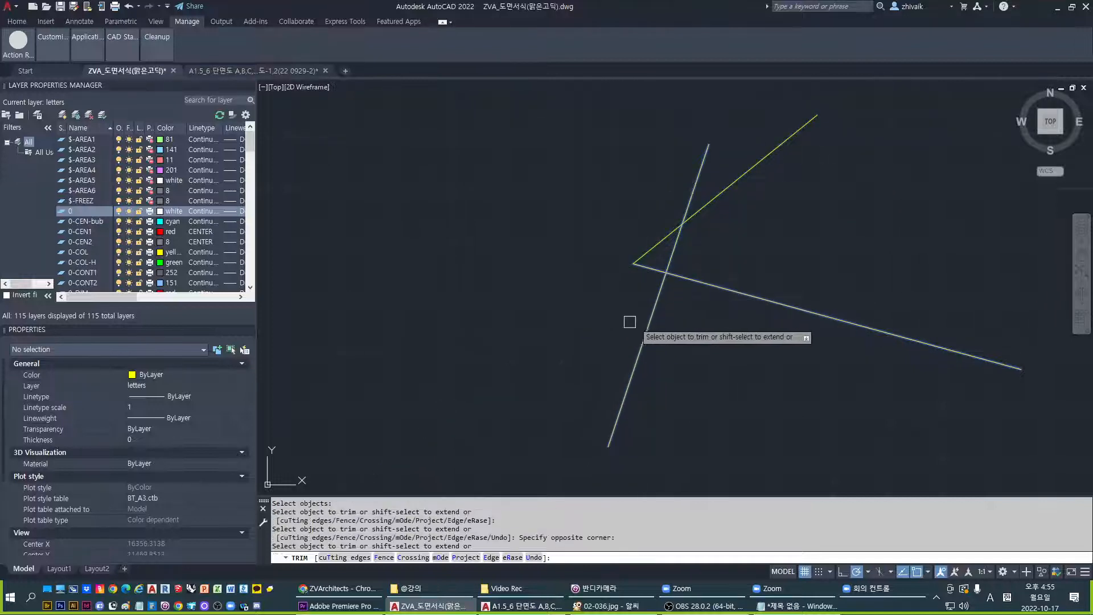
# Step: Trim the outer ends of the steep line, the gently sloping line and the diagonal's upper part so only the enclosed triangle remains
pyautogui.click(647, 330)
pyautogui.click(775, 364)
pyautogui.click(764, 270)
pyautogui.click(763, 158)
pyautogui.click(859, 276)
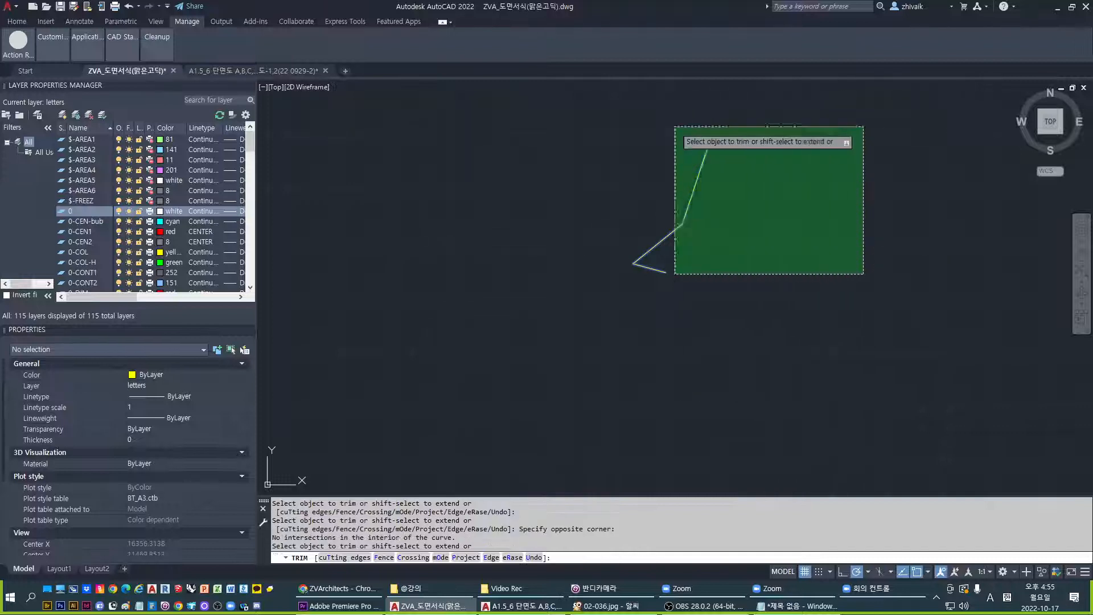
pyautogui.click(677, 129)
pyautogui.press('space')
pyautogui.click(804, 183)
pyautogui.click(576, 146)
pyautogui.press('space')
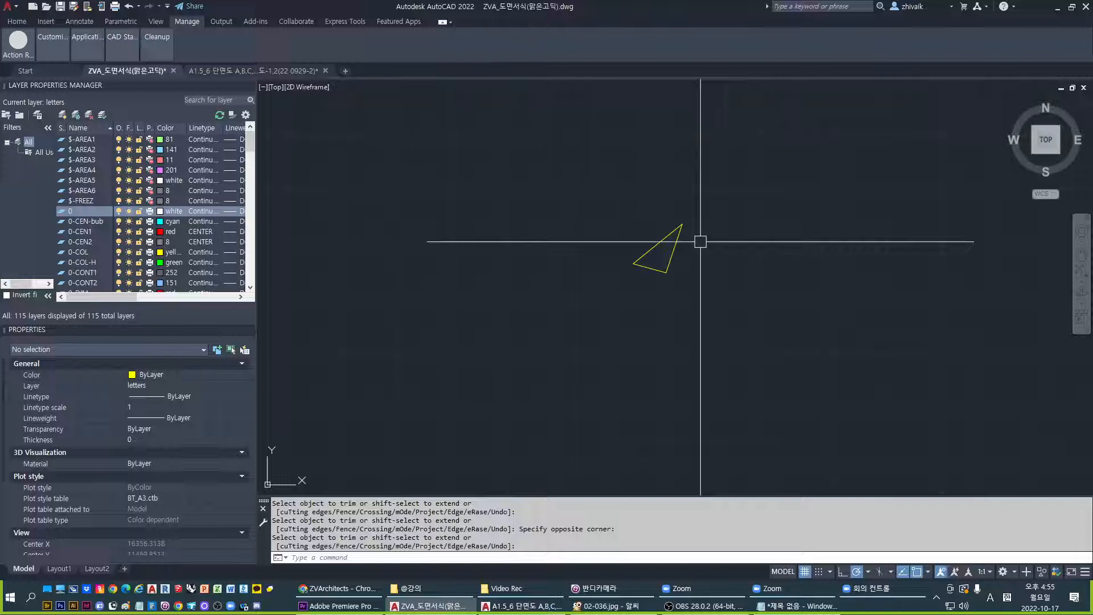
pyautogui.press('Escape')
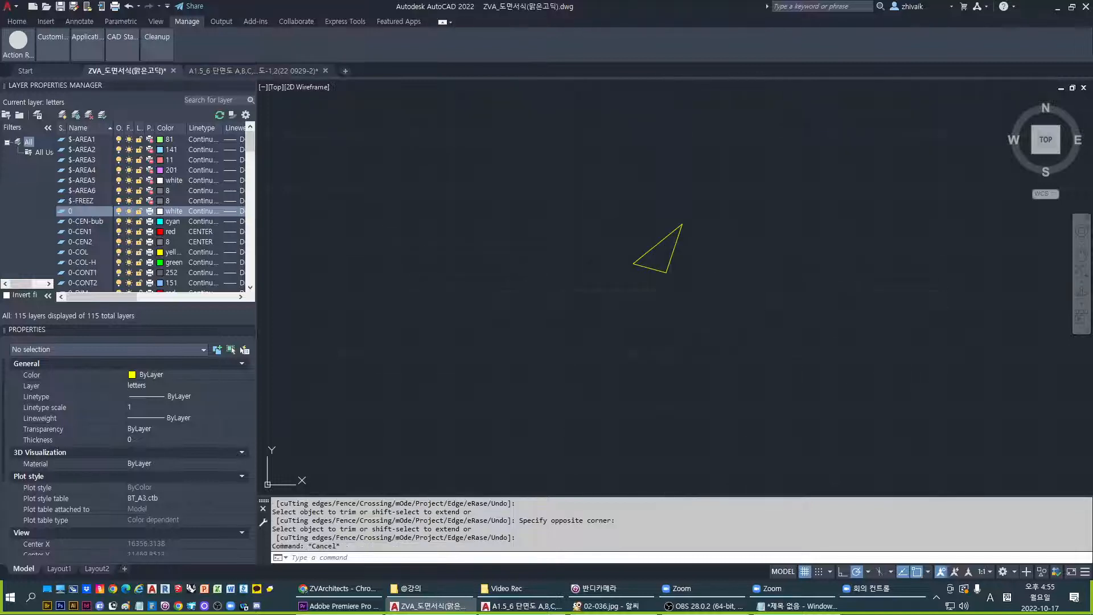
# Step: Undo the whole Trim operation on the three crossing lines
pyautogui.write('u')
pyautogui.press('Return')
pyautogui.press('Escape')
# Step: Trim every outer end of the three lines back to their intersections, with all three as cutting edges, leaving only a triangle
pyautogui.write('tr')
pyautogui.click(771, 363)
pyautogui.click(569, 177)
pyautogui.press('space')
pyautogui.click(804, 387)
pyautogui.click(529, 325)
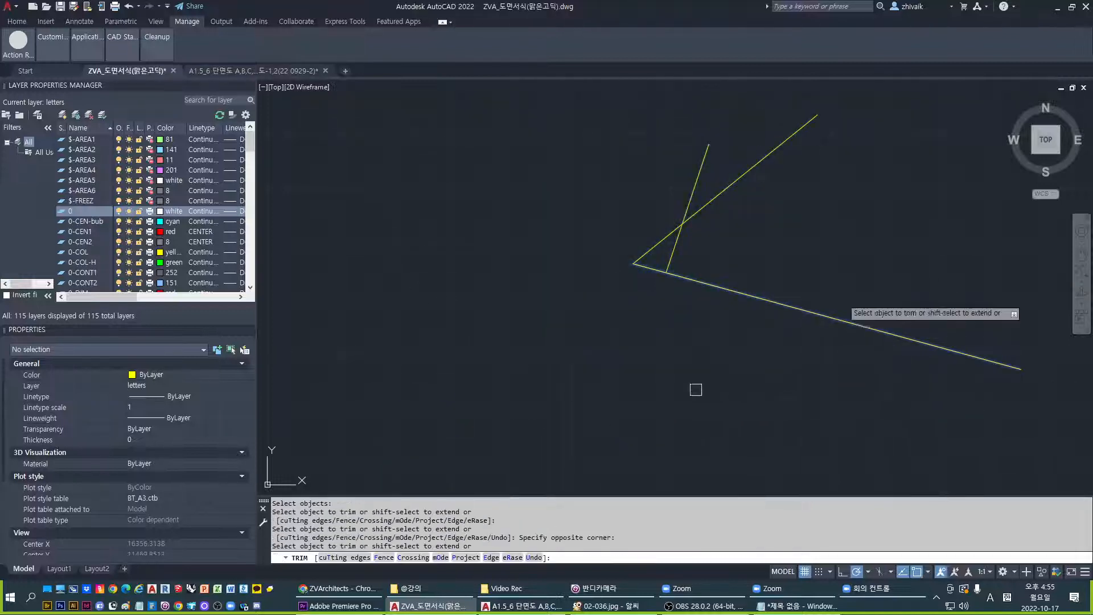
pyautogui.click(845, 290)
pyautogui.click(776, 411)
pyautogui.click(868, 212)
pyautogui.click(699, 127)
pyautogui.press('Escape')
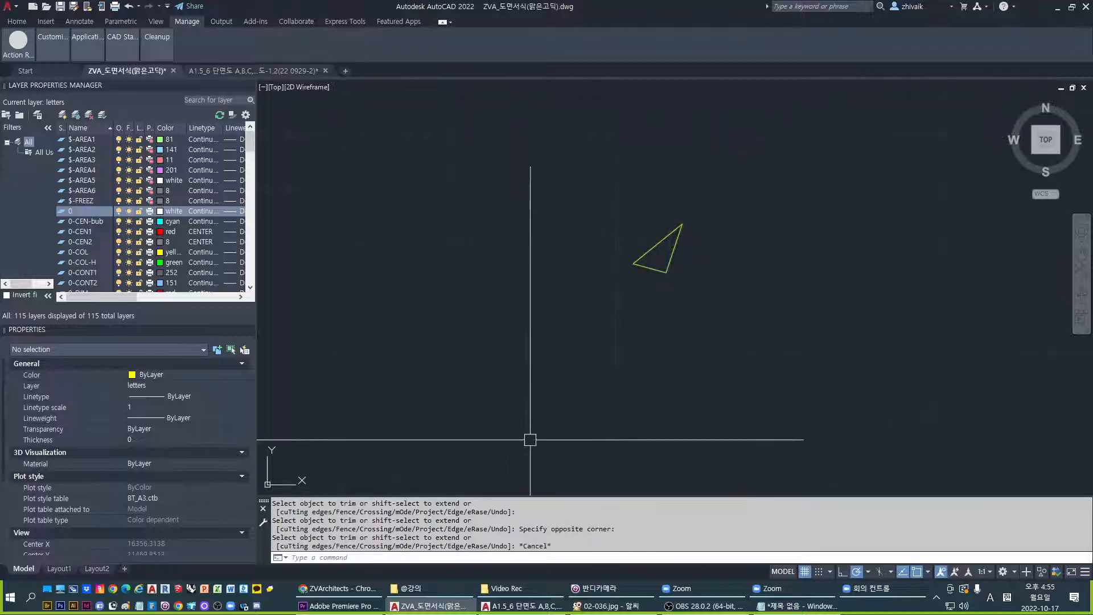
pyautogui.press('Escape')
# Step: Join the triangle's three separate sides into a single polyline
pyautogui.click(741, 297)
pyautogui.click(569, 261)
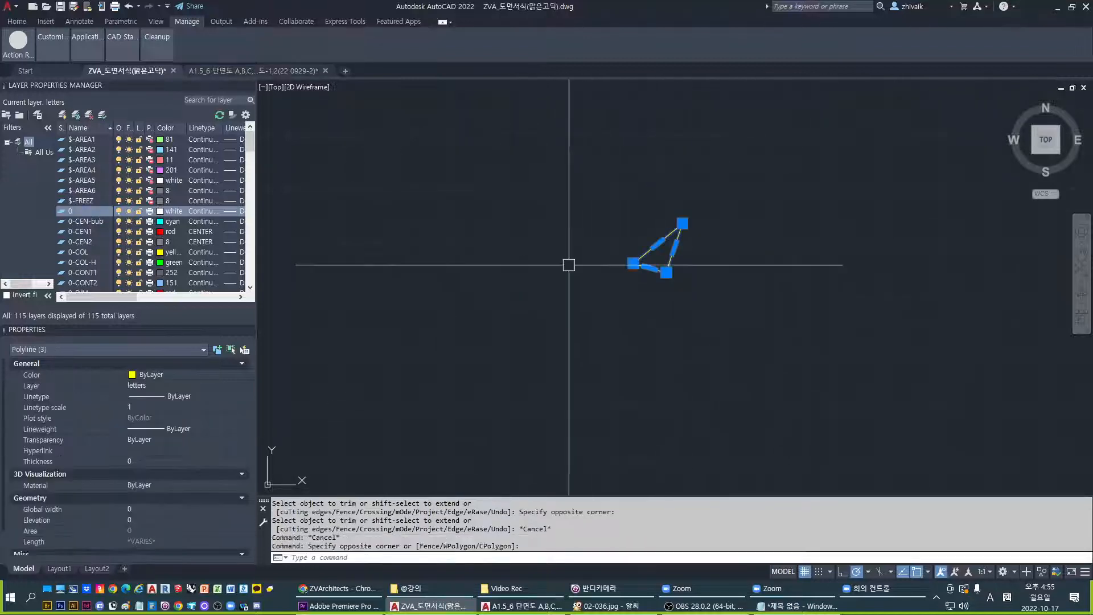
pyautogui.write('j')
pyautogui.click(654, 263)
pyautogui.press('Escape')
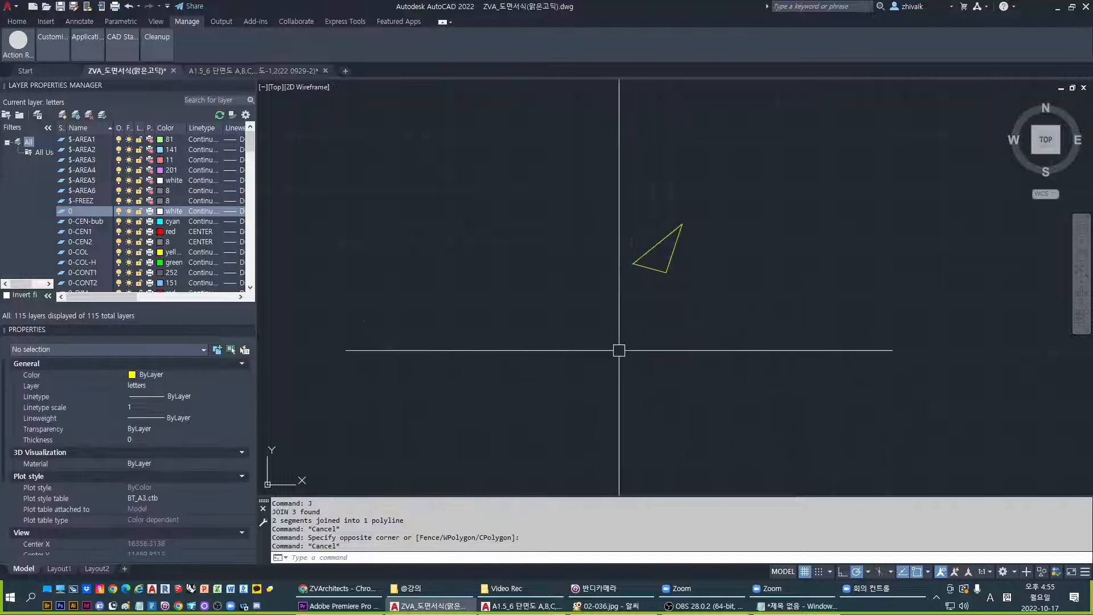
pyautogui.press('Escape')
# Step: Erase the joined triangle
pyautogui.click(668, 260)
pyautogui.write('e')
pyautogui.press('Escape')
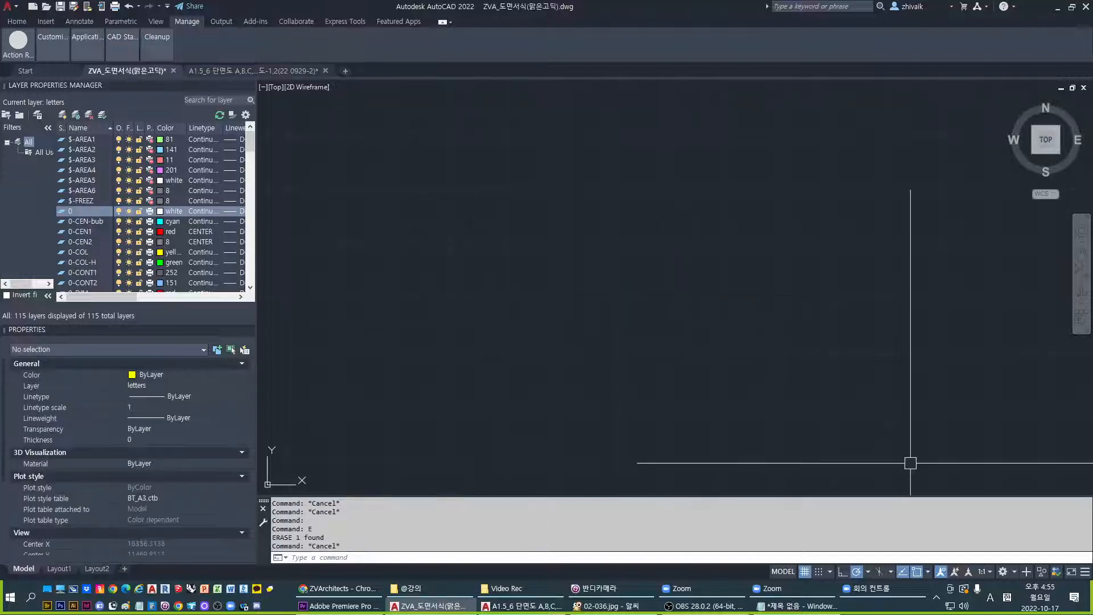
pyautogui.hotkey('alt', 'Tab')
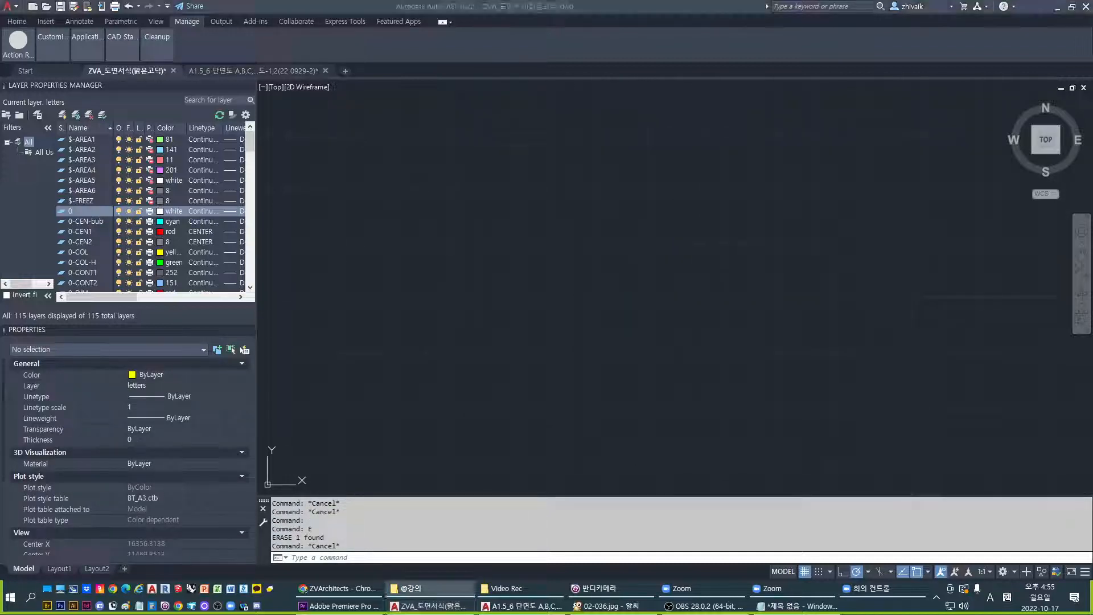
pyautogui.hotkey('alt', 'Tab')
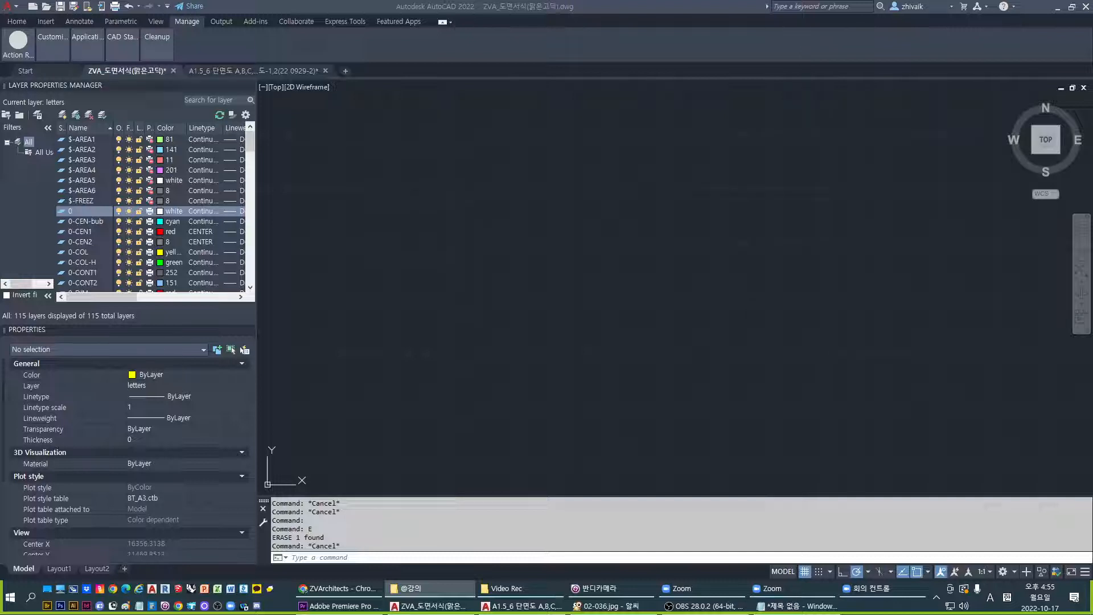
pyautogui.click(878, 246)
pyautogui.press('Escape')
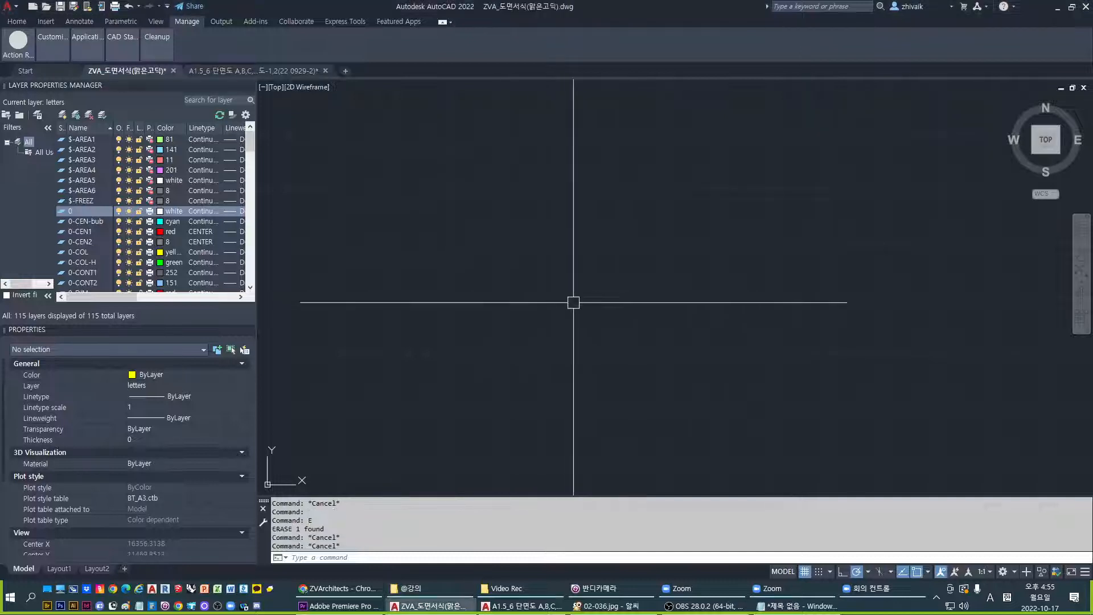
# Step: Undo the Erase and the Join so the triangle is back as three separate polylines
pyautogui.write('u')
pyautogui.press('Escape')
pyautogui.press('Escape')
pyautogui.write('u')
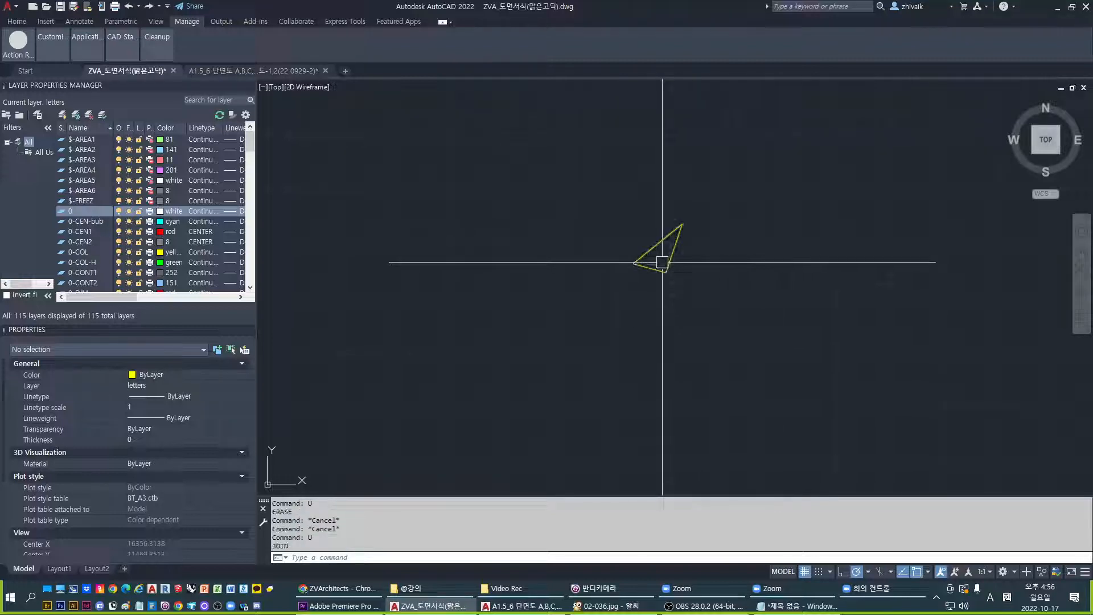
# Step: Select the triangle's sides one by one to examine whether they are separate polylines
pyautogui.click(673, 250)
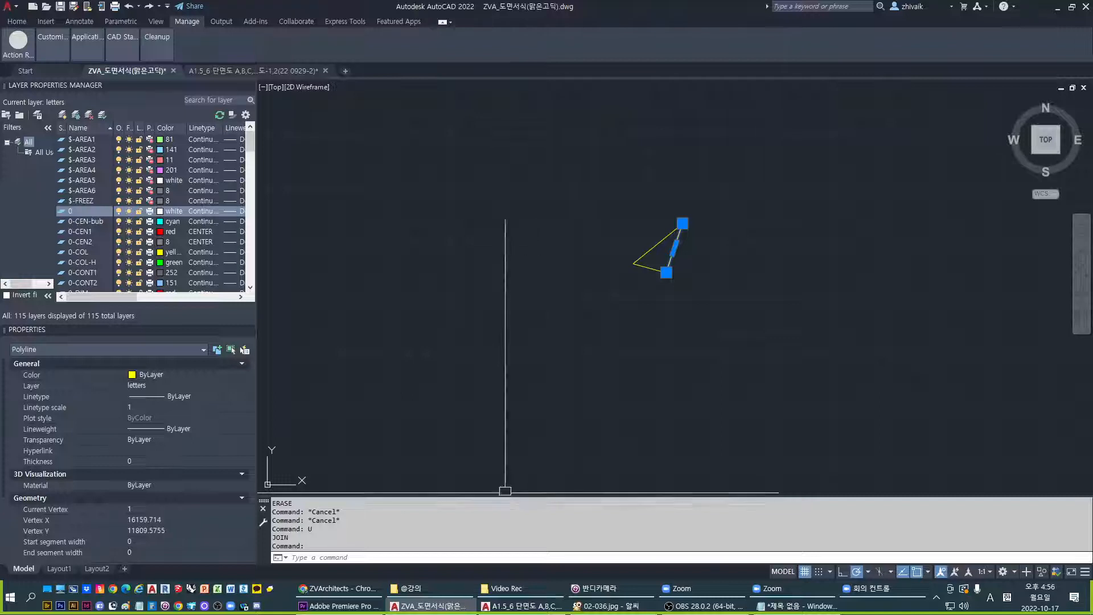
pyautogui.click(646, 342)
pyautogui.press('Escape')
pyautogui.press('Escape')
pyautogui.press('Escape')
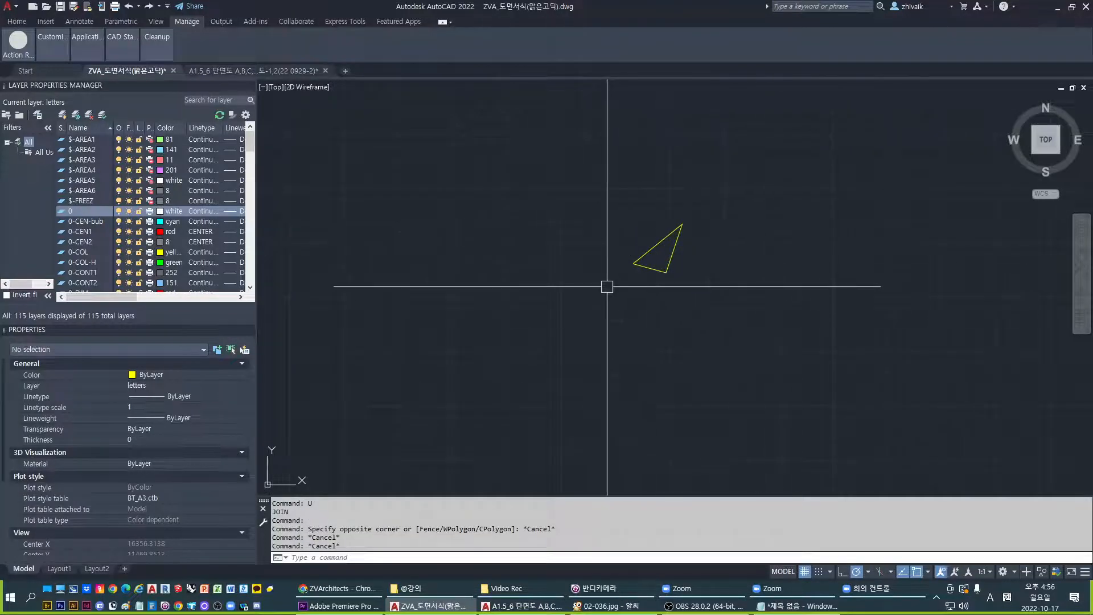
pyautogui.scroll(4, 654, 237)
pyautogui.click(658, 241)
pyautogui.press('Escape')
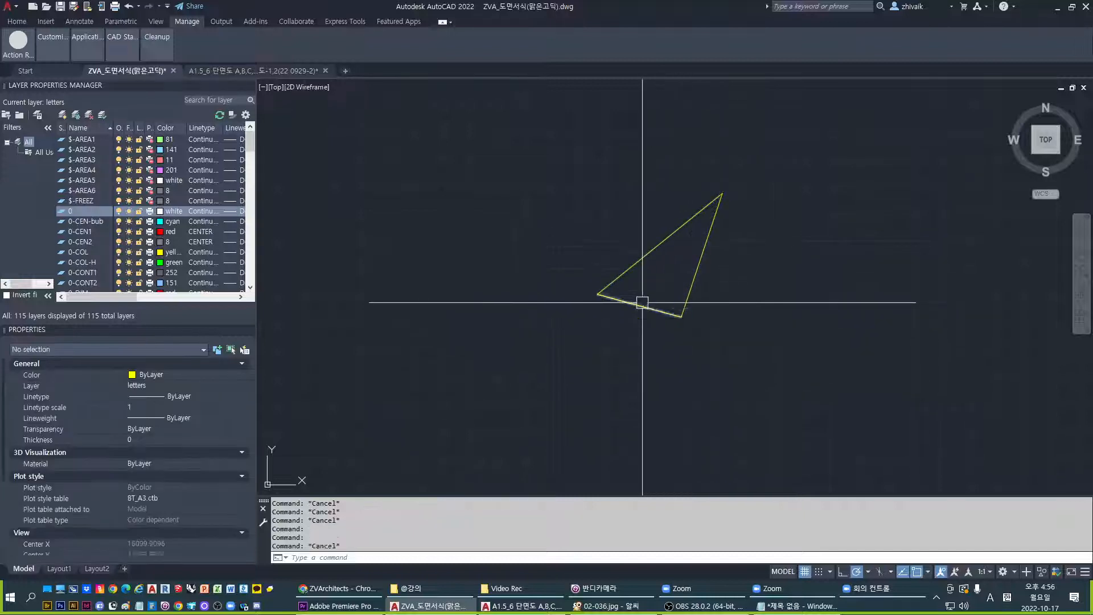
pyautogui.keyDown('ctrl'); pyautogui.click(641, 304); pyautogui.keyUp('ctrl')
pyautogui.press('Escape')
pyautogui.keyDown('ctrl'); pyautogui.click(690, 292); pyautogui.keyUp('ctrl')
pyautogui.click(646, 237)
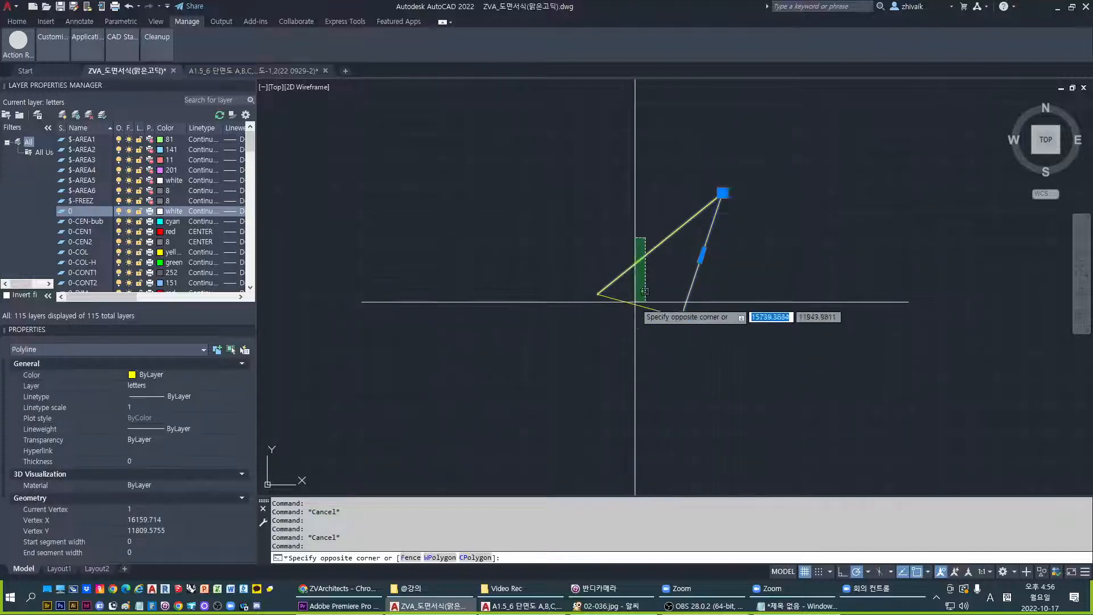
pyautogui.press('Escape')
pyautogui.click(631, 262)
pyautogui.click(639, 306)
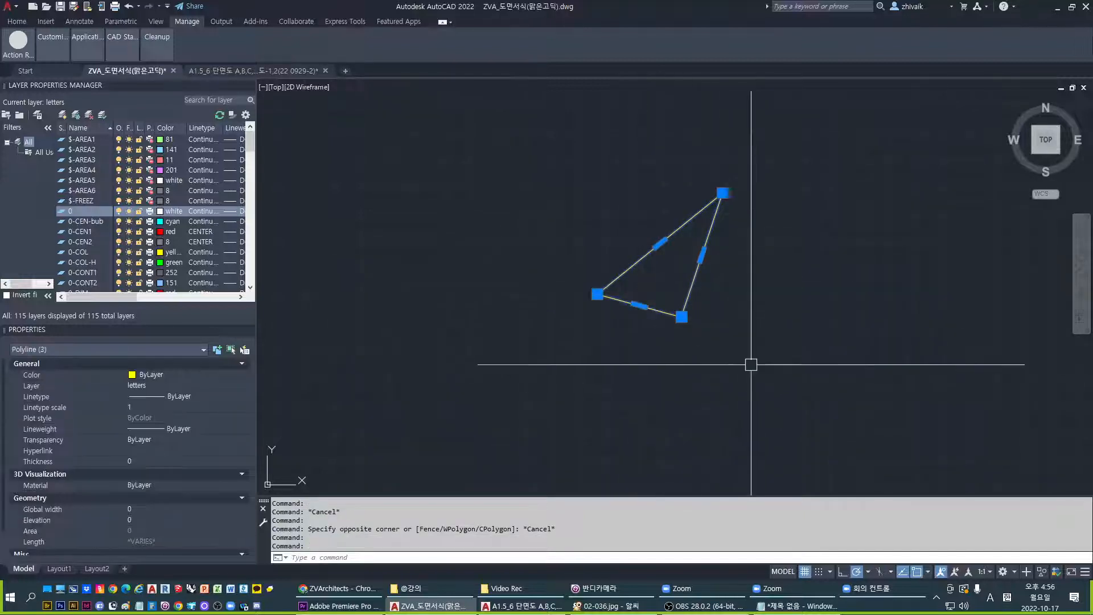
pyautogui.press('Escape')
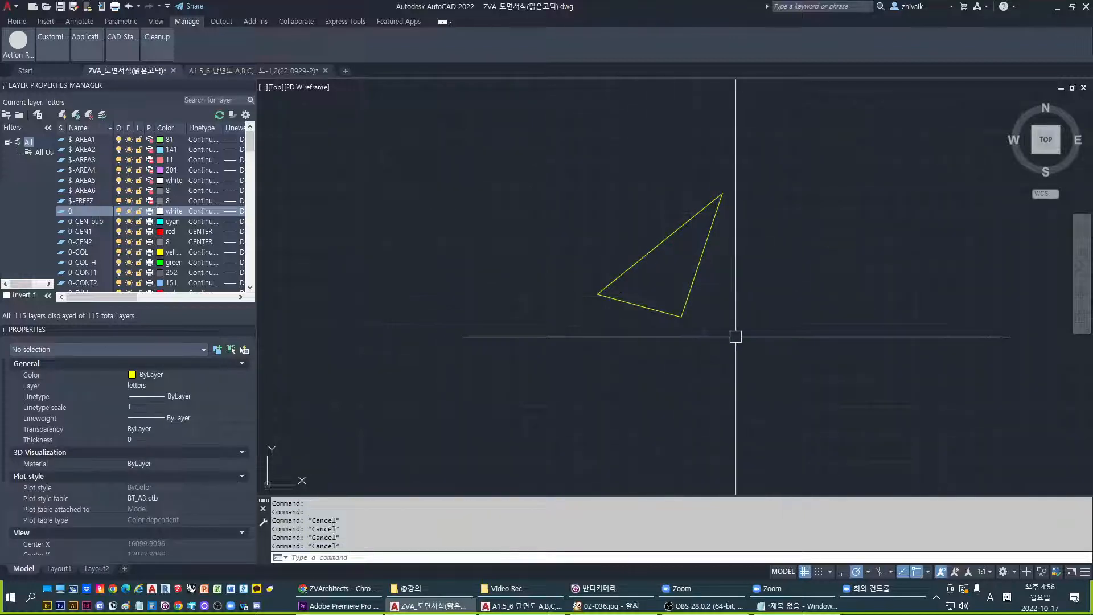
# Step: Offset each of the triangle's three separate sides outward by 100
pyautogui.write('o')
pyautogui.press('Return')
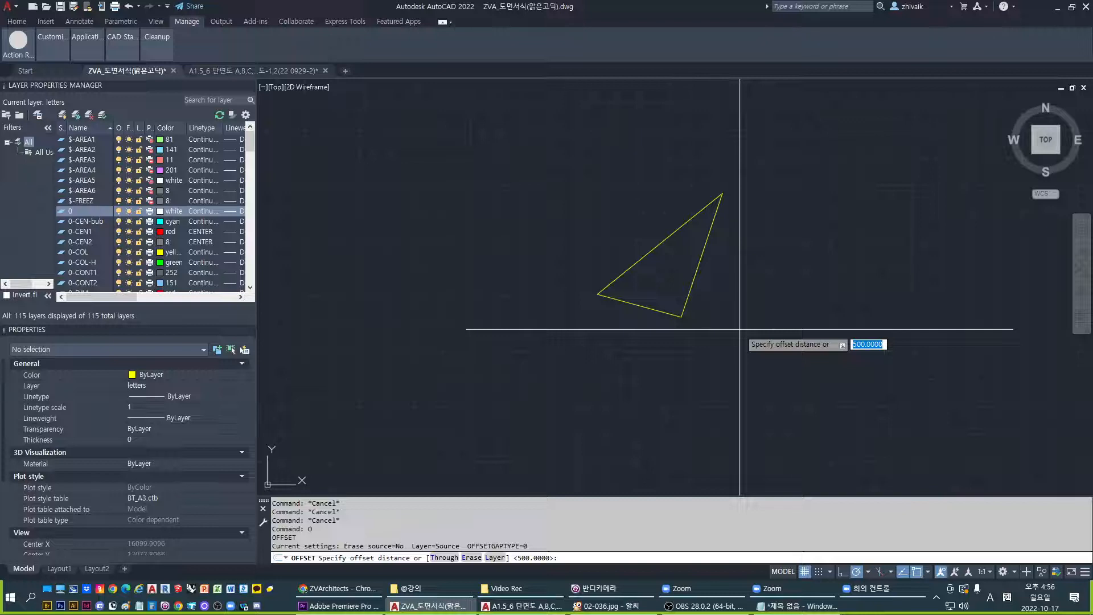
pyautogui.write('100')
pyautogui.press('Return')
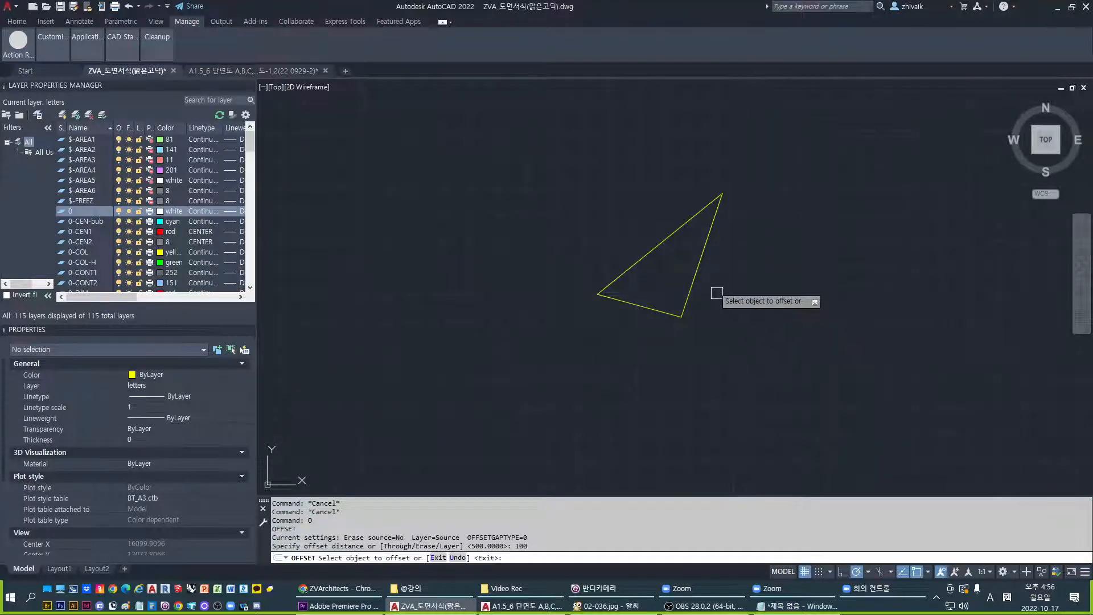
pyautogui.click(698, 264)
pyautogui.click(712, 259)
pyautogui.click(662, 239)
pyautogui.click(658, 228)
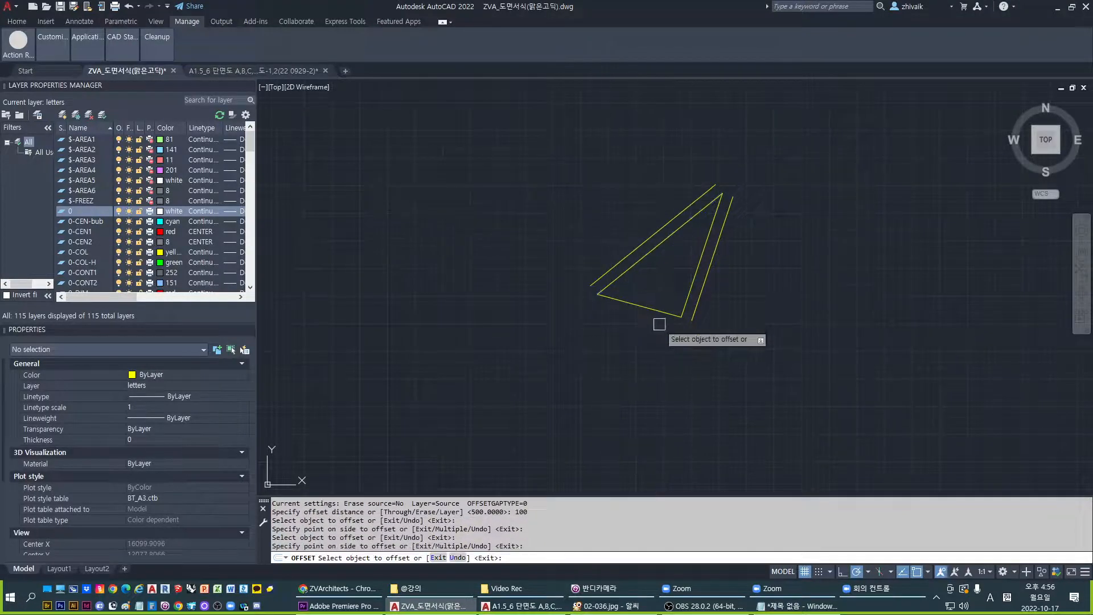
pyautogui.click(638, 305)
pyautogui.click(627, 363)
# Step: Offset each of the three sides toward the triangle's interior by the same distance of 100
pyautogui.scroll(4, 662, 312)
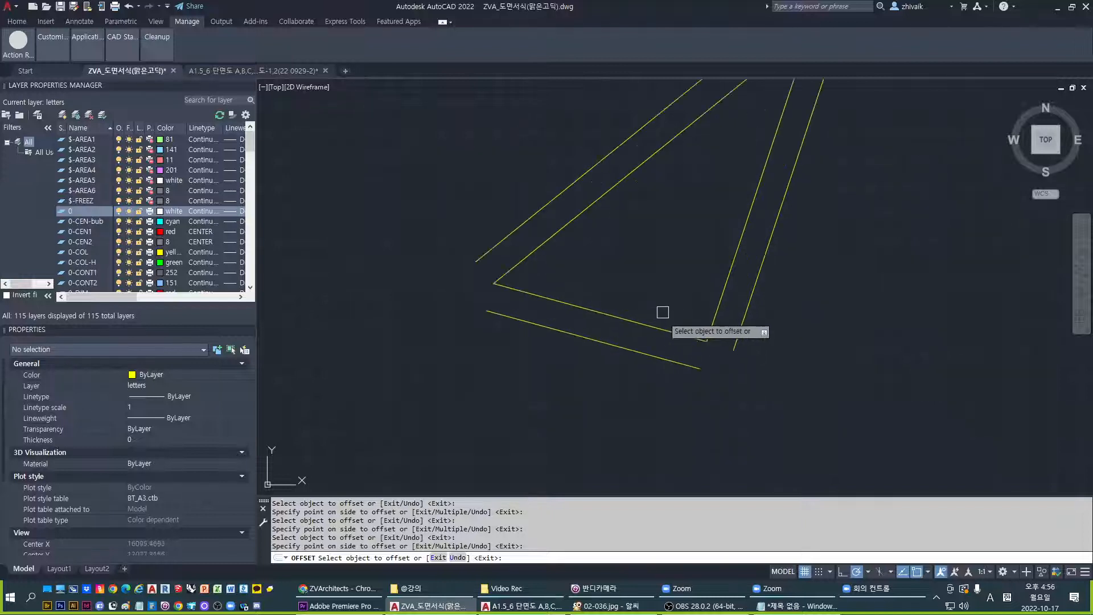
pyautogui.click(660, 329)
pyautogui.click(642, 309)
pyautogui.click(735, 254)
pyautogui.click(700, 242)
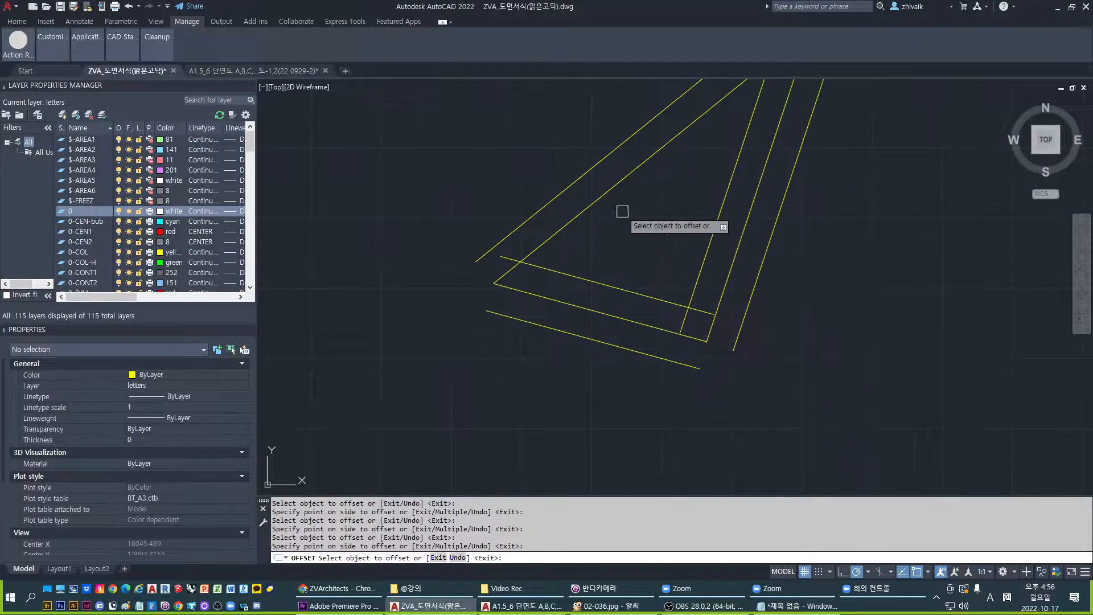
pyautogui.click(613, 190)
pyautogui.click(691, 274)
pyautogui.press('Escape')
pyautogui.moveTo(733, 132); pyautogui.dragTo(678, 218, button='middle')
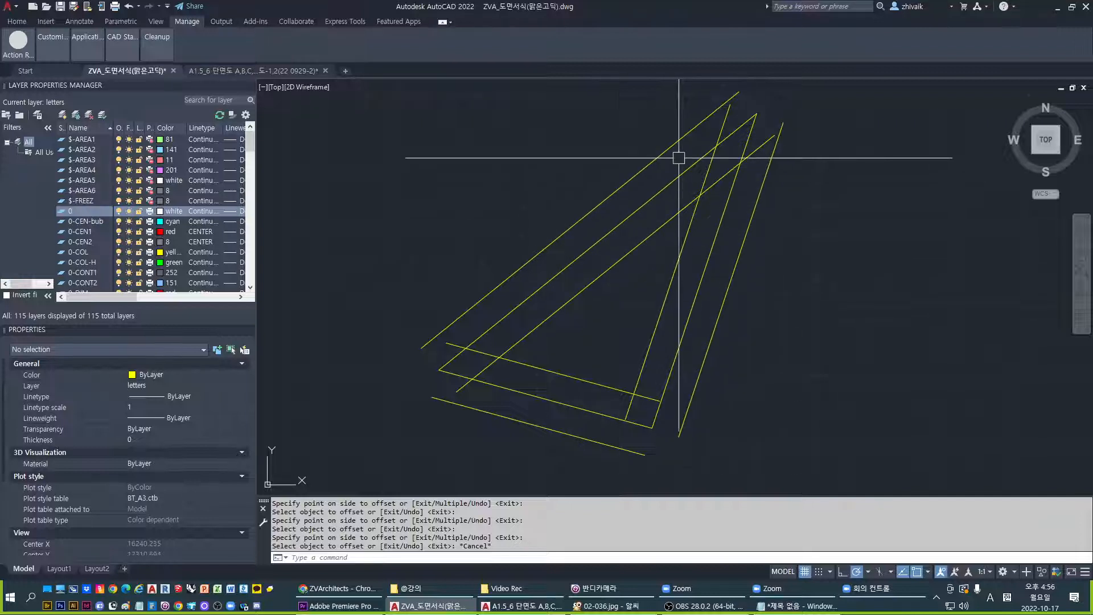
# Step: Undo the offsets of the triangle's sides
pyautogui.press('Escape')
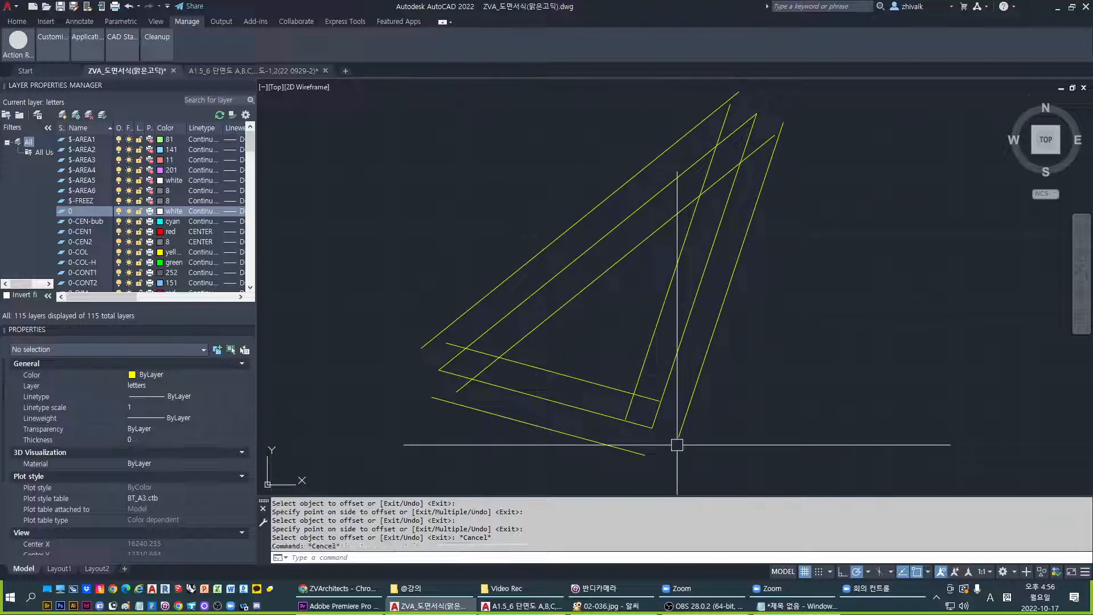
pyautogui.write('u')
pyautogui.press('Return')
pyautogui.write('u')
pyautogui.press('Return')
pyautogui.press('Escape')
pyautogui.press('Escape')
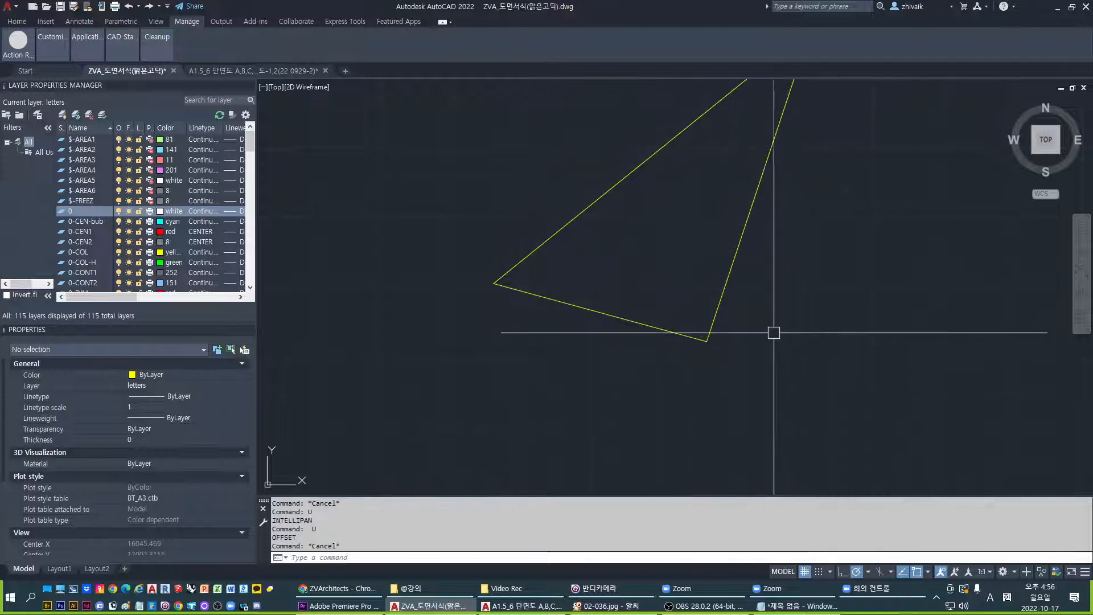
pyautogui.moveTo(715, 149); pyautogui.dragTo(654, 227, button='middle')
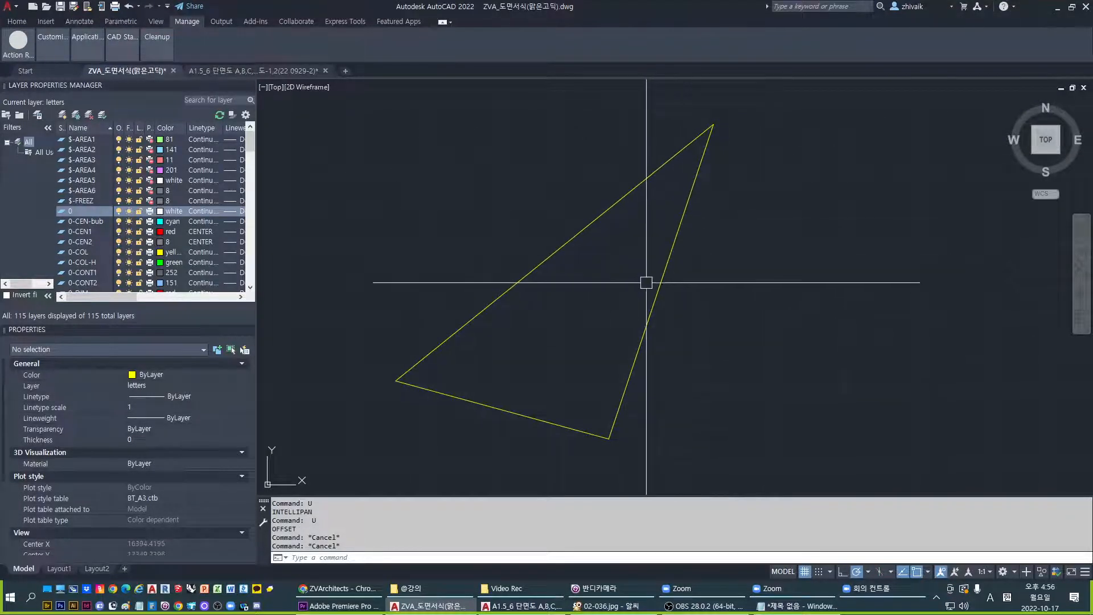
pyautogui.press('Escape')
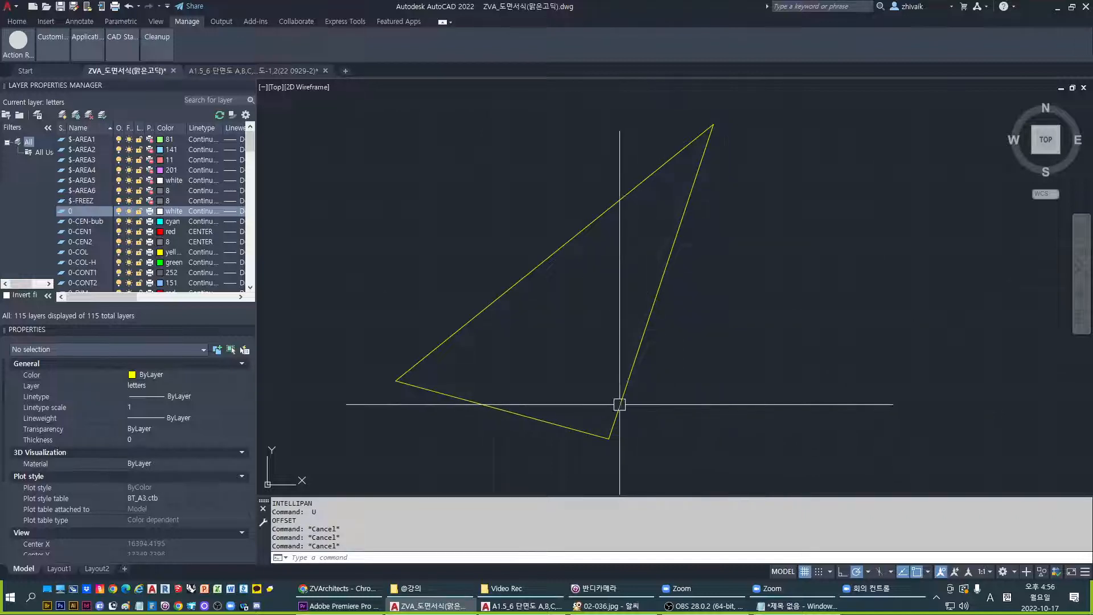
pyautogui.moveTo(619, 403); pyautogui.dragTo(678, 362, button='middle')
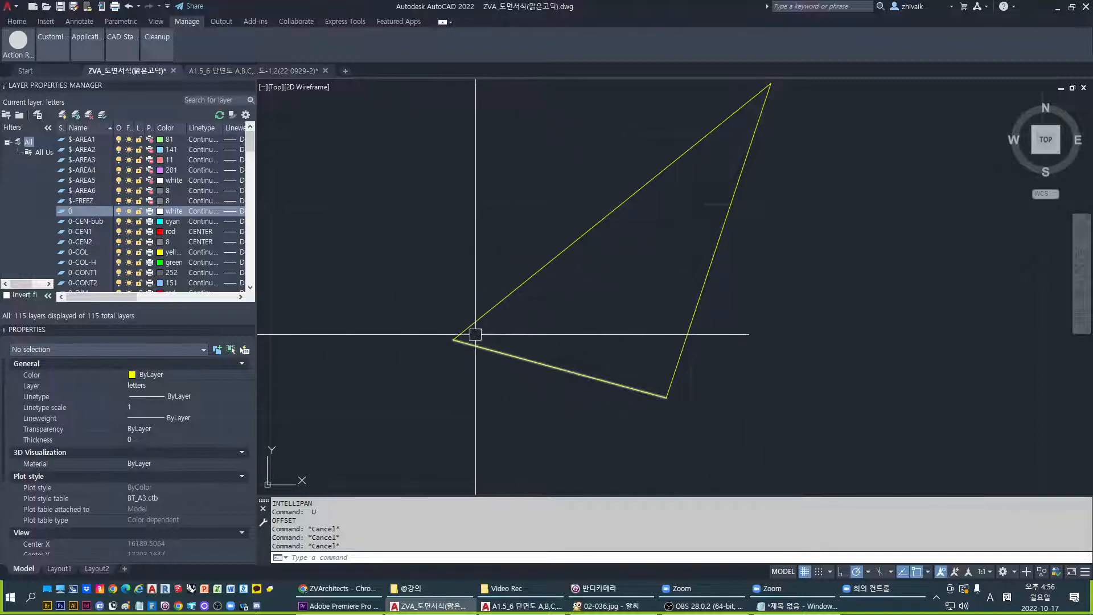
# Step: Try stretching the lower end of the triangle's longest side up and away from the shared corner, and undo it
pyautogui.scroll(3, 447, 336)
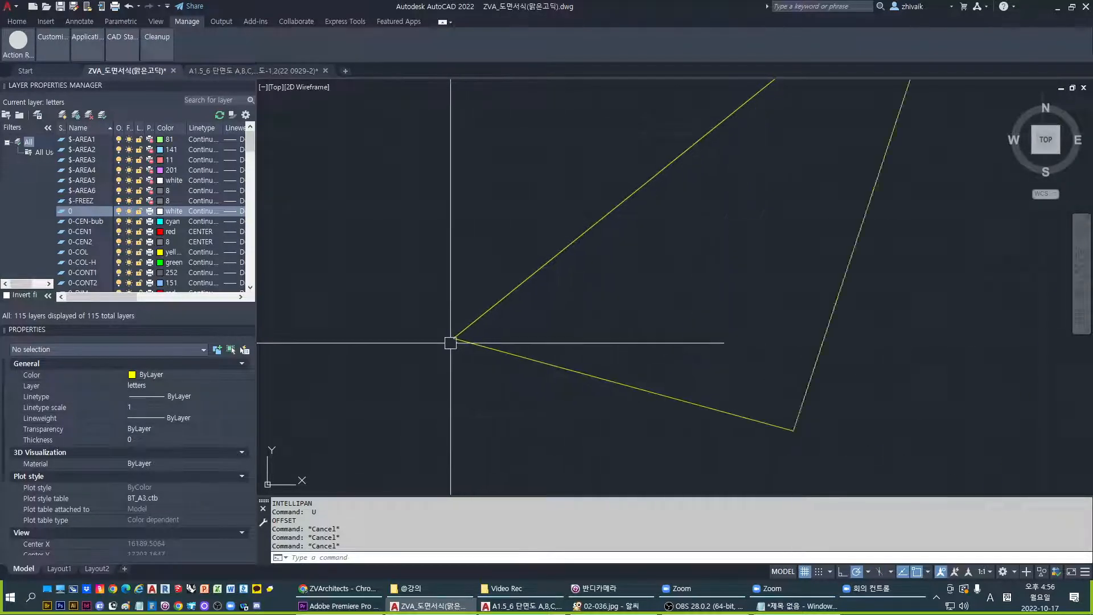
pyautogui.scroll(-3, 454, 334)
pyautogui.click(505, 330)
pyautogui.click(483, 275)
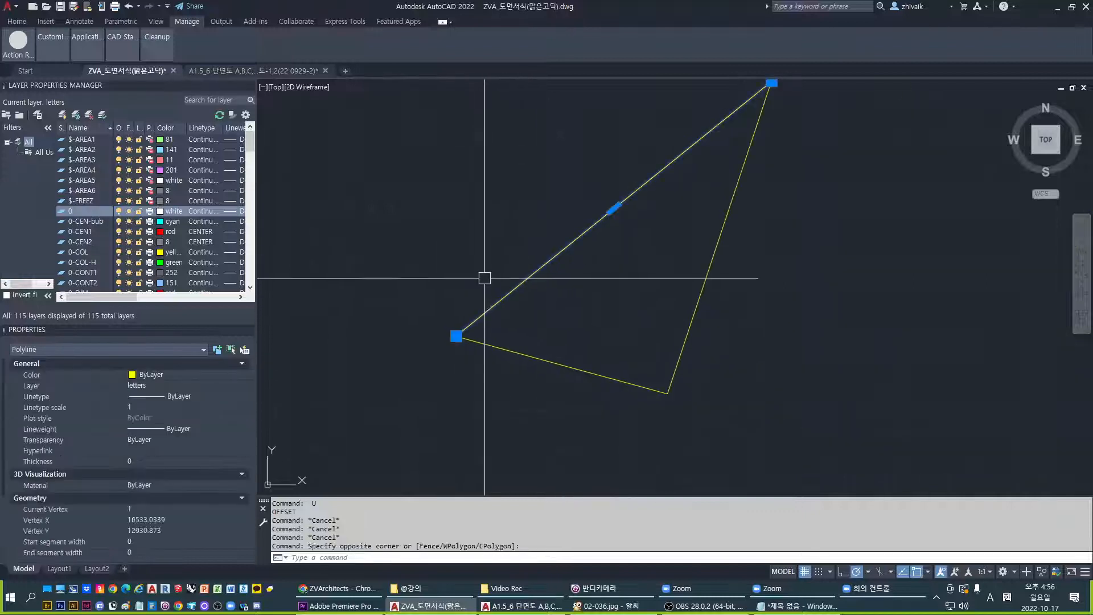
pyautogui.click(457, 335)
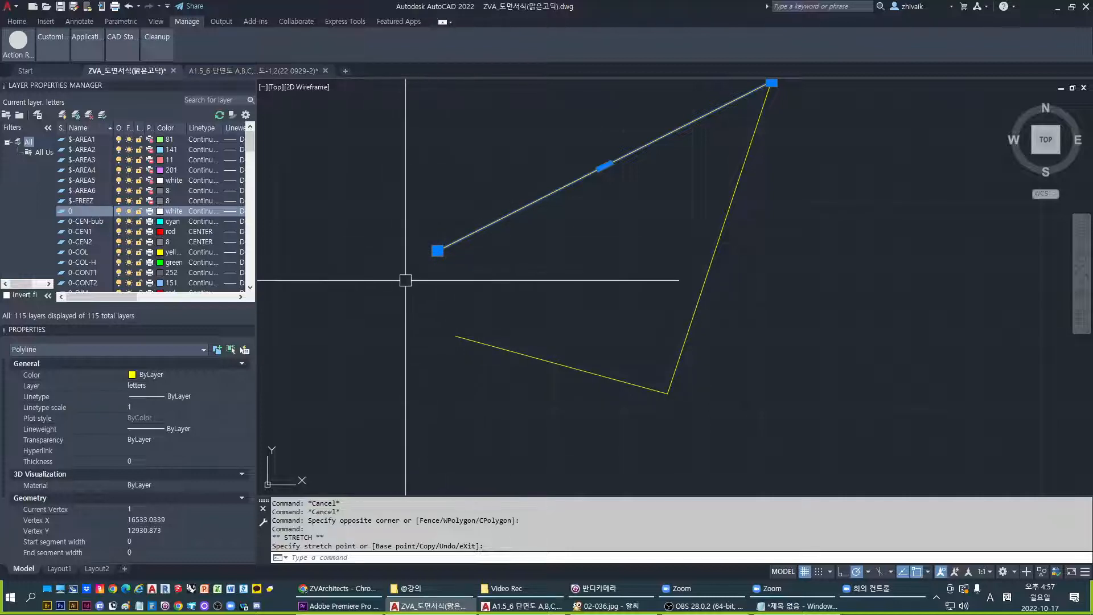
pyautogui.write('u')
pyautogui.press('space')
# Step: Try stretching the longest side's lower end across the triangle's bottom side, and undo that stretch
pyautogui.click(486, 296)
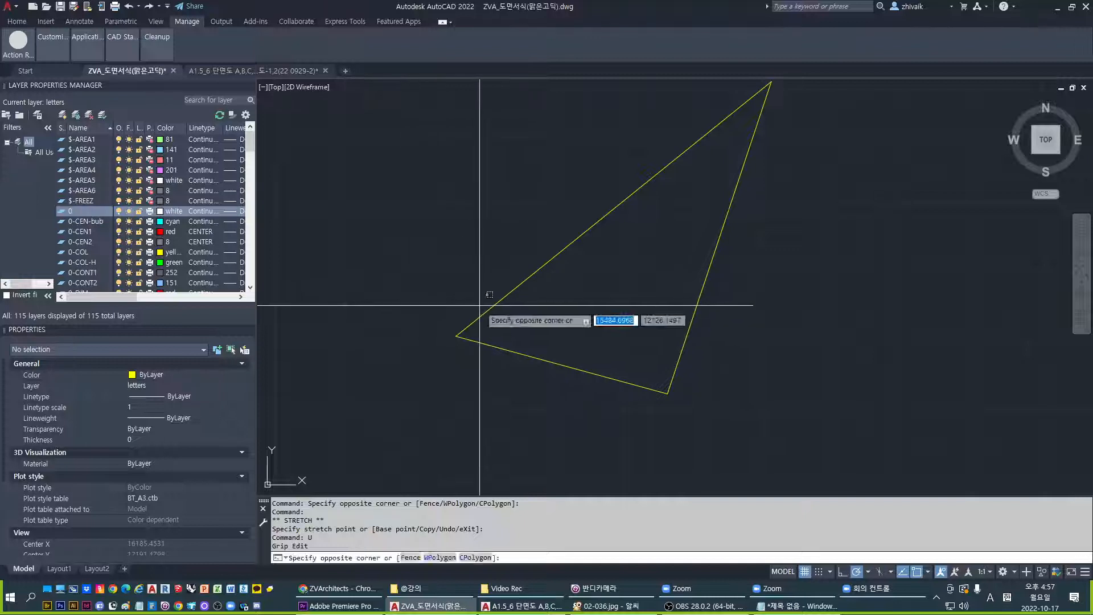
pyautogui.press('Escape')
pyautogui.click(475, 314)
pyautogui.click(456, 336)
pyautogui.click(512, 378)
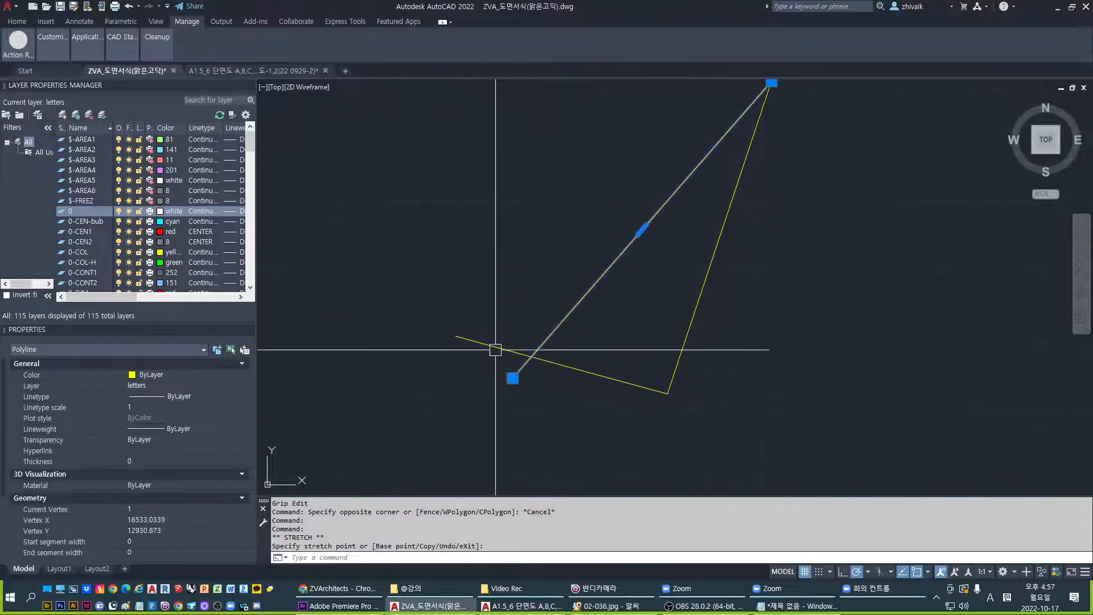
pyautogui.press('Escape')
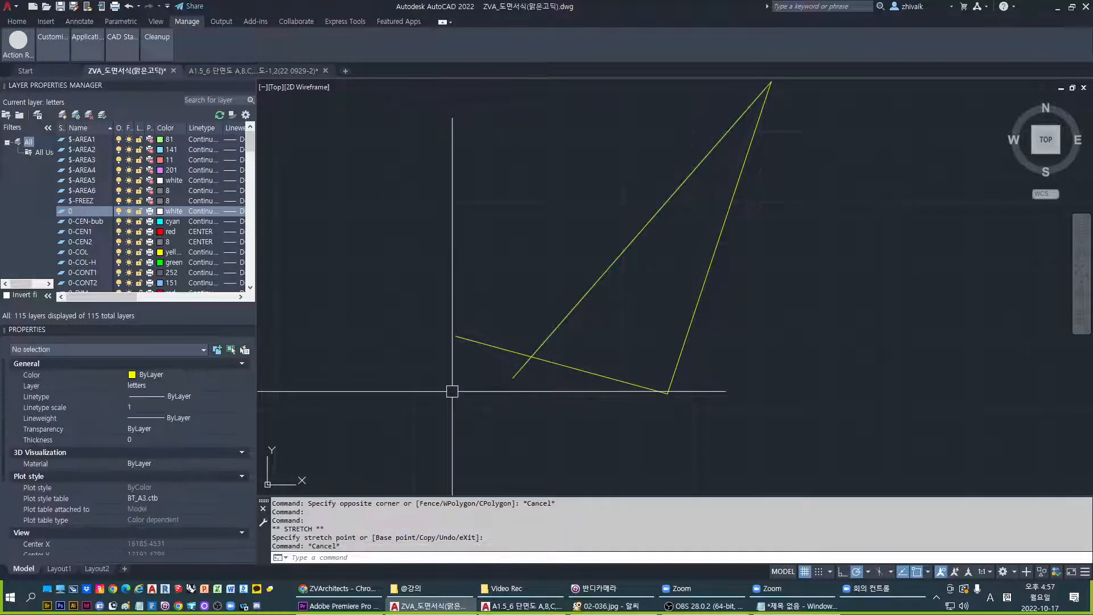
pyautogui.write('u')
pyautogui.press('space')
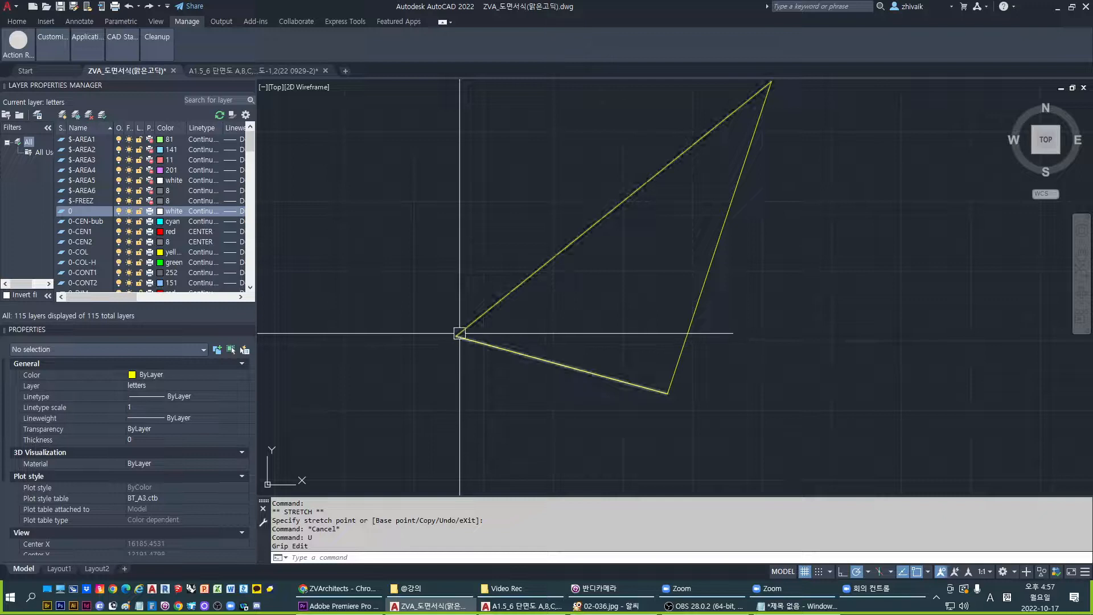
pyautogui.click(706, 279)
pyautogui.click(630, 226)
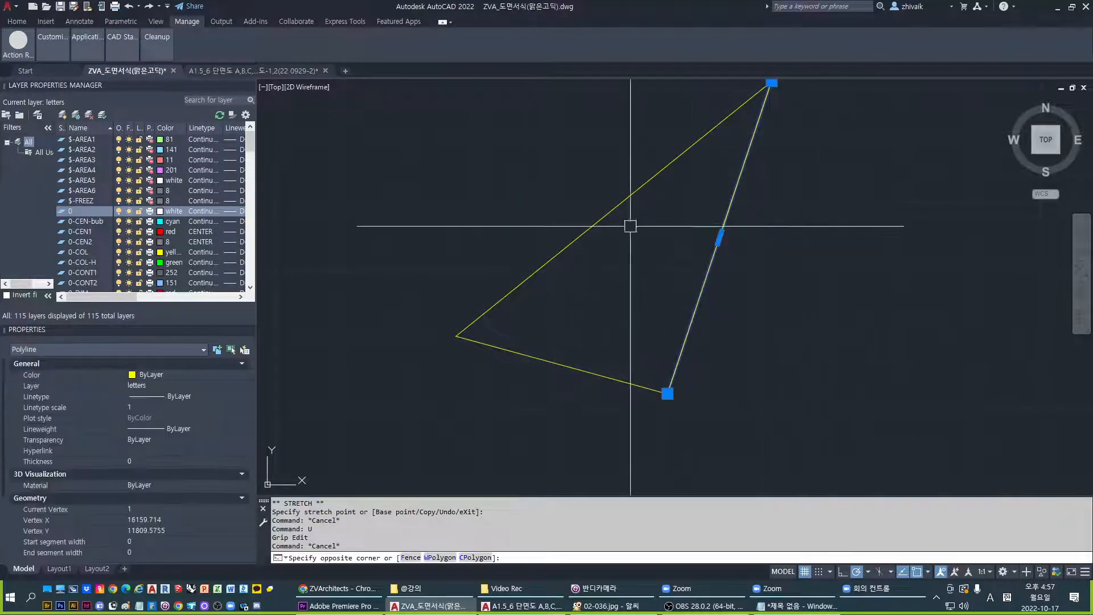
pyautogui.click(630, 226)
pyautogui.press('Escape')
# Step: Draw a polyline segment straight down from the triangle's lower-left corner
pyautogui.moveTo(596, 372); pyautogui.dragTo(675, 335, button='middle')
pyautogui.write('l')
pyautogui.press('space')
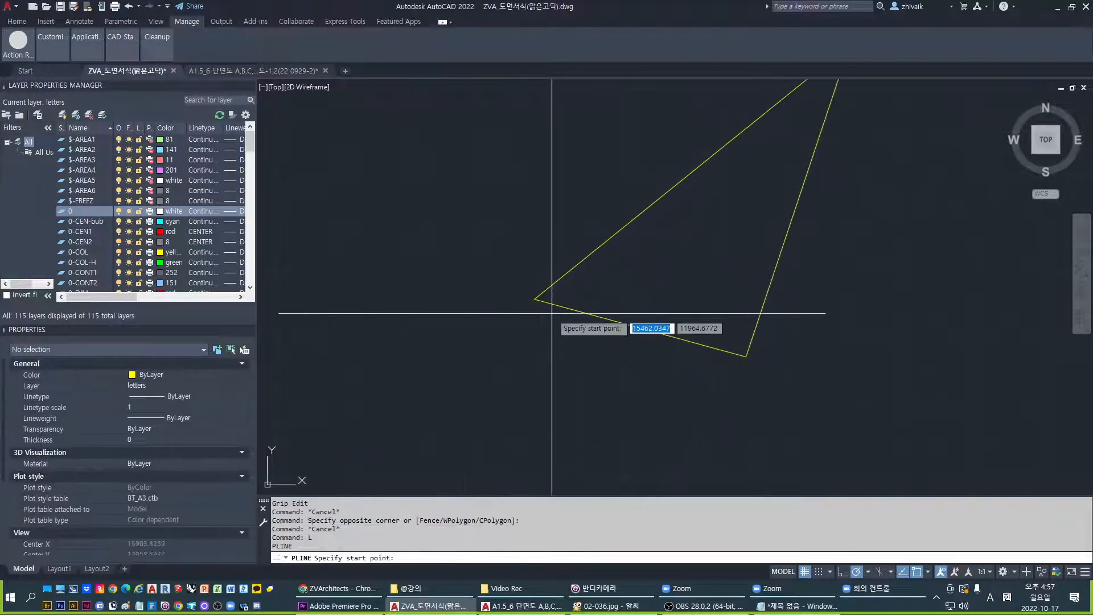
pyautogui.click(534, 298)
pyautogui.click(535, 464)
pyautogui.press('Escape')
pyautogui.press('Escape')
pyautogui.moveTo(639, 434); pyautogui.dragTo(609, 383, button='middle')
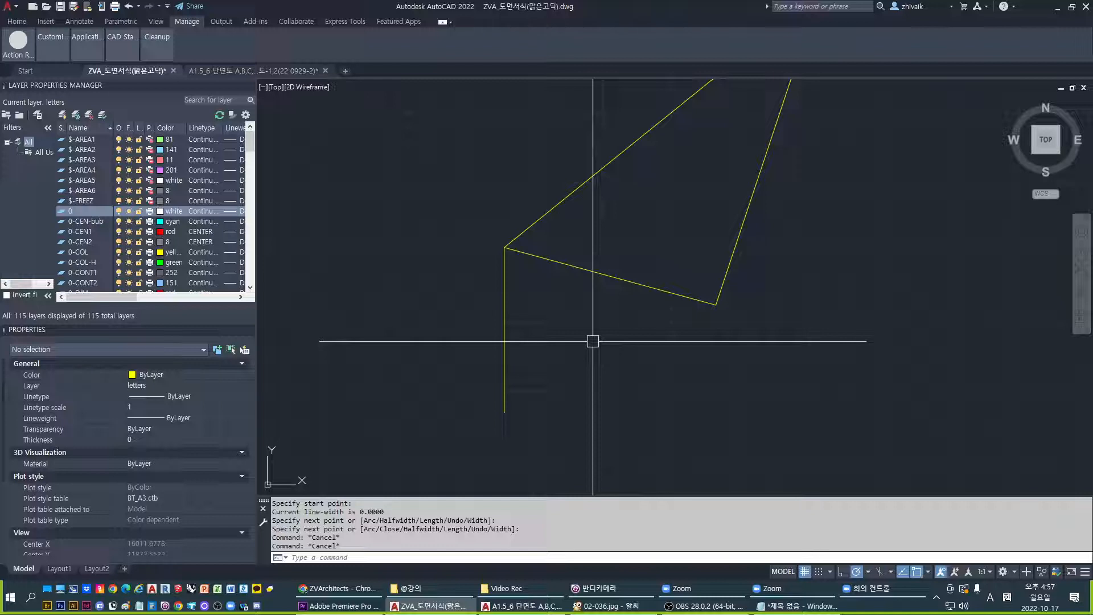
# Step: Draw another single-segment polyline from the triangle's lower-left corner, sloping up and outward to the left
pyautogui.write('pl')
pyautogui.press('Return')
pyautogui.click(505, 247)
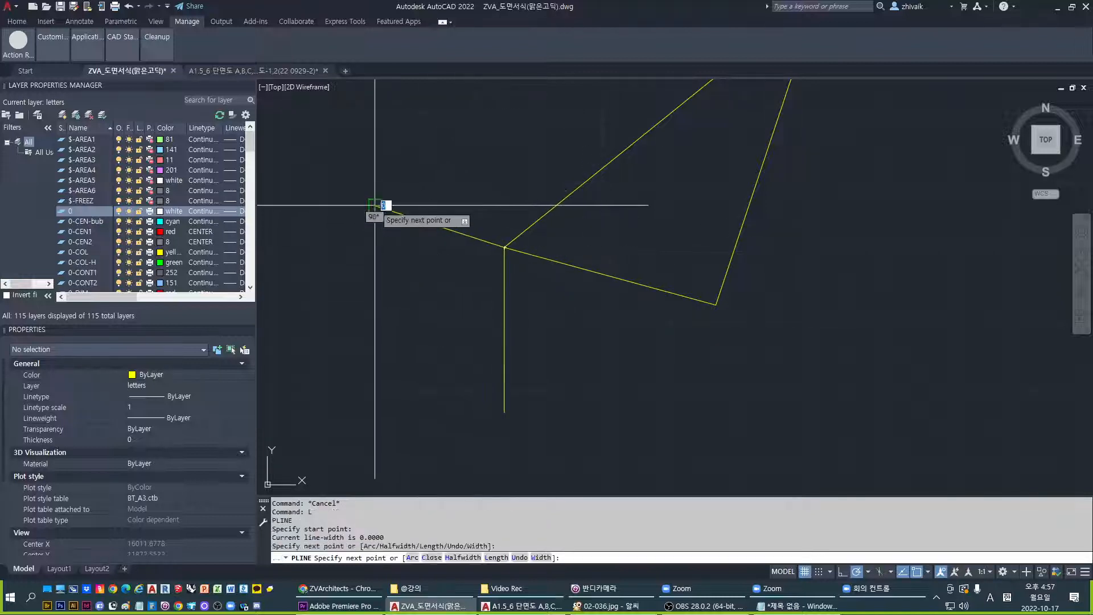
pyautogui.click(375, 205)
pyautogui.press('Return')
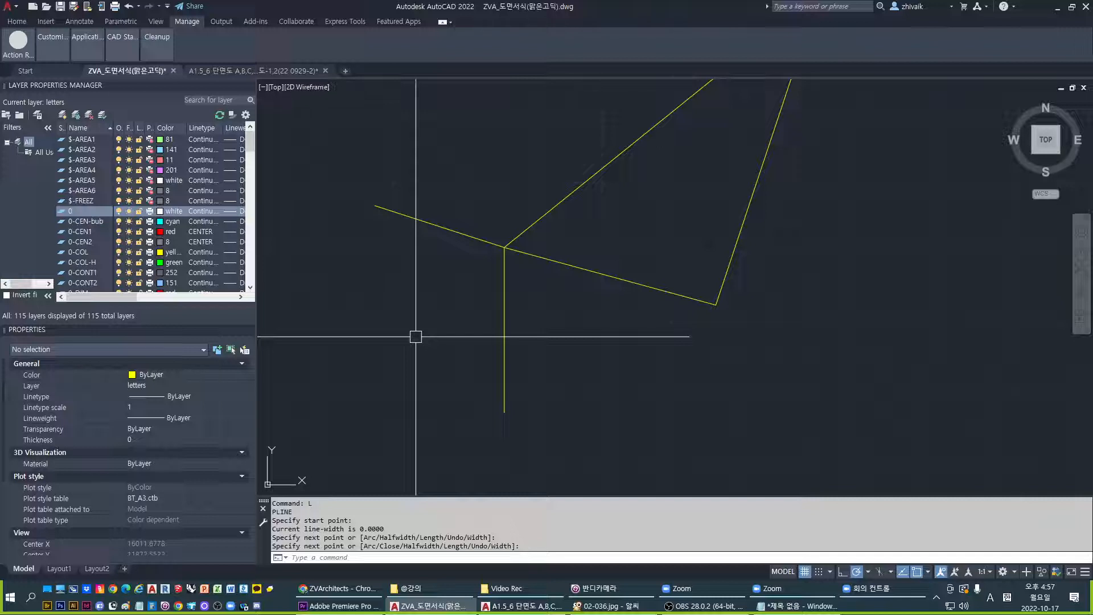
pyautogui.press('Escape')
# Step: Select different pairs of polylines meeting at the triangle's lower-left corner to examine which ones could be joined
pyautogui.moveTo(669, 204)
pyautogui.mouseDown(button='middle')
pyautogui.moveTo(678, 261)
pyautogui.moveTo(732, 326)
pyautogui.mouseUp(button='middle')
pyautogui.click(724, 300)
pyautogui.click(622, 266)
pyautogui.click(532, 310)
pyautogui.click(456, 392)
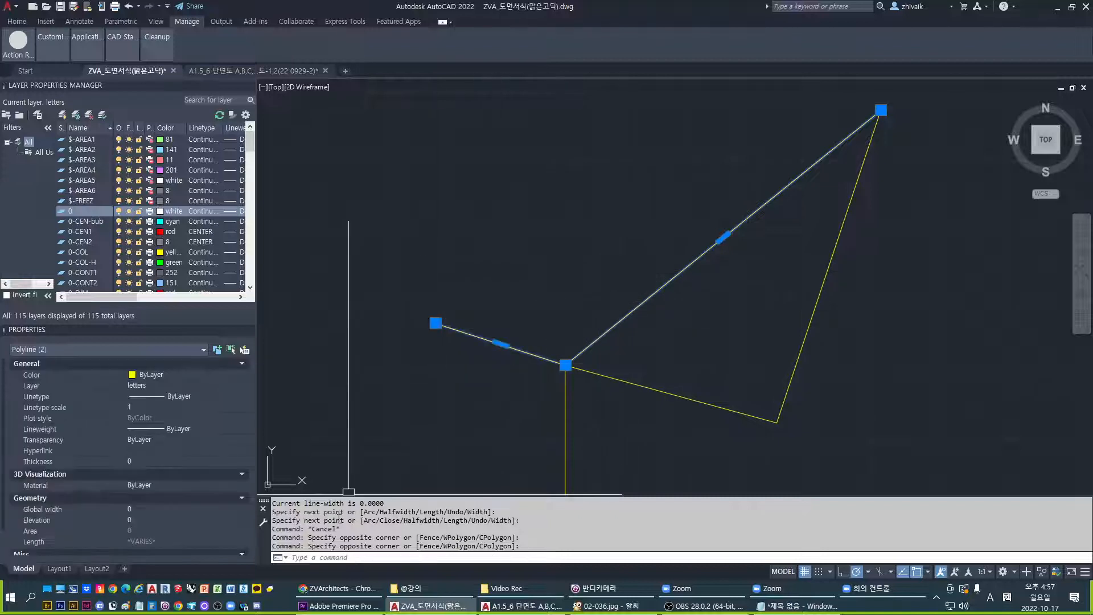
pyautogui.press('Escape')
pyautogui.press('Escape')
pyautogui.moveTo(274, 488); pyautogui.dragTo(314, 378, button='middle')
pyautogui.click(693, 403)
pyautogui.click(589, 362)
pyautogui.click(759, 325)
pyautogui.click(739, 259)
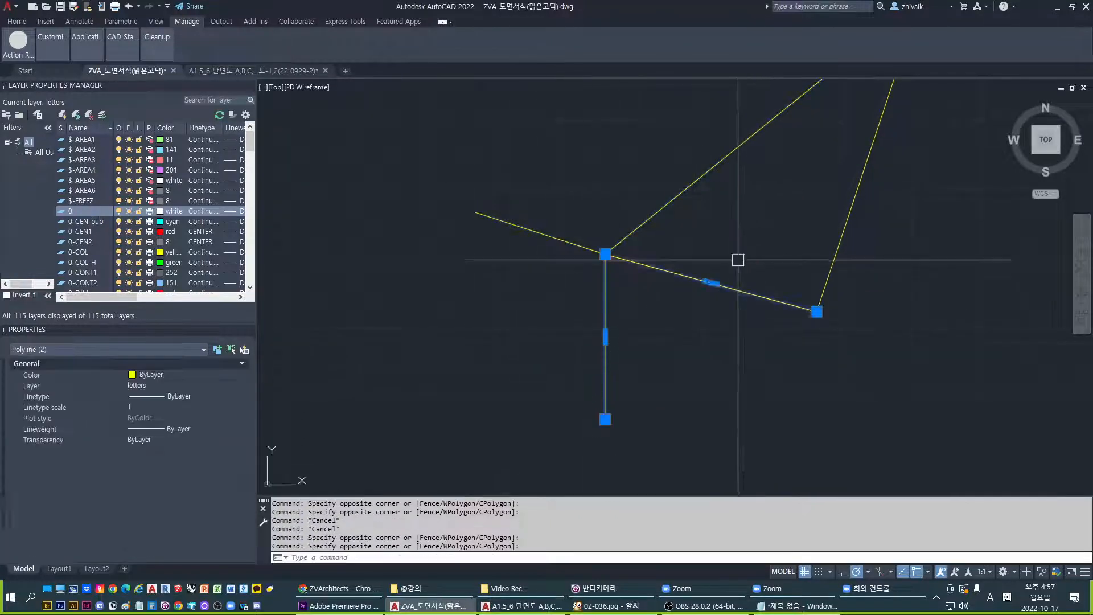
pyautogui.press('Escape')
# Step: Join the vertical segment below the lower-left corner with the triangle's longest side and select the result to check it
pyautogui.click(677, 394)
pyautogui.click(584, 347)
pyautogui.click(775, 217)
pyautogui.click(697, 171)
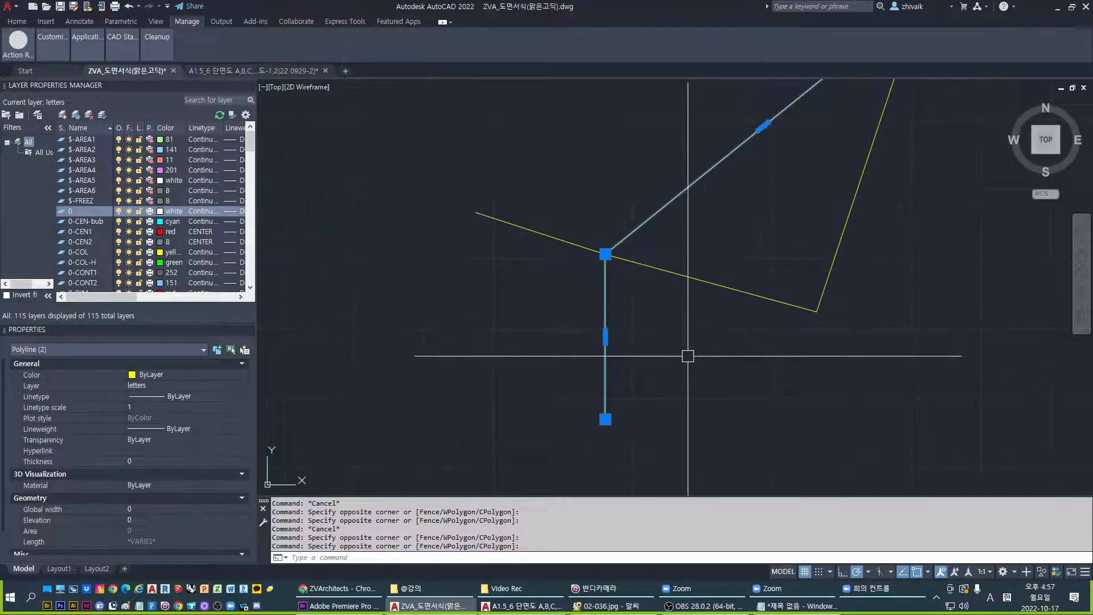
pyautogui.scroll(-2, 687, 358)
pyautogui.moveTo(673, 365); pyautogui.dragTo(621, 417, button='middle')
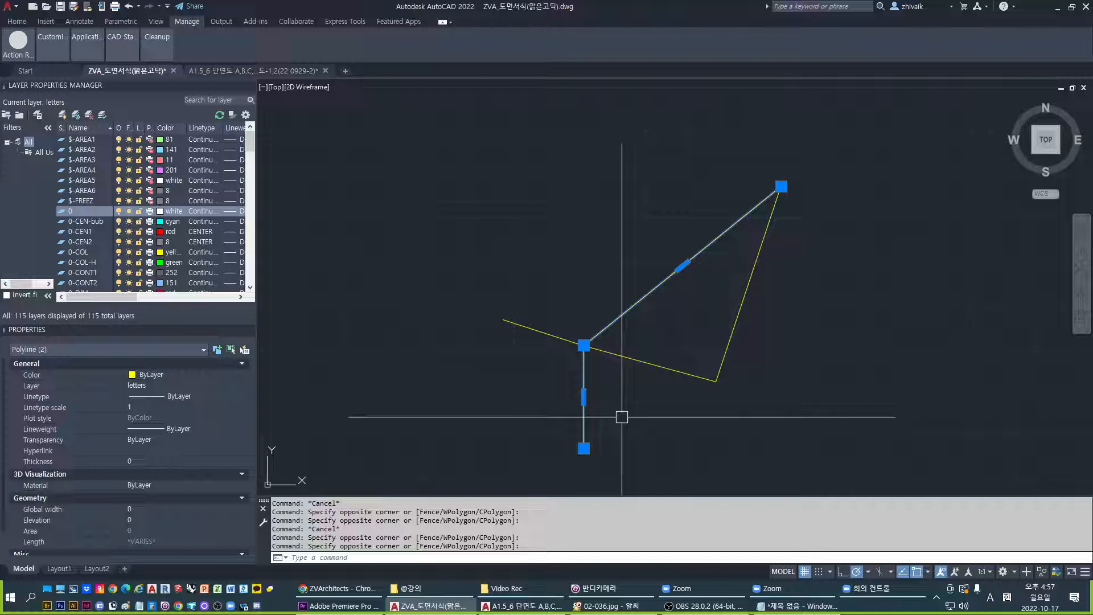
pyautogui.write('j')
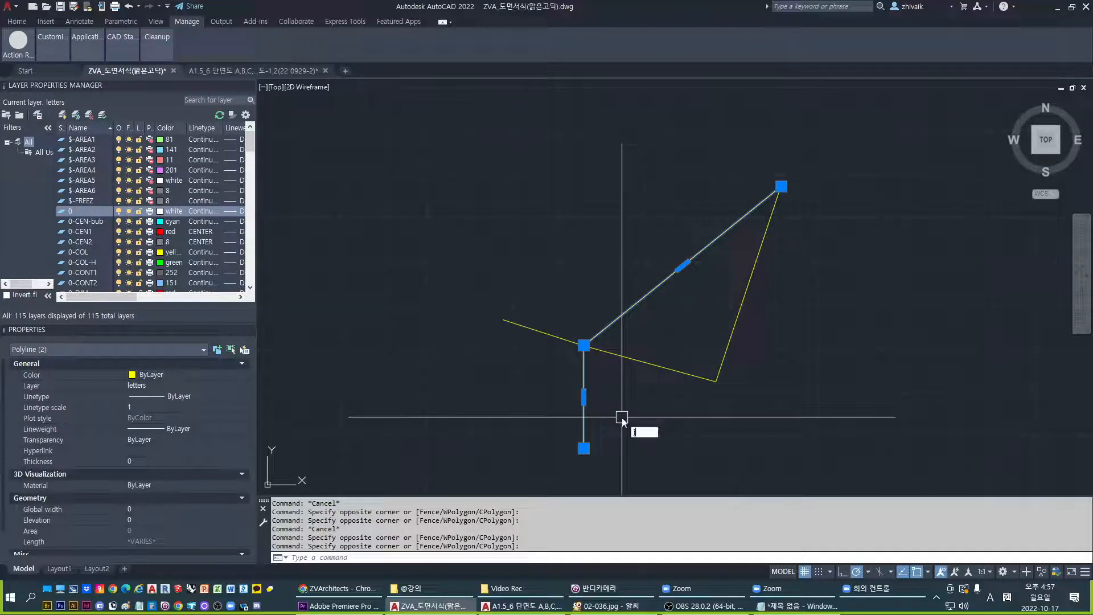
pyautogui.press('Return')
pyautogui.press('Escape')
pyautogui.click(630, 315)
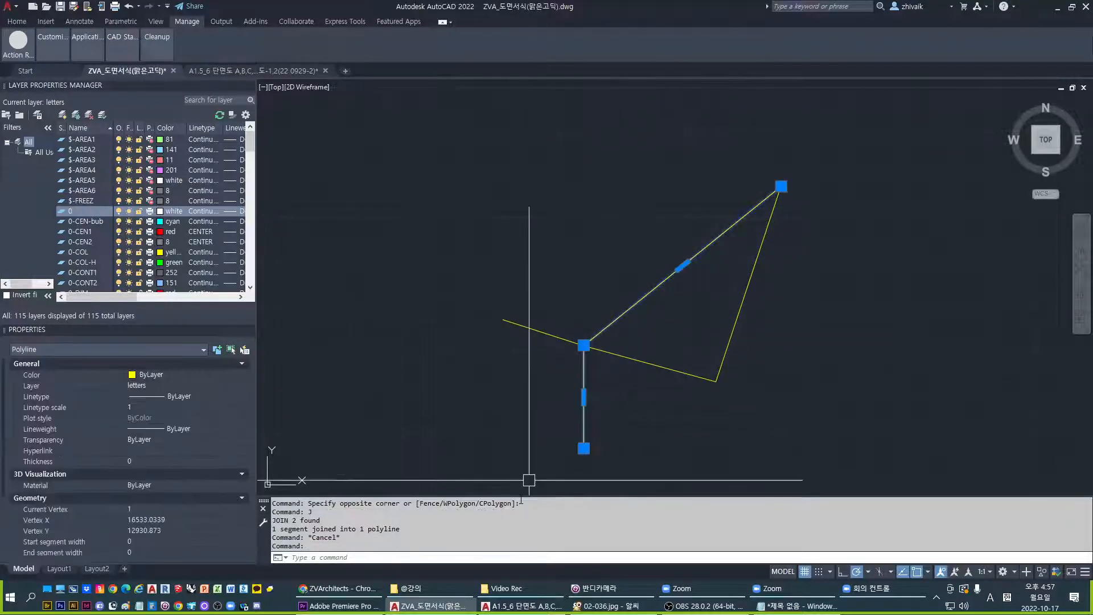
# Step: Undo the join of the vertical segment and the triangle's longest side
pyautogui.press('Escape')
pyautogui.write('u')
pyautogui.press('Return')
pyautogui.press('Escape')
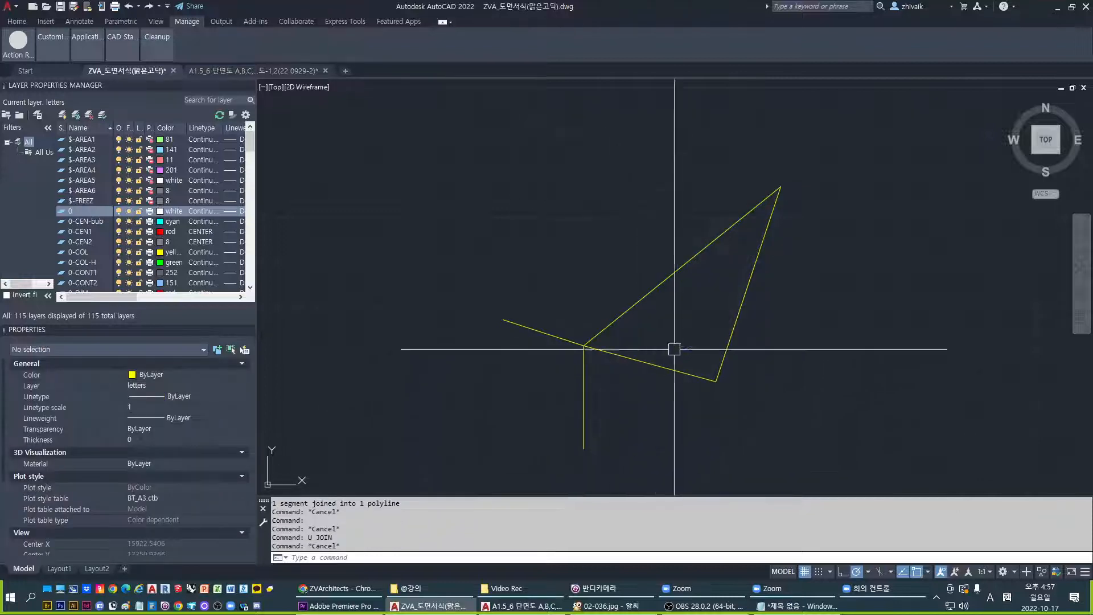
# Step: Join the vertical segment with the triangle's bottom side and select the result to check it
pyautogui.moveTo(674, 349); pyautogui.dragTo(537, 385)
pyautogui.write('j')
pyautogui.press('Return')
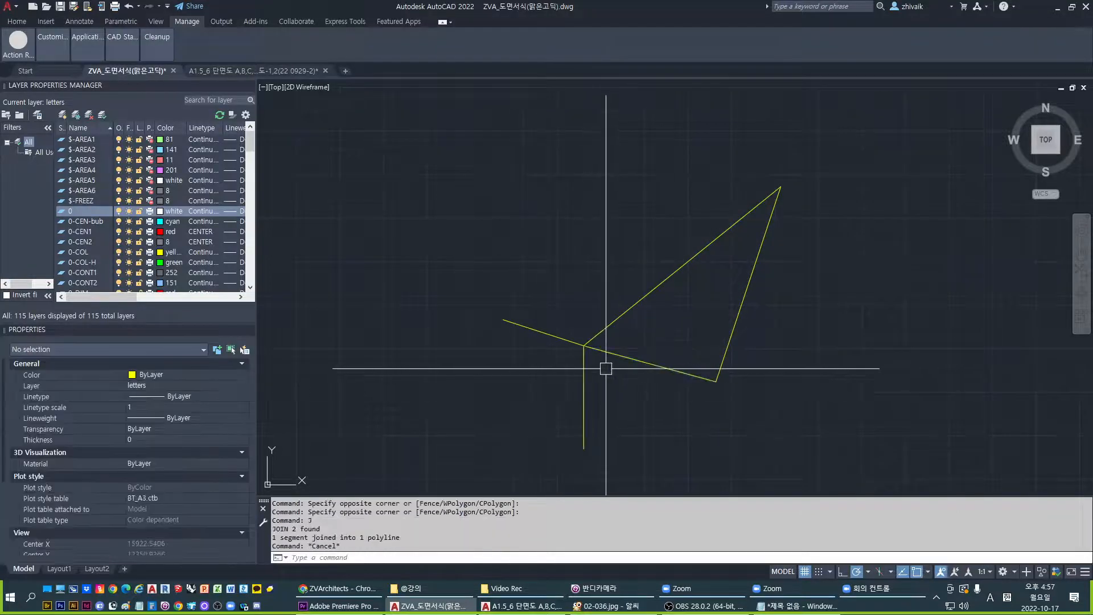
pyautogui.press('Escape')
pyautogui.click(585, 393)
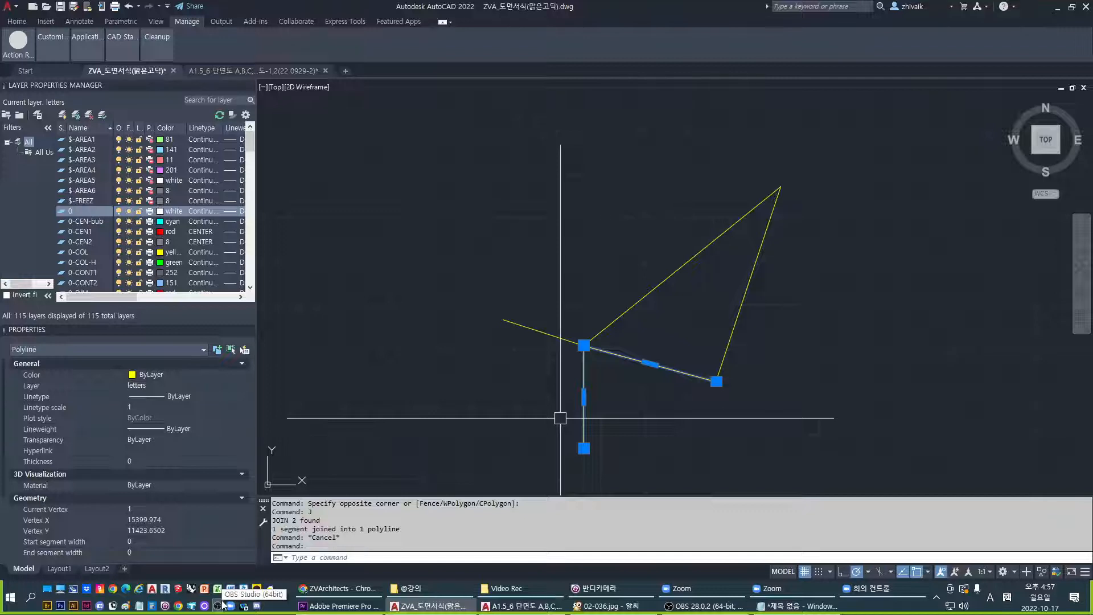
# Step: Undo the join of the vertical segment and the triangle's bottom side
pyautogui.press('Escape')
pyautogui.write('u')
pyautogui.press('Return')
pyautogui.press('Escape')
pyautogui.press('Escape')
pyautogui.press('Escape')
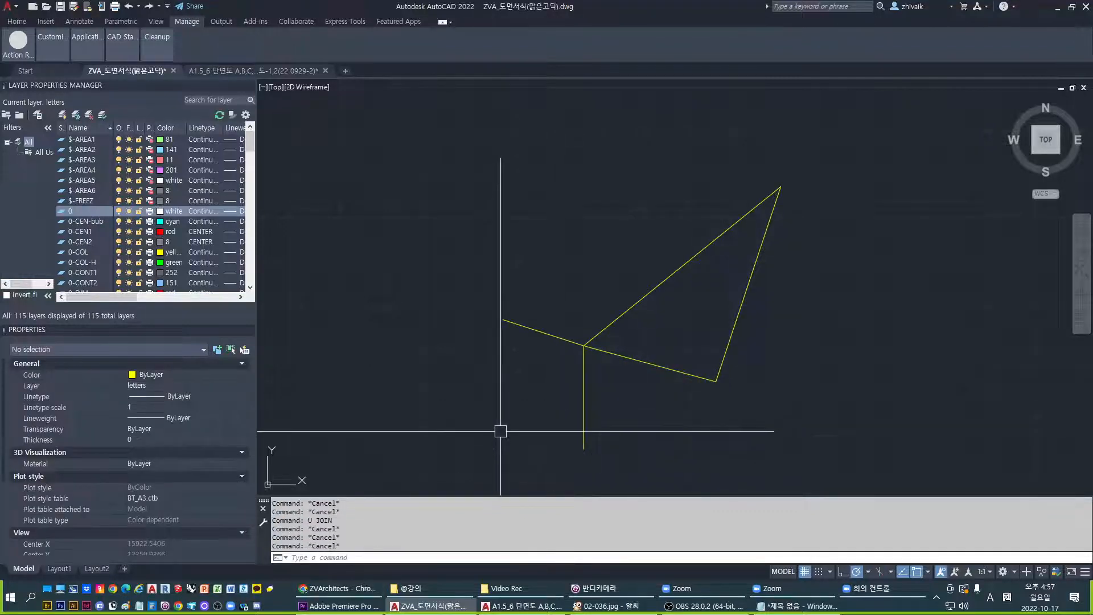
# Step: Erase the two extra segments that branch off the triangle's lower-left corner
pyautogui.moveTo(671, 423); pyautogui.dragTo(535, 383)
pyautogui.moveTo(542, 320); pyautogui.dragTo(476, 344)
pyautogui.write('e')
pyautogui.press('Return')
pyautogui.press('Escape')
pyautogui.press('Escape')
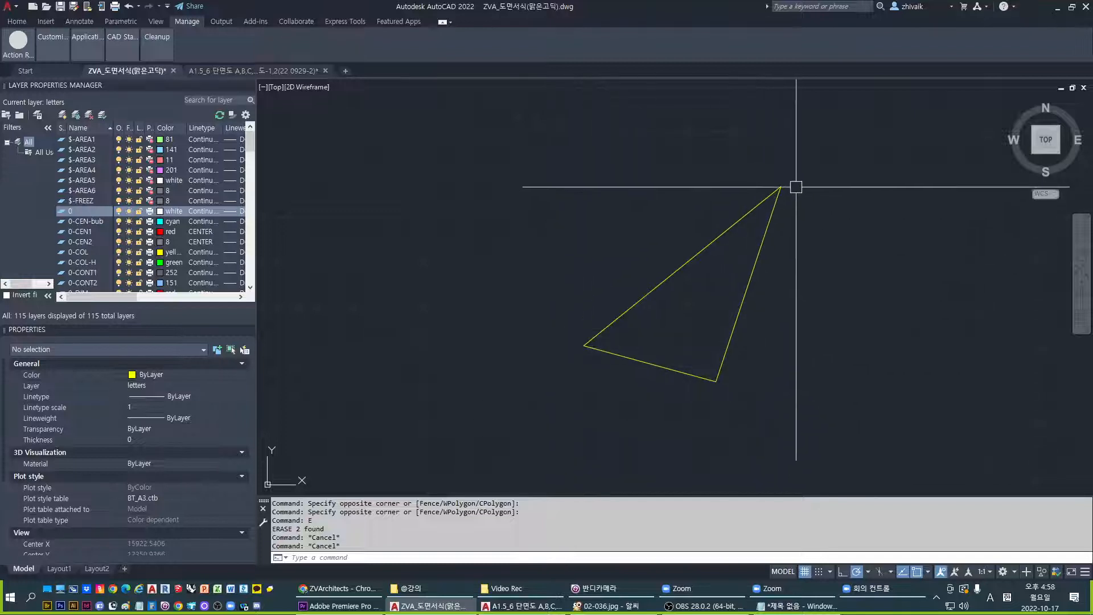
# Step: Join the triangle's three sides into a single polyline and select it to check the result
pyautogui.press('Escape')
pyautogui.moveTo(763, 402); pyautogui.dragTo(607, 320)
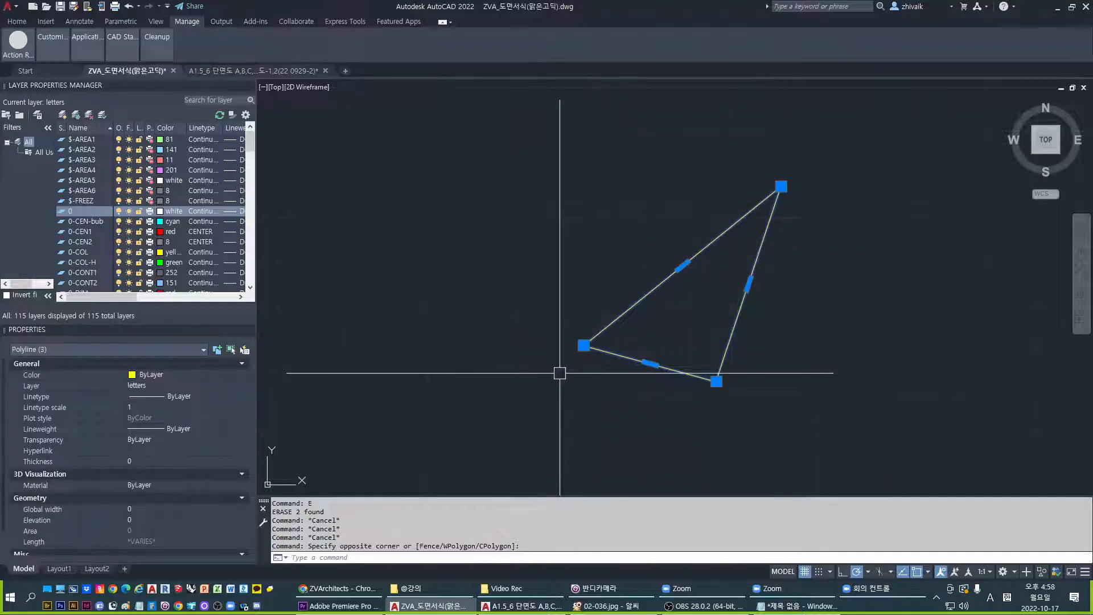
pyautogui.write('j')
pyautogui.press('Return')
pyautogui.press('Escape')
pyautogui.moveTo(647, 359); pyautogui.dragTo(502, 425)
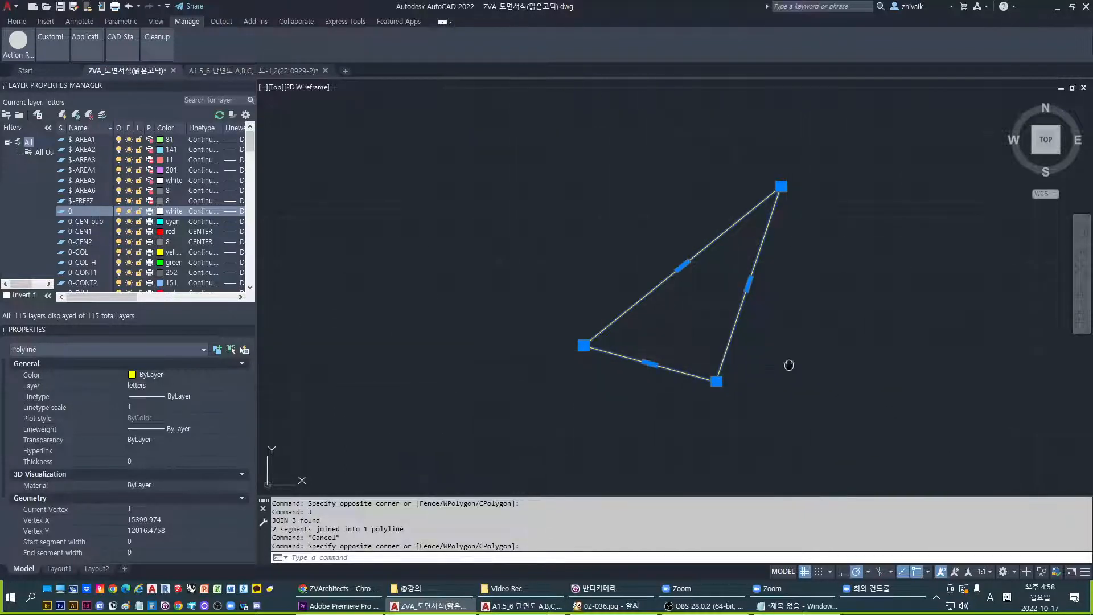
# Step: Explode the joined triangle polyline into individual segments
pyautogui.moveTo(789, 365); pyautogui.dragTo(785, 365, button='middle')
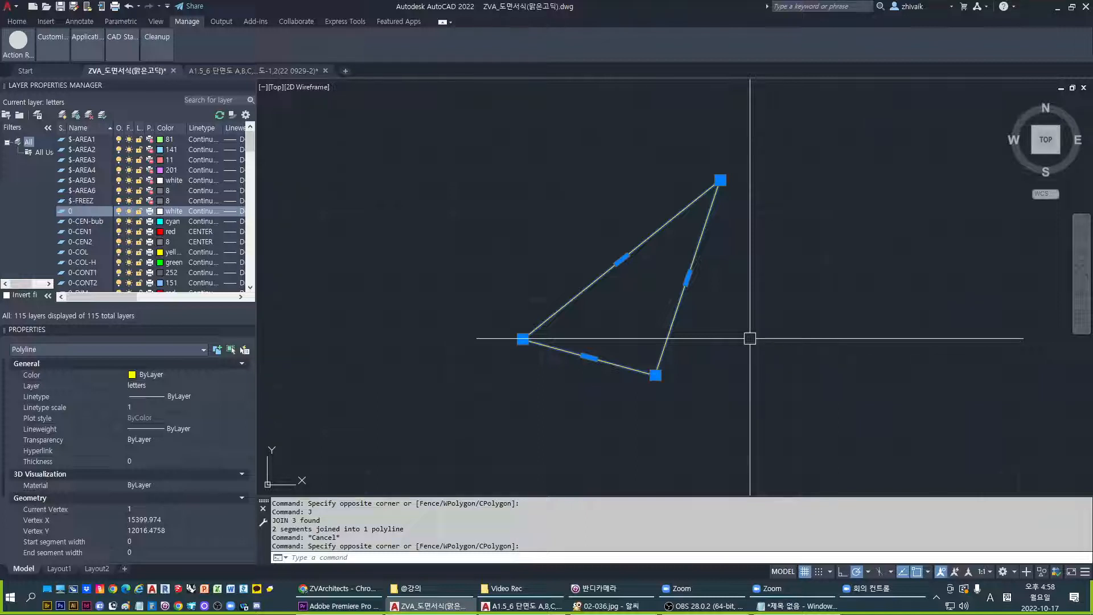
pyautogui.write('ex')
pyautogui.press('Return')
pyautogui.press('Escape')
pyautogui.press('Escape')
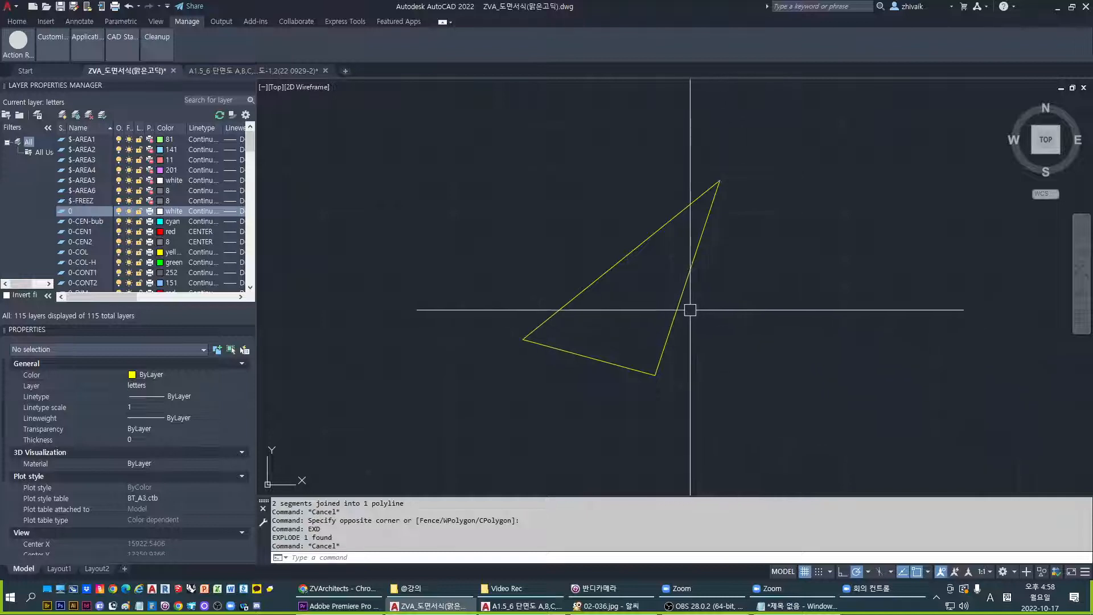
# Step: Select the exploded triangle's sides individually and all together to examine their object type
pyautogui.click(571, 365)
pyautogui.press('Escape')
pyautogui.click(576, 354)
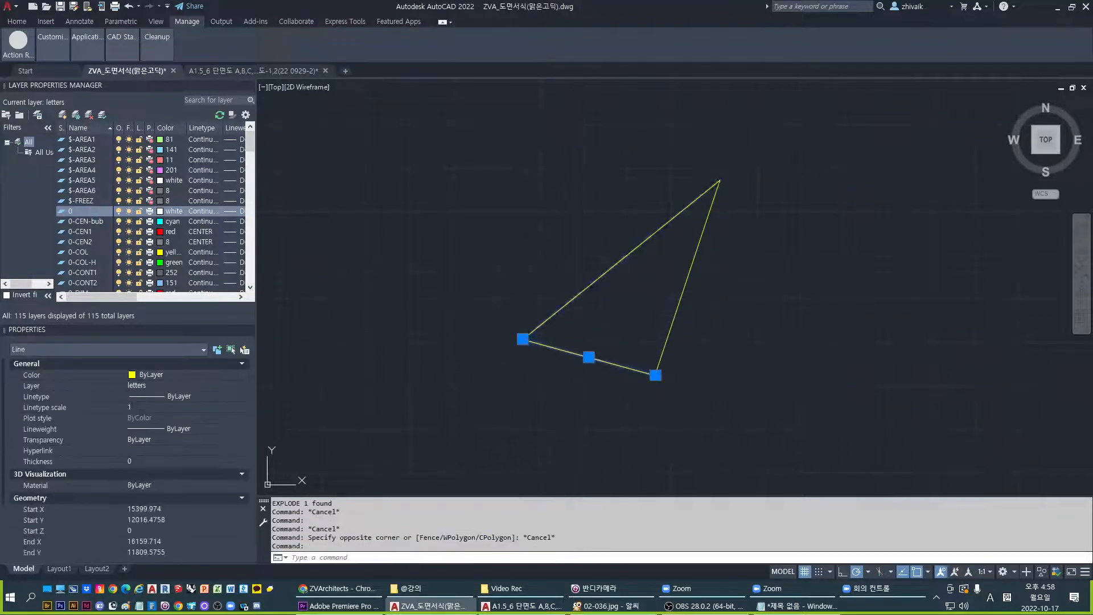
pyautogui.click(581, 291)
pyautogui.press('Escape')
pyautogui.click(763, 399)
pyautogui.click(560, 199)
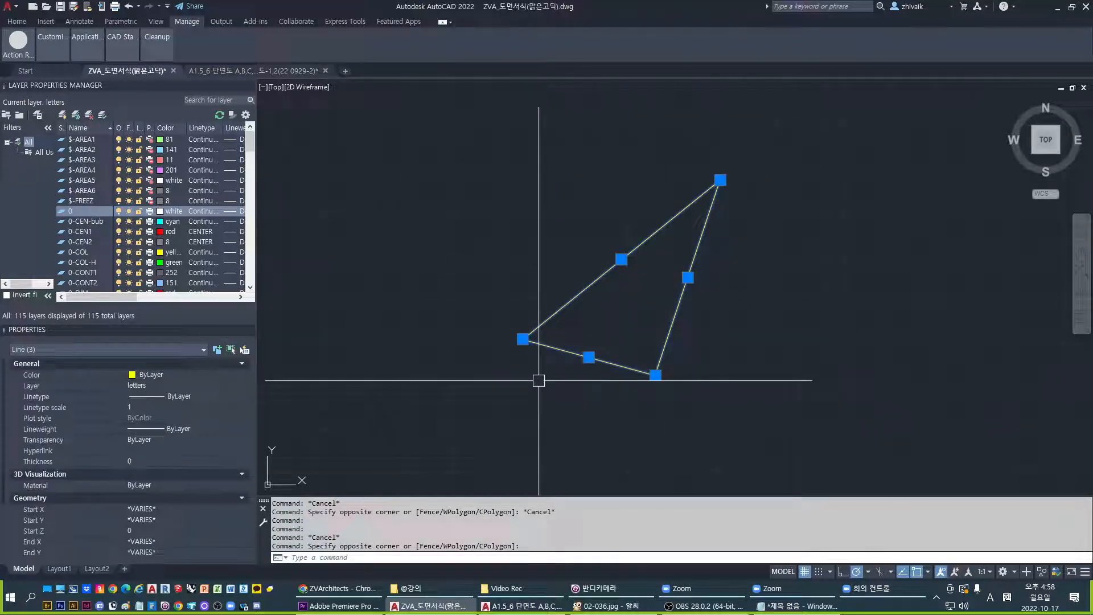
pyautogui.press('Escape')
# Step: Erase all three lines of the exploded triangle
pyautogui.click(781, 410)
pyautogui.click(495, 307)
pyautogui.write('e')
pyautogui.press('Return')
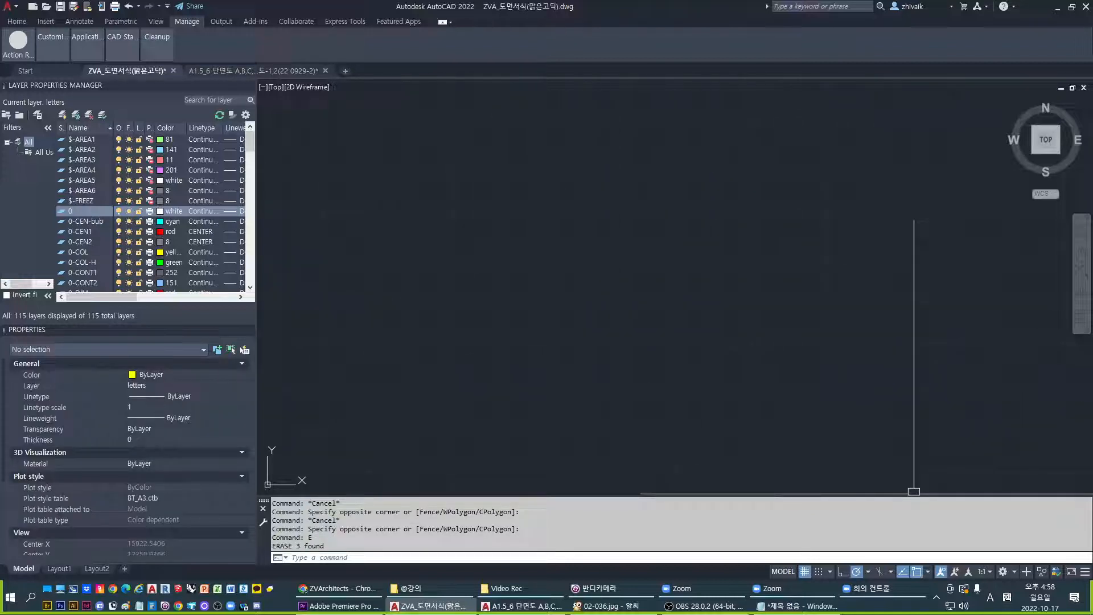
pyautogui.click(422, 588)
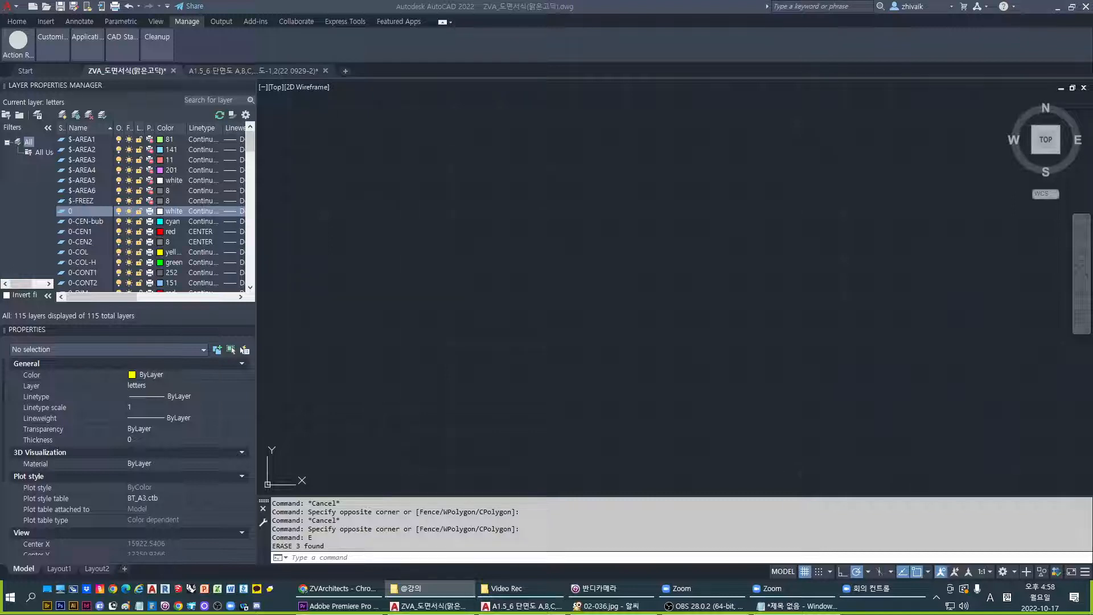
pyautogui.click(900, 401)
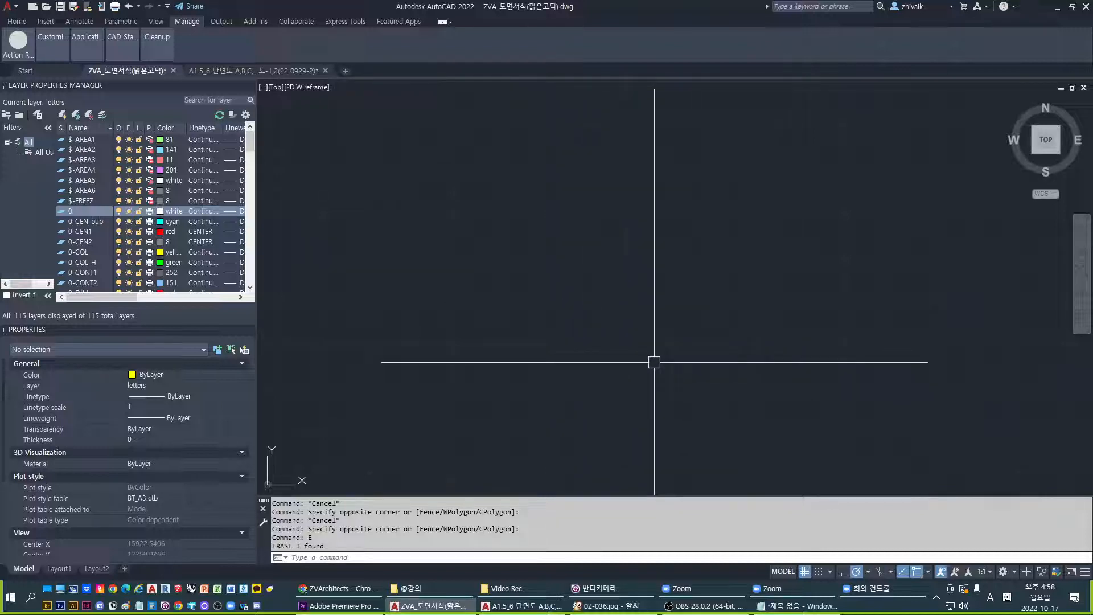
# Step: Draw a rectangle in the empty drawing area by placing its lower-left and upper-right corners
pyautogui.press('Escape')
pyautogui.press('Escape')
pyautogui.write('REC')
pyautogui.press('Return')
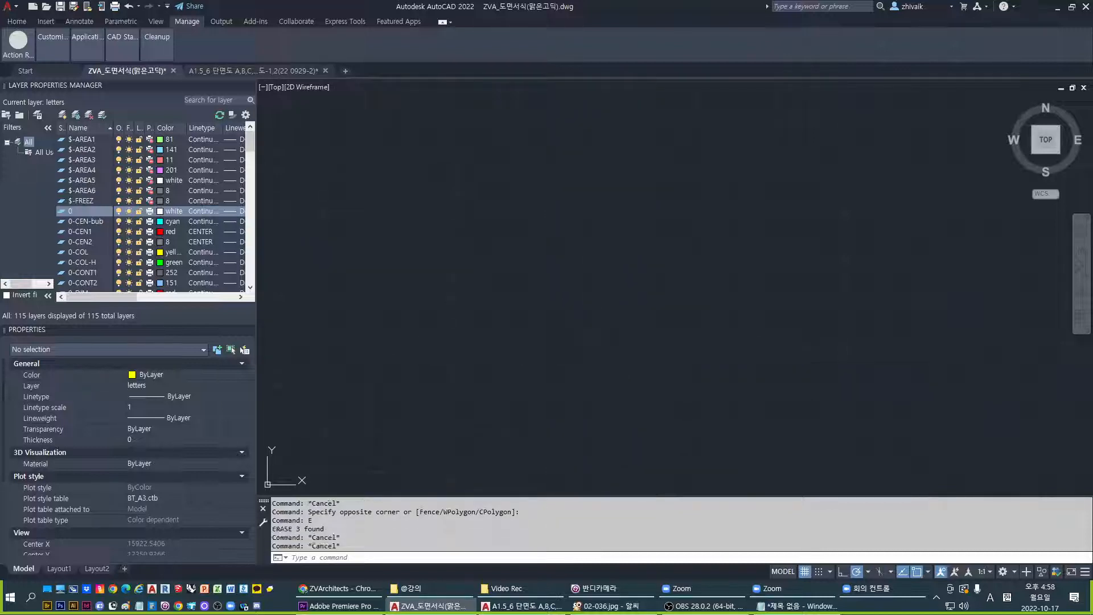
pyautogui.click(463, 388)
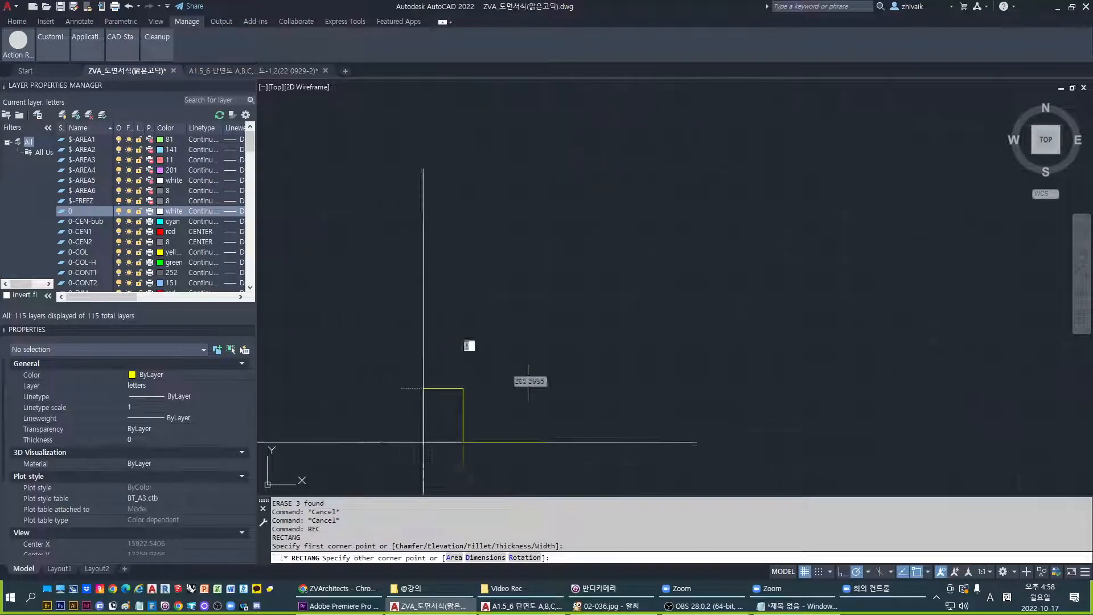
pyautogui.click(654, 237)
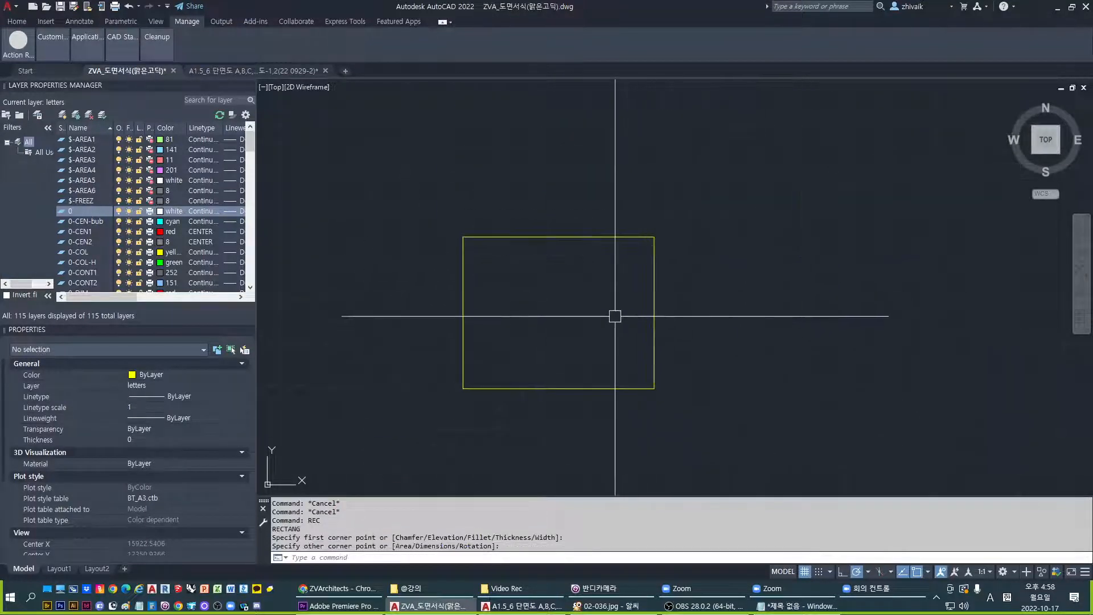
# Step: Draw a second, taller rectangle that starts inside the first one and extends beyond its upper-right corner
pyautogui.press('Return')
pyautogui.click(572, 347)
pyautogui.click(761, 113)
pyautogui.press('Return')
pyautogui.press('Escape')
pyautogui.moveTo(837, 343); pyautogui.dragTo(689, 362, button='middle')
pyautogui.press('Escape')
pyautogui.press('Escape')
pyautogui.press('Escape')
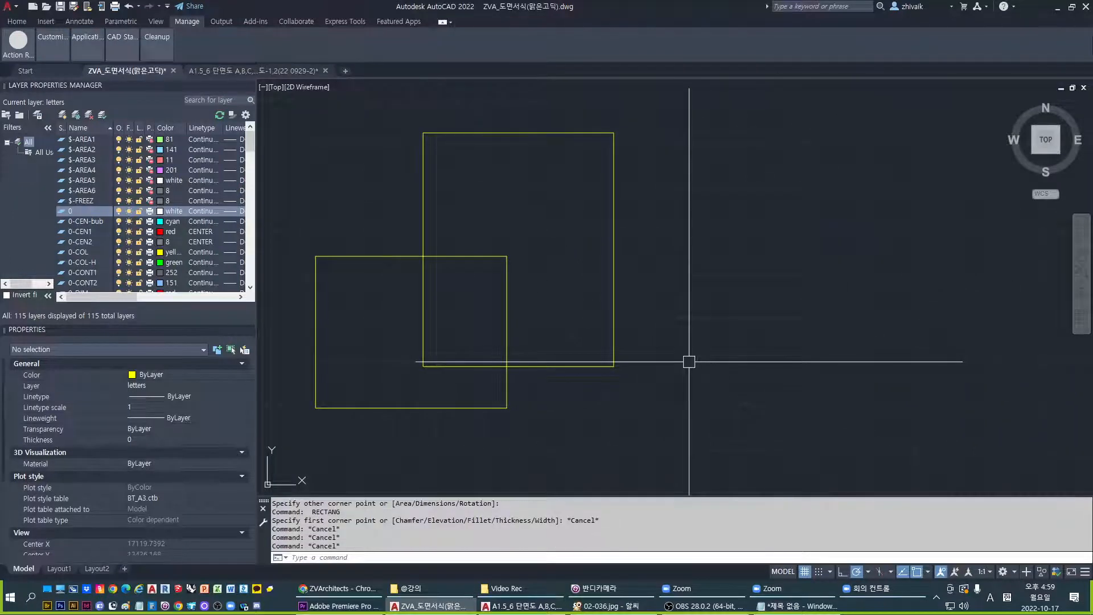
pyautogui.moveTo(771, 373); pyautogui.dragTo(742, 354, button='middle')
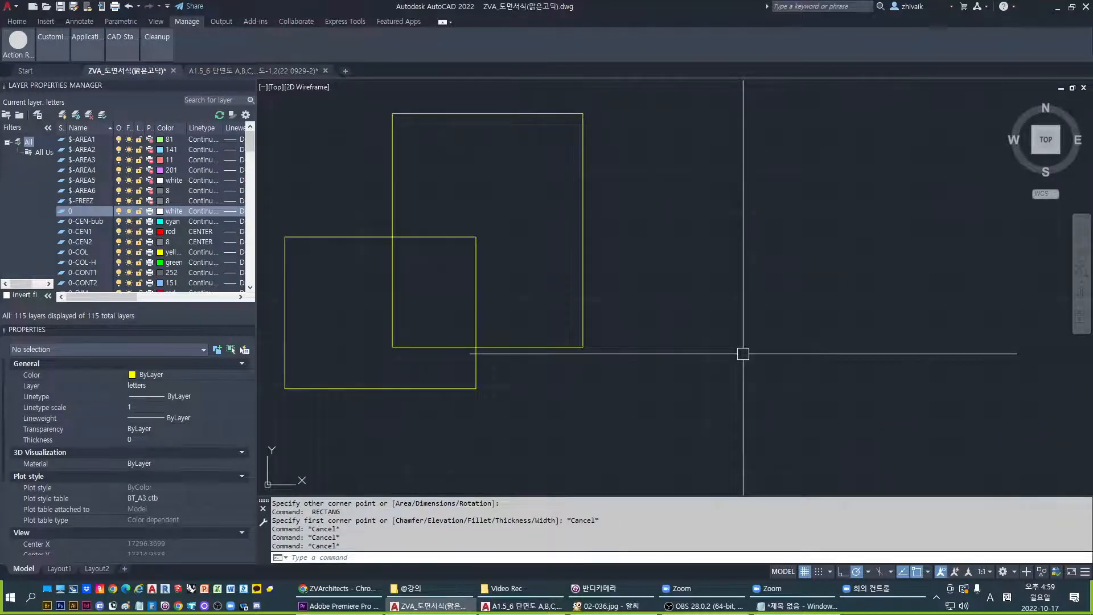
pyautogui.press('Escape')
pyautogui.write('REC')
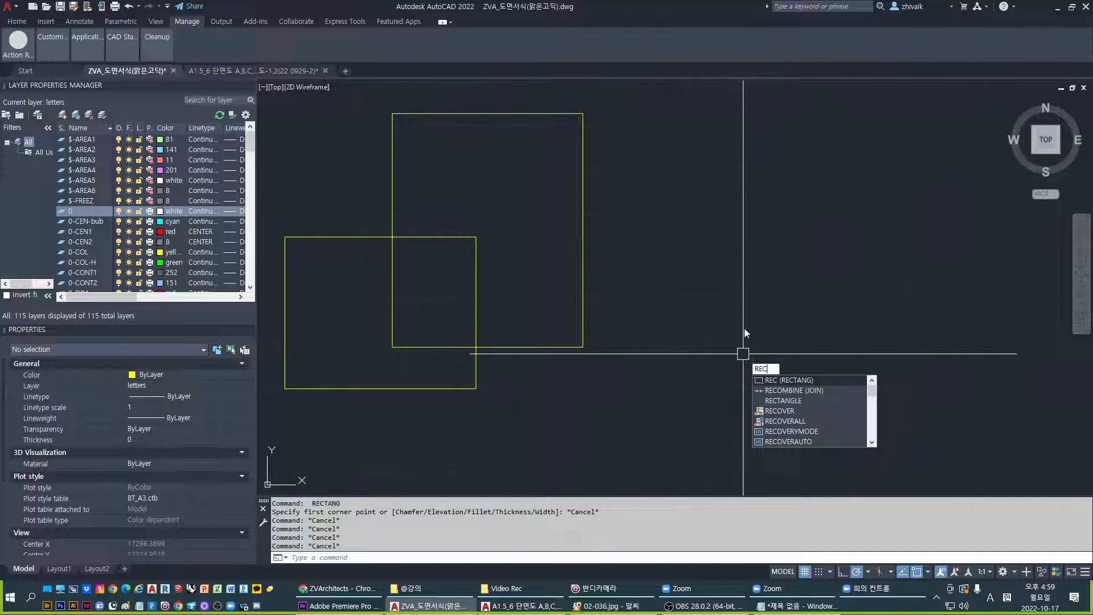
pyautogui.press('Return')
pyautogui.click(711, 245)
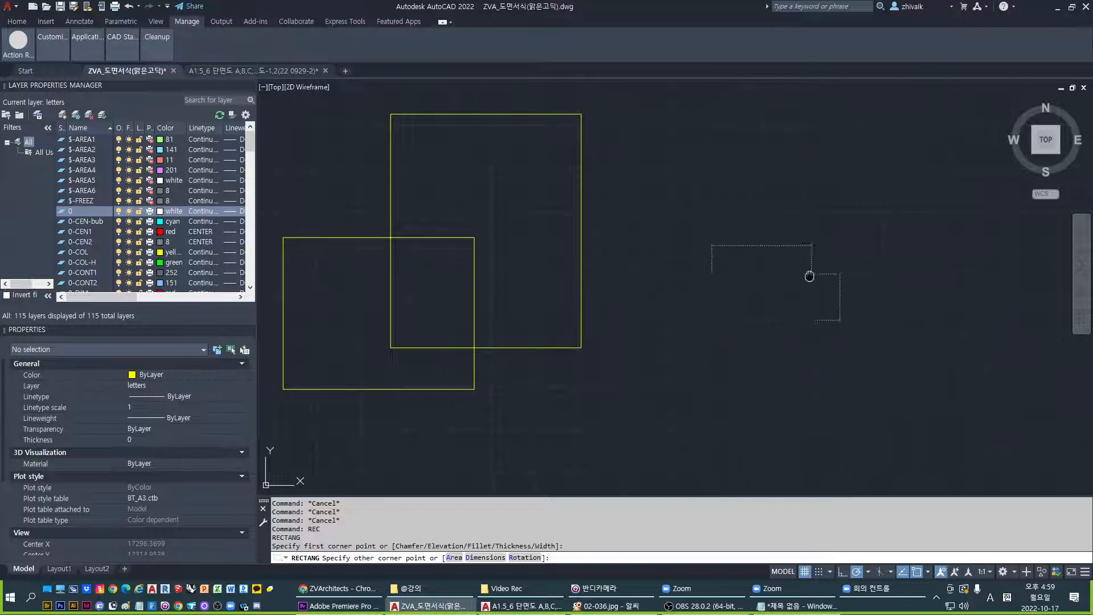
pyautogui.moveTo(810, 273); pyautogui.dragTo(705, 342, button='middle')
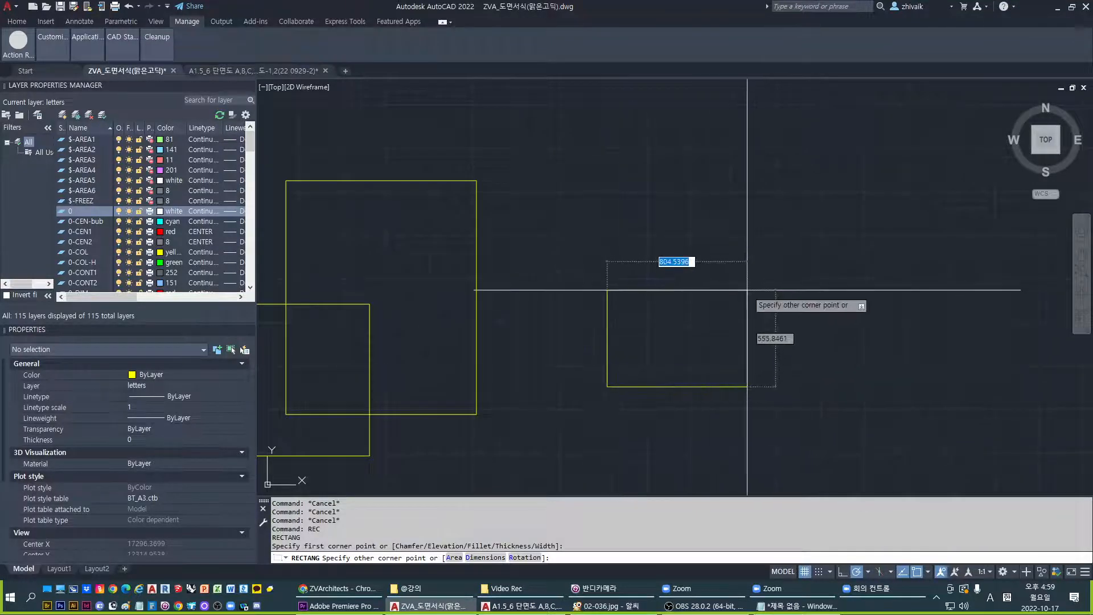
pyautogui.write('@798')
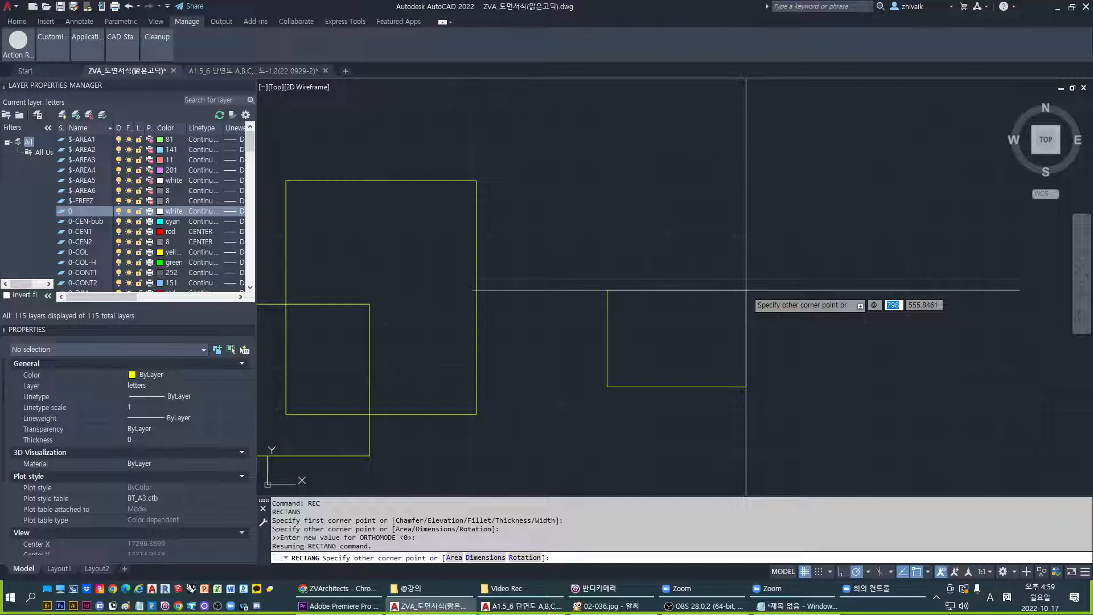
pyautogui.write('59')
pyautogui.write('0')
pyautogui.press('Tab')
pyautogui.write('00')
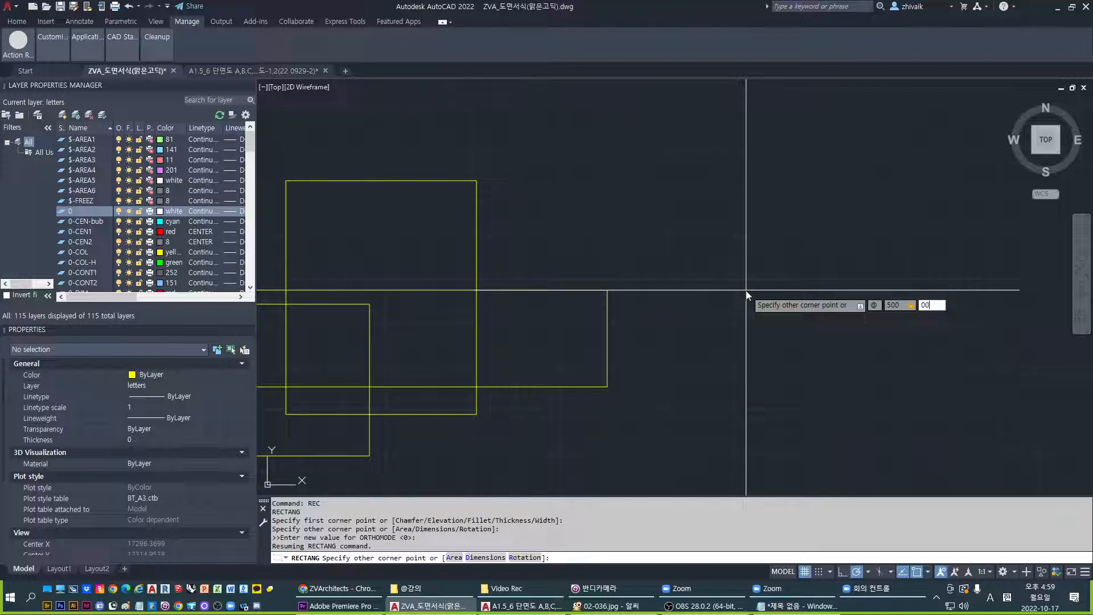
pyautogui.press('Return')
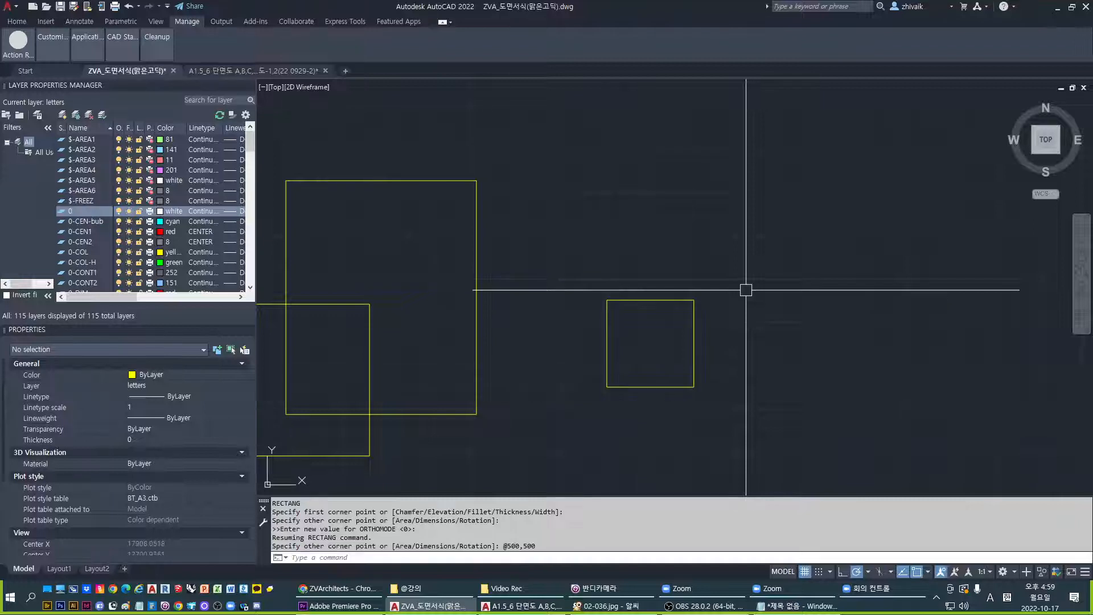
pyautogui.press('Escape')
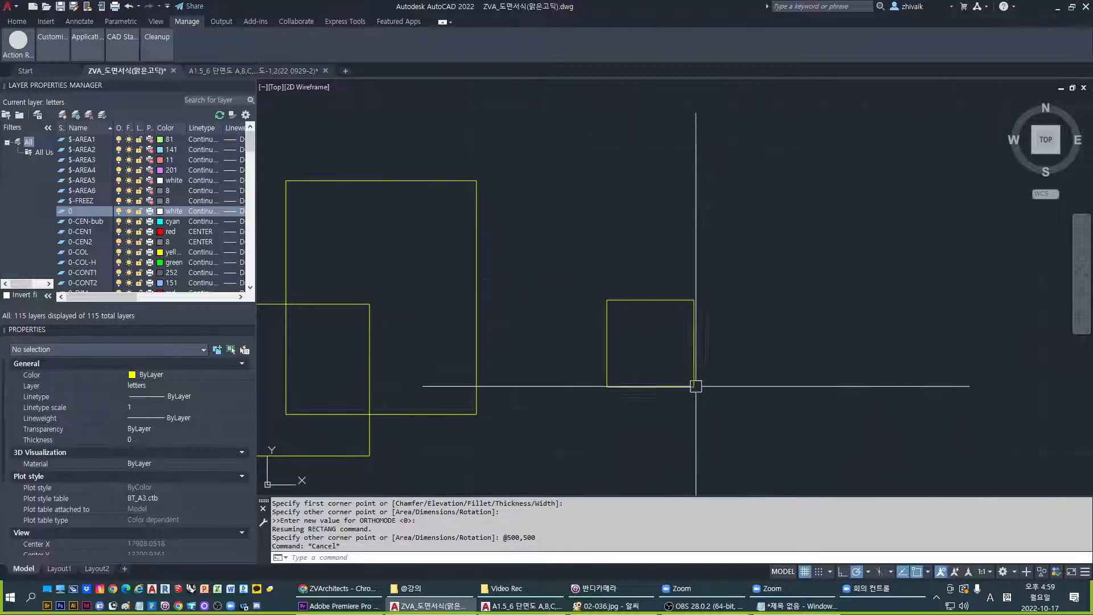
# Step: Select the 500 by 500 rectangle to examine its object type and properties
pyautogui.press('Escape')
pyautogui.click(694, 365)
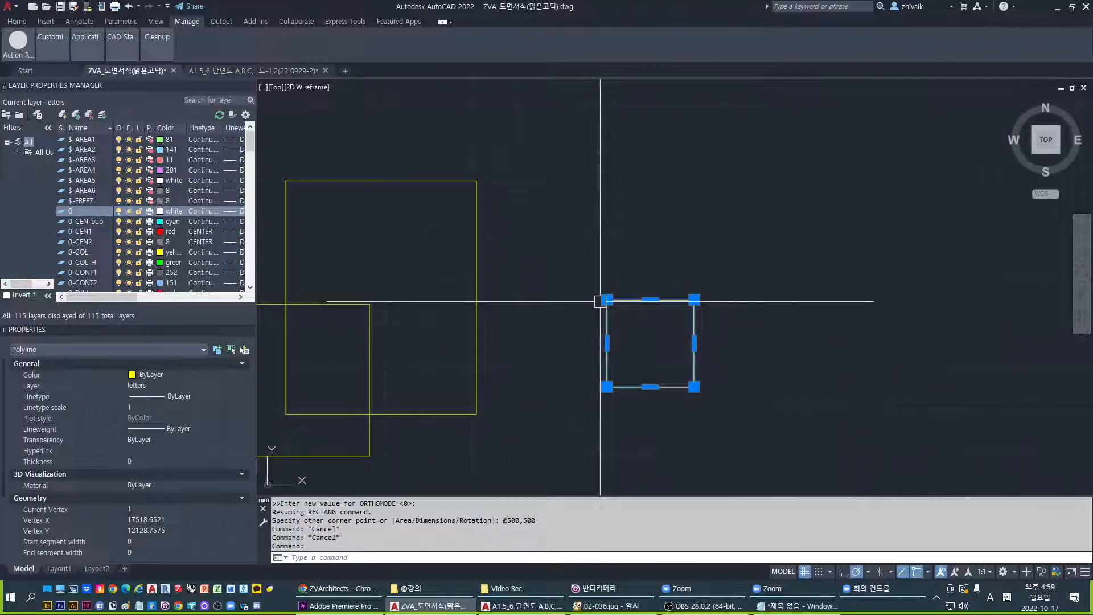
pyautogui.press('Escape')
# Step: Draw a closed polyline square above the small rectangle, entering three 500-long sides and closing the fourth
pyautogui.write('l')
pyautogui.press('Return')
pyautogui.moveTo(726, 293); pyautogui.dragTo(704, 296, button='middle')
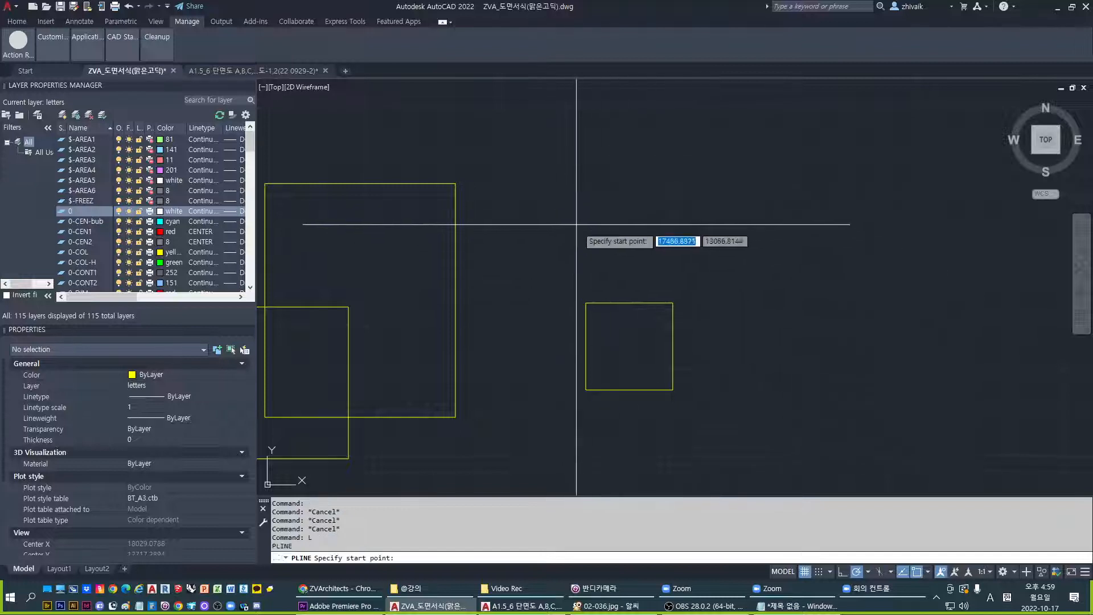
pyautogui.click(593, 226)
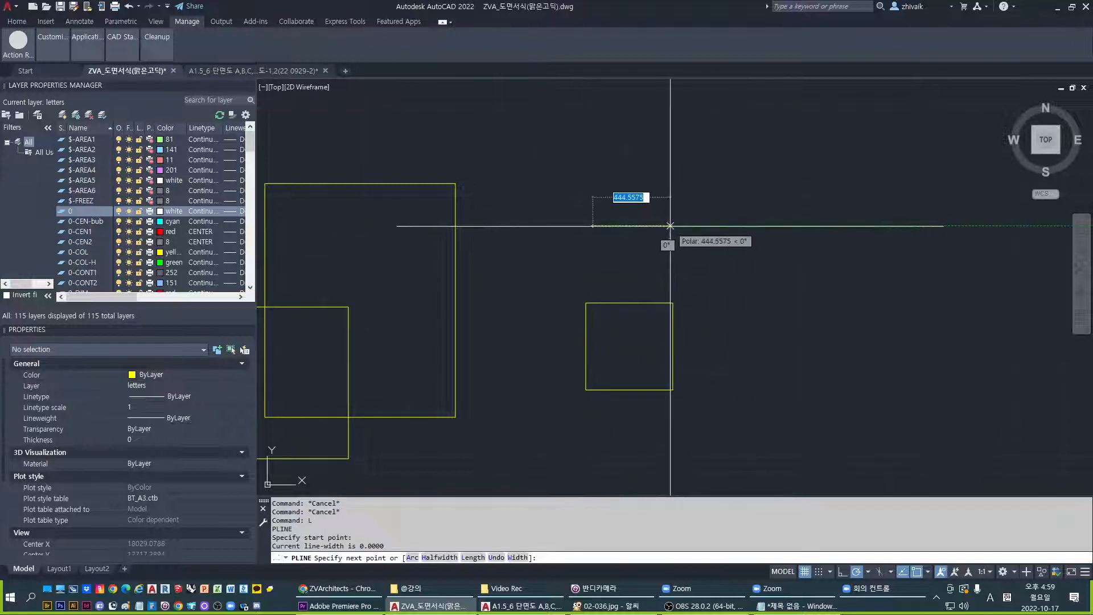
pyautogui.write('500')
pyautogui.press('Return')
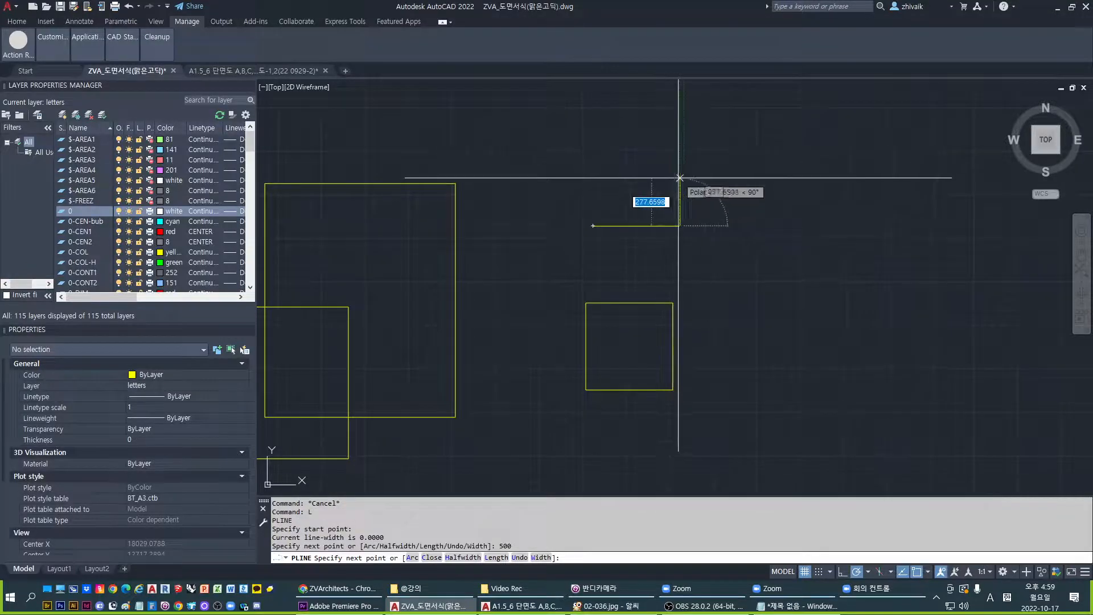
pyautogui.write('500')
pyautogui.press('Return')
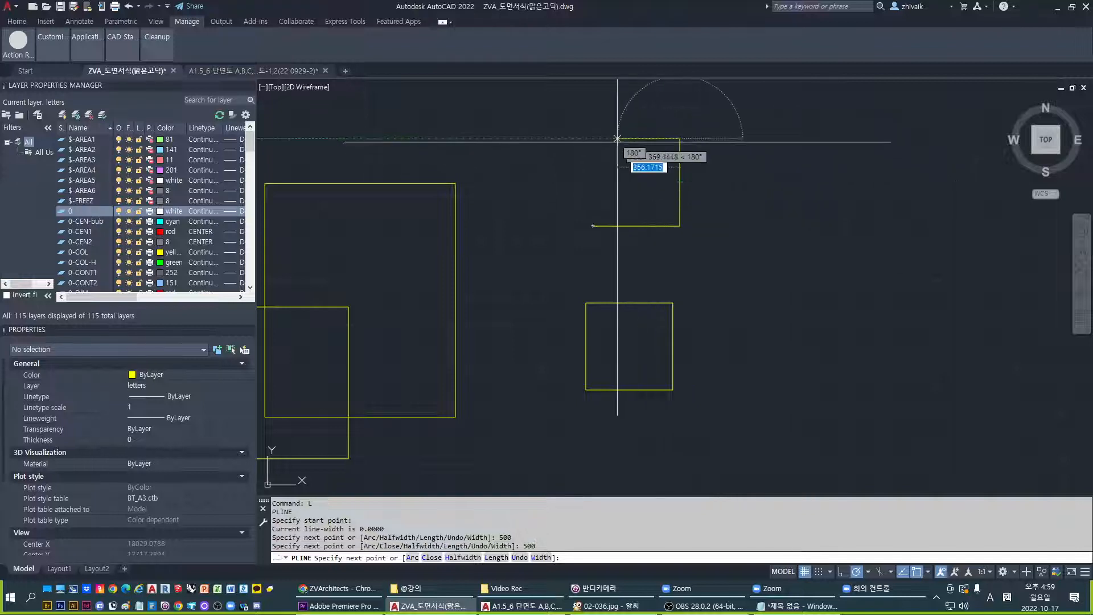
pyautogui.write('500')
pyautogui.press('Return')
pyautogui.write('c')
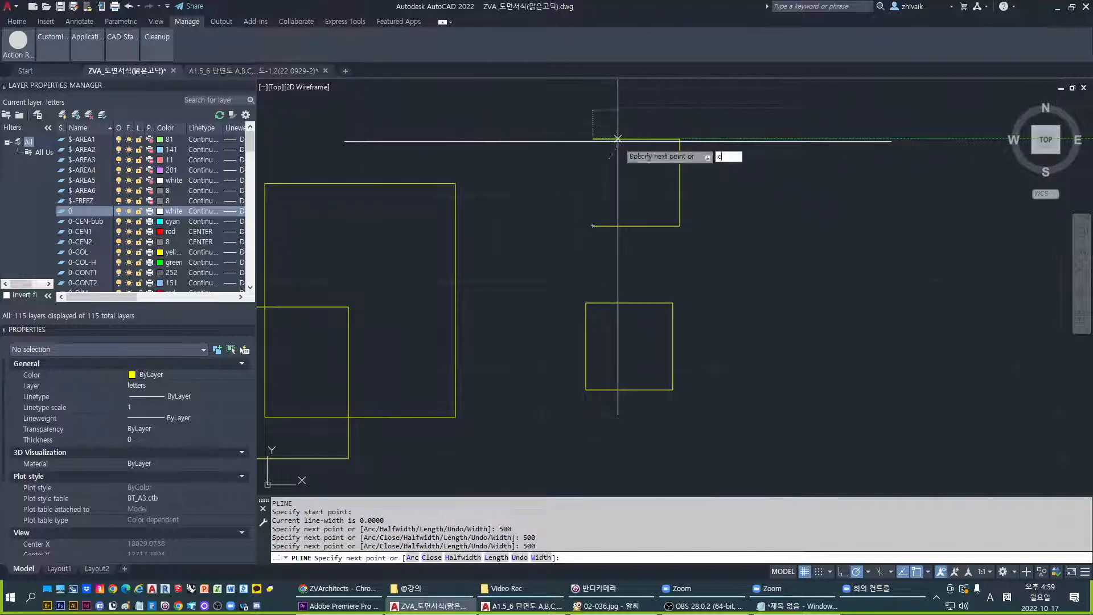
pyautogui.press('Return')
pyautogui.press('Escape')
# Step: Move the polyline square by its lower-left corner onto the lower-left corner of the 500 by 500 rectangle
pyautogui.click(765, 285)
pyautogui.click(653, 185)
pyautogui.write('m')
pyautogui.press('Return')
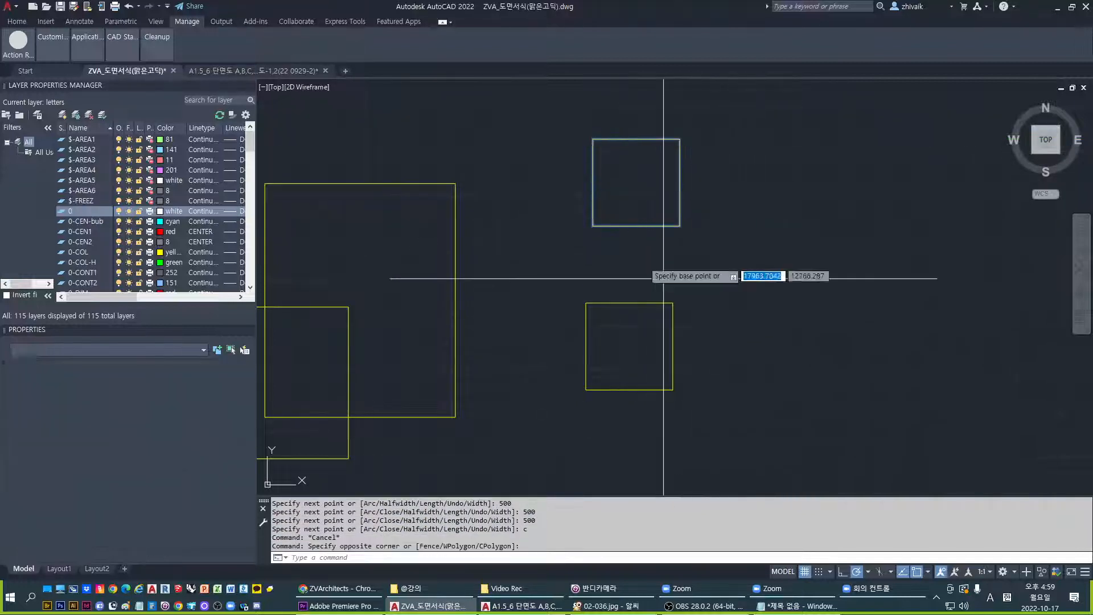
pyautogui.click(593, 226)
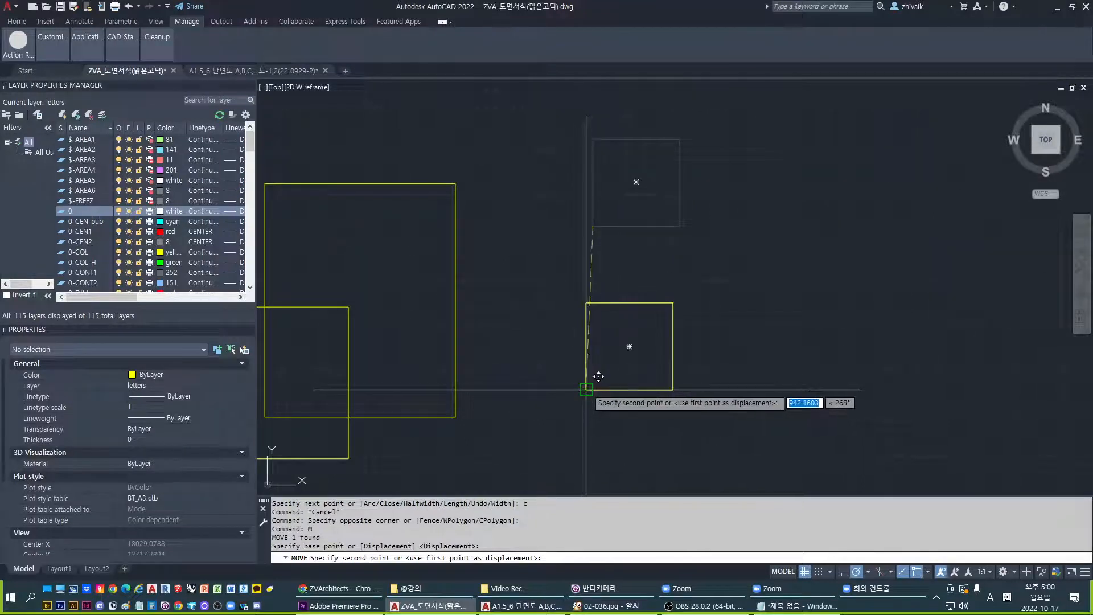
pyautogui.click(586, 389)
pyautogui.press('Escape')
# Step: Erase both coincident 500 by 500 squares together
pyautogui.click(735, 415)
pyautogui.click(604, 352)
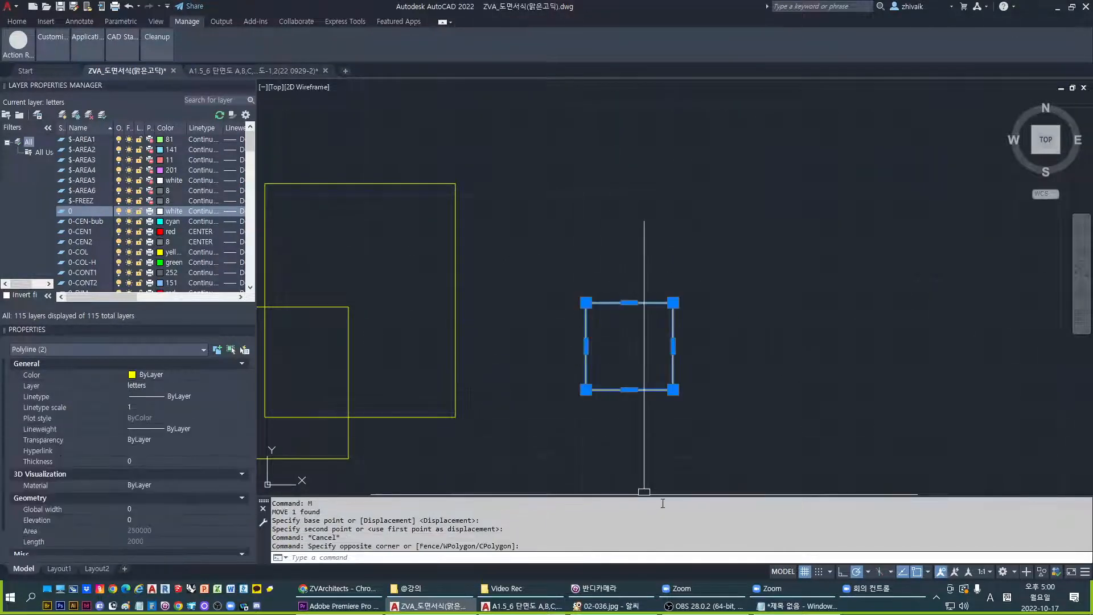
pyautogui.write('e')
pyautogui.press('Return')
pyautogui.press('Escape')
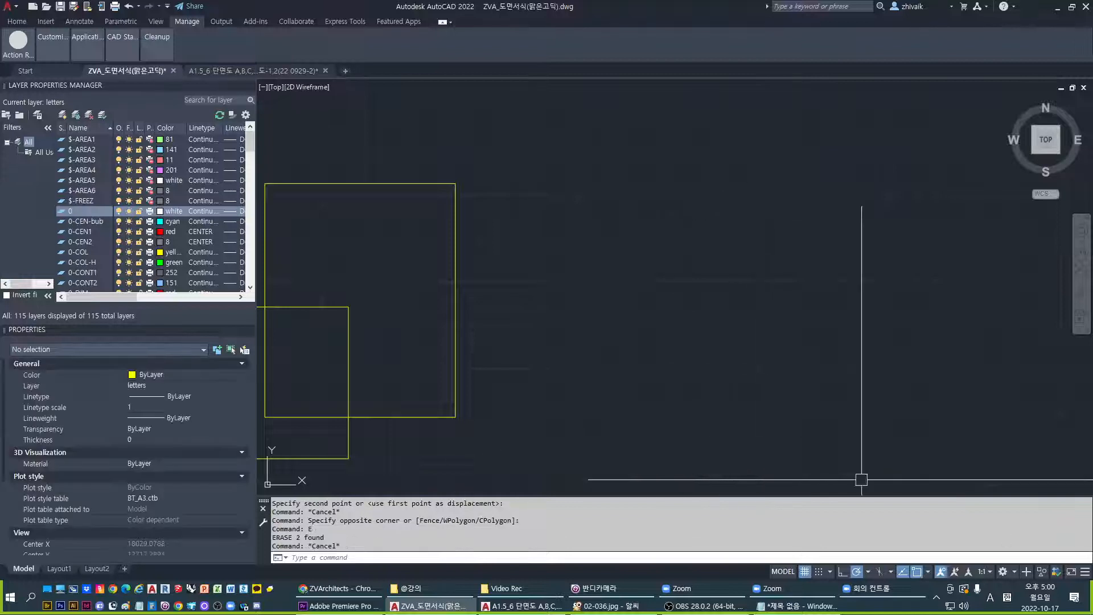
pyautogui.click(707, 463)
pyautogui.press('Escape')
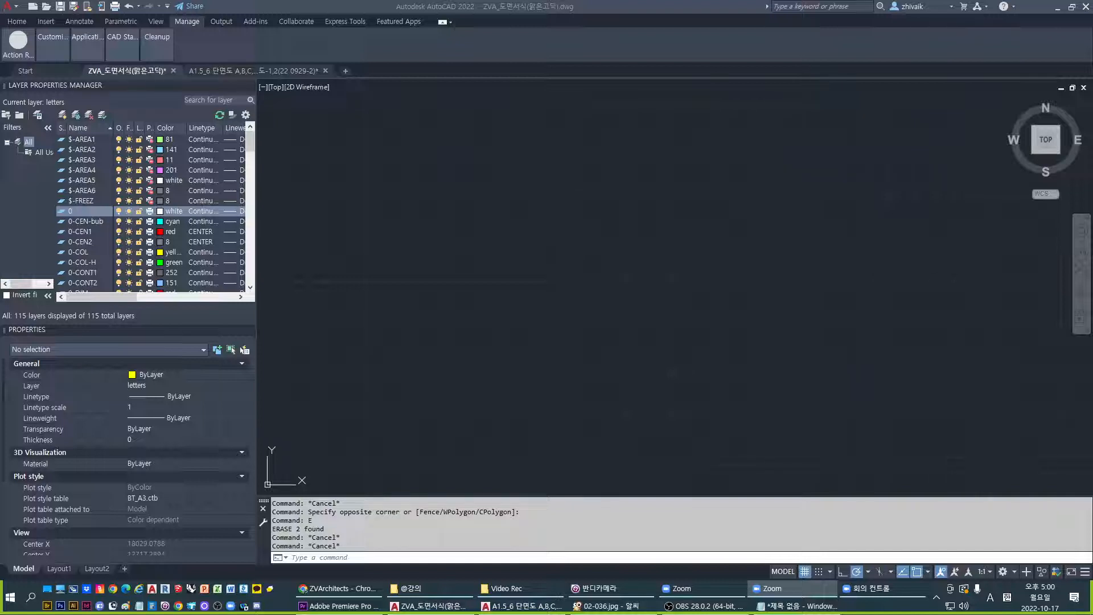
pyautogui.click(727, 318)
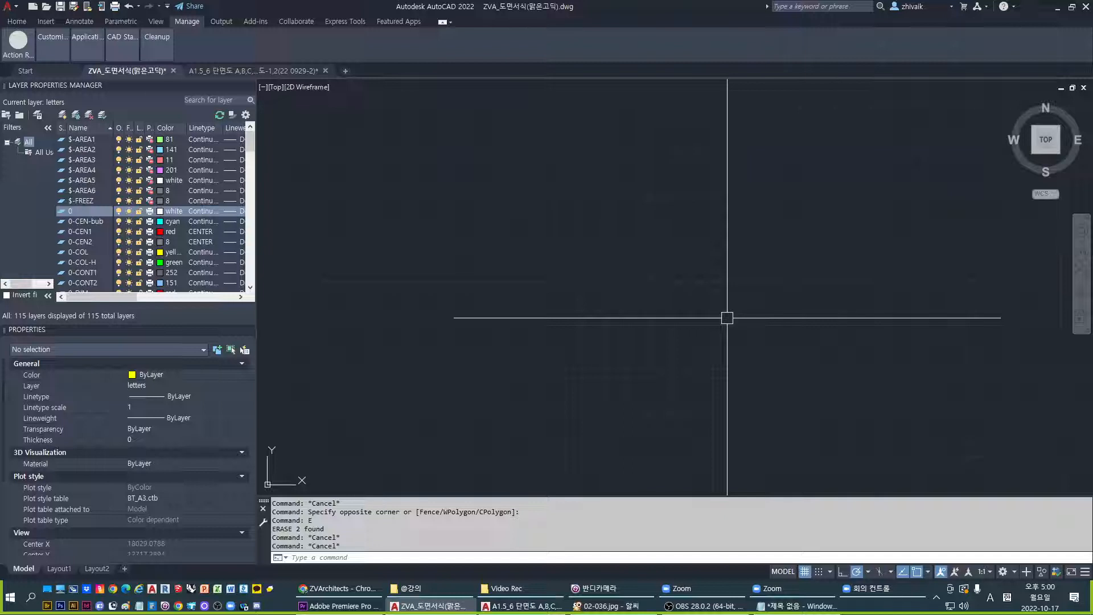
pyautogui.press('Escape')
pyautogui.press('Escape')
pyautogui.press('Escape')
pyautogui.moveTo(706, 326); pyautogui.dragTo(697, 332, button='middle')
pyautogui.press('Escape')
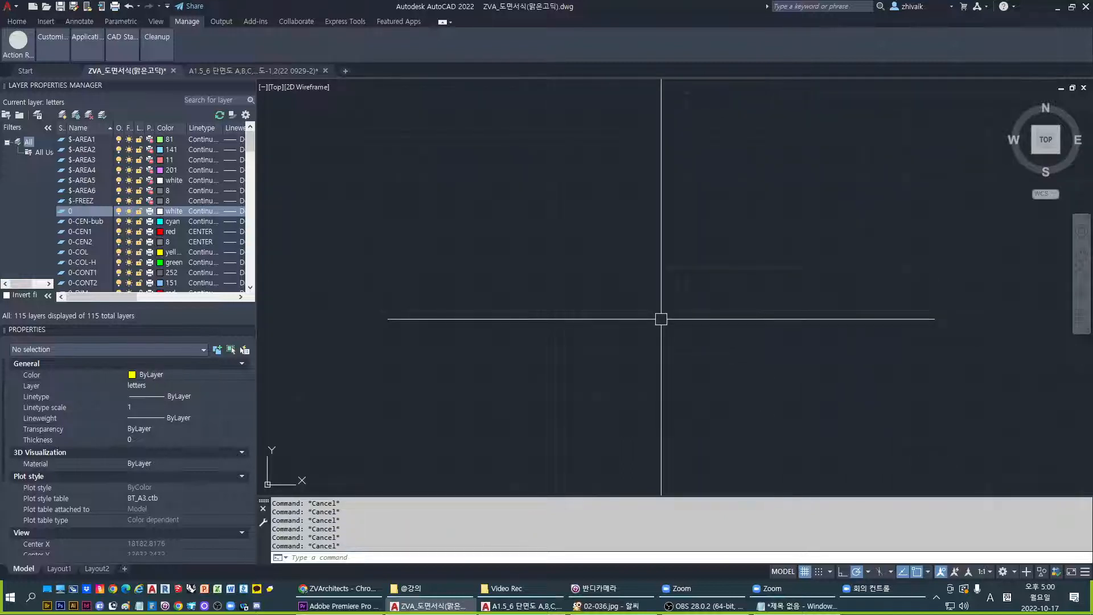
pyautogui.write('l')
pyautogui.press('Return')
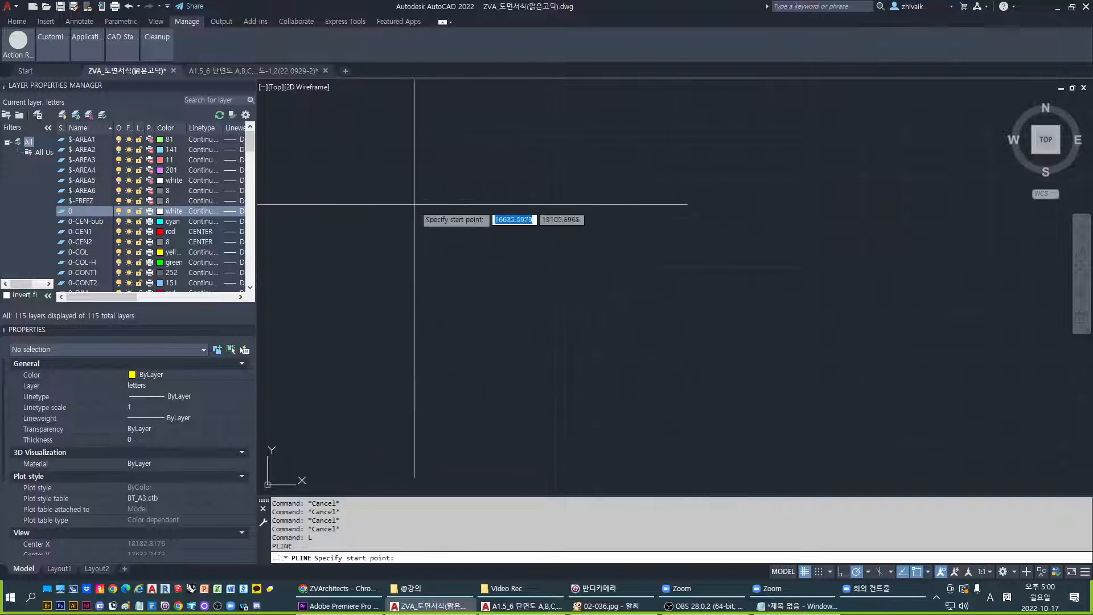
pyautogui.click(380, 177)
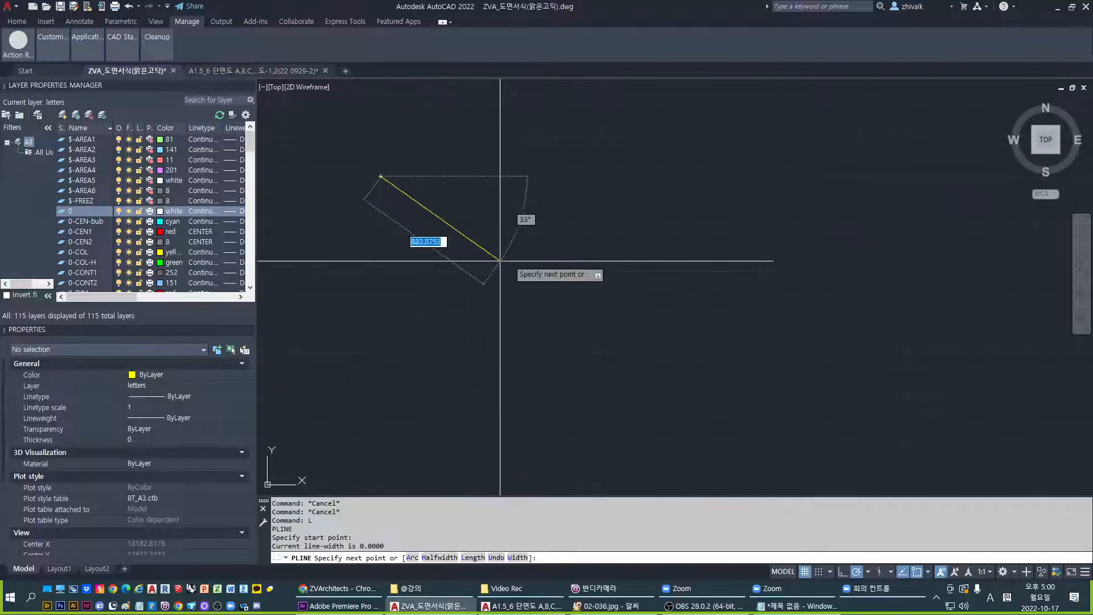
pyautogui.press('Escape')
pyautogui.press('Escape')
pyautogui.press('Escape')
# Step: Draw a long vertical polyline segment down the middle of the empty drawing area
pyautogui.write('l')
pyautogui.press('Return')
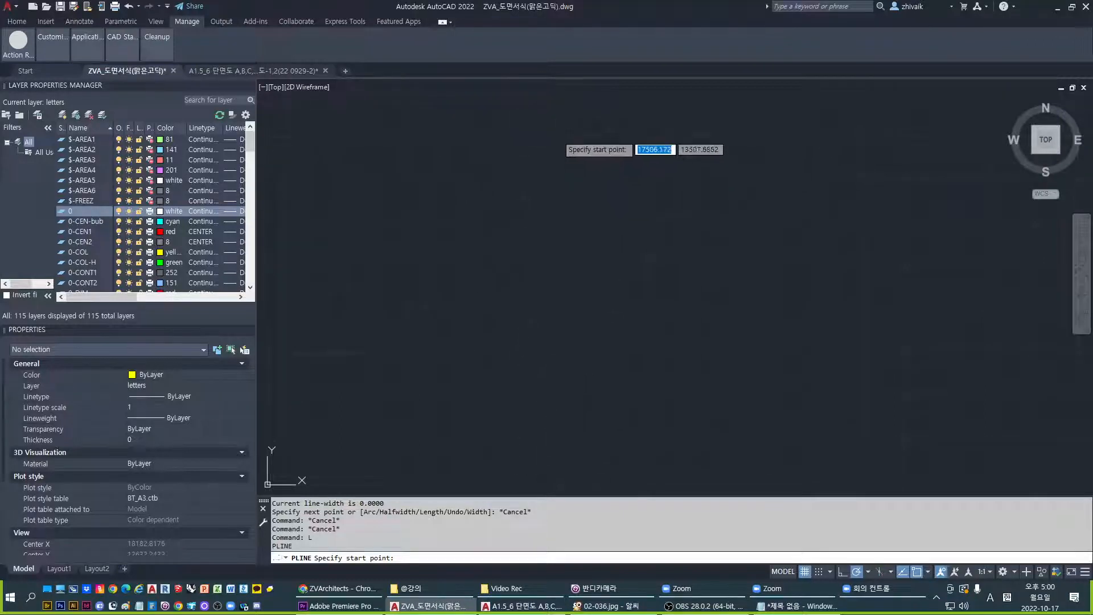
pyautogui.click(557, 134)
pyautogui.click(556, 448)
pyautogui.press('Return')
# Step: Draw a narrow tilted polyline shape starting at the vertical line's midpoint and running up and back down on its left side
pyautogui.press('Return')
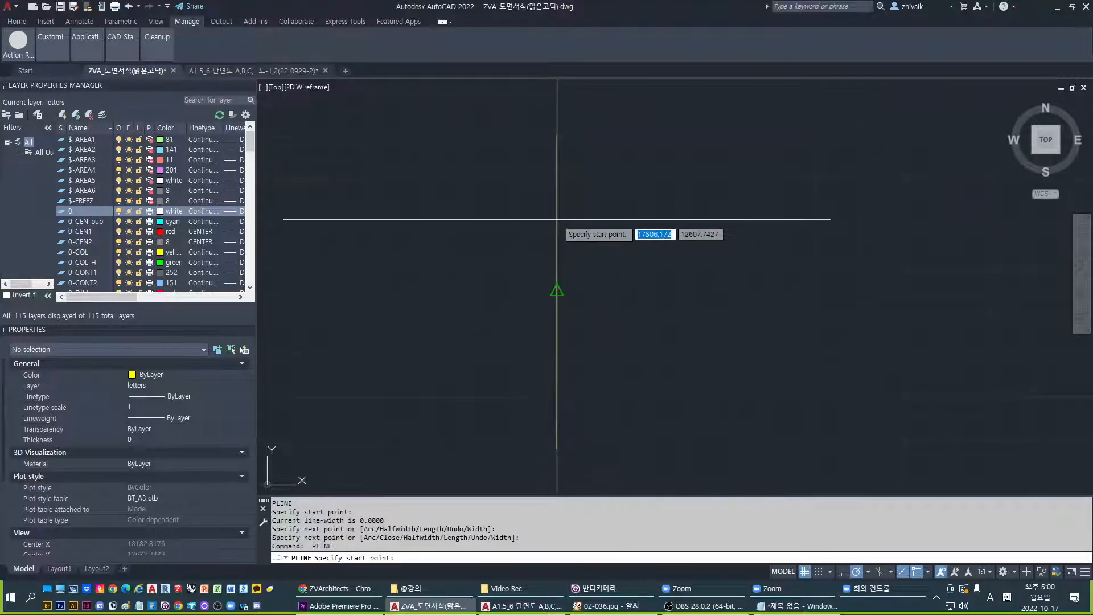
pyautogui.click(557, 291)
pyautogui.scroll(2, 536, 264)
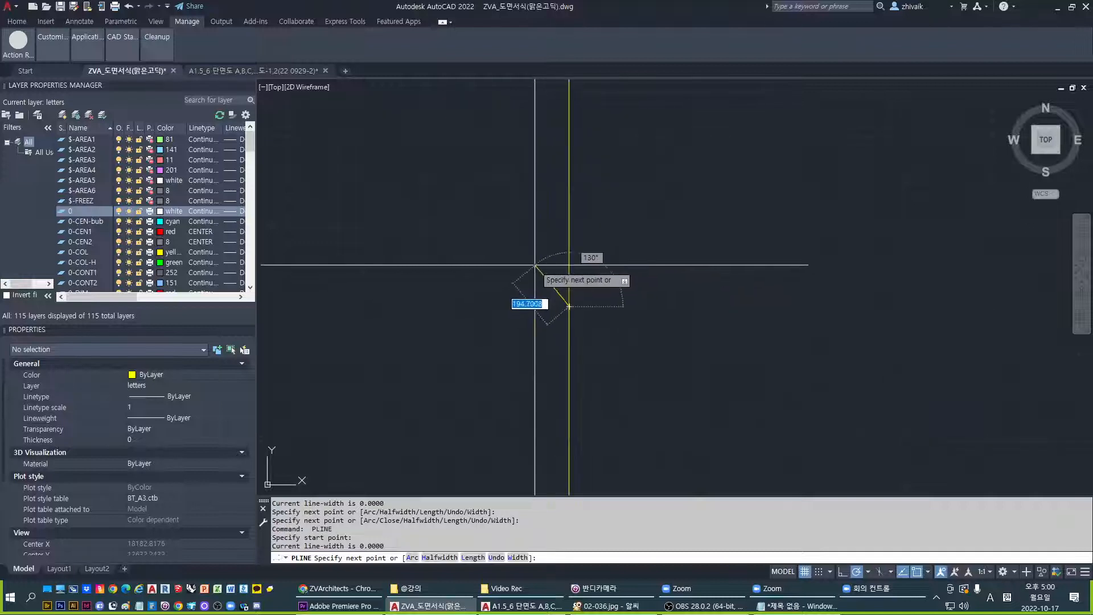
pyautogui.click(526, 215)
pyautogui.click(491, 223)
pyautogui.click(527, 315)
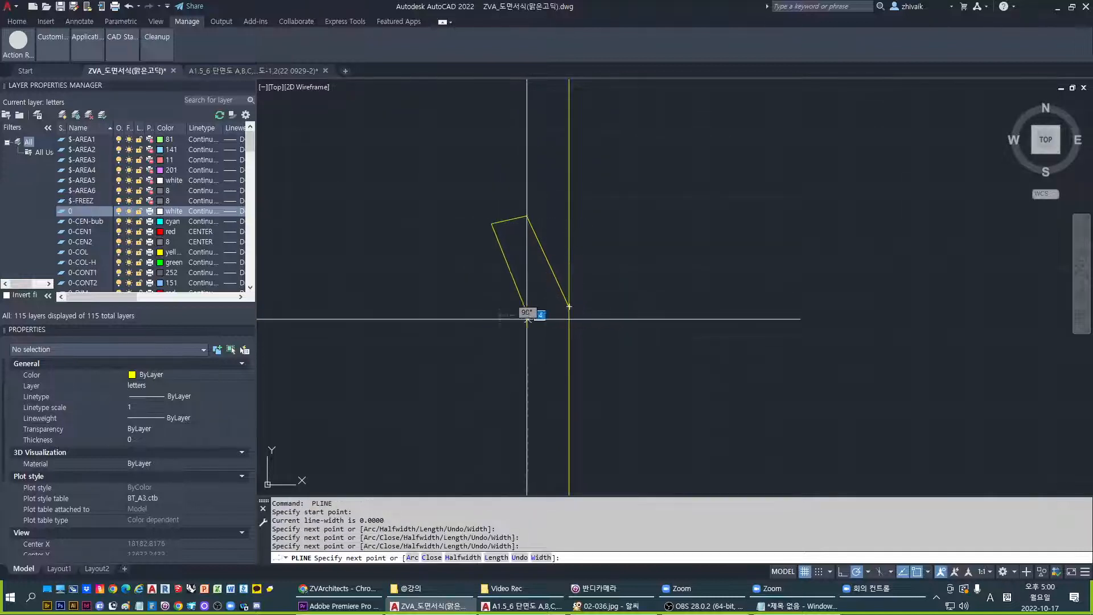
# Step: Continue the polyline through the butterfly's left wing outline and end it at the lower end of the vertical guide line
pyautogui.scroll(-2, 527, 318)
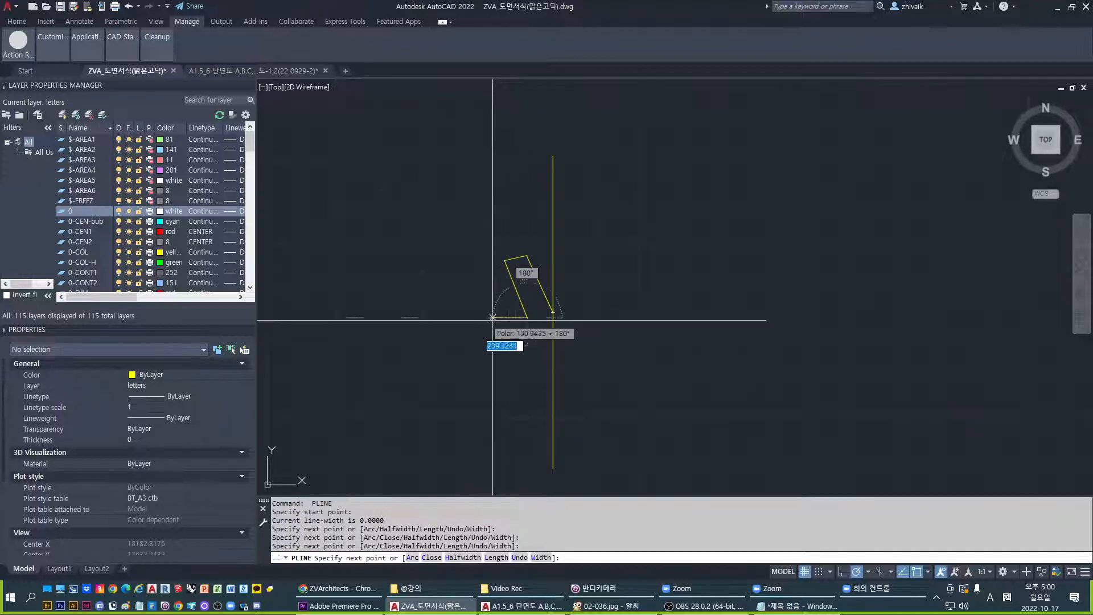
pyautogui.click(519, 334)
pyautogui.click(423, 261)
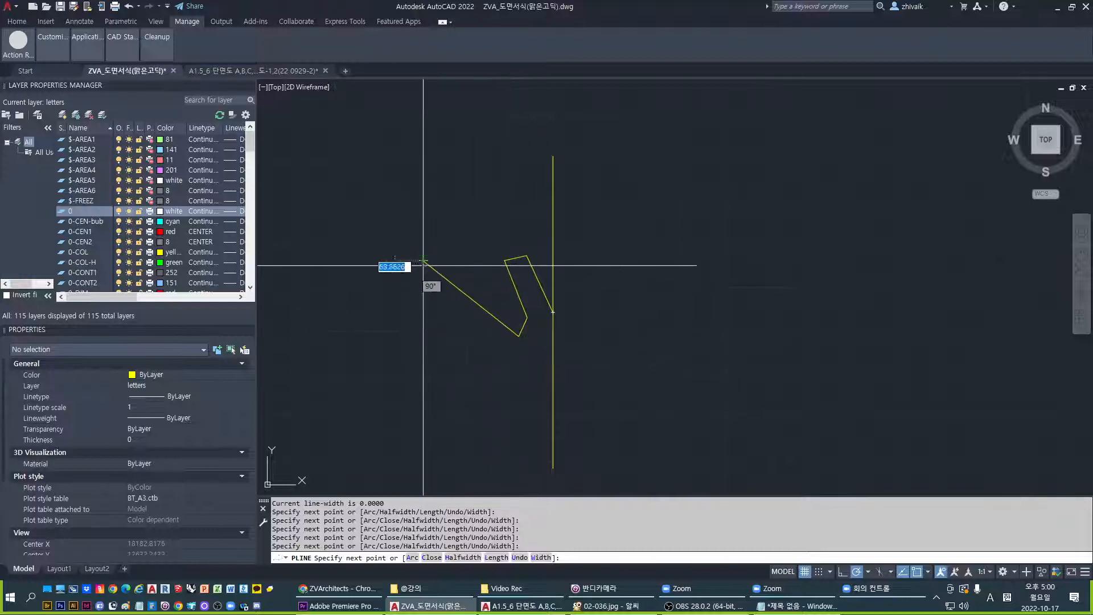
pyautogui.moveTo(399, 381); pyautogui.dragTo(428, 285, button='middle')
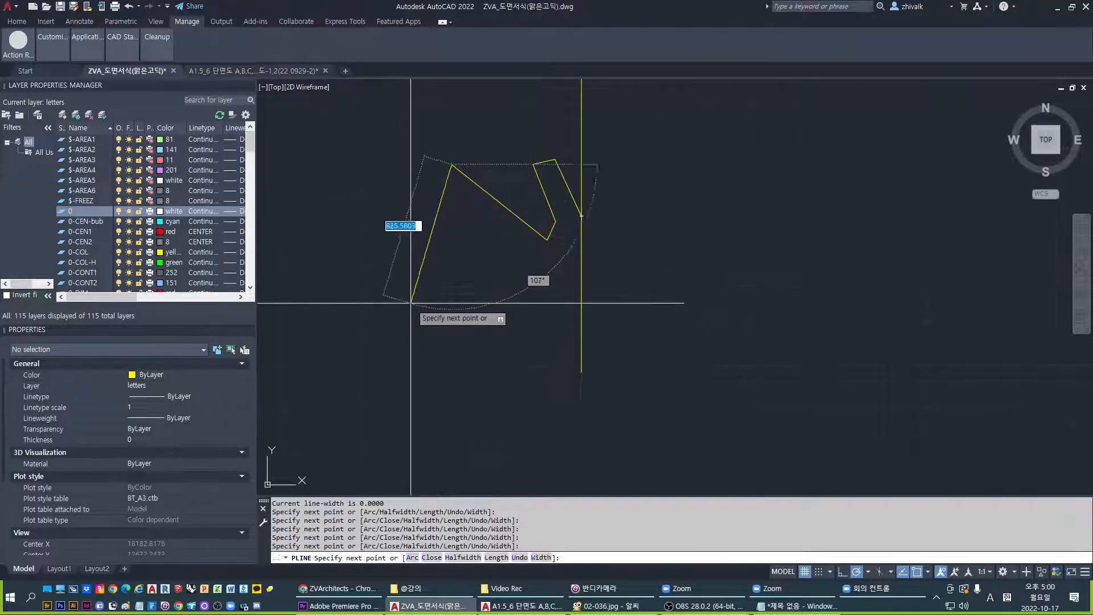
pyautogui.click(407, 276)
pyautogui.click(543, 300)
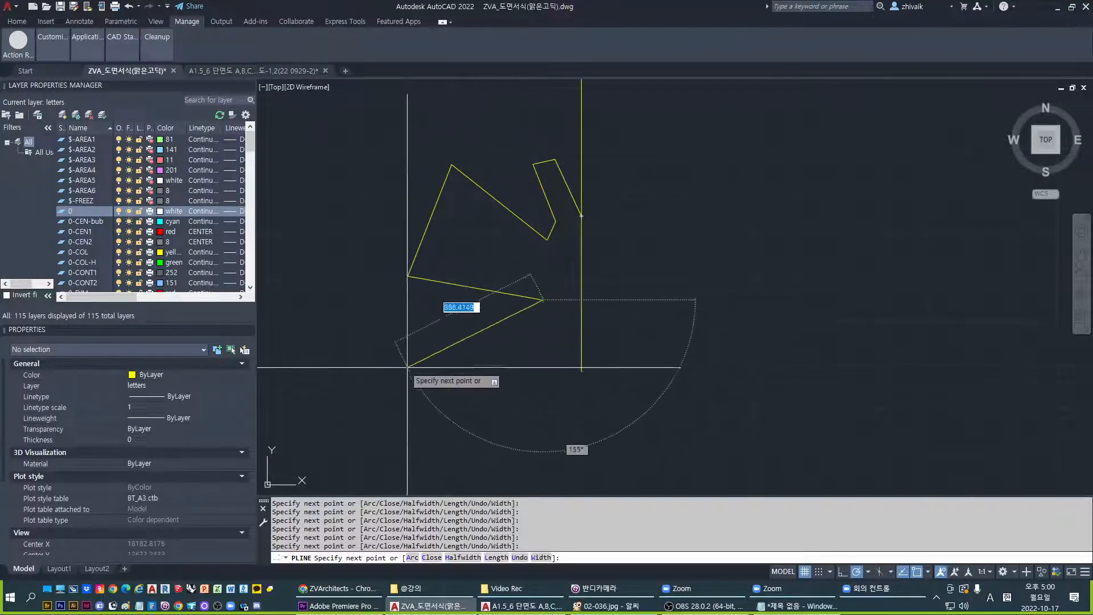
pyautogui.click(405, 362)
pyautogui.click(489, 448)
pyautogui.click(548, 332)
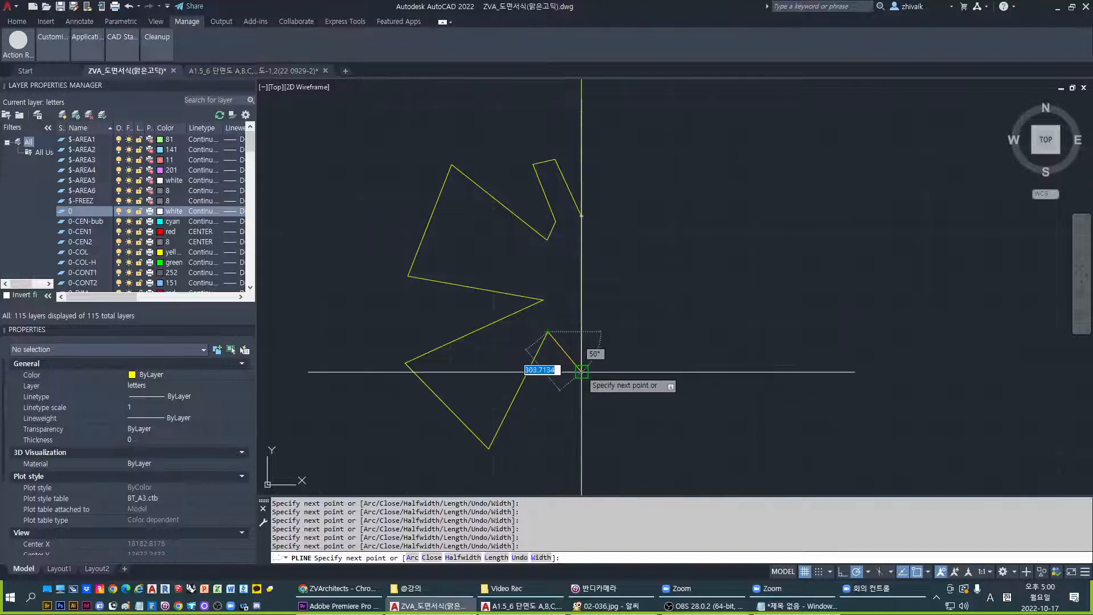
pyautogui.click(581, 371)
pyautogui.press('Escape')
# Step: Erase the vertical guide line beside the half-butterfly outline
pyautogui.click(581, 291)
pyautogui.write('E')
pyautogui.press('Return')
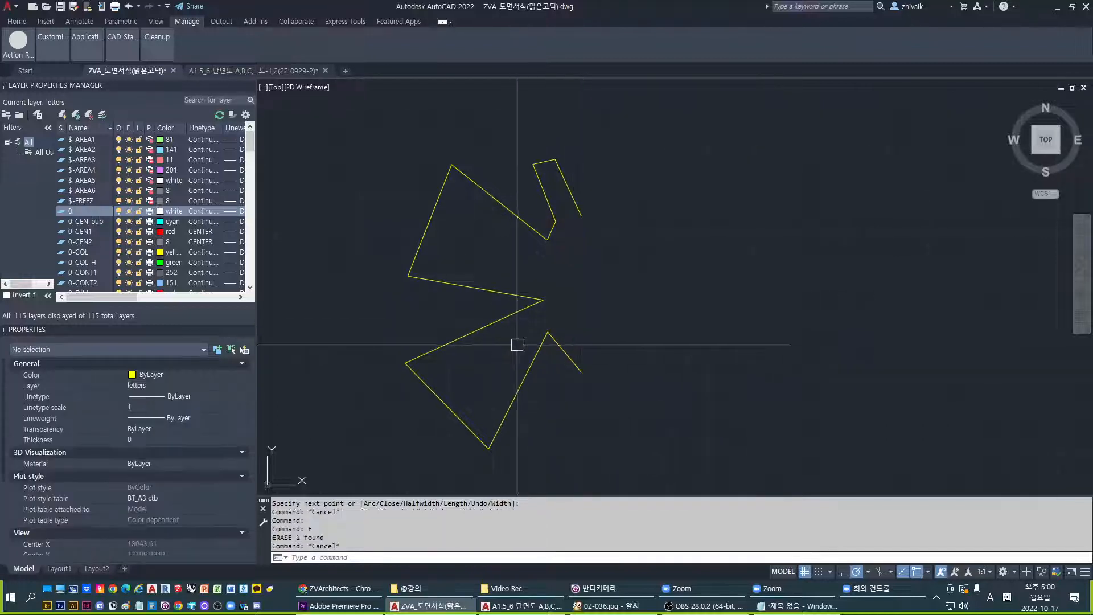
pyautogui.press('Escape')
pyautogui.press('Escape')
pyautogui.press('Escape')
pyautogui.moveTo(639, 317); pyautogui.dragTo(654, 324, button='middle')
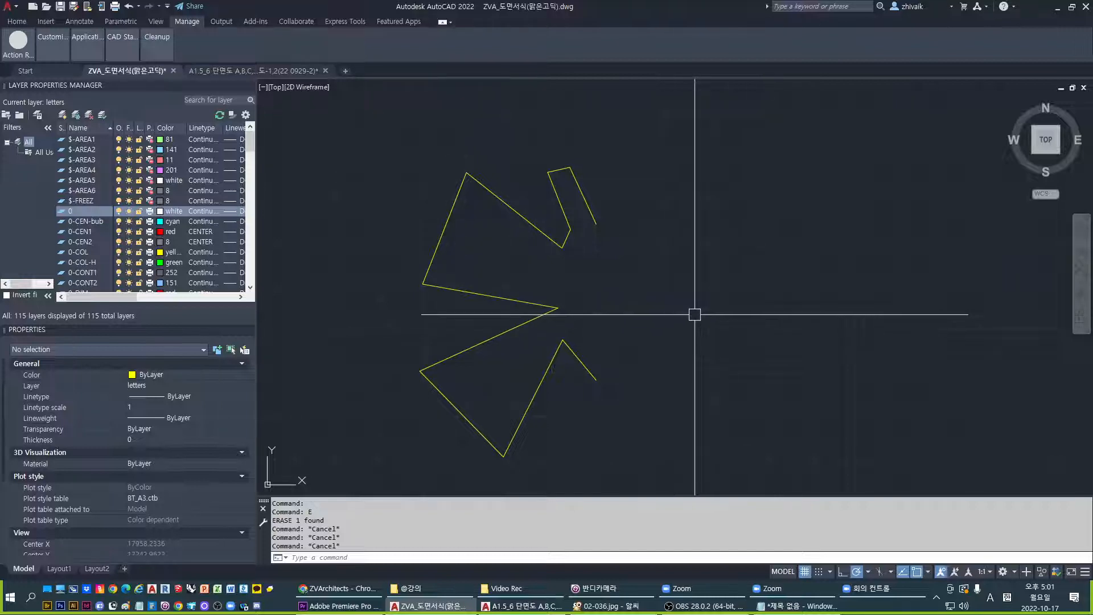
# Step: Mirror the half-butterfly across a vertical axis through its lower open endpoint, keeping the source object
pyautogui.write('mi')
pyautogui.press('Return')
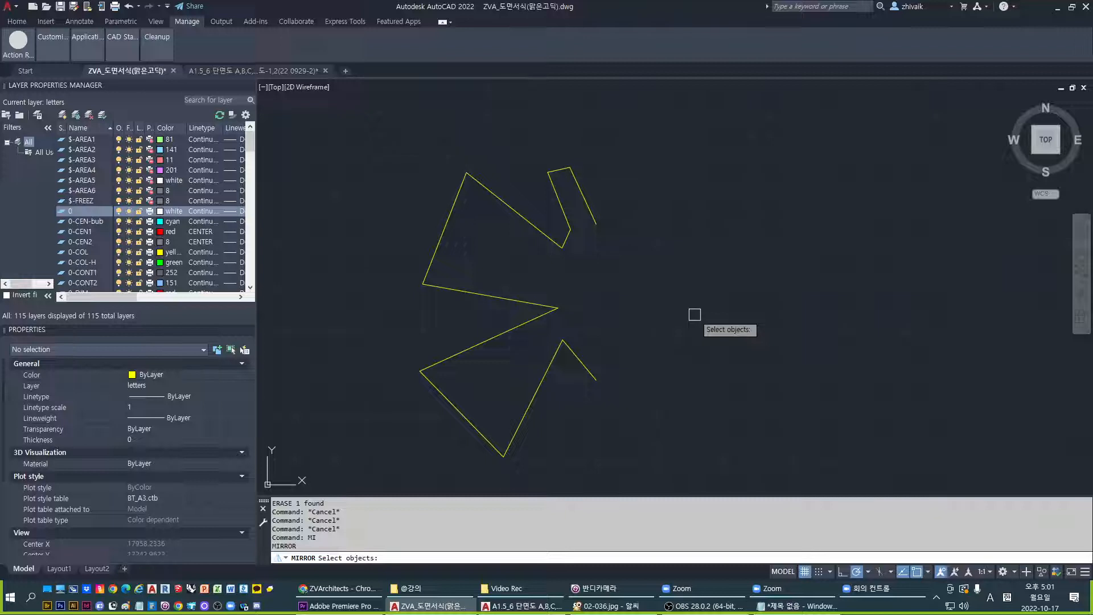
pyautogui.click(535, 394)
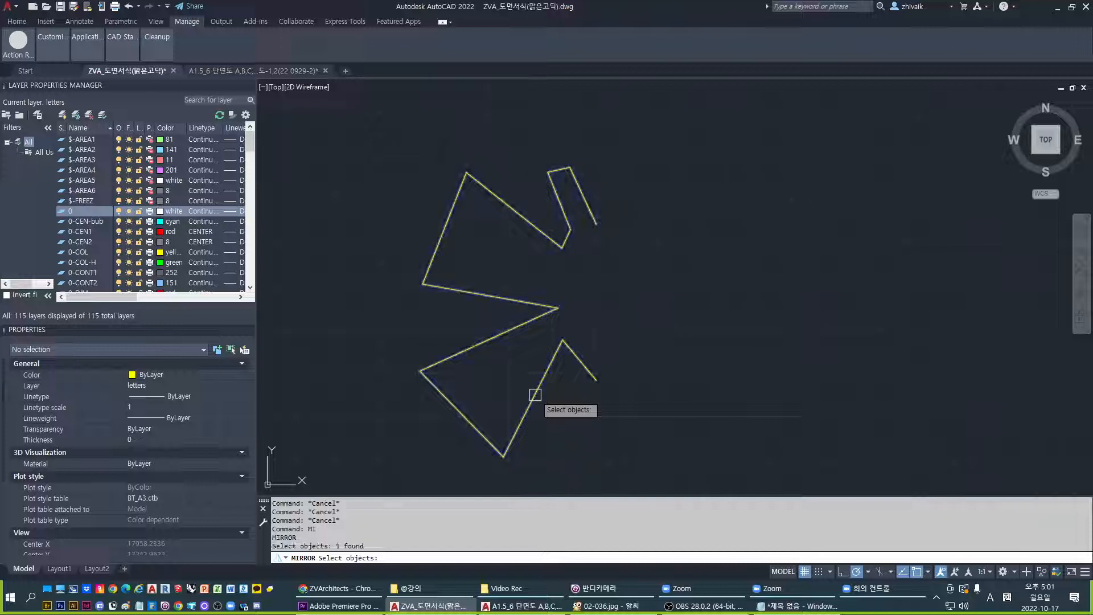
pyautogui.press('Return')
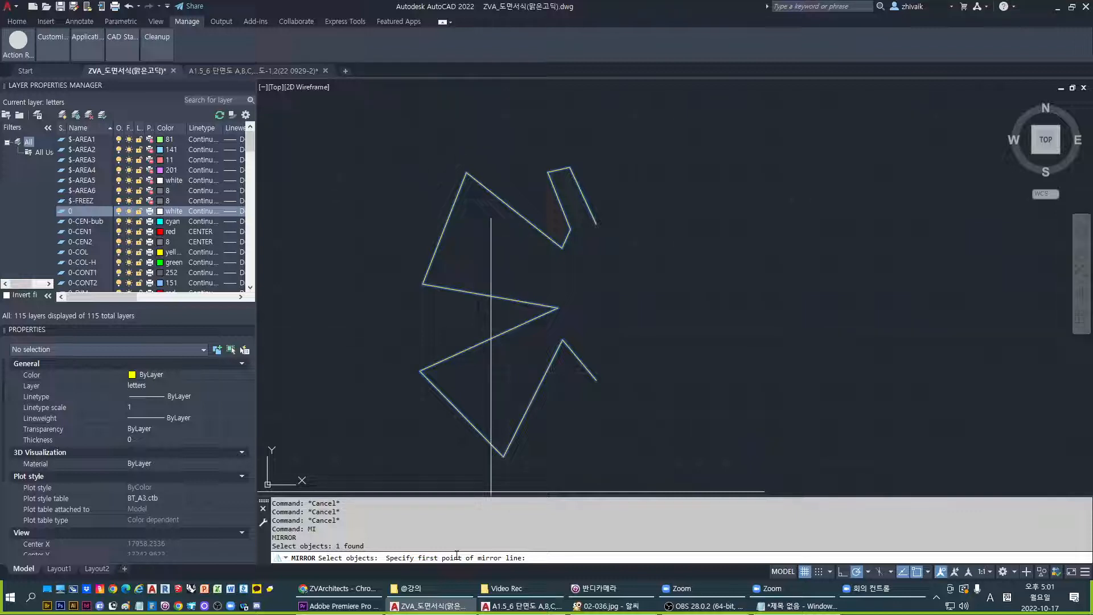
pyautogui.click(596, 379)
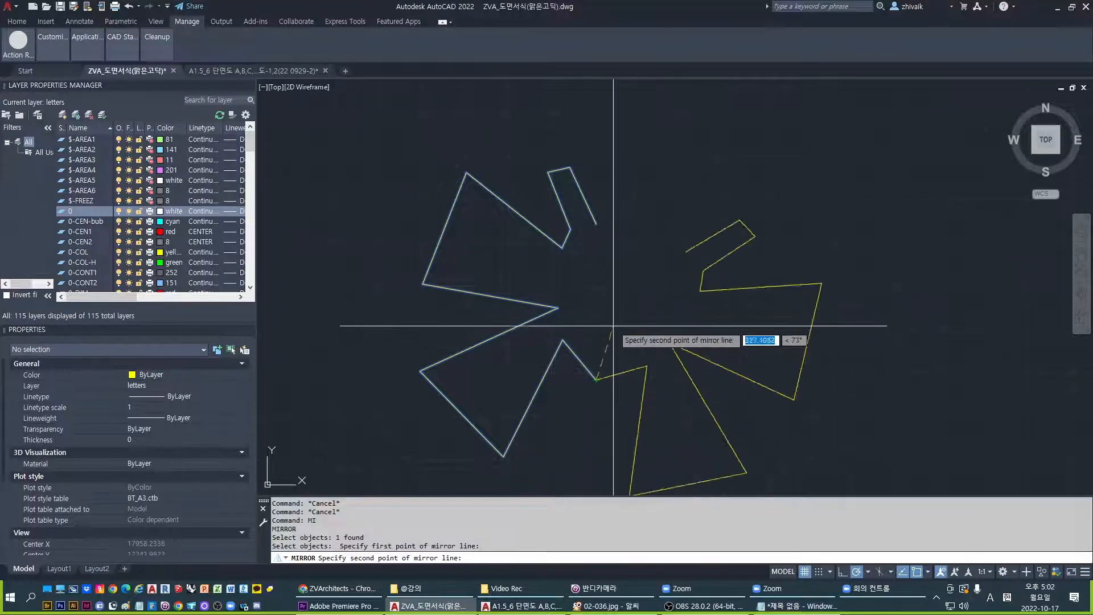
pyautogui.click(596, 110)
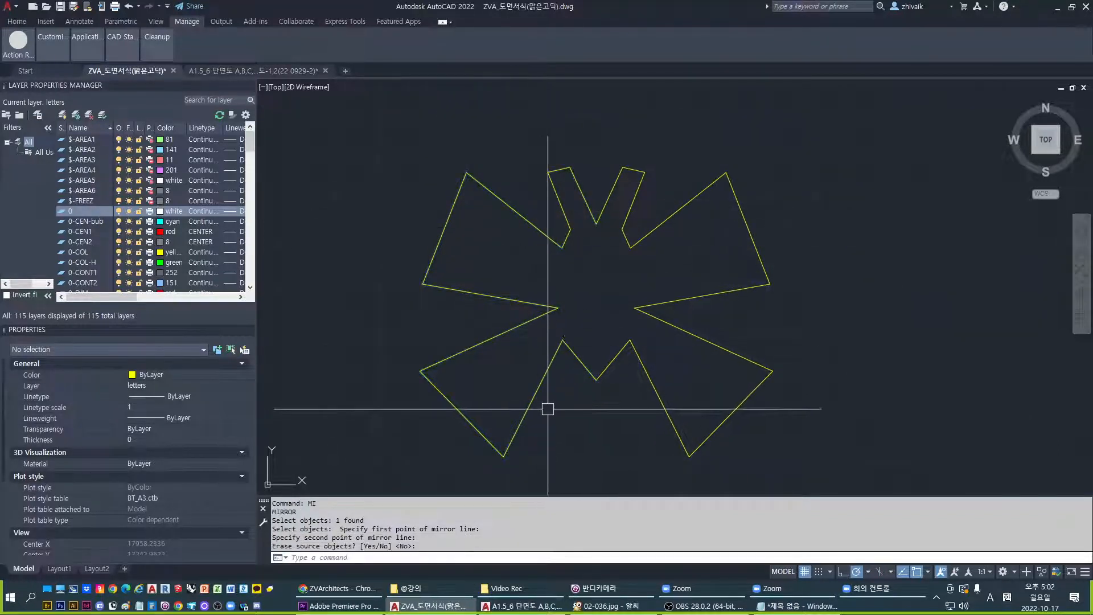
pyautogui.press('Return')
pyautogui.press('Escape')
# Step: Erase the mirrored right half of the butterfly
pyautogui.click(672, 335)
pyautogui.press('e')
pyautogui.press('Return')
pyautogui.press('Escape')
pyautogui.press('Escape')
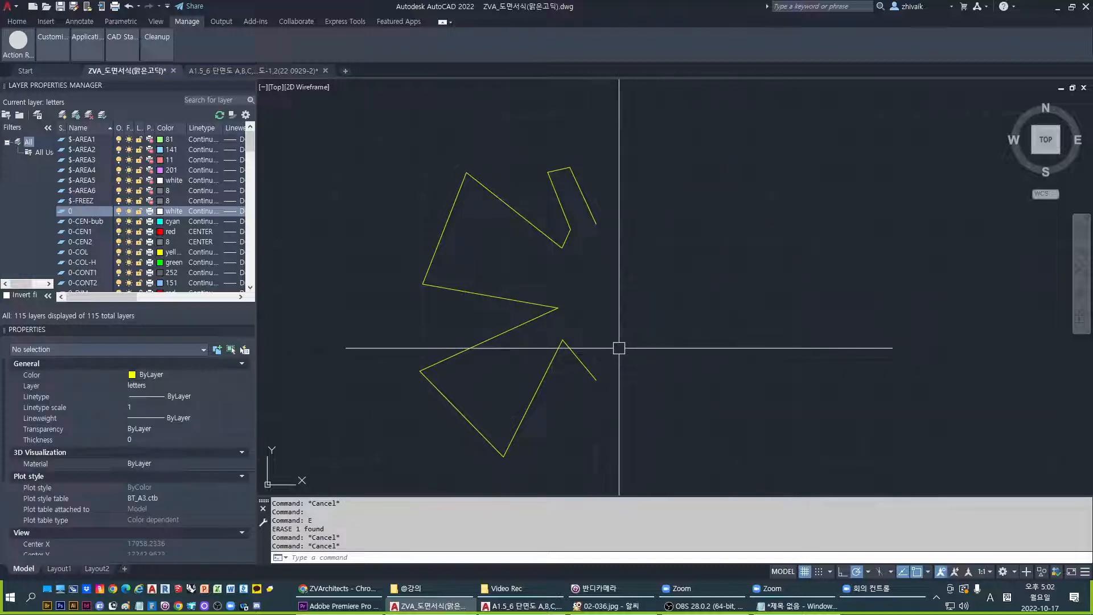
pyautogui.write('mi')
pyautogui.press('Return')
pyautogui.click(587, 370)
pyautogui.press('Return')
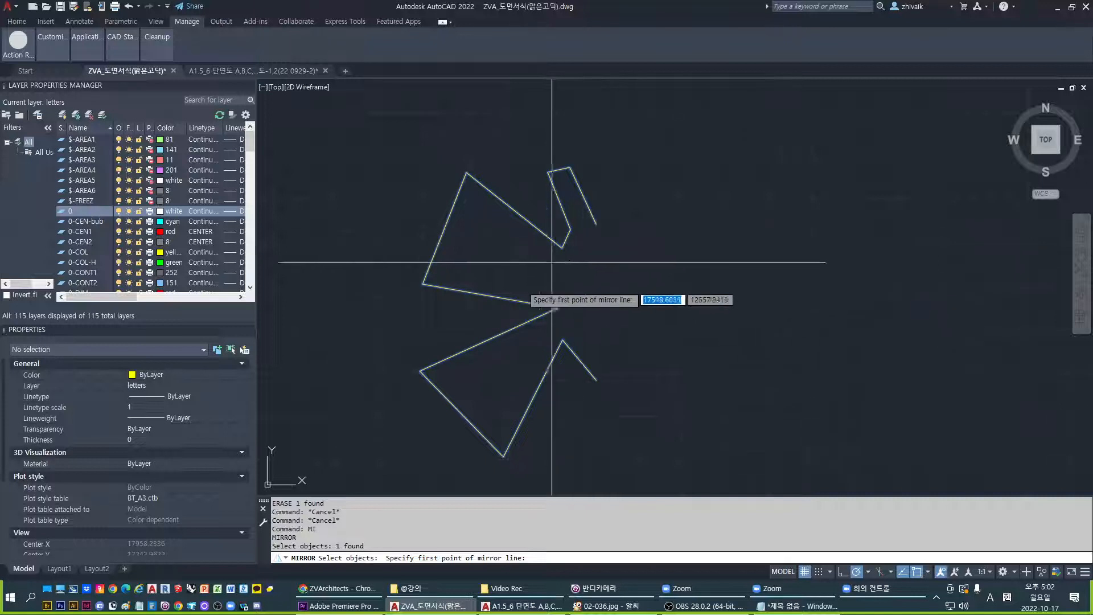
pyautogui.click(422, 283)
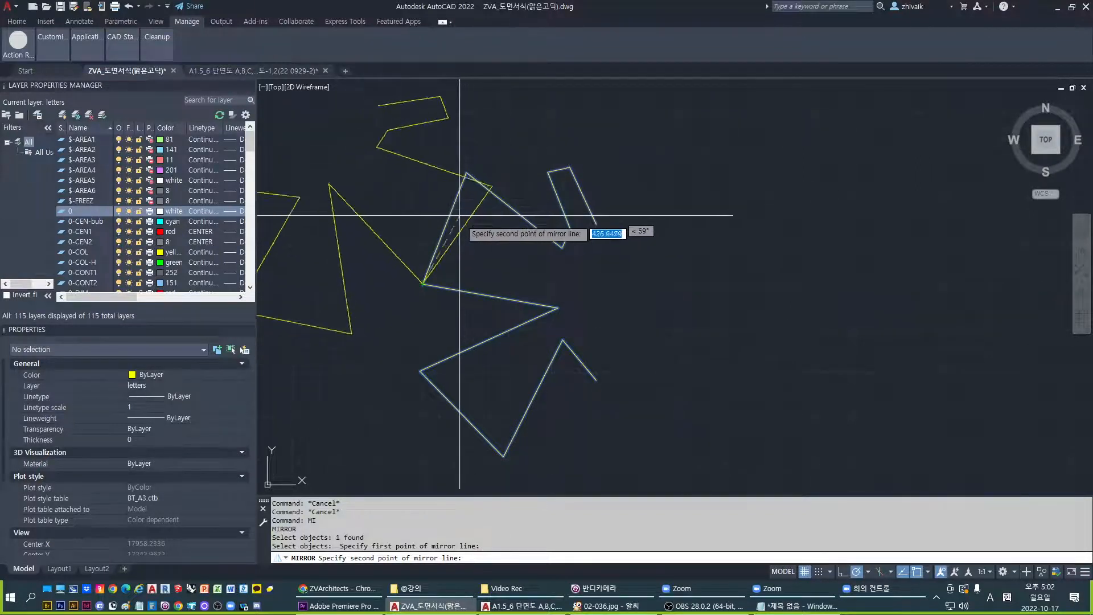
pyautogui.moveTo(485, 217); pyautogui.dragTo(565, 209, button='middle')
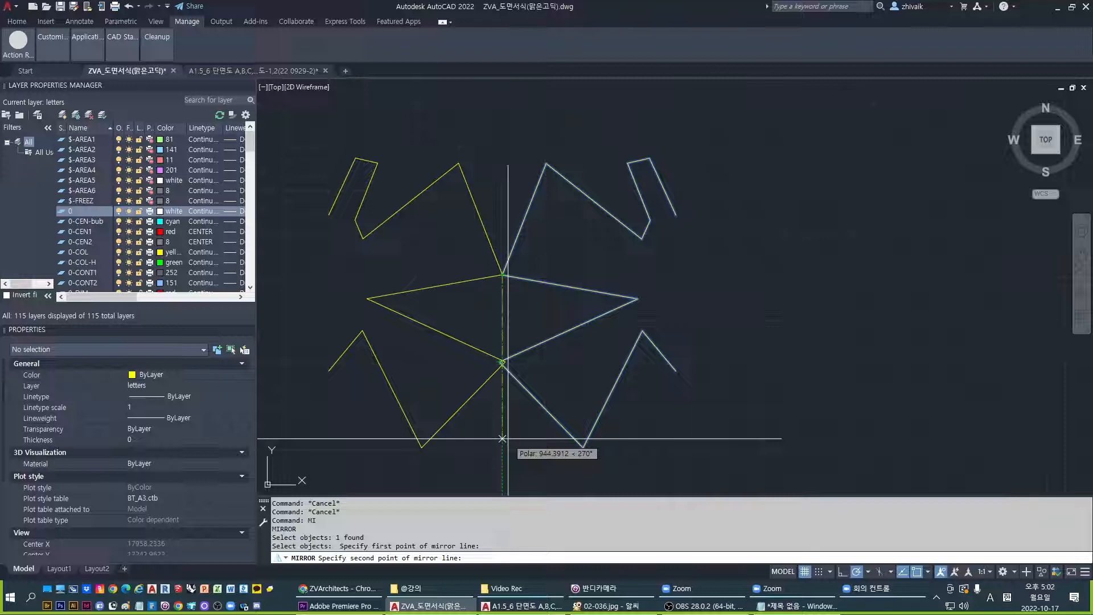
pyautogui.press('Escape')
pyautogui.press('Escape')
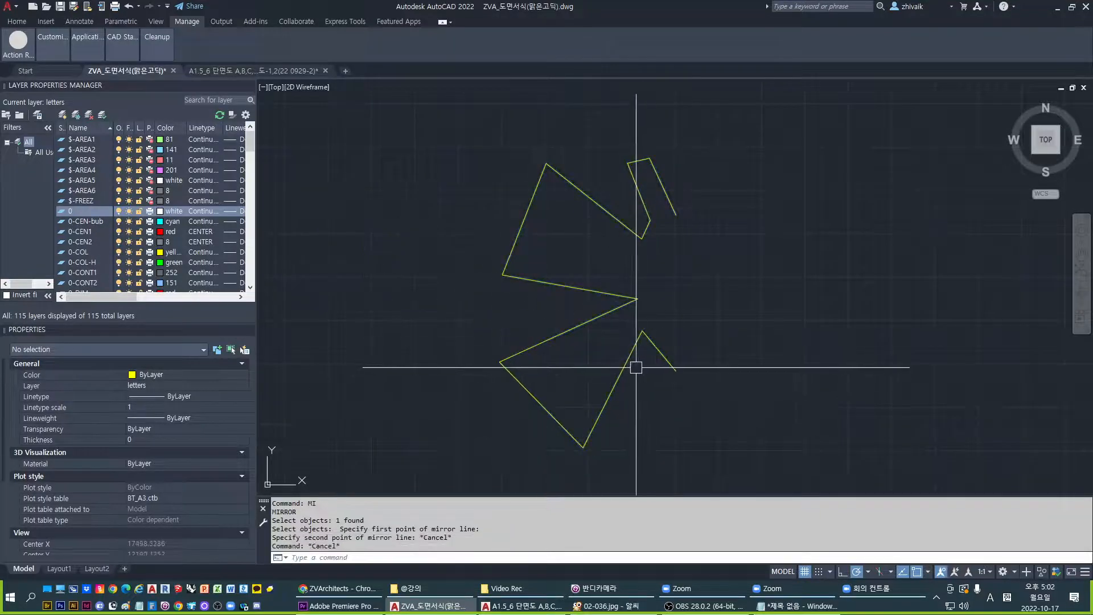
# Step: Mirror the half-butterfly across the line joining its upper and lower open endpoints, keeping the source object
pyautogui.write('mi')
pyautogui.press('Return')
pyautogui.click(671, 206)
pyautogui.press('Return')
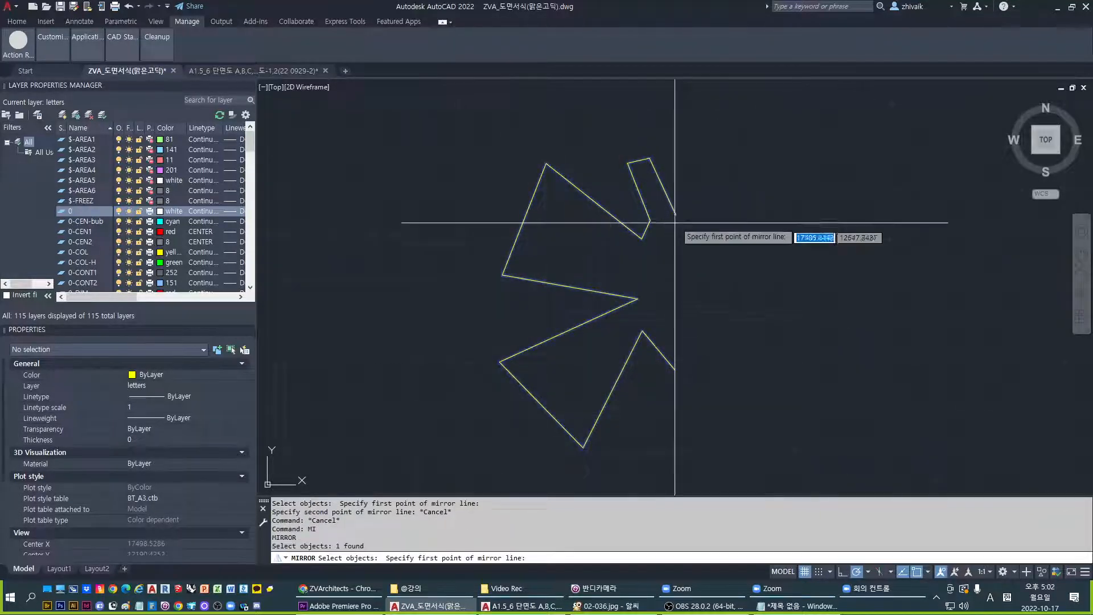
pyautogui.click(676, 215)
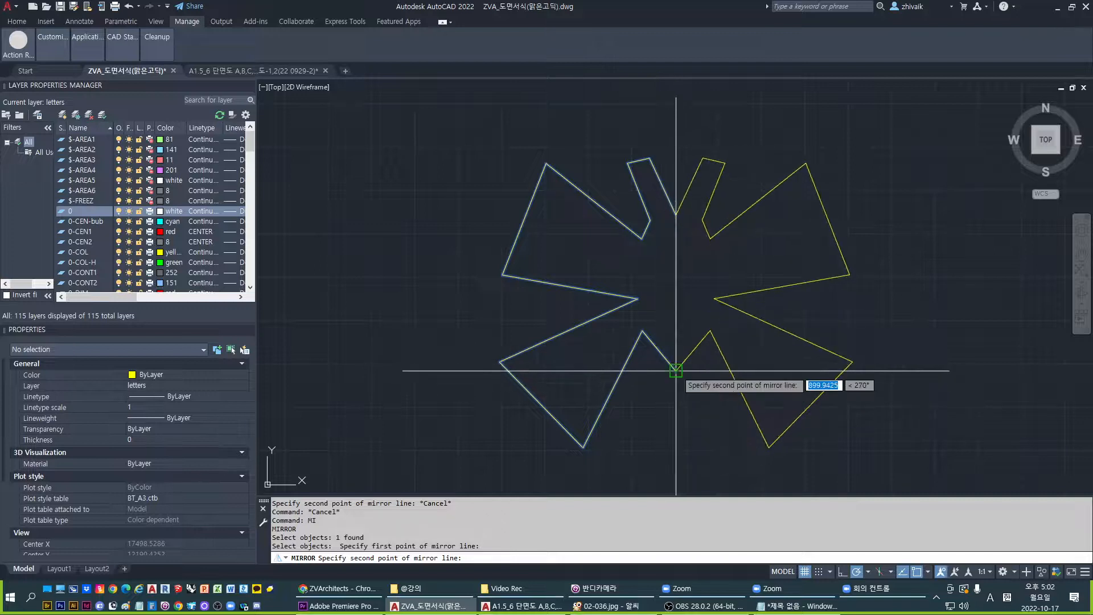
pyautogui.click(676, 370)
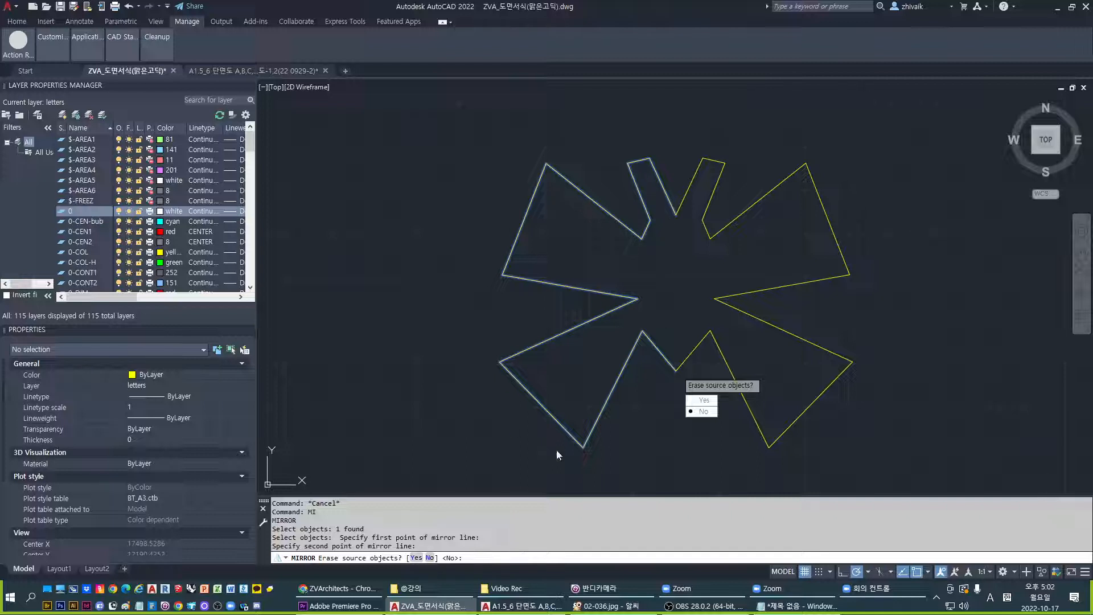
pyautogui.press('Escape')
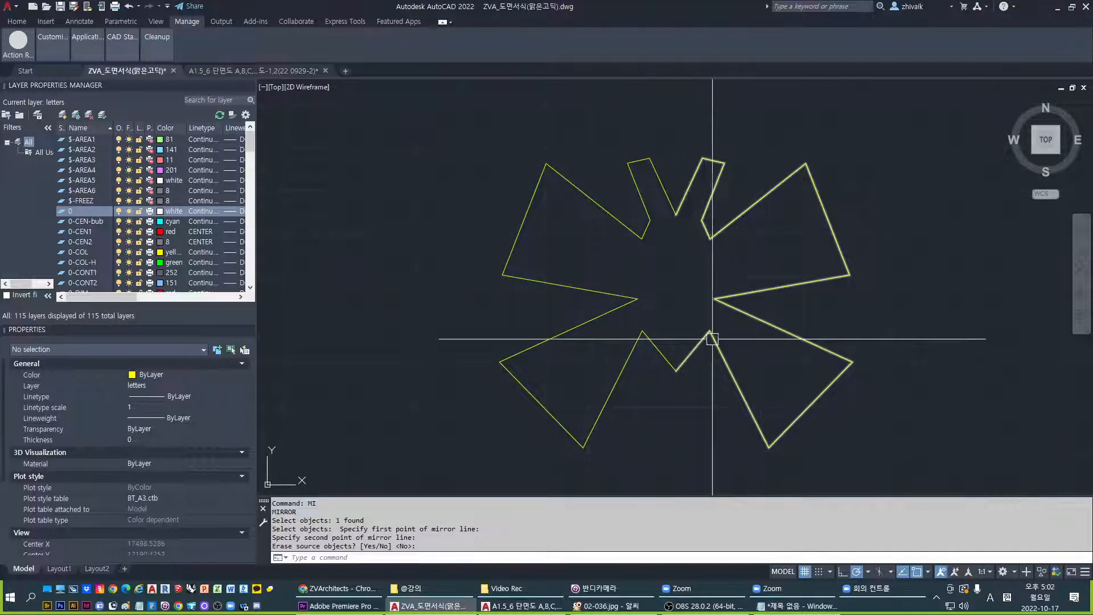
# Step: Erase both halves of the butterfly
pyautogui.click(980, 375)
pyautogui.click(513, 256)
pyautogui.write('E')
pyautogui.press('Return')
pyautogui.press('Escape')
pyautogui.press('Escape')
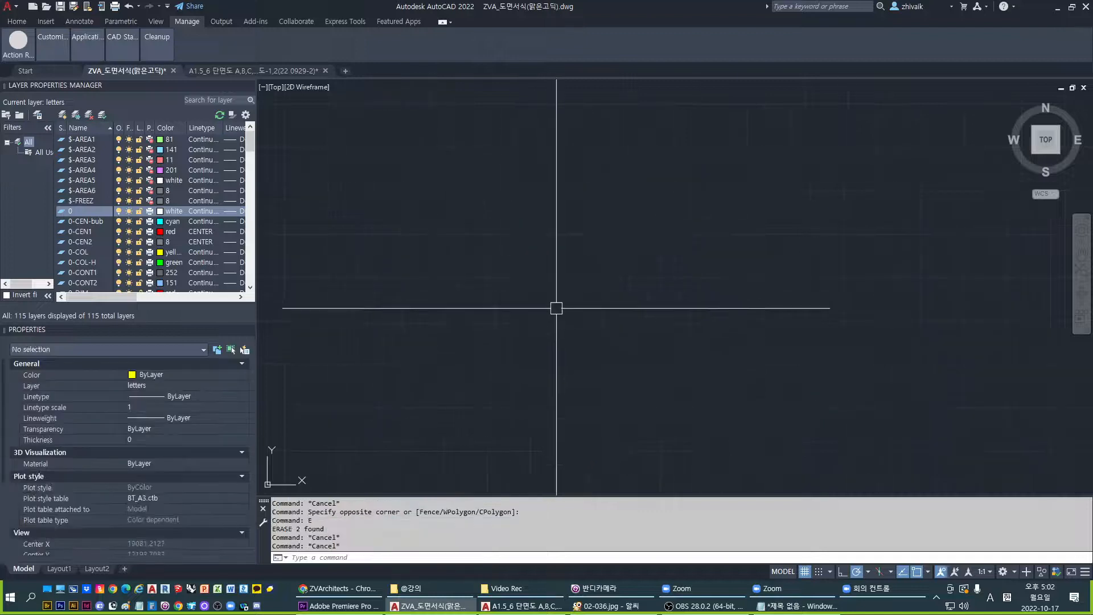
# Step: Draw a closed, irregular six-sided polyline with a notch in its right side
pyautogui.write('pl')
pyautogui.press('Return')
pyautogui.click(565, 322)
pyautogui.click(784, 185)
pyautogui.click(854, 351)
pyautogui.click(613, 350)
pyautogui.click(740, 446)
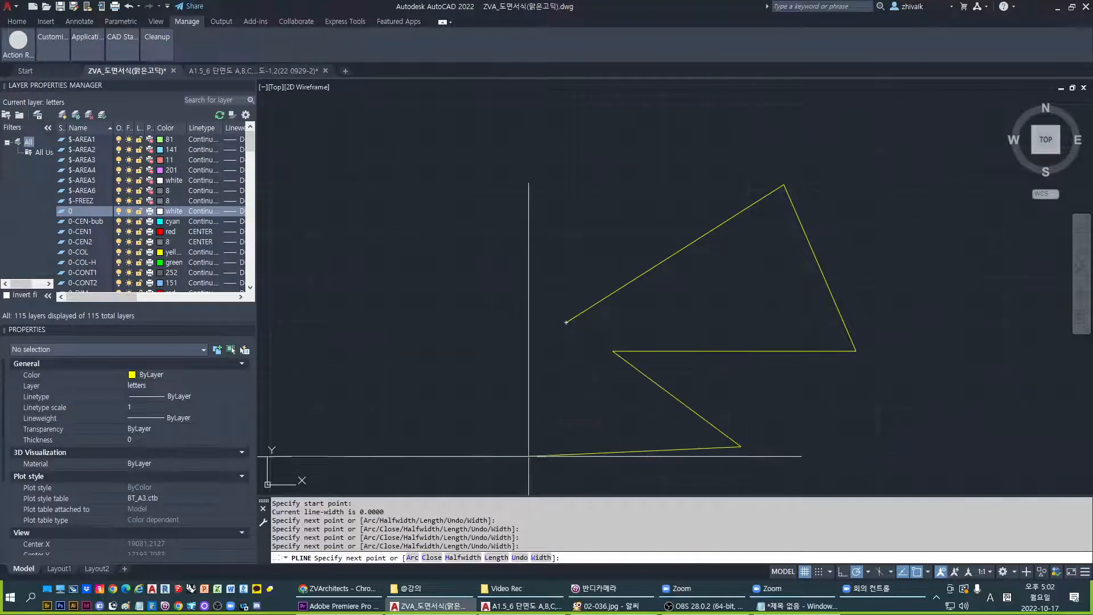
pyautogui.click(528, 455)
pyautogui.click(565, 322)
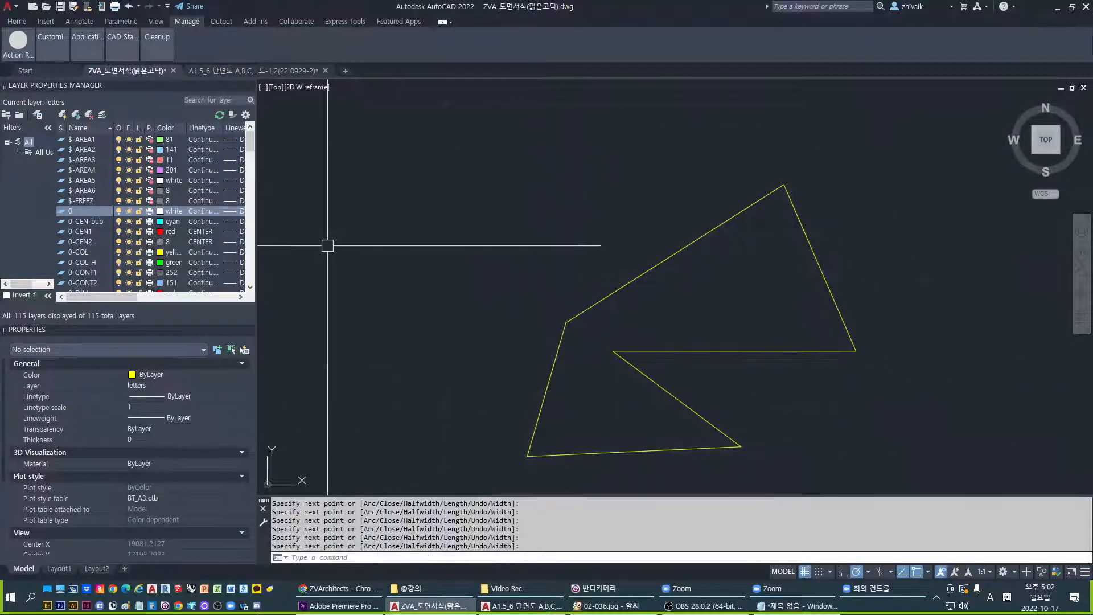
pyautogui.press('Escape')
# Step: Mirror the notched polyline across a vertical axis through its upper-left vertex, erasing the source object
pyautogui.scroll(-2, 605, 152)
pyautogui.write('MI')
pyautogui.press('Return')
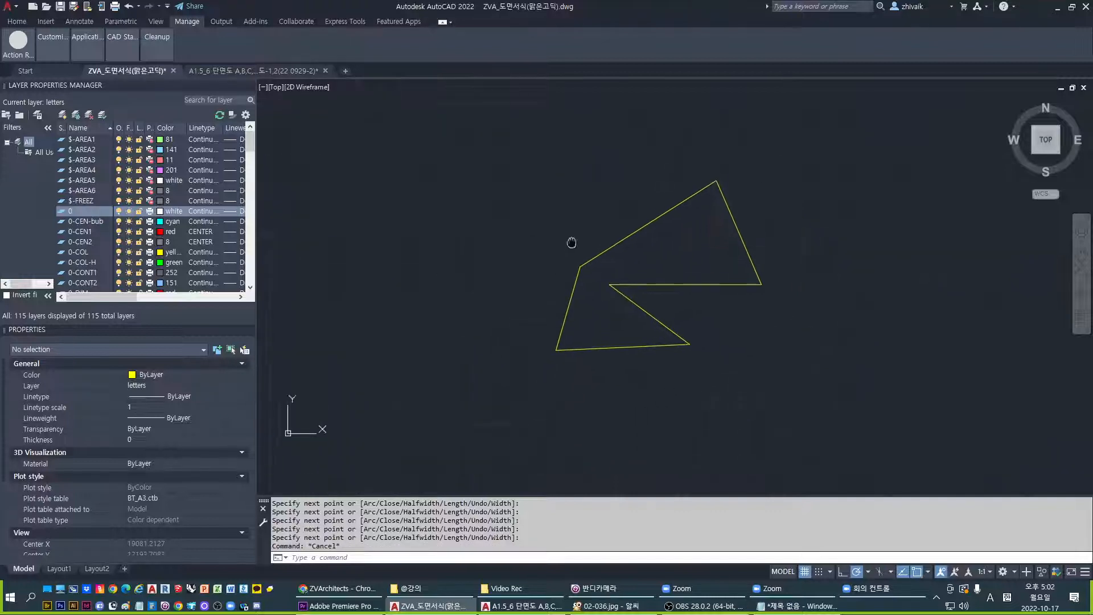
pyautogui.click(573, 295)
pyautogui.press('Return')
pyautogui.click(581, 259)
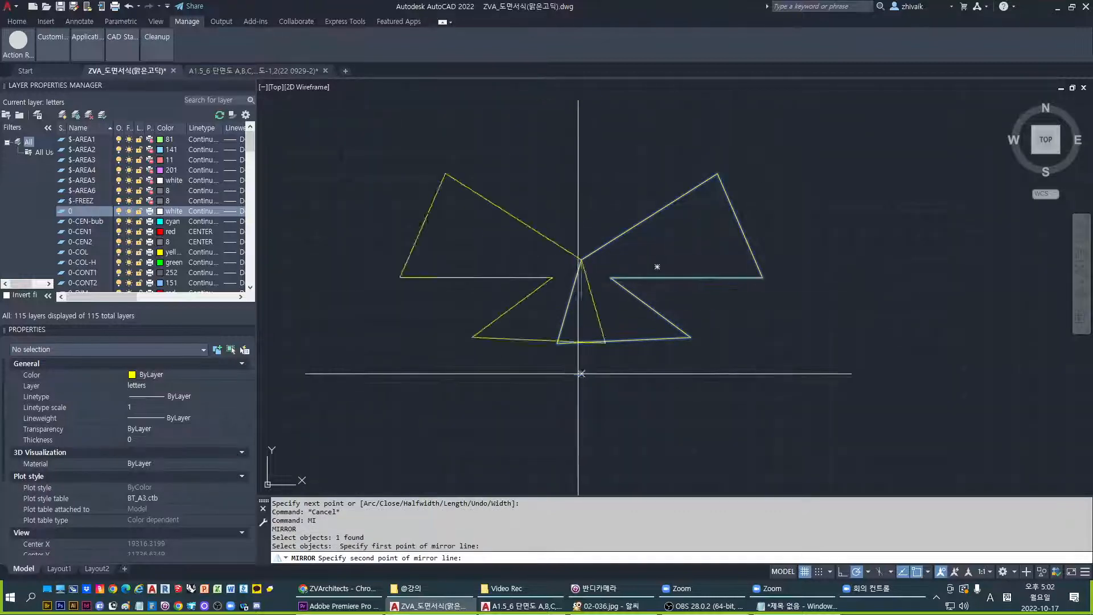
pyautogui.click(582, 403)
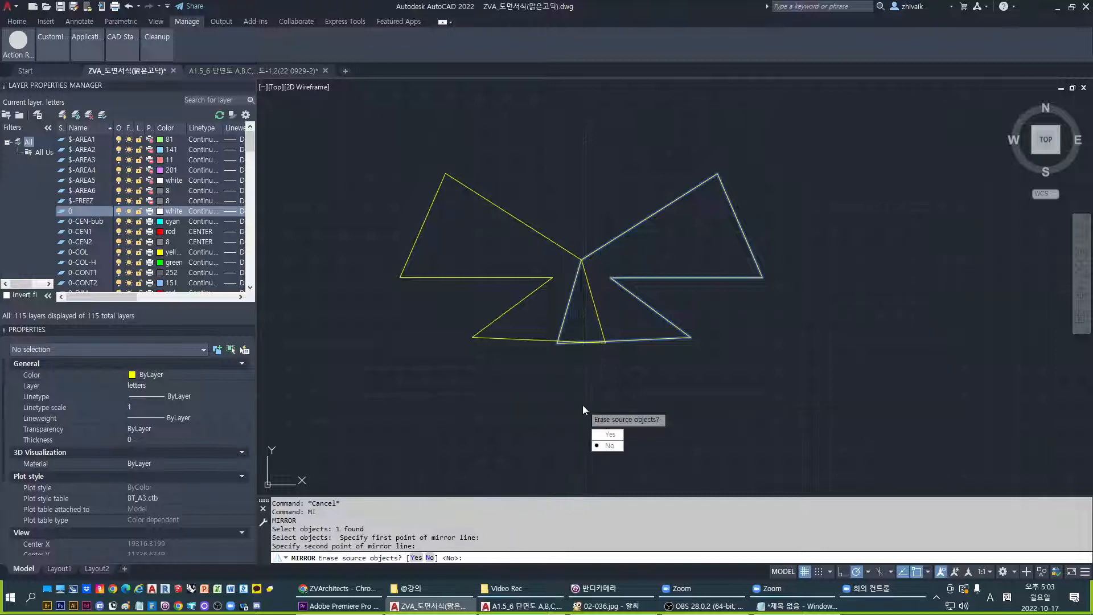
pyautogui.click(597, 435)
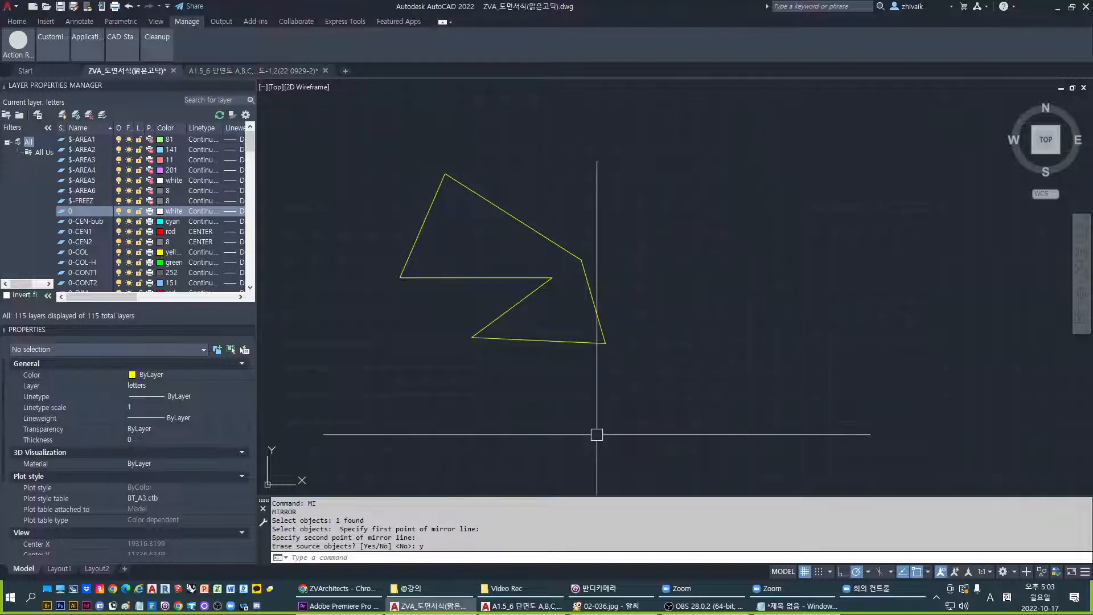
# Step: Erase the mirrored notched polyline
pyautogui.press('Escape')
pyautogui.click(654, 393)
pyautogui.press('Escape')
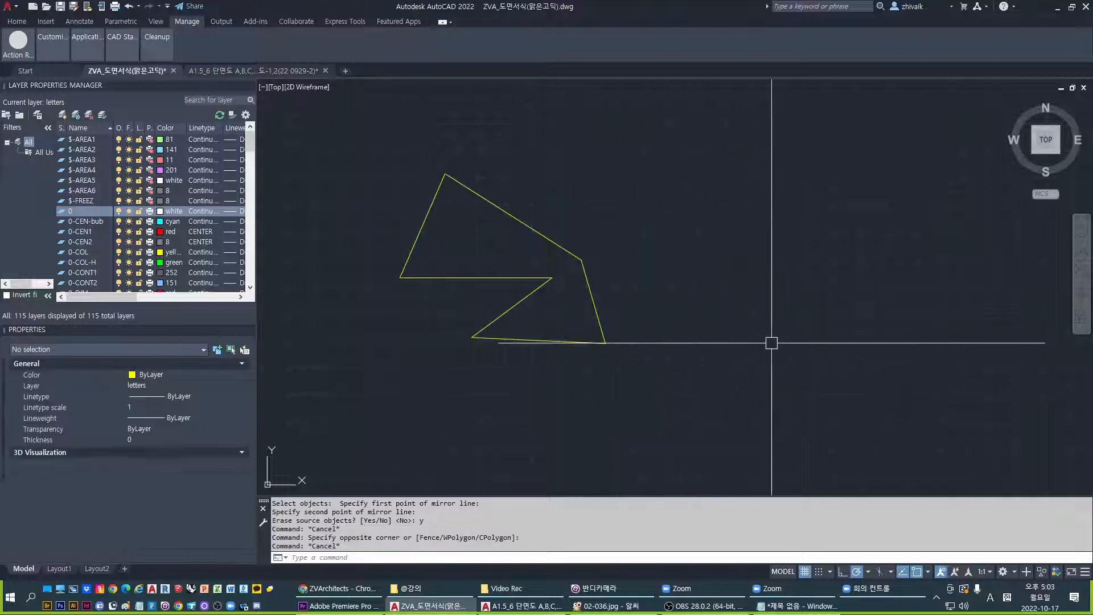
pyautogui.click(767, 354)
pyautogui.click(458, 210)
pyautogui.press('Escape')
pyautogui.click(698, 408)
pyautogui.click(504, 251)
pyautogui.write('e')
pyautogui.press('space')
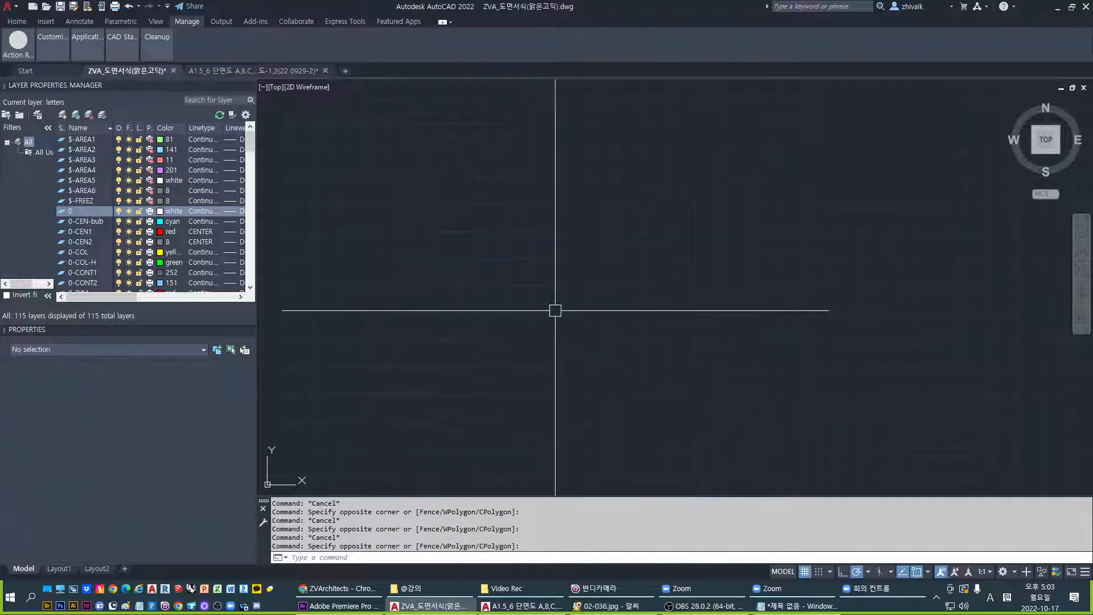
pyautogui.press('Escape')
pyautogui.press('Escape')
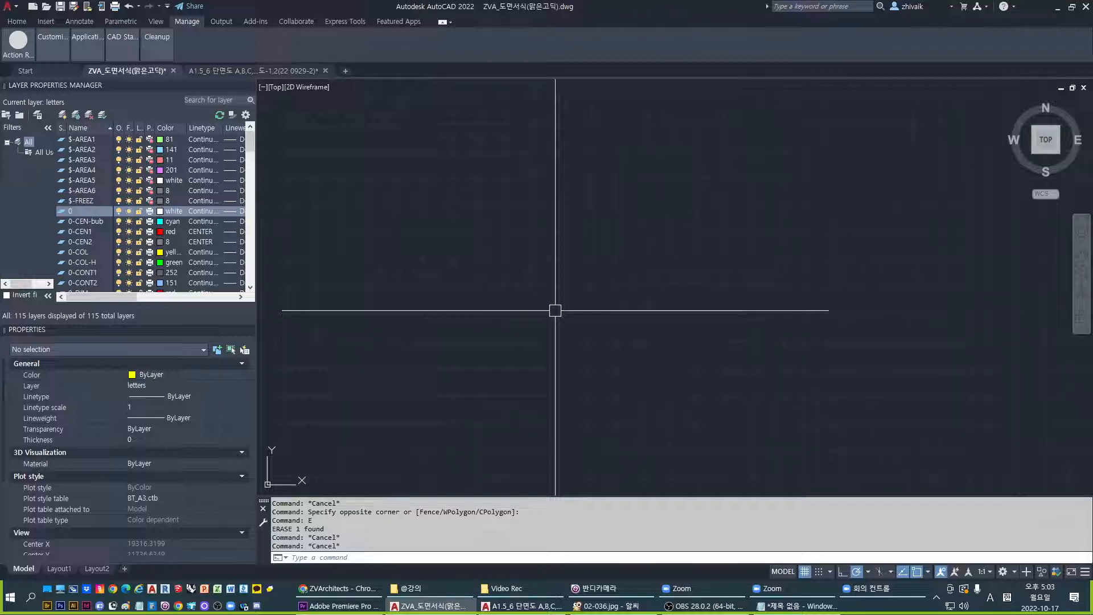
# Step: Undo the notched-shape operations and the erasure of the two butterfly halves
pyautogui.press('u')
pyautogui.press('Return')
pyautogui.press('u')
pyautogui.press('Return')
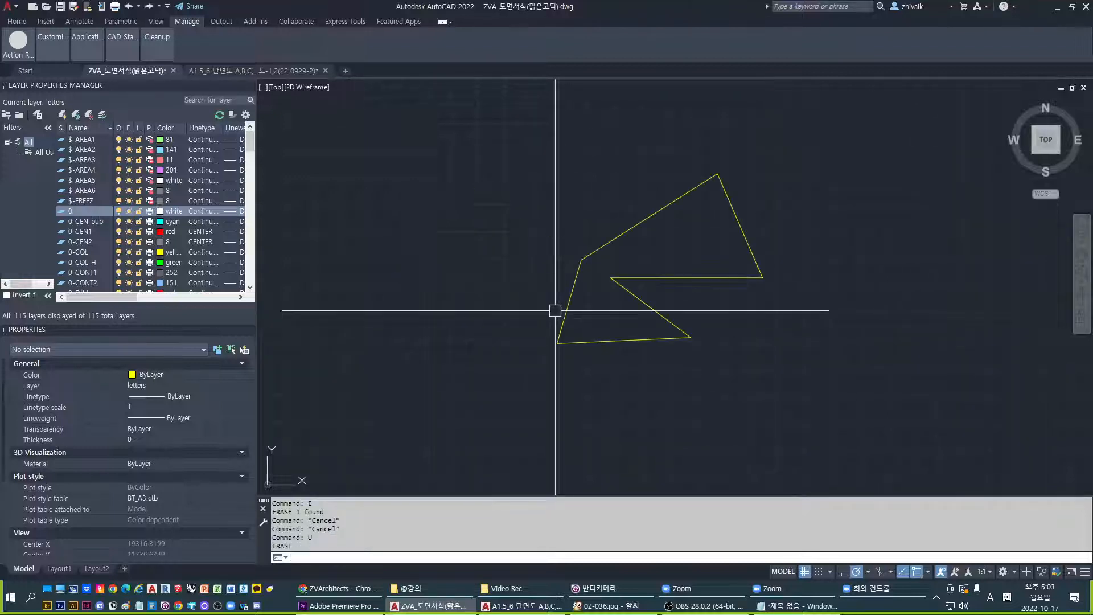
pyautogui.press('u')
pyautogui.press('Return')
pyautogui.press('u')
pyautogui.press('Return')
pyautogui.press('u')
pyautogui.press('Return')
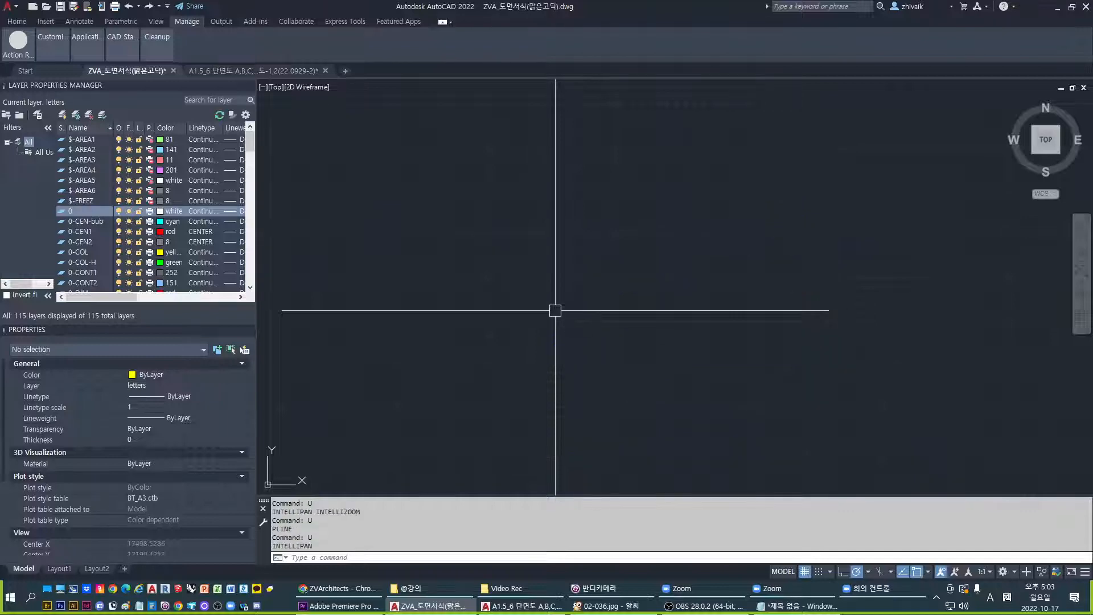
pyautogui.press('u')
pyautogui.press('Return')
# Step: Join the two butterfly halves into a single polyline and select the joined outline
pyautogui.press('Escape')
pyautogui.press('Escape')
pyautogui.click(922, 384)
pyautogui.click(521, 203)
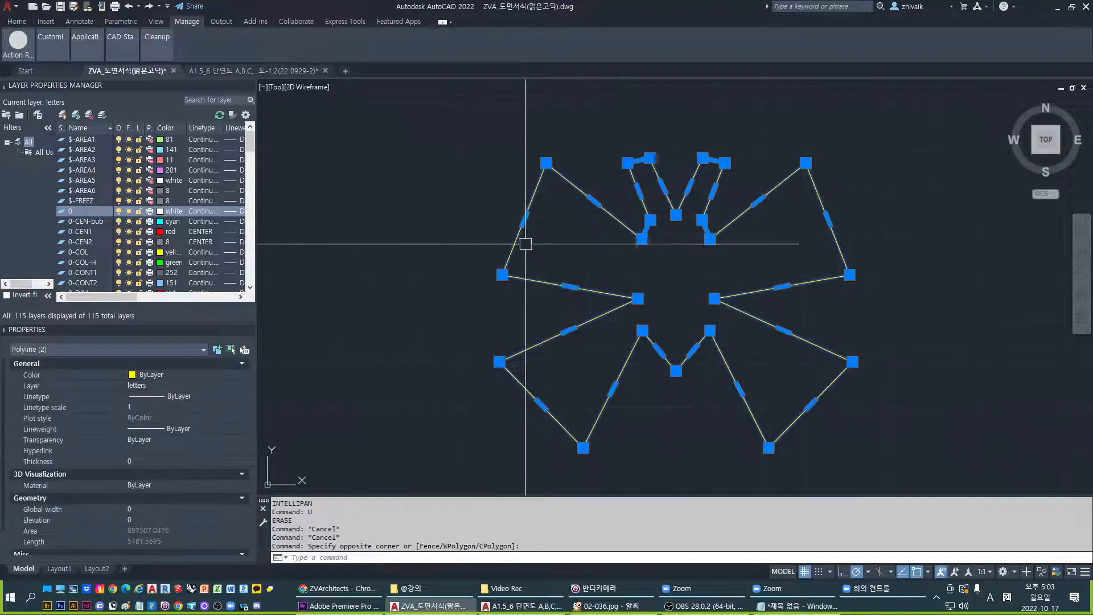
pyautogui.moveTo(634, 271)
pyautogui.mouseDown(button='middle')
pyautogui.moveTo(538, 258)
pyautogui.moveTo(593, 294)
pyautogui.mouseUp(button='middle')
pyautogui.write('j')
pyautogui.press('Return')
pyautogui.press('Escape')
pyautogui.click(673, 312)
pyautogui.press('Escape')
pyautogui.click(674, 311)
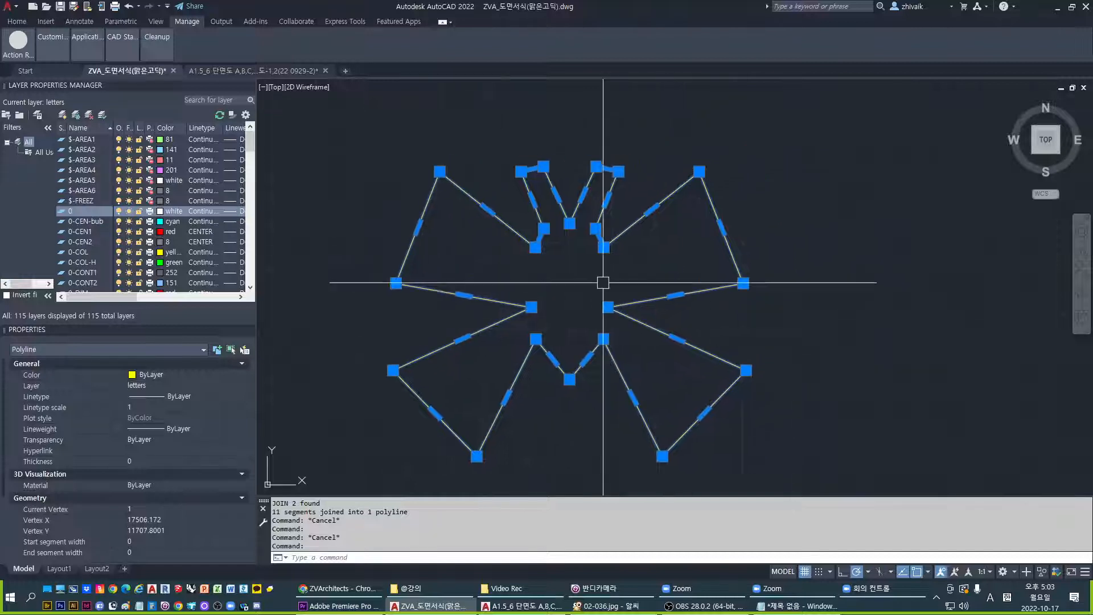
pyautogui.press('Escape')
pyautogui.moveTo(603, 283); pyautogui.dragTo(611, 291, button='middle')
pyautogui.press('Escape')
pyautogui.press('Escape')
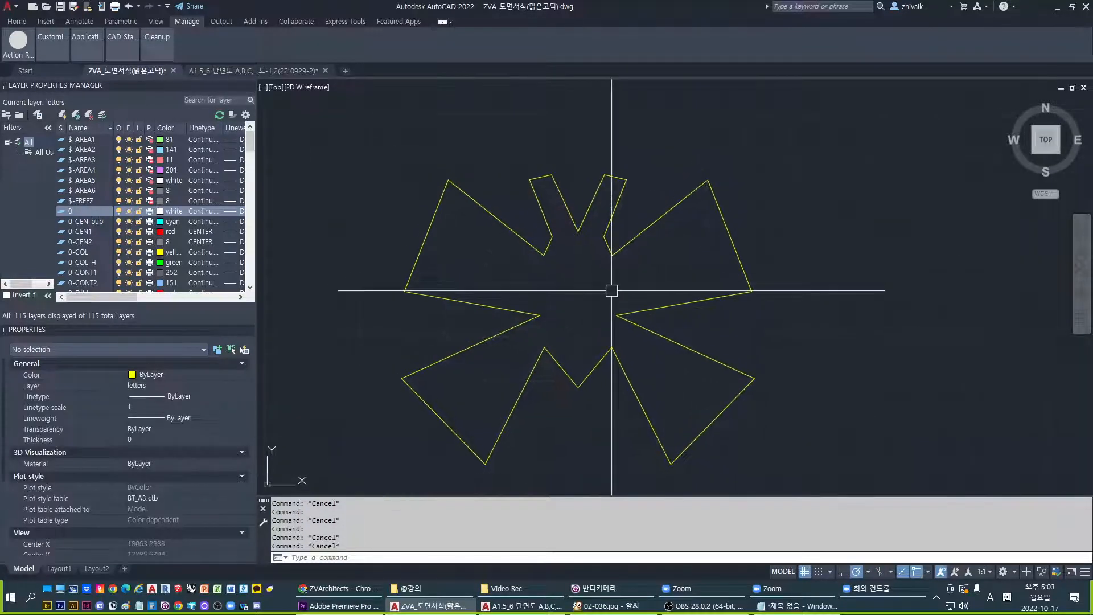
pyautogui.write('R')
pyautogui.press('Return')
pyautogui.click(625, 242)
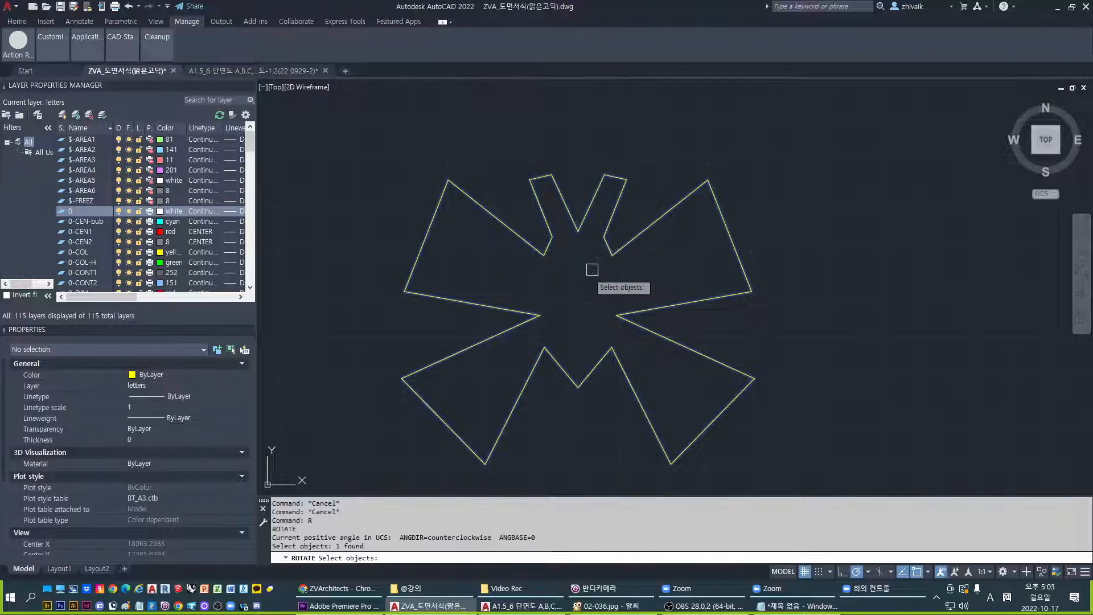
pyautogui.press('Return')
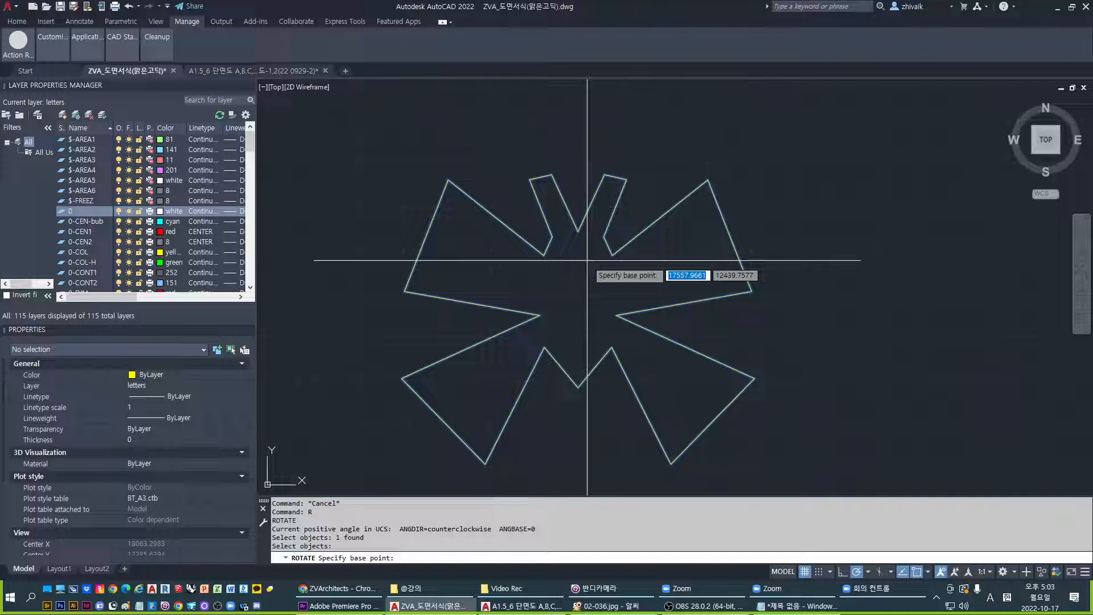
pyautogui.scroll(-3, 549, 364)
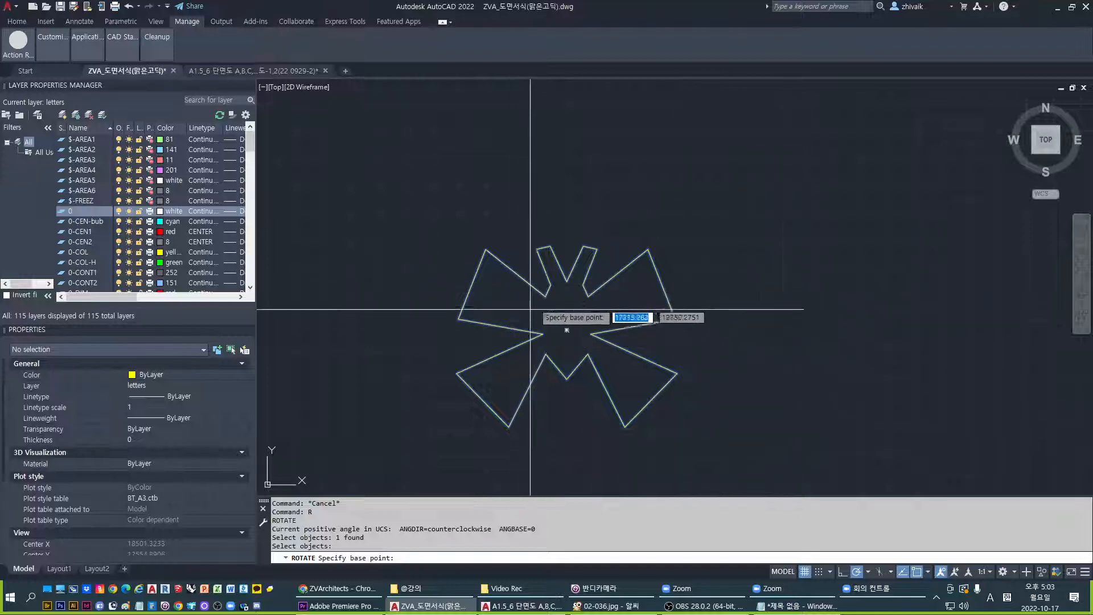
pyautogui.moveTo(868, 306); pyautogui.dragTo(802, 283, button='middle')
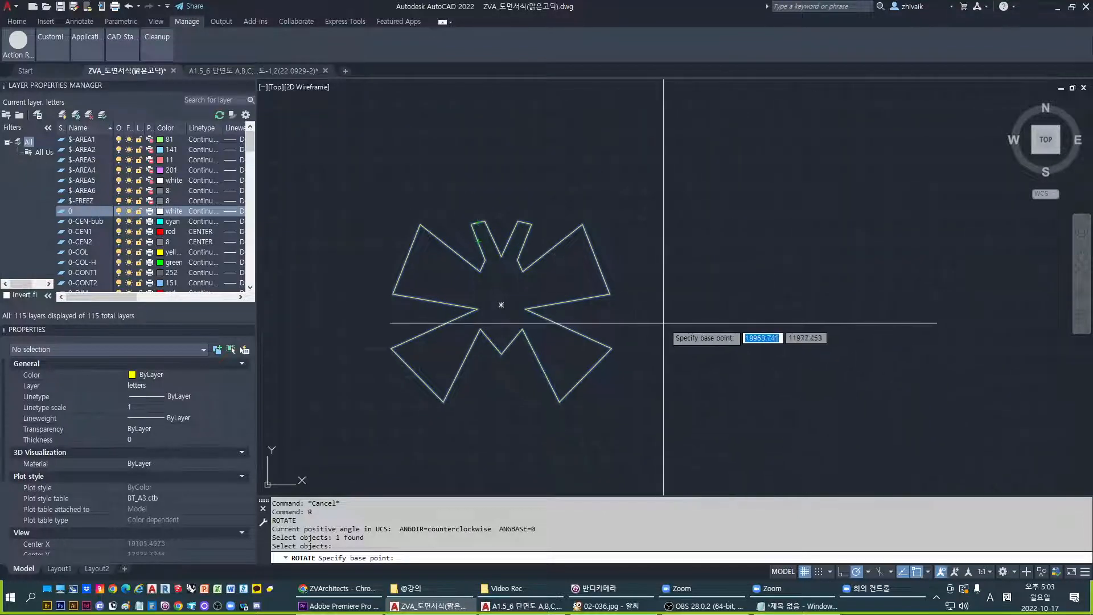
pyautogui.moveTo(678, 307); pyautogui.dragTo(823, 301, button='middle')
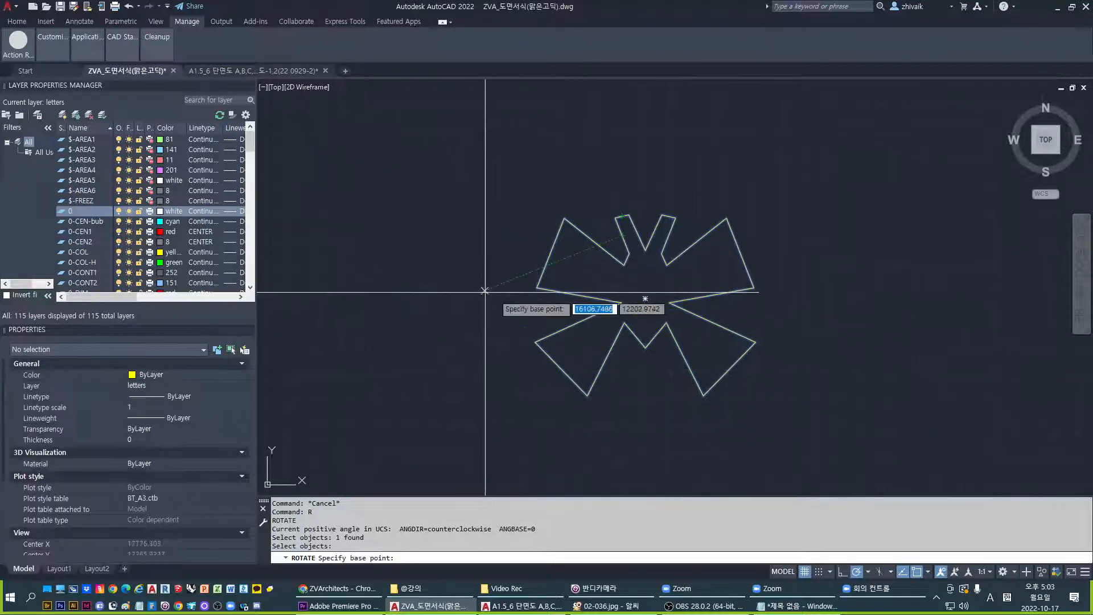
pyautogui.click(491, 299)
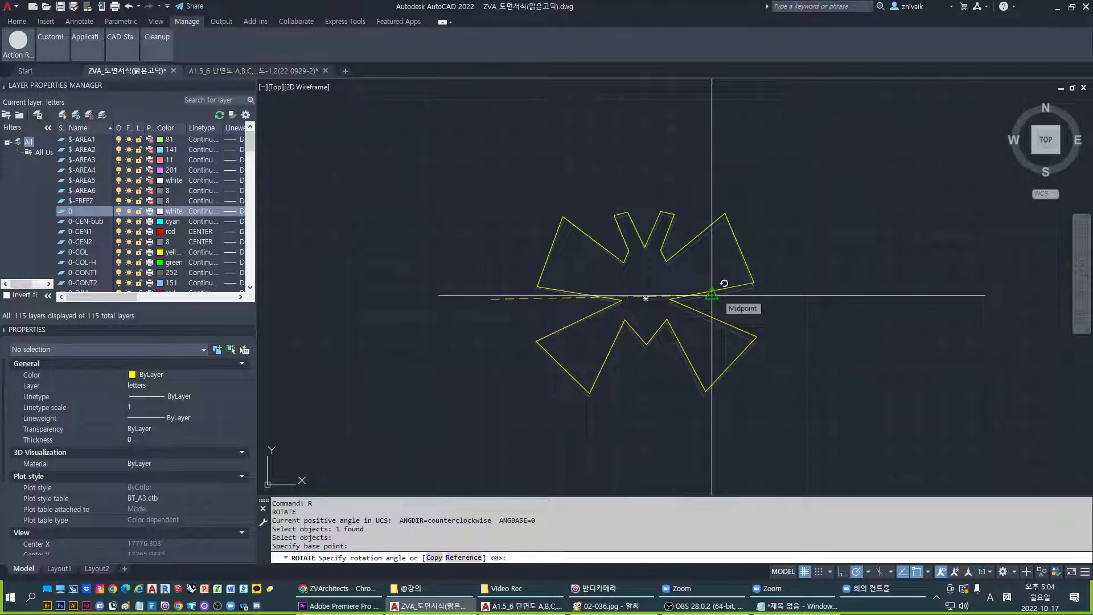
pyautogui.press('Escape')
# Step: Draw a single-segment horizontal polyline in the empty area above the butterfly outline
pyautogui.scroll(2, 648, 290)
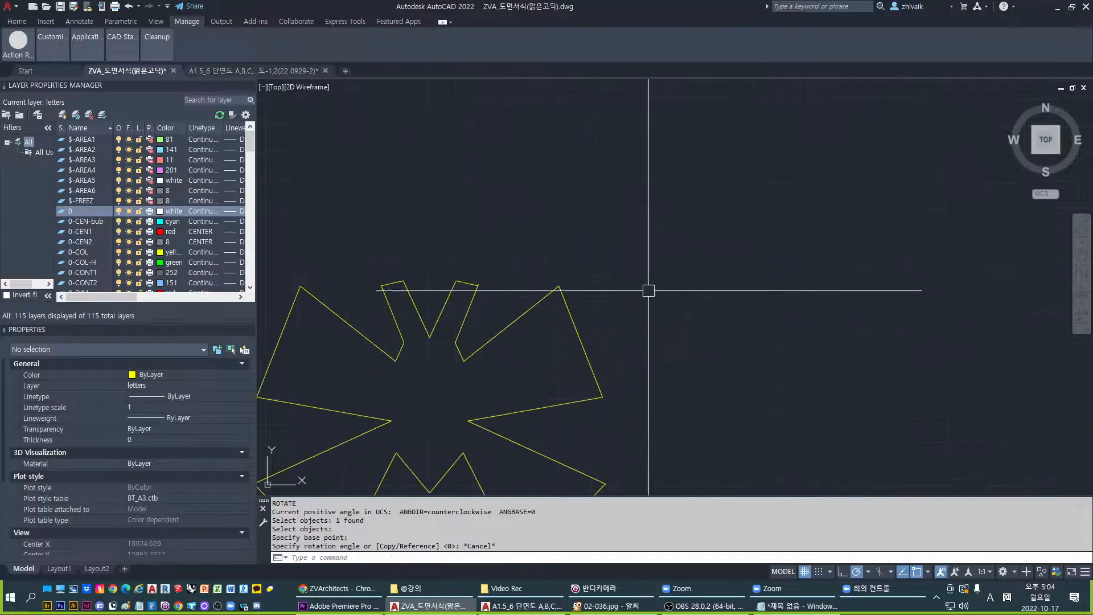
pyautogui.scroll(-5, 648, 290)
pyautogui.scroll(1, 689, 264)
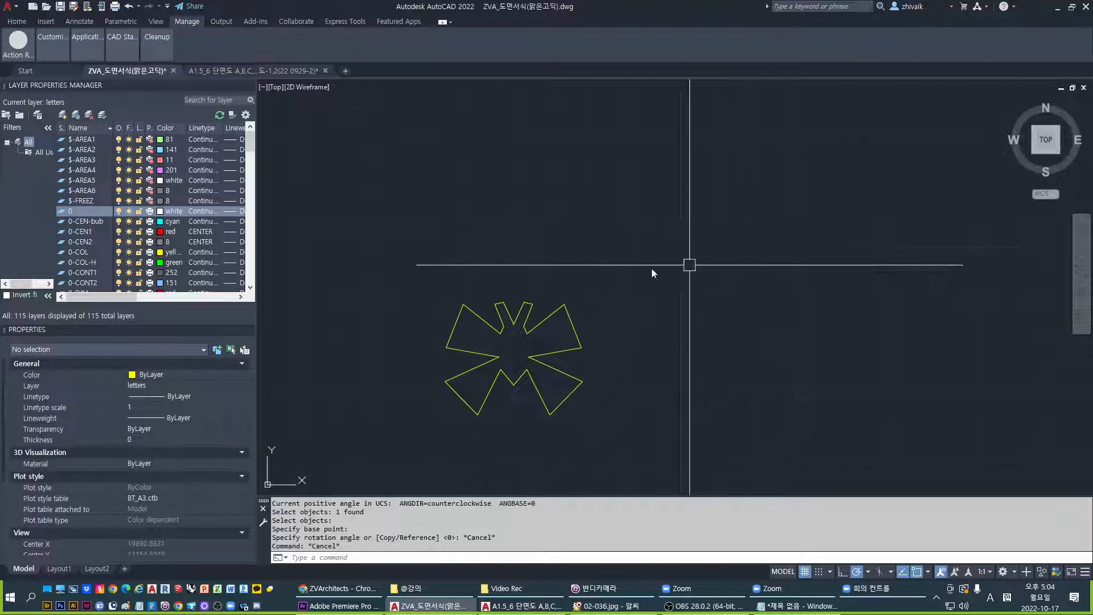
pyautogui.write('pl')
pyautogui.press('space')
pyautogui.click(557, 224)
pyautogui.click(746, 223)
pyautogui.press('space')
pyautogui.moveTo(605, 180); pyautogui.dragTo(585, 269, button='middle')
pyautogui.press('space')
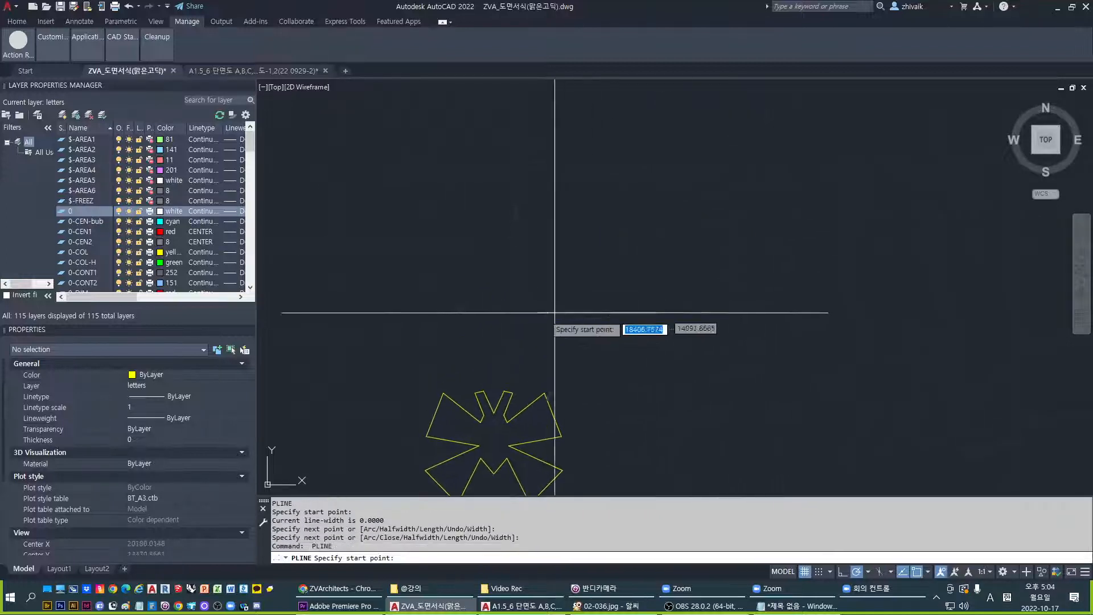
pyautogui.press('space')
pyautogui.press('Escape')
pyautogui.press('Escape')
# Step: Draw a slanted polyline rising to the right at about 65° from the left end of the horizontal line
pyautogui.press('space')
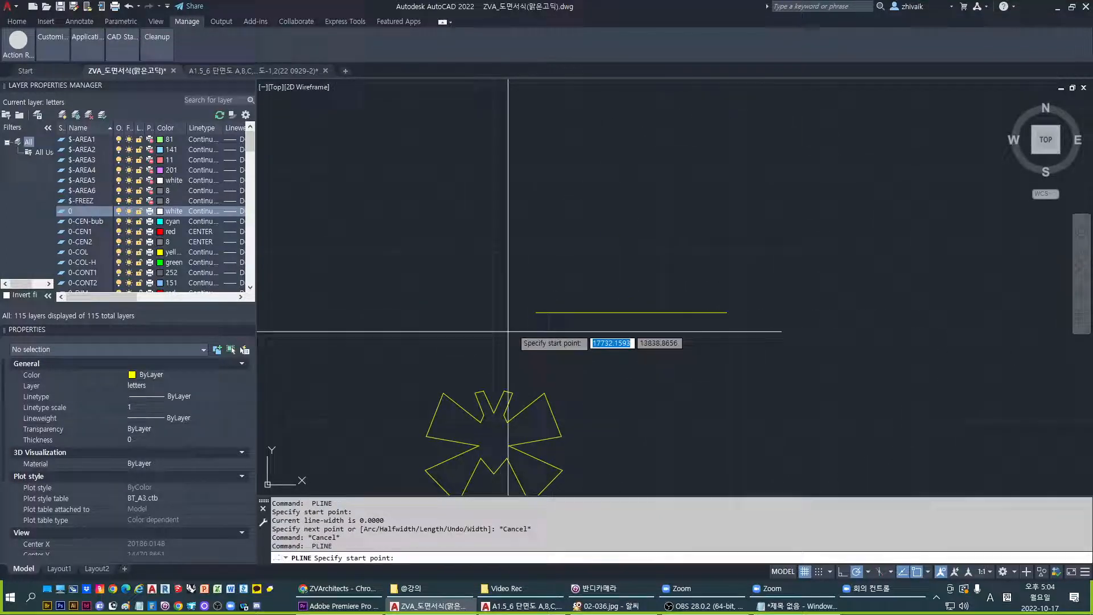
pyautogui.click(536, 312)
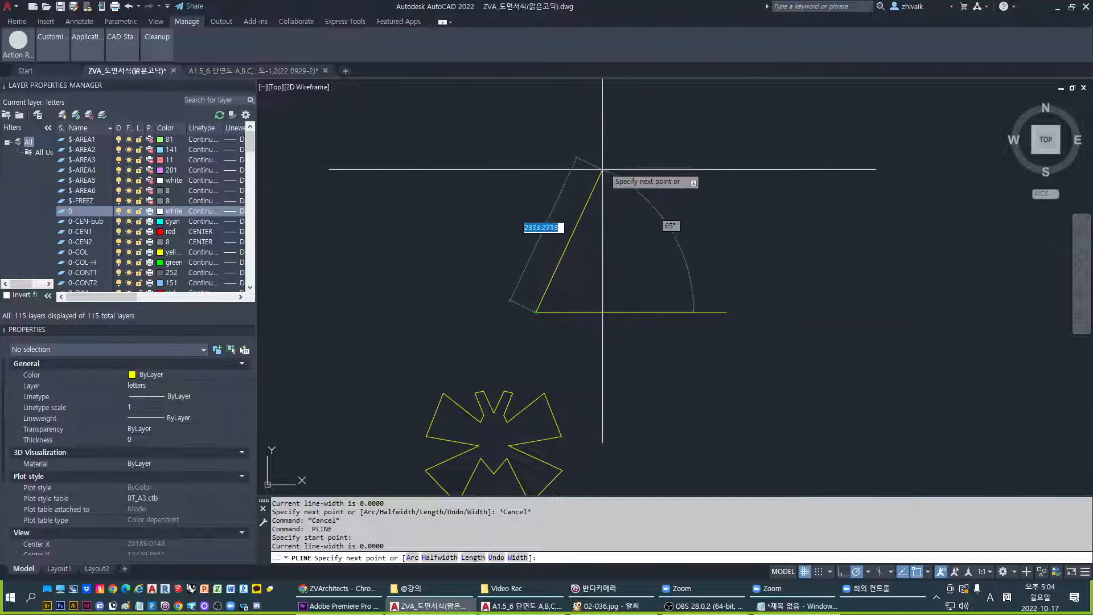
pyautogui.click(610, 141)
pyautogui.press('Escape')
pyautogui.press('Escape')
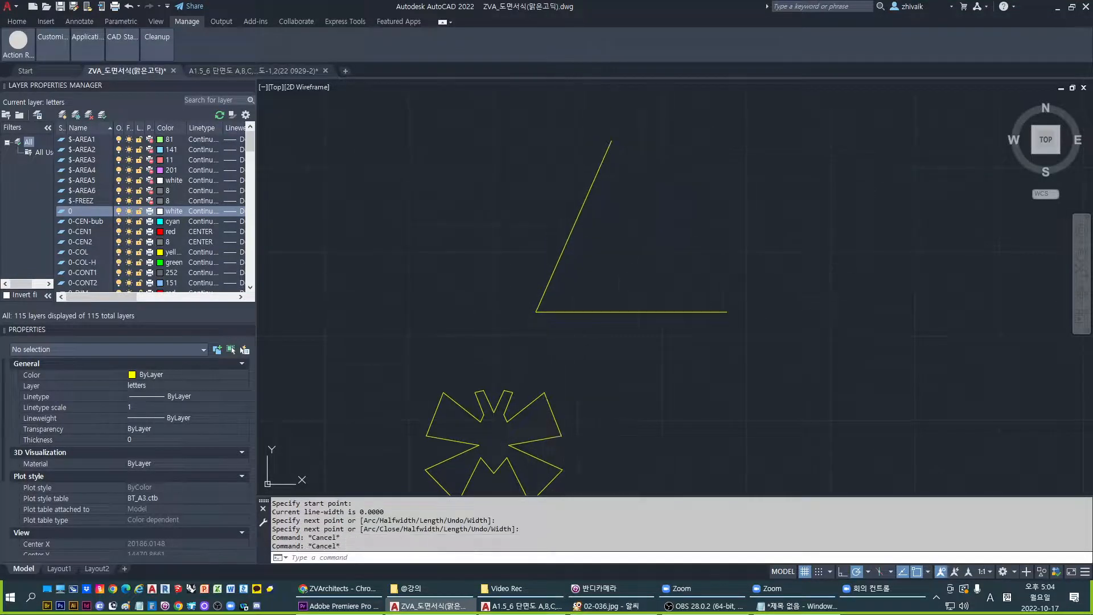
# Step: Draw a long, thin rectangle below the horizontal line, starting at the vertex it shares with the slanted line
pyautogui.moveTo(565, 331); pyautogui.dragTo(568, 305, button='middle')
pyautogui.write('rec')
pyautogui.press('space')
pyautogui.click(539, 285)
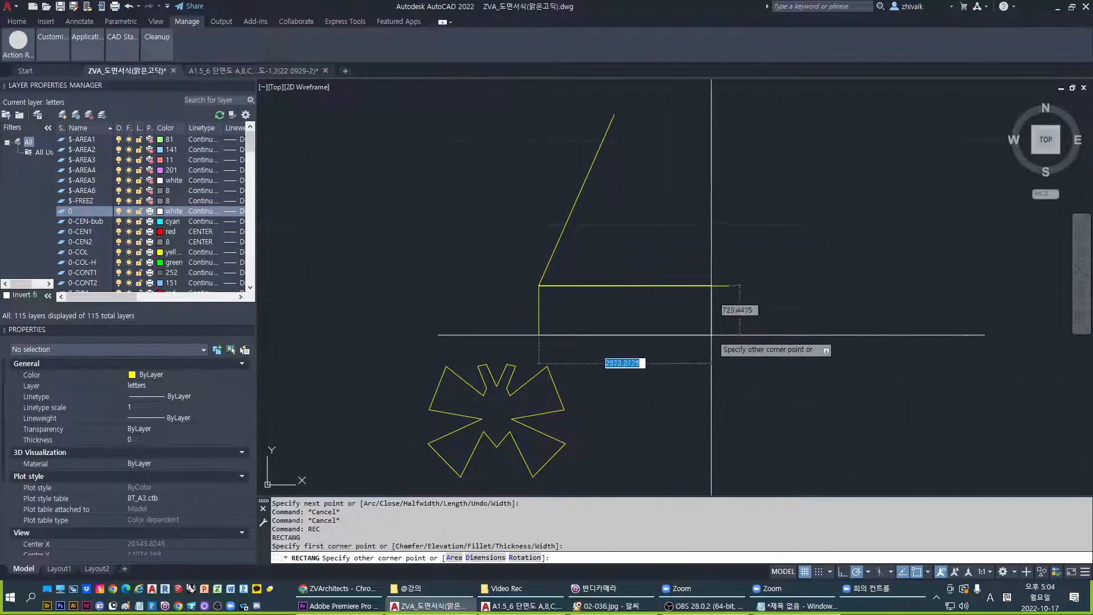
pyautogui.click(790, 312)
pyautogui.press('space')
pyautogui.press('Escape')
# Step: Erase the horizontal polyline lying along the rectangle's top edge
pyautogui.click(442, 260)
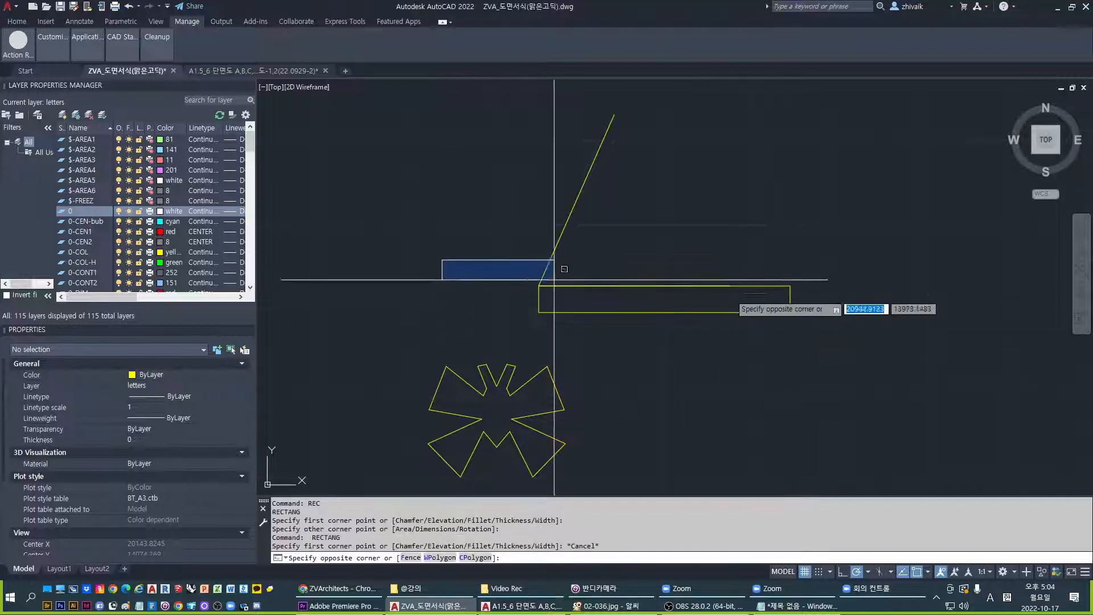
pyautogui.click(734, 326)
pyautogui.write('e')
pyautogui.press('space')
pyautogui.press('Escape')
pyautogui.press('Escape')
pyautogui.click(707, 312)
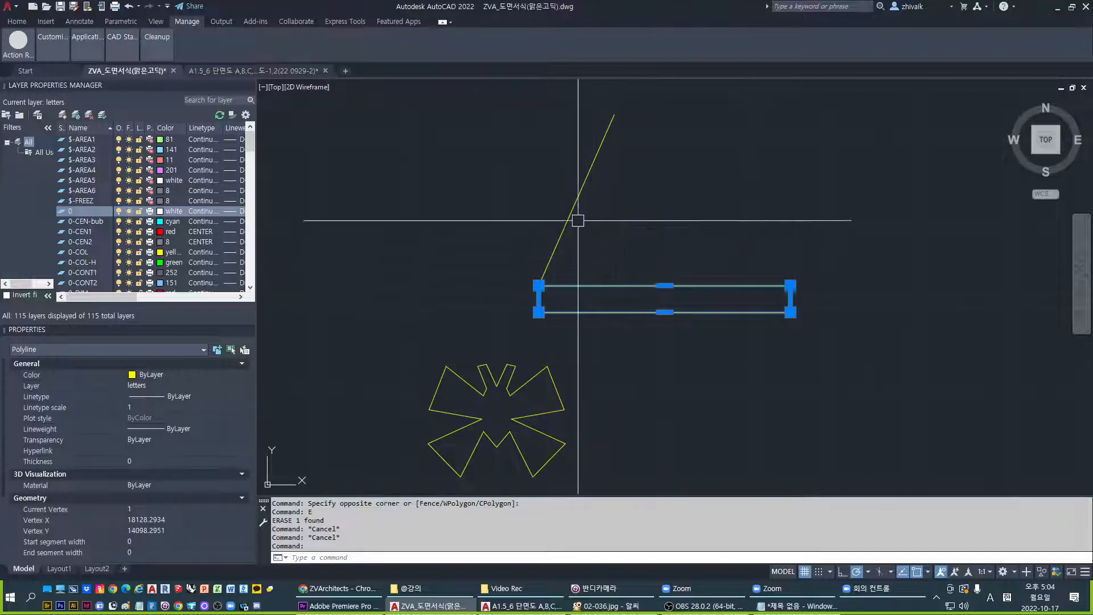
pyautogui.moveTo(614, 123); pyautogui.dragTo(609, 154, button='middle')
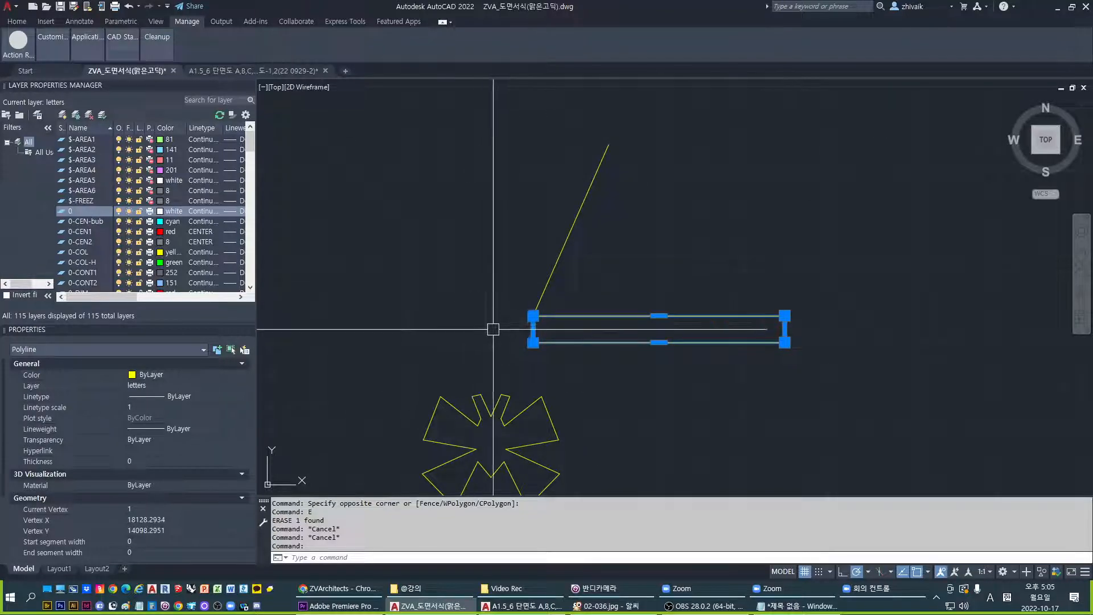
pyautogui.press('Escape')
pyautogui.write('pl')
pyautogui.press('Return')
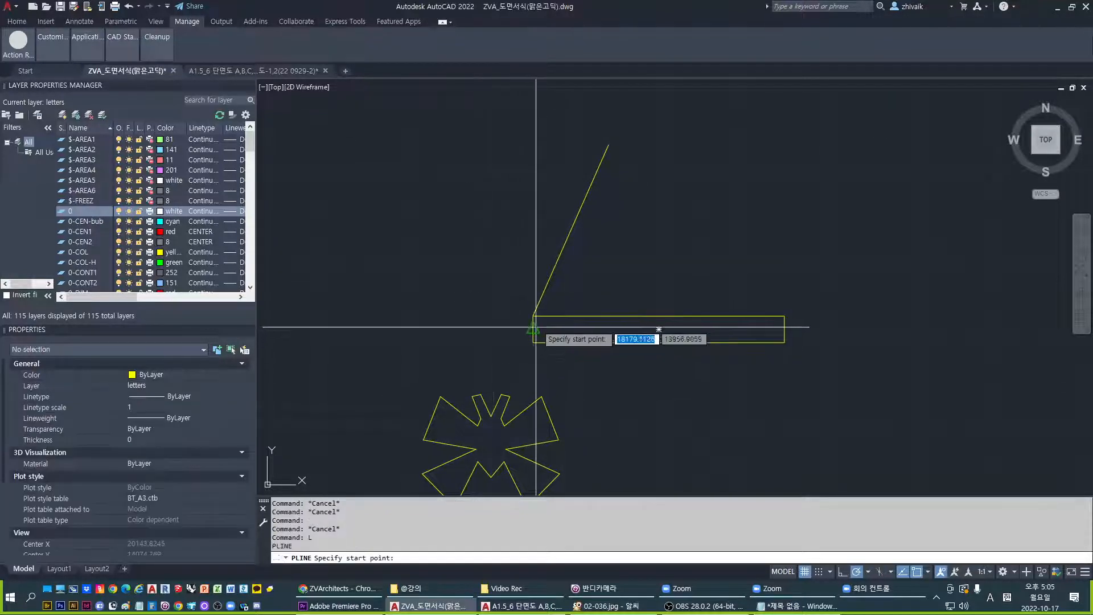
pyautogui.click(532, 316)
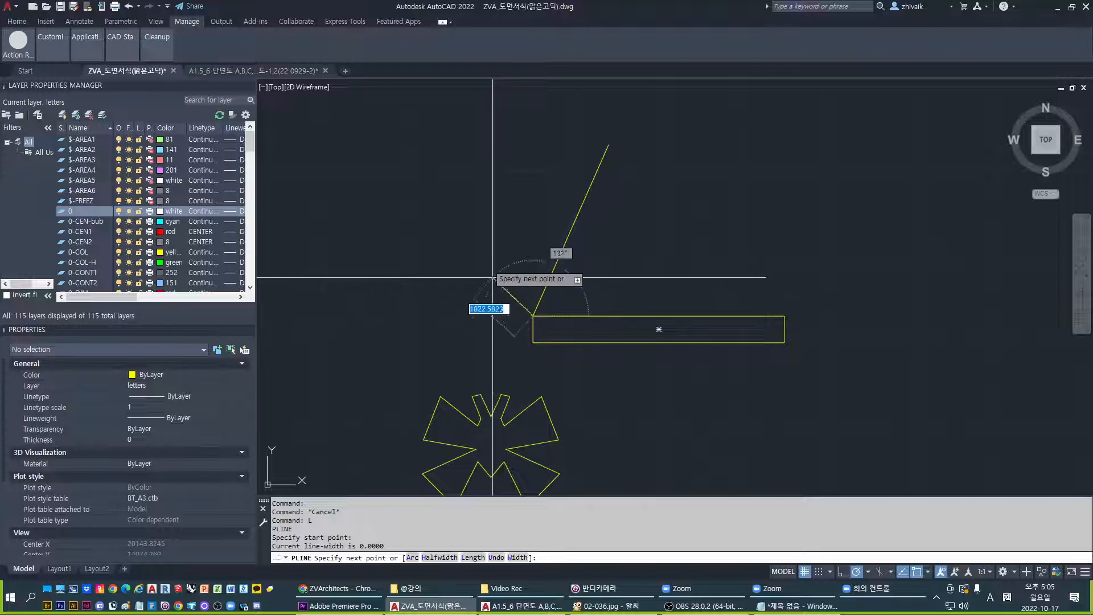
pyautogui.press('Escape')
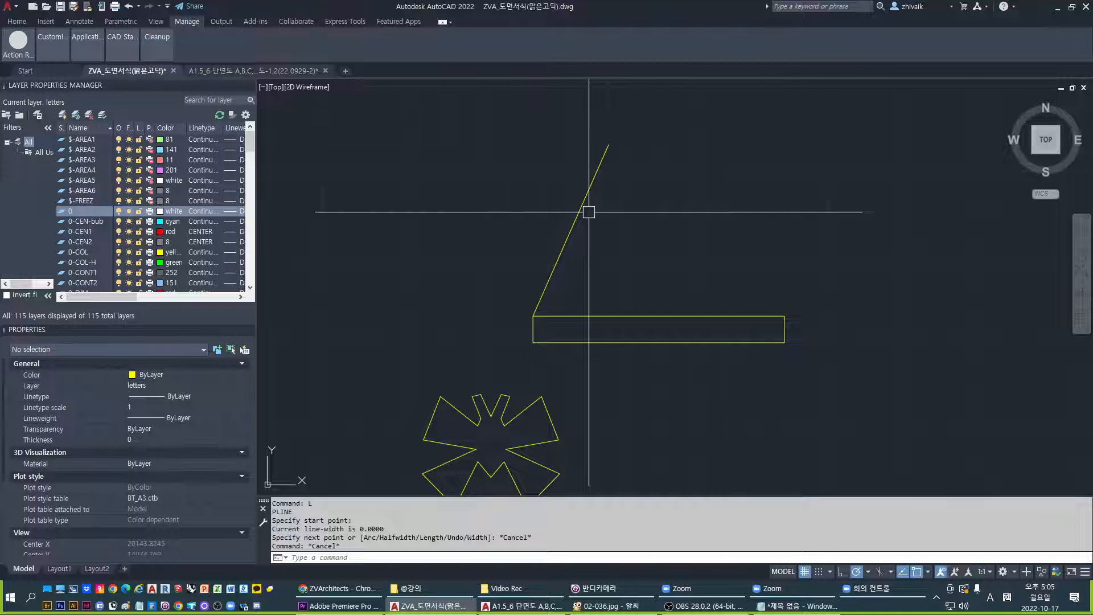
pyautogui.press('Escape')
pyautogui.write('r')
pyautogui.press('Return')
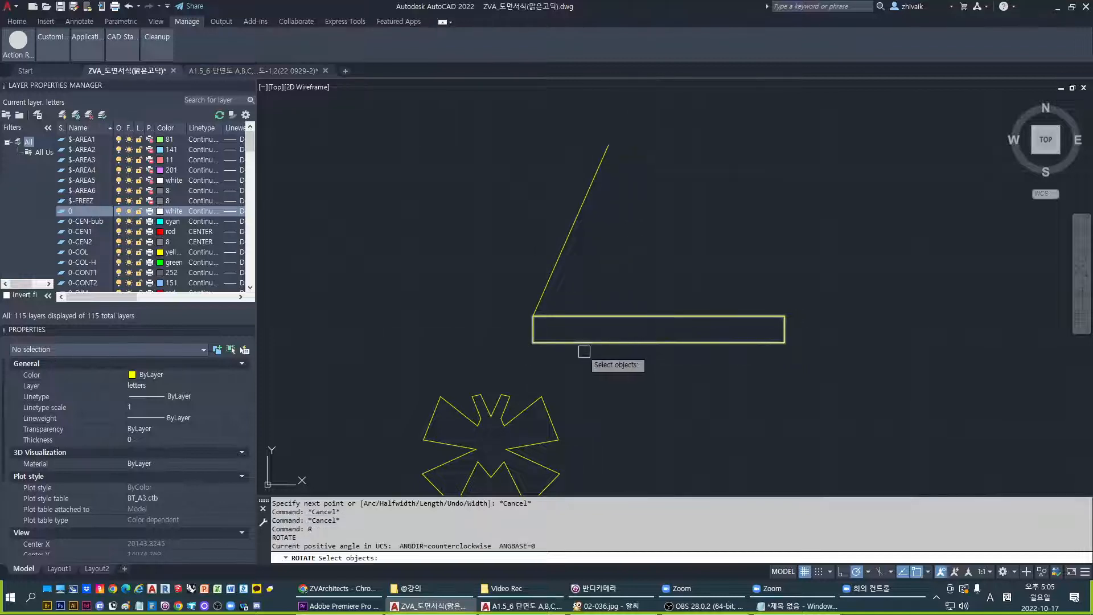
pyautogui.click(583, 342)
pyautogui.press('Return')
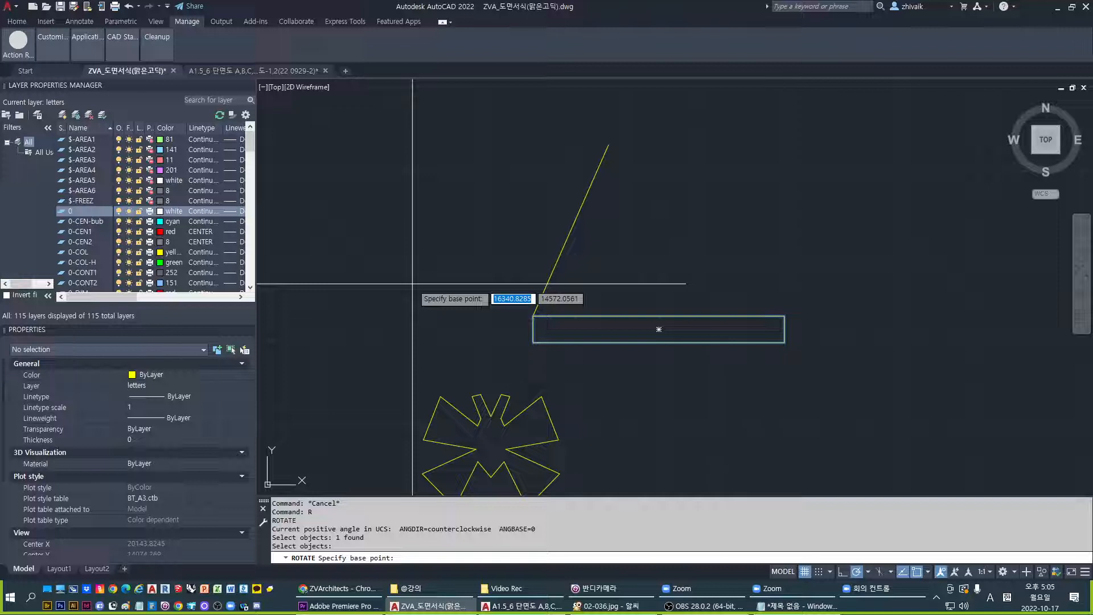
pyautogui.press('Escape')
pyautogui.press('Escape')
pyautogui.press('Escape')
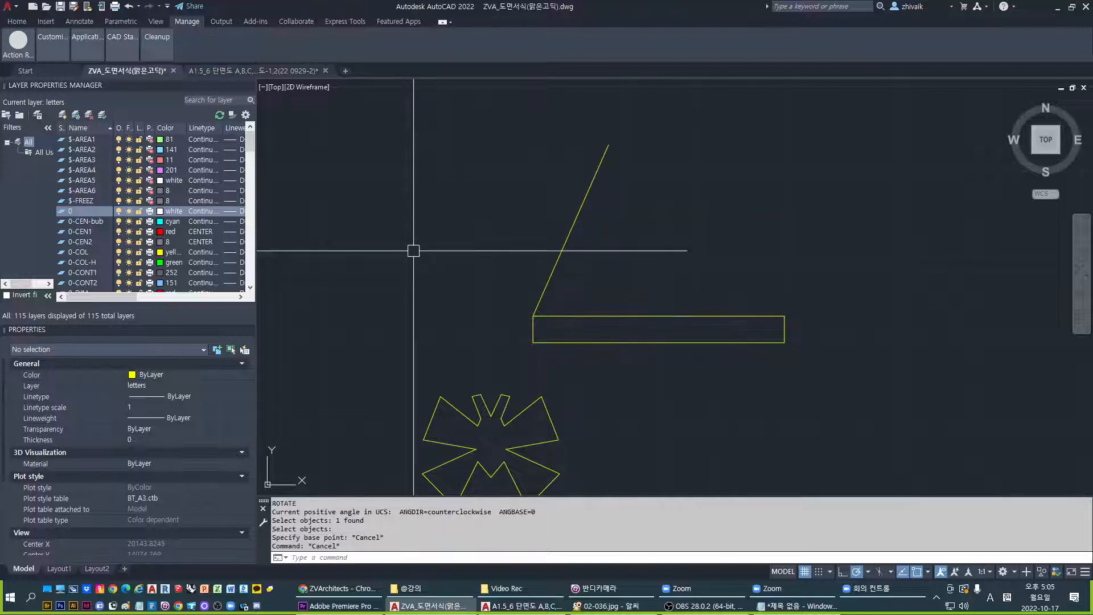
pyautogui.moveTo(655, 251); pyautogui.dragTo(639, 259, button='middle')
pyautogui.press('Escape')
pyautogui.press('Escape')
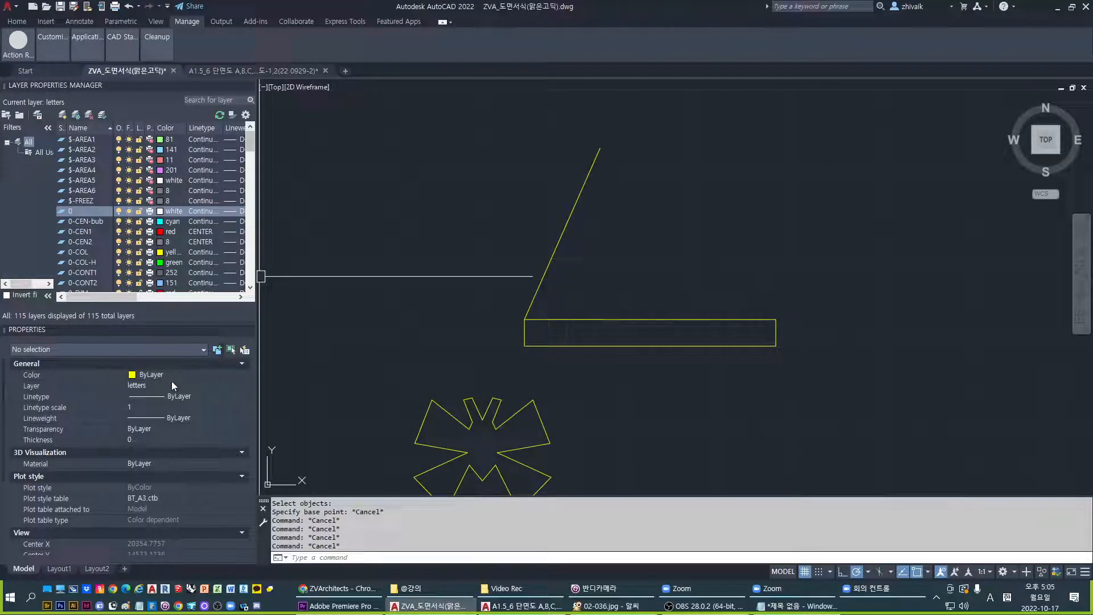
# Step: Make layer 0 the current layer
pyautogui.click(92, 201)
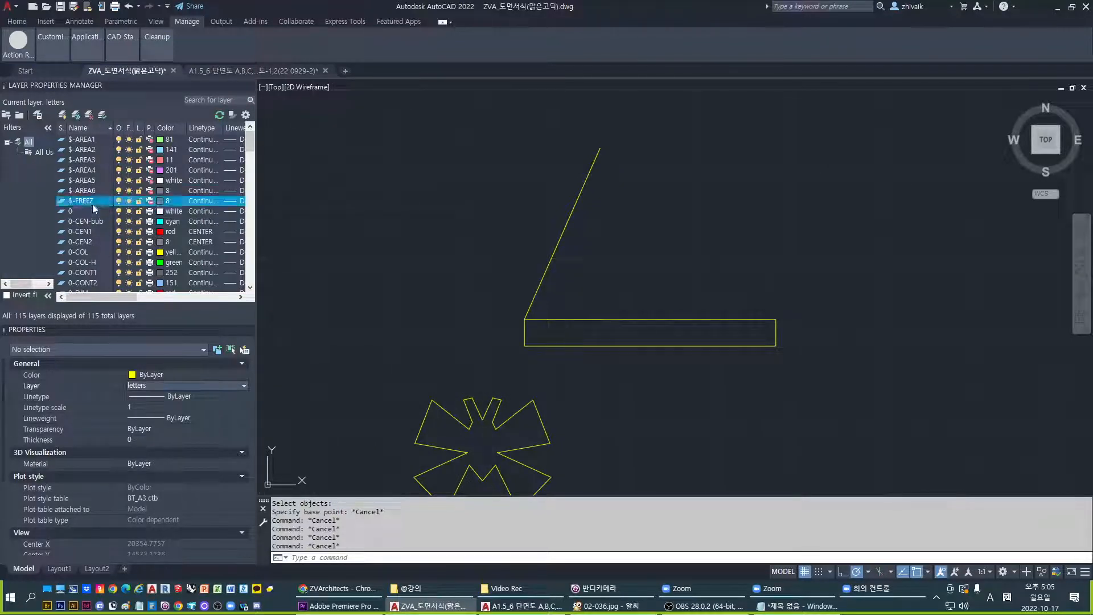
pyautogui.scroll(-20, 100, 207)
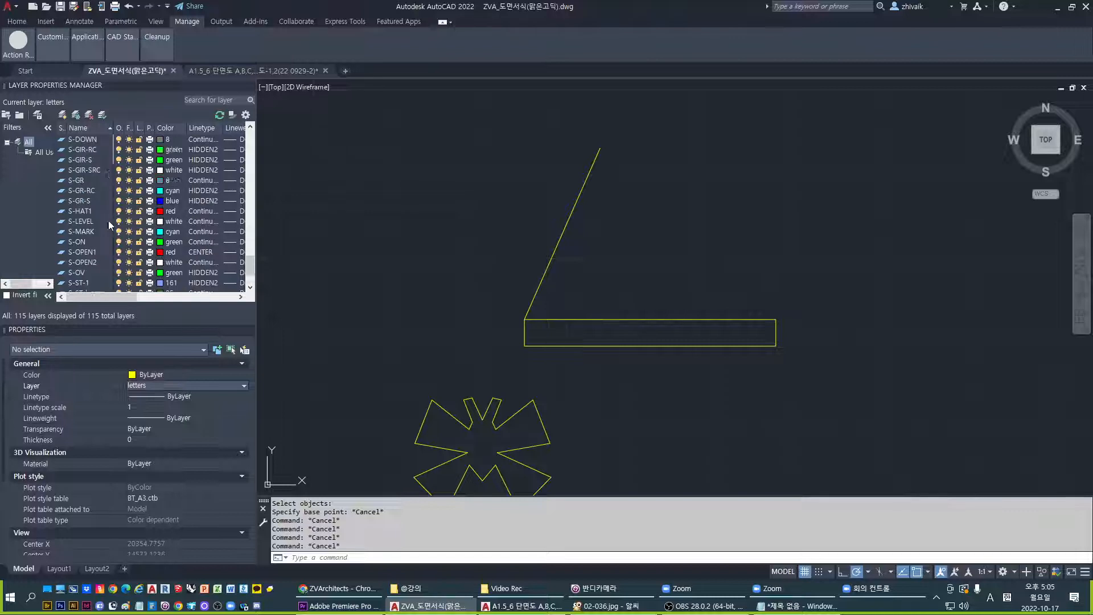
pyautogui.scroll(3, 108, 221)
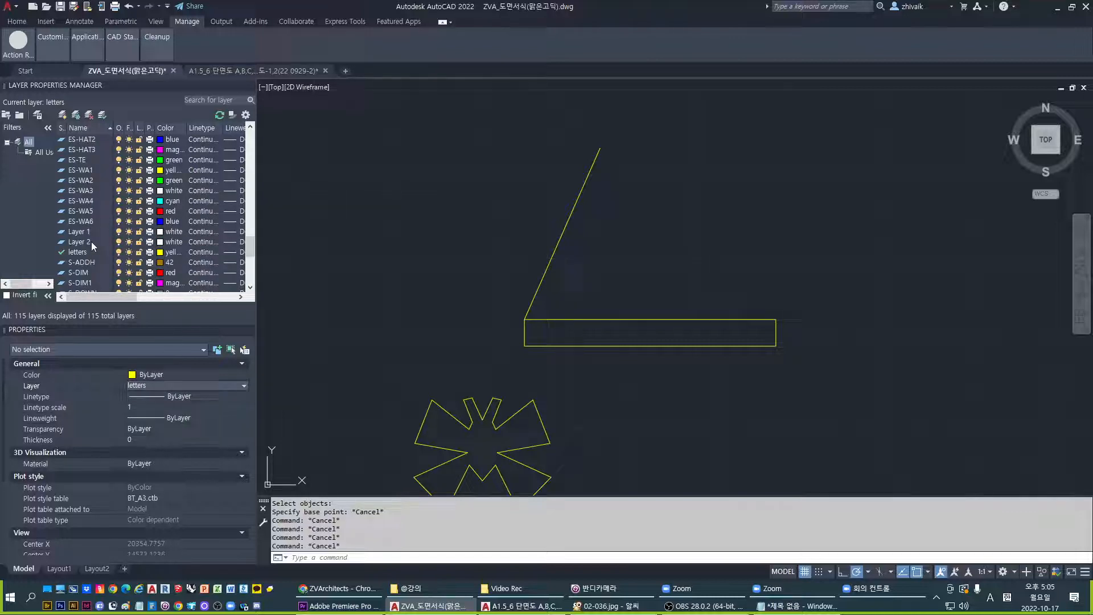
pyautogui.click(91, 241)
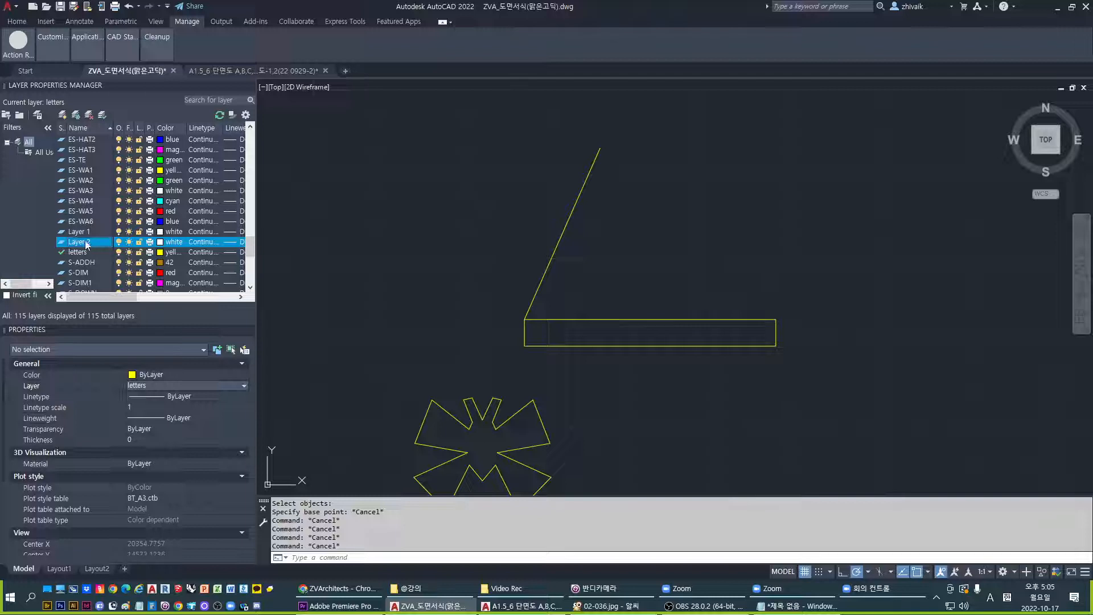
pyautogui.click(89, 232)
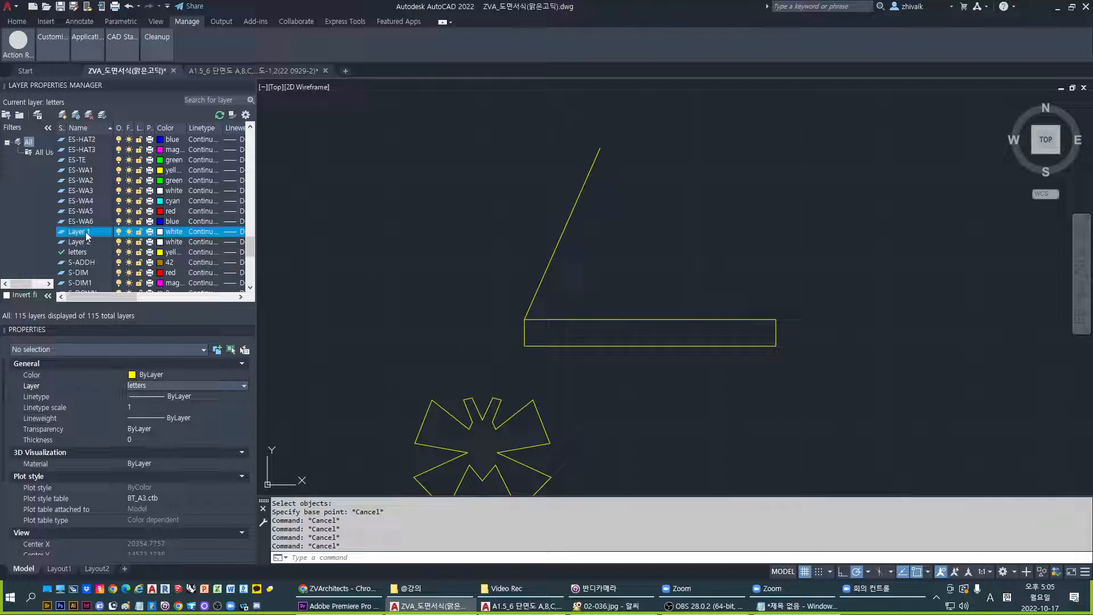
pyautogui.scroll(20, 85, 231)
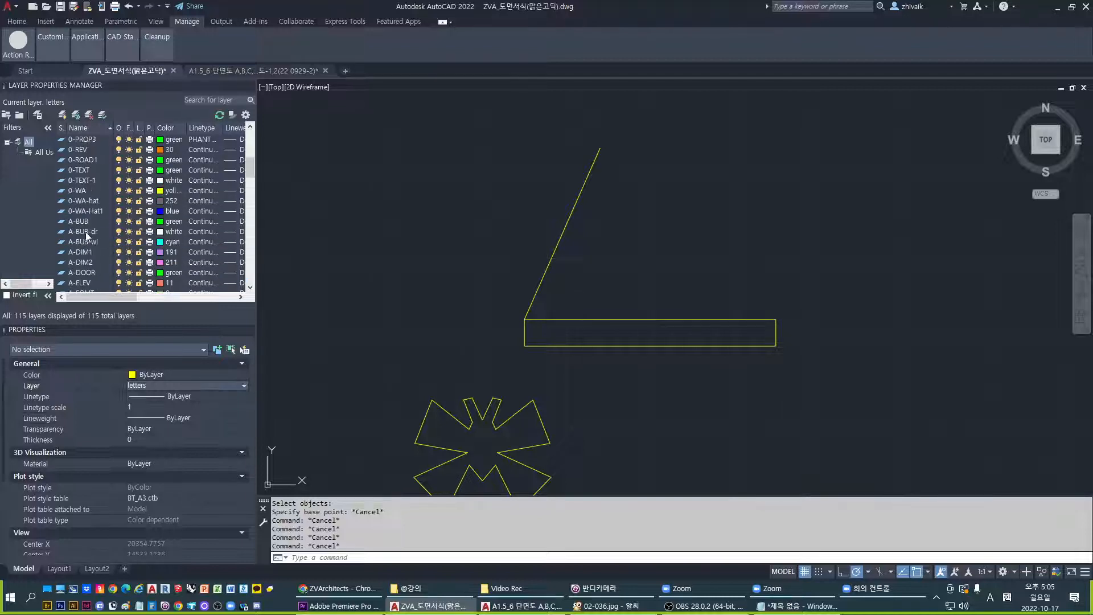
pyautogui.scroll(2, 86, 232)
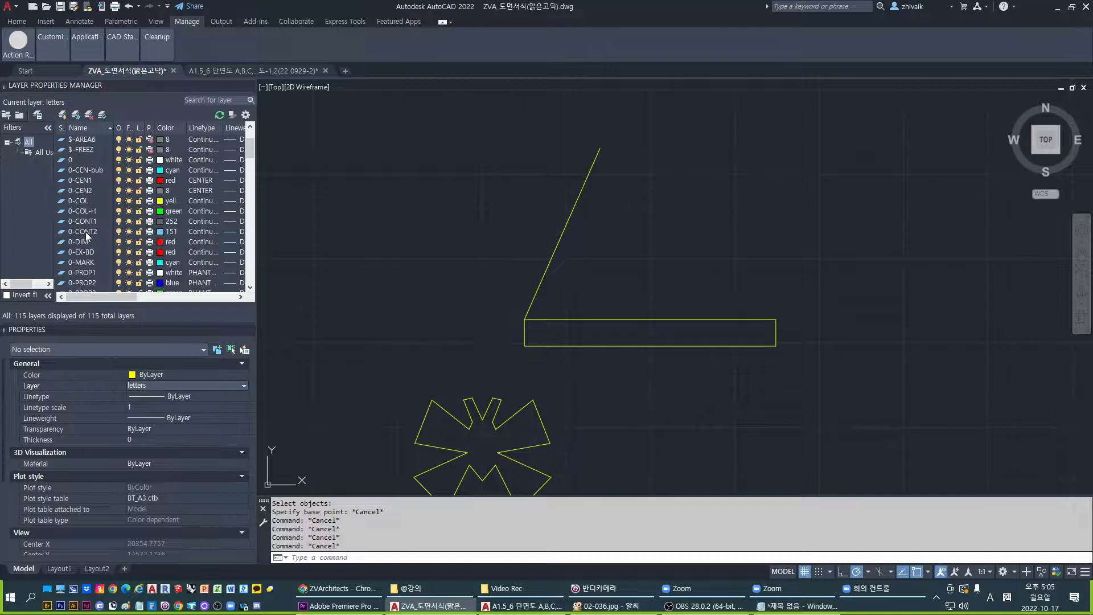
pyautogui.doubleClick(95, 163)
# Step: Delete the layer named Layer 1 and try to delete Layer 2 as well
pyautogui.scroll(-20, 92, 188)
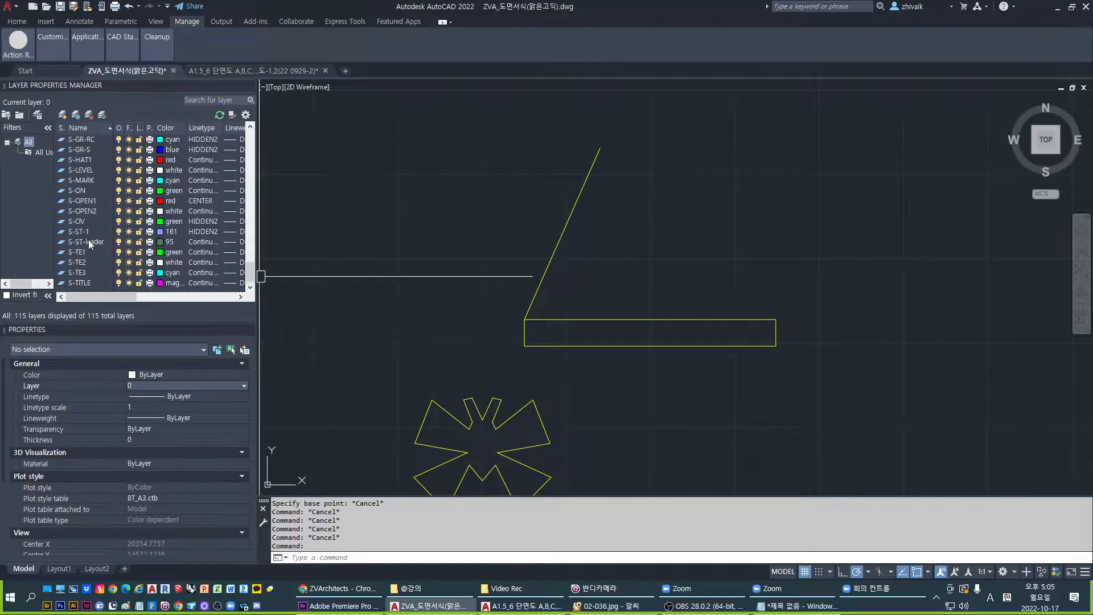
pyautogui.scroll(5, 89, 244)
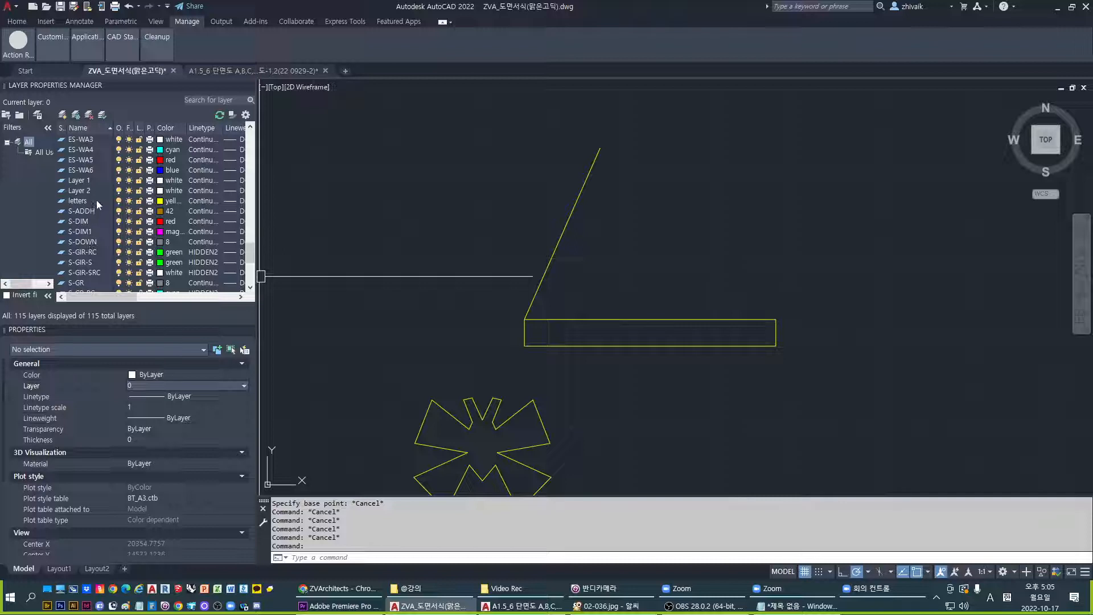
pyautogui.click(103, 181)
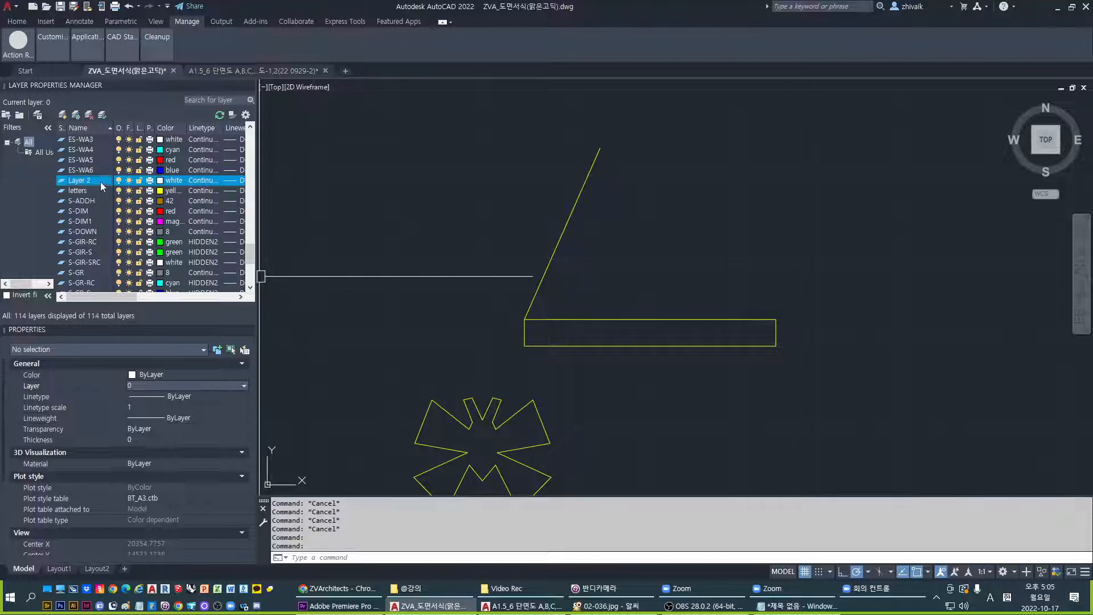
pyautogui.press('Delete')
pyautogui.press('Delete')
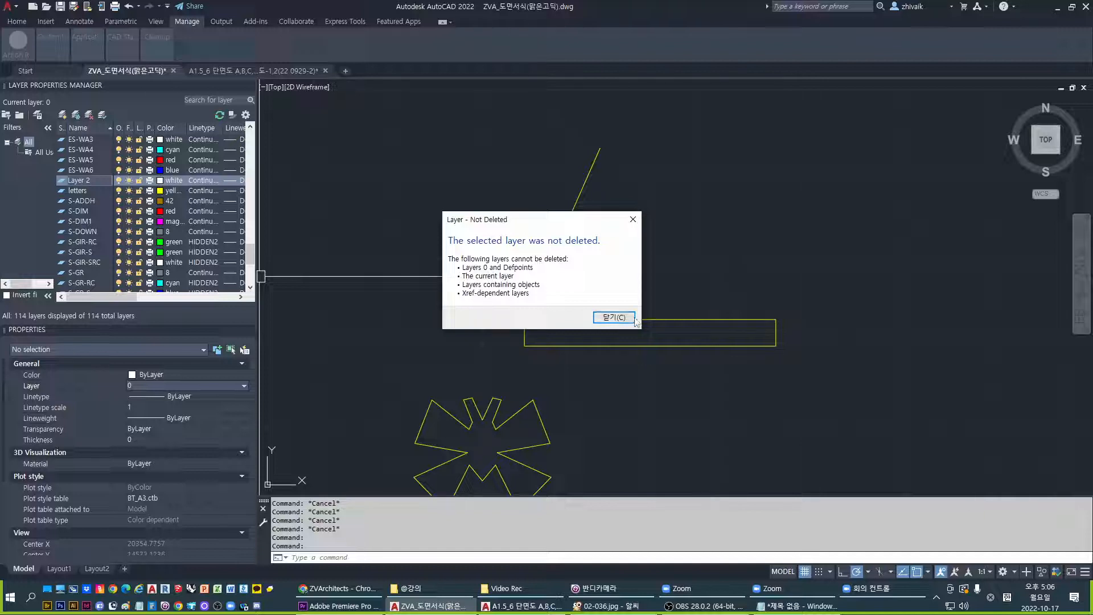
# Step: Try to delete the layer named letters
pyautogui.click(614, 317)
pyautogui.click(86, 190)
pyautogui.press('Delete')
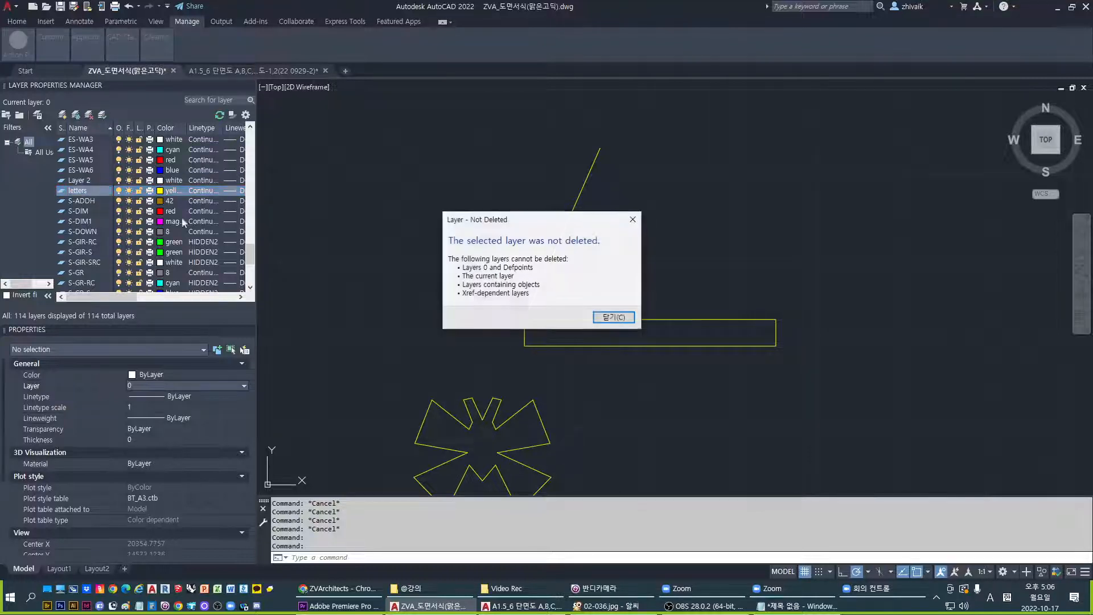
pyautogui.click(621, 317)
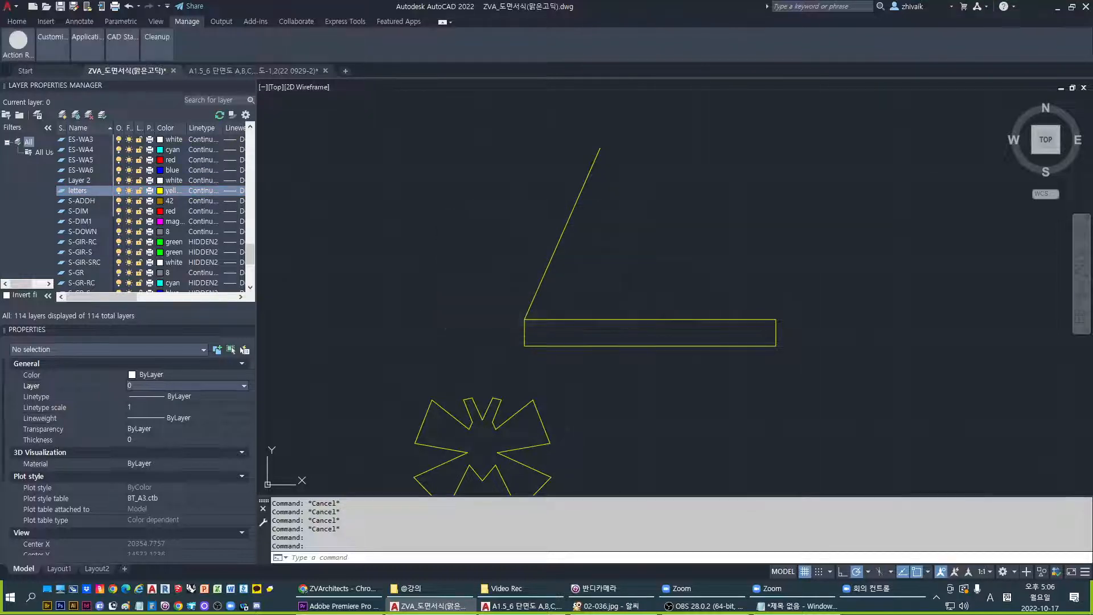
# Step: Move the rectangle, the slanted line and the mirrored star-like outline onto layer 0
pyautogui.scroll(-6, 589, 274)
pyautogui.press('Escape')
pyautogui.click(692, 432)
pyautogui.click(529, 252)
pyautogui.press('Escape')
pyautogui.click(587, 430)
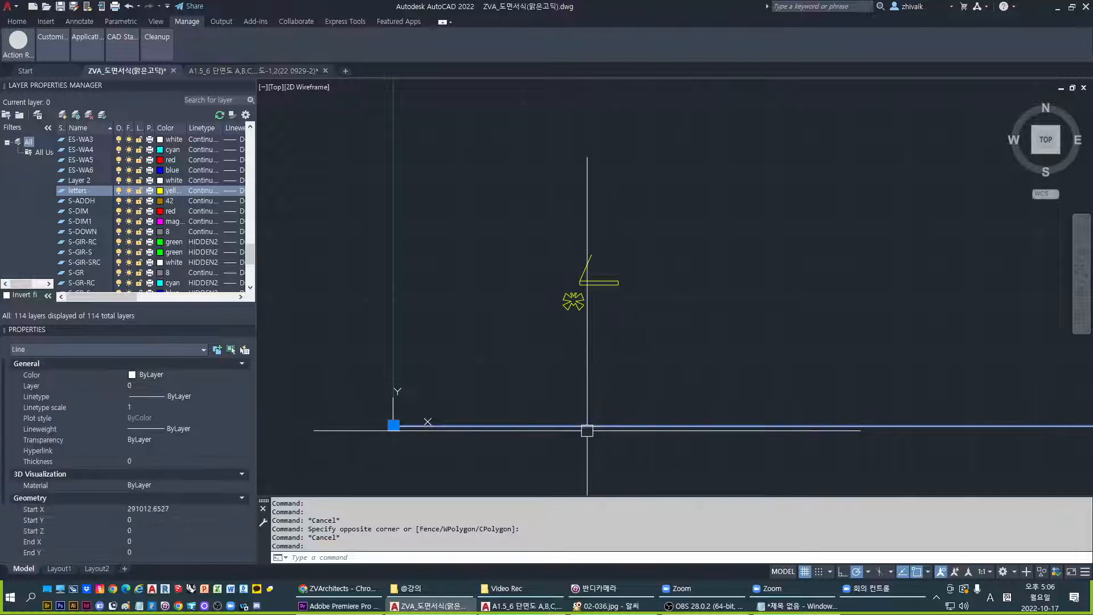
pyautogui.press('Escape')
pyautogui.click(634, 332)
pyautogui.press('Escape')
pyautogui.click(652, 326)
pyautogui.click(563, 256)
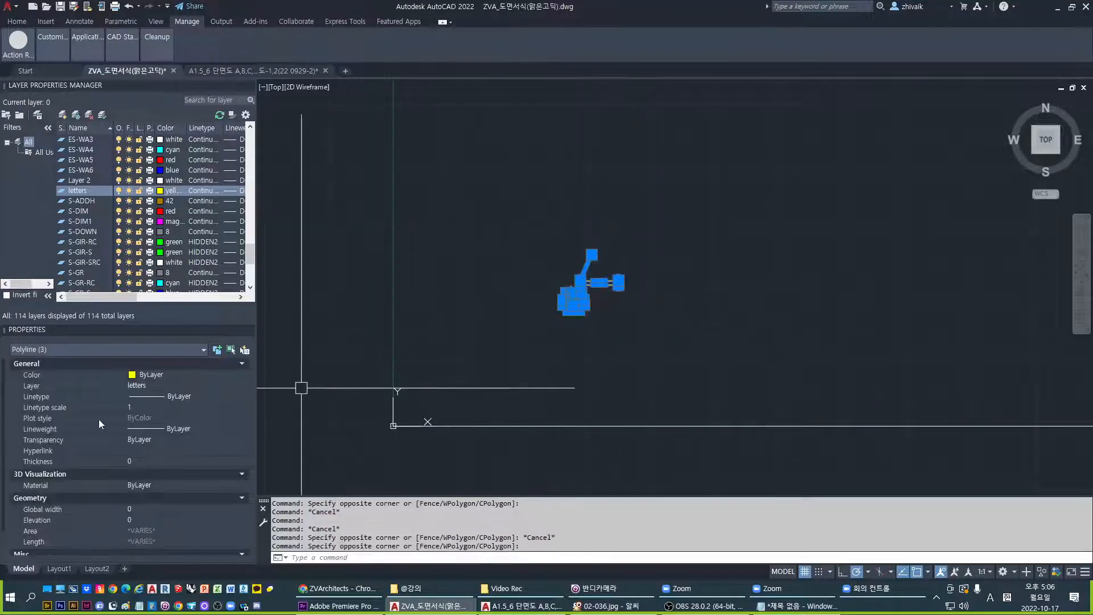
pyautogui.click(171, 385)
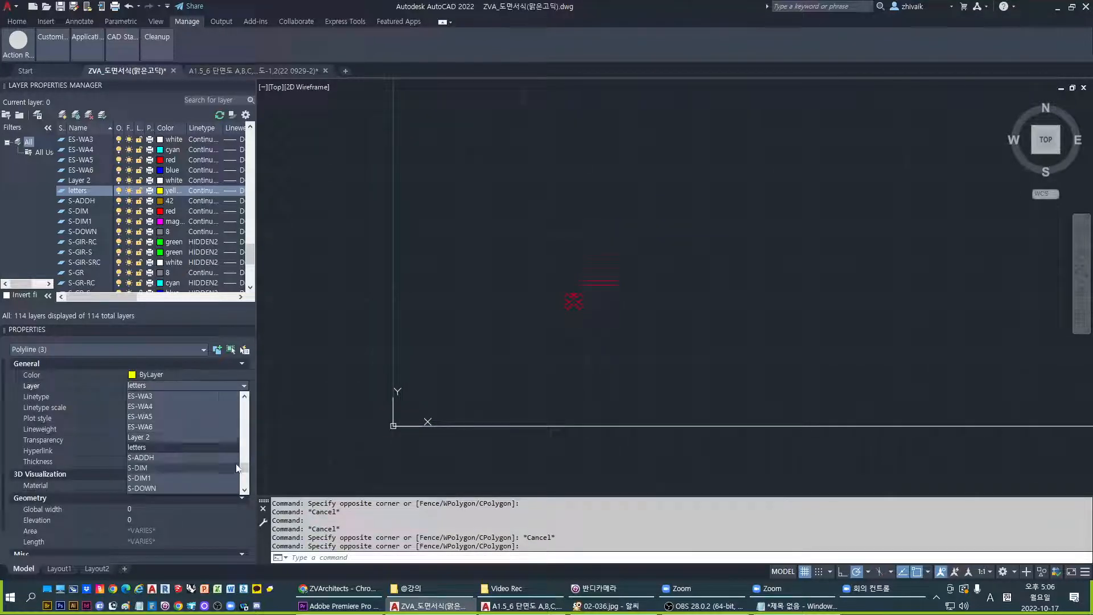
pyautogui.moveTo(243, 471); pyautogui.dragTo(249, 380)
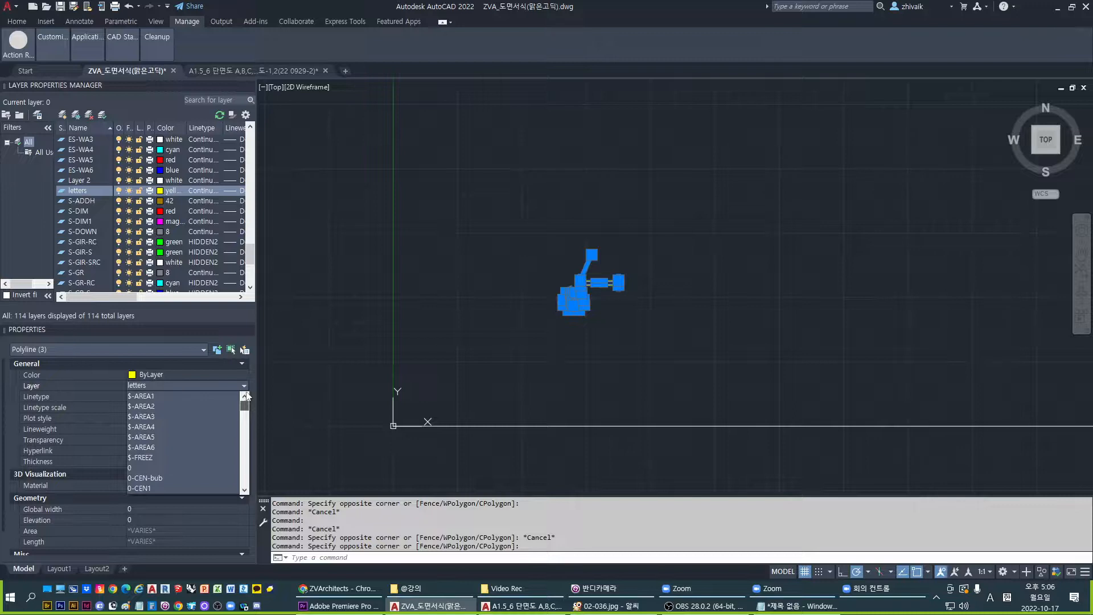
pyautogui.click(165, 466)
pyautogui.scroll(3, 655, 268)
pyautogui.press('Escape')
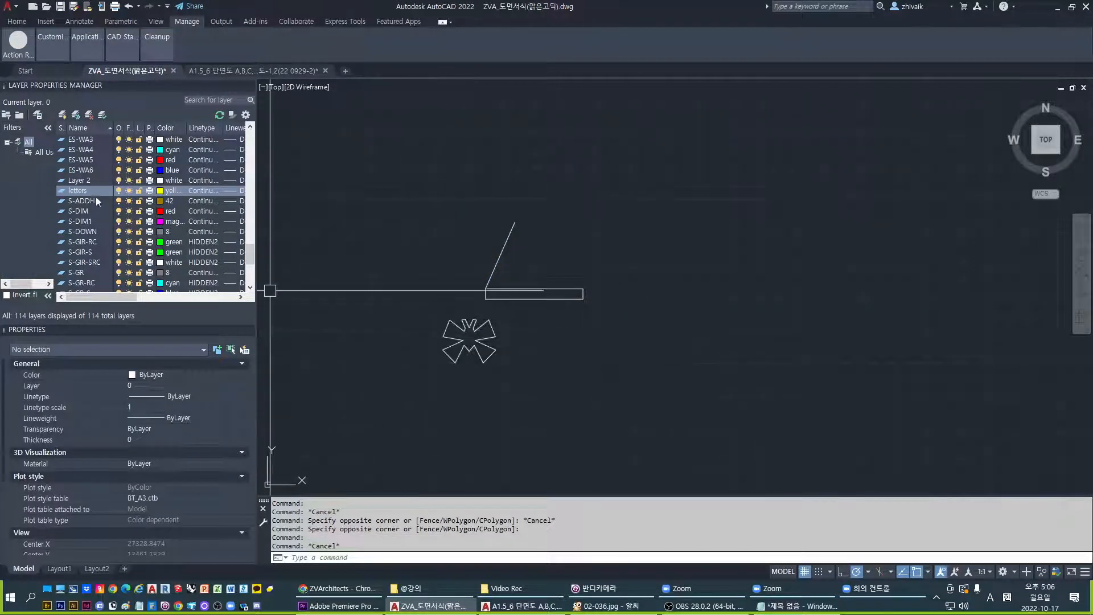
pyautogui.click(80, 191)
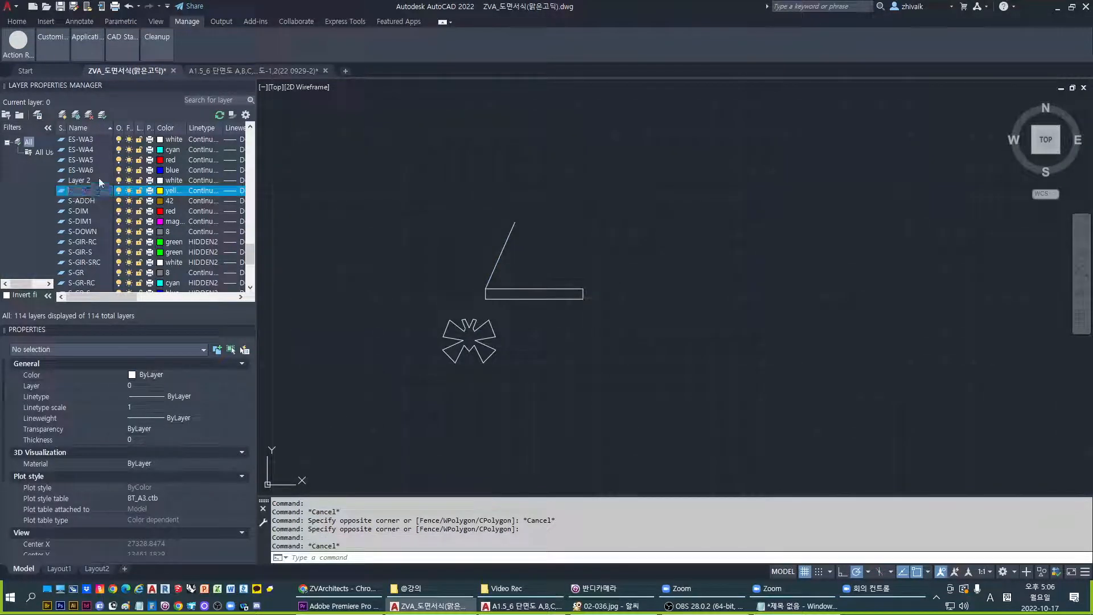
pyautogui.click(99, 181)
pyautogui.click(596, 300)
pyautogui.click(97, 209)
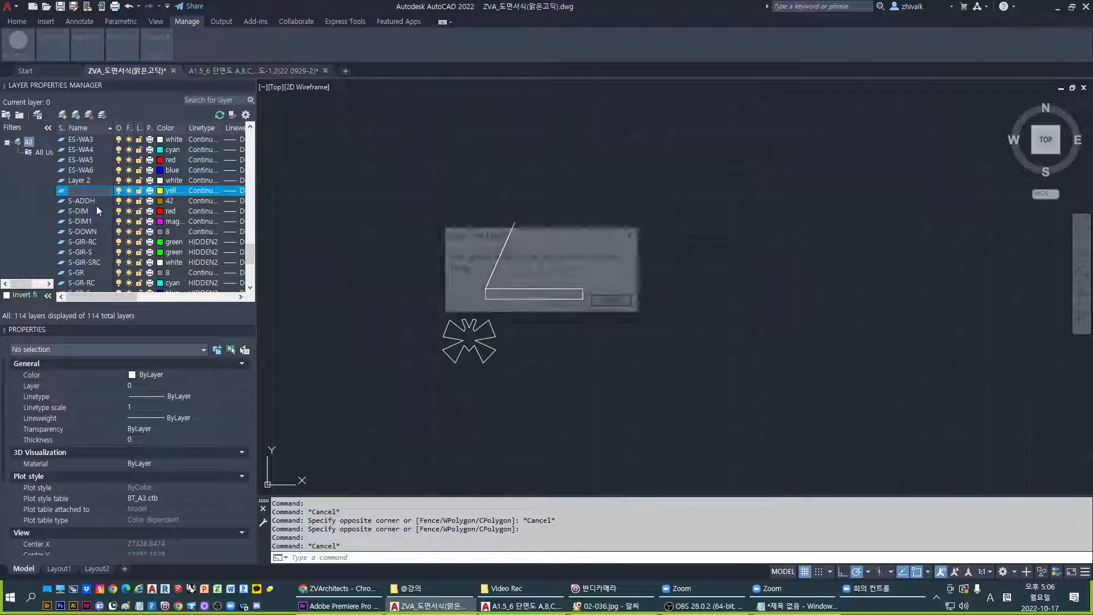
pyautogui.press('Escape')
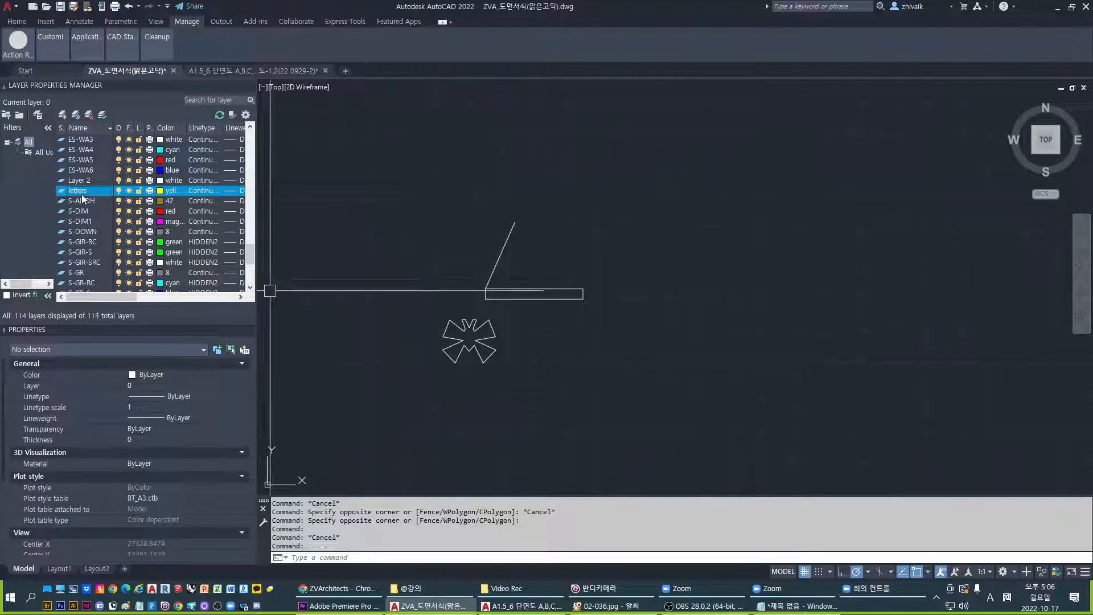
# Step: Delete the layer named letters and try to delete Layer 2 as well
pyautogui.press('Delete')
pyautogui.click(81, 180)
pyautogui.press('Delete')
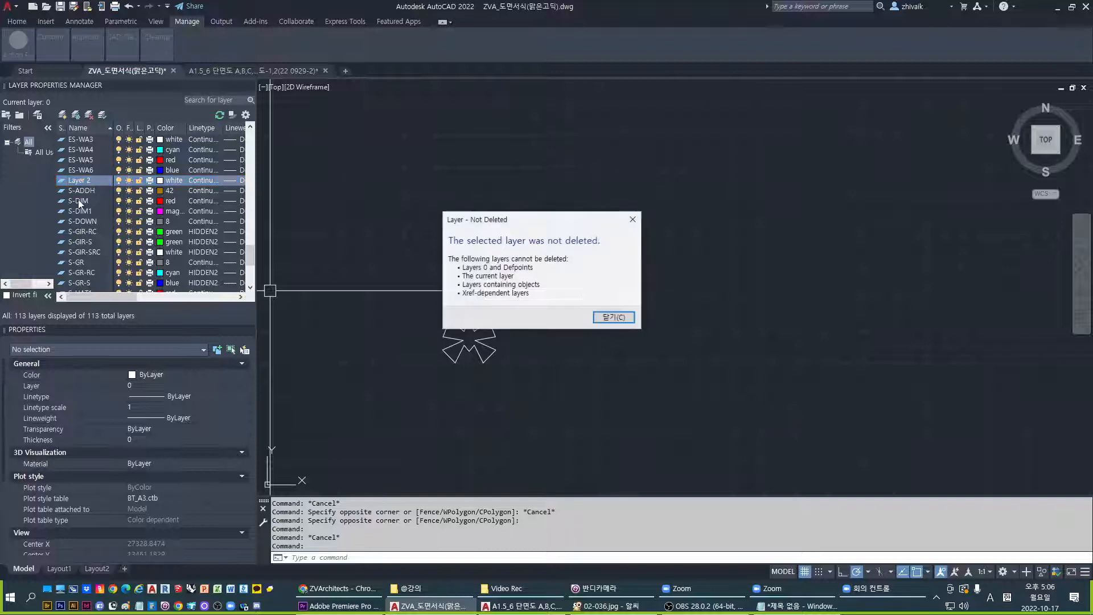
pyautogui.click(613, 317)
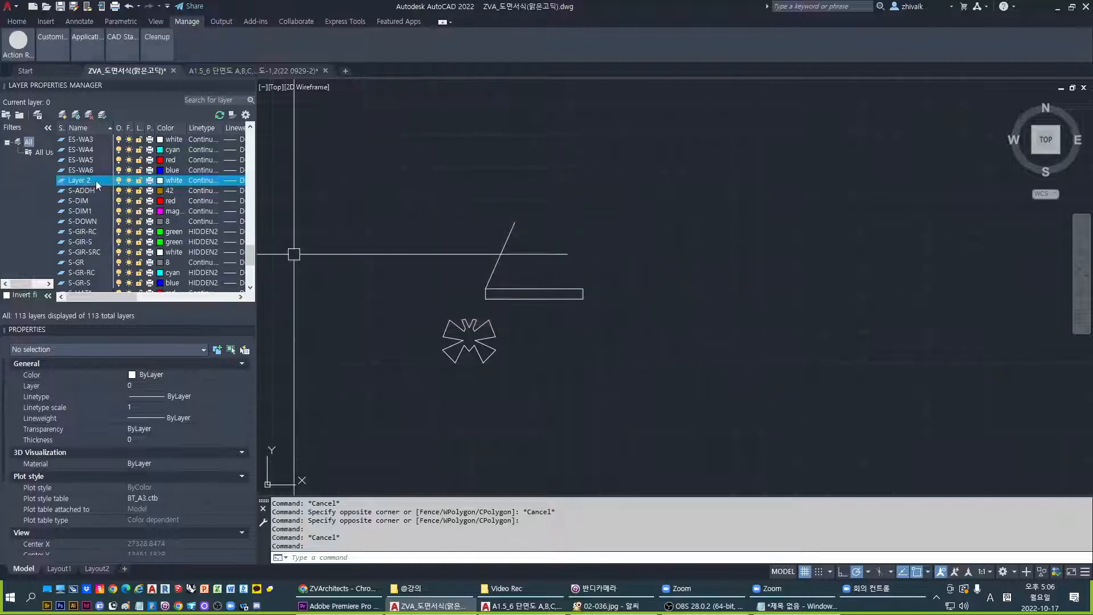
# Step: Make Layer 2 the current layer and draw a short slanted polyline to the right of the rectangle
pyautogui.doubleClick(92, 181)
pyautogui.press('Escape')
pyautogui.press('Escape')
pyautogui.write('pl')
pyautogui.press('space')
pyautogui.click(637, 274)
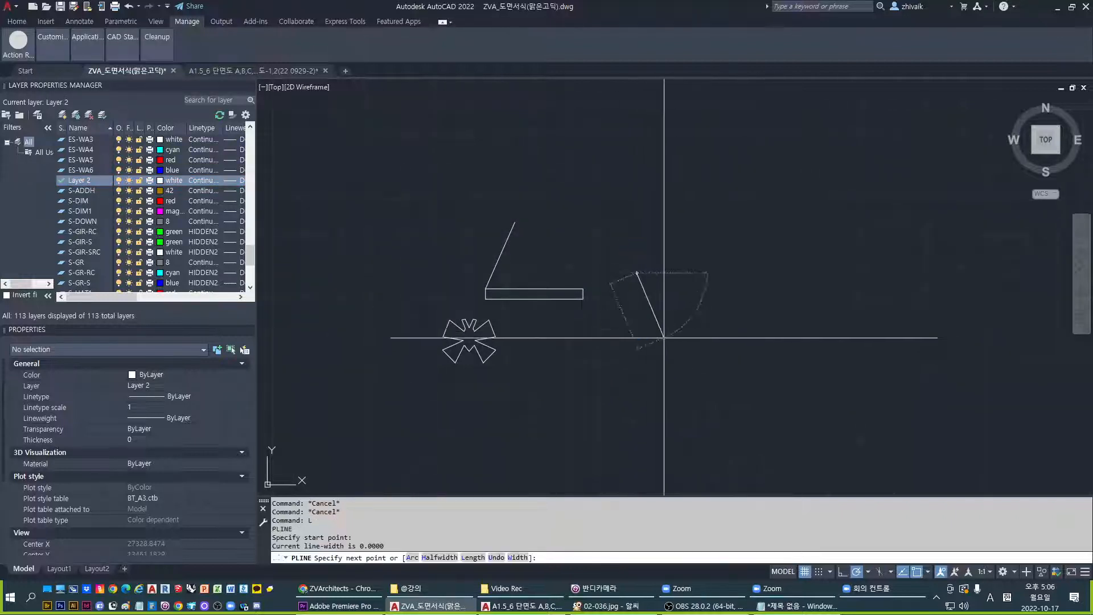
pyautogui.click(664, 339)
pyautogui.press('space')
pyautogui.press('Escape')
pyautogui.press('Escape')
pyautogui.press('Escape')
pyautogui.write('tr')
pyautogui.press('space')
pyautogui.press('Escape')
pyautogui.press('Escape')
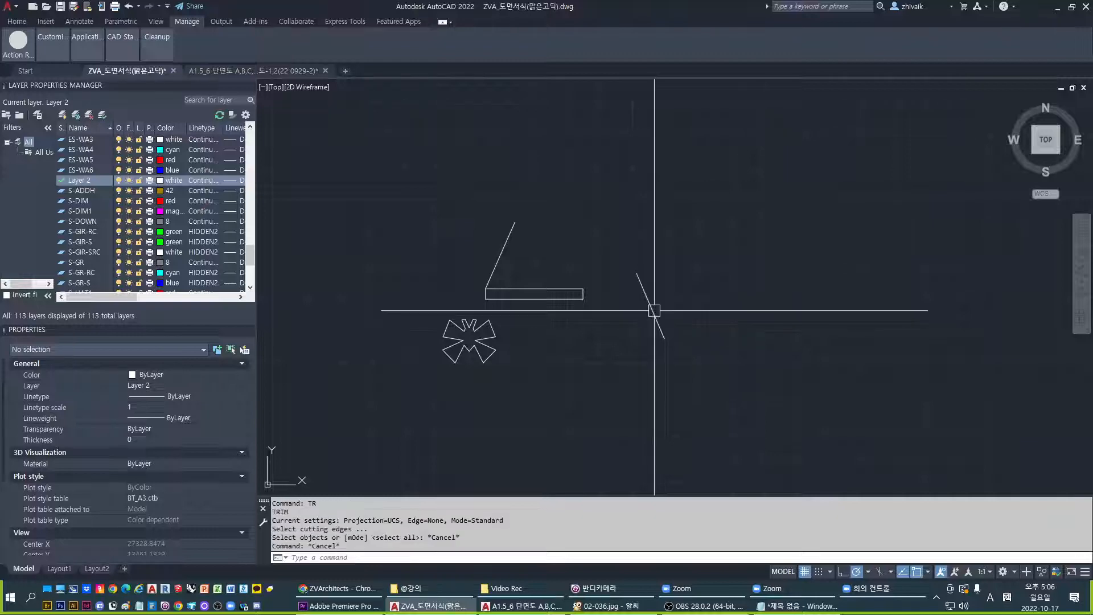
pyautogui.write('fd')
pyautogui.press('space')
pyautogui.press('Escape')
pyautogui.press('Escape')
pyautogui.write('ds')
pyautogui.press('space')
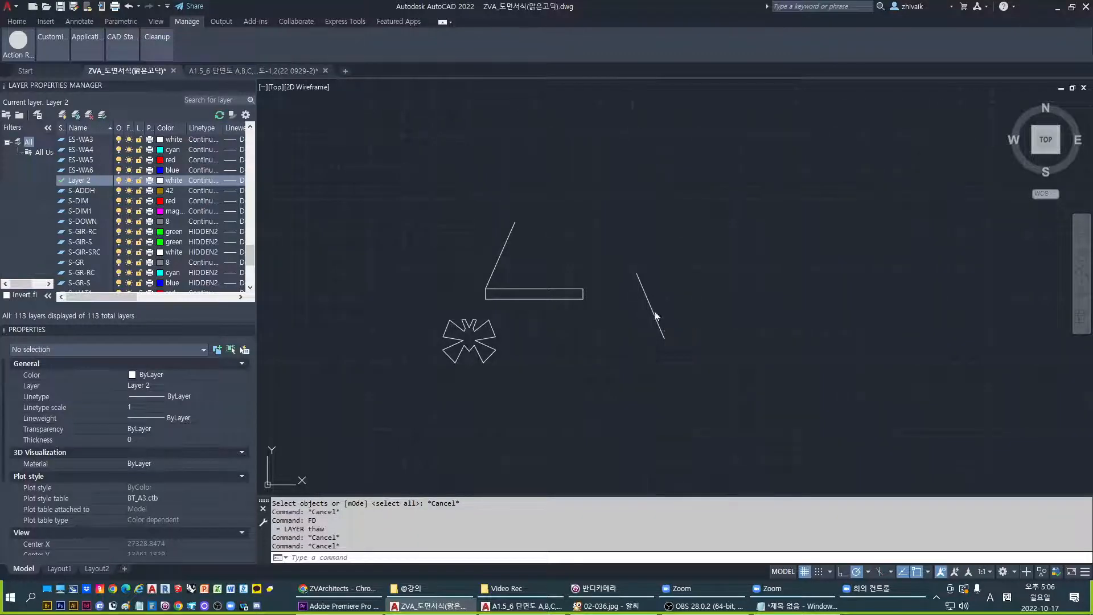
pyautogui.press('Escape')
pyautogui.press('Escape')
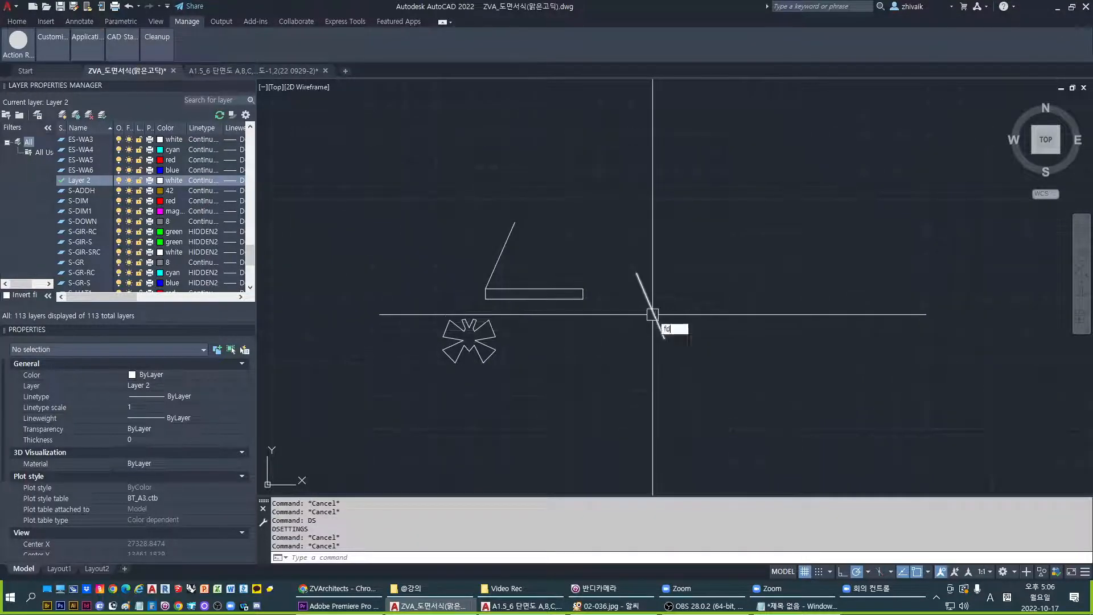
# Step: Isolate the new slanted polyline's layer and examine the whole drawing for other objects on Layer 2
pyautogui.click(650, 312)
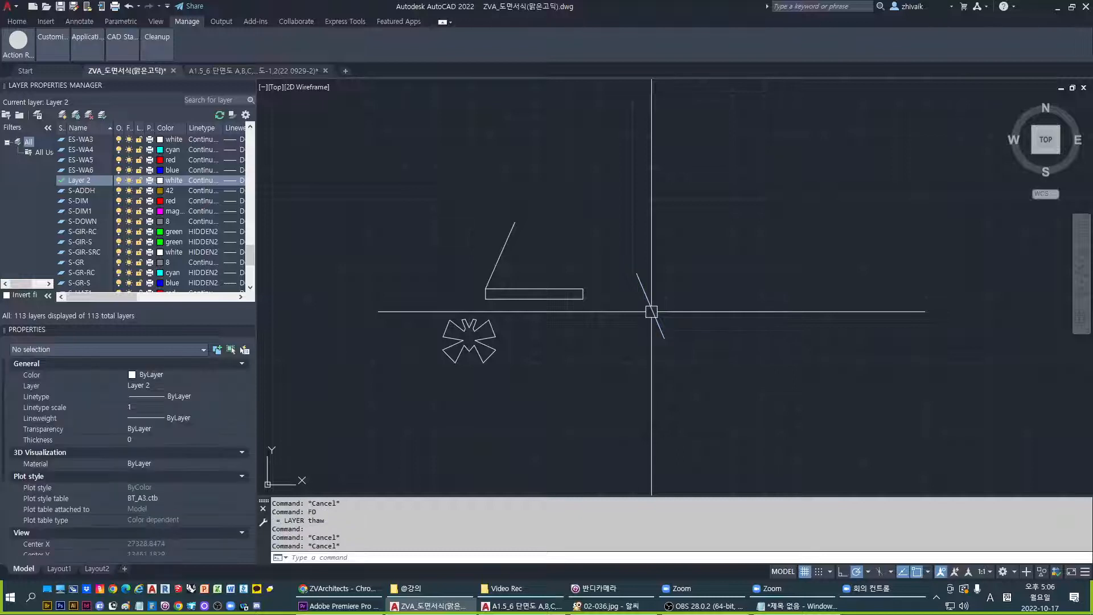
pyautogui.write('sd')
pyautogui.press('space')
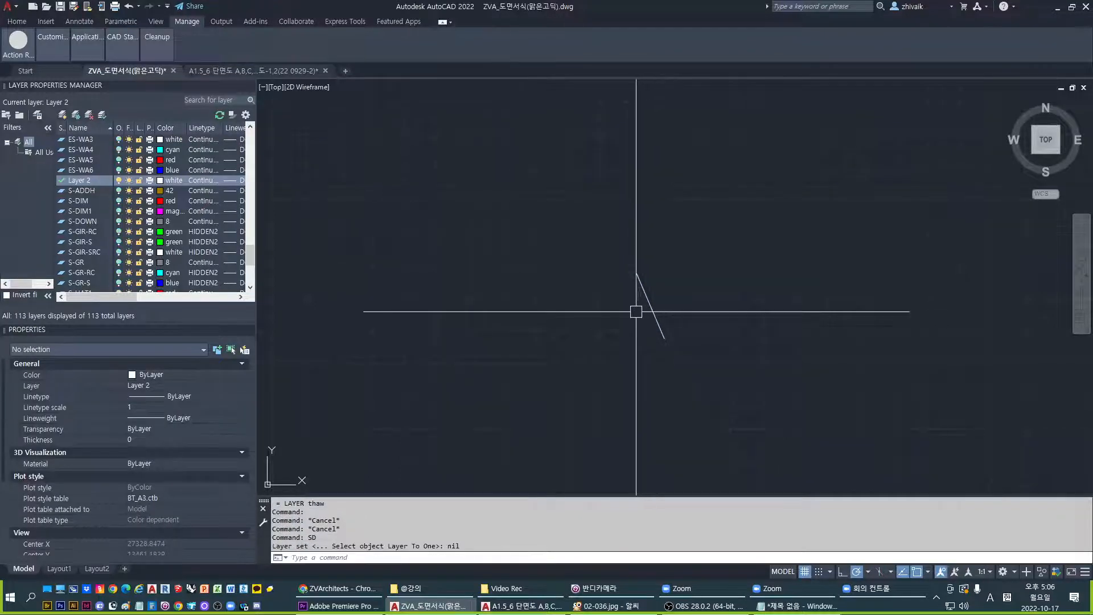
pyautogui.scroll(-5, 636, 310)
pyautogui.press('Escape')
pyautogui.write('ze')
pyautogui.press('space')
pyautogui.press('Escape')
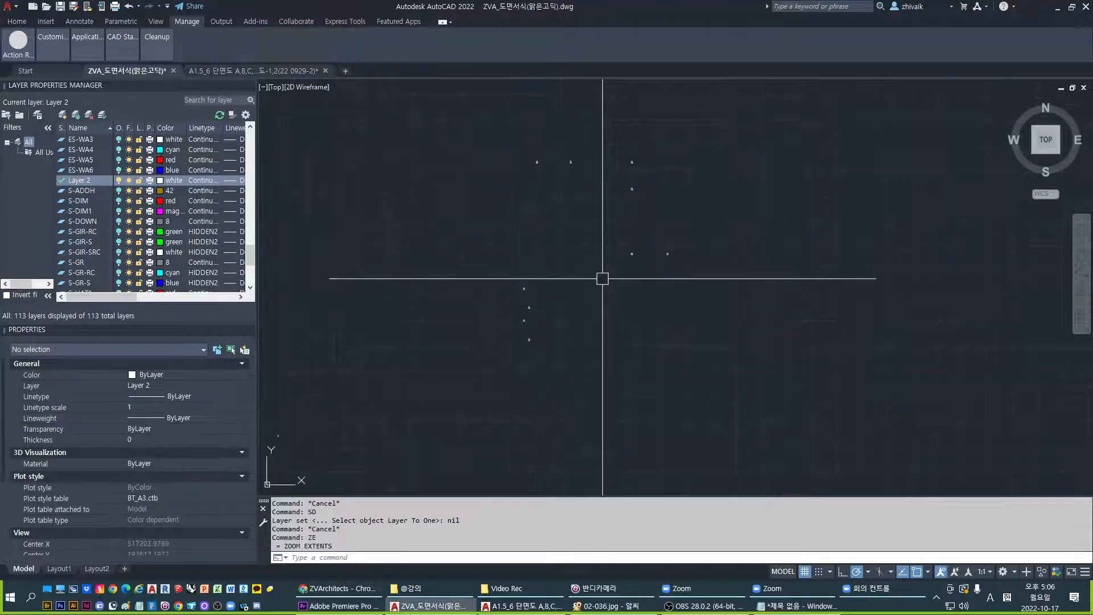
pyautogui.scroll(6, 634, 190)
pyautogui.scroll(-5, 614, 194)
pyautogui.press('Escape')
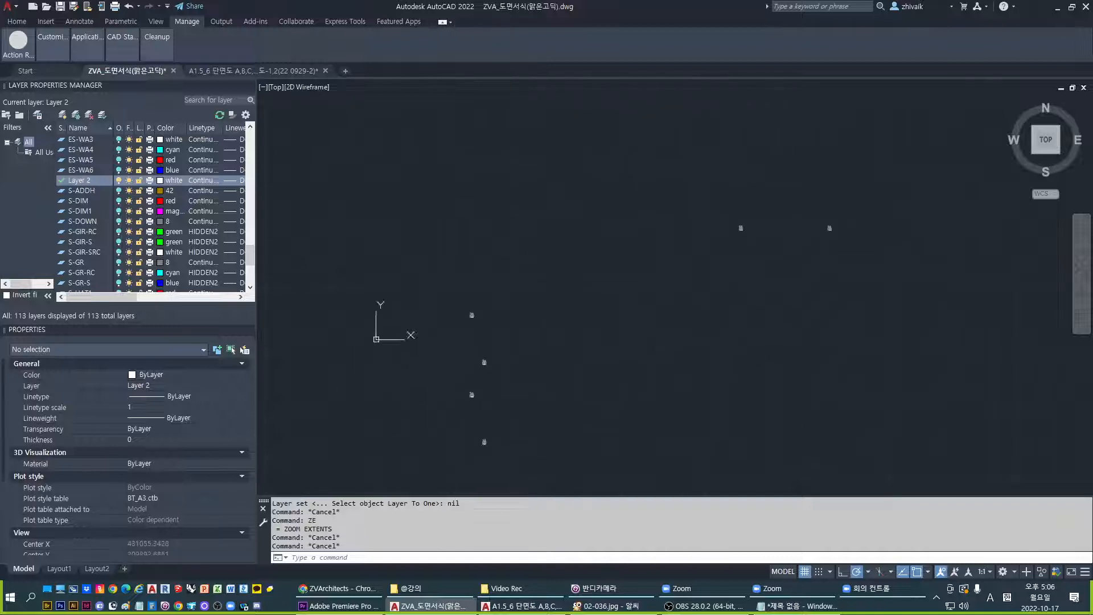
pyautogui.moveTo(599, 251); pyautogui.dragTo(634, 214, button='middle')
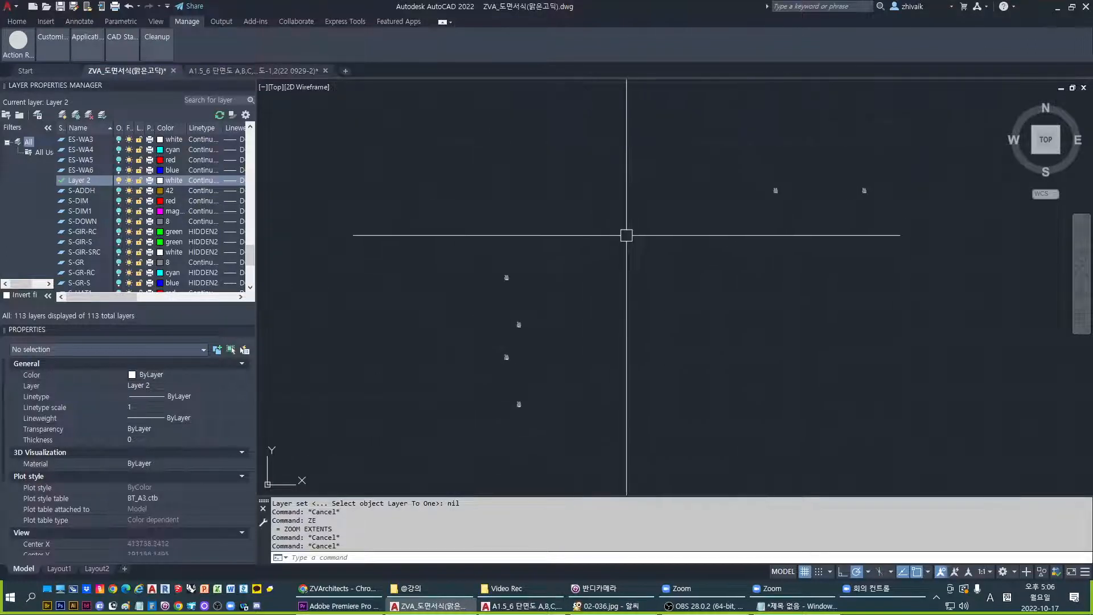
# Step: Turn all the layers back on
pyautogui.press('Escape')
pyautogui.write('ss')
pyautogui.press('space')
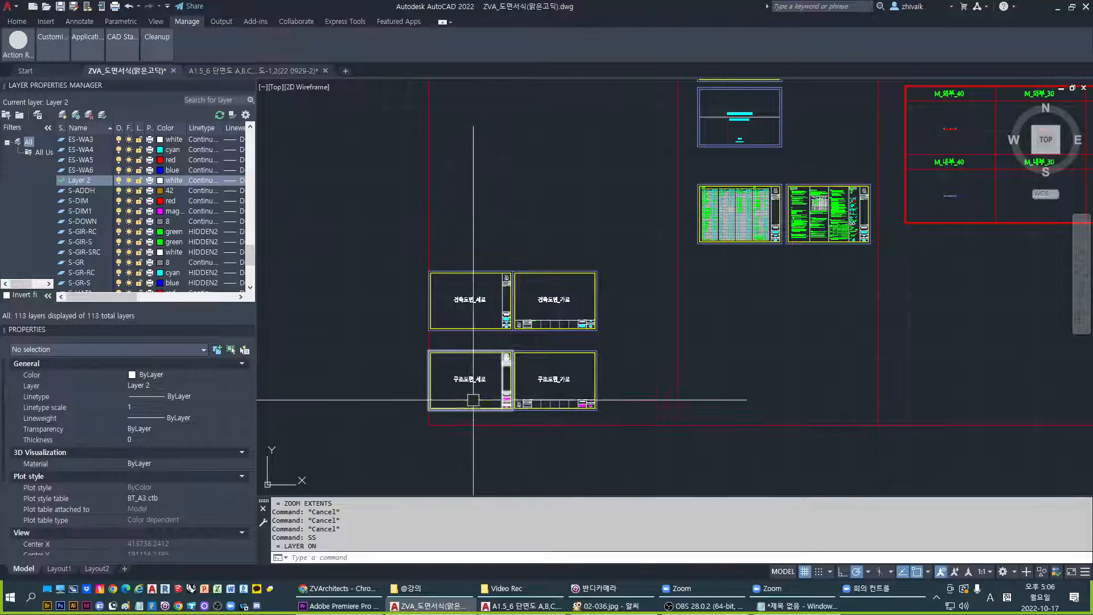
# Step: Rotate the long, thin rectangle about its upper-left corner so its long edge aligns with the slanted line
pyautogui.moveTo(474, 399); pyautogui.dragTo(522, 237, button='middle')
pyautogui.moveTo(495, 481); pyautogui.dragTo(522, 325, button='middle')
pyautogui.press('Escape')
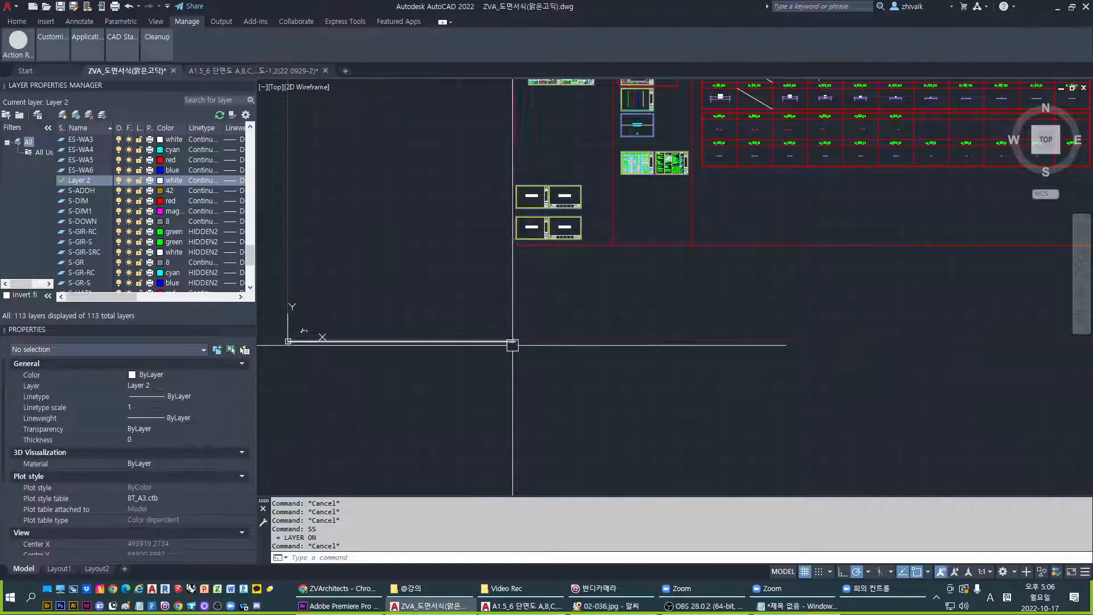
pyautogui.scroll(5, 315, 328)
pyautogui.moveTo(314, 328); pyautogui.dragTo(683, 289, button='middle')
pyautogui.press('Escape')
pyautogui.scroll(9, 632, 294)
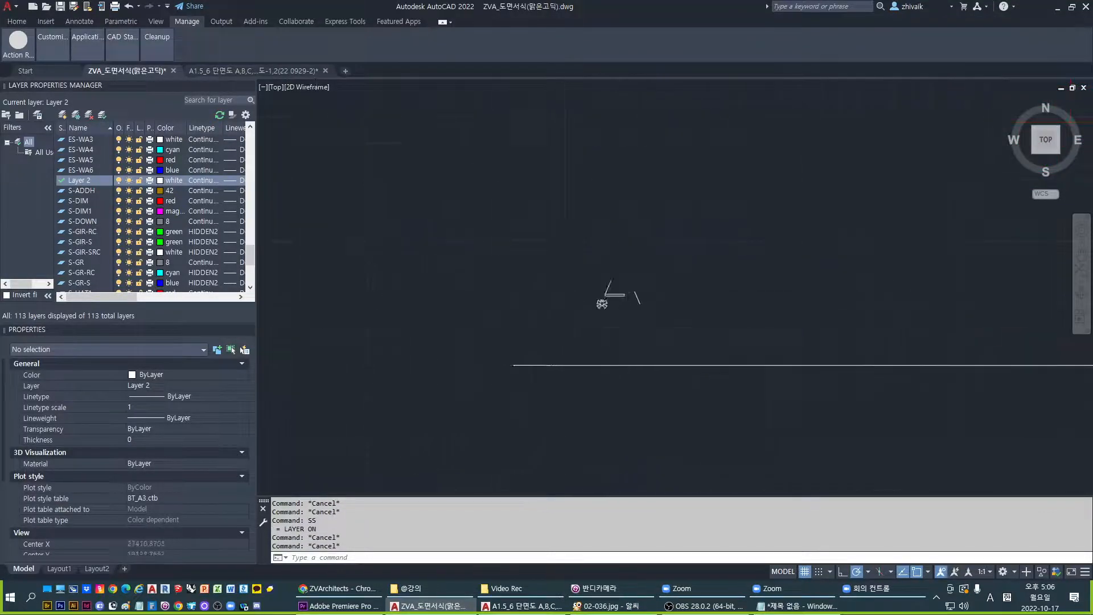
pyautogui.press('Escape')
pyautogui.moveTo(622, 249); pyautogui.dragTo(431, 414, button='middle')
pyautogui.press('Escape')
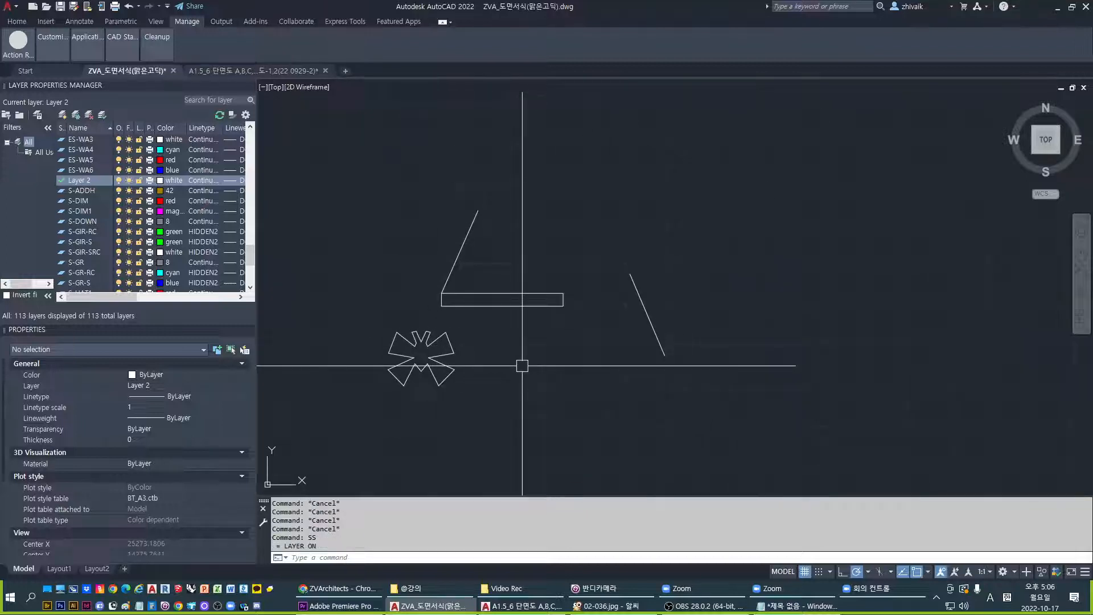
pyautogui.scroll(2, 417, 338)
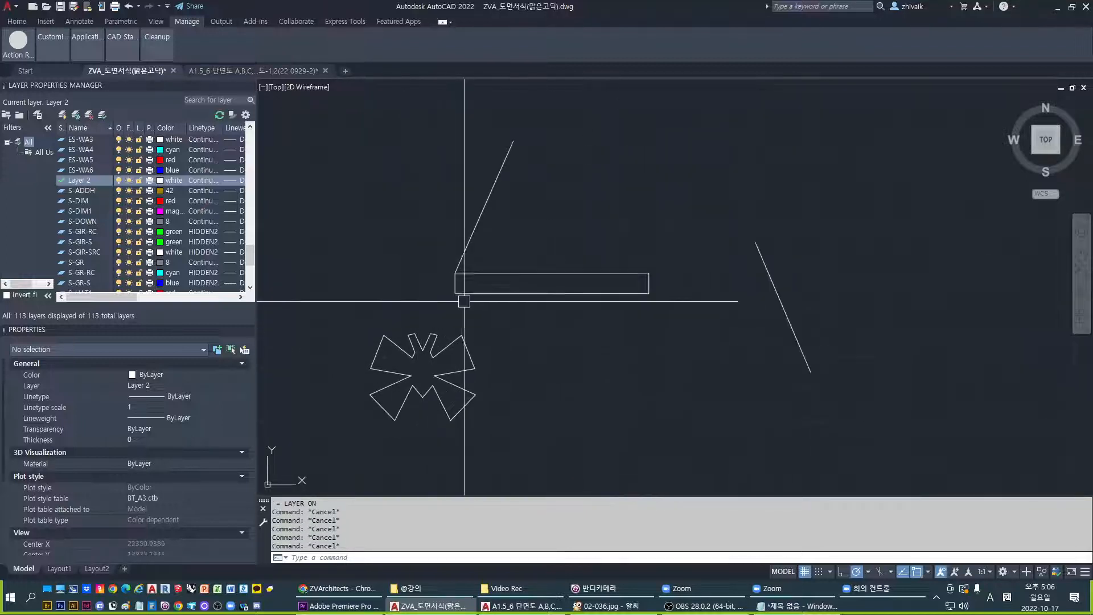
pyautogui.write('r')
pyautogui.press('Return')
pyautogui.click(488, 297)
pyautogui.click(454, 290)
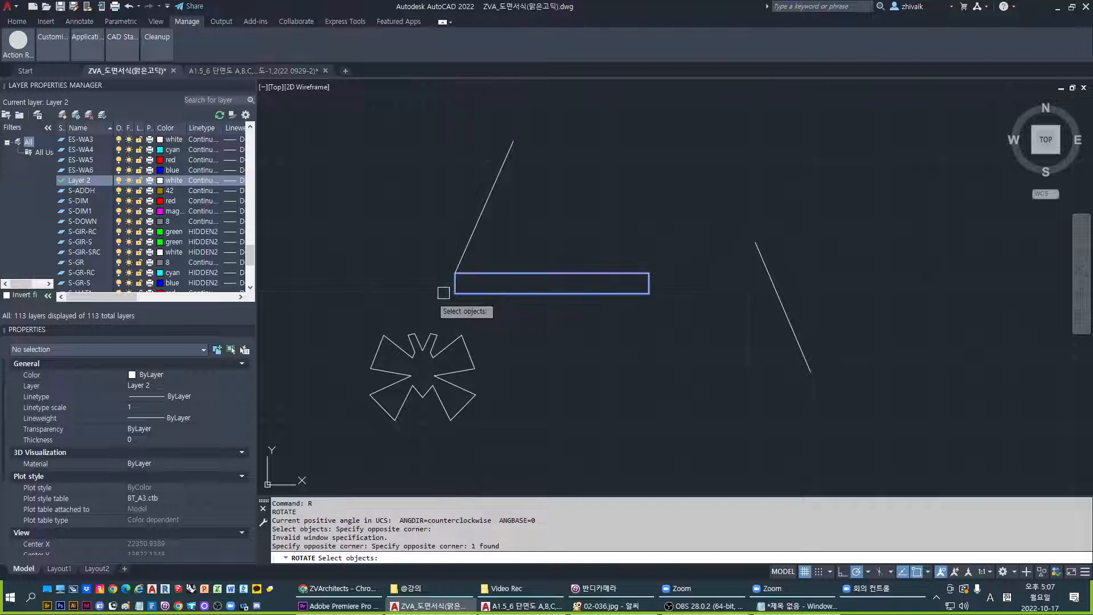
pyautogui.press('Return')
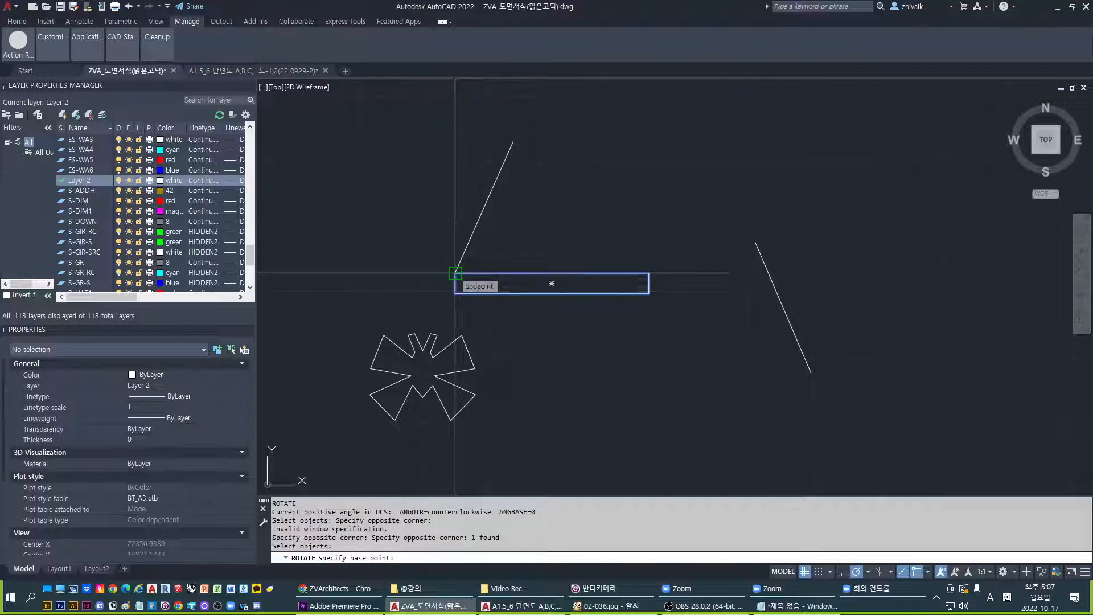
pyautogui.scroll(2, 455, 273)
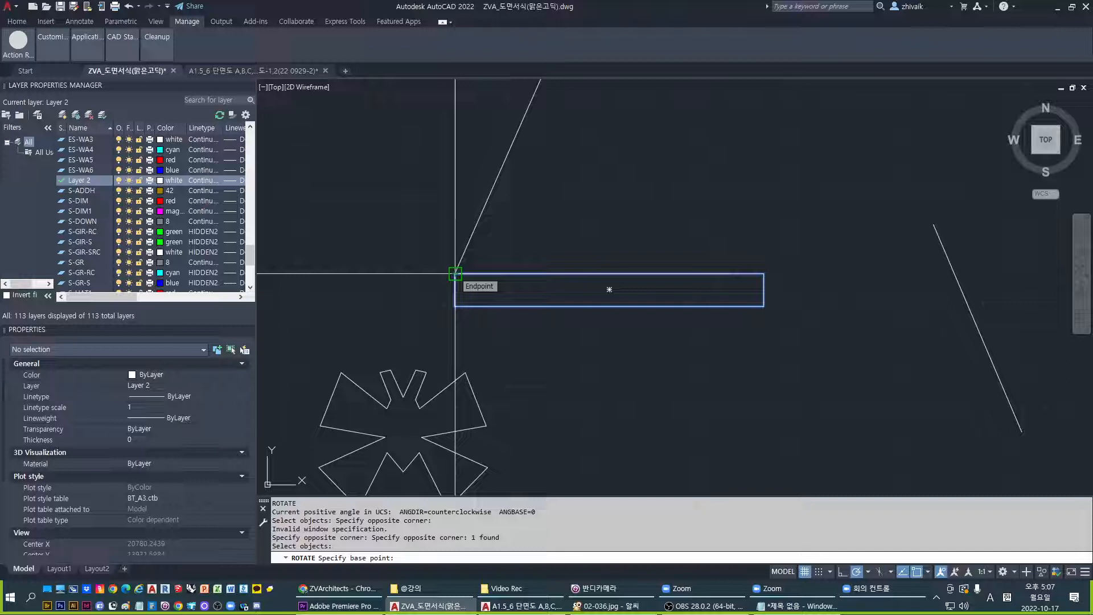
pyautogui.click(455, 273)
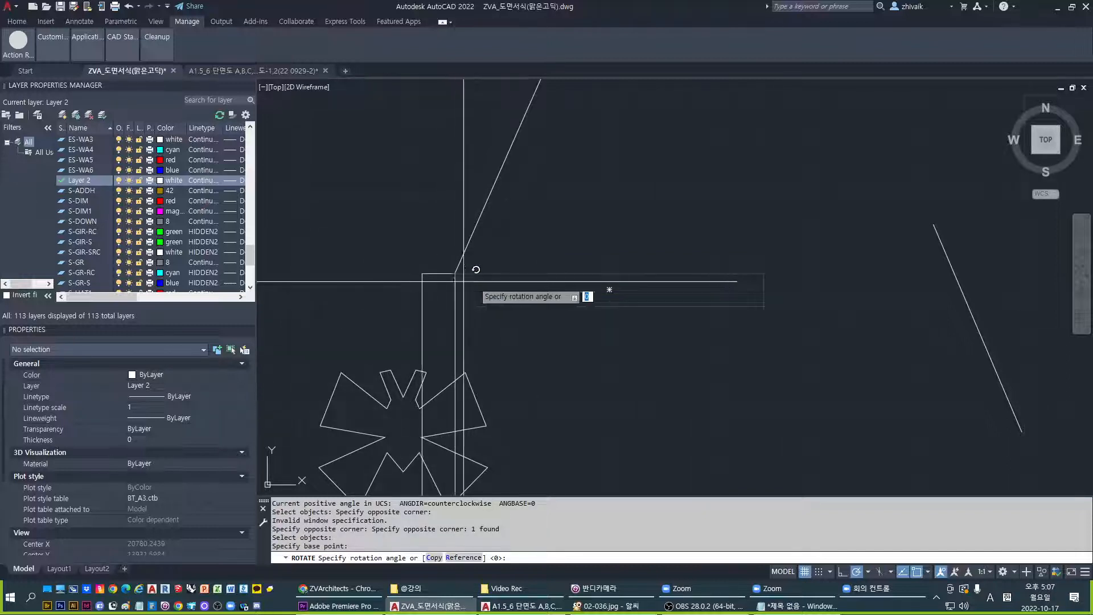
pyautogui.scroll(-2, 504, 264)
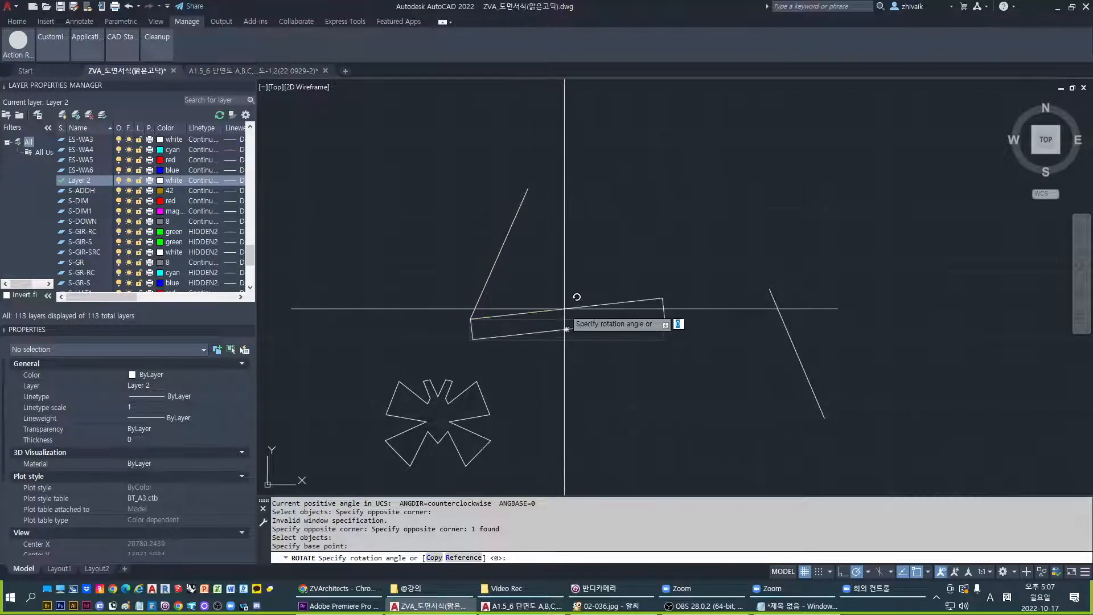
pyautogui.click(529, 188)
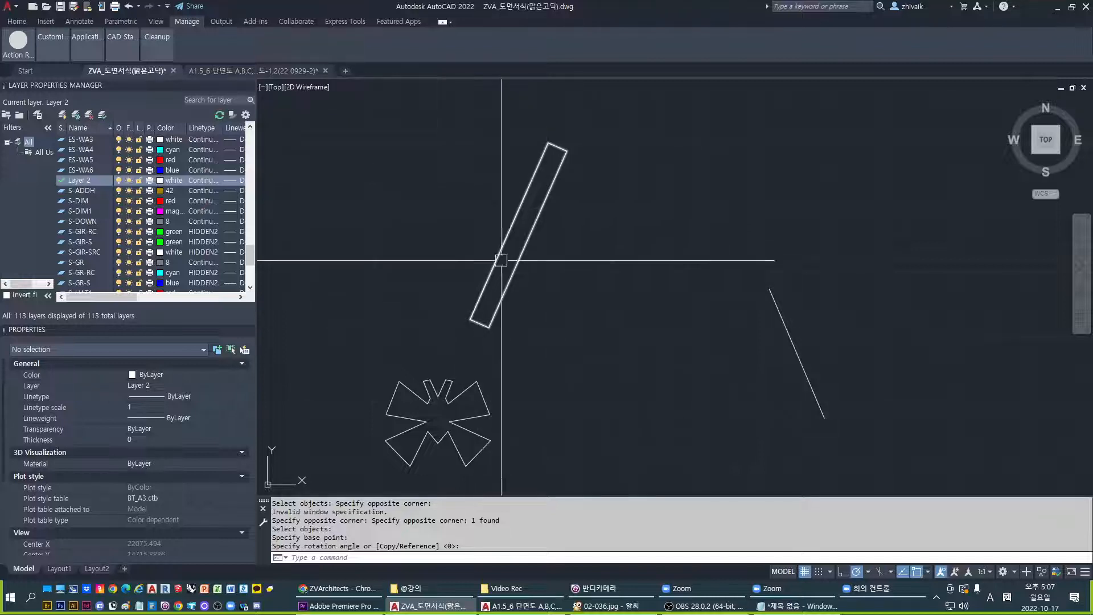
# Step: Undo the rotation of the long, thin rectangle
pyautogui.write('u')
pyautogui.press('Return')
pyautogui.press('Escape')
pyautogui.scroll(2, 456, 285)
pyautogui.press('Escape')
pyautogui.moveTo(490, 260); pyautogui.dragTo(499, 296, button='middle')
pyautogui.scroll(2, 501, 296)
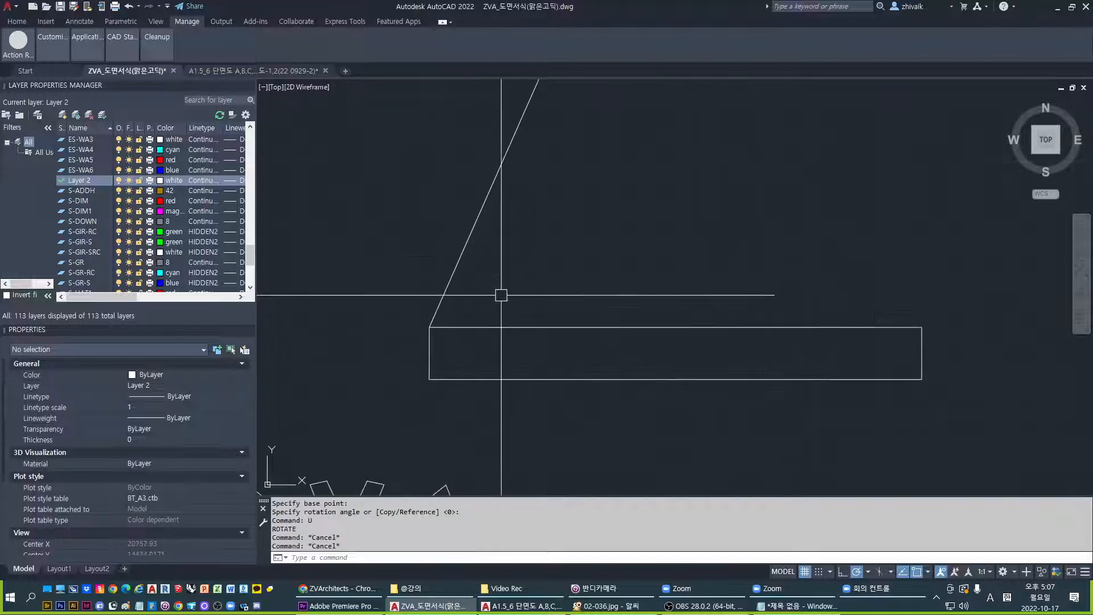
pyautogui.scroll(-2, 490, 316)
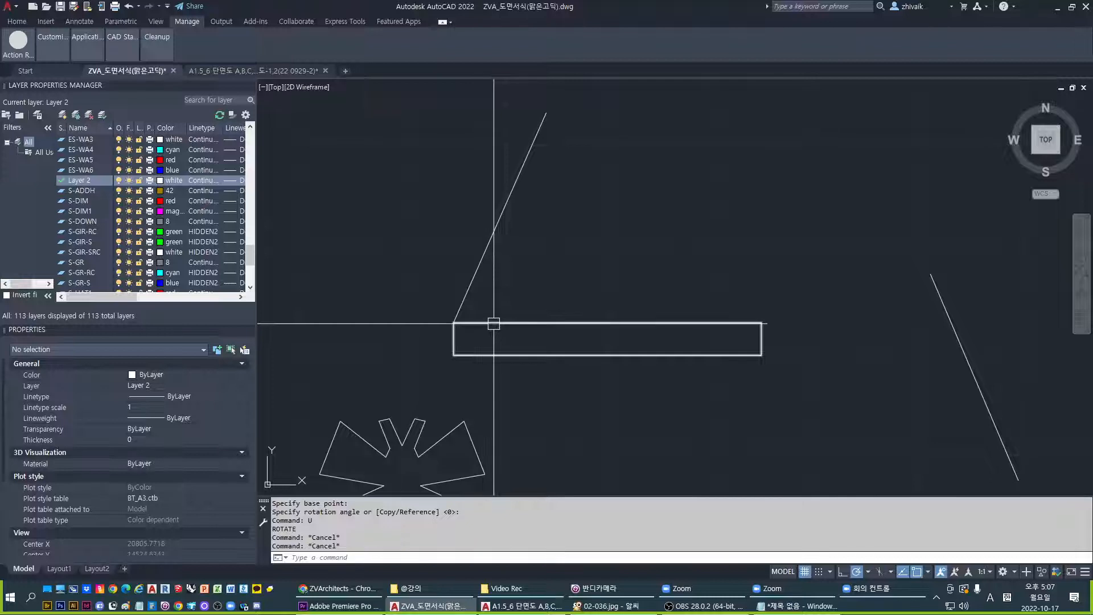
pyautogui.click(494, 324)
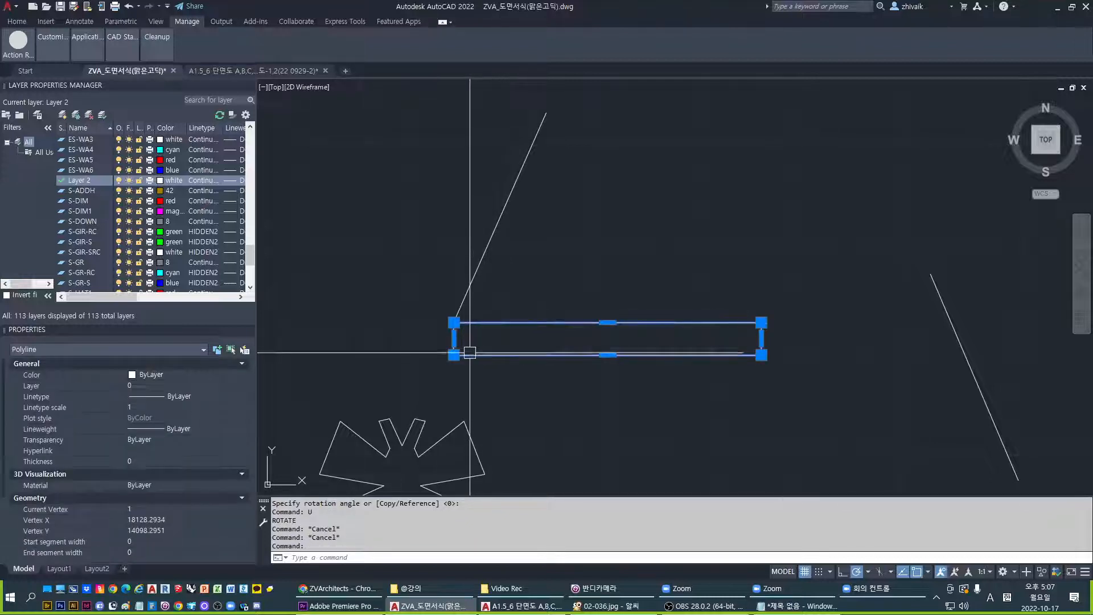
pyautogui.write('m')
pyautogui.press('Return')
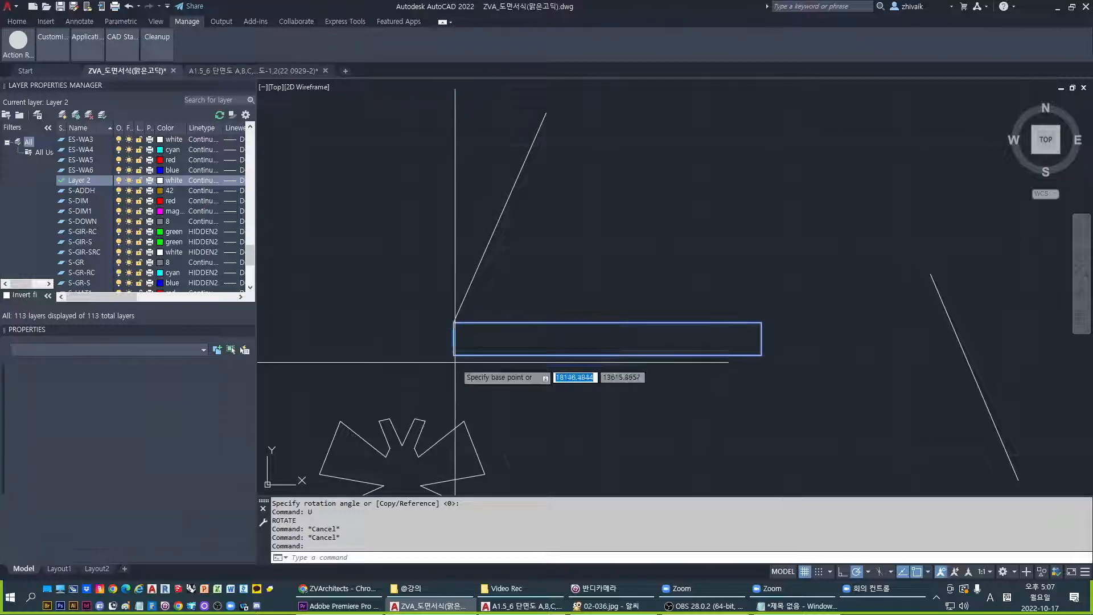
pyautogui.click(453, 354)
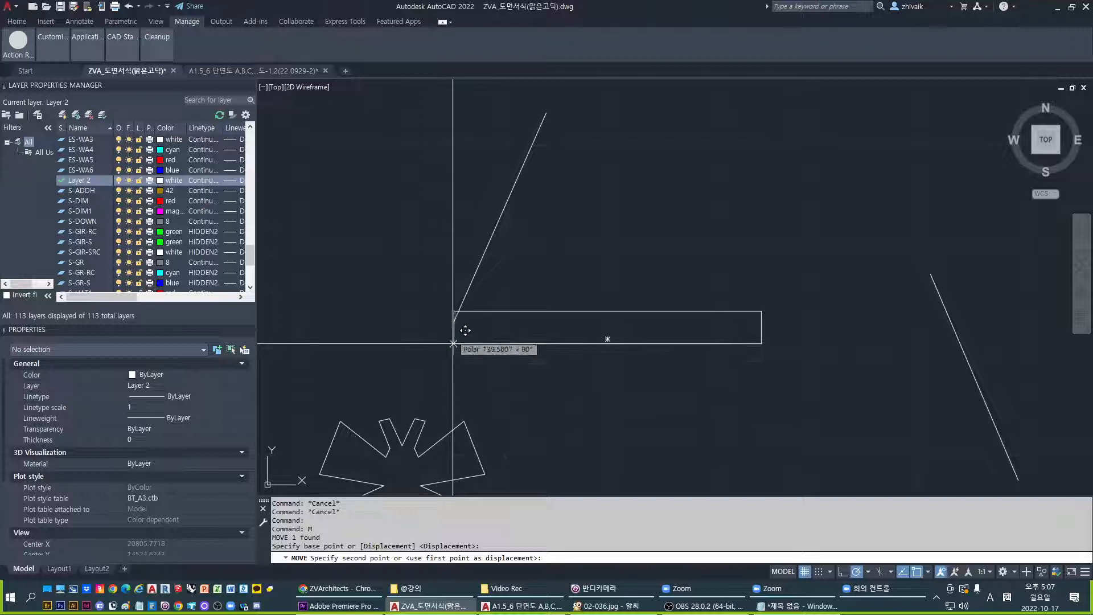
pyautogui.press('Escape')
pyautogui.click(481, 313)
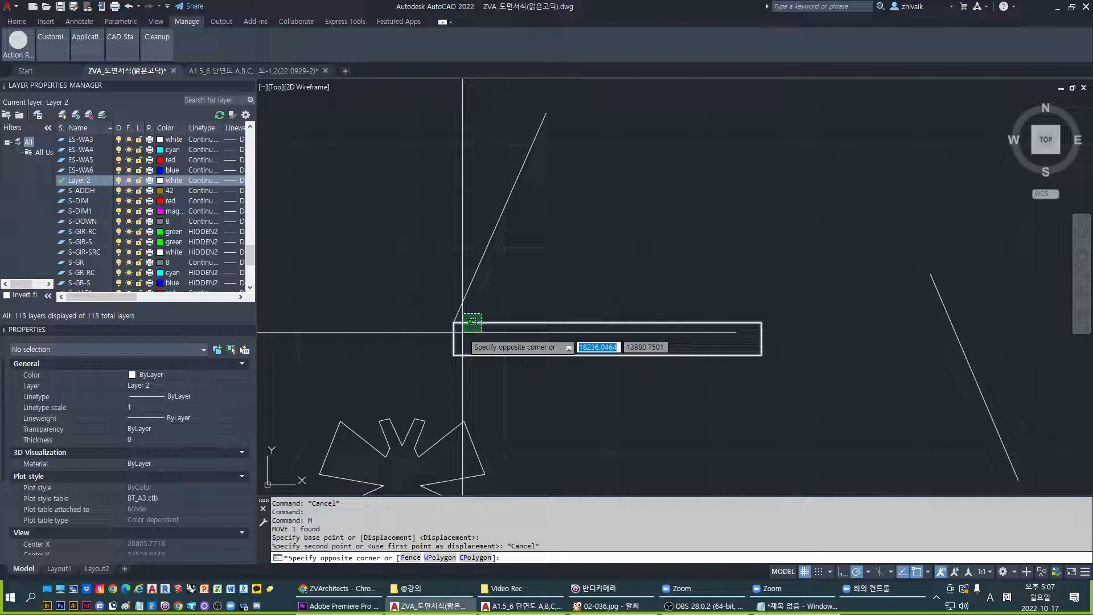
pyautogui.press('Escape')
pyautogui.press('Escape')
pyautogui.press('Escape')
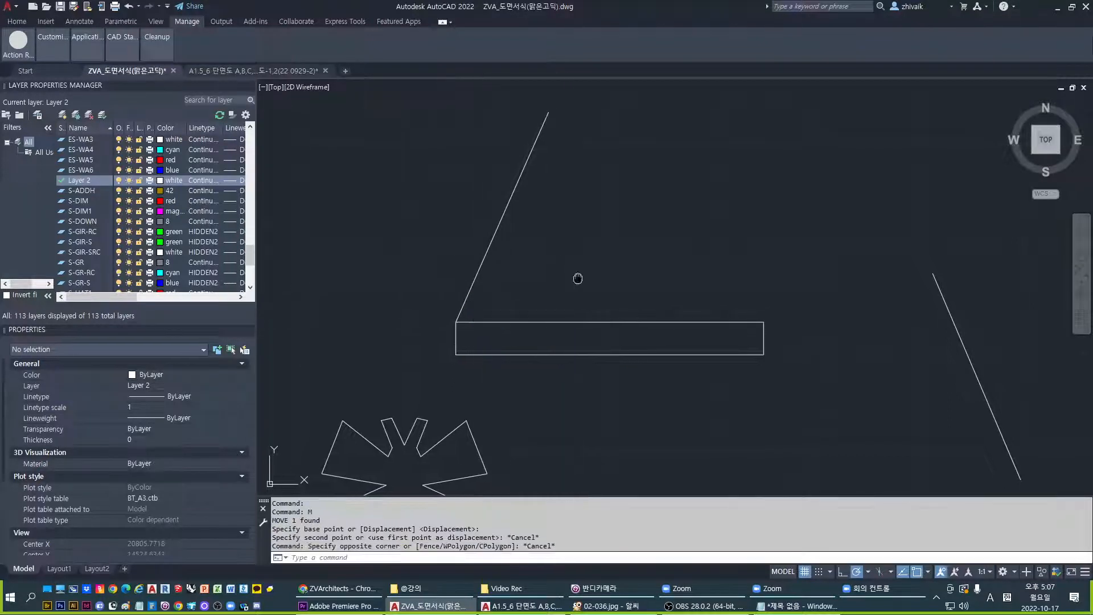
# Step: Draw a closed four-sided polyline from the thin rectangle's upper-left corner, with a sloping top edge and the rectangle's two lower corners
pyautogui.moveTo(562, 283); pyautogui.dragTo(571, 278, button='middle')
pyautogui.write('l')
pyautogui.press('Return')
pyautogui.click(463, 317)
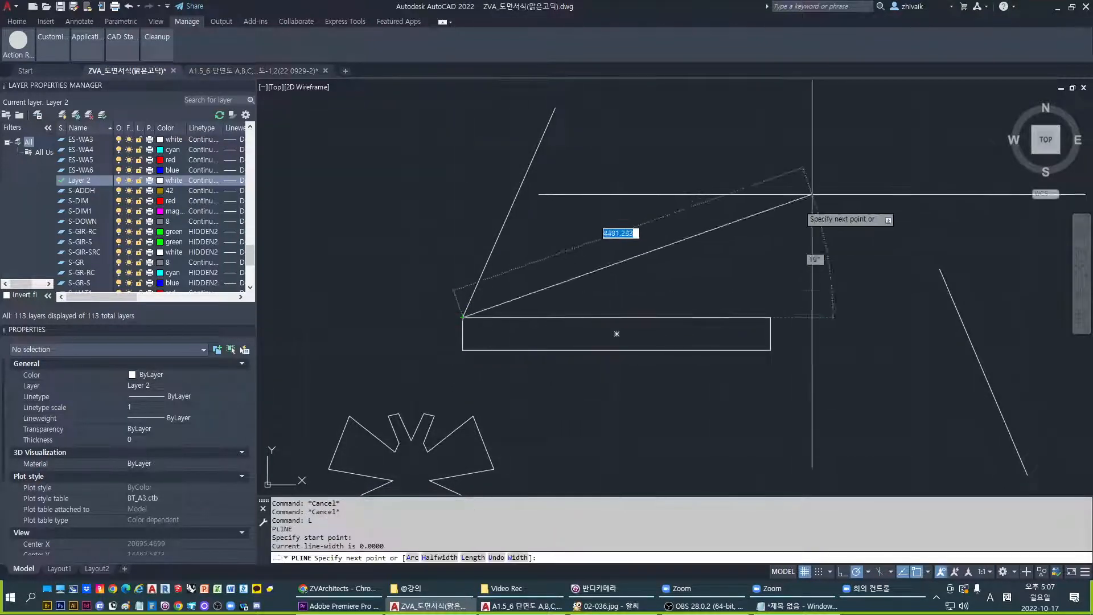
pyautogui.click(753, 268)
pyautogui.click(770, 350)
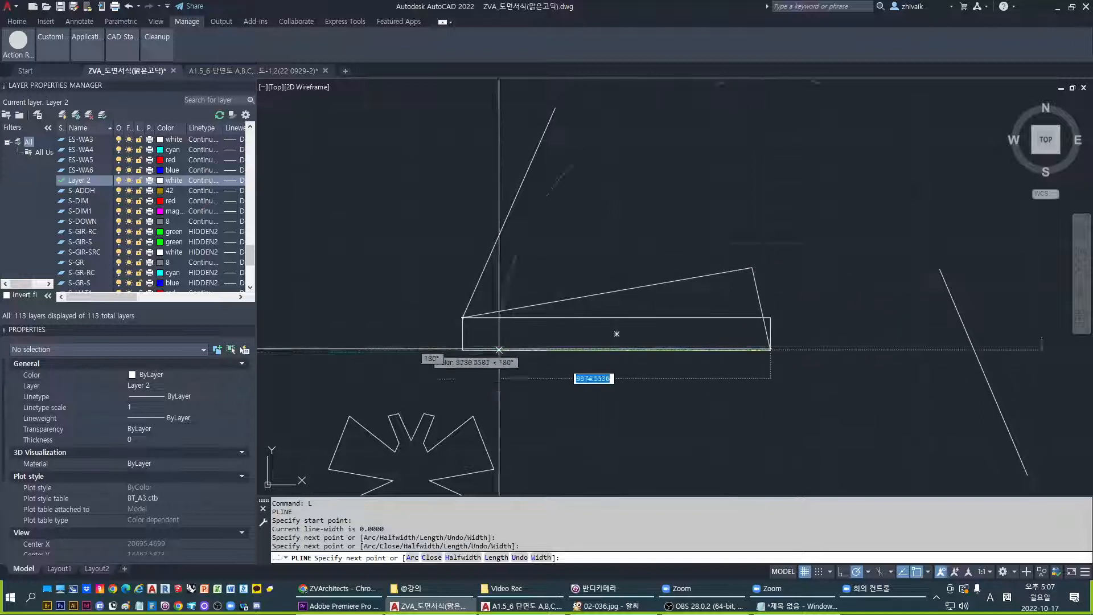
pyautogui.click(463, 350)
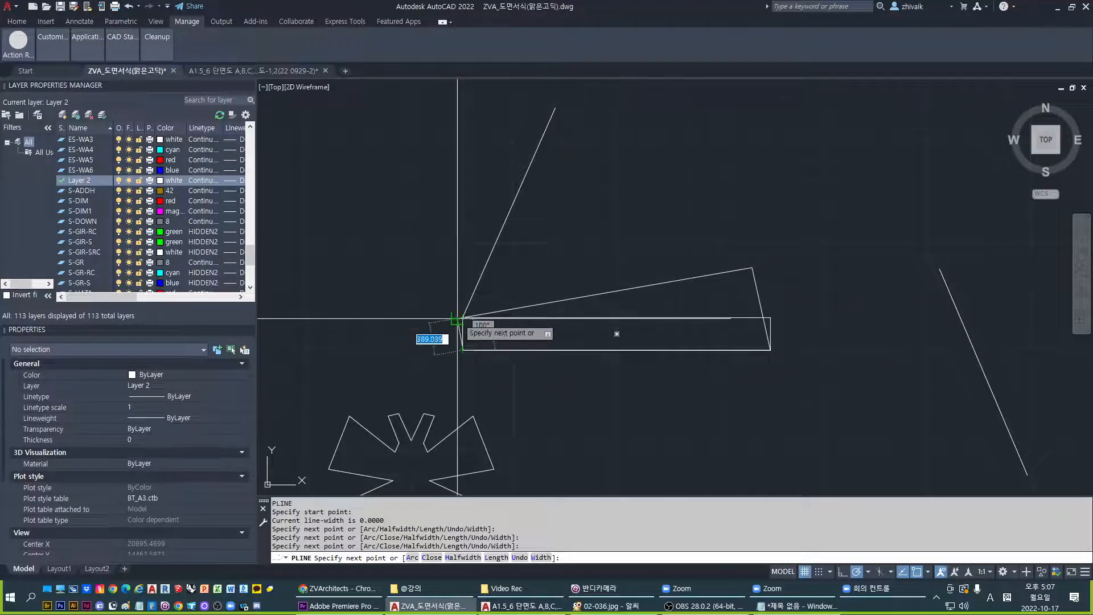
pyautogui.press('Escape')
pyautogui.press('Escape')
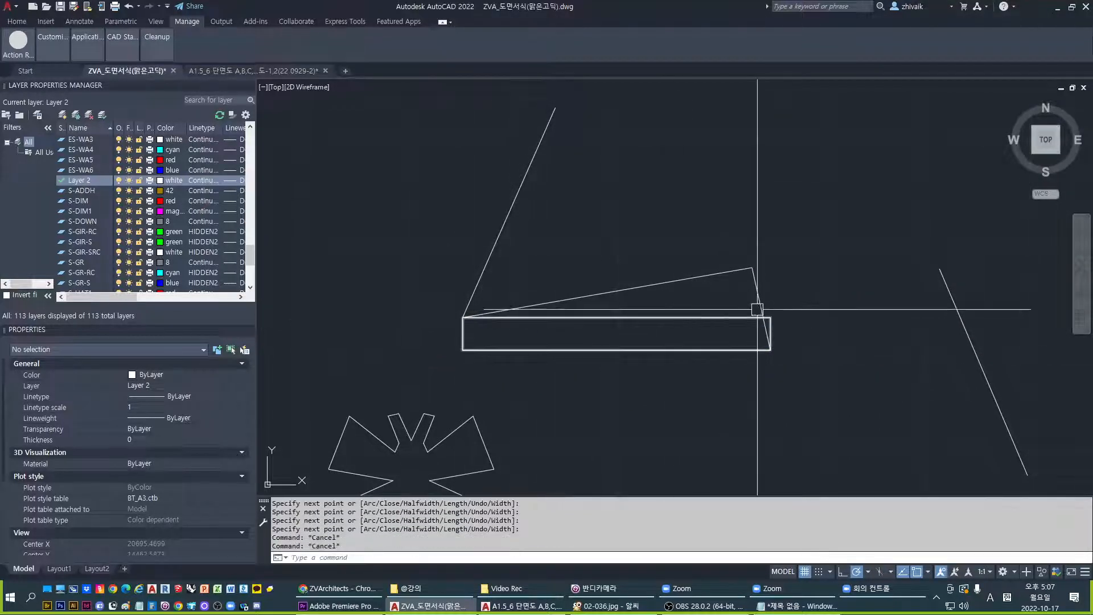
# Step: Erase the long, thin rectangle that overlaps the new four-sided polyline
pyautogui.click(761, 317)
pyautogui.write('e')
pyautogui.press('Escape')
pyautogui.press('Escape')
pyautogui.press('Escape')
pyautogui.moveTo(590, 375); pyautogui.dragTo(624, 374, button='middle')
pyautogui.click(628, 356)
pyautogui.click(628, 351)
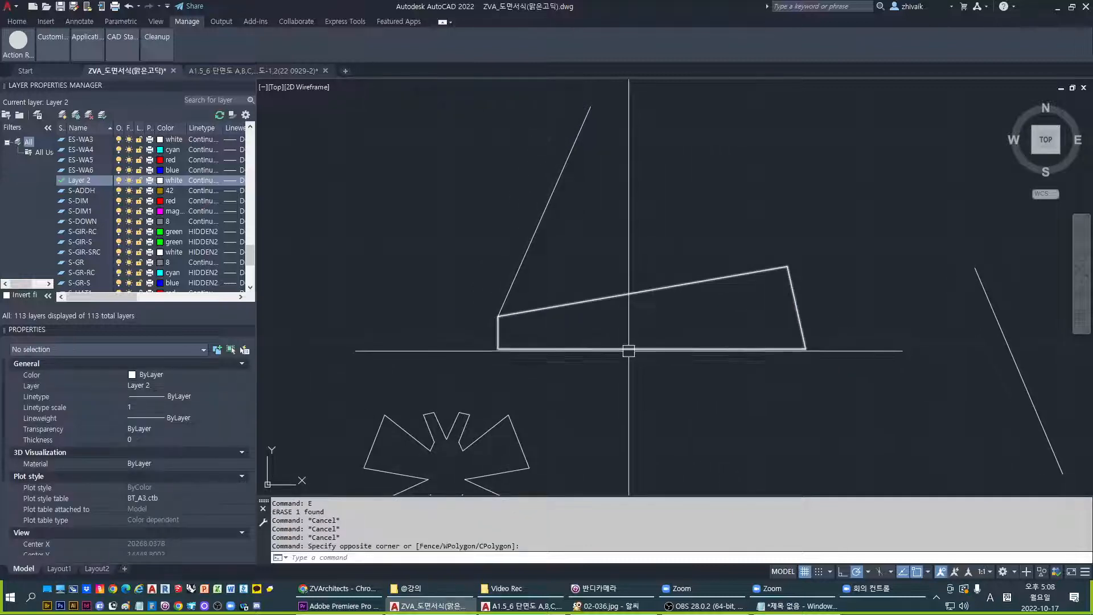
pyautogui.press('Escape')
pyautogui.click(627, 349)
pyautogui.press('Escape')
pyautogui.press('Escape')
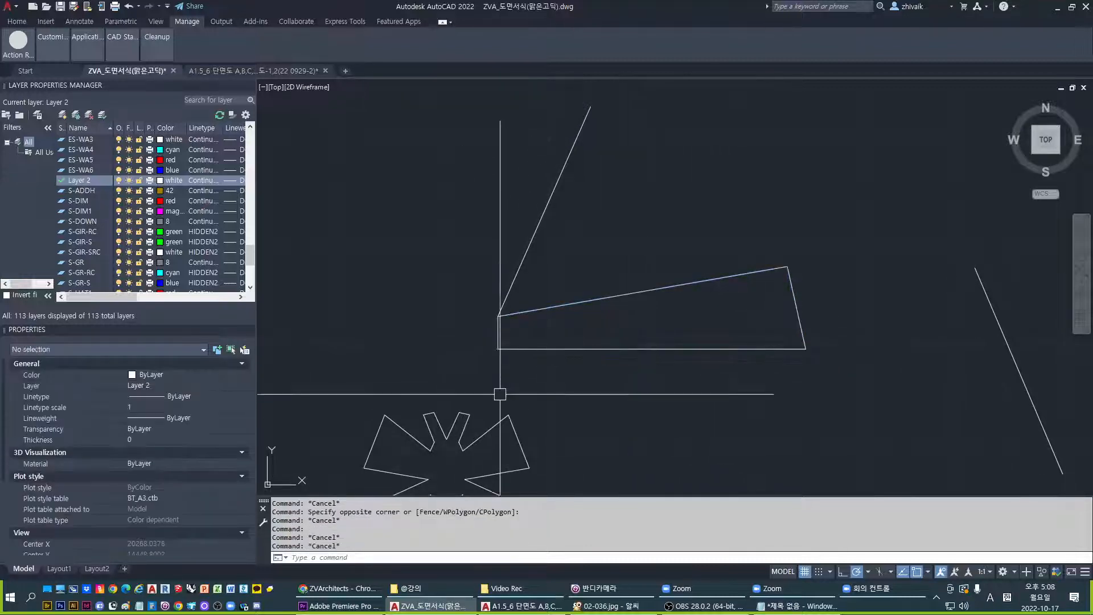
pyautogui.write('R')
pyautogui.click(547, 348)
pyautogui.press('space')
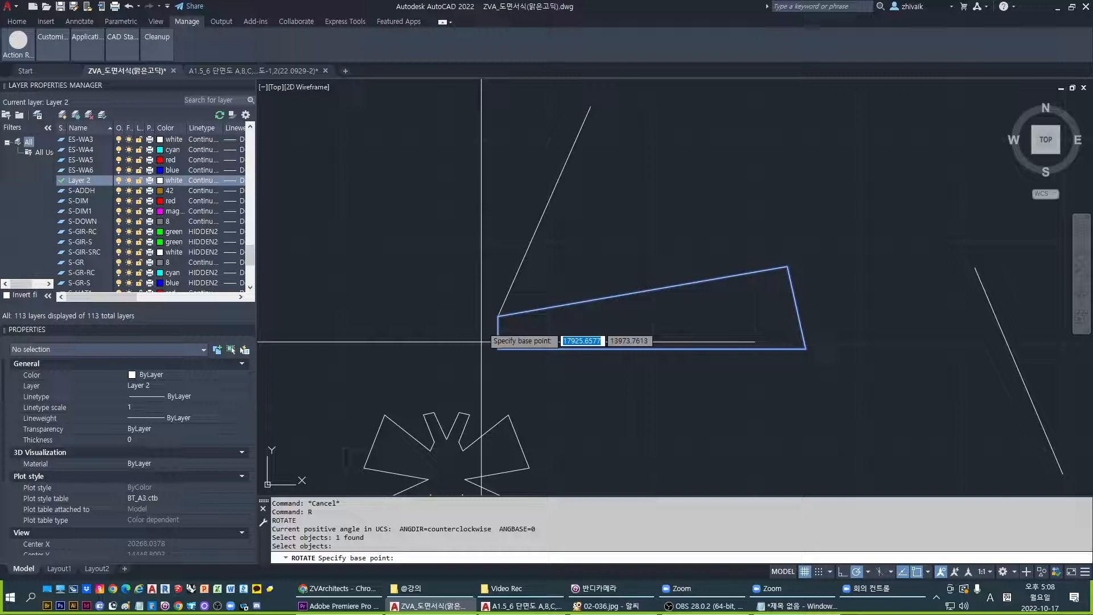
pyautogui.click(497, 315)
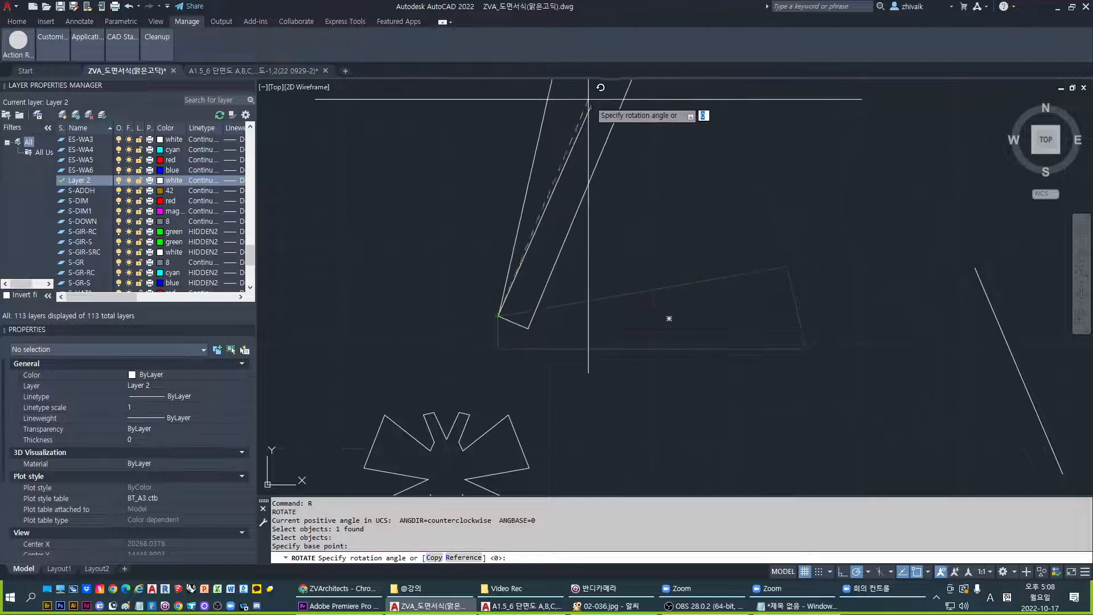
pyautogui.moveTo(590, 109); pyautogui.dragTo(607, 207, button='middle')
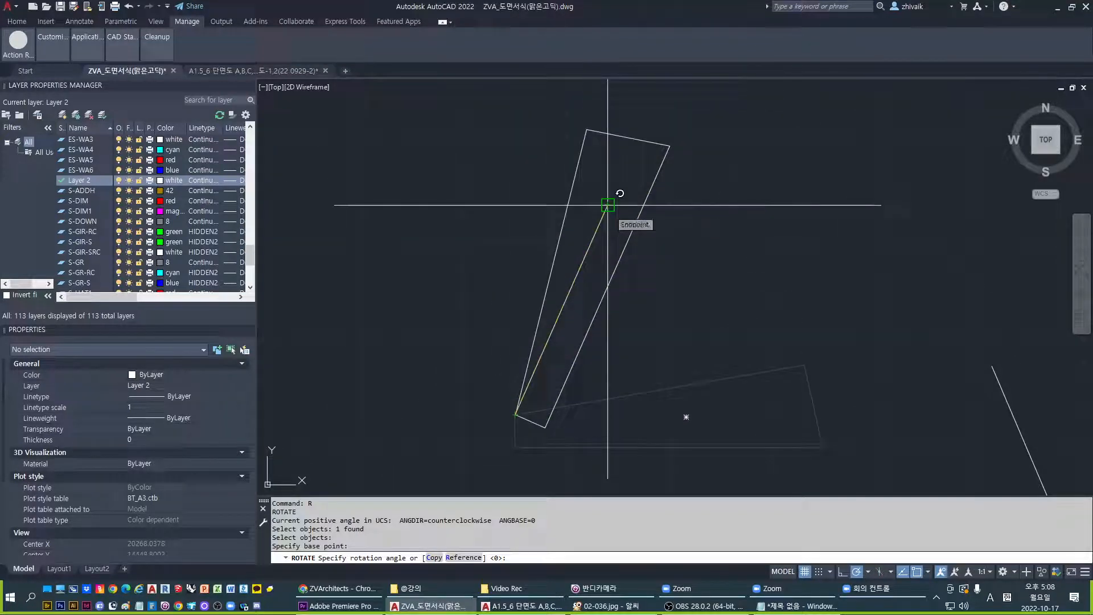
pyautogui.press('Escape')
pyautogui.press('Escape')
pyautogui.press('Escape')
pyautogui.press('Escape')
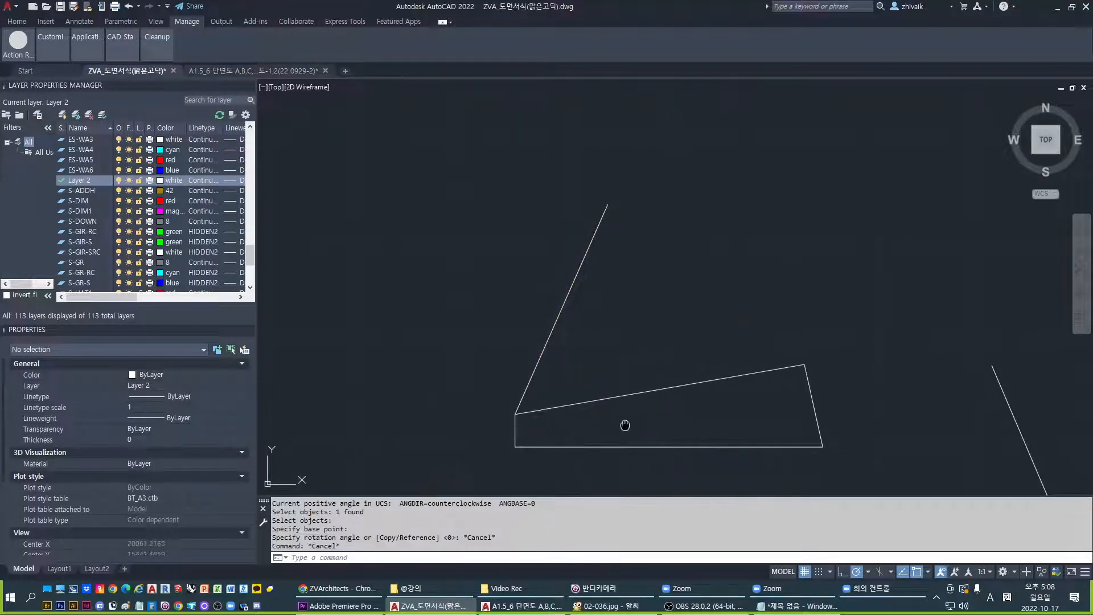
pyautogui.moveTo(625, 427); pyautogui.dragTo(628, 375, button='middle')
pyautogui.write('r')
pyautogui.press('space')
pyautogui.click(572, 354)
pyautogui.press('space')
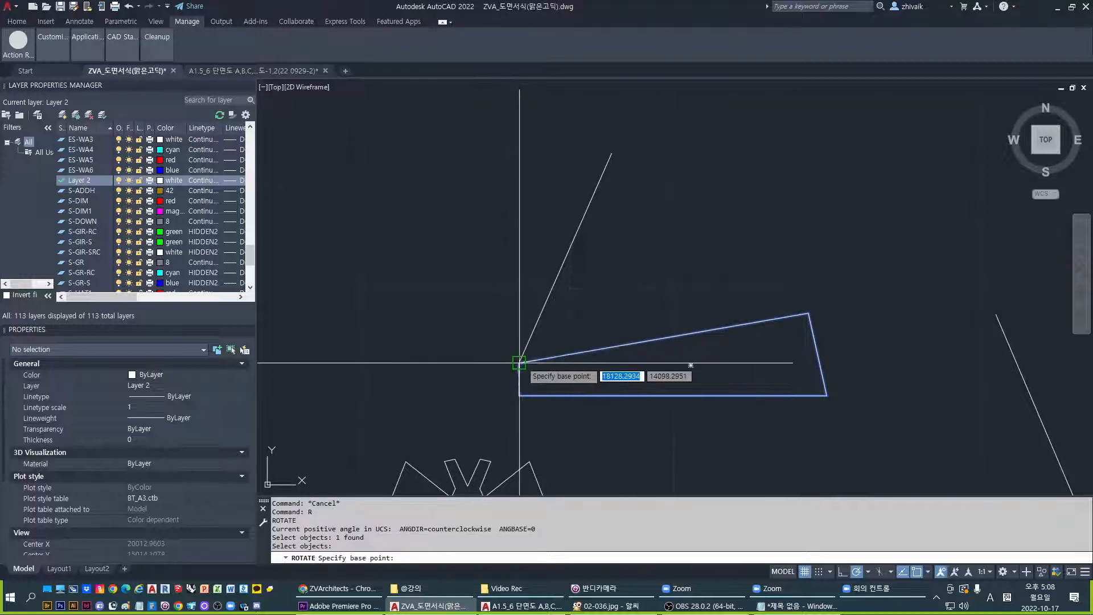
pyautogui.click(520, 362)
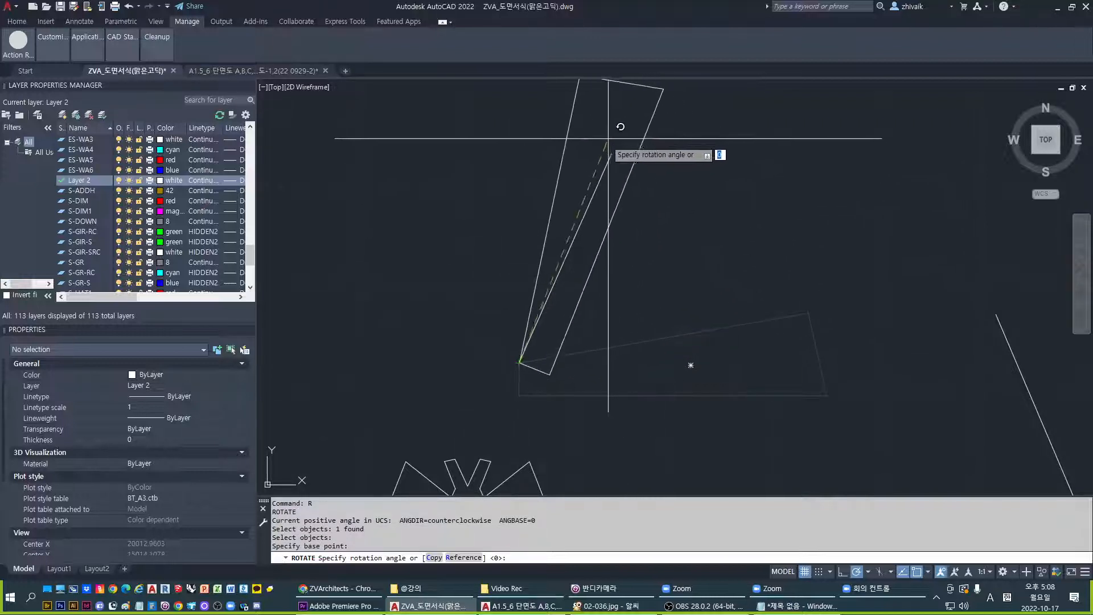
pyautogui.press('Escape')
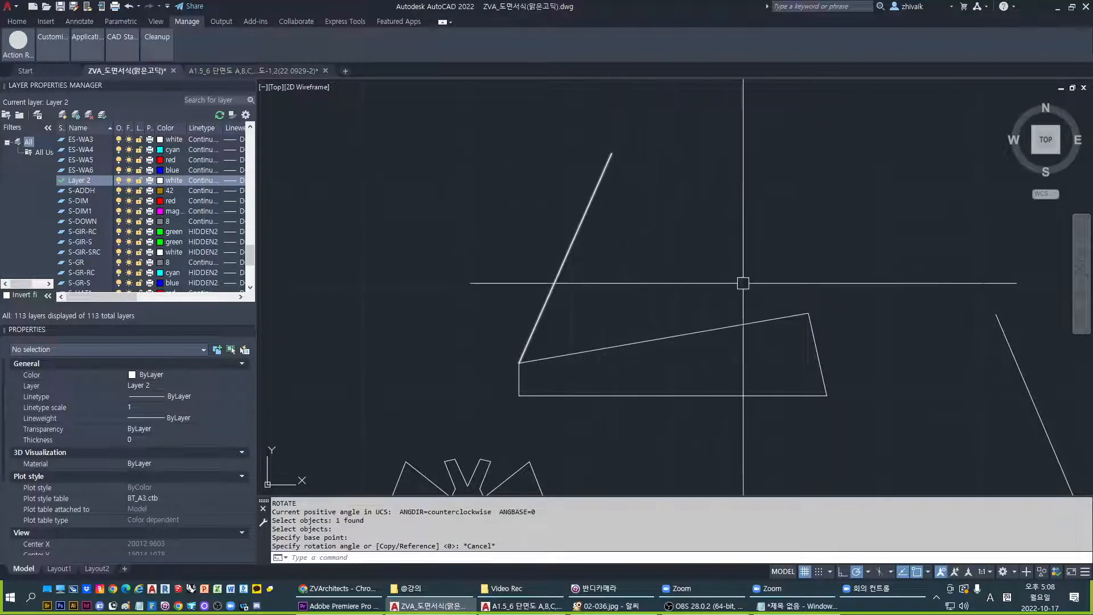
pyautogui.moveTo(737, 319); pyautogui.dragTo(721, 242, button='middle')
pyautogui.press('Escape')
pyautogui.press('Escape')
pyautogui.press('Escape')
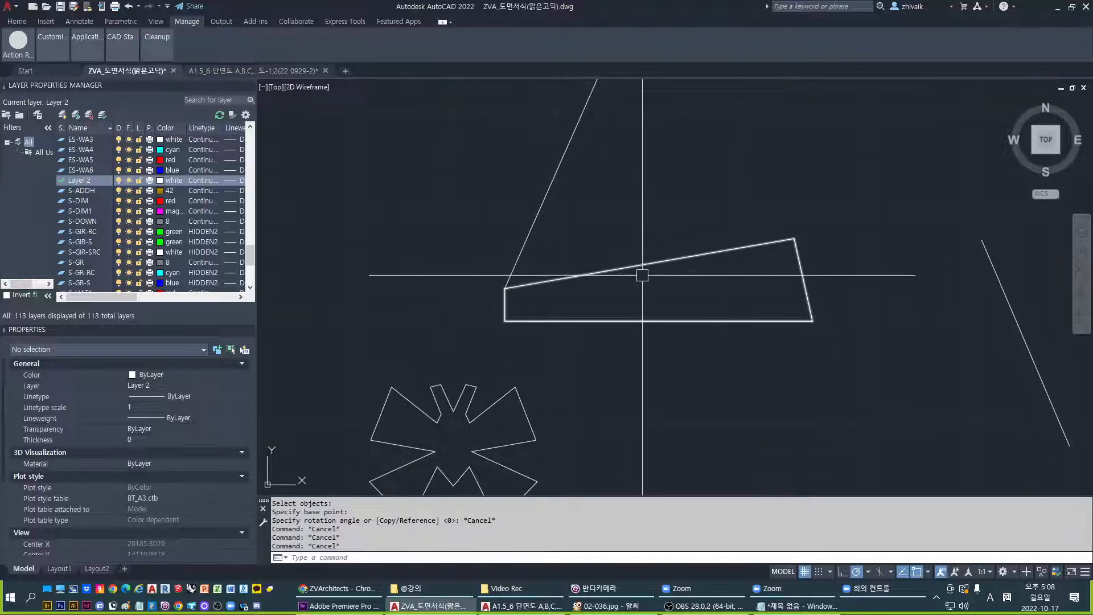
pyautogui.press('Escape')
pyautogui.press('Escape')
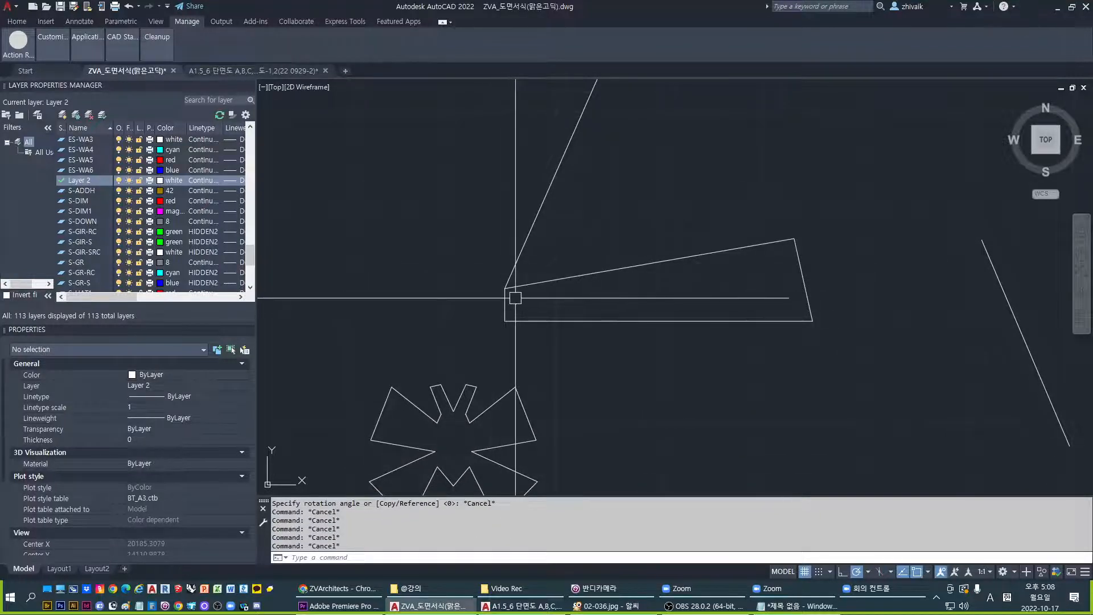
# Step: Rotate the quadrilateral about its upper-left corner with the Reference option, aligning its sloping top edge with the slanted line
pyautogui.write('r')
pyautogui.press('Return')
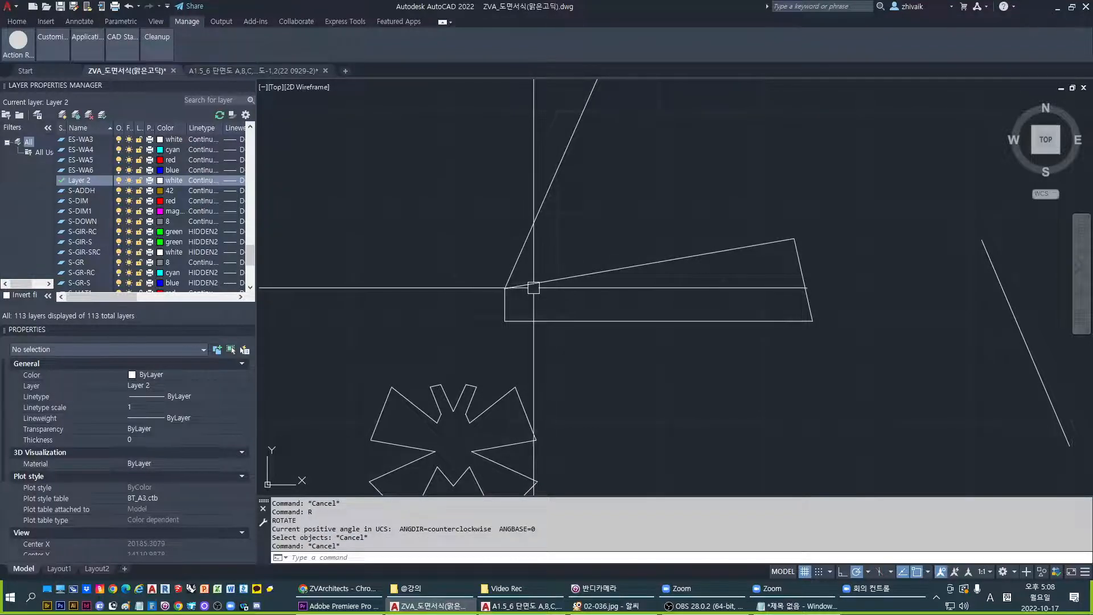
pyautogui.click(532, 287)
pyautogui.press('Return')
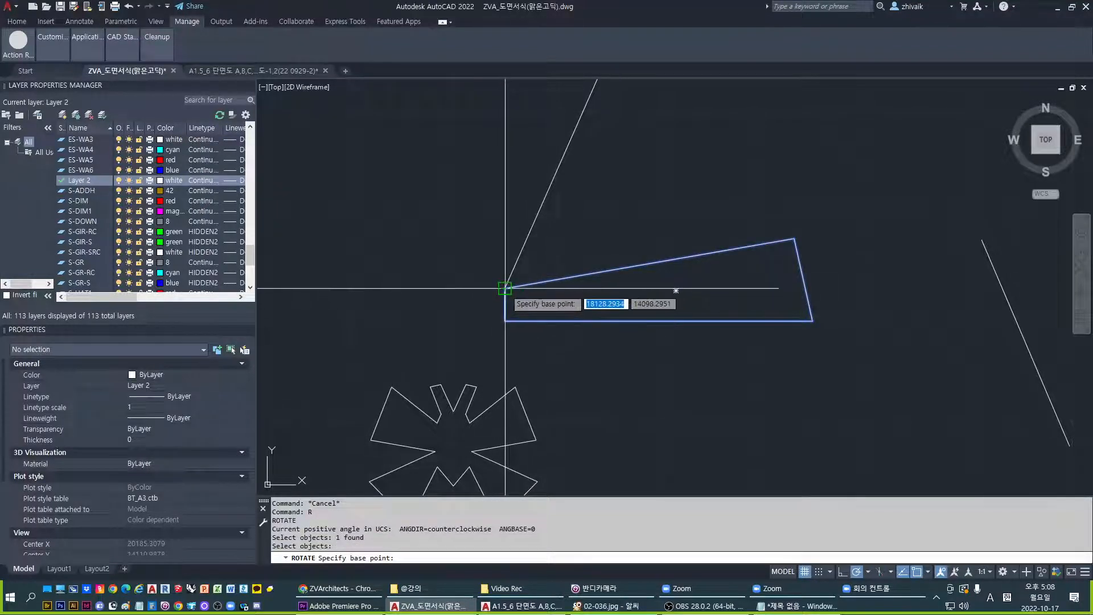
pyautogui.click(505, 288)
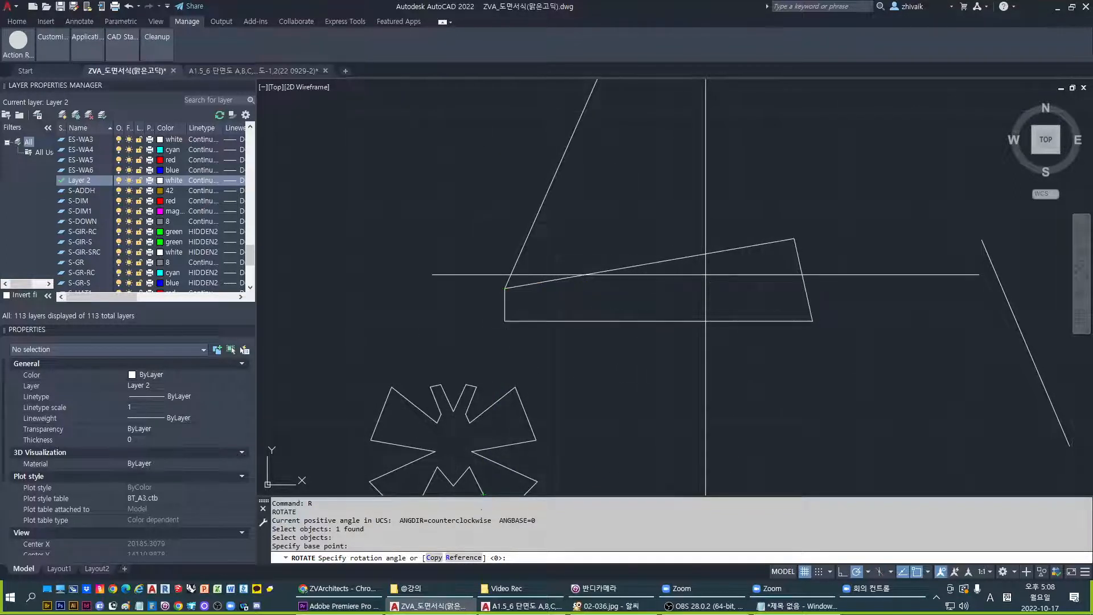
pyautogui.write('r')
pyautogui.press('Return')
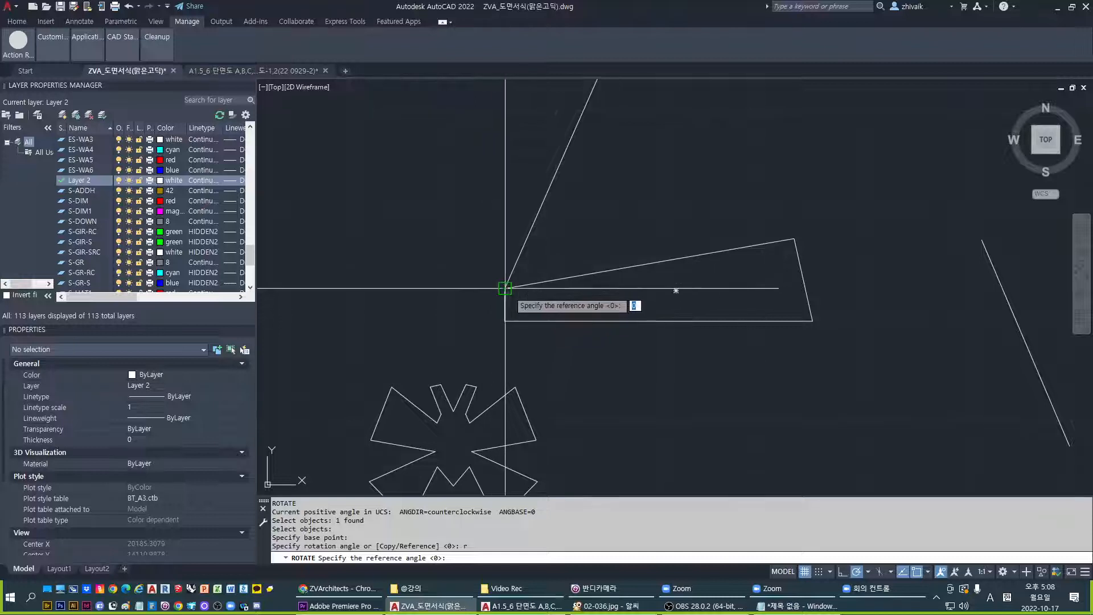
pyautogui.click(505, 288)
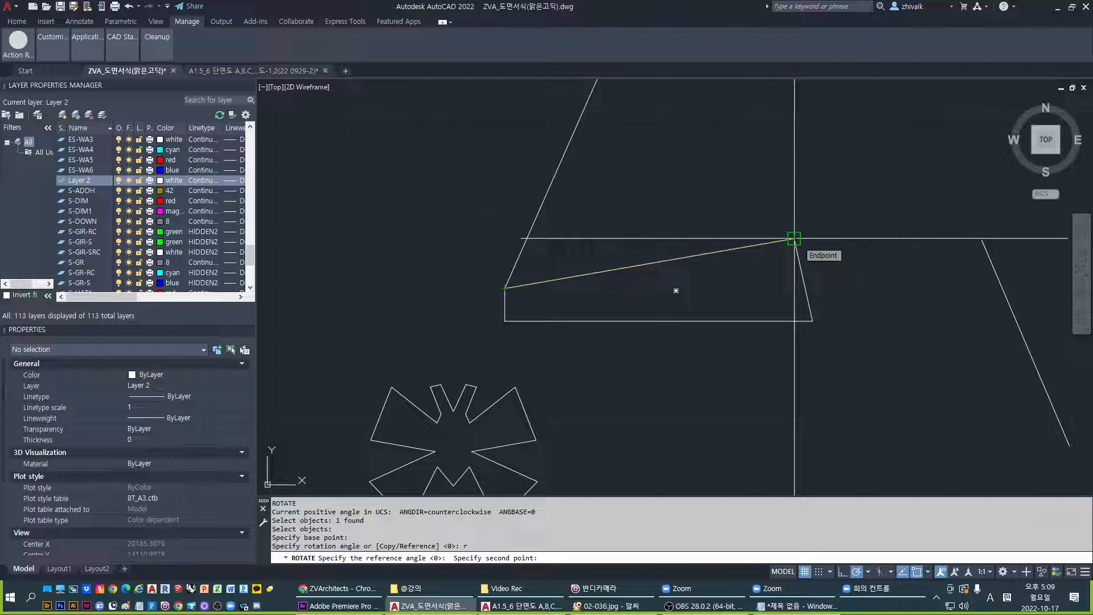
pyautogui.click(794, 239)
pyautogui.moveTo(794, 239); pyautogui.dragTo(767, 306, button='middle')
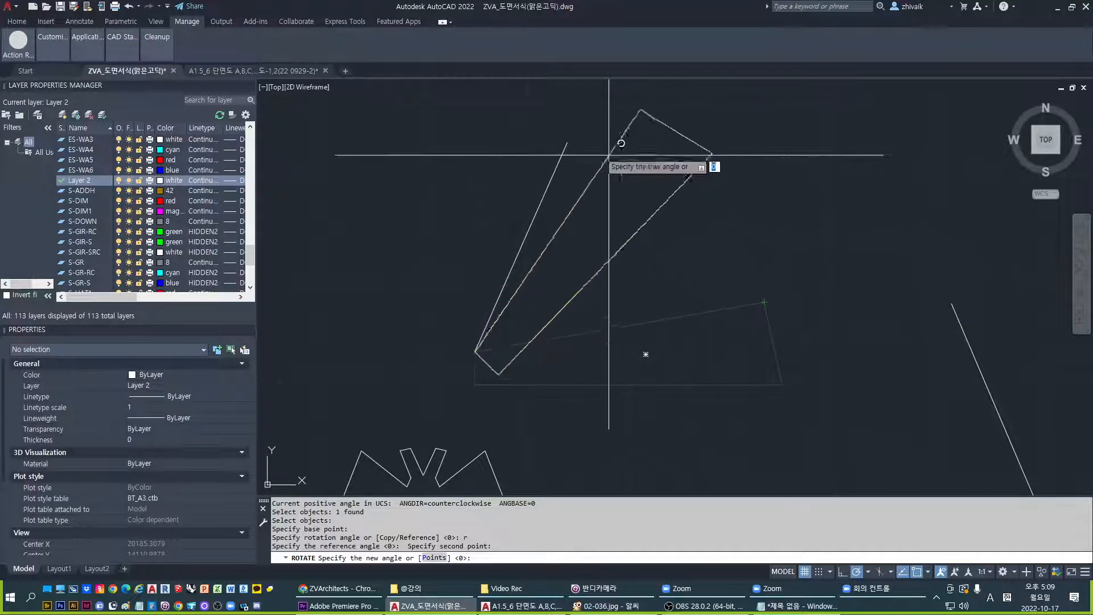
pyautogui.click(568, 142)
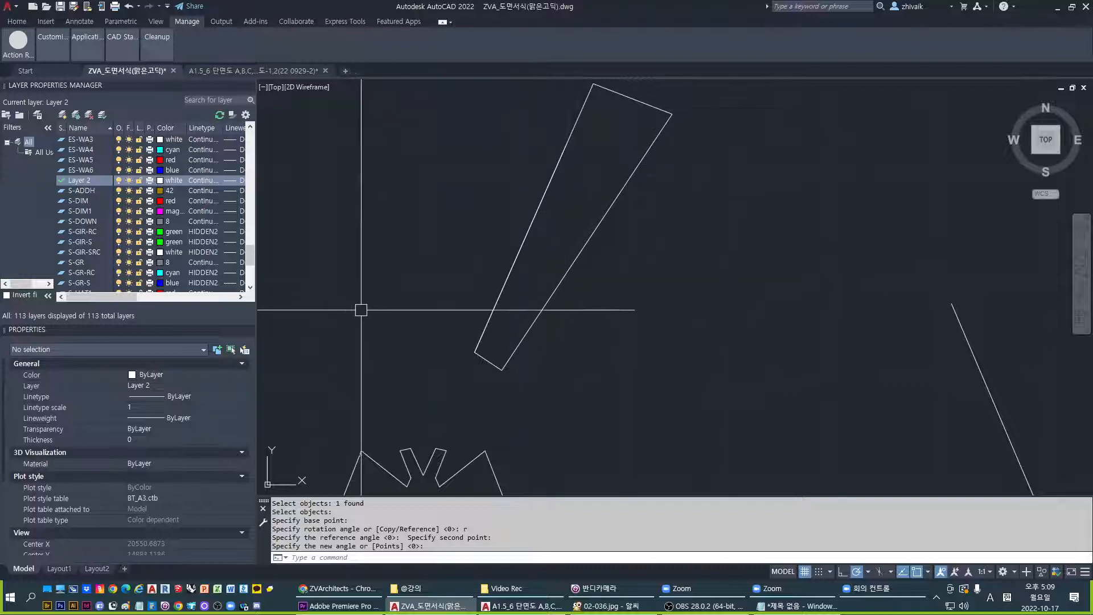
# Step: Erase the slanted line lying along the rotated quadrilateral's long edge
pyautogui.scroll(-4, 813, 276)
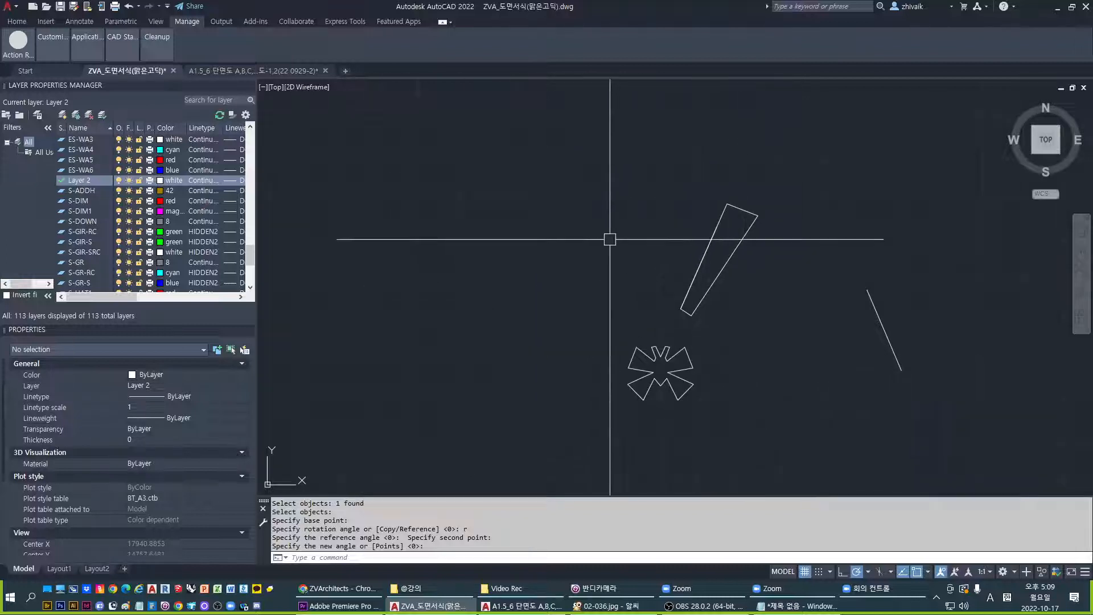
pyautogui.click(605, 206)
pyautogui.click(764, 309)
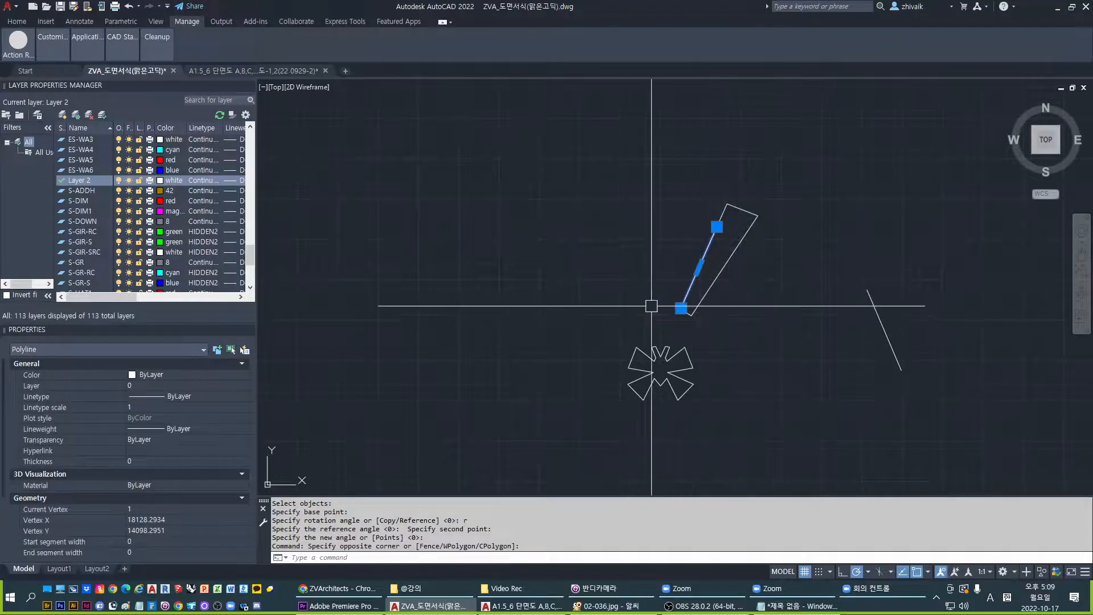
pyautogui.write('E')
pyautogui.press('Return')
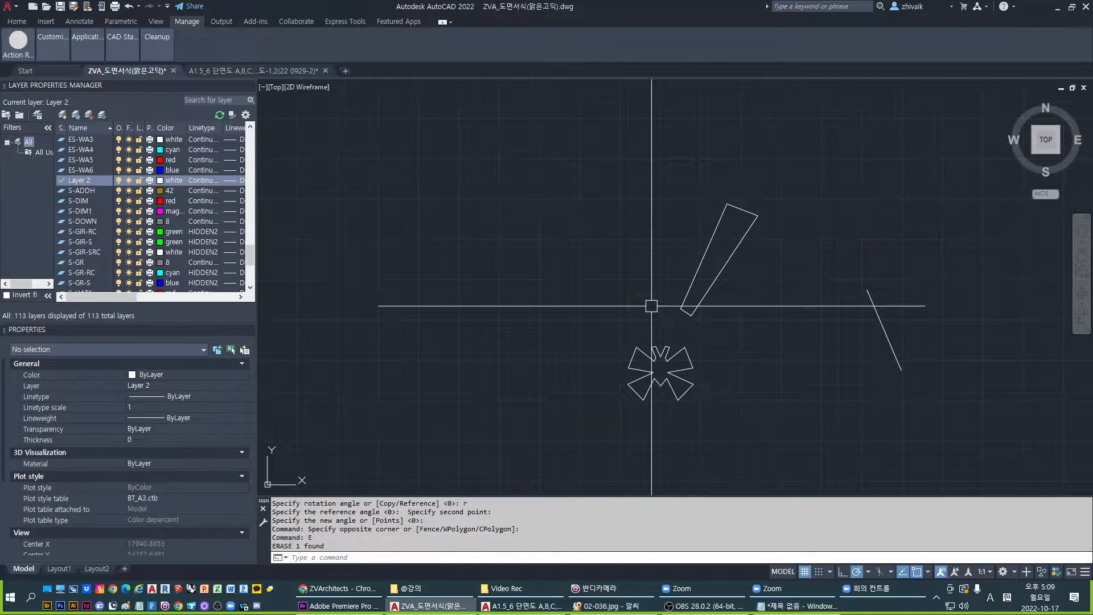
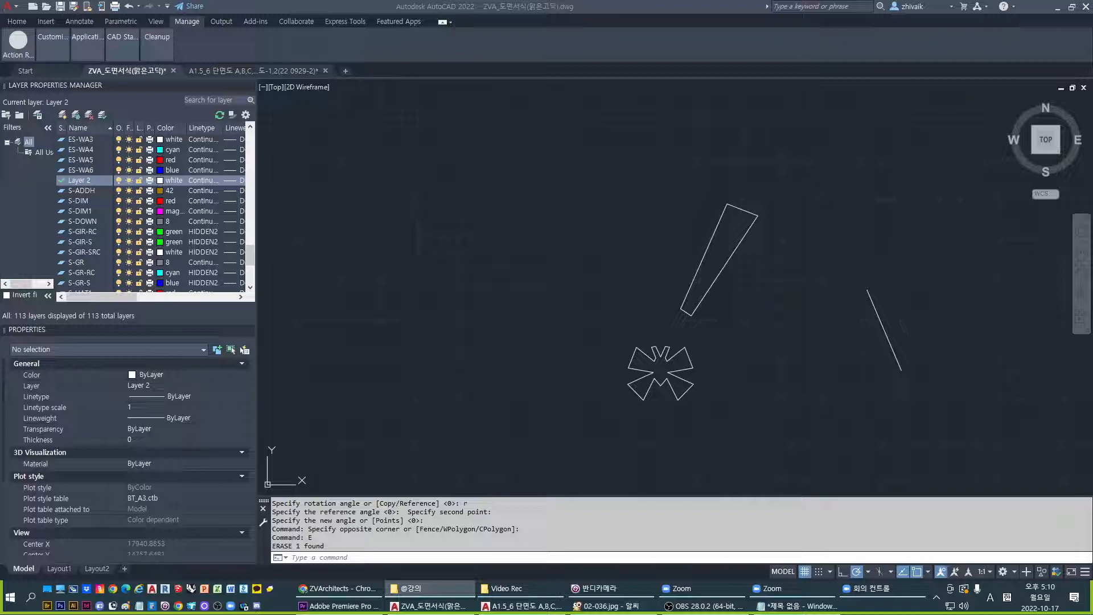
# Step: Erase the quadrilateral, the flower-like shape and the remaining slanted line together
pyautogui.click(776, 371)
pyautogui.moveTo(962, 420); pyautogui.dragTo(846, 387, button='middle')
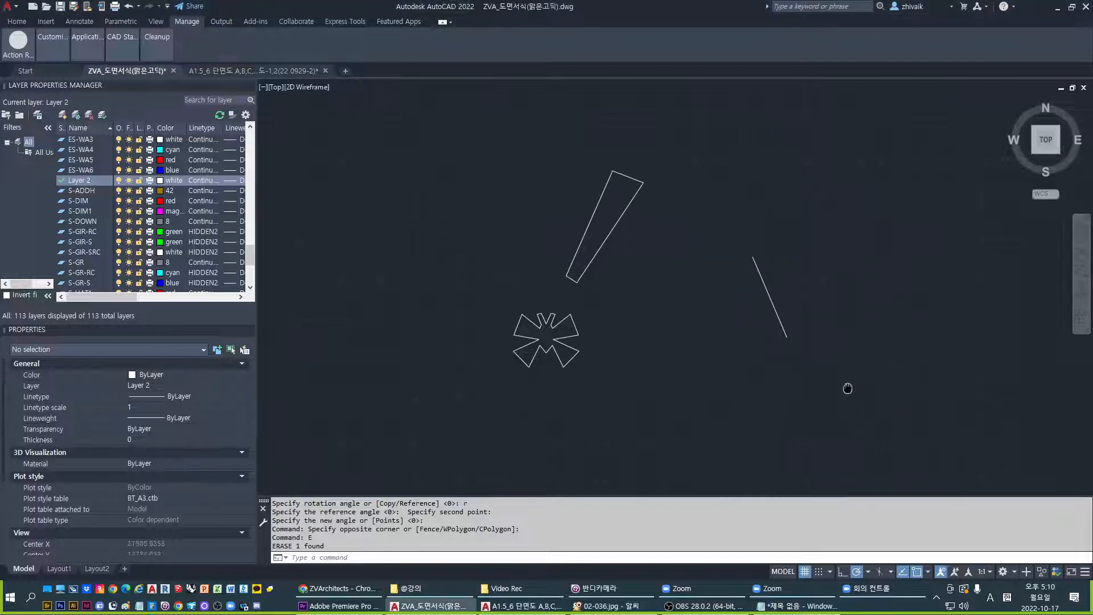
pyautogui.press('Escape')
pyautogui.click(873, 406)
pyautogui.click(475, 170)
pyautogui.press('e')
pyautogui.press('Return')
pyautogui.press('Escape')
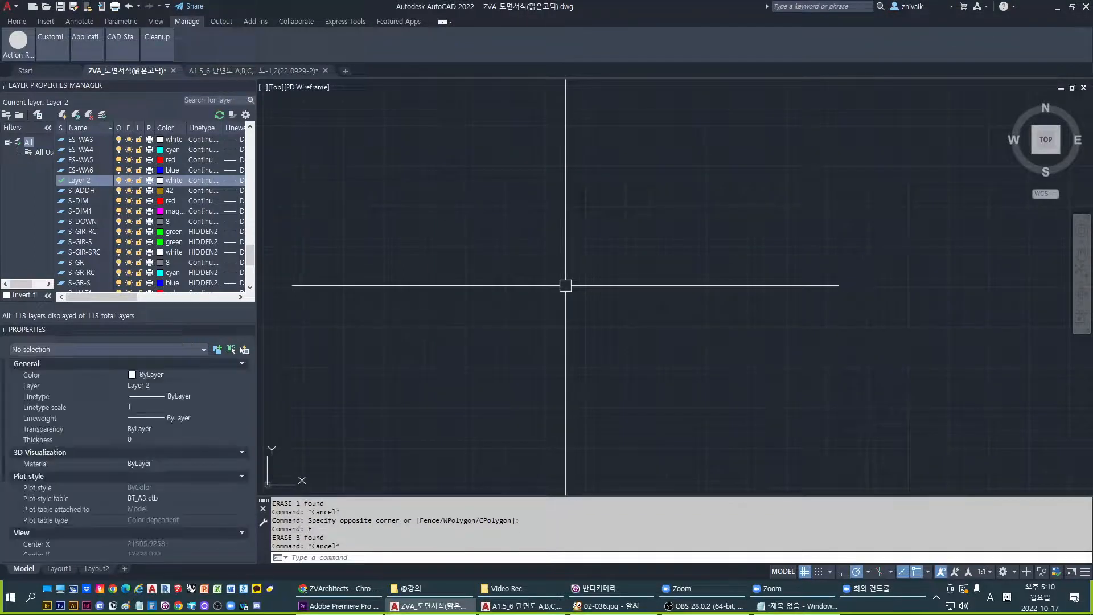
# Step: Erase the gravel hatch beneath the floor plan's lower exterior wall
pyautogui.scroll(-8, 592, 302)
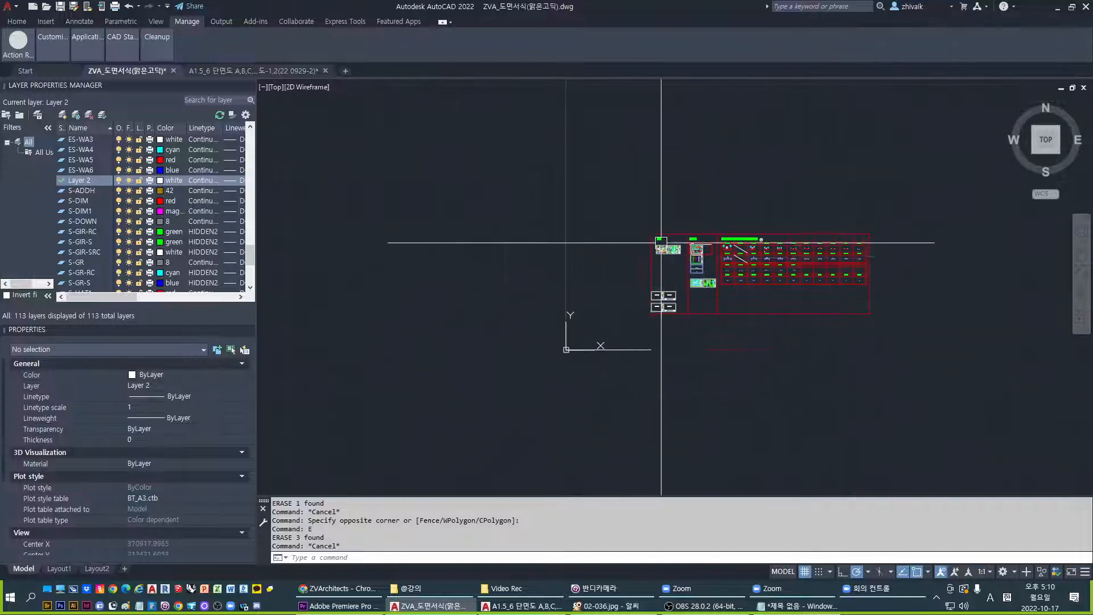
pyautogui.scroll(10, 817, 281)
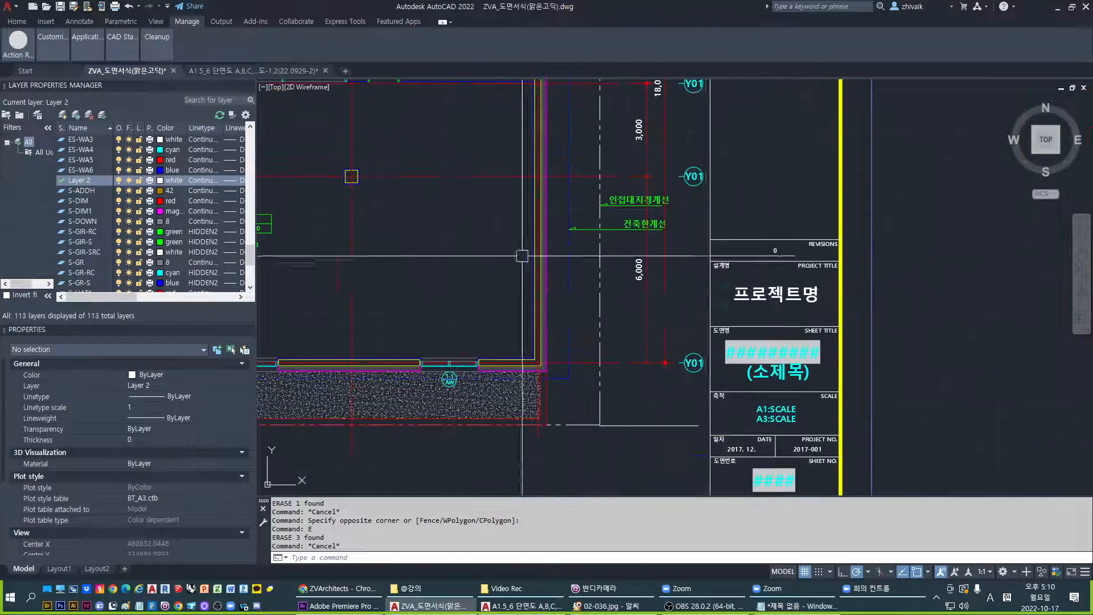
pyautogui.scroll(2, 817, 282)
pyautogui.moveTo(412, 297); pyautogui.dragTo(761, 222, button='middle')
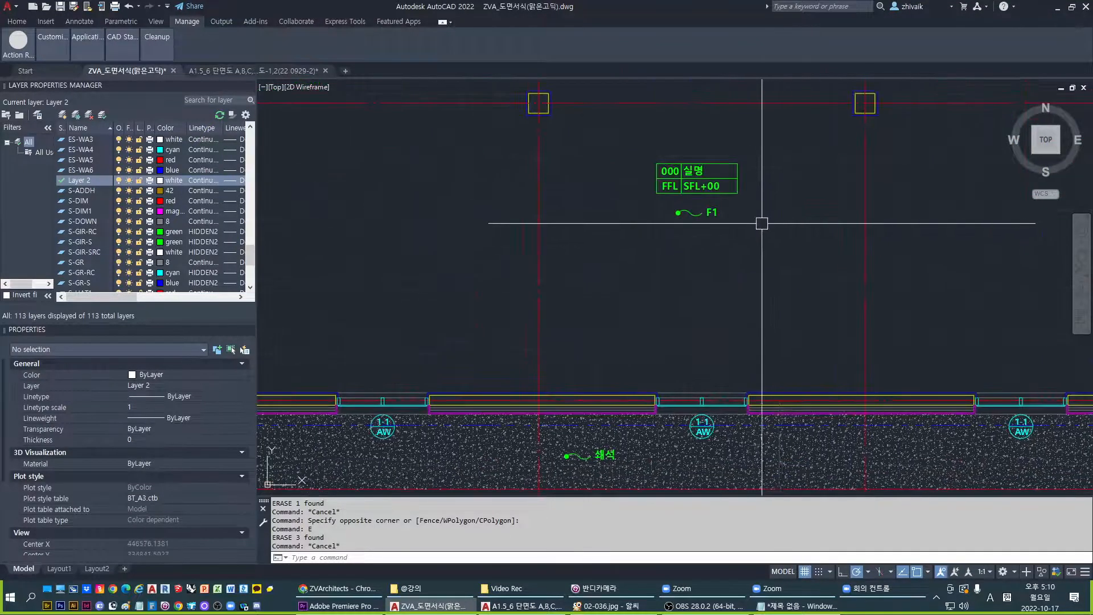
pyautogui.scroll(-2, 760, 224)
pyautogui.scroll(4, 739, 328)
pyautogui.press('Escape')
pyautogui.click(792, 403)
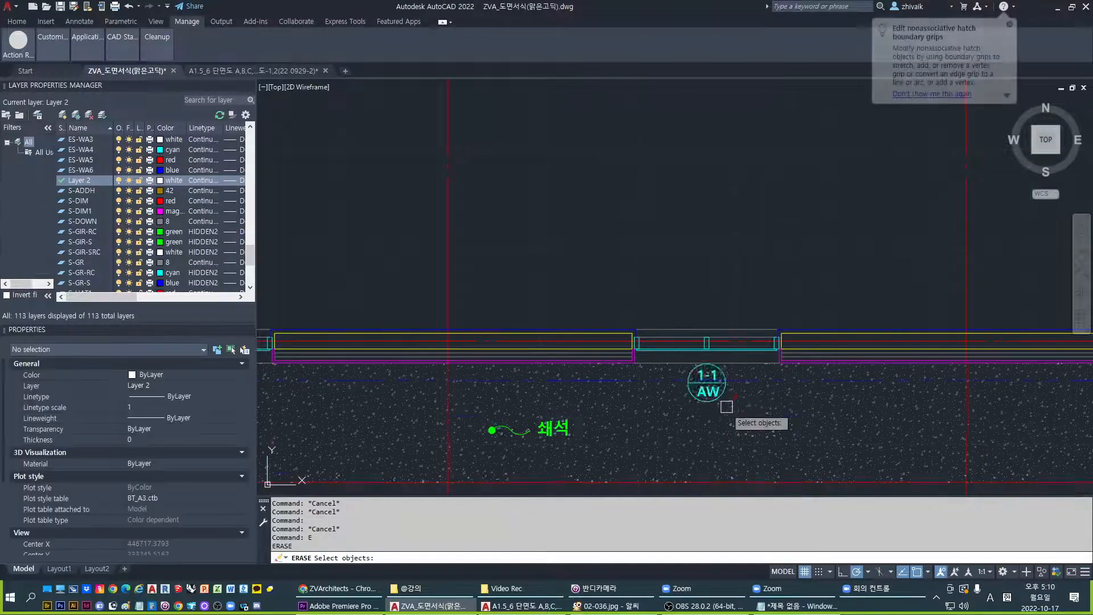
pyautogui.write('e')
pyautogui.press('Return')
pyautogui.press('Escape')
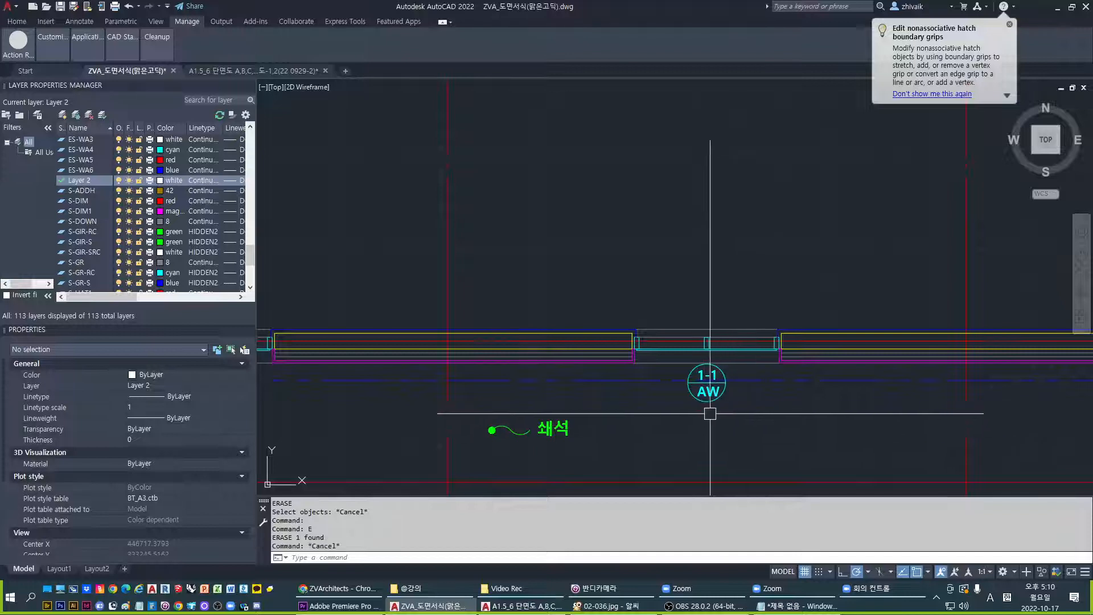
# Step: Erase the 1-1 AW window tag and the 쇄석 leader note below the exterior wall
pyautogui.click(743, 424)
pyautogui.click(514, 392)
pyautogui.write('e')
pyautogui.press('Return')
pyautogui.scroll(3, 737, 398)
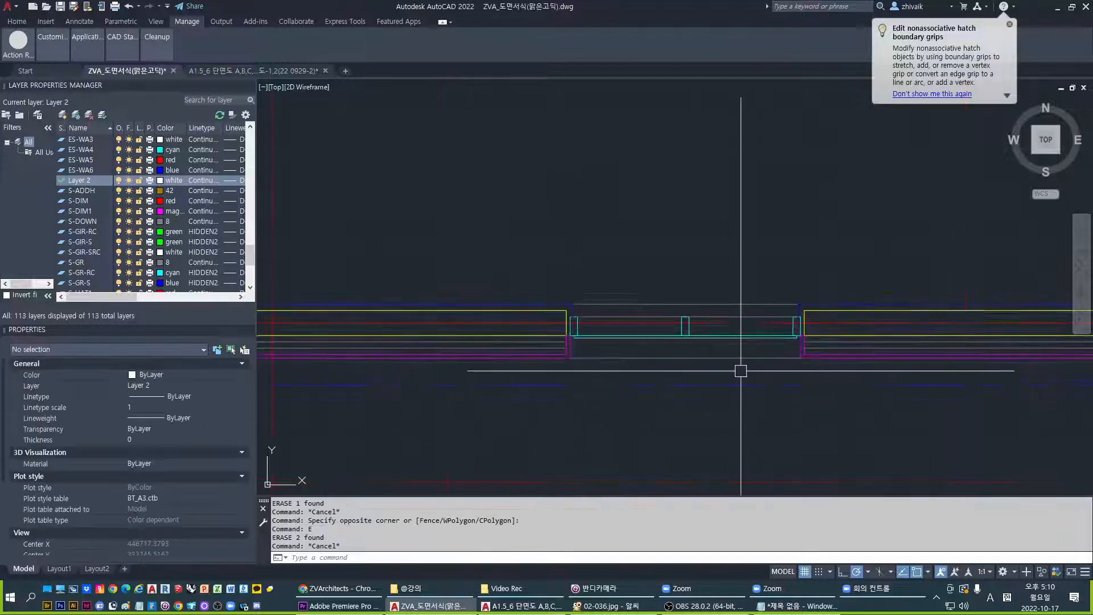
pyautogui.press('Escape')
pyautogui.press('Escape')
# Step: Regenerate the drawing to refresh the wall insulation linework beside the window
pyautogui.scroll(-3, 734, 347)
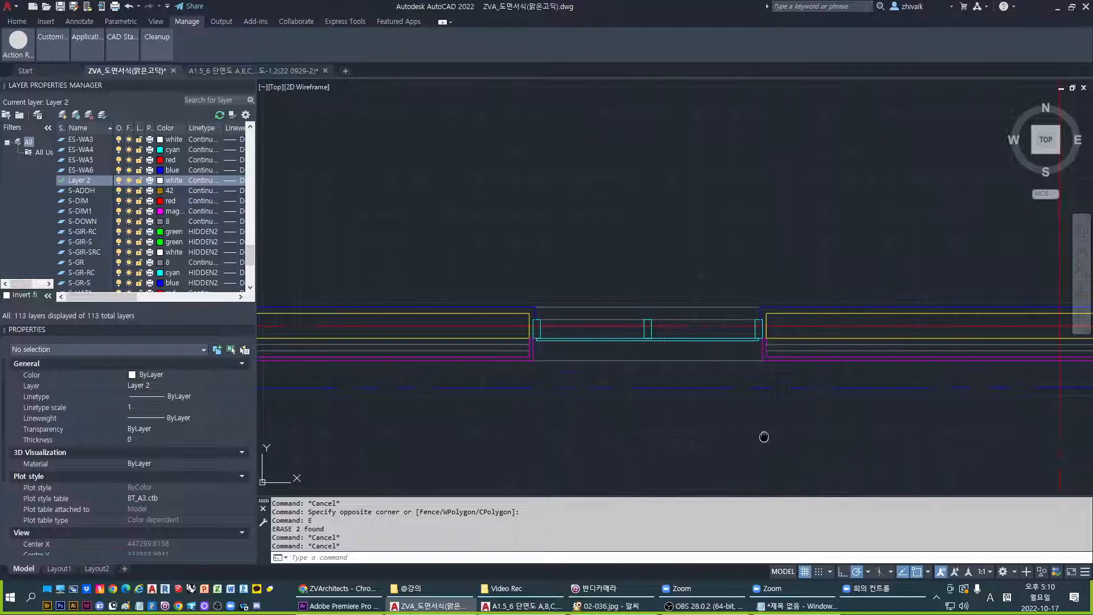
pyautogui.moveTo(763, 439)
pyautogui.mouseDown(button='middle')
pyautogui.moveTo(522, 380)
pyautogui.moveTo(647, 382)
pyautogui.mouseUp(button='middle')
pyautogui.scroll(3, 586, 378)
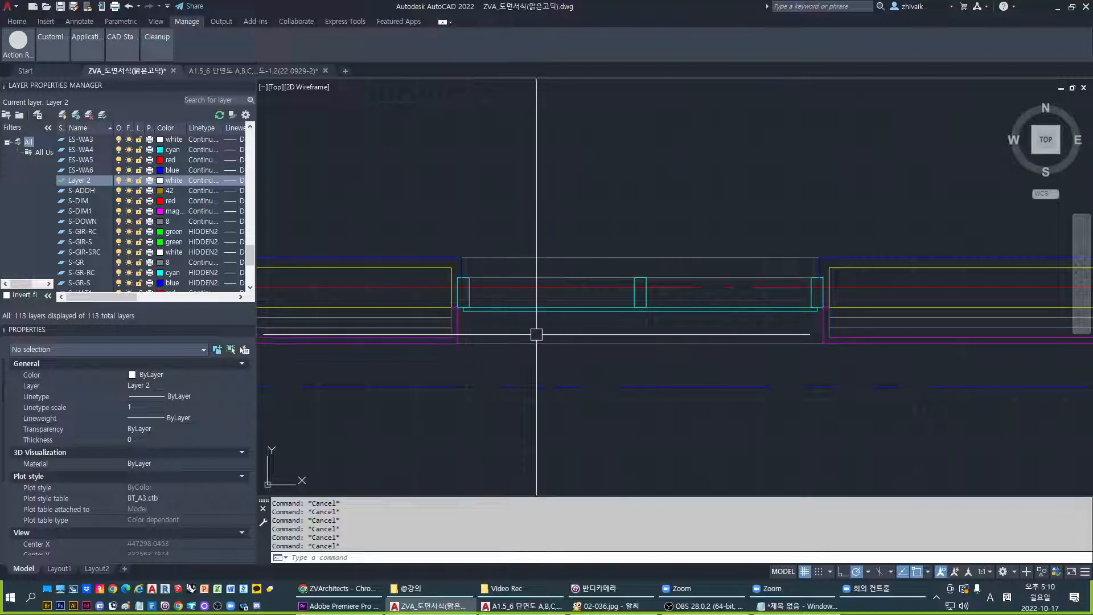
pyautogui.scroll(2, 471, 310)
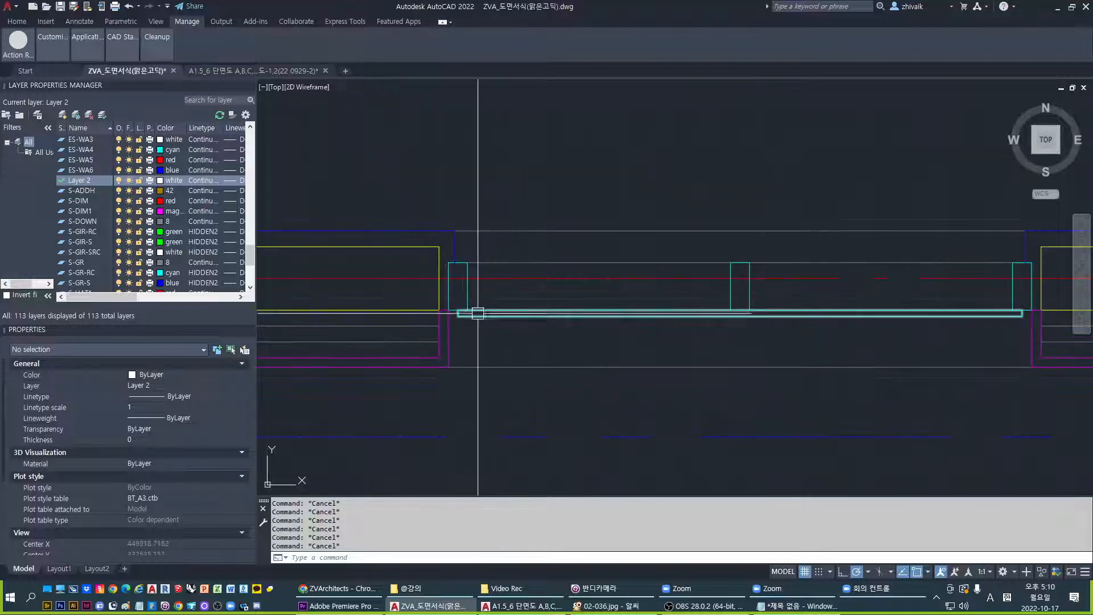
pyautogui.moveTo(742, 333); pyautogui.dragTo(707, 342, button='middle')
pyautogui.moveTo(835, 316); pyautogui.dragTo(688, 320, button='middle')
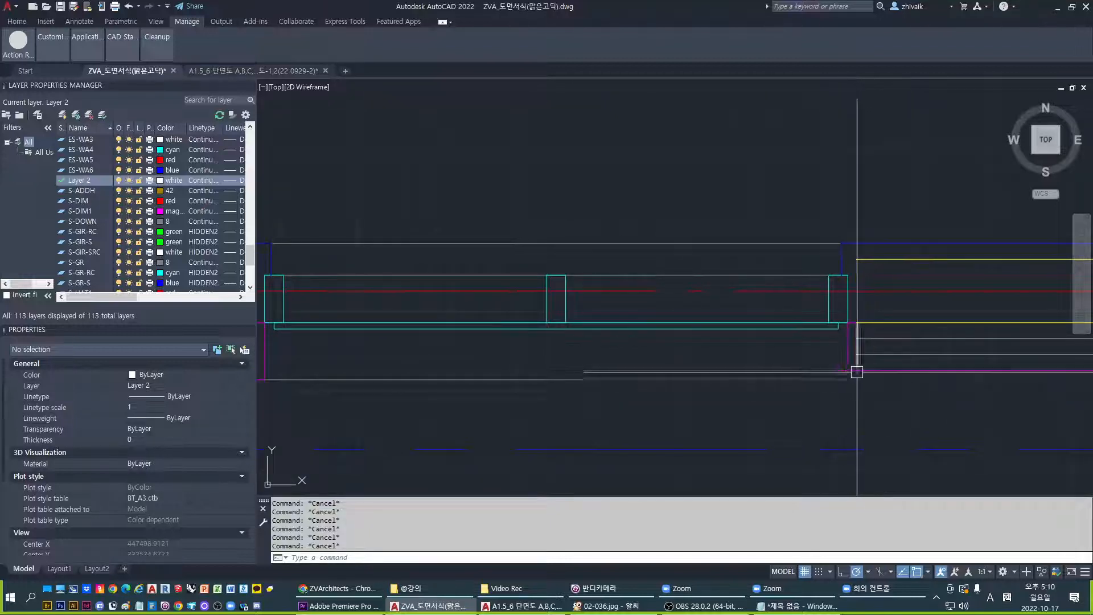
pyautogui.moveTo(894, 357)
pyautogui.write('re')
pyautogui.press('space')
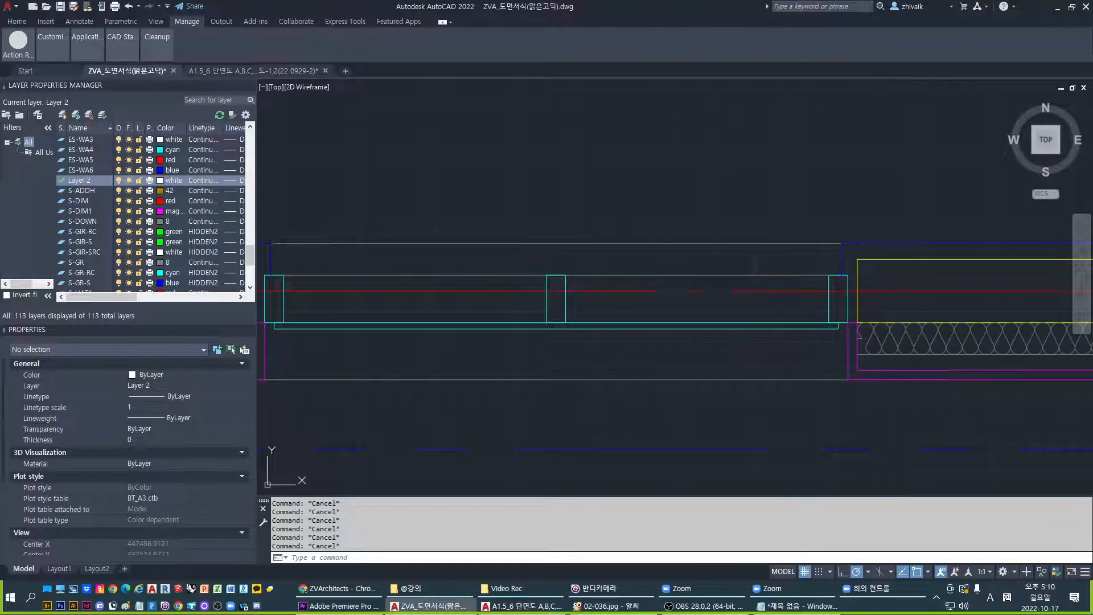
pyautogui.press('Escape')
pyautogui.moveTo(758, 356); pyautogui.dragTo(794, 360, button='middle')
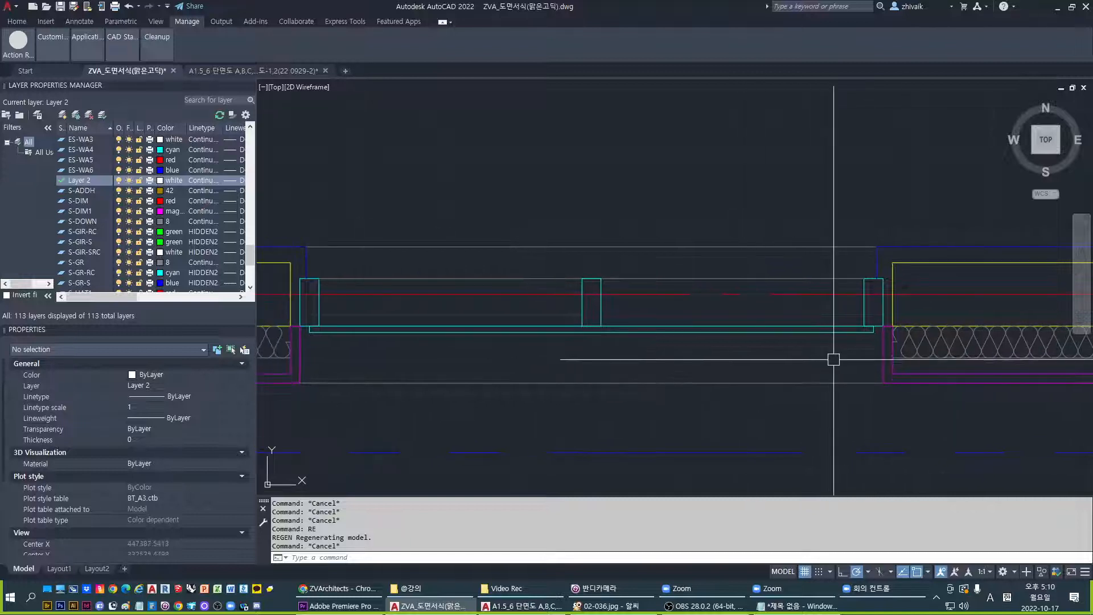
pyautogui.press('Escape')
# Step: Measure the window's overall width between the outer faces of its two end frames
pyautogui.moveTo(784, 321); pyautogui.dragTo(854, 312, button='middle')
pyautogui.press('Escape')
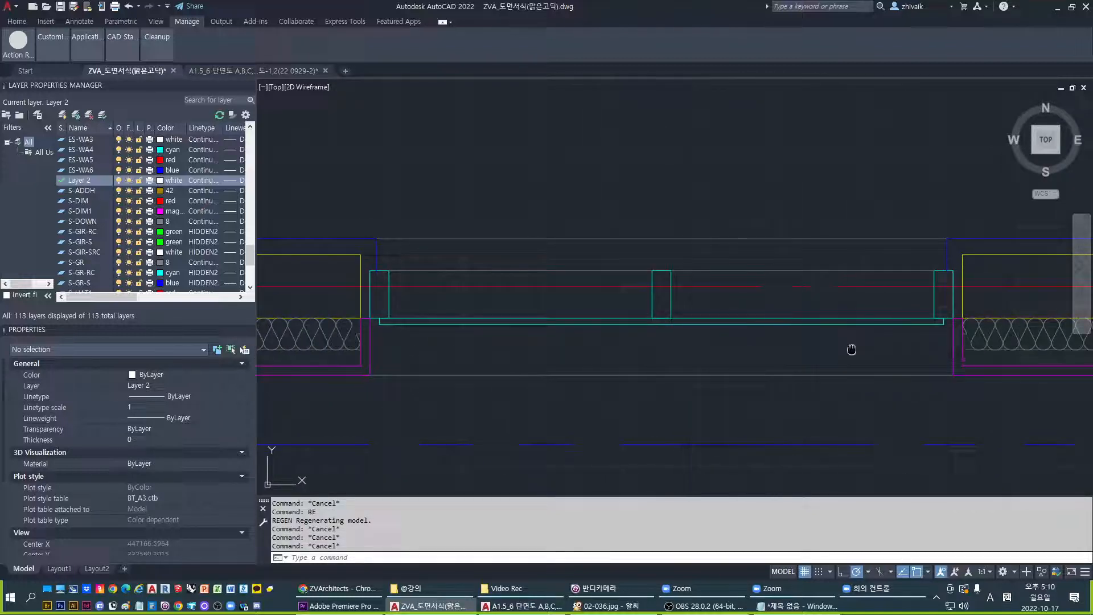
pyautogui.write('d')
pyautogui.press('Return')
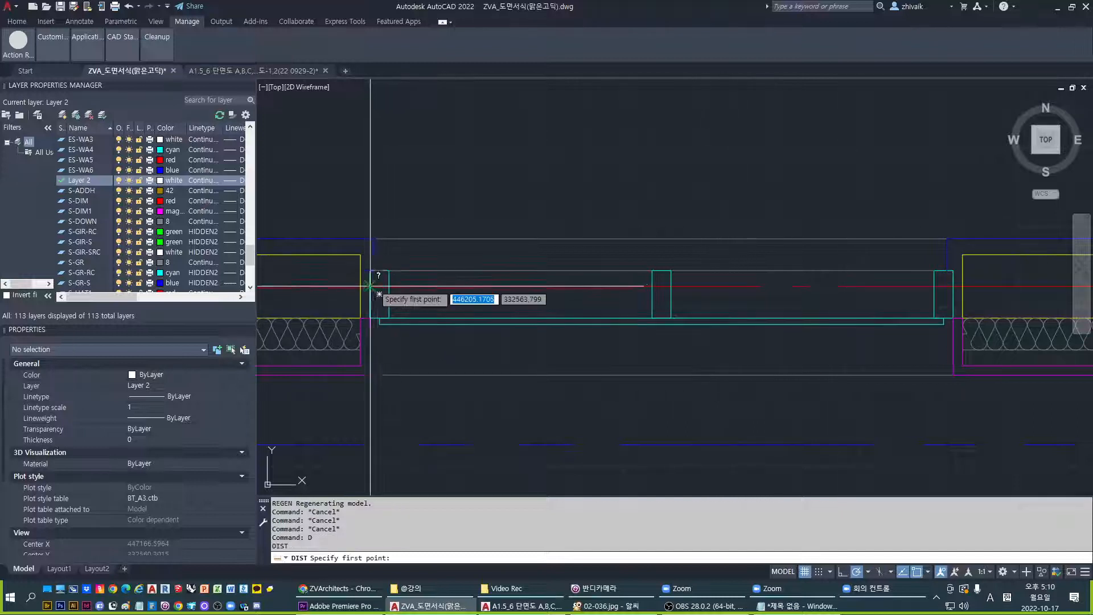
pyautogui.click(370, 287)
pyautogui.click(953, 287)
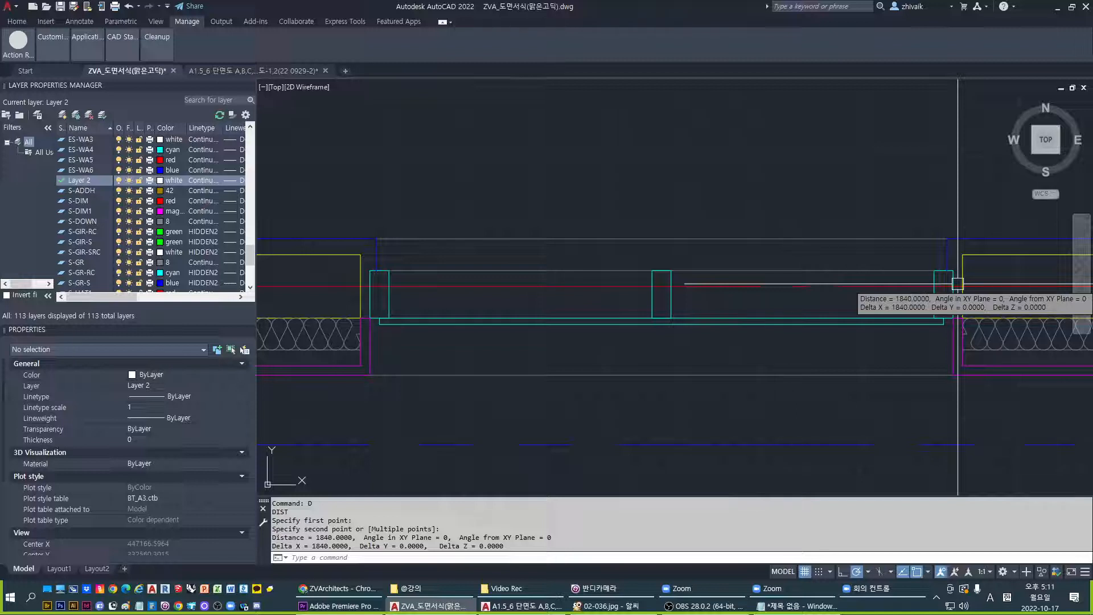
# Step: Move the window's right end frame together with the adjoining vertical wall-end lines 160 to the right
pyautogui.moveTo(789, 362)
pyautogui.mouseDown(button='middle')
pyautogui.moveTo(639, 353)
pyautogui.moveTo(702, 354)
pyautogui.mouseUp(button='middle')
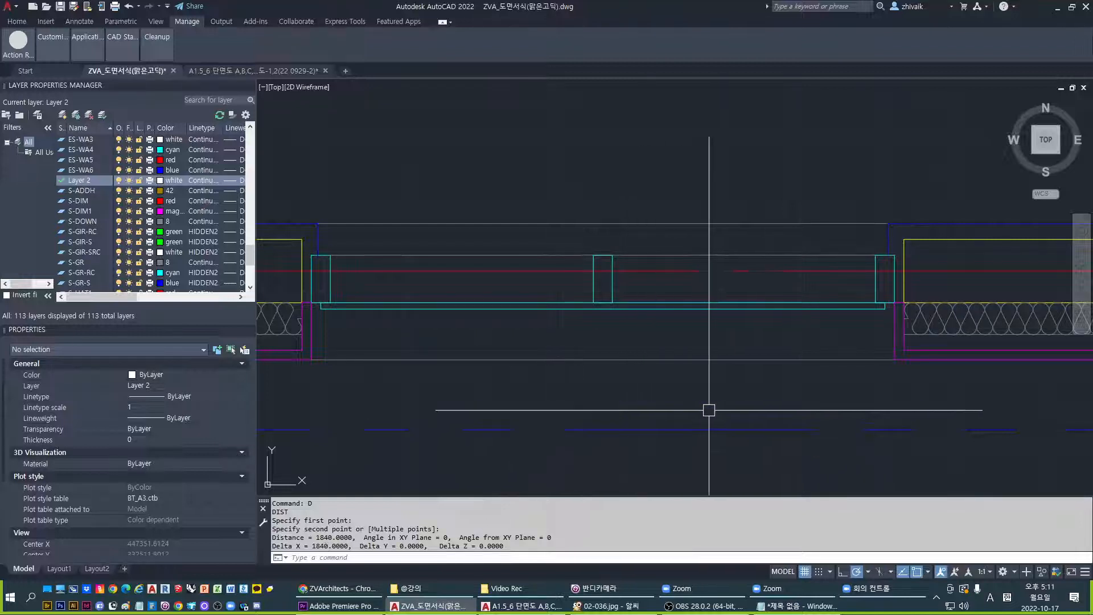
pyautogui.moveTo(710, 409); pyautogui.dragTo(614, 412, button='middle')
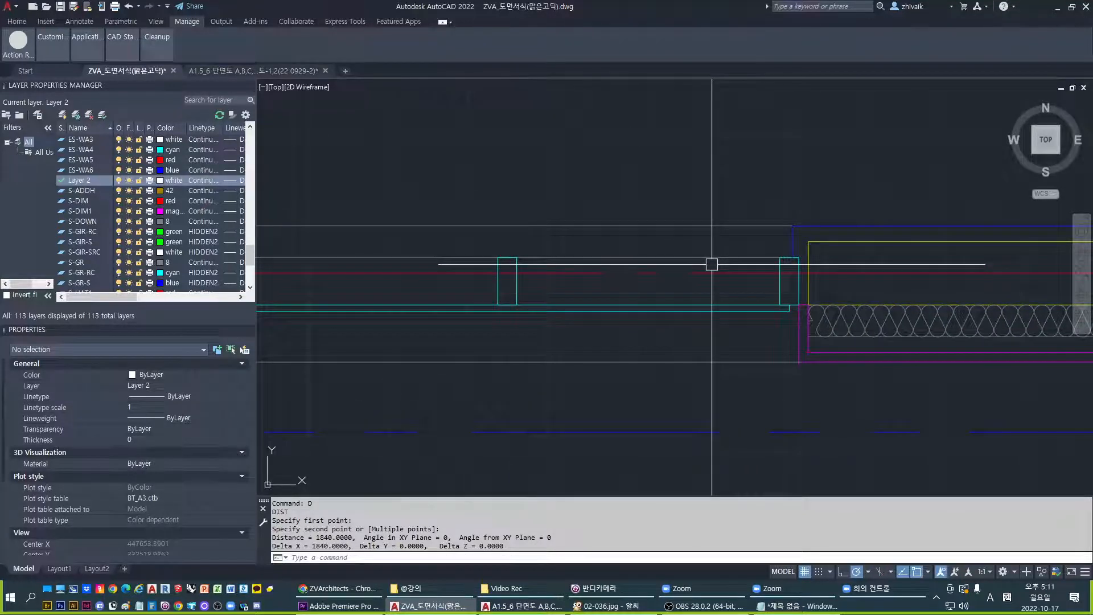
pyautogui.moveTo(732, 305); pyautogui.dragTo(568, 300, button='middle')
pyautogui.press('Escape')
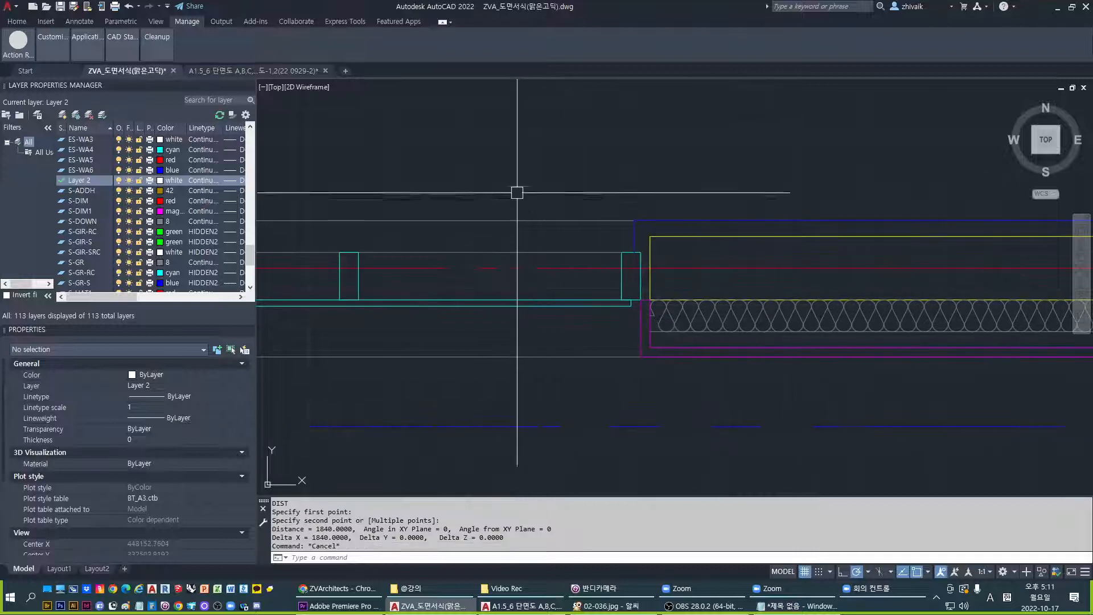
pyautogui.click(507, 97)
pyautogui.click(671, 372)
pyautogui.press('Escape')
pyautogui.click(595, 146)
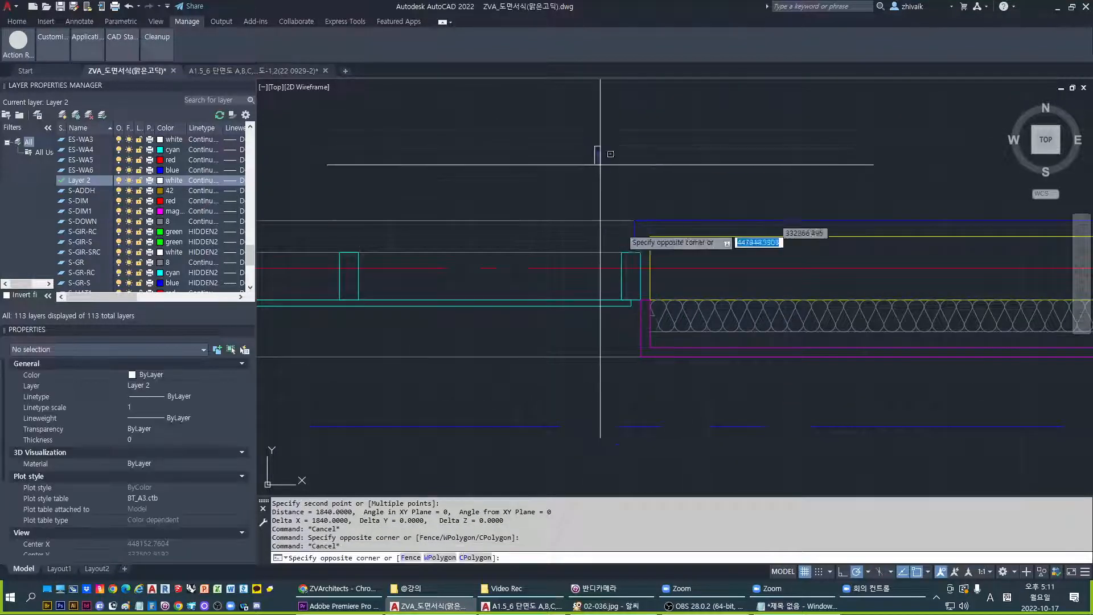
pyautogui.click(688, 386)
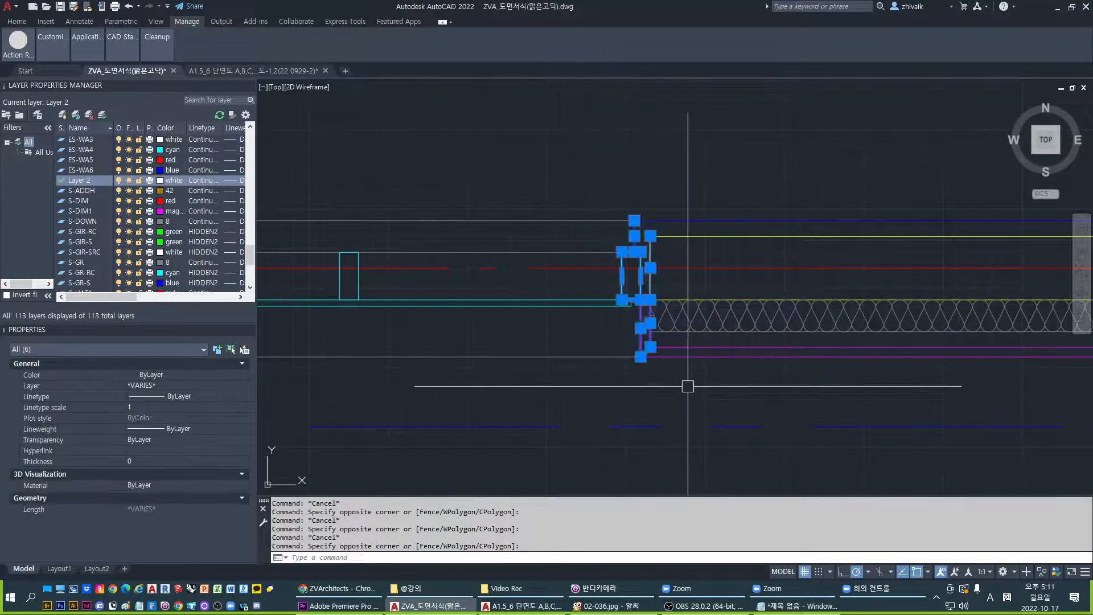
pyautogui.write('m')
pyautogui.press('Return')
pyautogui.click(628, 387)
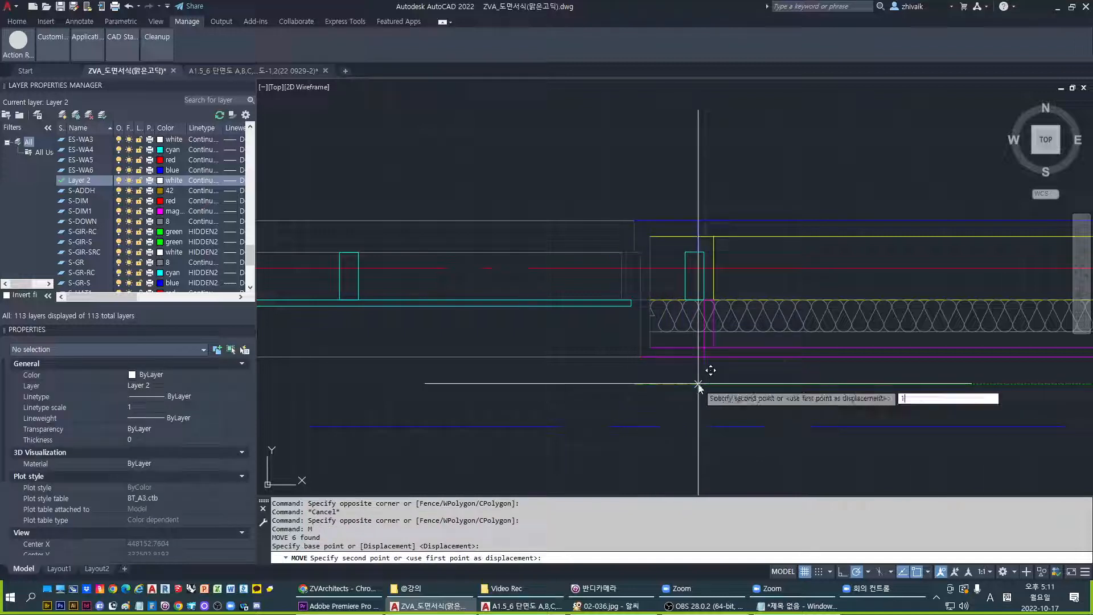
pyautogui.press('Return')
pyautogui.press('Escape')
pyautogui.press('Escape')
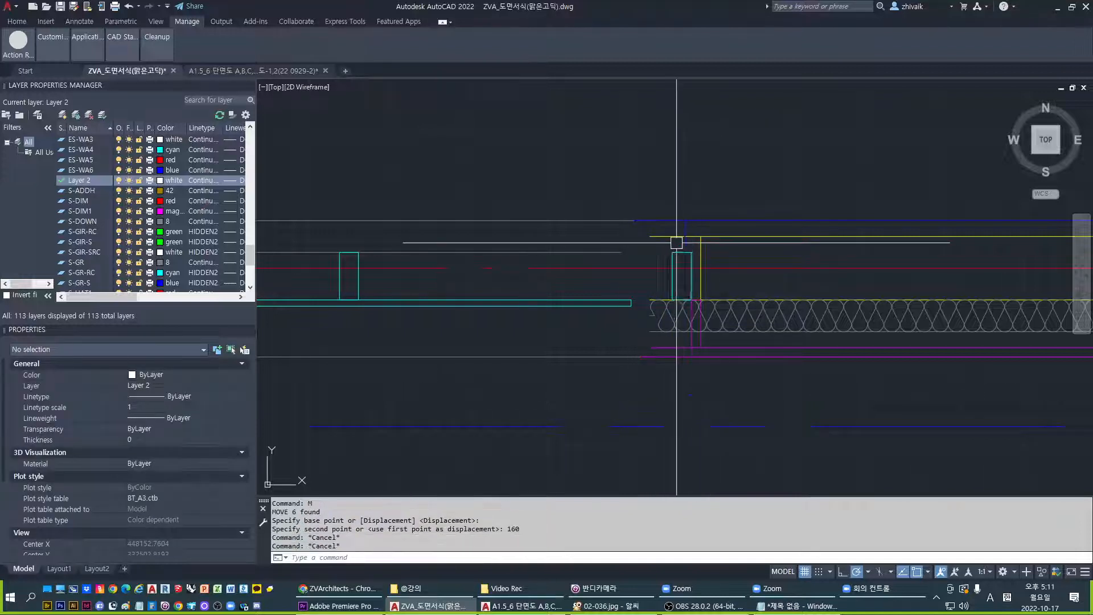
# Step: Trim the insulation hatch and its lower boundary line back to the shifted wall-end line
pyautogui.scroll(2, 608, 316)
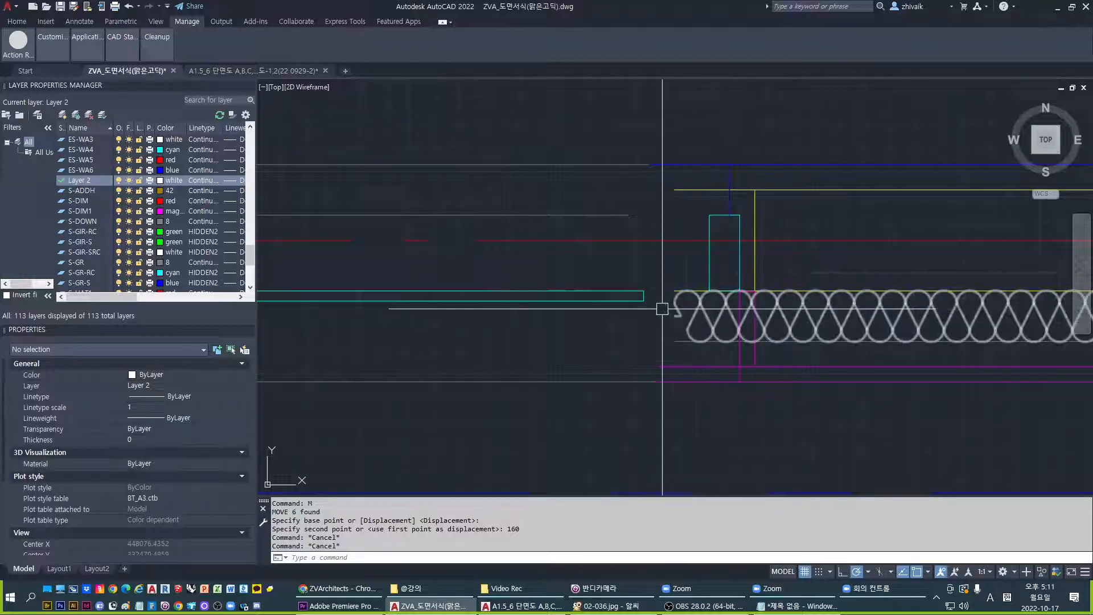
pyautogui.scroll(-3, 707, 305)
pyautogui.scroll(5, 739, 305)
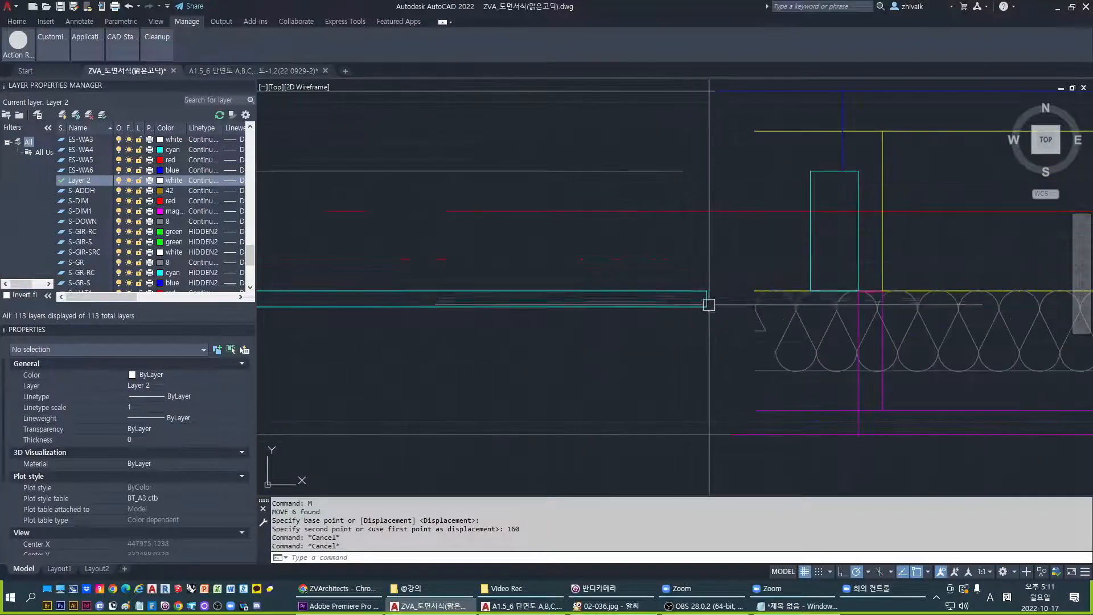
pyautogui.scroll(-4, 708, 306)
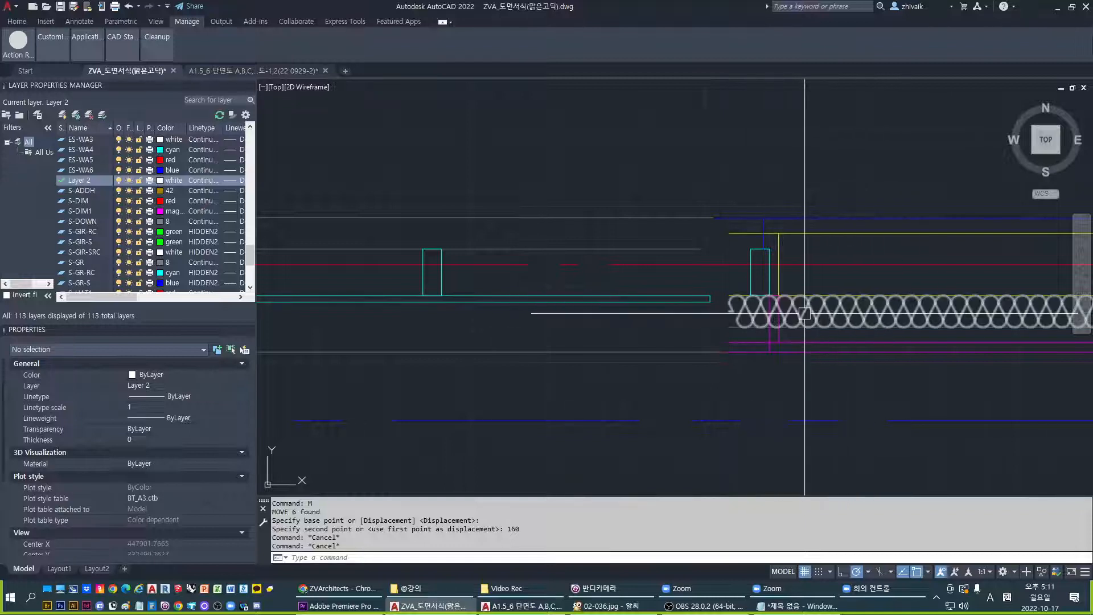
pyautogui.scroll(2, 785, 310)
pyautogui.moveTo(785, 311); pyautogui.dragTo(641, 317, button='middle')
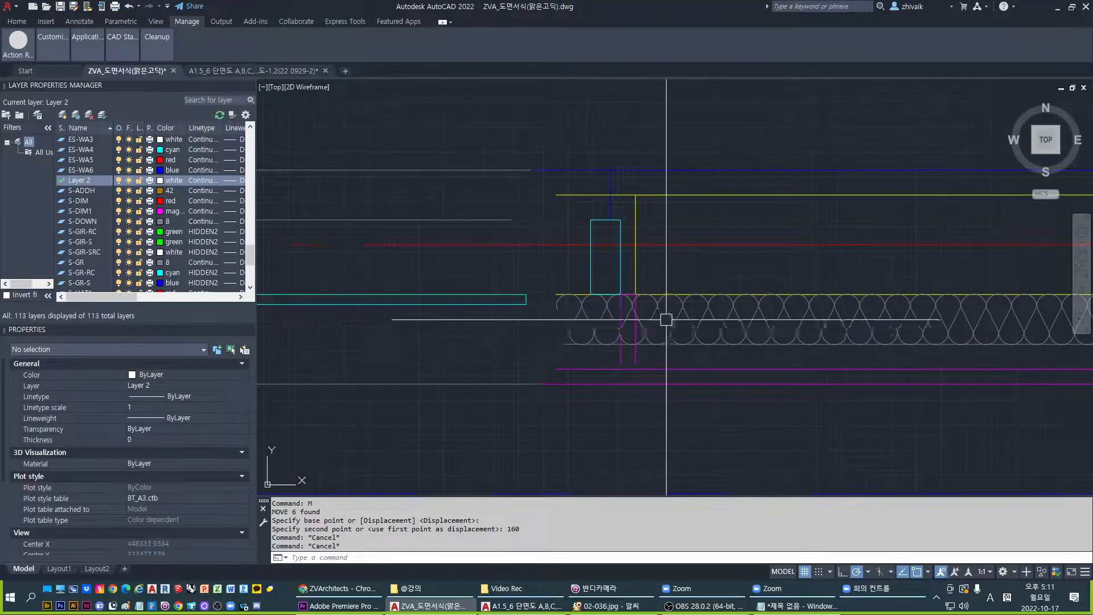
pyautogui.write('tr')
pyautogui.press('Return')
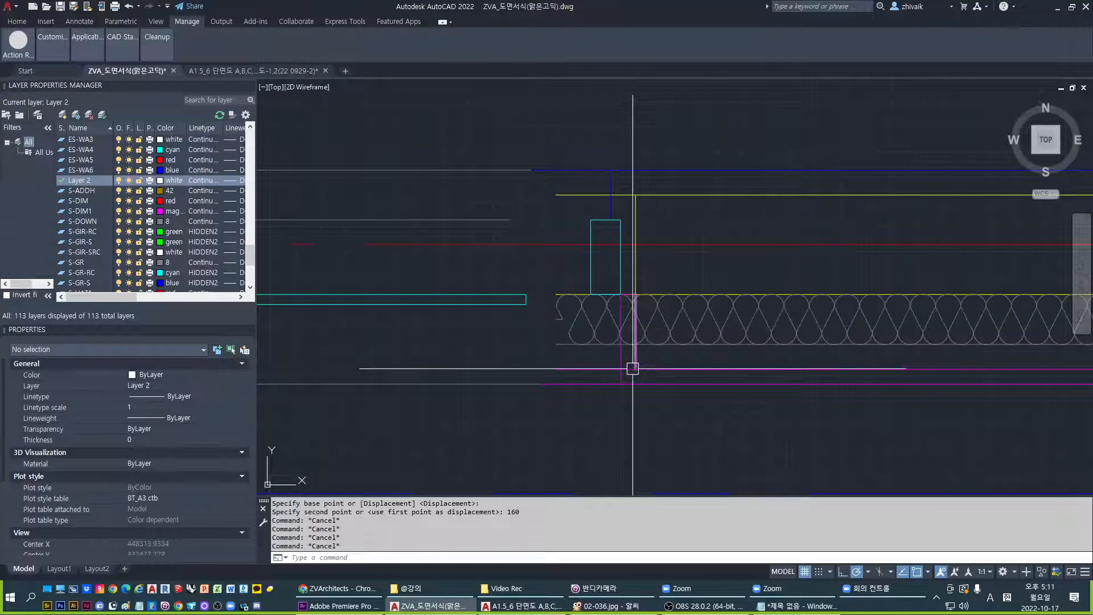
pyautogui.click(634, 358)
pyautogui.press('Return')
pyautogui.click(604, 344)
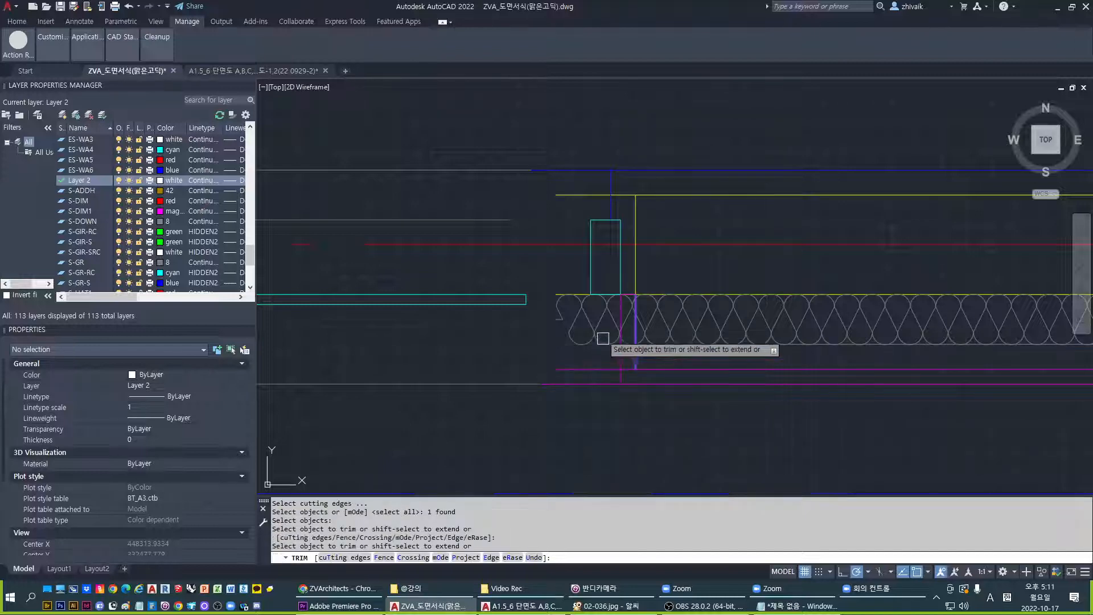
pyautogui.click(601, 337)
pyautogui.press('Return')
# Step: Trim the two horizontal magenta finish lines back to the shifted vertical finish lines at the right jamb
pyautogui.write('tr')
pyautogui.press('Return')
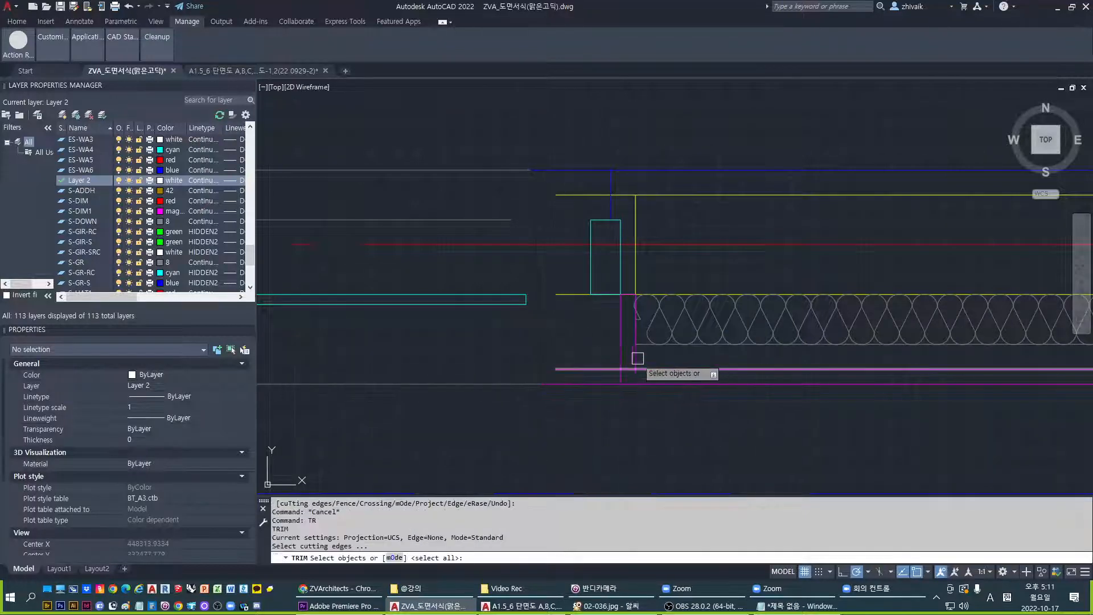
pyautogui.click(635, 367)
pyautogui.press('Return')
pyautogui.scroll(4, 630, 370)
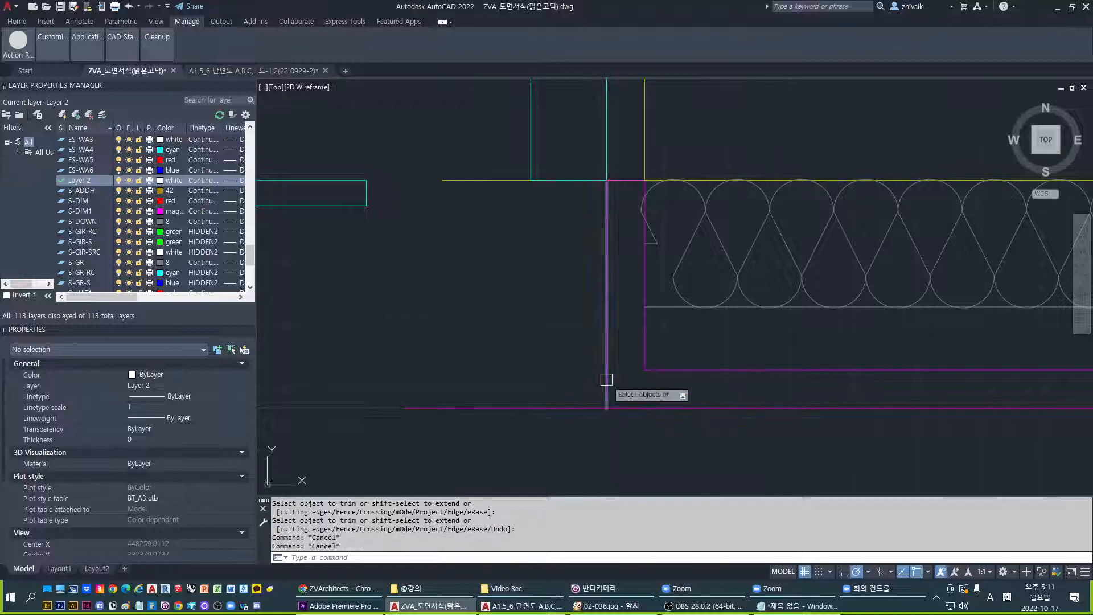
pyautogui.click(576, 408)
pyautogui.press('Escape')
pyautogui.press('Escape')
pyautogui.scroll(-3, 737, 339)
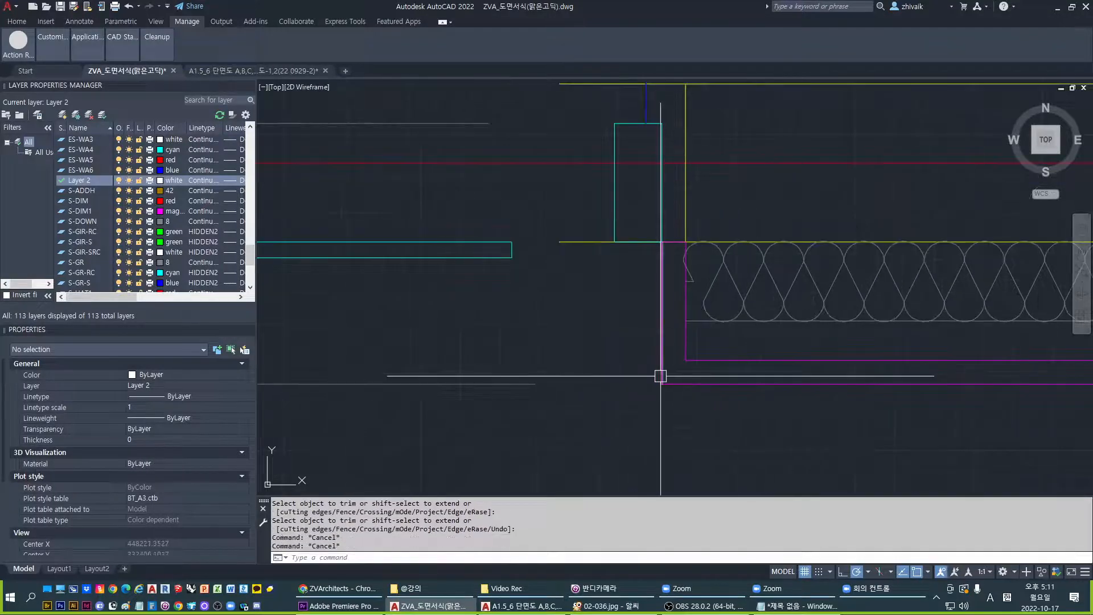
# Step: Extend the gray outer sill line to the shifted vertical magenta line at the right jamb
pyautogui.write('ex')
pyautogui.press('Return')
pyautogui.click(661, 372)
pyautogui.press('Return')
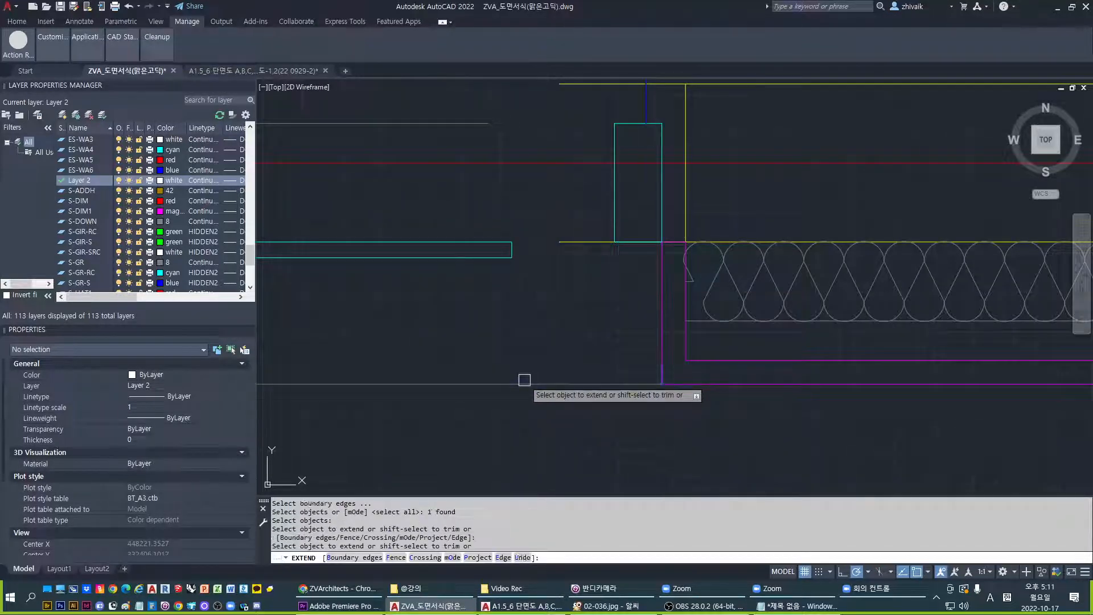
pyautogui.press('Return')
pyautogui.moveTo(596, 305); pyautogui.dragTo(623, 363, button='middle')
pyautogui.press('Escape')
pyautogui.press('Escape')
pyautogui.click(610, 306)
pyautogui.press('Escape')
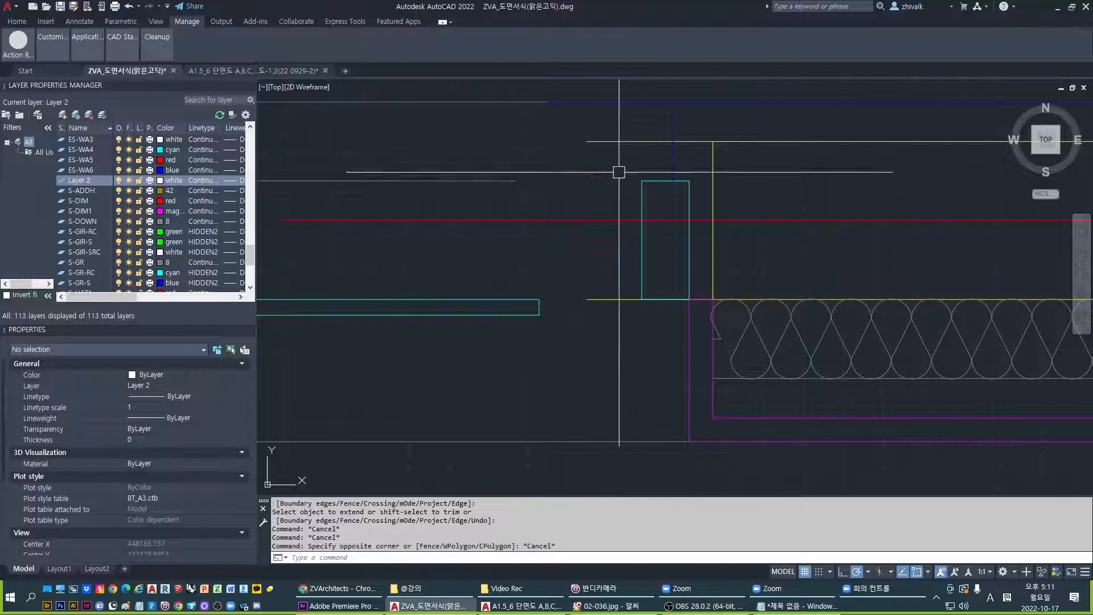
# Step: Try to extend the cyan sill polyline to the shifted vertical magenta line at the window's right jamb
pyautogui.moveTo(644, 149); pyautogui.dragTo(665, 197, button='middle')
pyautogui.moveTo(591, 229); pyautogui.dragTo(735, 151, button='middle')
pyautogui.press('Escape')
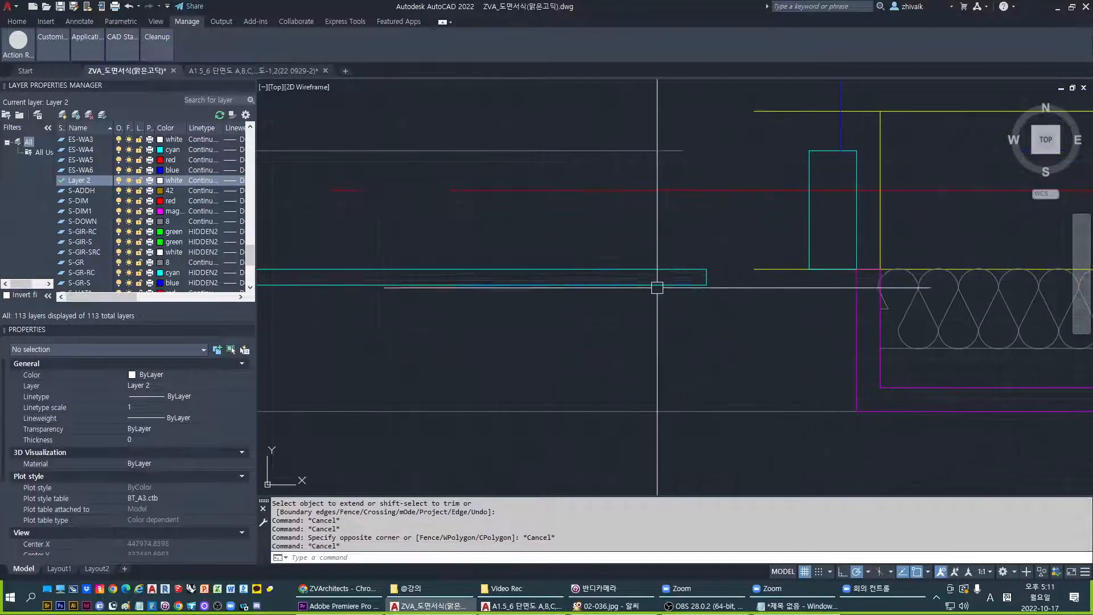
pyautogui.click(656, 285)
pyautogui.scroll(-5, 846, 312)
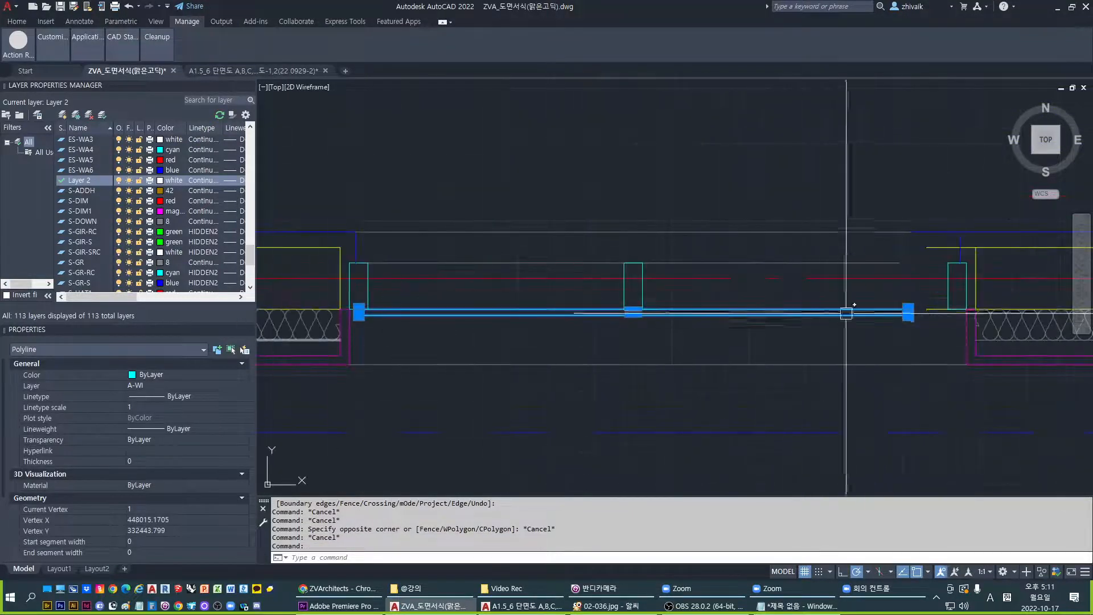
pyautogui.scroll(5, 932, 323)
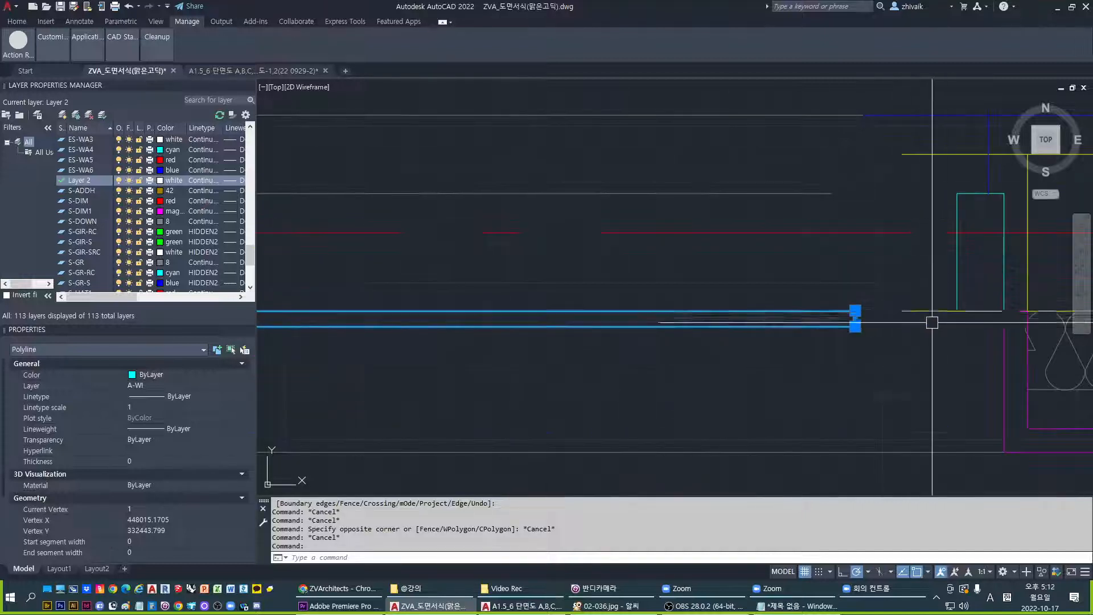
pyautogui.press('Escape')
pyautogui.press('Escape')
pyautogui.press('Escape')
pyautogui.scroll(2, 654, 324)
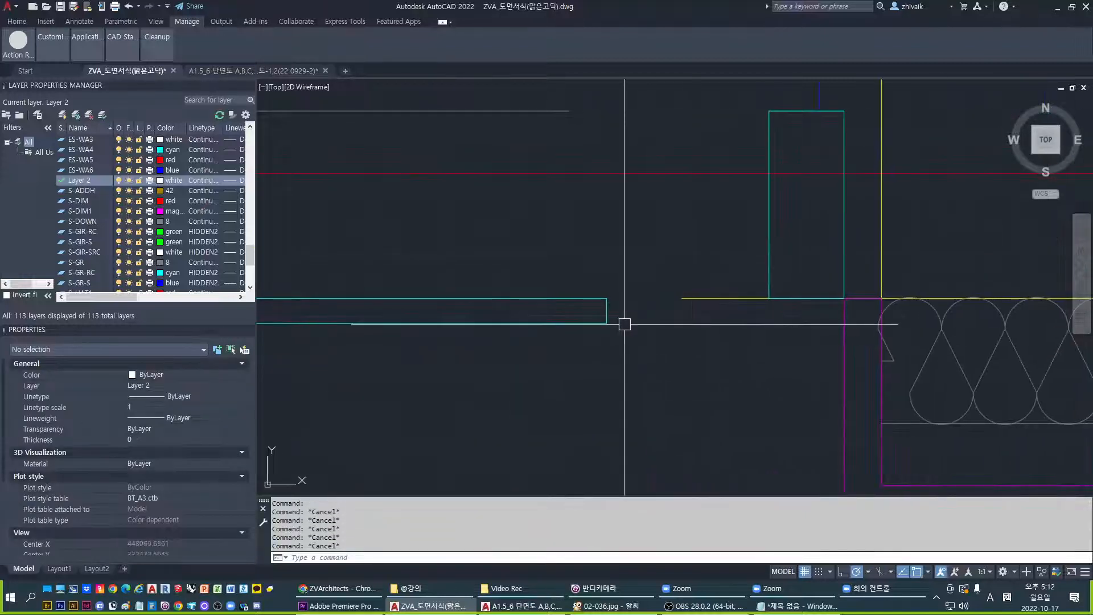
pyautogui.press('Return')
pyautogui.click(844, 359)
pyautogui.press('Return')
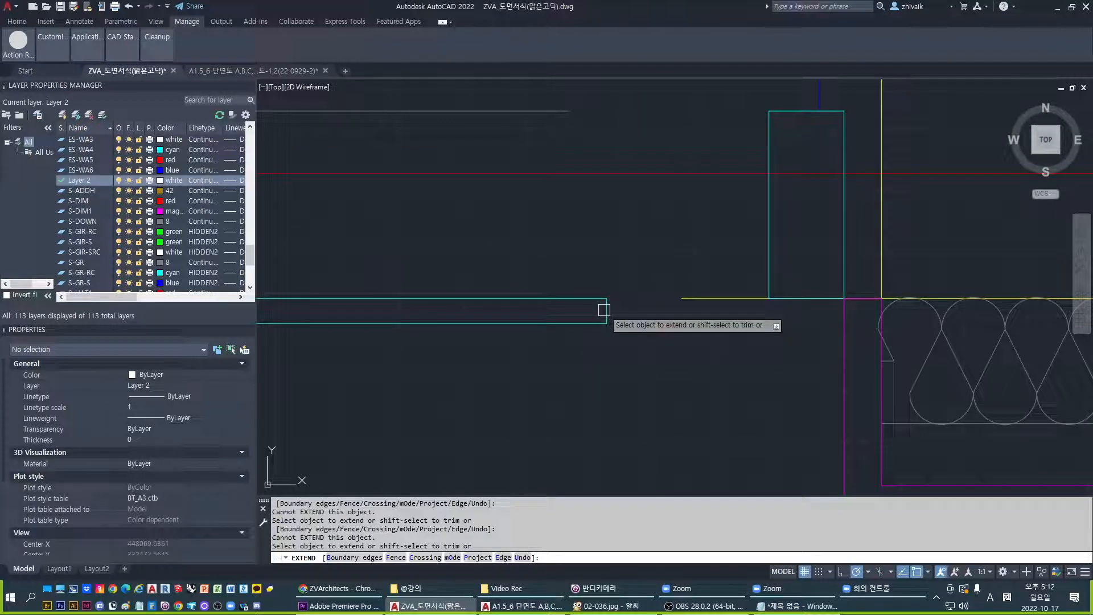
pyautogui.press('Escape')
pyautogui.scroll(3, 606, 311)
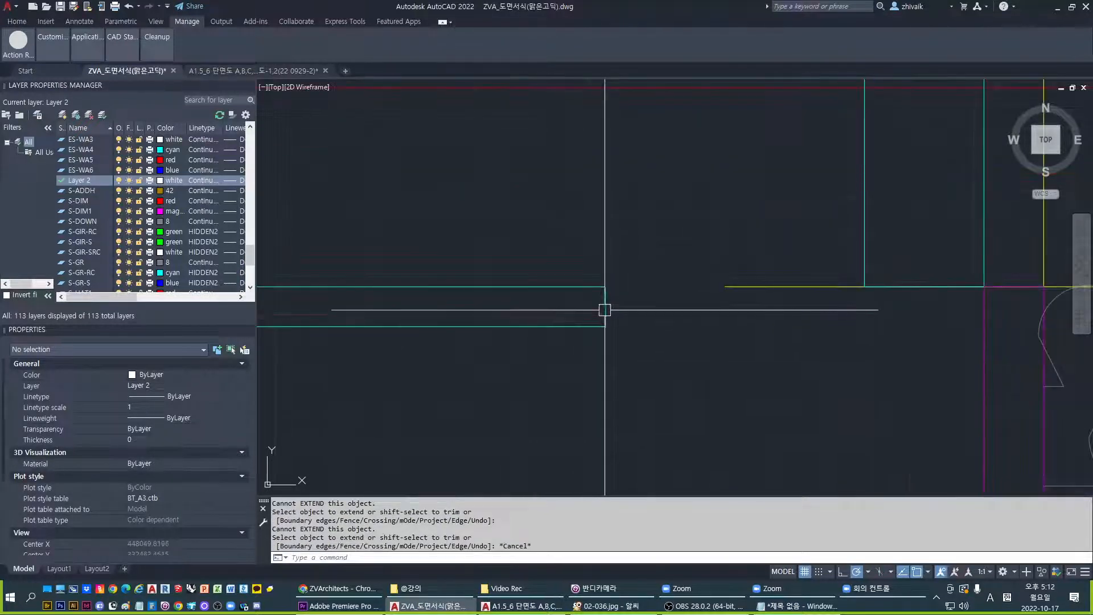
pyautogui.press('Escape')
# Step: Stretch the right end edge of the cyan sill polyline horizontally to the vertical magenta line at the right jamb
pyautogui.click(606, 306)
pyautogui.moveTo(644, 329); pyautogui.dragTo(788, 325, button='middle')
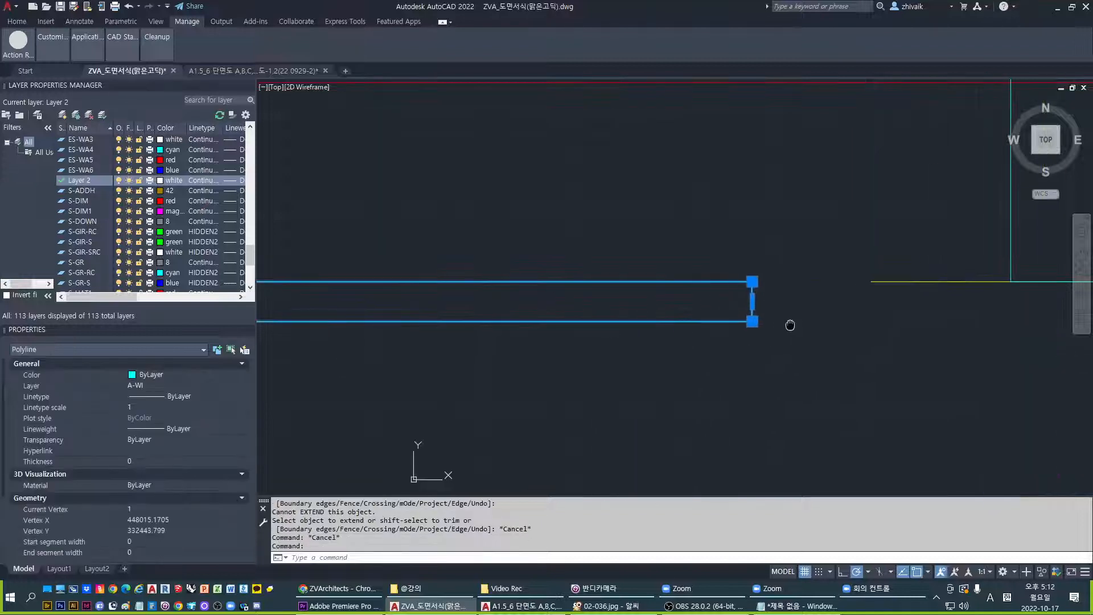
pyautogui.scroll(-2, 681, 297)
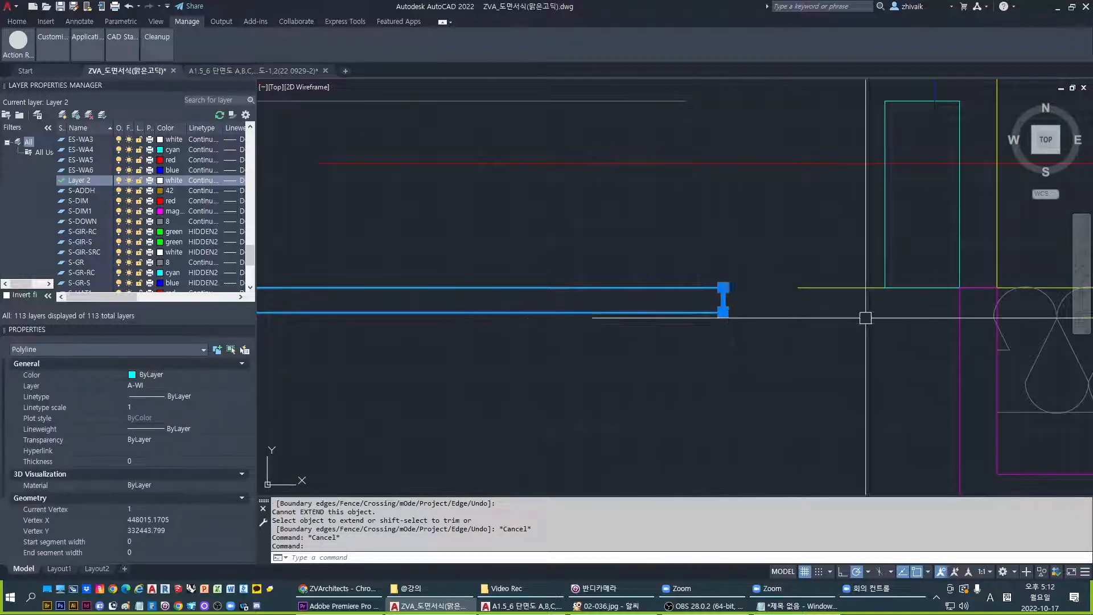
pyautogui.moveTo(802, 342); pyautogui.dragTo(702, 338, button='middle')
pyautogui.moveTo(806, 350); pyautogui.dragTo(763, 349, button='middle')
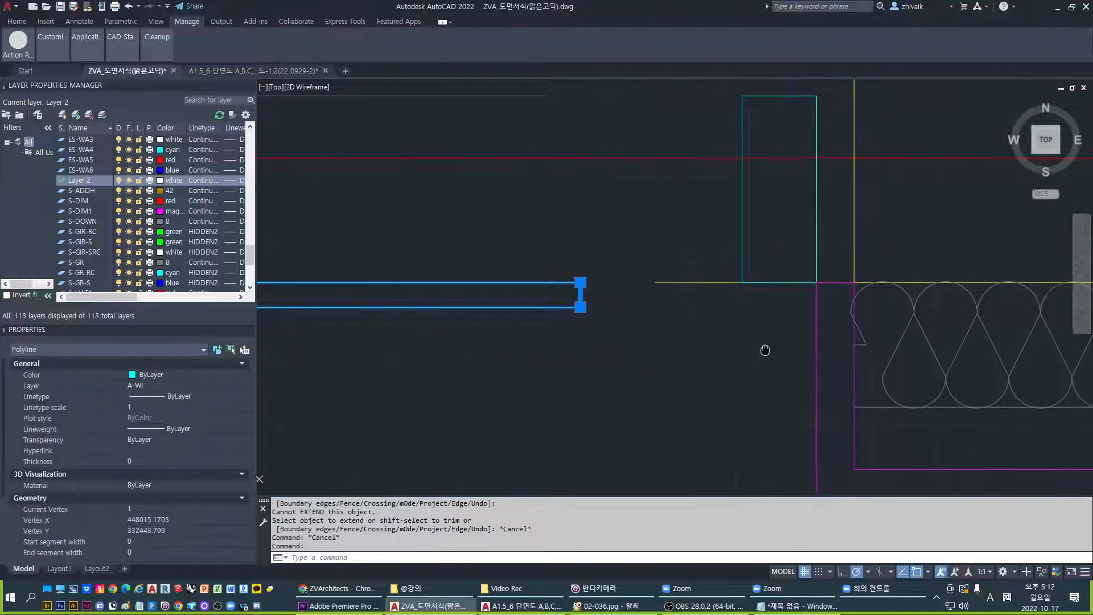
pyautogui.scroll(4, 577, 296)
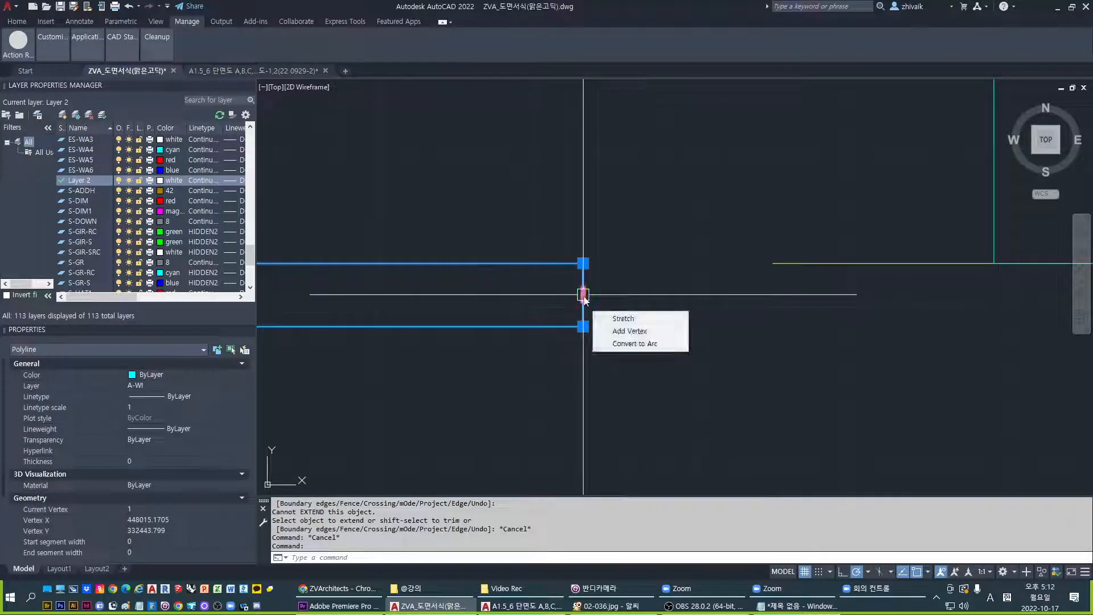
pyautogui.click(583, 294)
pyautogui.scroll(-2, 582, 294)
pyautogui.moveTo(835, 295); pyautogui.dragTo(617, 304, button='middle')
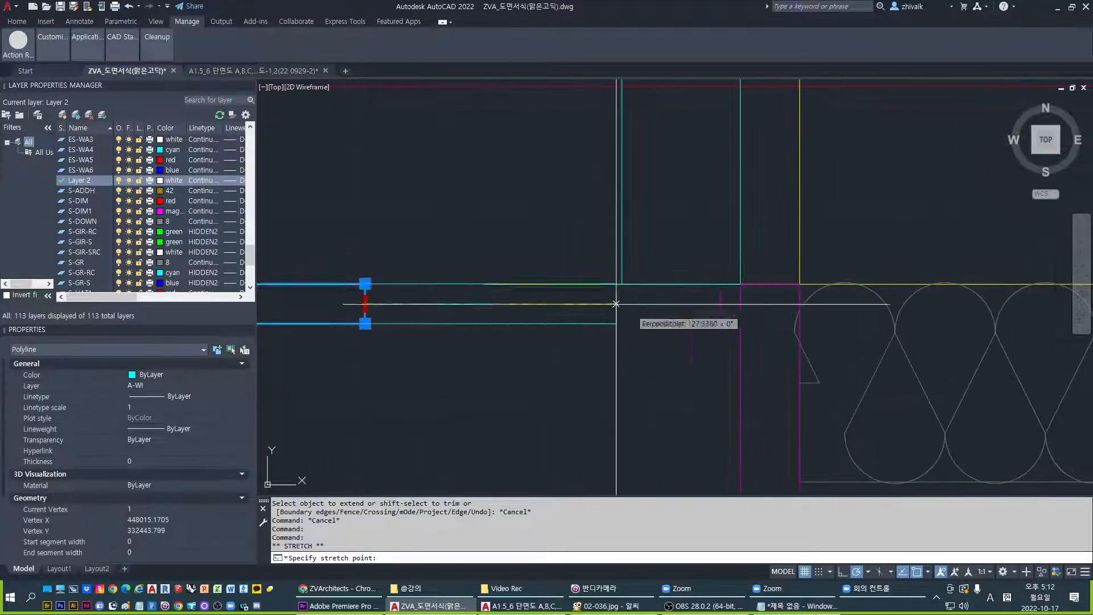
pyautogui.click(740, 303)
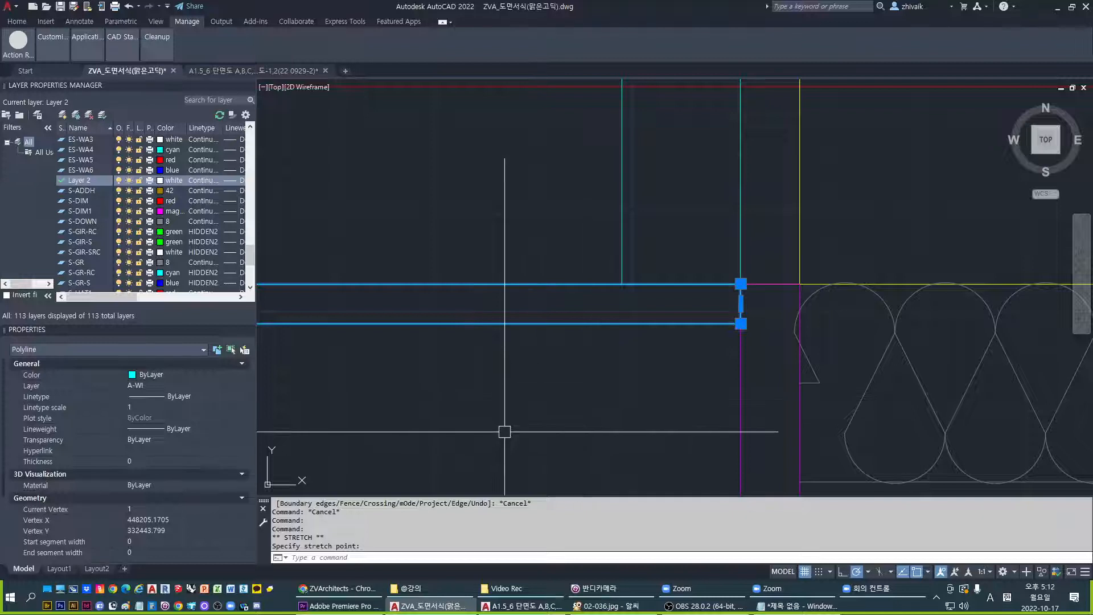
pyautogui.scroll(-5, 685, 360)
pyautogui.press('Escape')
pyautogui.scroll(2, 694, 365)
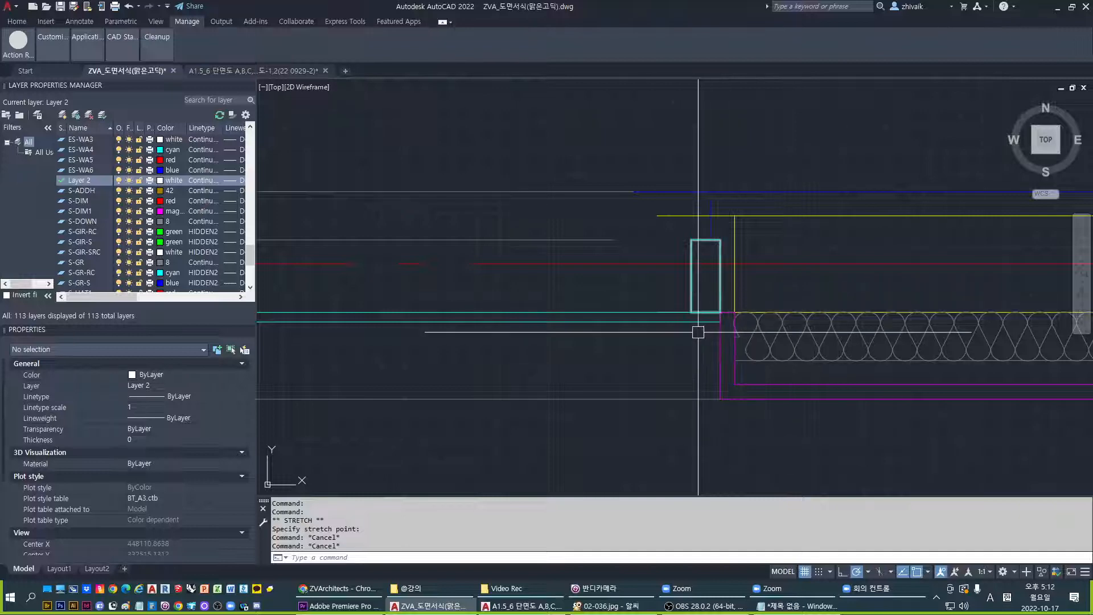
# Step: Undo the sill stretch, the trims and extensions, and the move of the window's right jamb
pyautogui.scroll(4, 706, 319)
pyautogui.write('u')
pyautogui.press('Return')
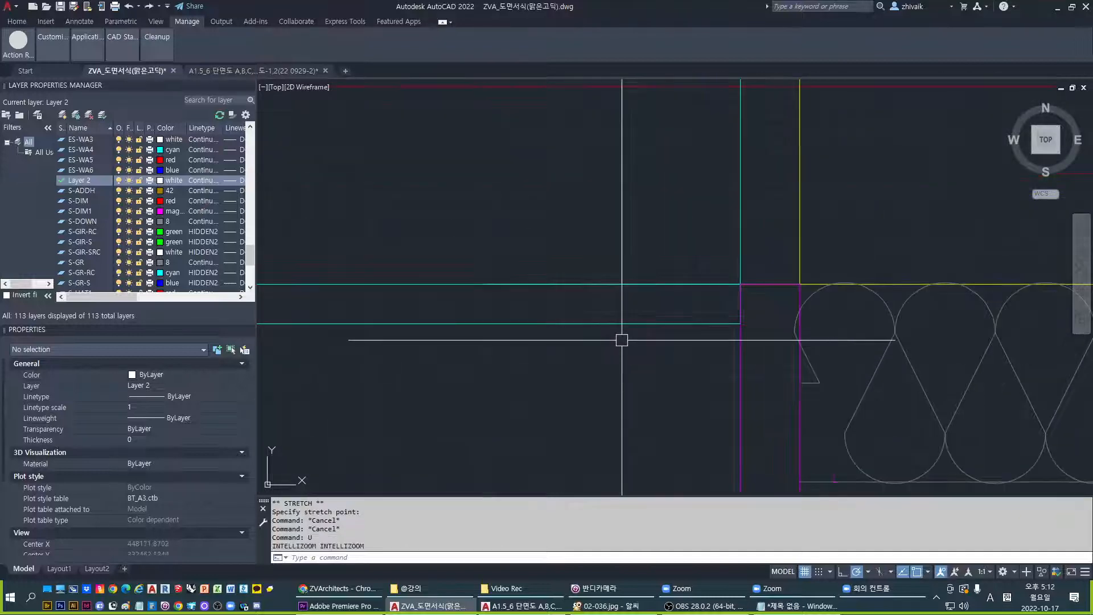
pyautogui.write('u')
pyautogui.press('Return')
pyautogui.write('u')
pyautogui.press('Return')
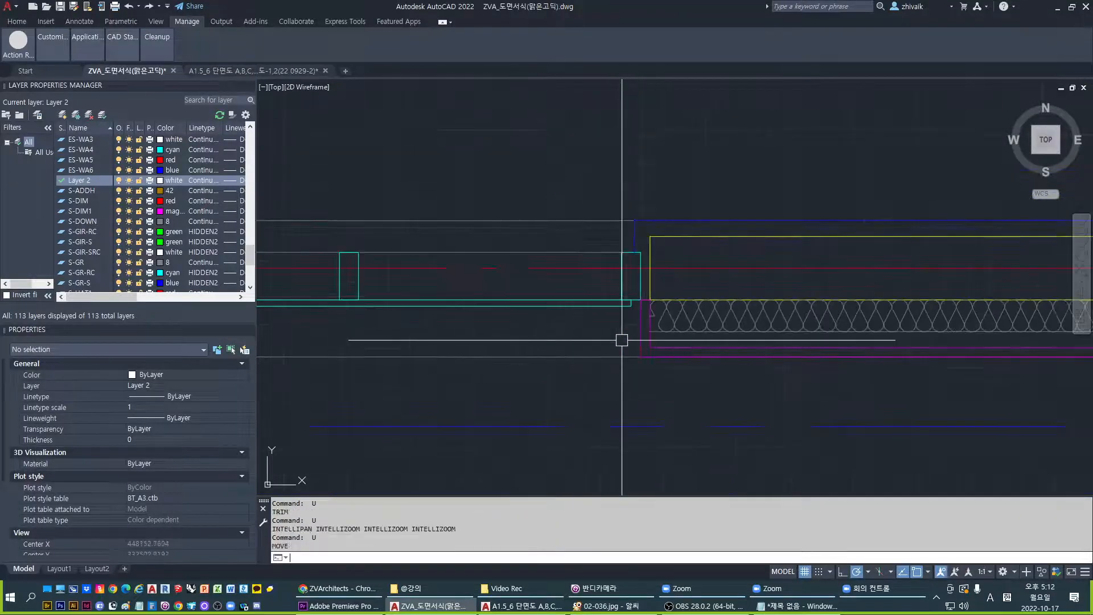
pyautogui.press('Escape')
pyautogui.moveTo(546, 352); pyautogui.dragTo(676, 361, button='middle')
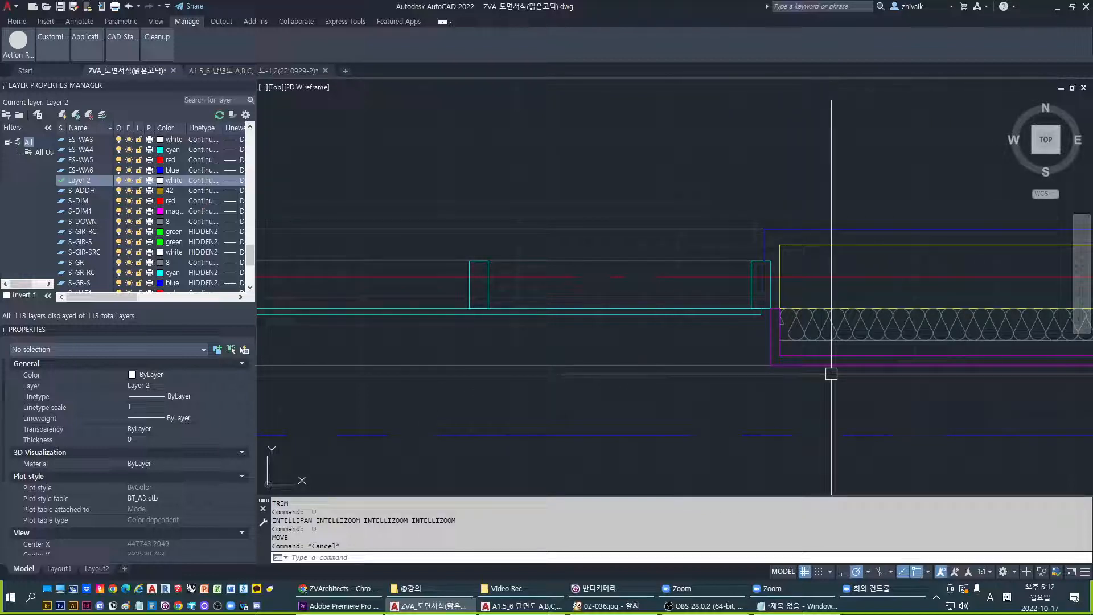
pyautogui.moveTo(735, 376)
pyautogui.mouseDown(button='middle')
pyautogui.moveTo(766, 357)
pyautogui.moveTo(760, 320)
pyautogui.moveTo(717, 336)
pyautogui.mouseUp(button='middle')
pyautogui.press('Escape')
pyautogui.press('Escape')
pyautogui.press('Escape')
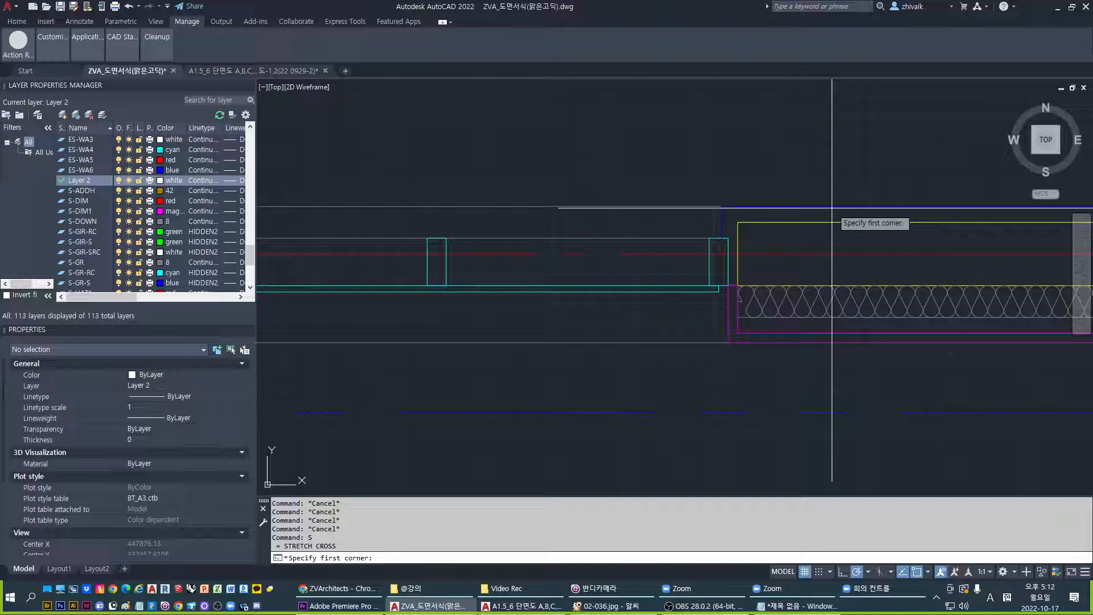
pyautogui.moveTo(840, 196); pyautogui.dragTo(752, 203, button='middle')
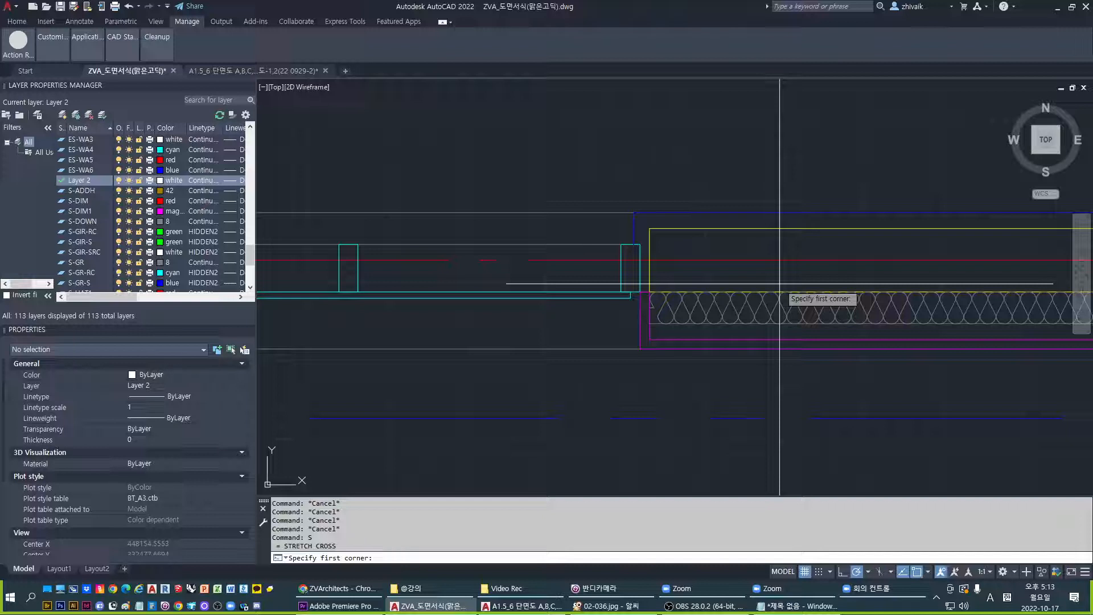
pyautogui.click(559, 166)
pyautogui.click(700, 483)
pyautogui.press('Escape')
pyautogui.press('Escape')
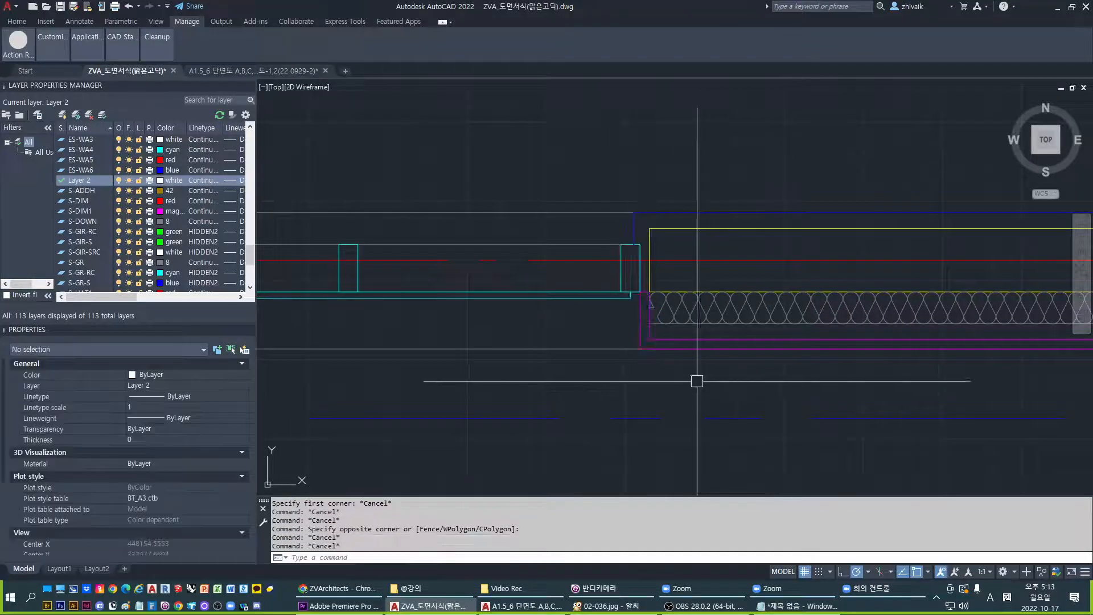
pyautogui.click(705, 354)
pyautogui.press('Escape')
pyautogui.press('Escape')
pyautogui.press('Escape')
# Step: Try to move the right end frame together with the adjoining vertical wall-end lines as a window selection
pyautogui.click(555, 176)
pyautogui.click(684, 384)
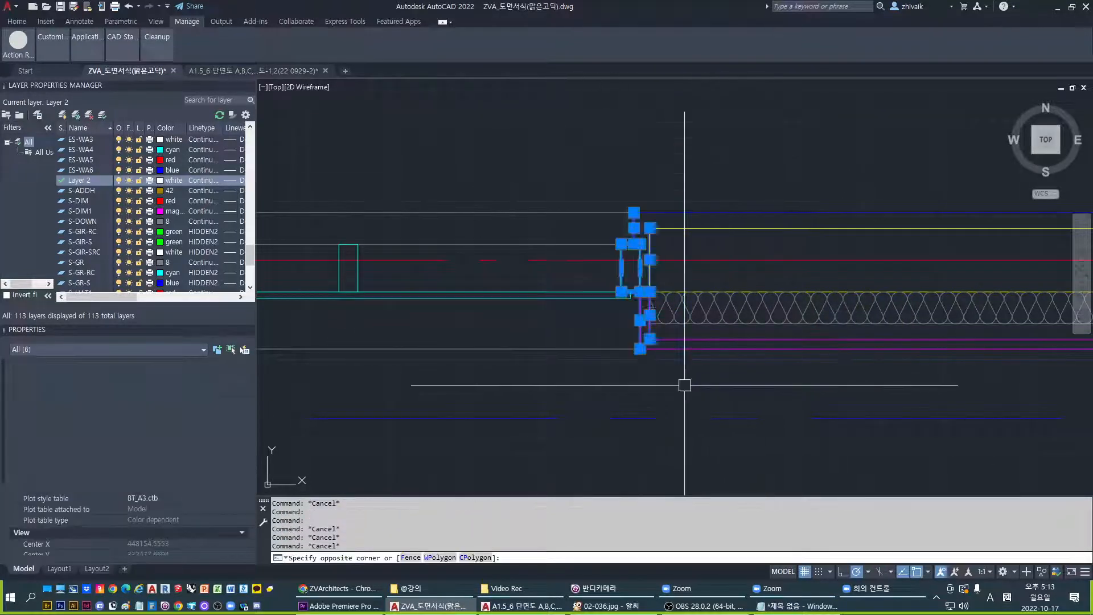
pyautogui.write('m')
pyautogui.press('Return')
pyautogui.click(595, 393)
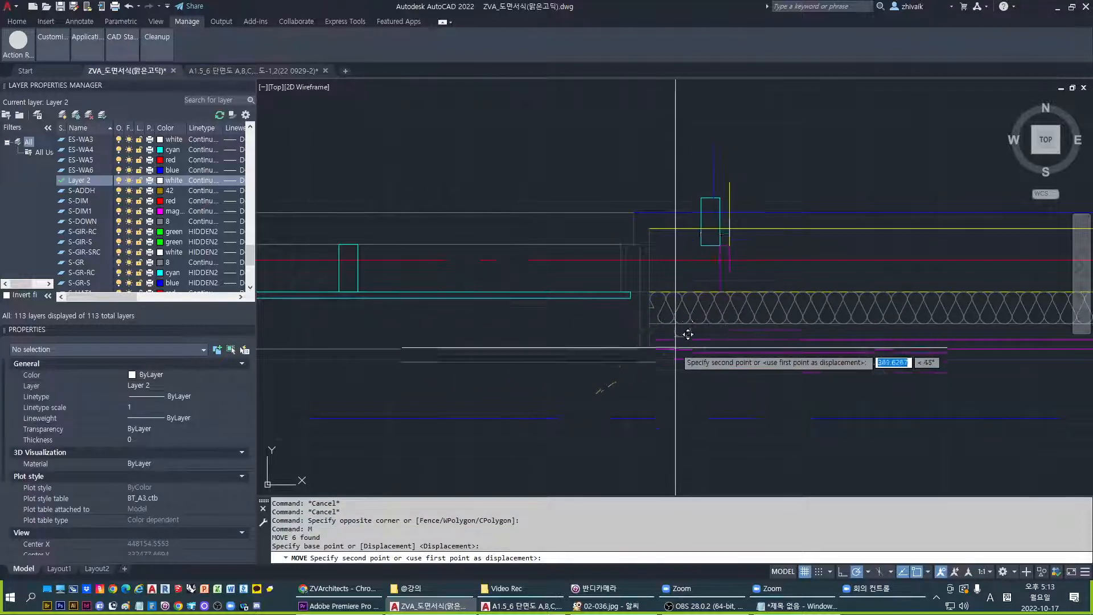
pyautogui.press('Escape')
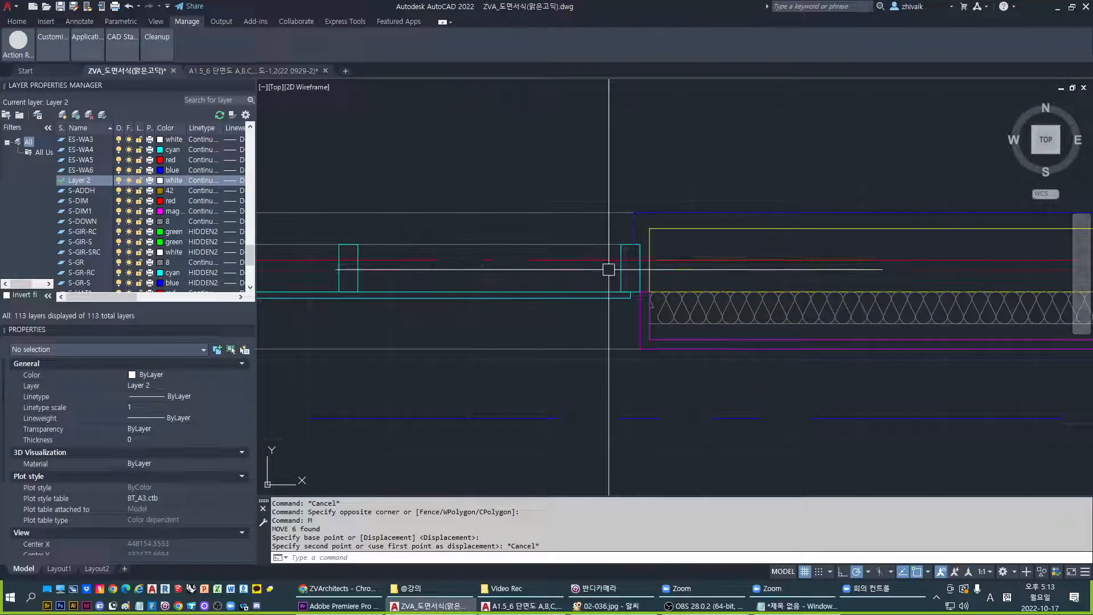
pyautogui.press('Escape')
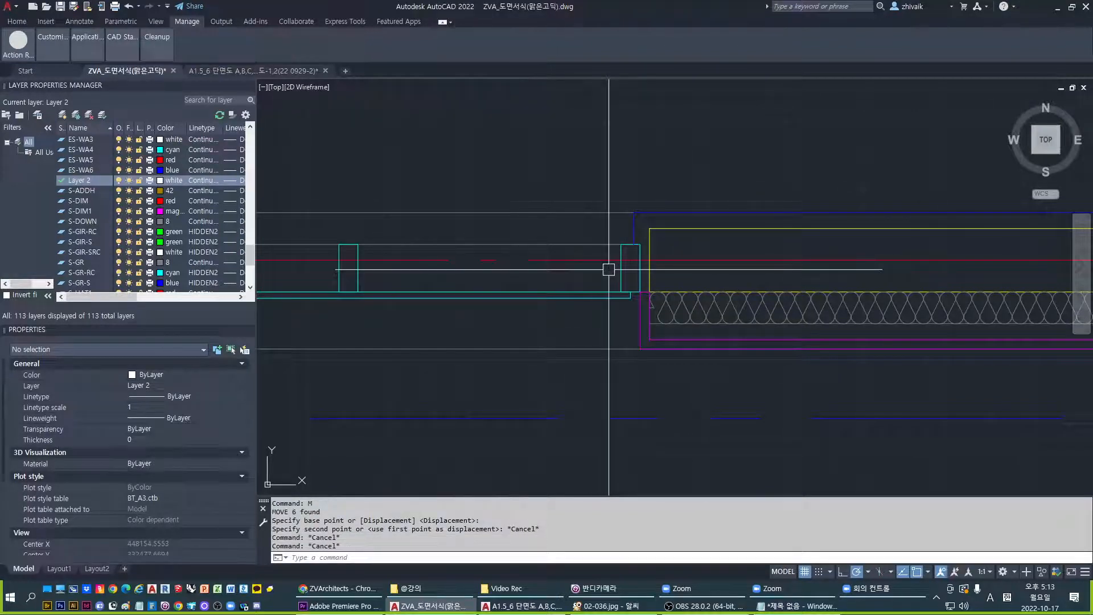
# Step: Stretch the window's right jamb, with all the wall and sill lines crossing it, 160 horizontally to widen the opening
pyautogui.write('s')
pyautogui.press('Return')
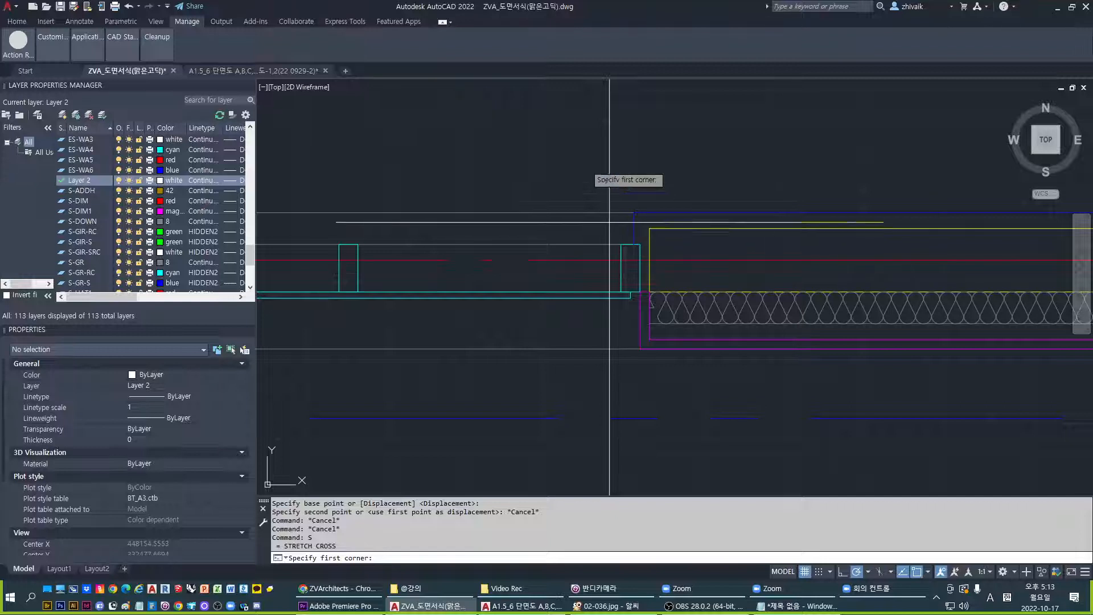
pyautogui.click(573, 157)
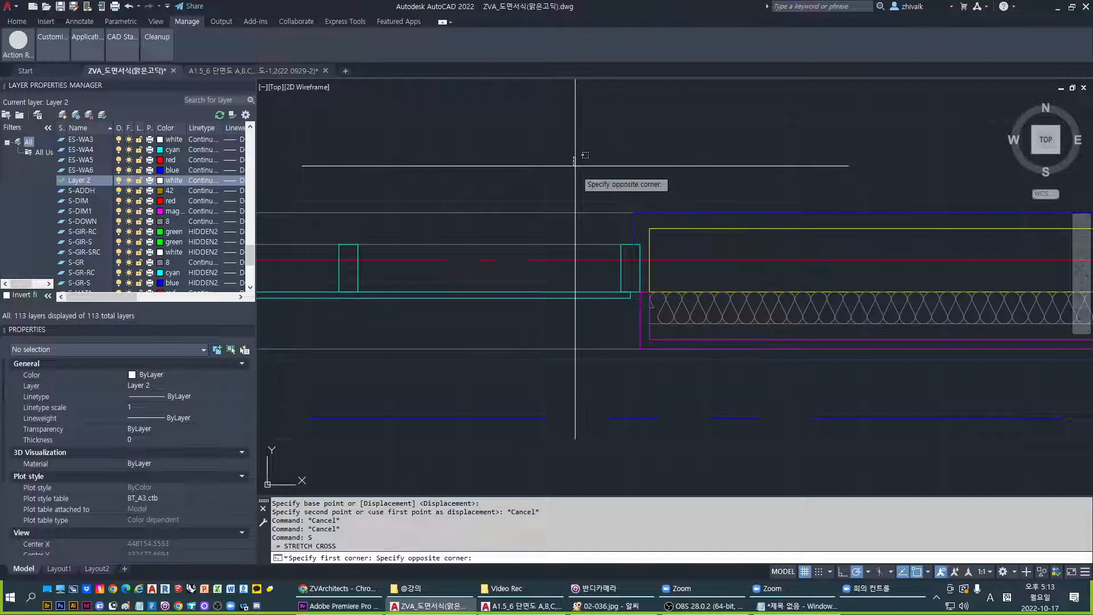
pyautogui.click(697, 386)
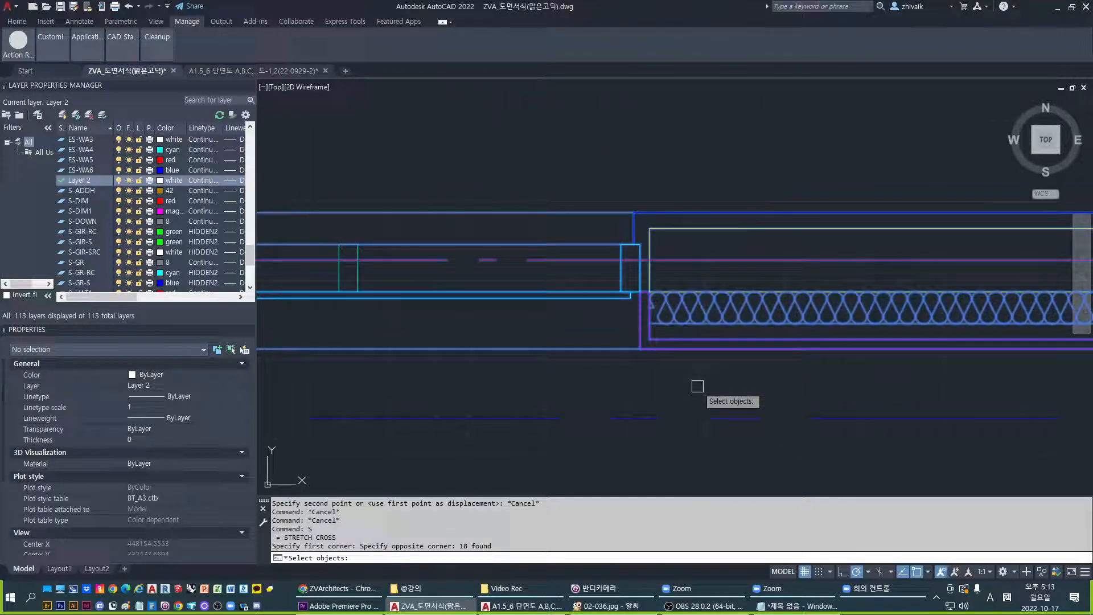
pyautogui.press('Return')
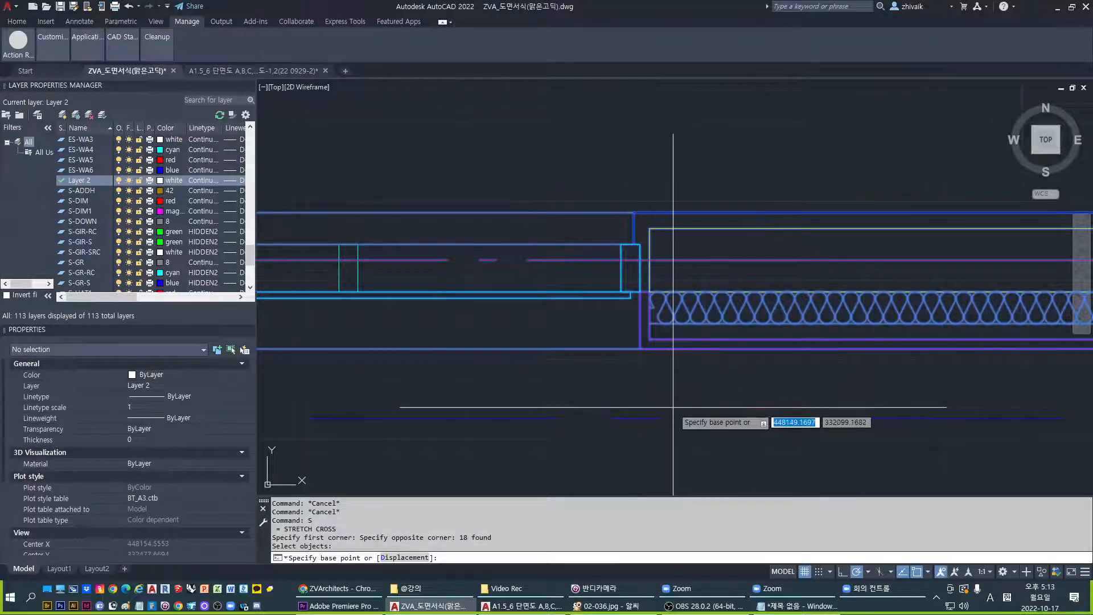
pyautogui.scroll(-3, 662, 393)
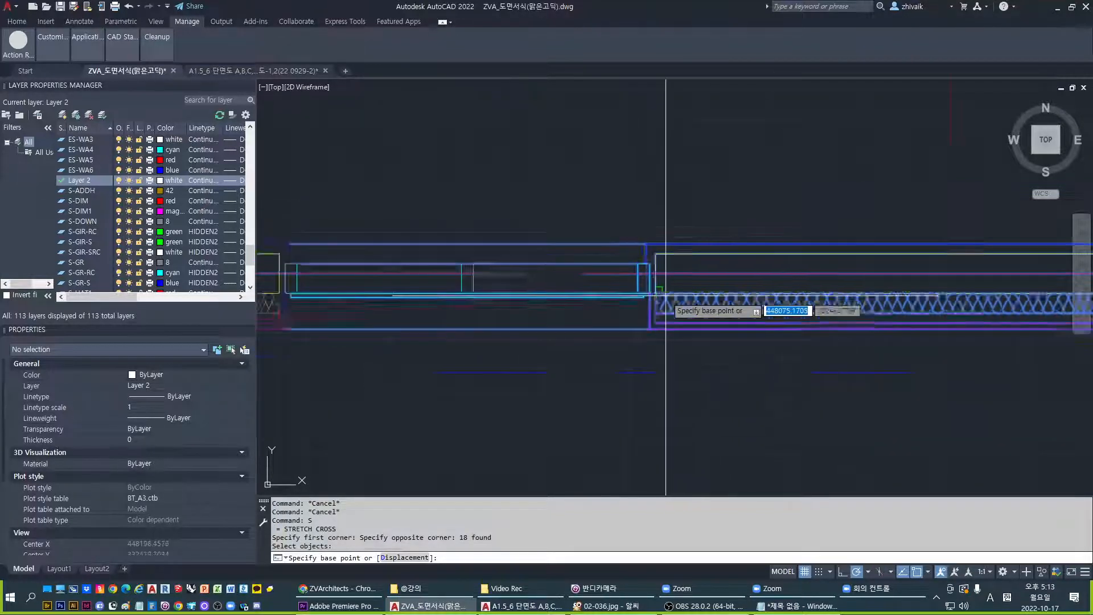
pyautogui.scroll(3, 640, 324)
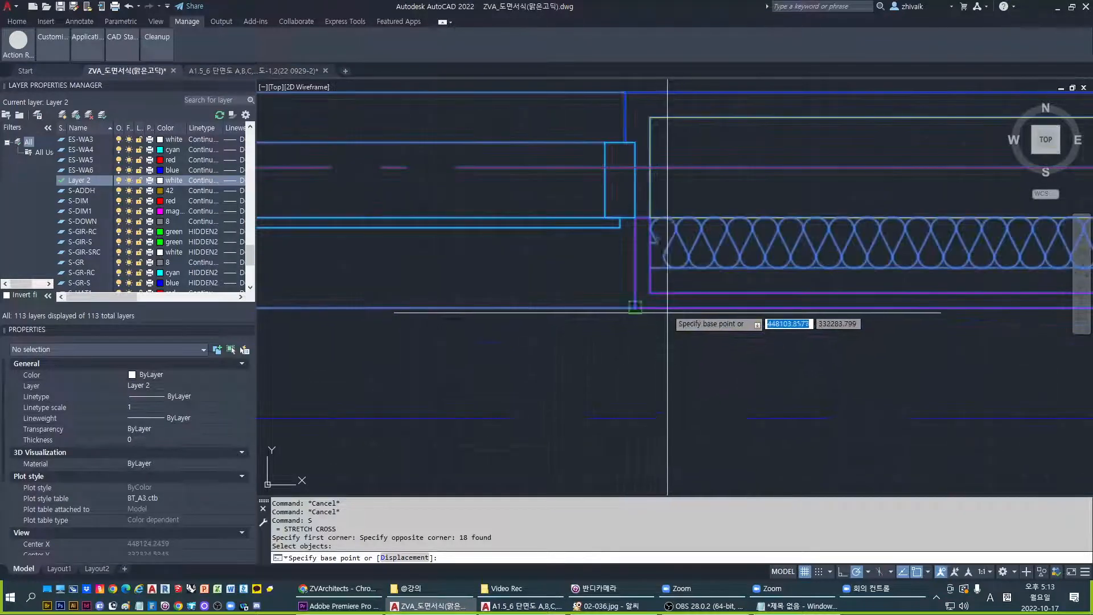
pyautogui.moveTo(639, 337)
pyautogui.mouseDown(button='middle')
pyautogui.moveTo(642, 293)
pyautogui.moveTo(620, 357)
pyautogui.mouseUp(button='middle')
pyautogui.scroll(3, 622, 290)
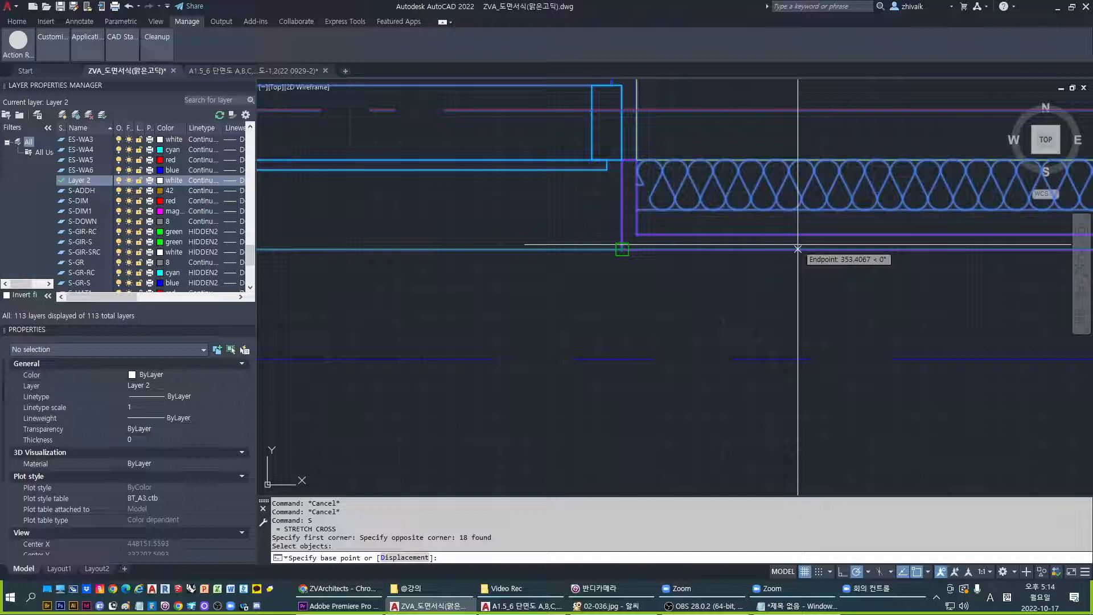
pyautogui.scroll(-1, 764, 265)
pyautogui.scroll(1, 763, 349)
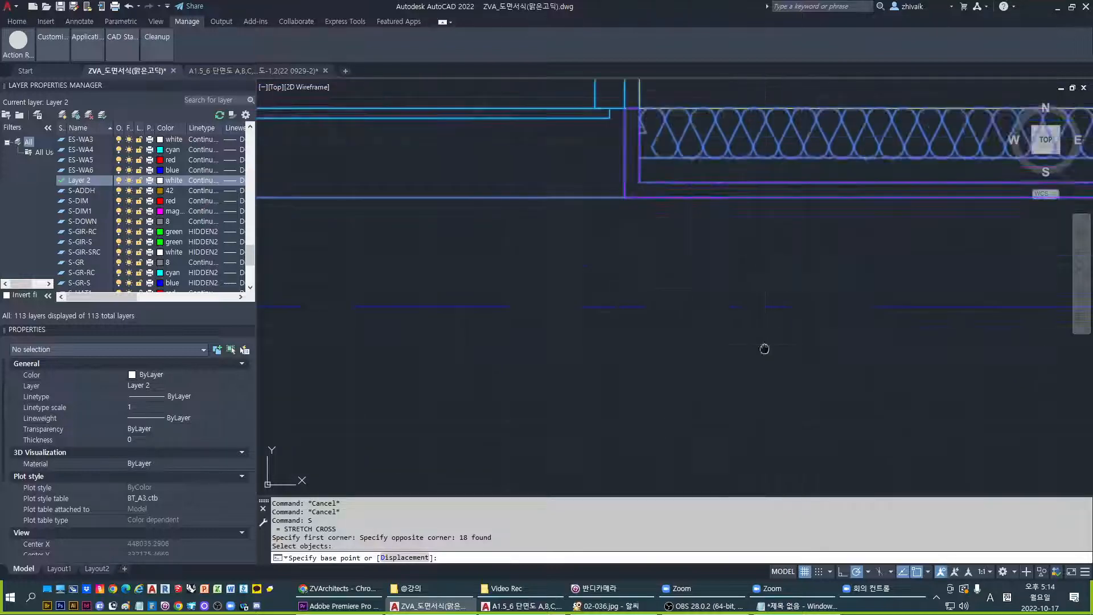
pyautogui.scroll(-1, 722, 350)
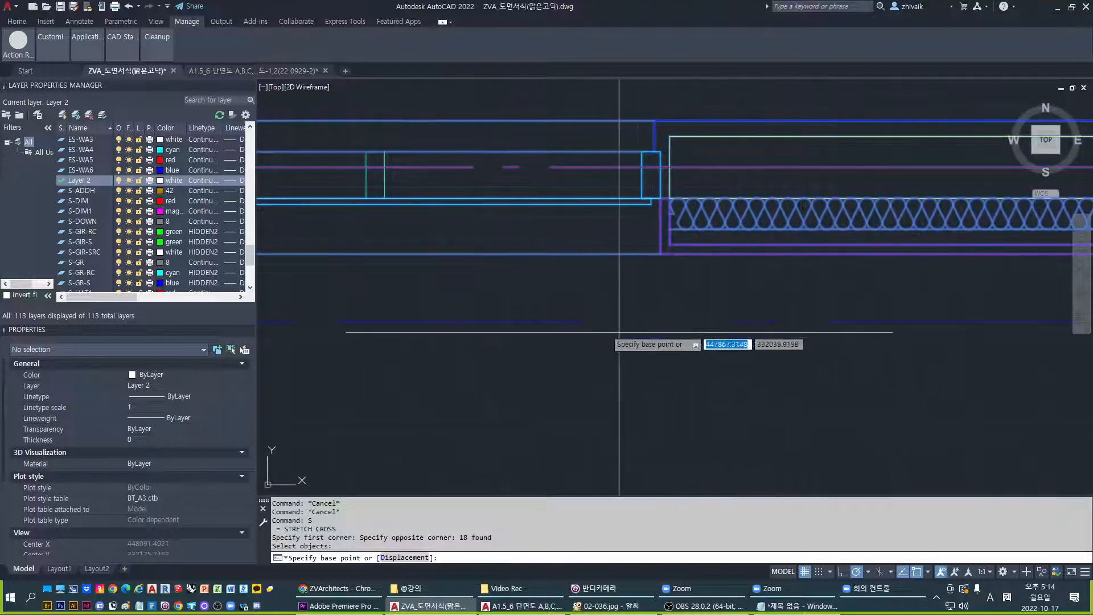
pyautogui.click(657, 380)
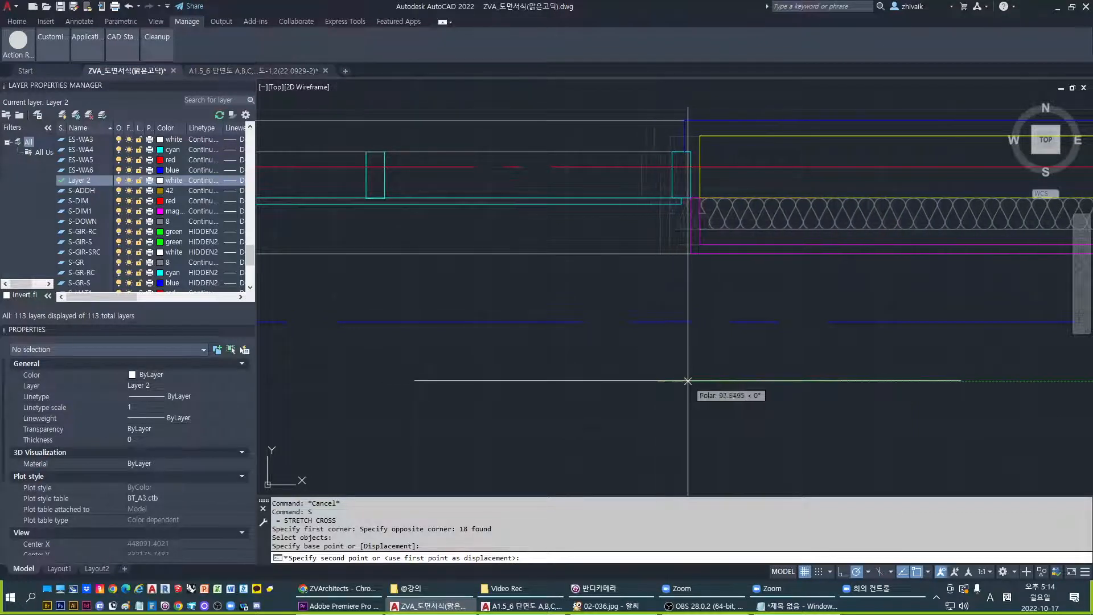
pyautogui.scroll(-2, 580, 382)
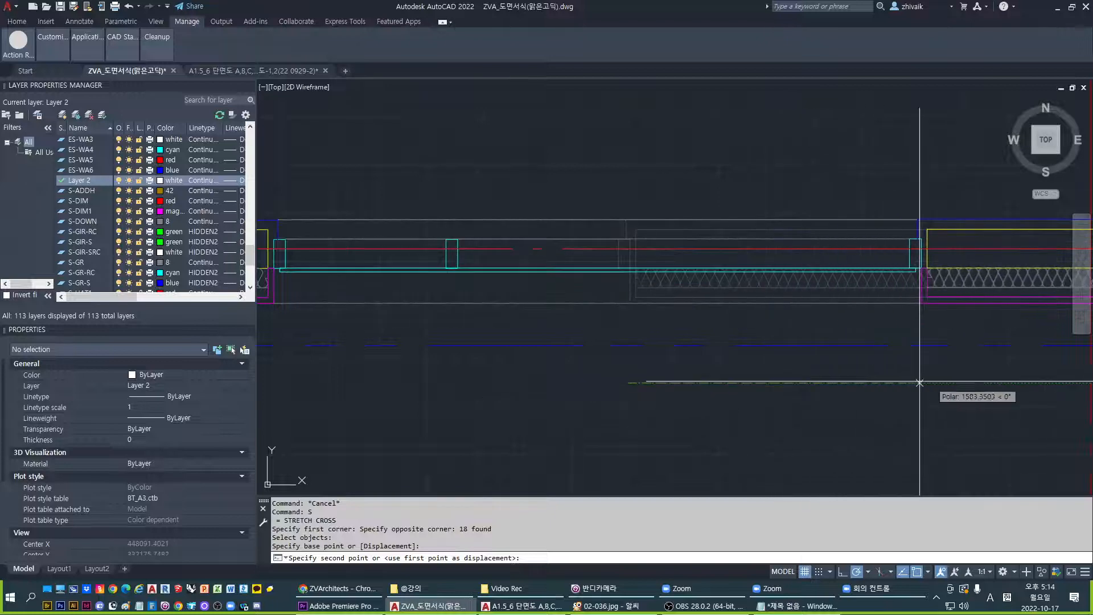
pyautogui.scroll(-2, 466, 391)
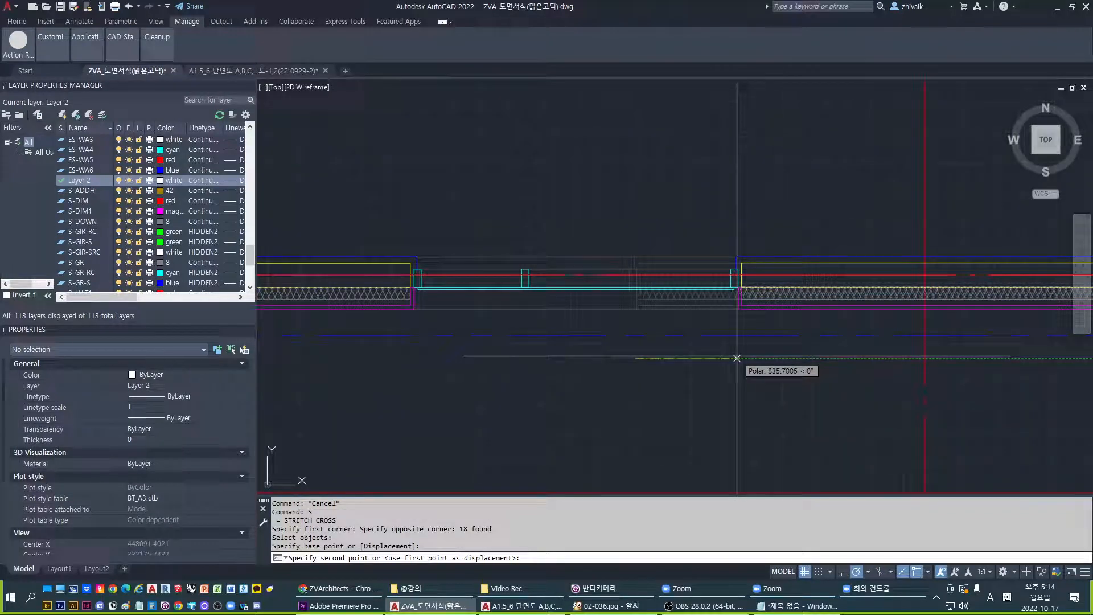
pyautogui.write('160')
pyautogui.press('Return')
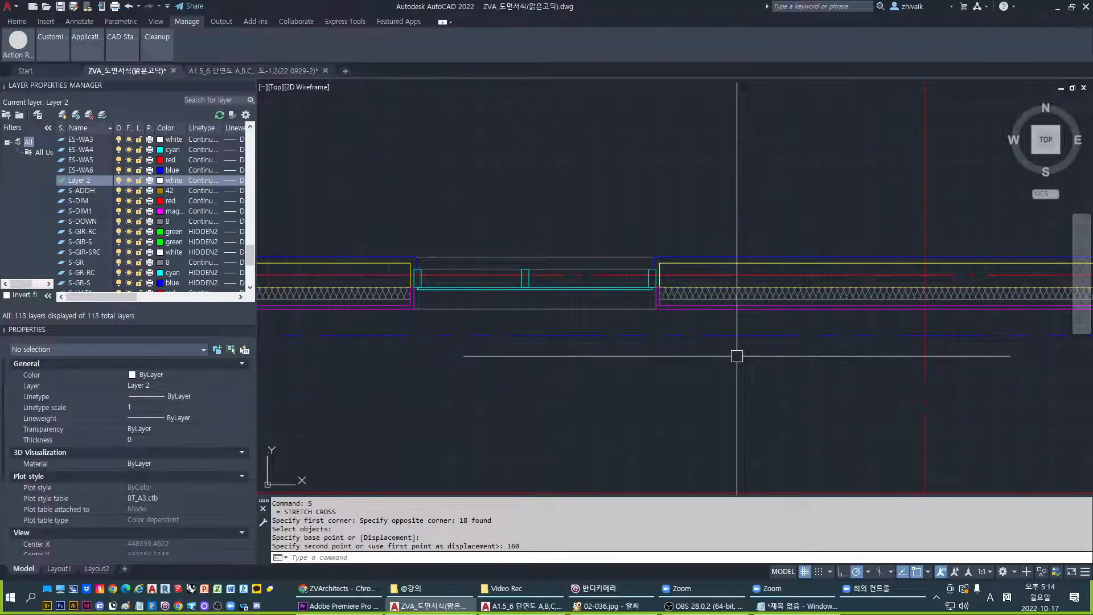
pyautogui.press('Escape')
# Step: Measure the window's overall width between the outer edges of its two end frames
pyautogui.scroll(3, 548, 275)
pyautogui.write('d')
pyautogui.press('Return')
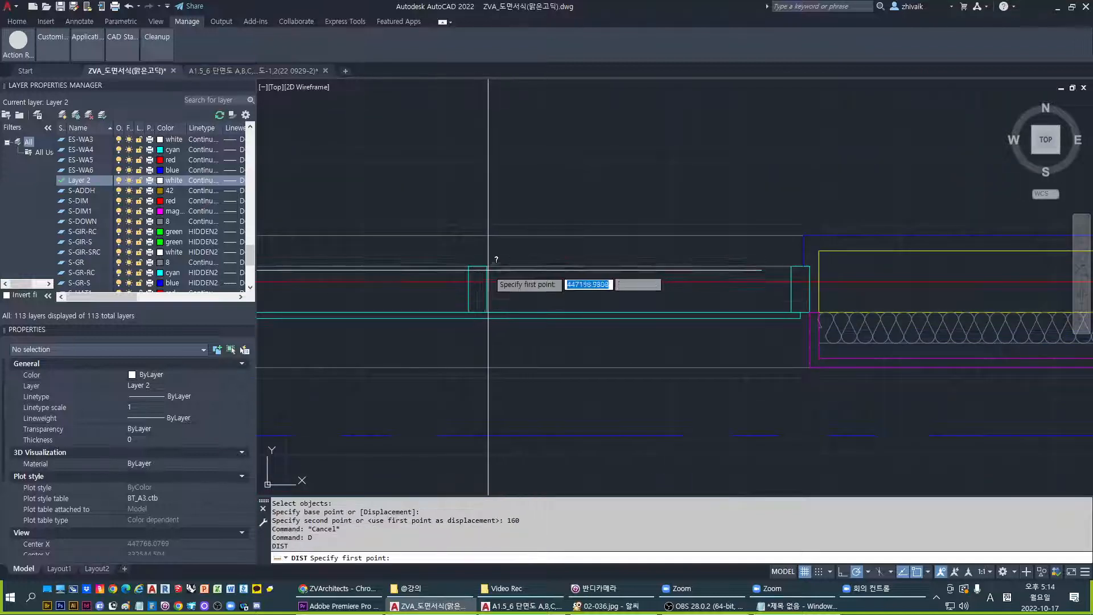
pyautogui.moveTo(471, 290)
pyautogui.mouseDown(button='middle')
pyautogui.moveTo(821, 269)
pyautogui.moveTo(472, 276)
pyautogui.mouseUp(button='middle')
pyautogui.click(544, 267)
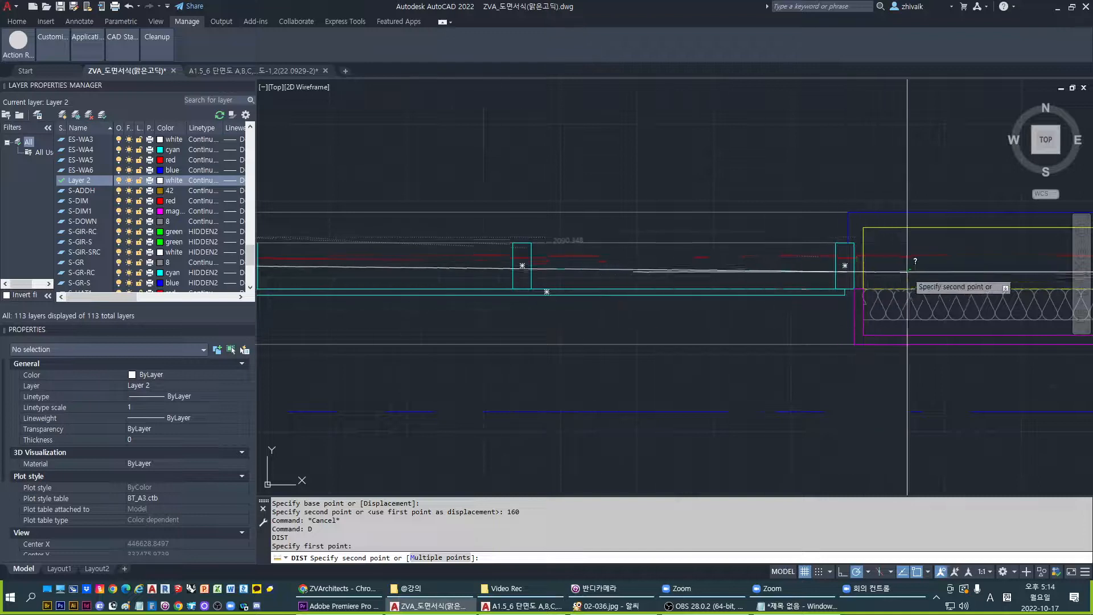
pyautogui.click(854, 265)
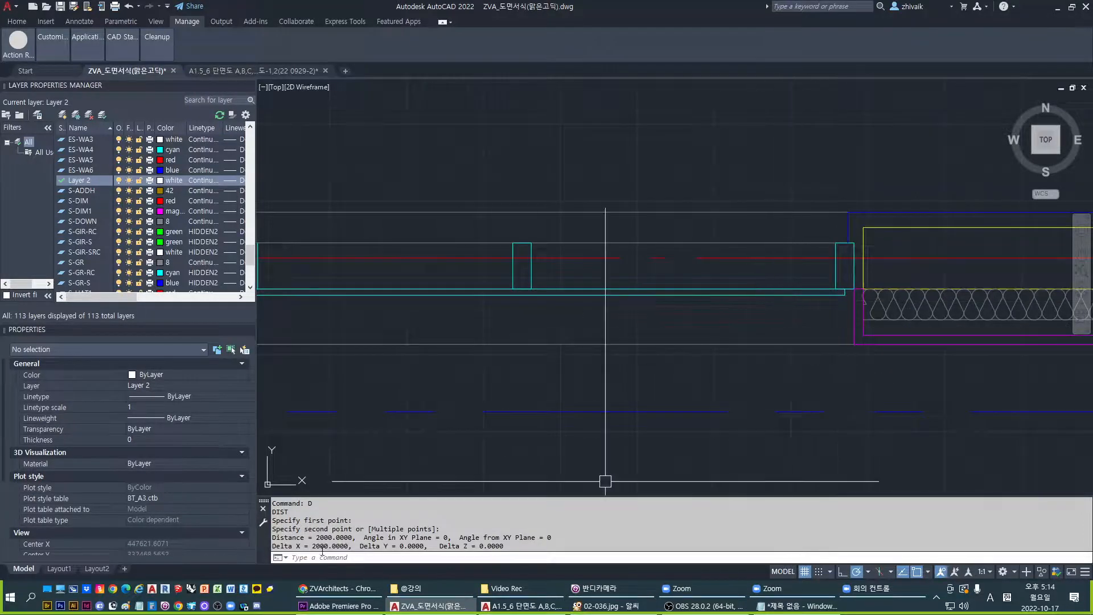
# Step: Examine how the frame, sill, wall finish and insulation lines meet at the stretched right jamb and across the whole window
pyautogui.moveTo(767, 303); pyautogui.dragTo(679, 318, button='middle')
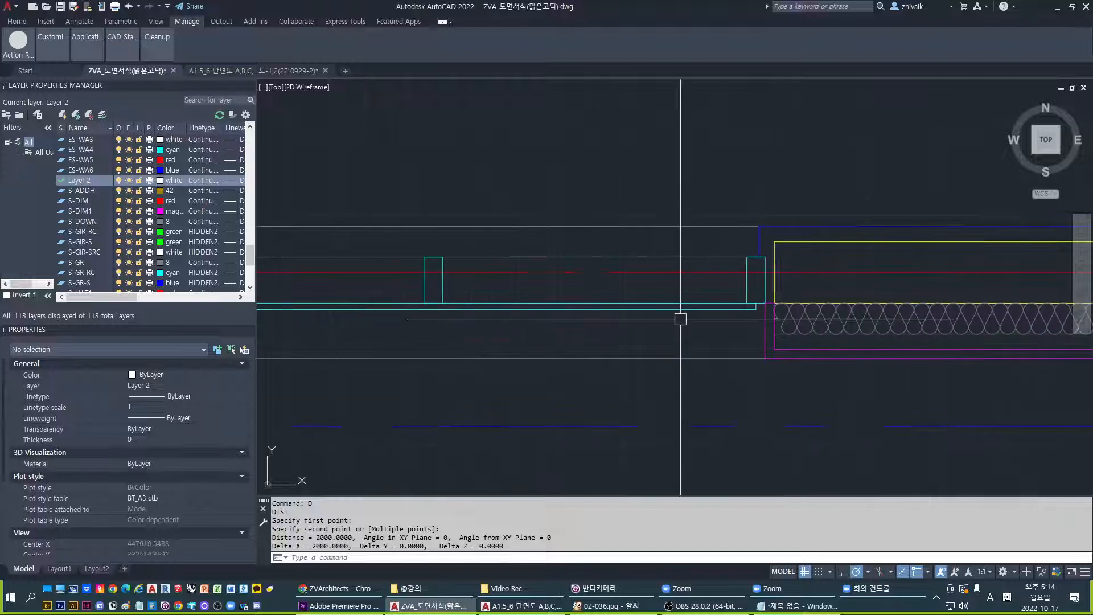
pyautogui.scroll(-1, 677, 320)
pyautogui.press('Escape')
pyautogui.scroll(2, 744, 352)
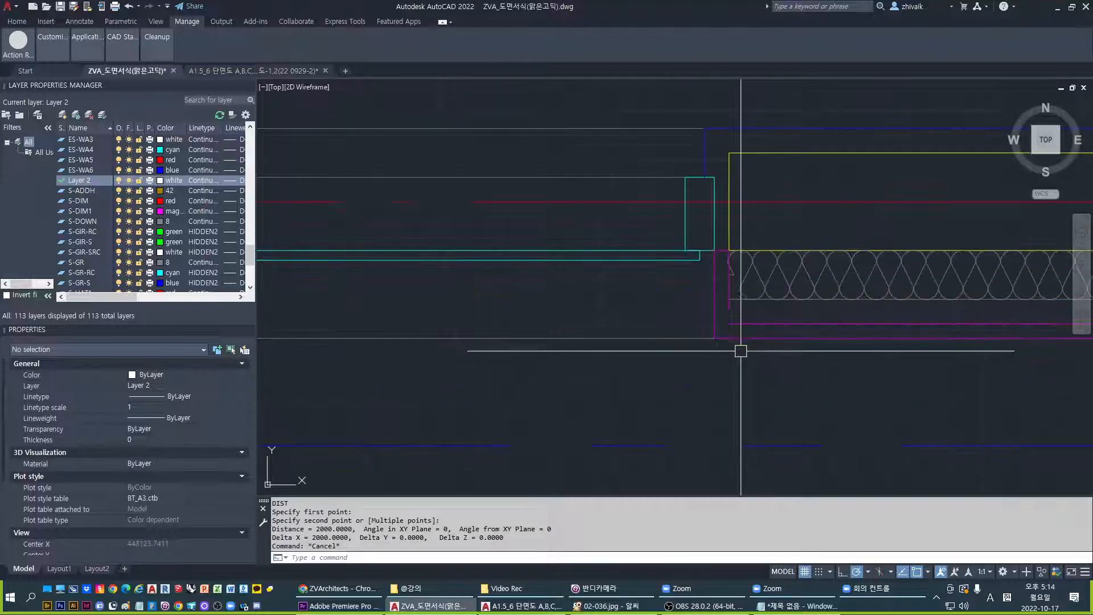
pyautogui.scroll(1, 719, 276)
pyautogui.scroll(2, 680, 226)
pyautogui.moveTo(710, 263); pyautogui.dragTo(678, 390, button='middle')
pyautogui.scroll(-2, 665, 253)
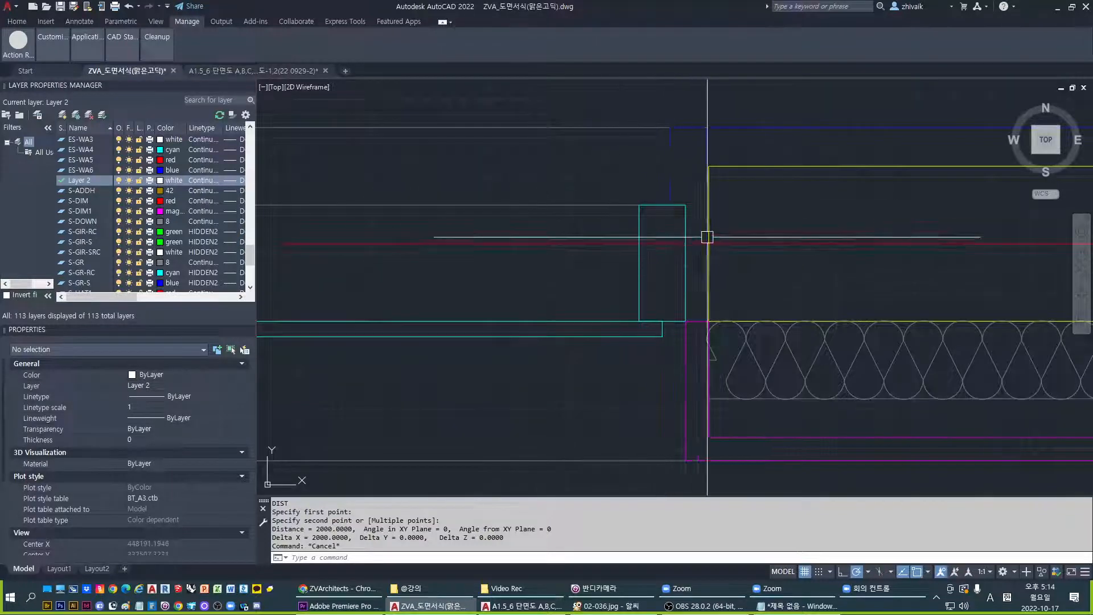
pyautogui.scroll(-2, 761, 224)
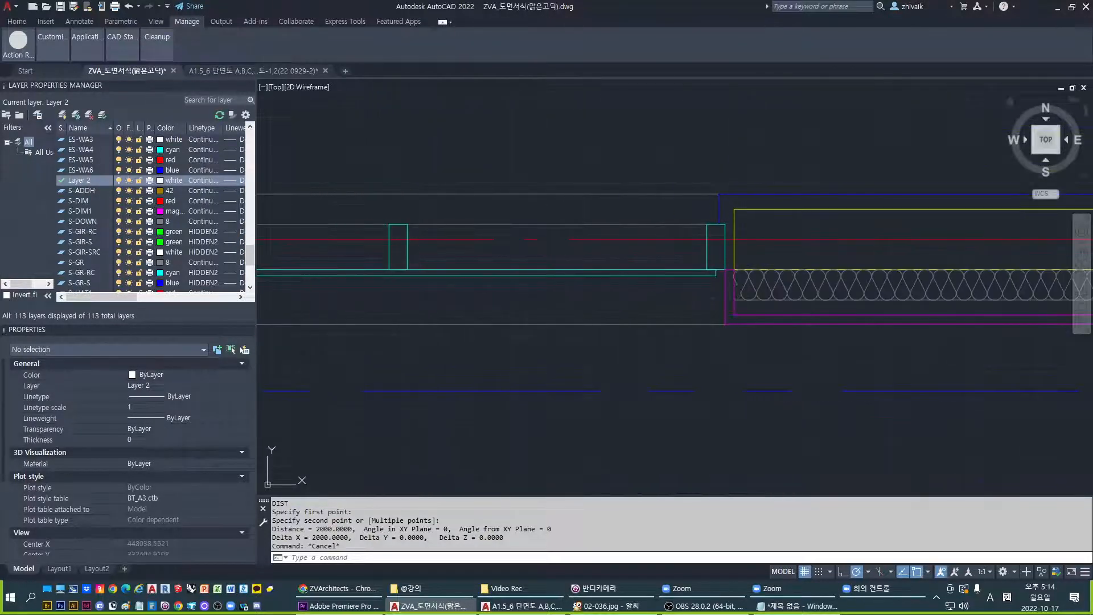
pyautogui.moveTo(757, 307); pyautogui.dragTo(1001, 327, button='middle')
pyautogui.press('Escape')
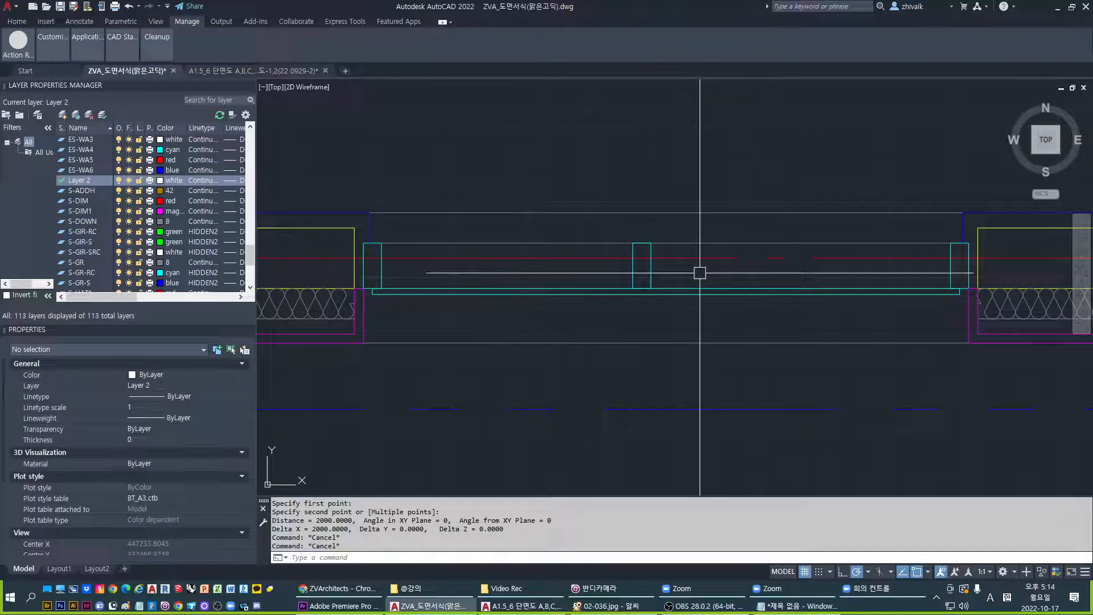
# Step: Try to move the middle mullion by its lower edge midpoint to the midpoint of the sill line
pyautogui.click(651, 264)
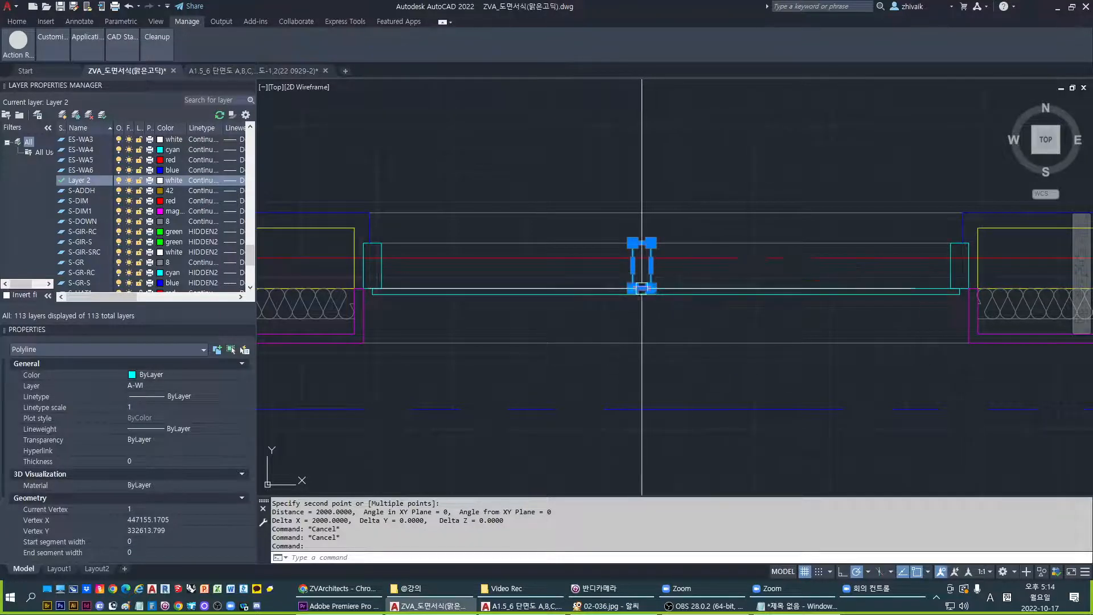
pyautogui.moveTo(643, 289)
pyautogui.scroll(2, 702, 314)
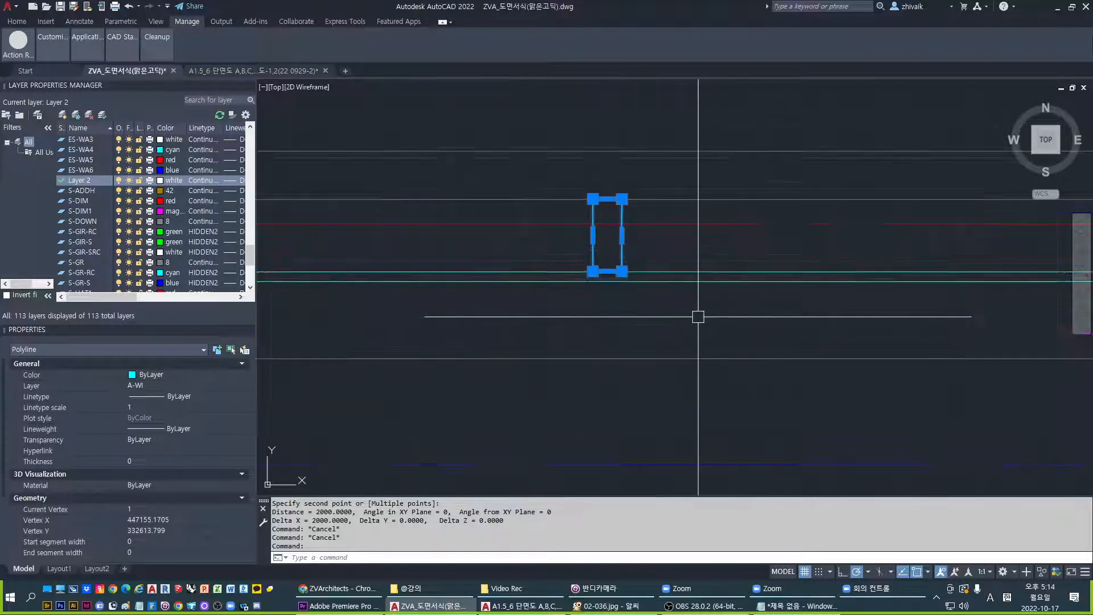
pyautogui.write('m')
pyautogui.press('Return')
pyautogui.click(608, 271)
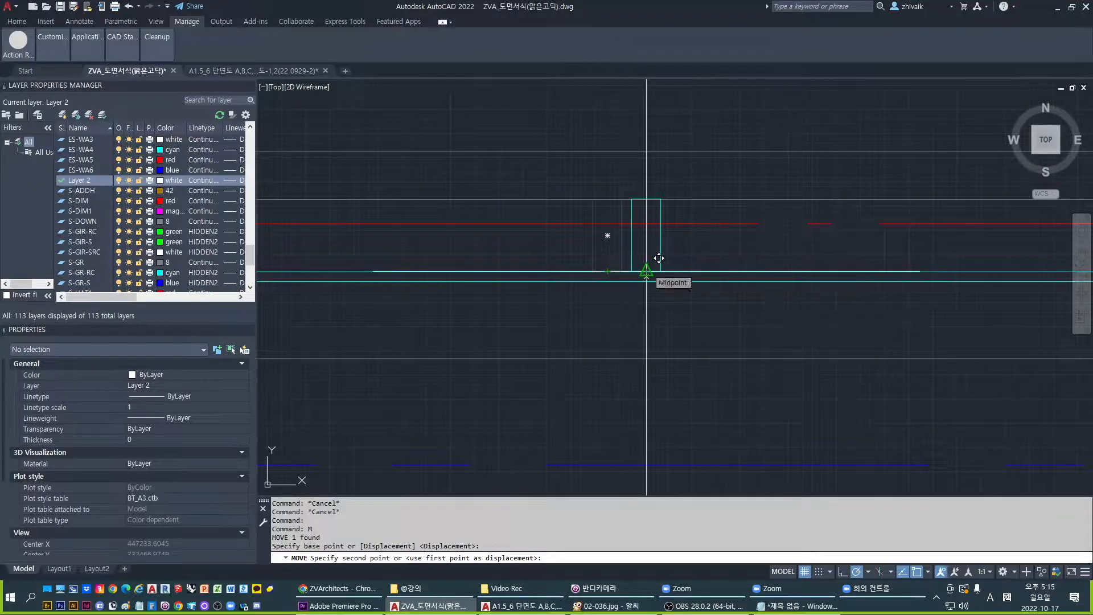
pyautogui.press('Escape')
pyautogui.press('Escape')
pyautogui.press('Escape')
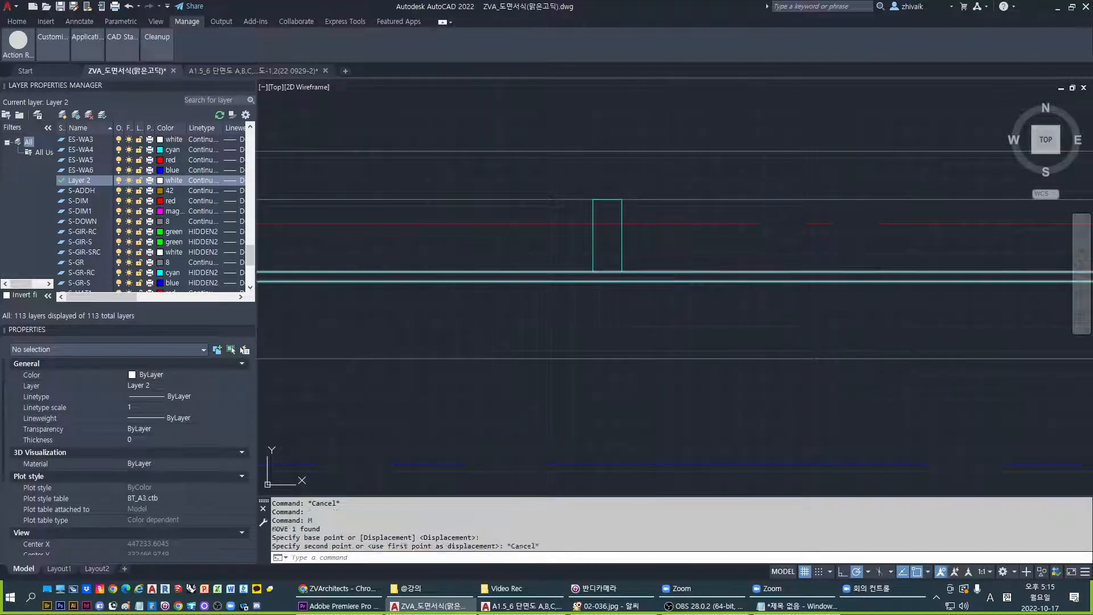
# Step: Try to shift the middle mullion to the window's centre with Stretch, using a crossing selection around it
pyautogui.moveTo(600, 247); pyautogui.dragTo(607, 269, button='middle')
pyautogui.write('s')
pyautogui.press('space')
pyautogui.click(531, 86)
pyautogui.click(682, 367)
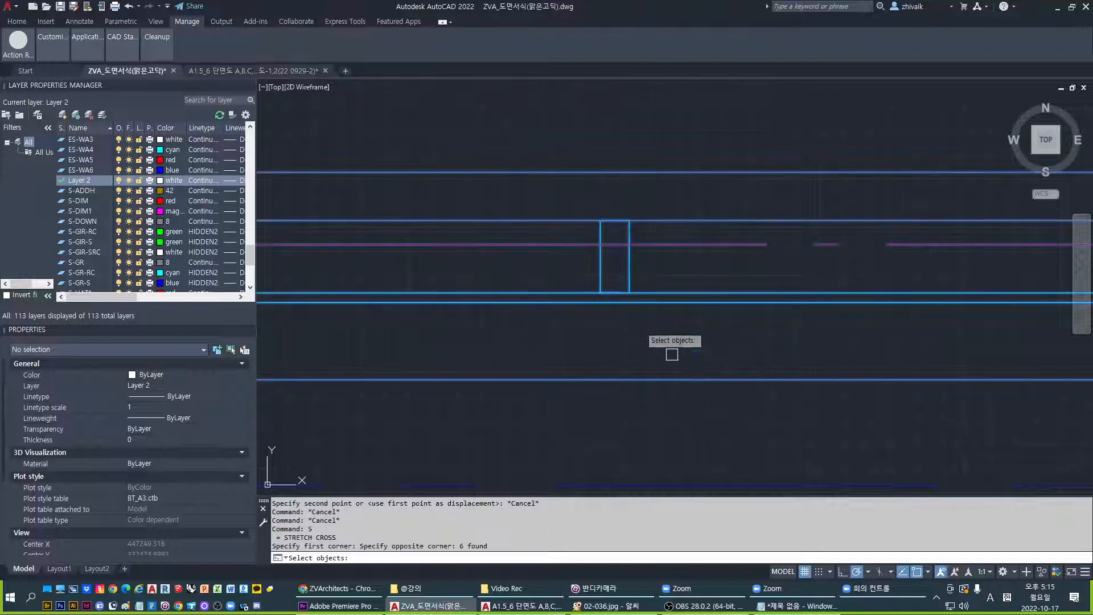
pyautogui.press('space')
pyautogui.click(615, 291)
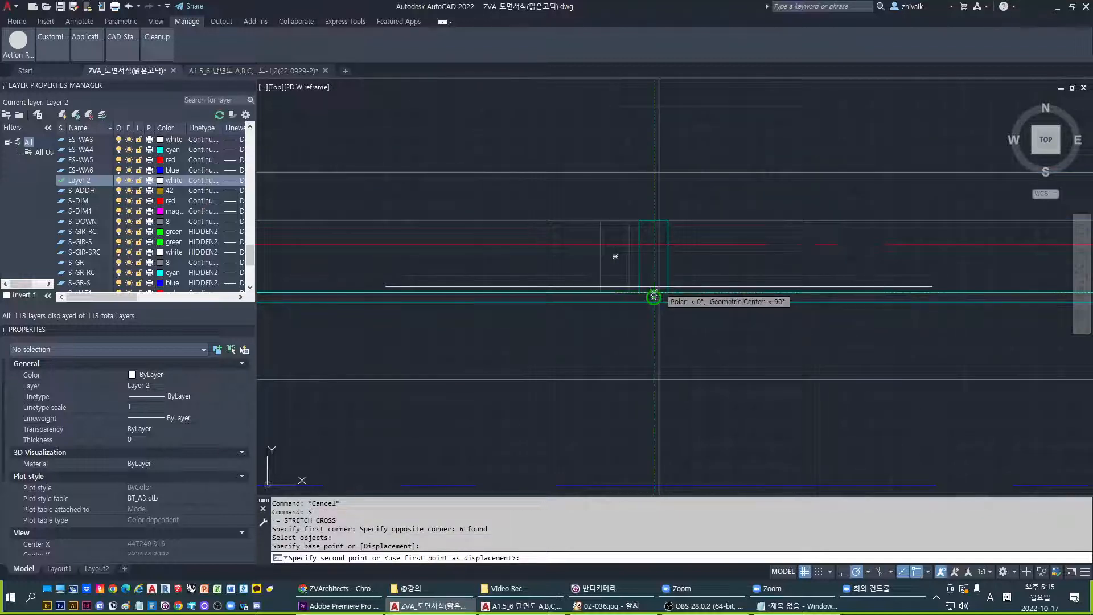
pyautogui.press('Escape')
pyautogui.press('Escape')
pyautogui.press('Escape')
pyautogui.scroll(2, 609, 264)
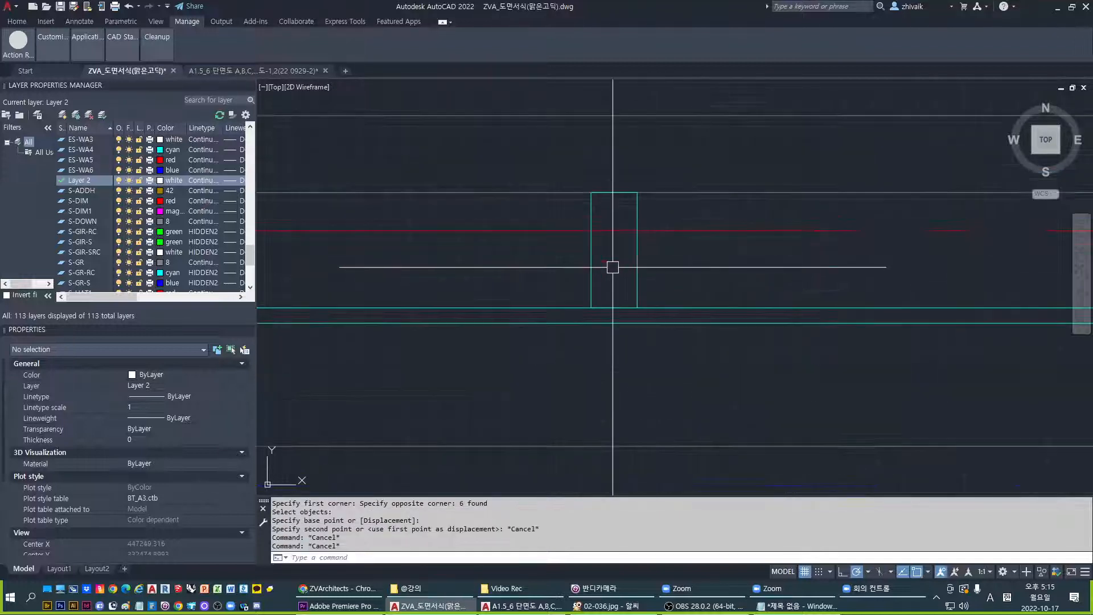
pyautogui.scroll(-1, 663, 297)
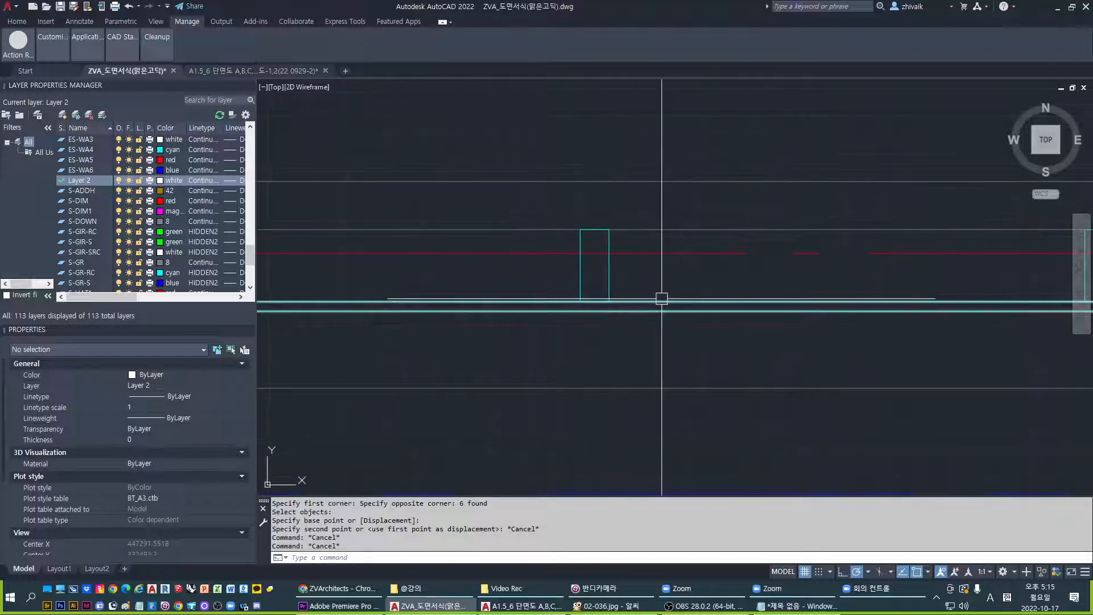
pyautogui.click(609, 281)
pyautogui.scroll(-1, 654, 285)
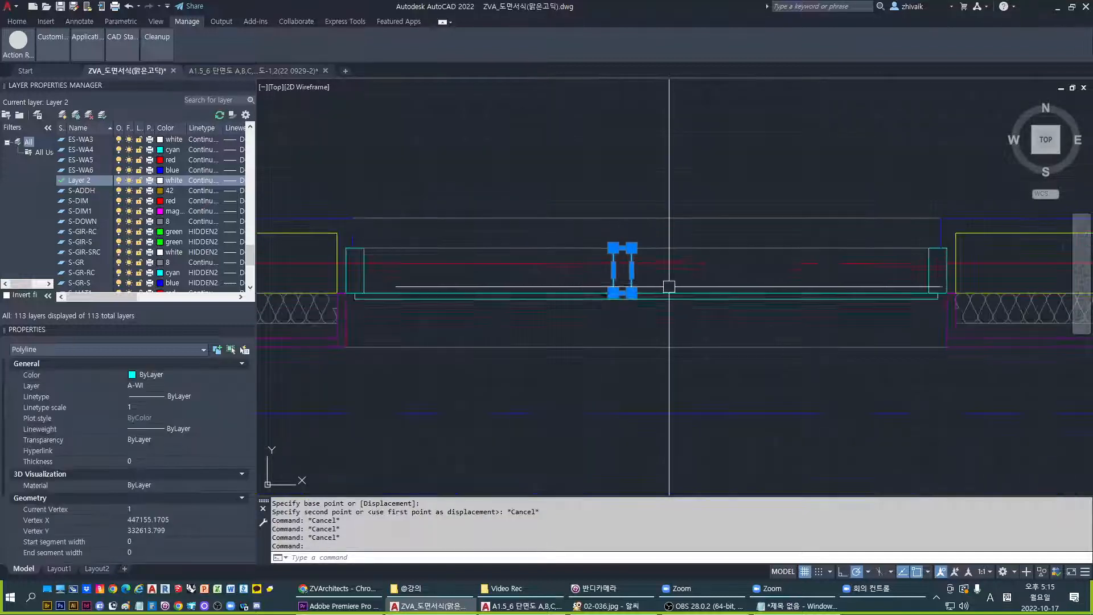
pyautogui.scroll(1, 640, 278)
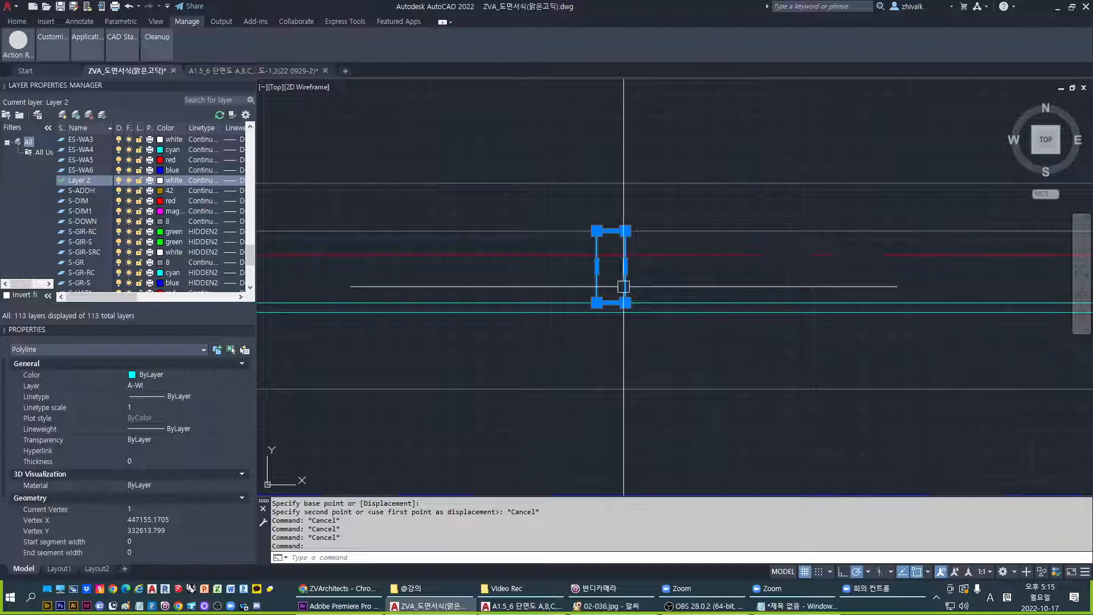
pyautogui.press('Escape')
pyautogui.press('Escape')
# Step: Mirror the middle mullion about a vertical axis through the midpoint of the sill line, keeping the original
pyautogui.moveTo(679, 296); pyautogui.dragTo(695, 285, button='middle')
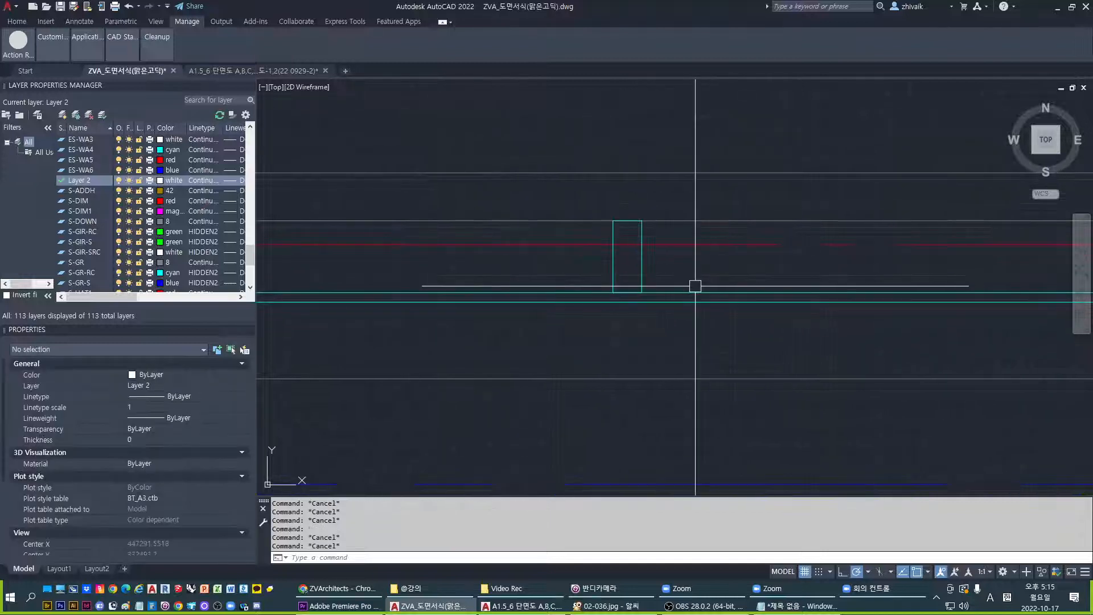
pyautogui.write('mi')
pyautogui.press('Return')
pyautogui.click(642, 271)
pyautogui.press('Return')
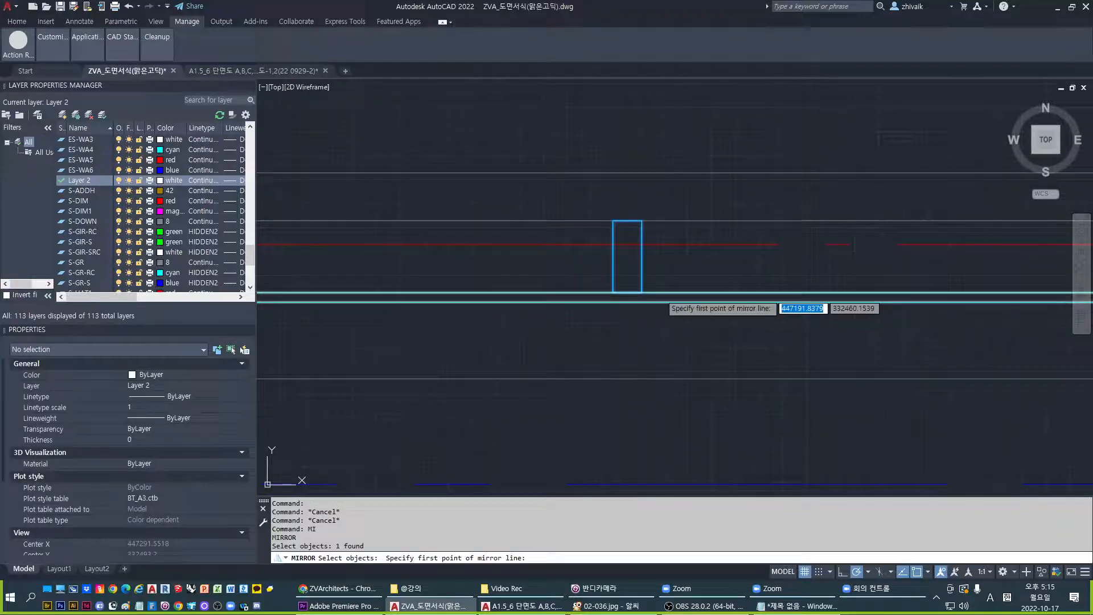
pyautogui.click(666, 292)
pyautogui.click(655, 334)
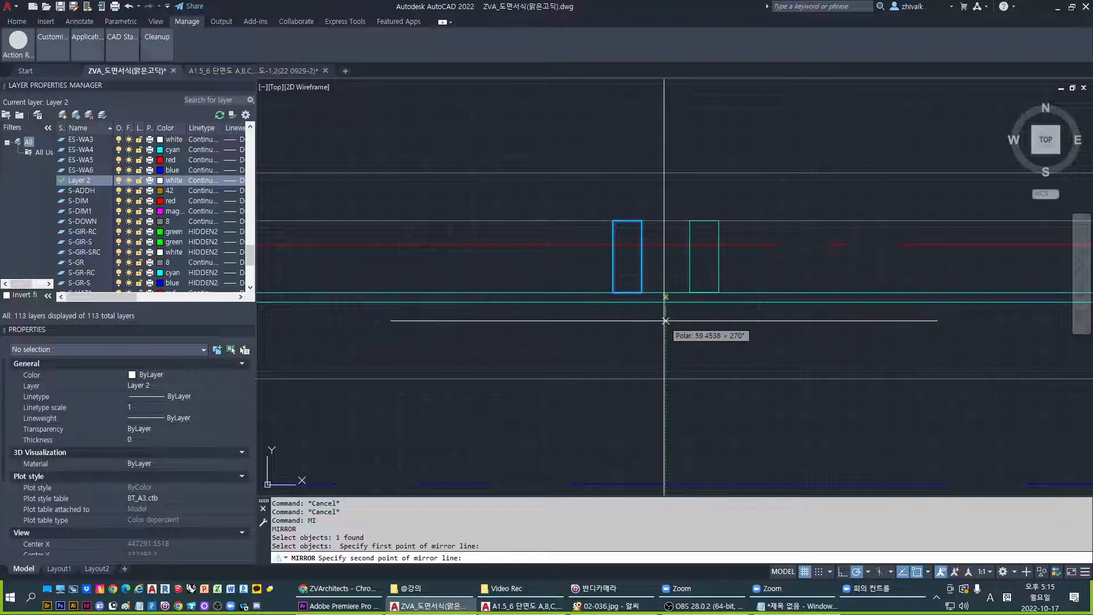
pyautogui.press('Return')
pyautogui.press('Escape')
pyautogui.press('Escape')
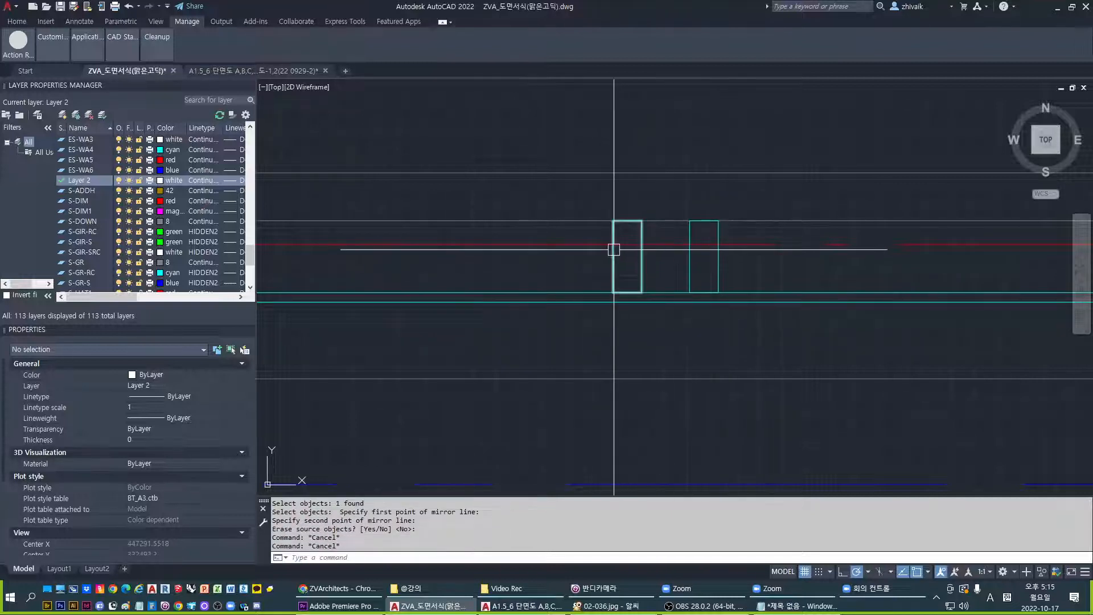
# Step: Stretch the left mullion's right edge by its midpoint grip to the midpoint of the right mullion's far edge
pyautogui.moveTo(612, 256)
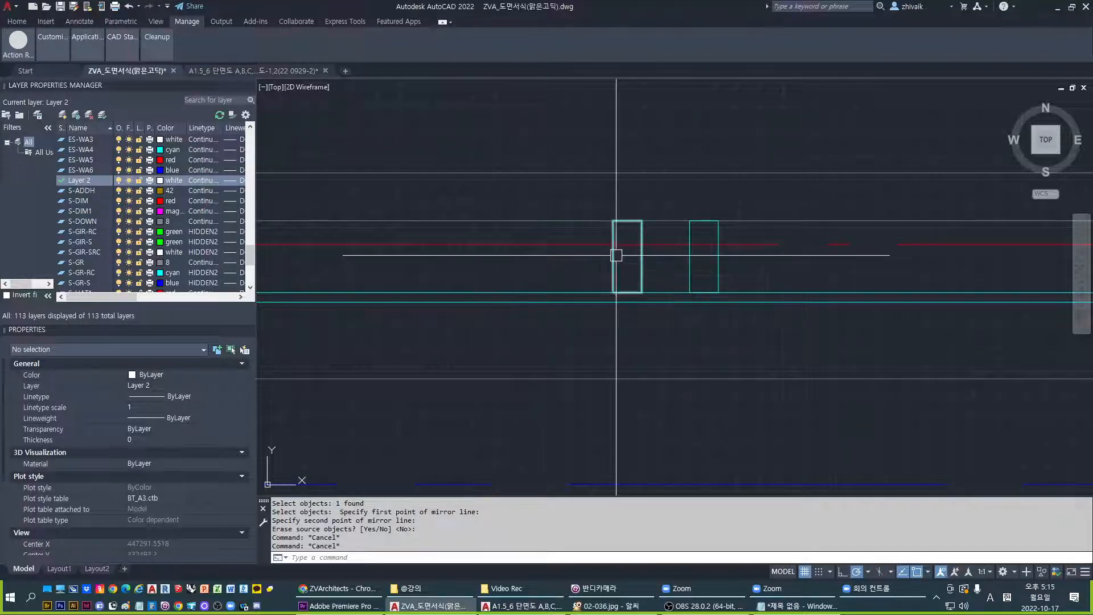
pyautogui.scroll(2, 625, 268)
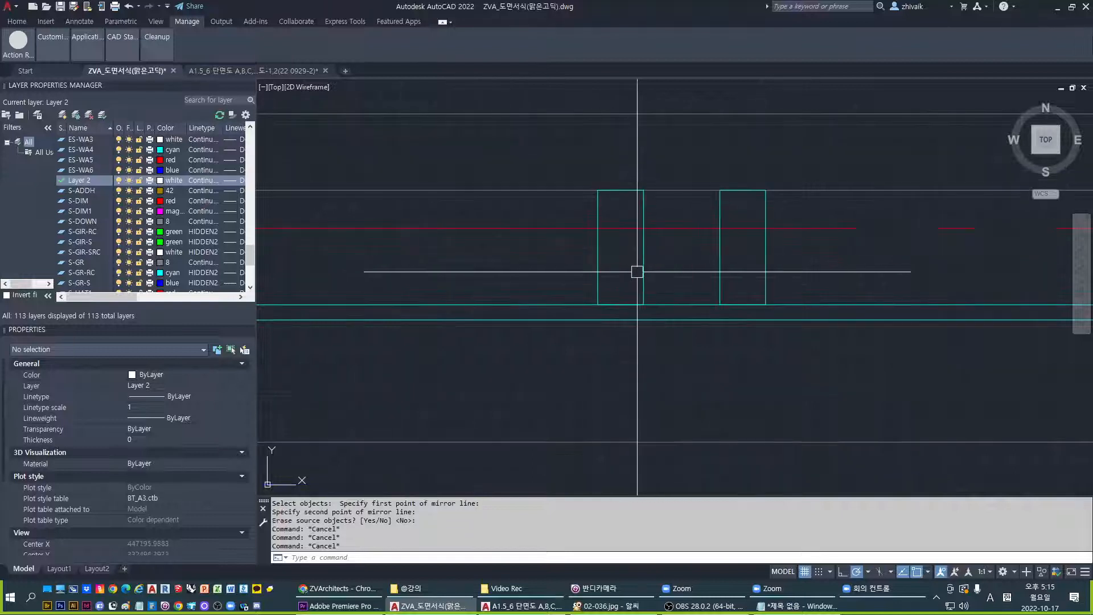
pyautogui.click(643, 277)
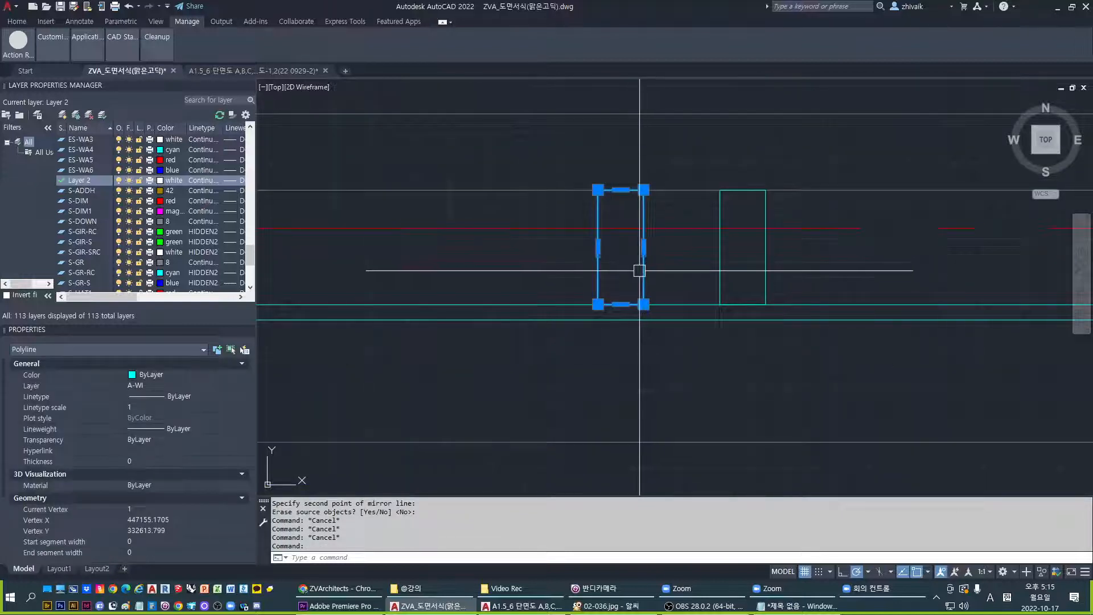
pyautogui.click(643, 247)
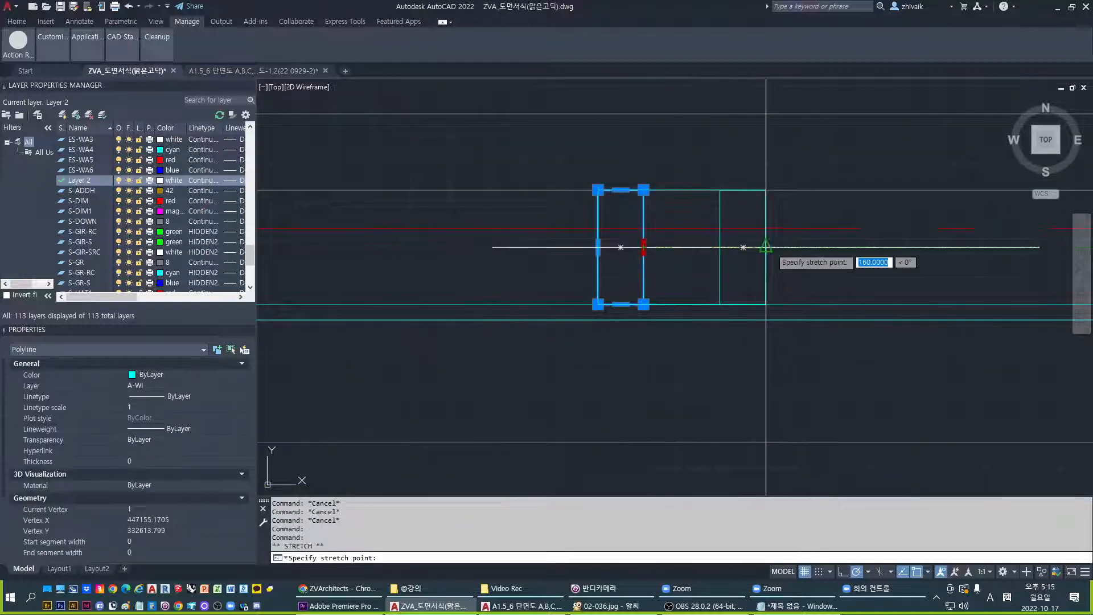
pyautogui.click(765, 247)
pyautogui.press('Escape')
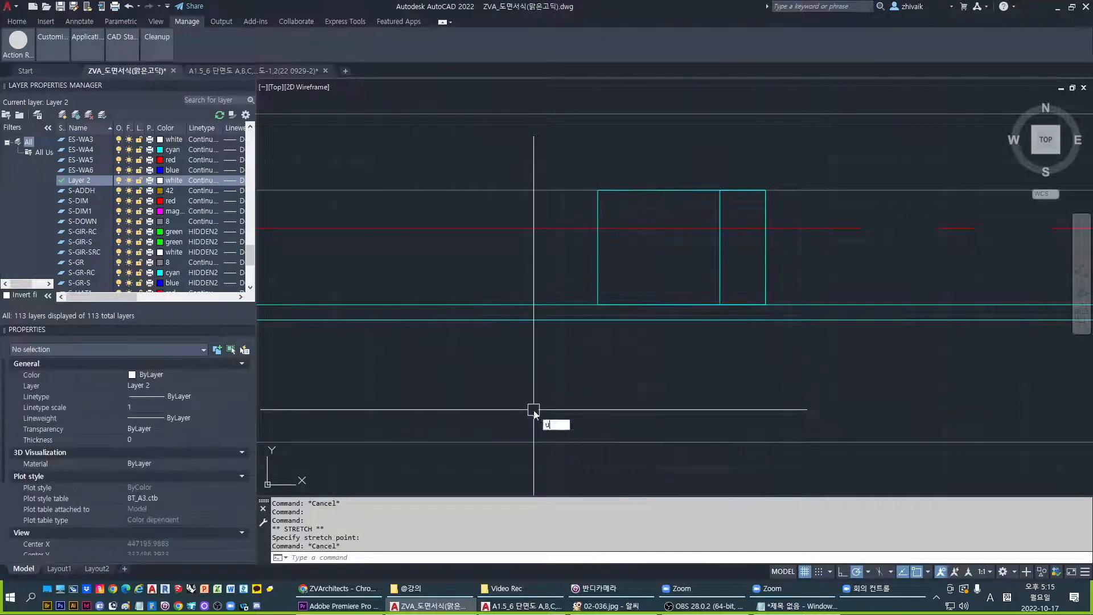
# Step: Undo the last grip stretch of the left mullion
pyautogui.hotkey('ctrl', 'z')
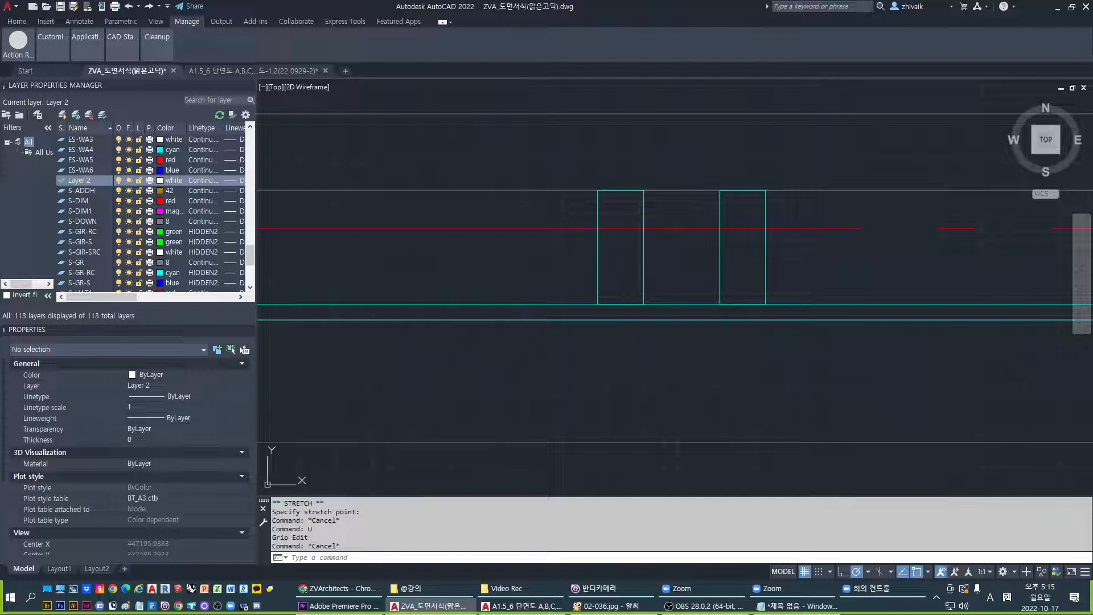
pyautogui.press('Escape')
pyautogui.press('Escape')
pyautogui.moveTo(770, 304); pyautogui.dragTo(769, 269, button='middle')
pyautogui.press('Escape')
pyautogui.press('Escape')
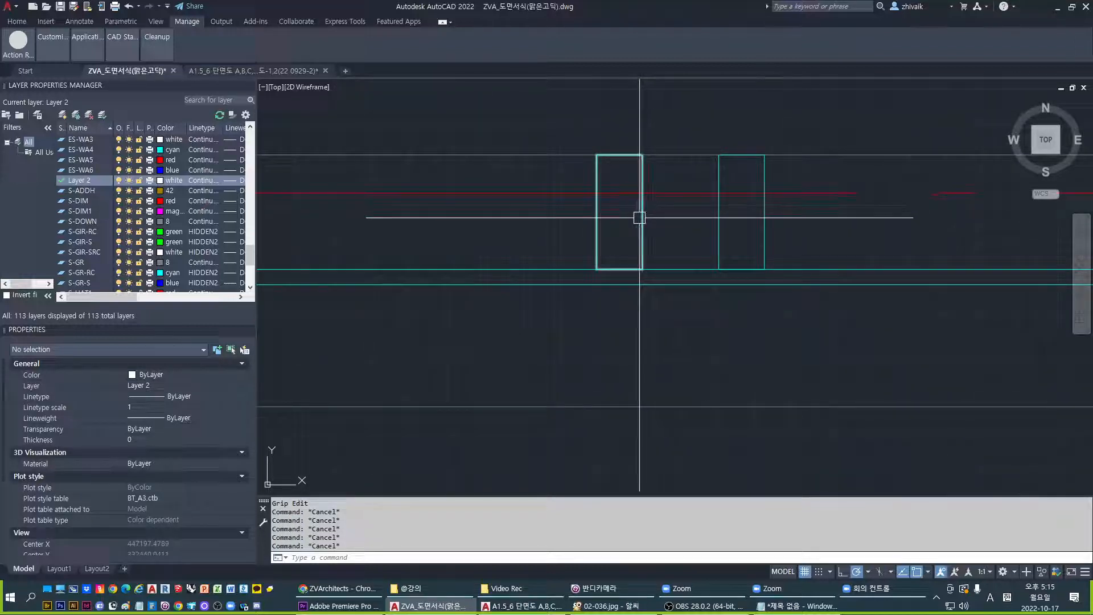
# Step: Try to shift the left mullion with Stretch, using a crossing selection around the whole rectangle
pyautogui.write('s')
pyautogui.press('Return')
pyautogui.click(536, 92)
pyautogui.click(688, 327)
pyautogui.click(583, 343)
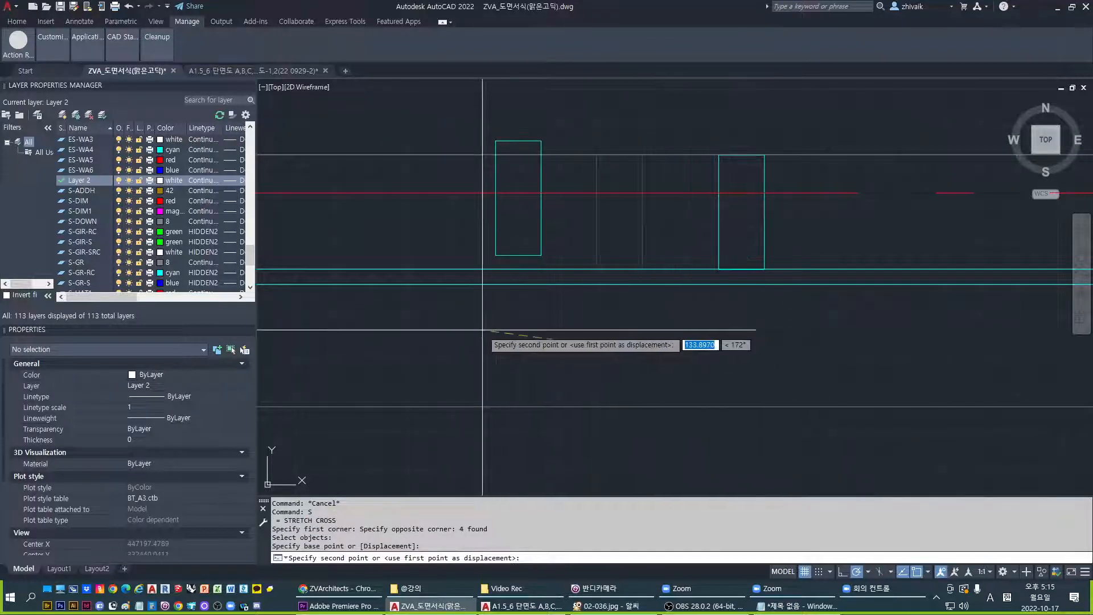
pyautogui.press('Escape')
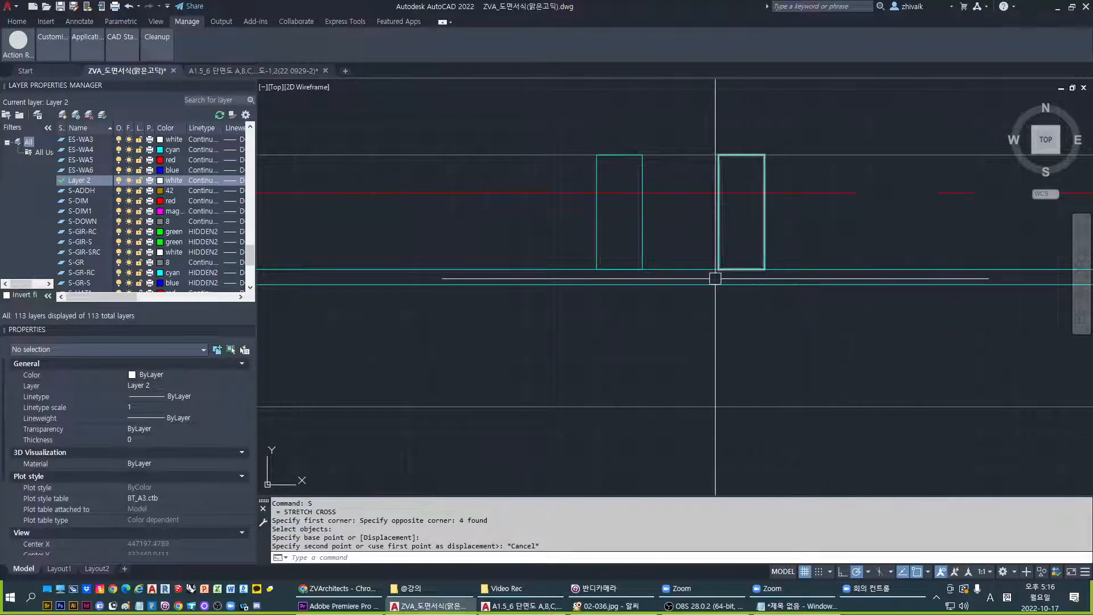
pyautogui.moveTo(615, 361); pyautogui.dragTo(598, 374, button='middle')
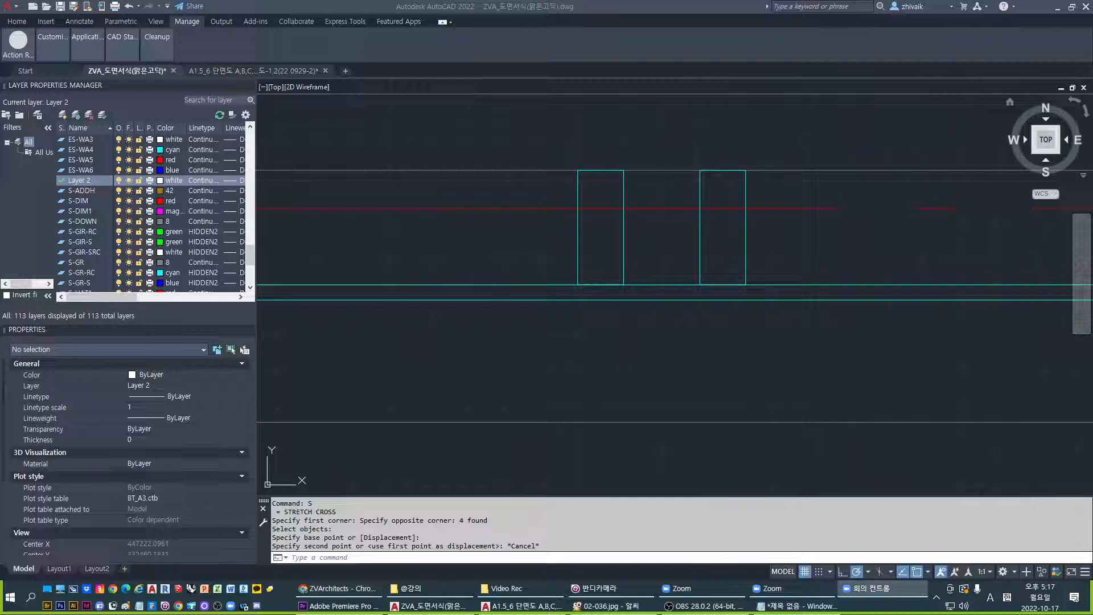
# Step: Try to extend the left mullion's right edge from its midpoint grip to the right mullion's outer edge
pyautogui.click(852, 360)
pyautogui.moveTo(769, 282); pyautogui.dragTo(746, 318, button='middle')
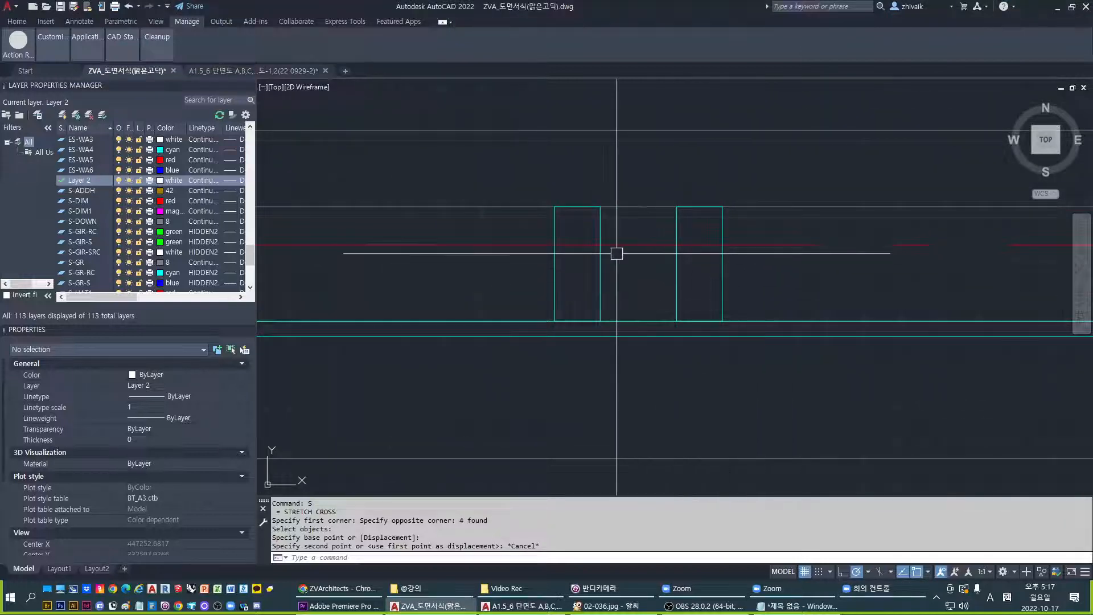
pyautogui.click(599, 299)
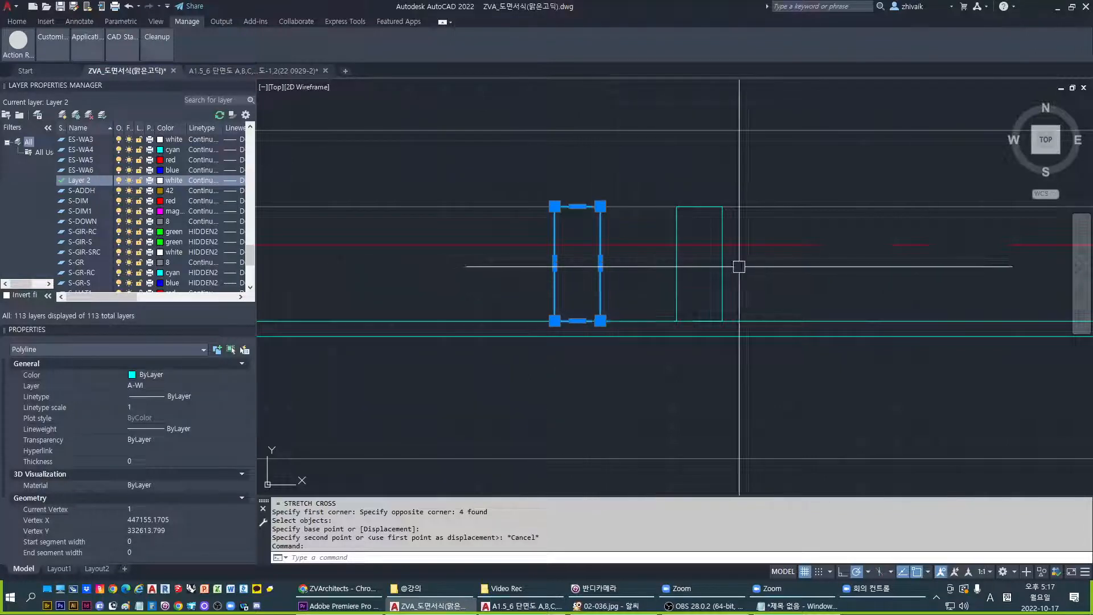
pyautogui.click(599, 264)
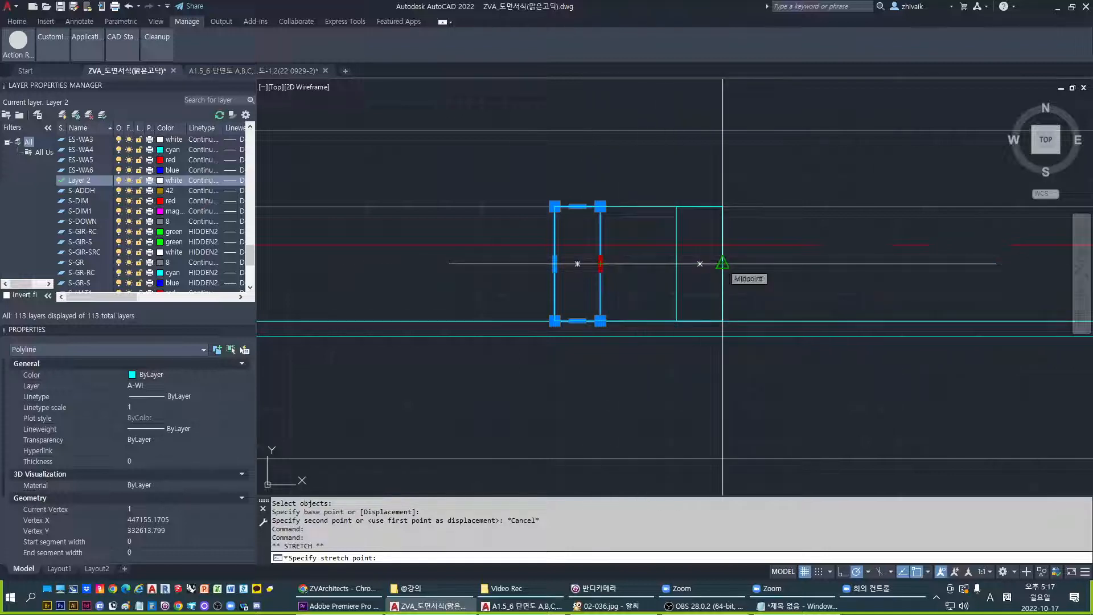
pyautogui.press('Escape')
pyautogui.press('Escape')
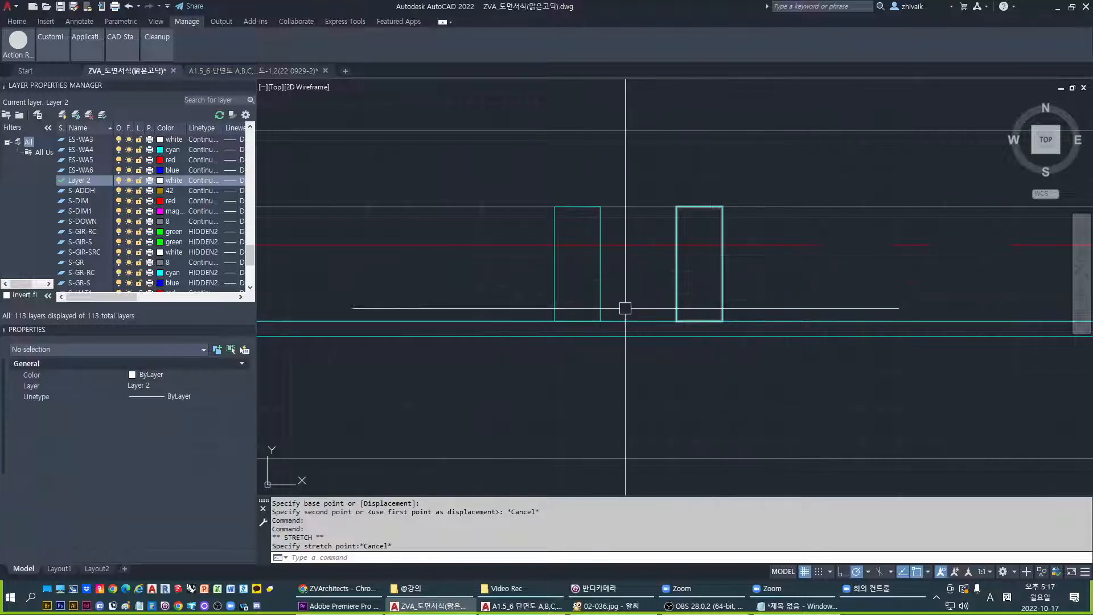
pyautogui.click(602, 275)
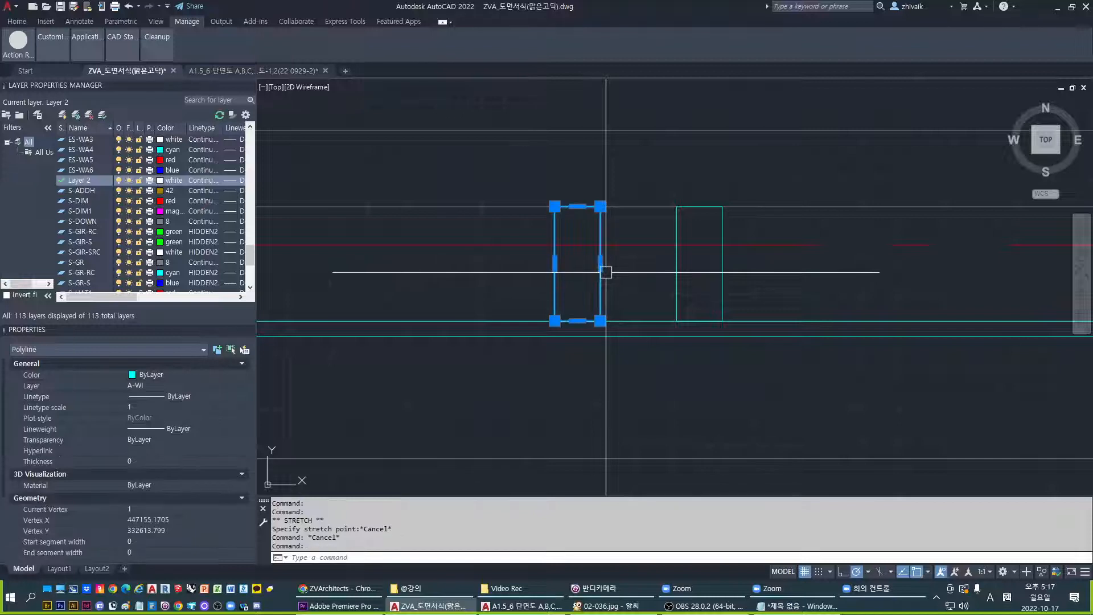
pyautogui.moveTo(618, 275); pyautogui.dragTo(625, 268, button='middle')
pyautogui.press('Escape')
pyautogui.click(608, 265)
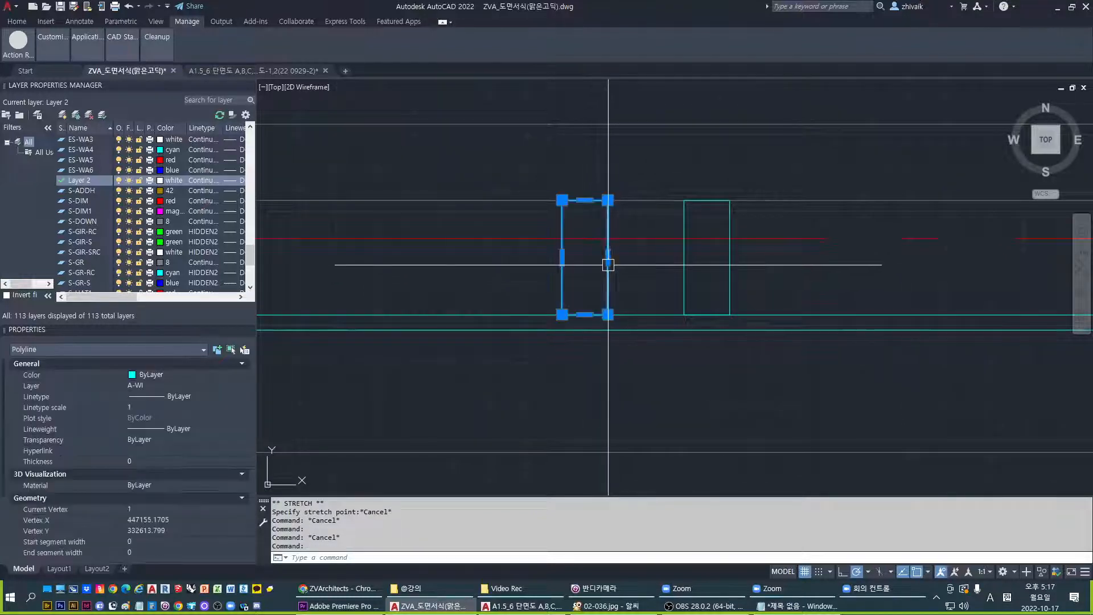
pyautogui.scroll(2, 609, 265)
pyautogui.click(567, 345)
pyautogui.press('Escape')
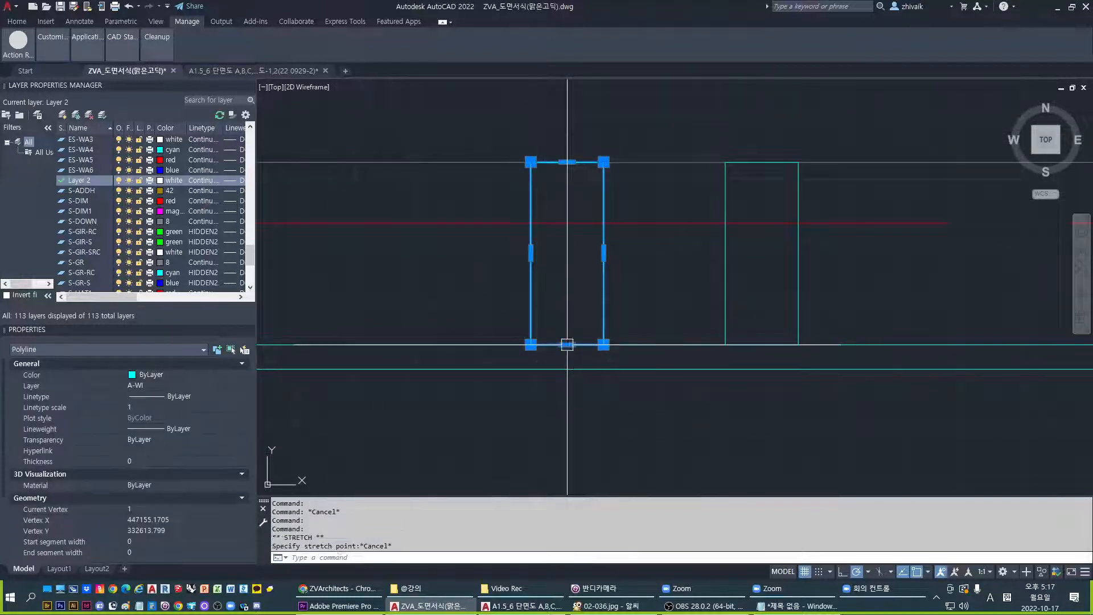
# Step: Draw a horizontal construction line through the midpoint of the left mullion's right edge
pyautogui.write('xl')
pyautogui.press('Return')
pyautogui.write('h')
pyautogui.press('Return')
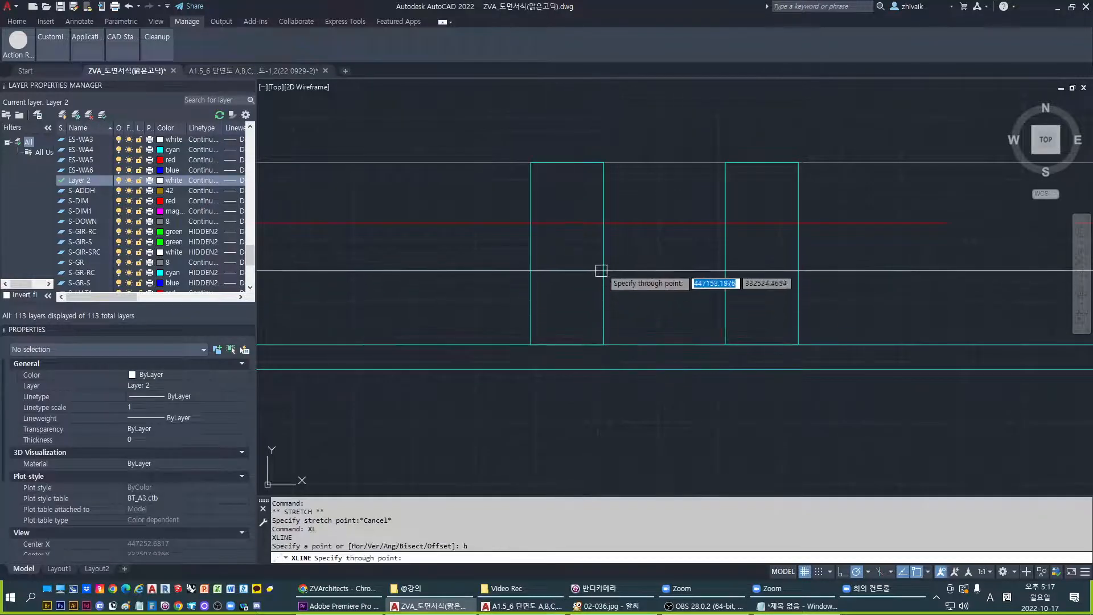
pyautogui.click(602, 253)
pyautogui.press('Escape')
# Step: Stretch the left mullion's lower edge by its midpoint grip up to the horizontal construction line
pyautogui.click(603, 283)
pyautogui.click(567, 344)
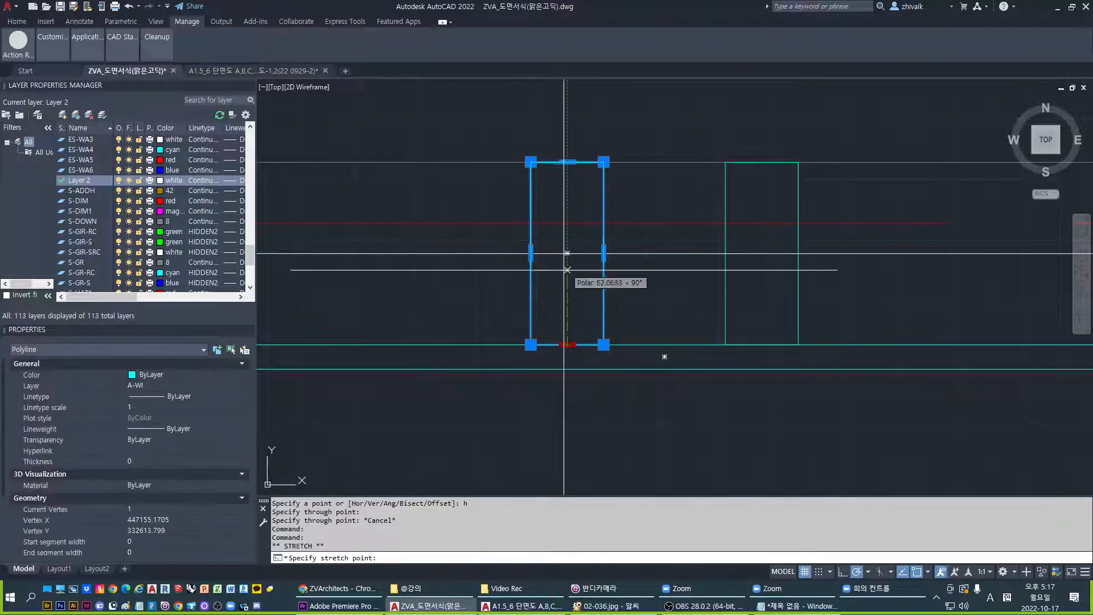
pyautogui.click(566, 253)
pyautogui.press('Escape')
# Step: Copy the shortened left mullion rectangle directly below itself, from its upper right corner to its lower right corner
pyautogui.click(609, 234)
pyautogui.click(595, 215)
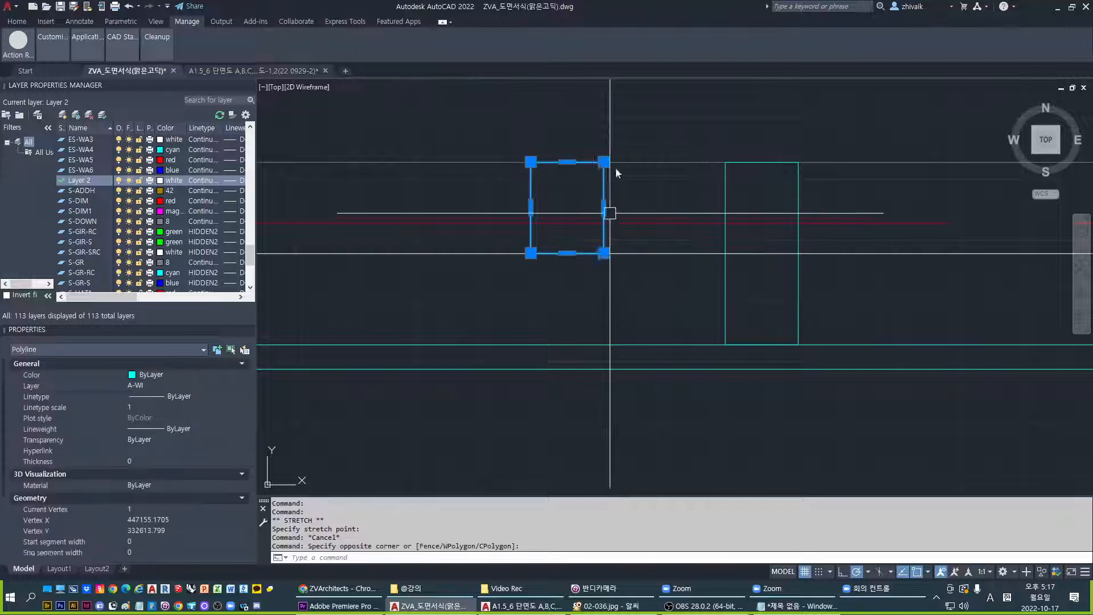
pyautogui.write('c')
pyautogui.press('Return')
pyautogui.click(603, 163)
pyautogui.click(604, 253)
pyautogui.press('Escape')
# Step: Assign the lower copy of the left mullion rectangle to layer A-WI-1
pyautogui.click(654, 289)
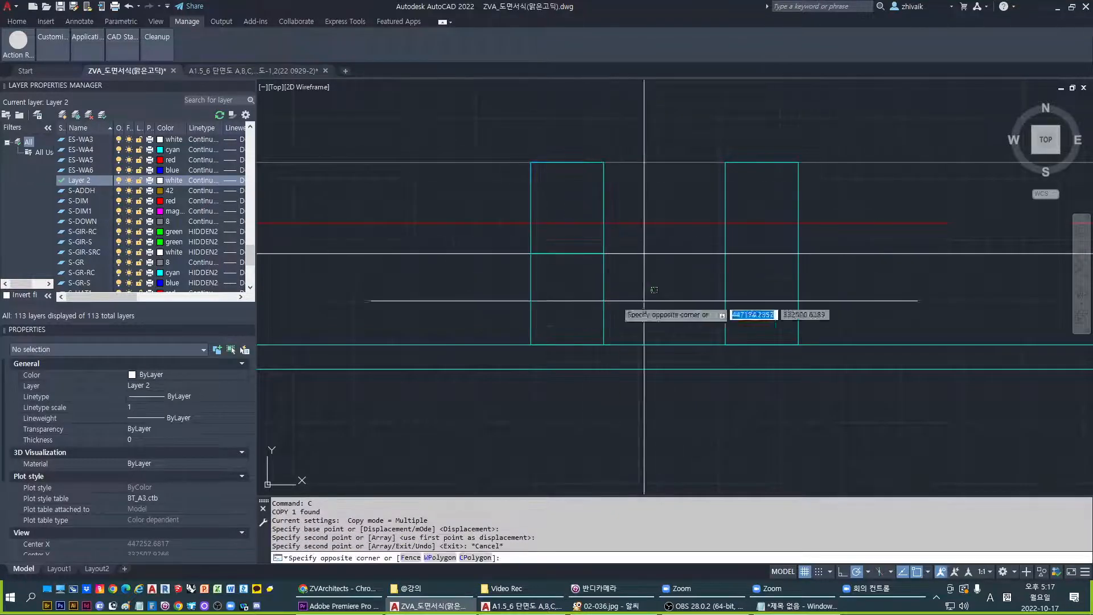
pyautogui.click(569, 308)
pyautogui.click(167, 385)
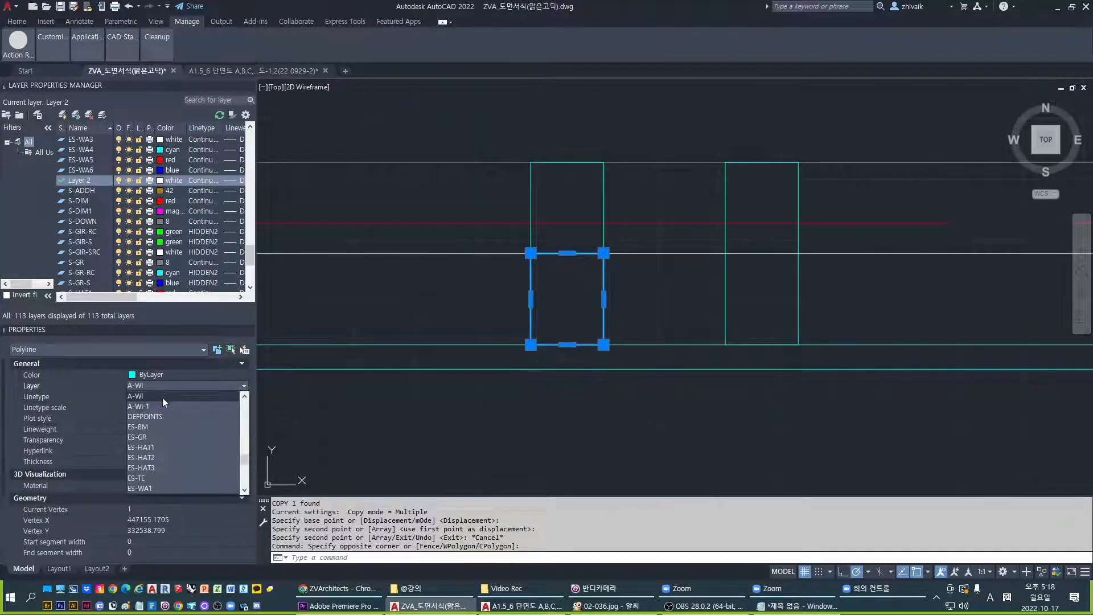
pyautogui.click(161, 404)
pyautogui.press('Escape')
pyautogui.press('Escape')
pyautogui.press('Escape')
# Step: Erase the horizontal construction line across the mullions
pyautogui.click(638, 245)
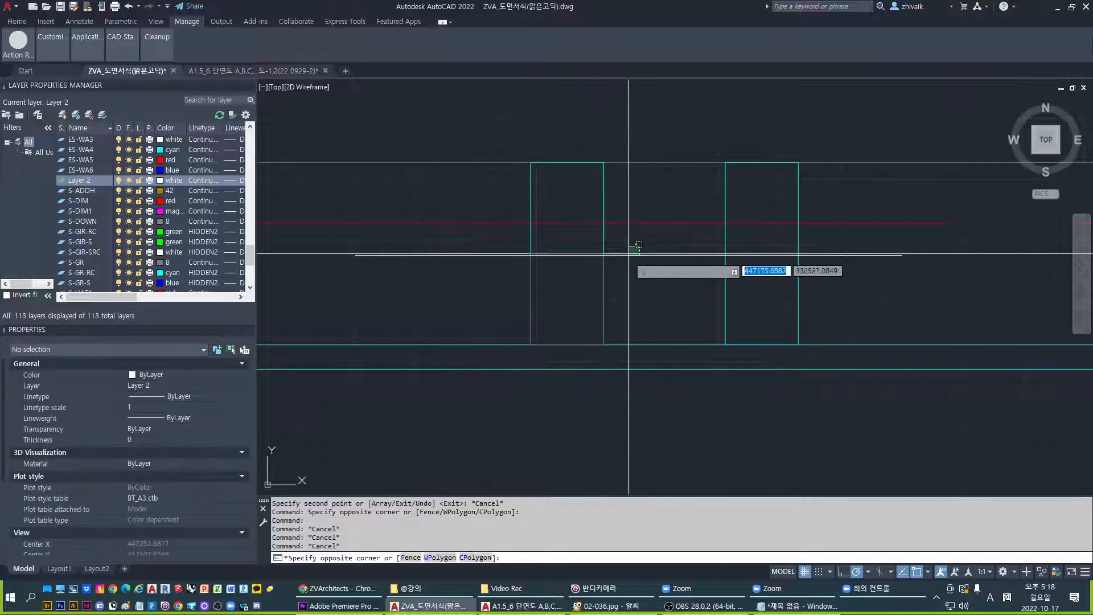
pyautogui.click(708, 348)
pyautogui.write('e')
pyautogui.press('Return')
pyautogui.press('Escape')
pyautogui.press('Escape')
pyautogui.press('Escape')
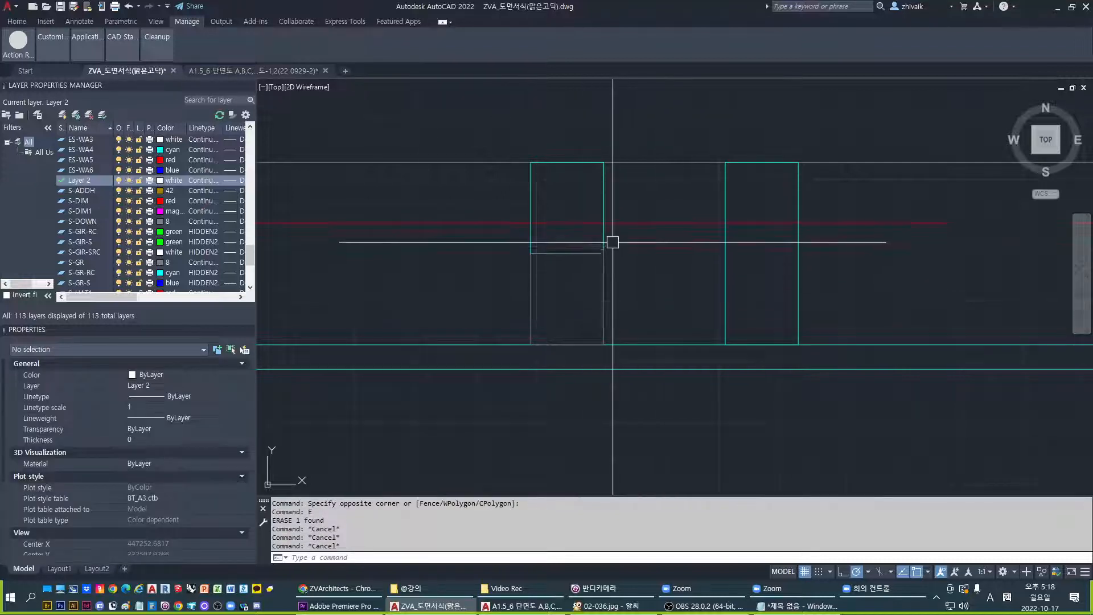
# Step: Stretch the right edges of the upper and lower left rectangles by 160 to the right mullion's outer edge
pyautogui.click(603, 242)
pyautogui.click(603, 208)
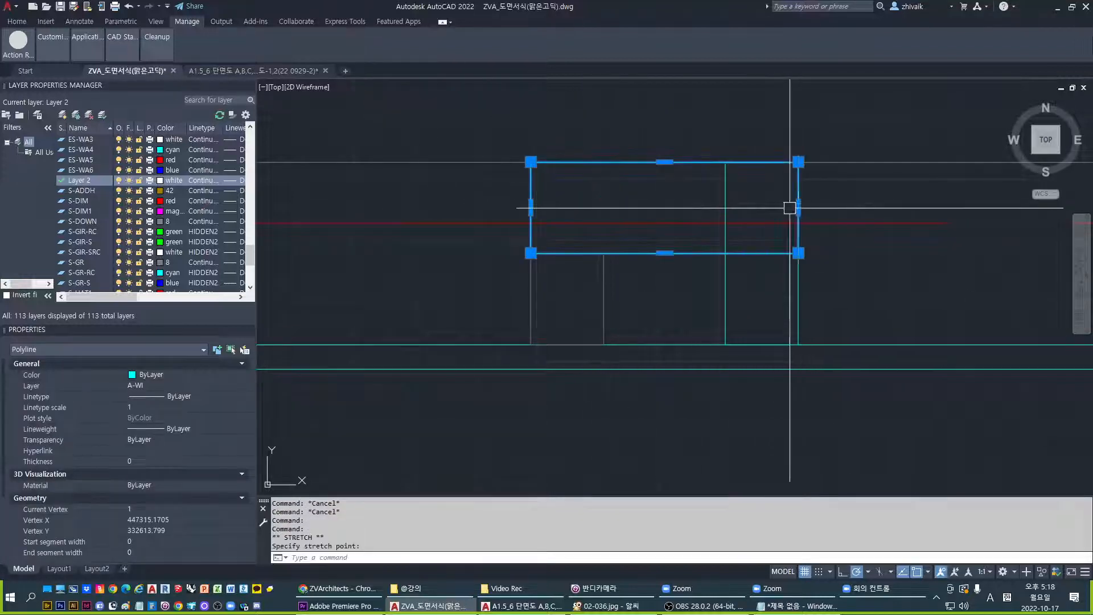
pyautogui.click(791, 207)
pyautogui.press('Escape')
pyautogui.click(602, 288)
pyautogui.click(603, 299)
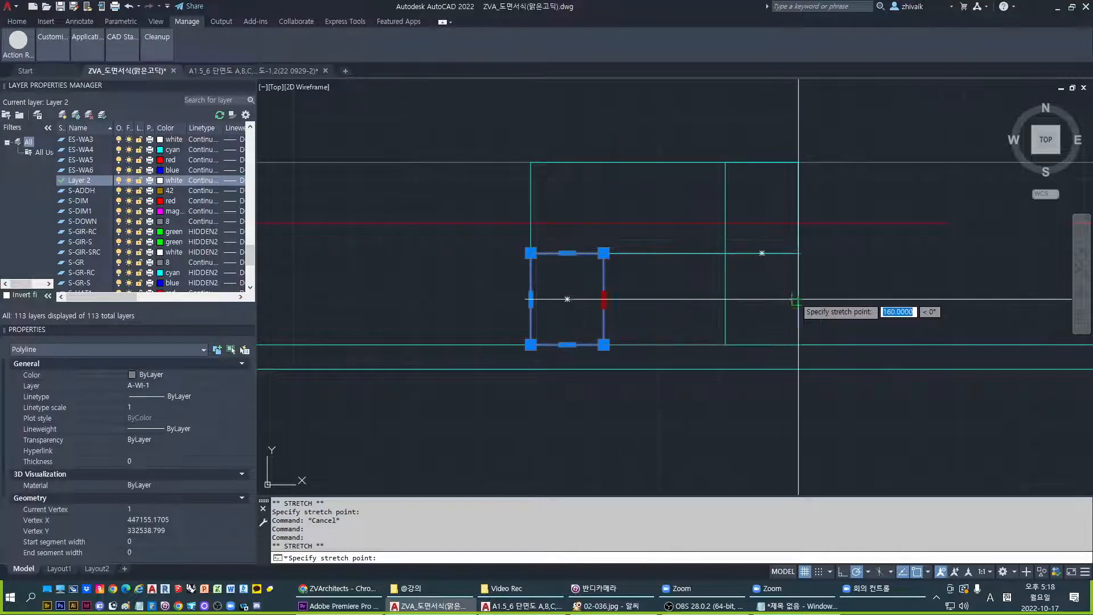
pyautogui.click(798, 299)
pyautogui.press('Escape')
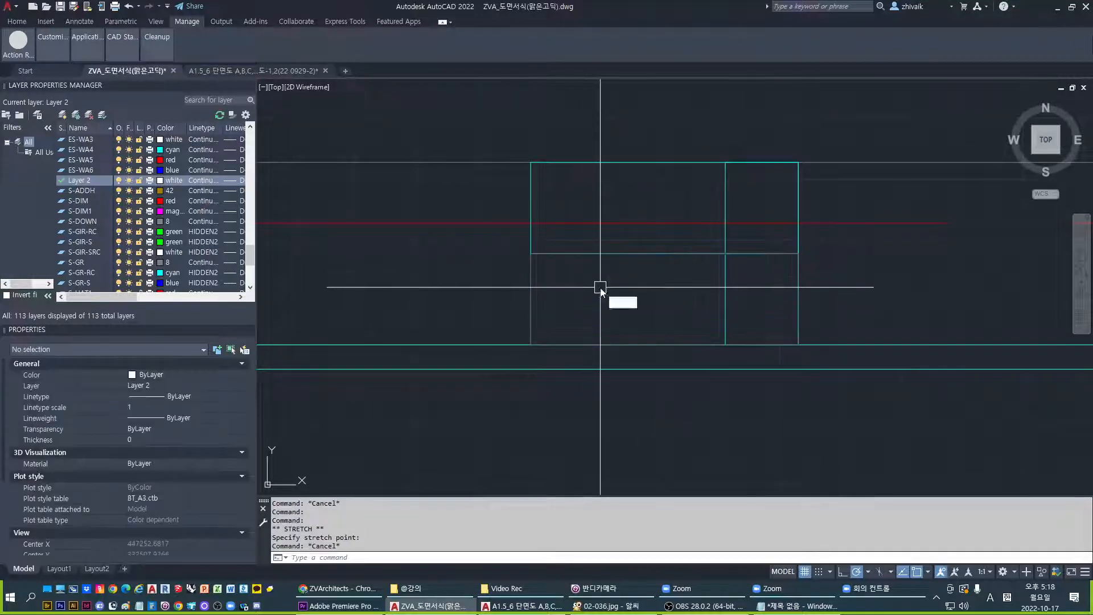
# Step: Undo the last two grip stretches on the upper and lower rectangles
pyautogui.write('u')
pyautogui.press('Return')
pyautogui.write('u')
pyautogui.press('Return')
pyautogui.press('Escape')
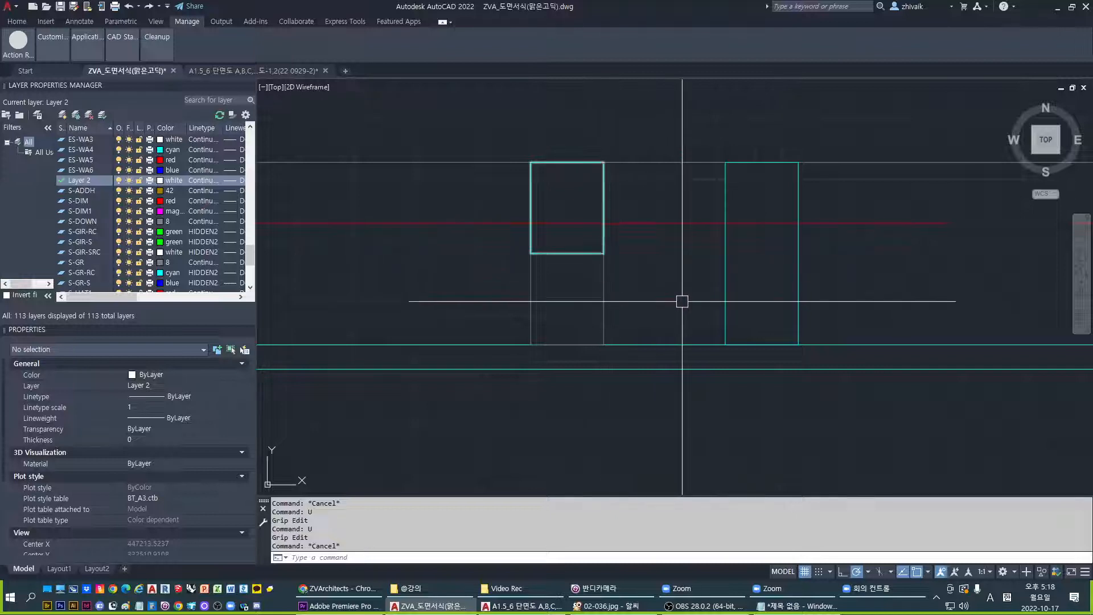
pyautogui.click(604, 219)
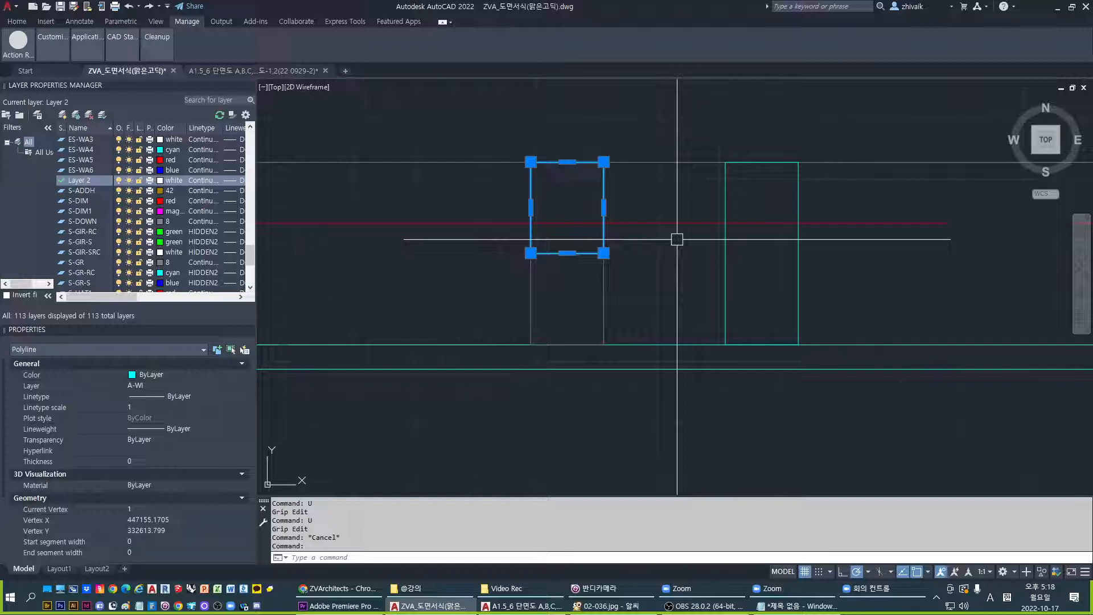
pyautogui.press('Escape')
pyautogui.press('Escape')
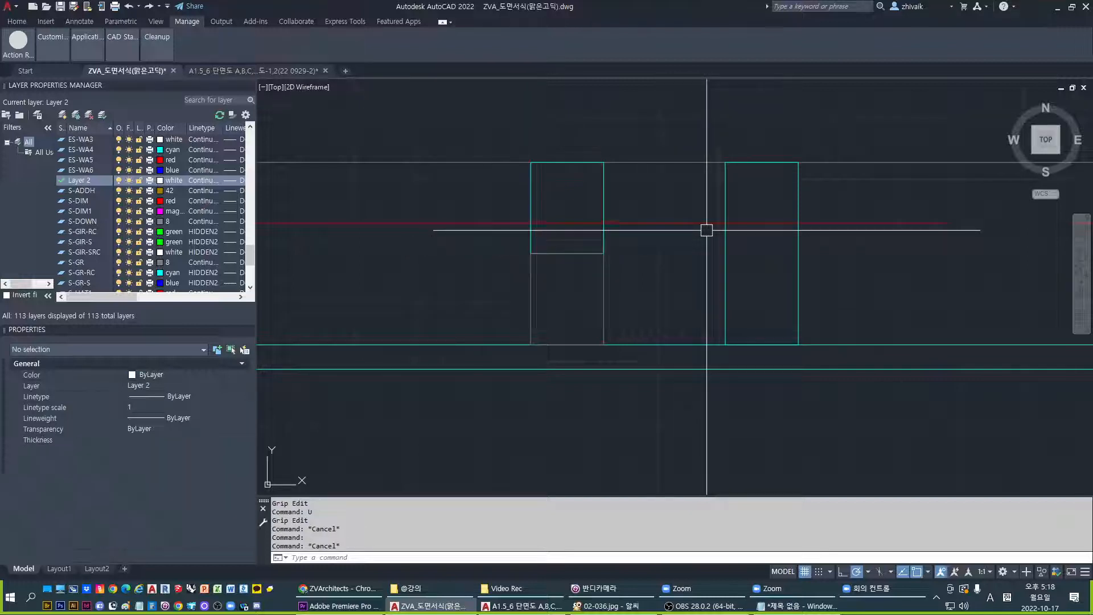
pyautogui.press('Escape')
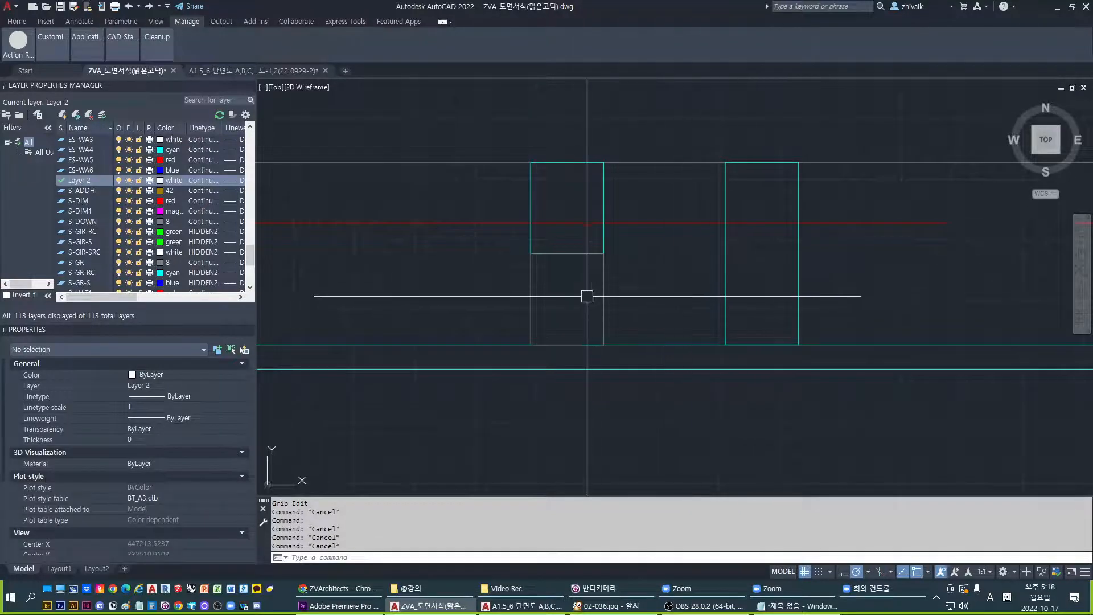
pyautogui.moveTo(586, 296); pyautogui.dragTo(565, 294, button='middle')
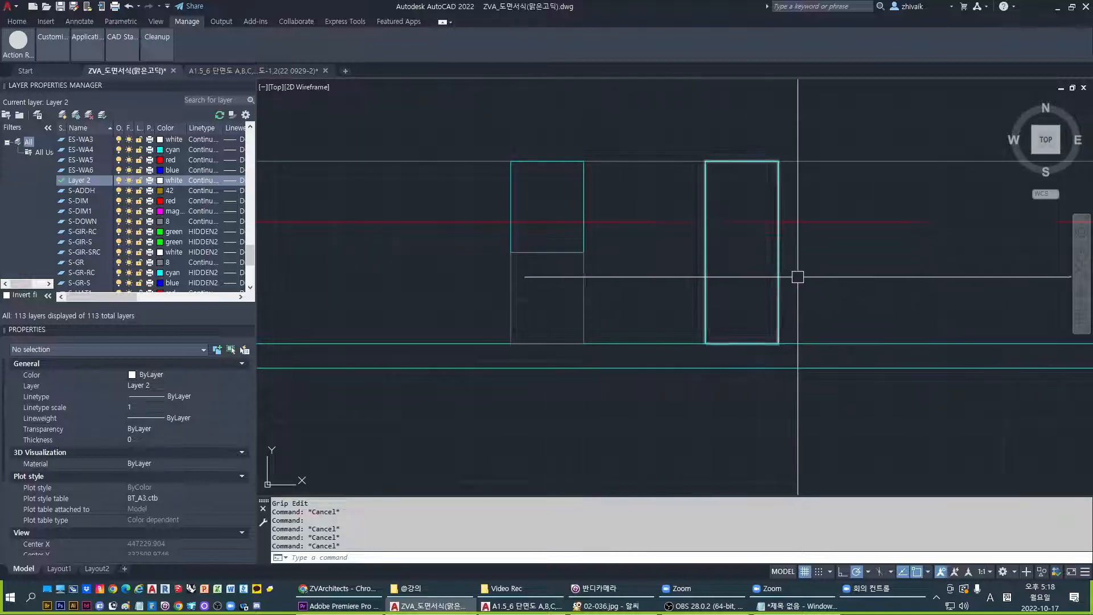
pyautogui.moveTo(601, 259); pyautogui.dragTo(589, 260, button='middle')
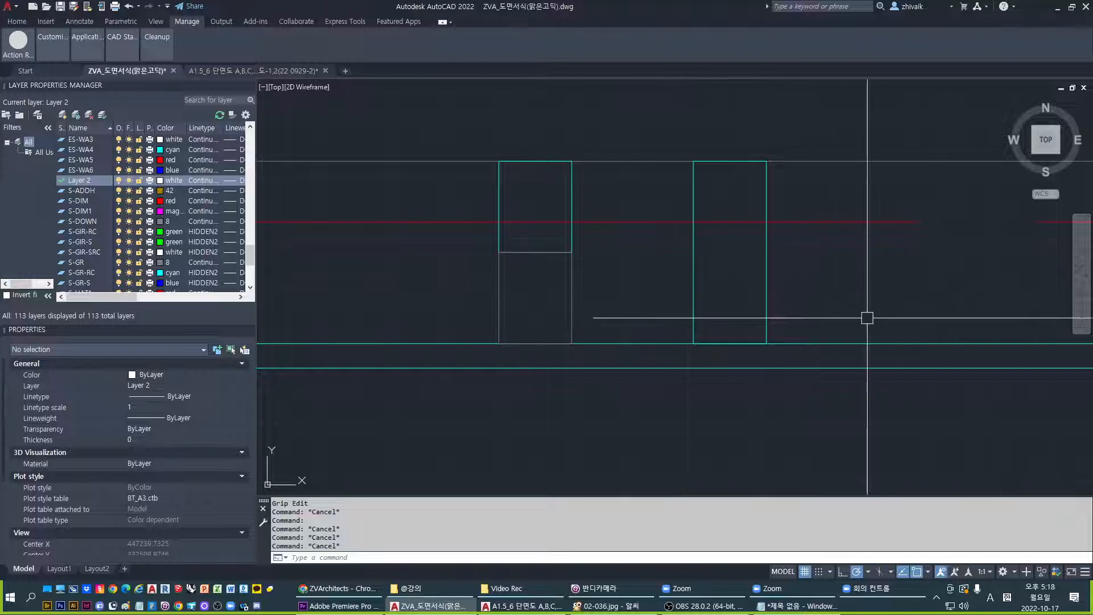
pyautogui.moveTo(530, 182); pyautogui.dragTo(531, 188, button='middle')
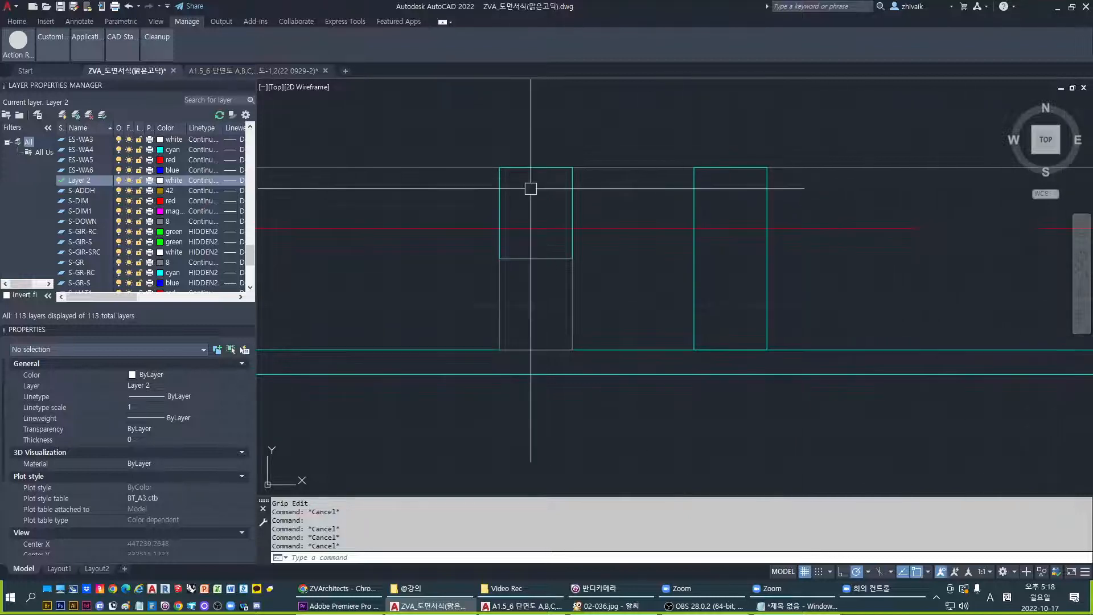
pyautogui.hotkey('alt', 'Tab')
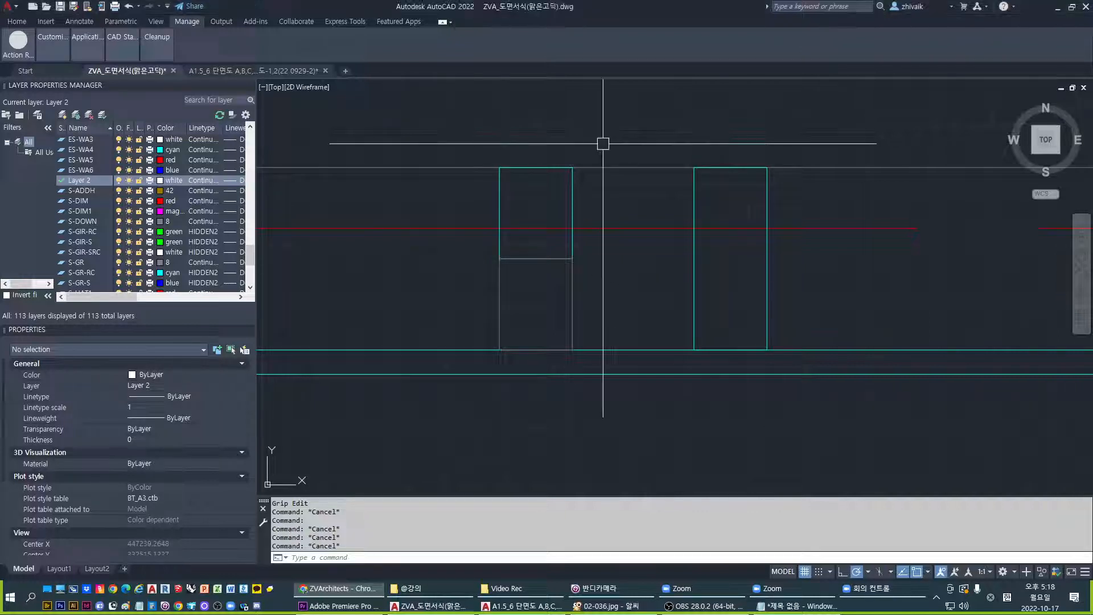
# Step: Save the drawing under the name 1234.dwg on the desktop
pyautogui.click(8, 6)
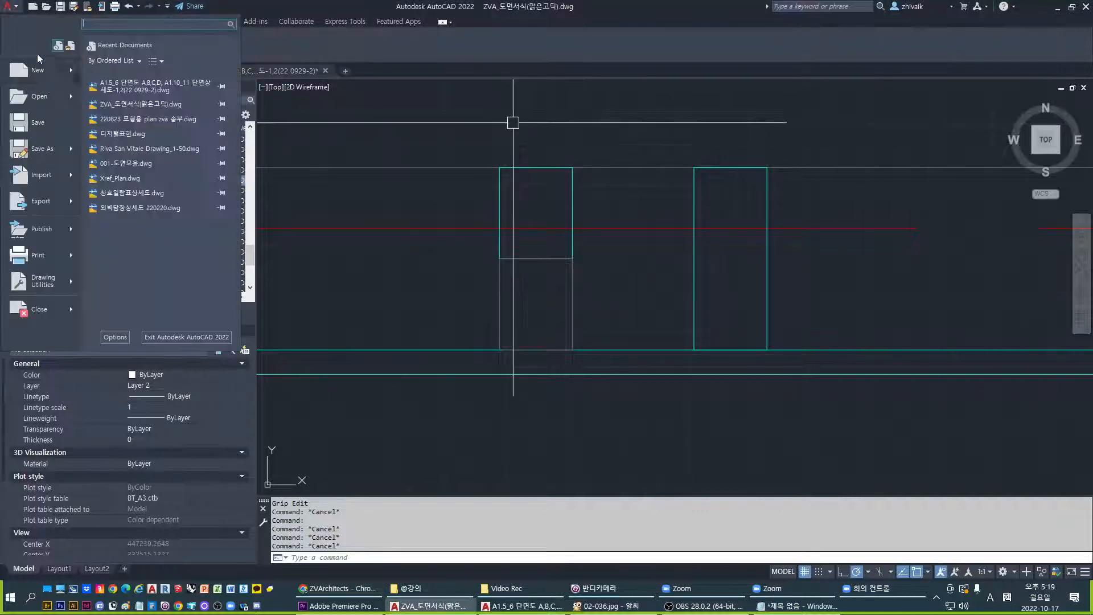
pyautogui.click(35, 148)
pyautogui.moveTo(572, 158); pyautogui.dragTo(1092, 159)
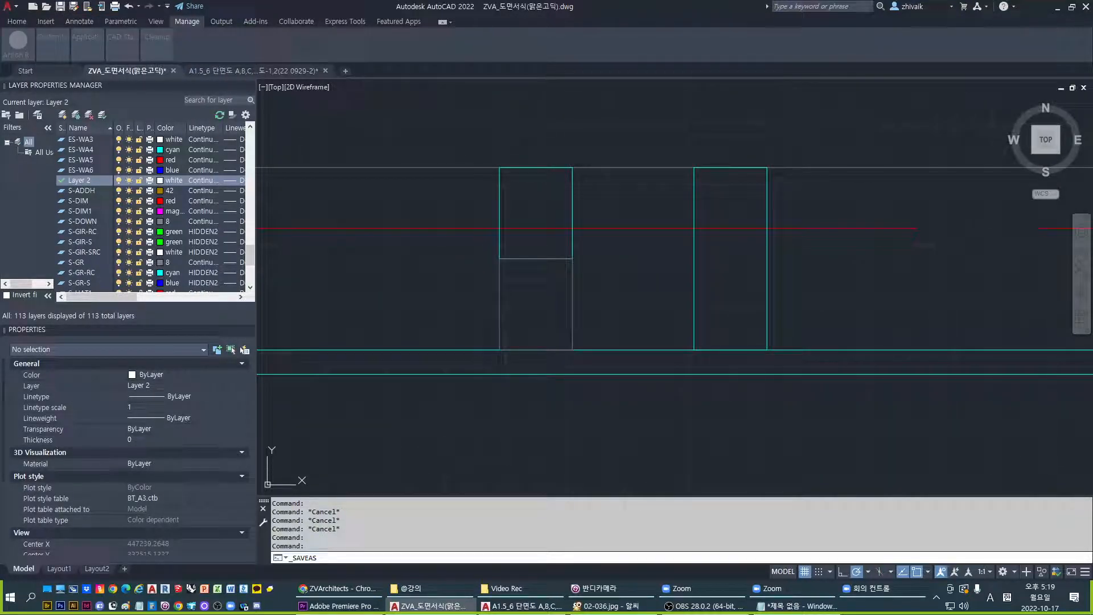
pyautogui.press('Return')
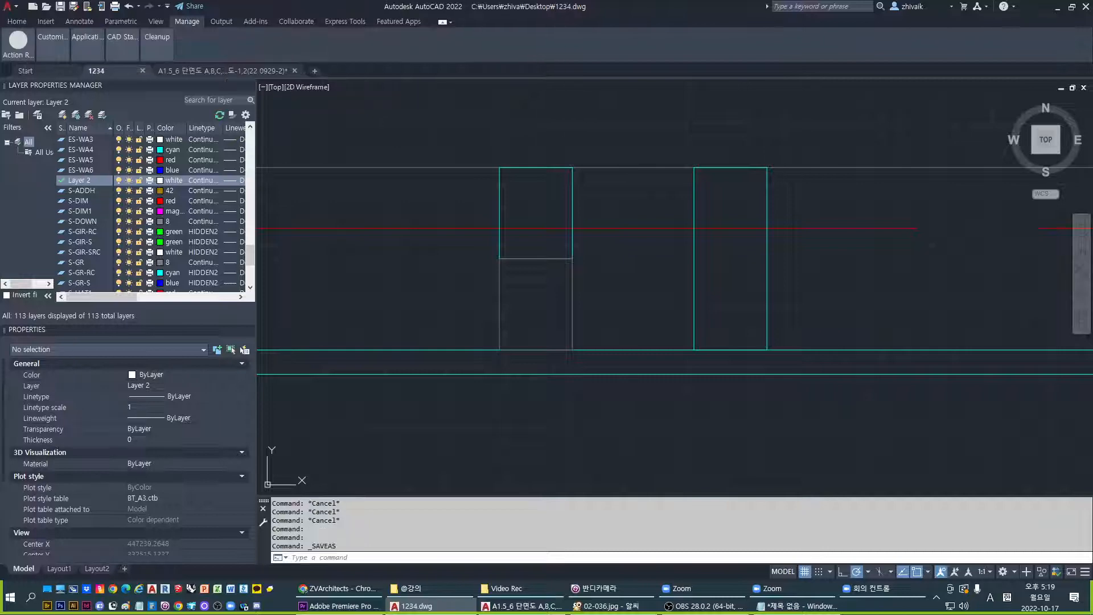
# Step: Open the drawing ZVA_도면서식(맑은고딕) (1).dwg
pyautogui.hotkey('alt', 'Tab')
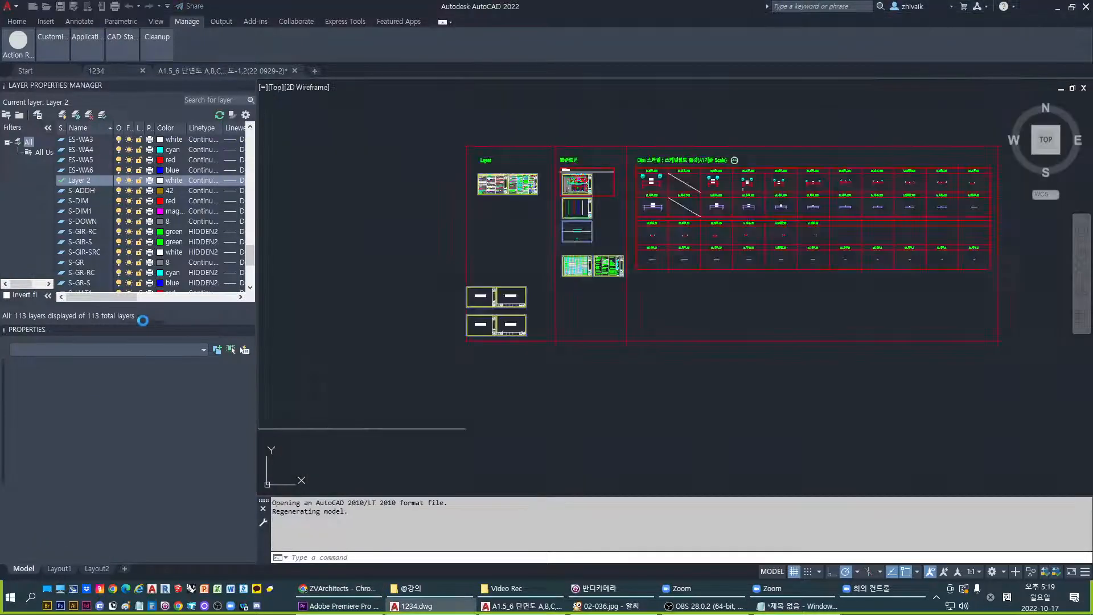
pyautogui.scroll(-4, 97, 249)
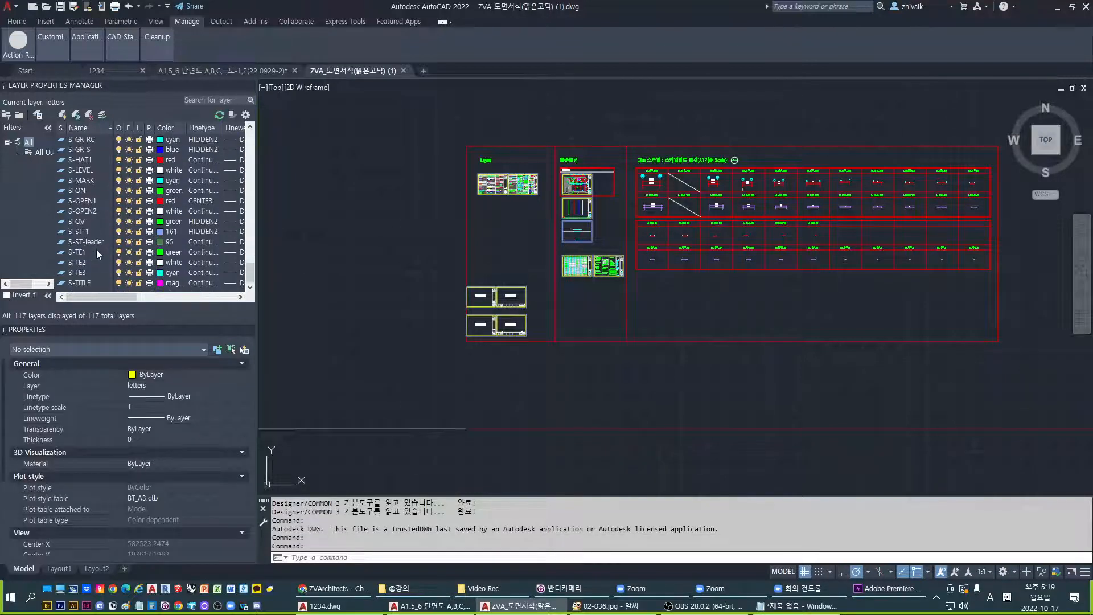
pyautogui.scroll(6, 96, 249)
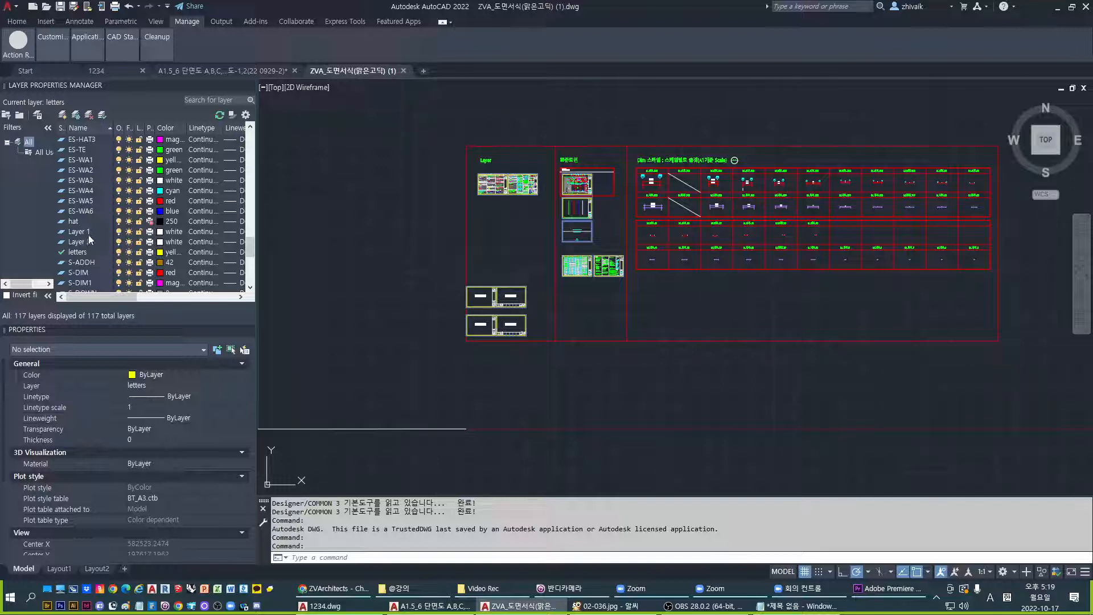
# Step: Try to delete Layer 1 and Layer 2 from the layer list
pyautogui.click(88, 233)
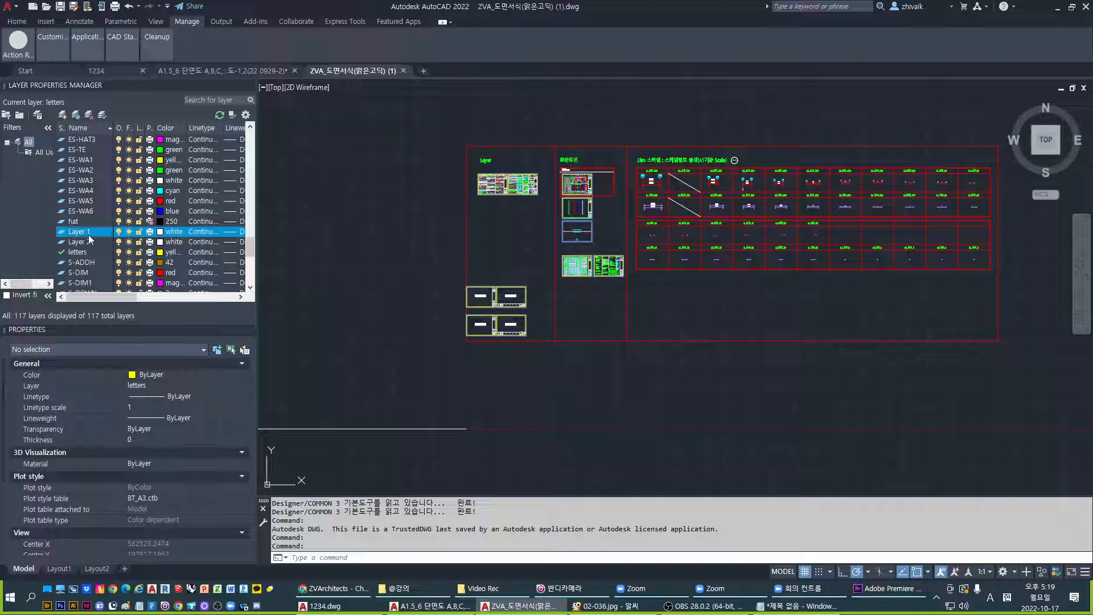
pyautogui.press('Delete')
pyautogui.press('Return')
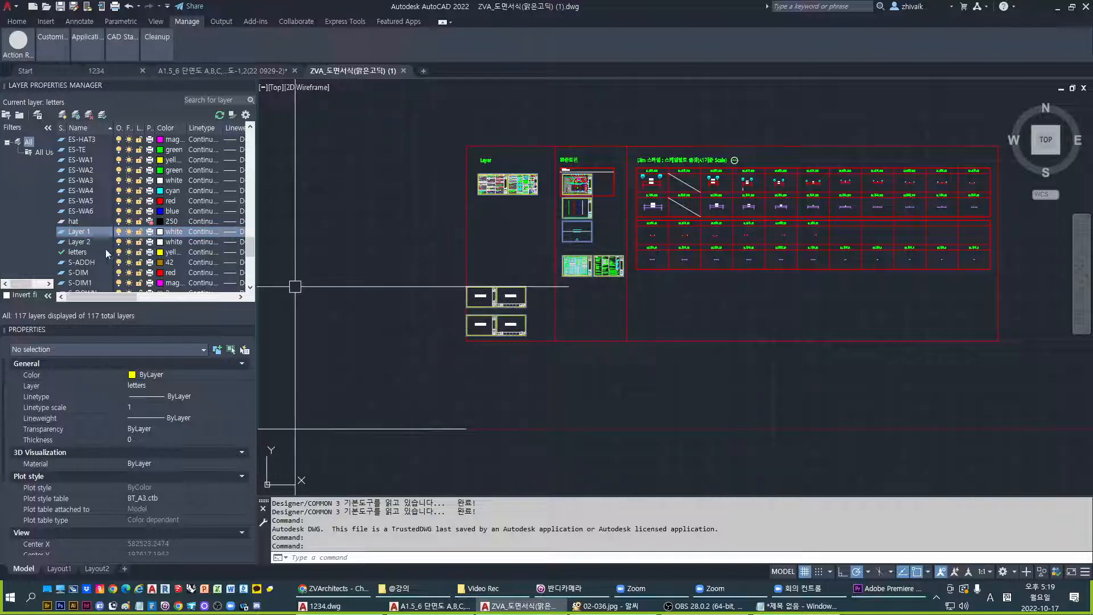
pyautogui.click(93, 243)
pyautogui.press('Delete')
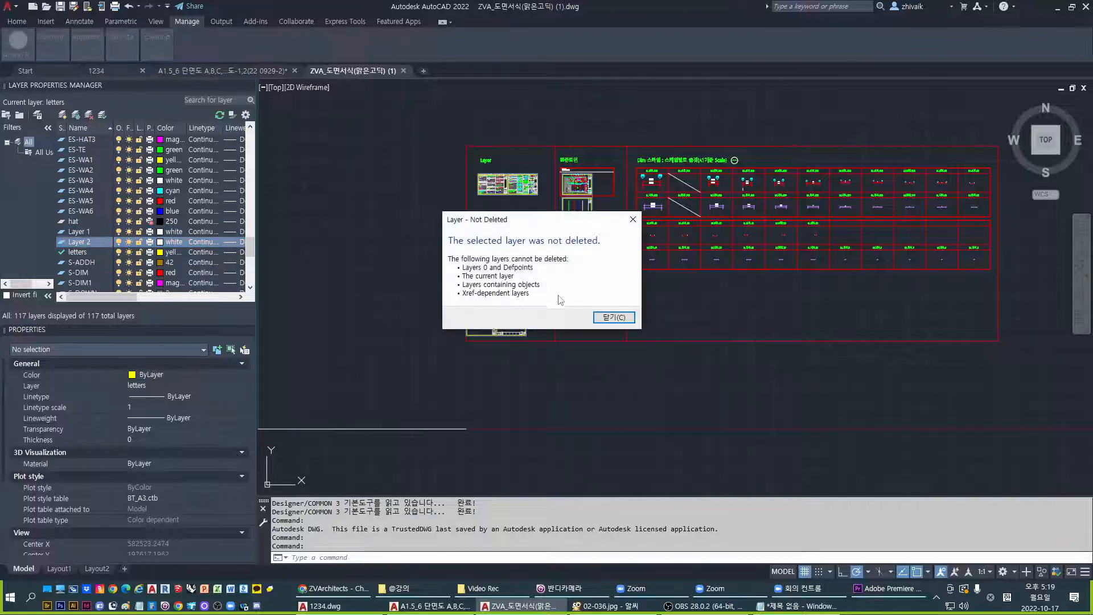
pyautogui.click(606, 318)
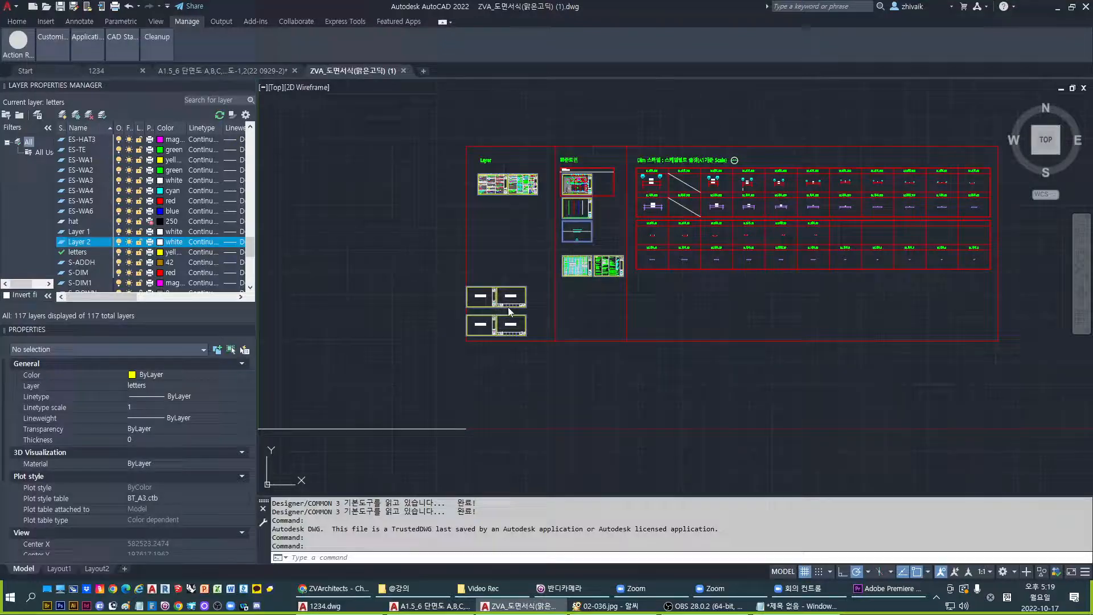
# Step: Make Layer 2 current and draw a horizontal test polyline below the sheet frames
pyautogui.doubleClick(101, 243)
pyautogui.moveTo(465, 387); pyautogui.dragTo(467, 371, button='middle')
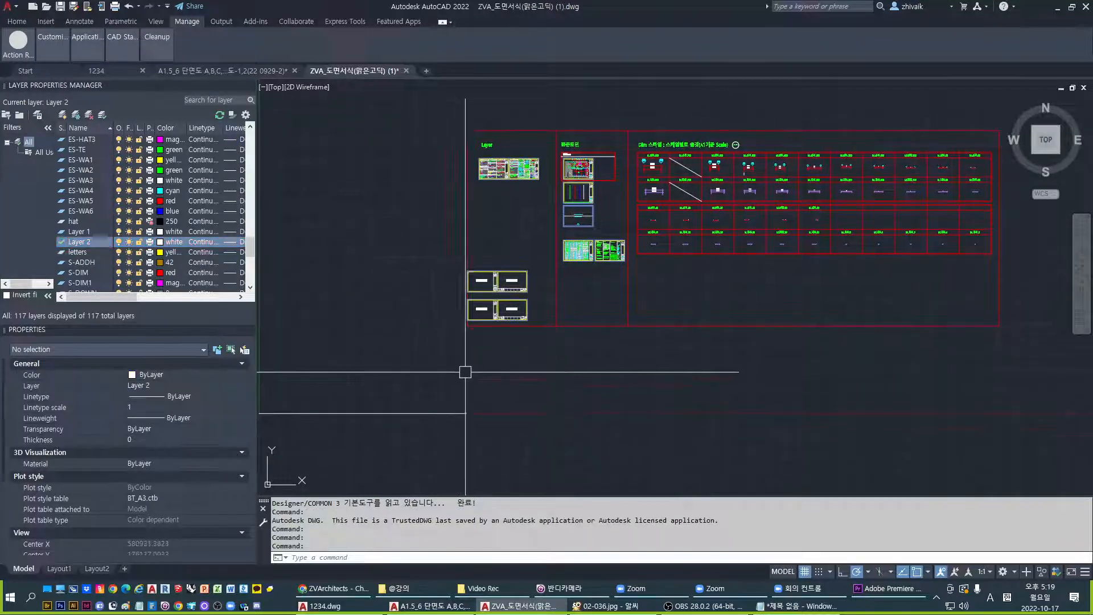
pyautogui.press('Escape')
pyautogui.press('Escape')
pyautogui.write('pl')
pyautogui.press('space')
pyautogui.click(409, 374)
pyautogui.click(535, 374)
pyautogui.press('Escape')
pyautogui.press('Escape')
# Step: Isolate the test polyline's layer with the SD command and erase the polyline
pyautogui.write('of')
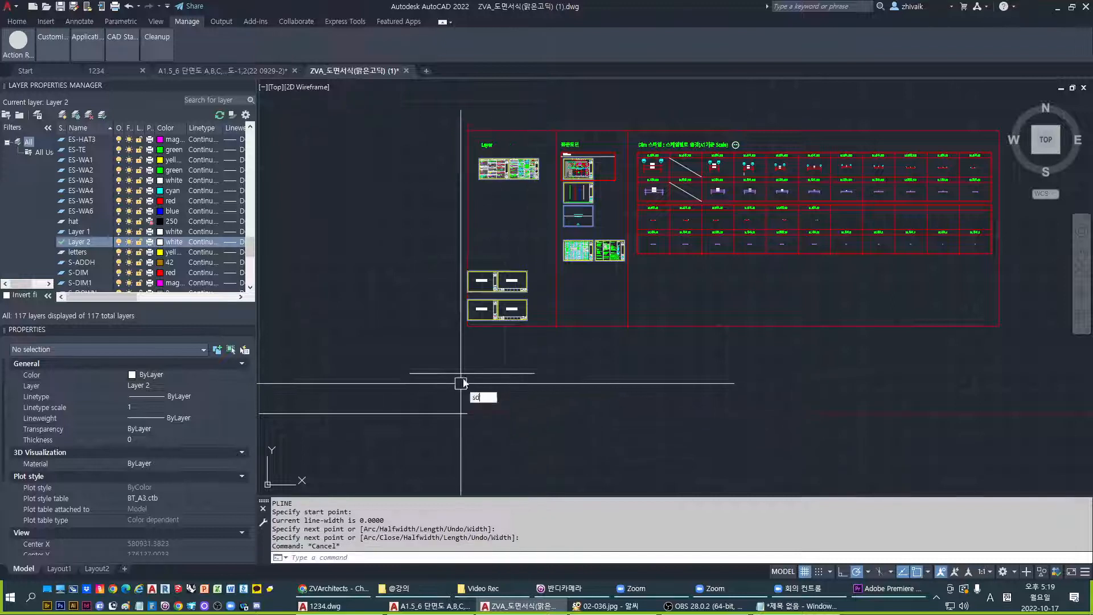
pyautogui.press('space')
pyautogui.click(464, 375)
pyautogui.click(449, 373)
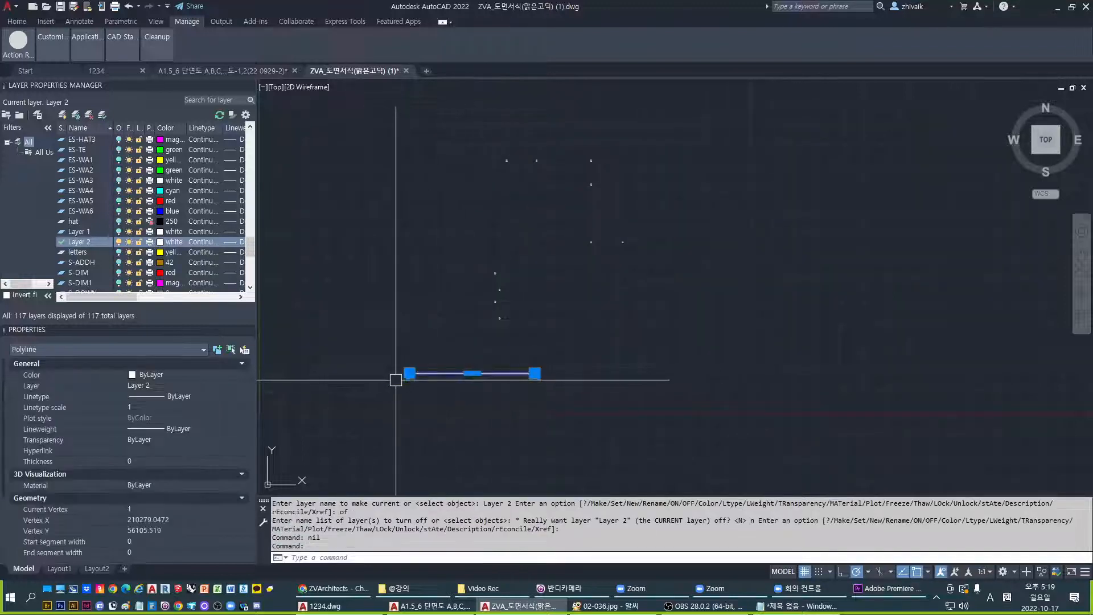
pyautogui.write('e')
pyautogui.press('space')
pyautogui.press('Escape')
# Step: Make Layer 1 current and turn all layers back on with the SS command
pyautogui.doubleClick(76, 232)
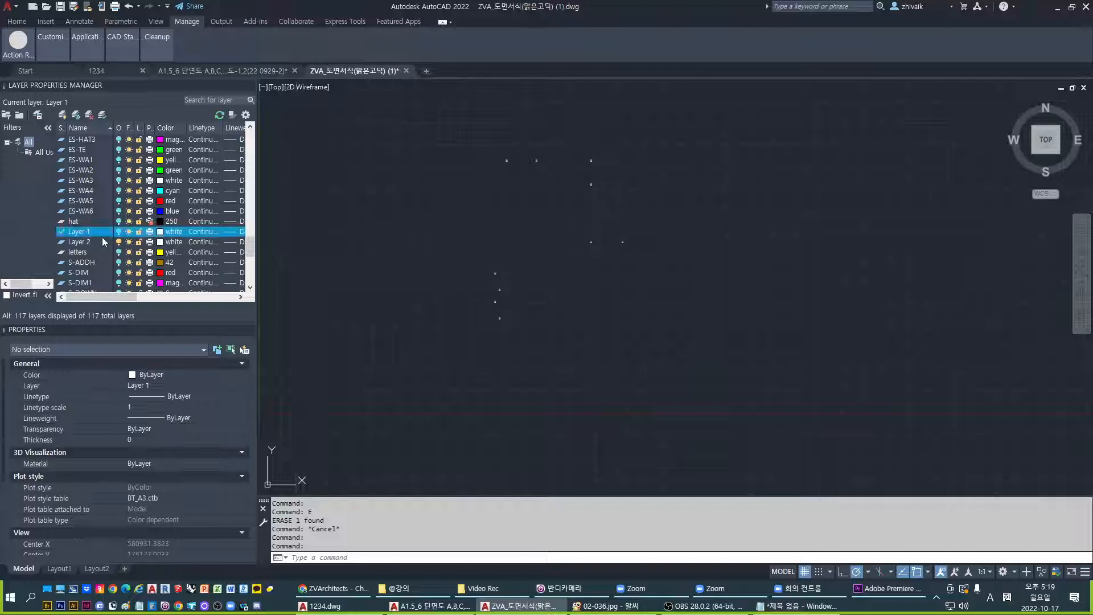
pyautogui.click(118, 232)
pyautogui.press('Escape')
pyautogui.press('Escape')
pyautogui.write('ss')
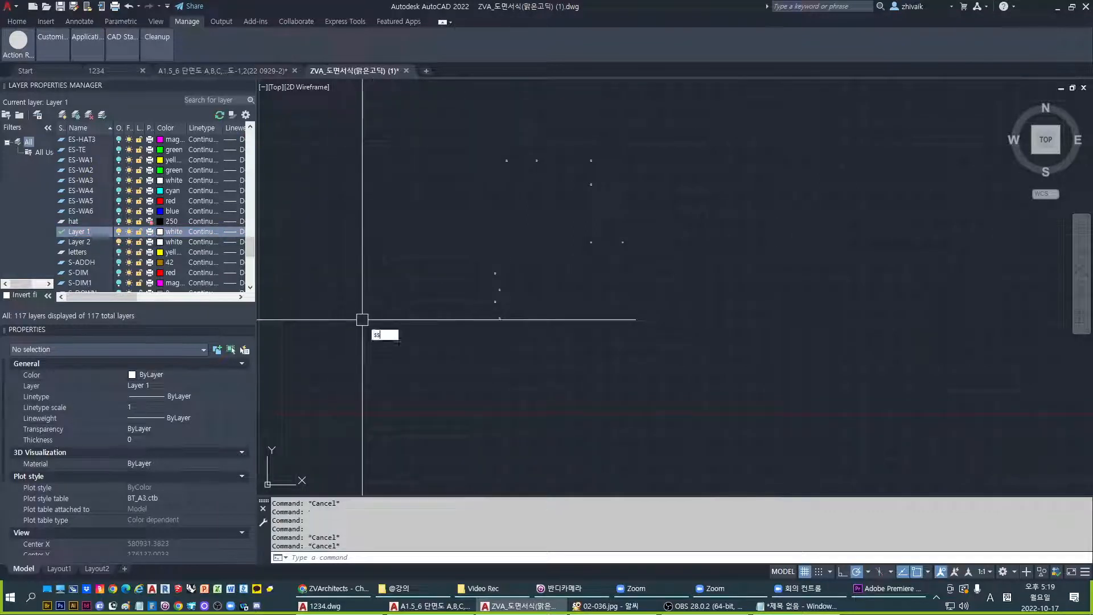
pyautogui.press('space')
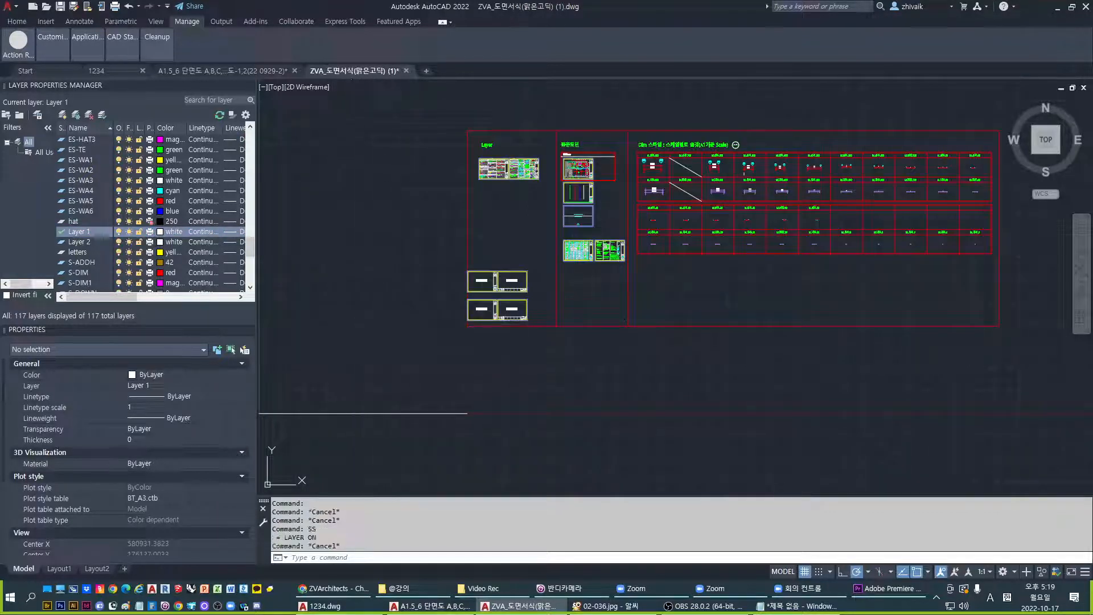
# Step: Draw a slightly sloped test polyline on Layer 1 below the sheet frames
pyautogui.write('pl')
pyautogui.press('space')
pyautogui.click(366, 356)
pyautogui.click(484, 369)
pyautogui.press('Escape')
pyautogui.press('Escape')
# Step: Isolate Layer 1 with the SD command and erase the sloped test polyline
pyautogui.write('sd')
pyautogui.press('space')
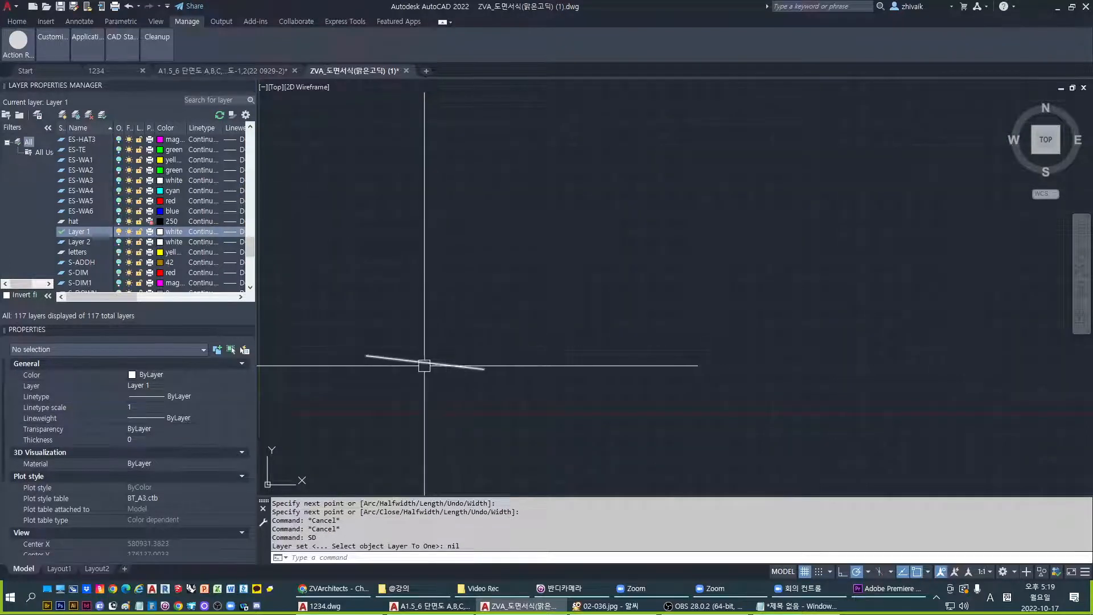
pyautogui.press('Escape')
pyautogui.click(417, 382)
pyautogui.click(369, 340)
pyautogui.write('e')
pyautogui.press('space')
pyautogui.press('Escape')
# Step: Make Layer 2 current and turn all layers back on with the SS command
pyautogui.doubleClick(97, 240)
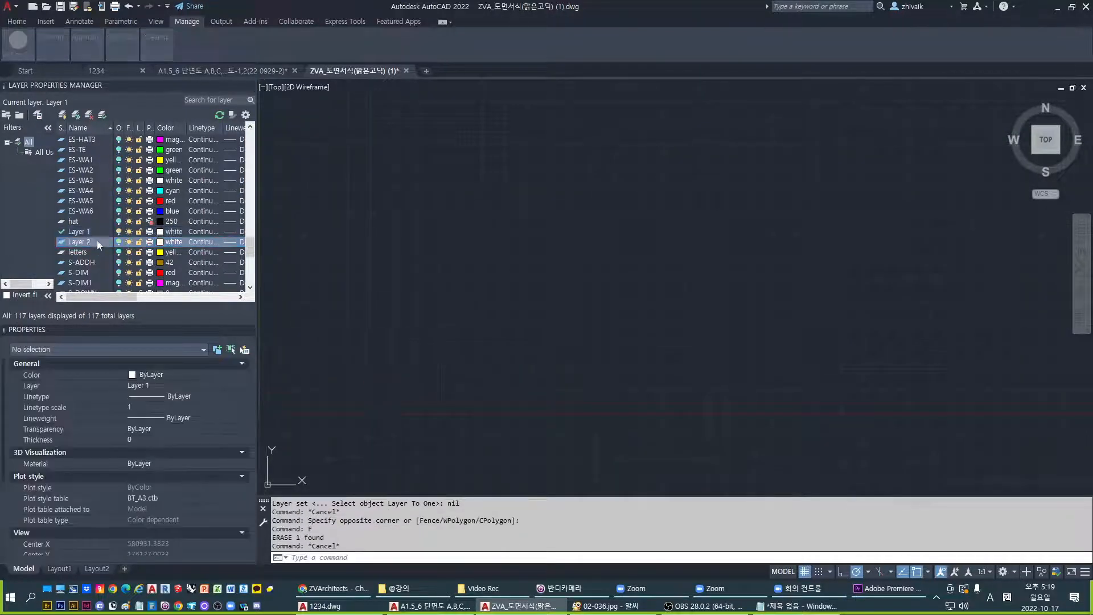
pyautogui.click(457, 321)
pyautogui.write('ss')
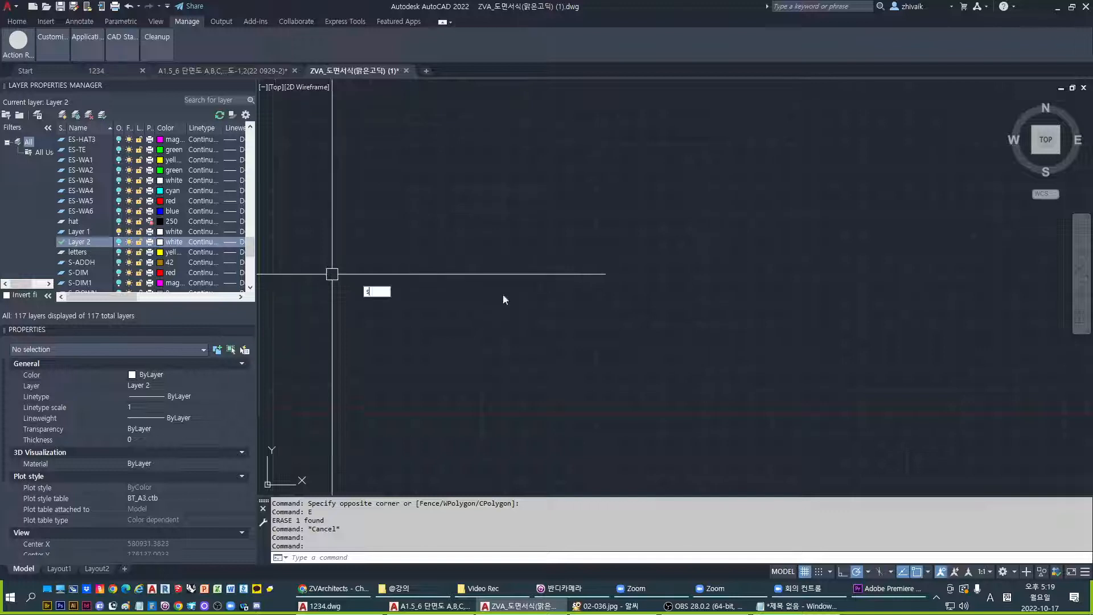
pyautogui.press('space')
pyautogui.press('Escape')
# Step: Try to delete Layer 1 while Layer 2 is current
pyautogui.click(94, 233)
pyautogui.press('Delete')
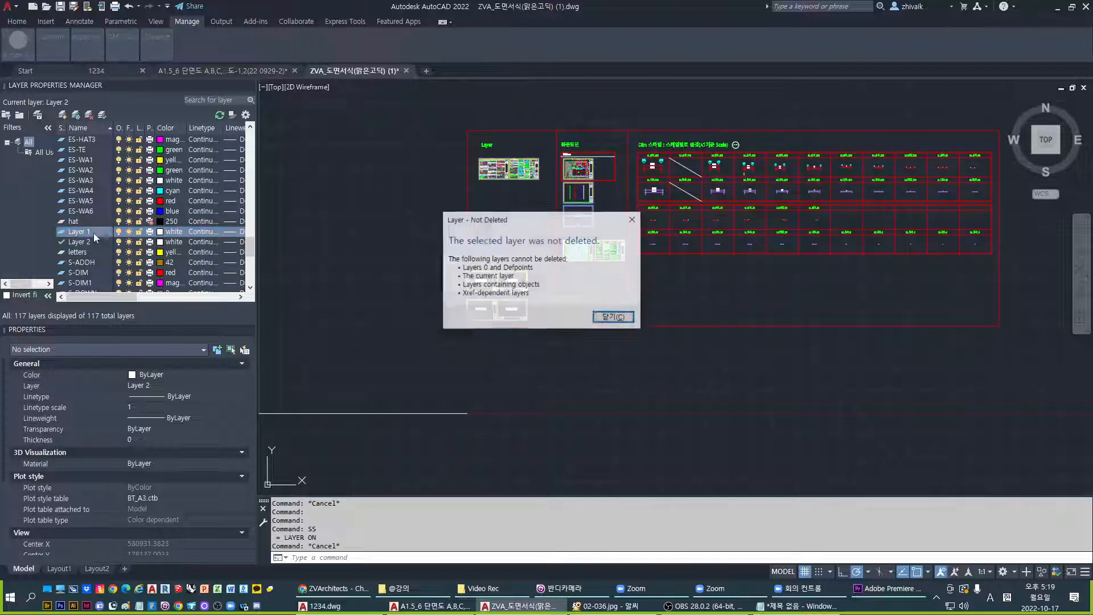
pyautogui.click(615, 320)
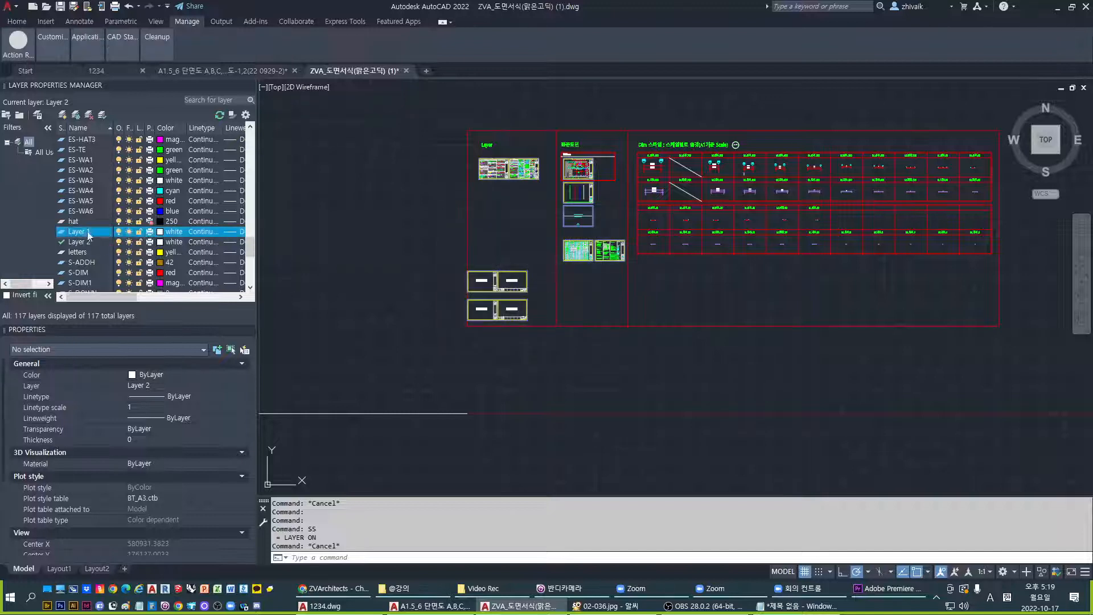
# Step: Make Layer 1 current and draw a downward-sloping test polyline below the sheet frames
pyautogui.doubleClick(89, 234)
pyautogui.write('e')
pyautogui.click(453, 369)
pyautogui.click(520, 386)
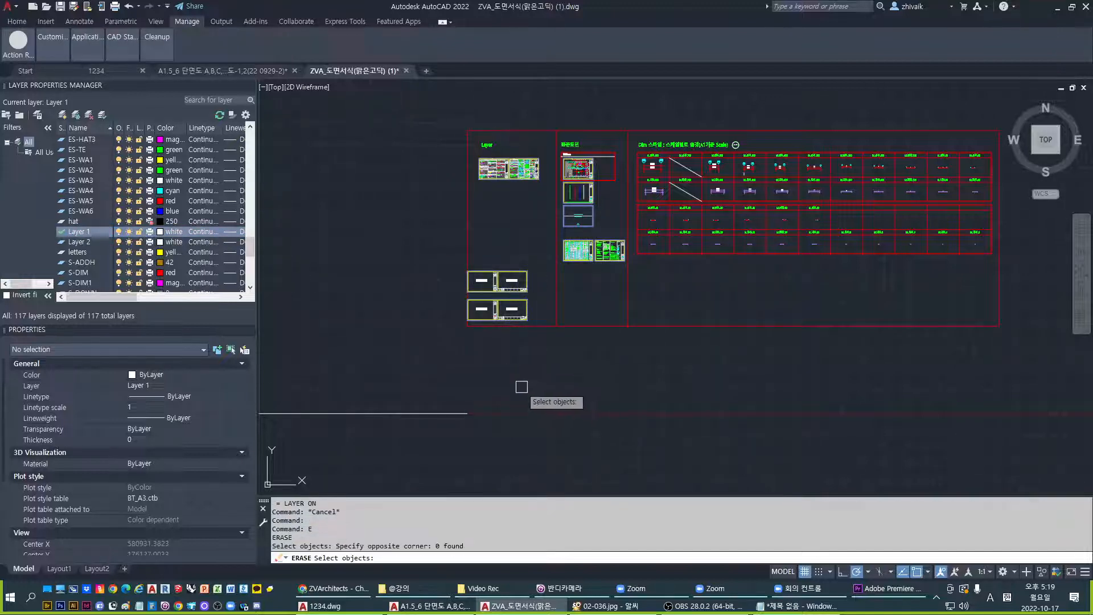
pyautogui.press('Escape')
pyautogui.press('Escape')
pyautogui.write('l')
pyautogui.click(471, 352)
pyautogui.click(534, 377)
pyautogui.press('space')
pyautogui.press('Escape')
pyautogui.press('Escape')
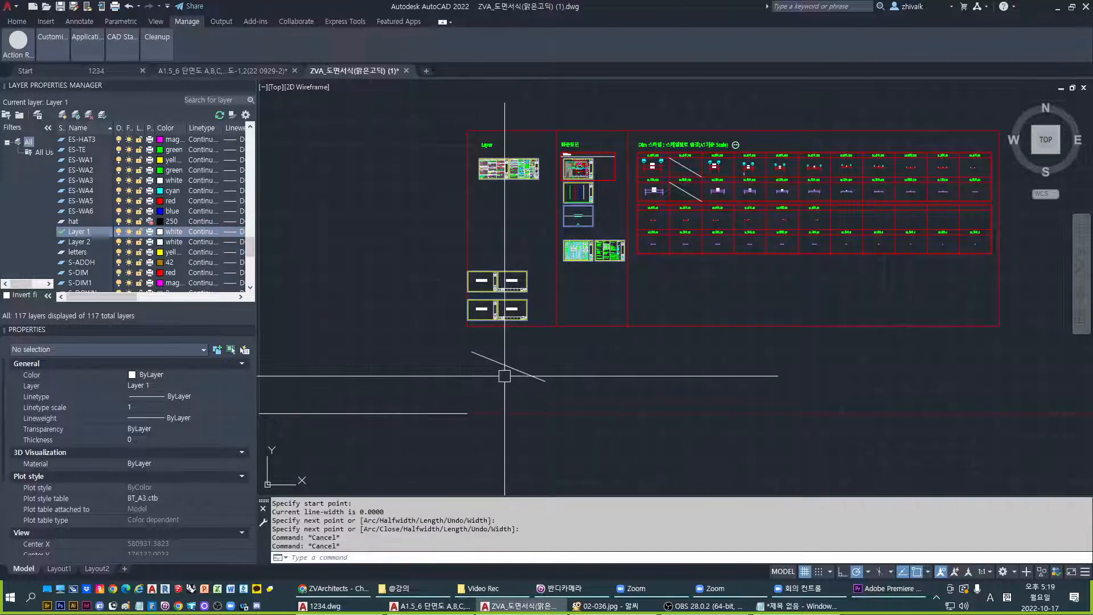
# Step: Isolate Layer 1 with the SD command and zoom to the drawing extents to check for stray objects
pyautogui.write('sd')
pyautogui.click(509, 367)
pyautogui.press('space')
pyautogui.press('Escape')
pyautogui.press('Escape')
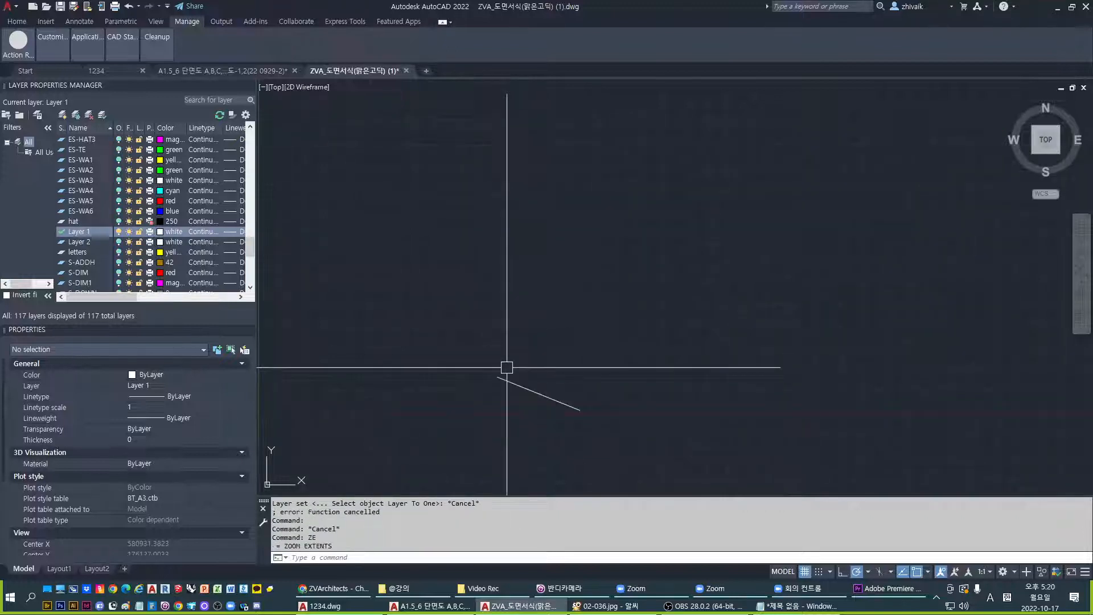
pyautogui.write('ze')
pyautogui.press('Escape')
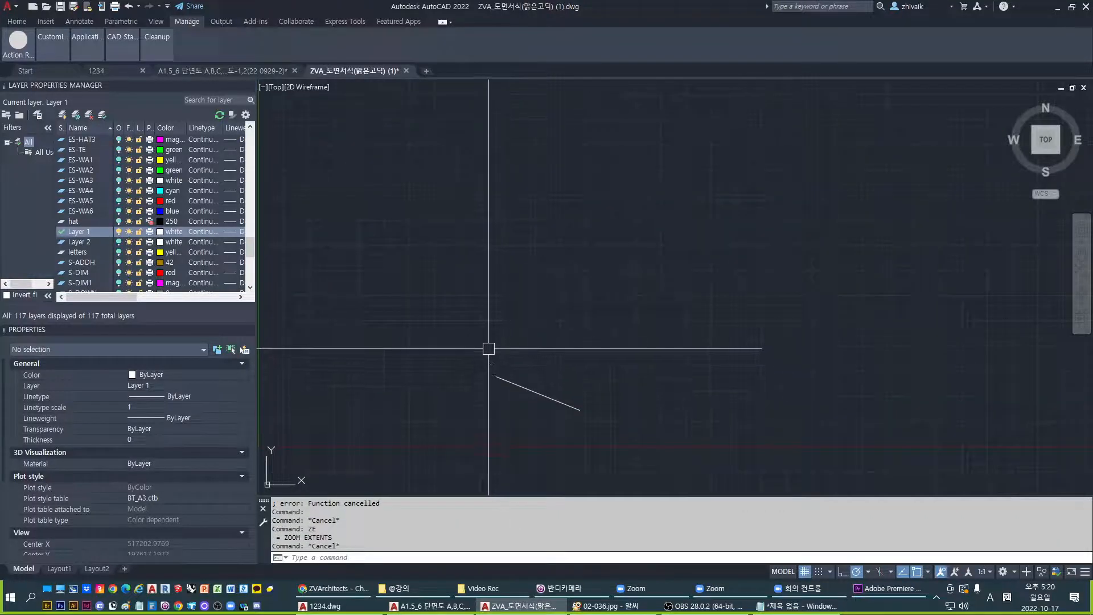
pyautogui.scroll(-3, 488, 349)
pyautogui.press('Escape')
# Step: Select everything on the isolated Layer 1 with a large window and erase it
pyautogui.click(317, 103)
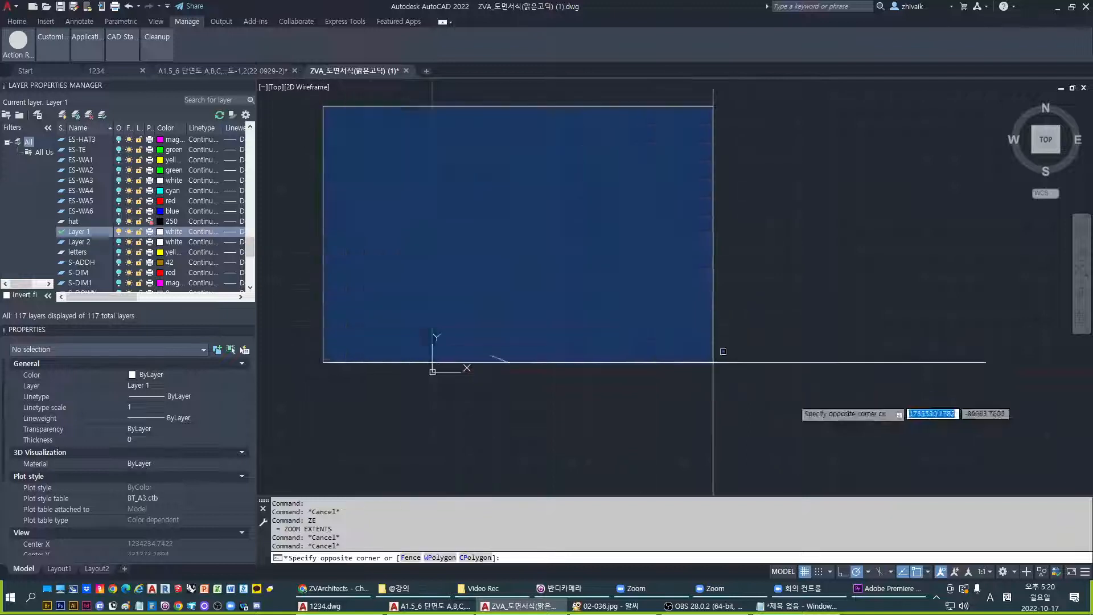
pyautogui.click(712, 361)
pyautogui.click(371, 102)
pyautogui.click(988, 439)
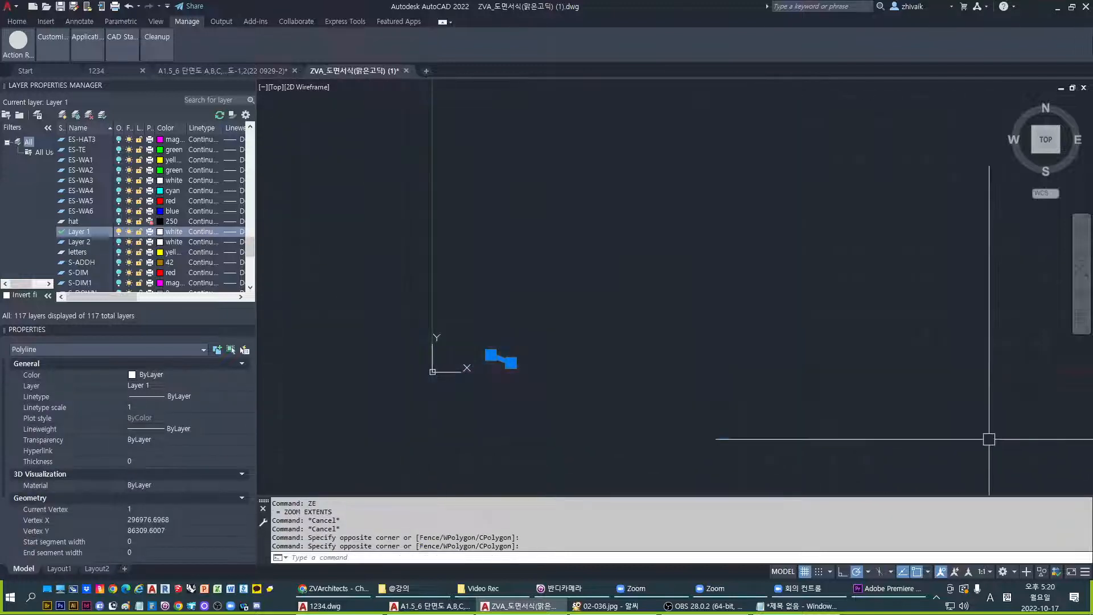
pyautogui.write('e')
pyautogui.press('Return')
pyautogui.press('Escape')
# Step: Turn all layers back on and make the letters layer current
pyautogui.write('ss')
pyautogui.press('Return')
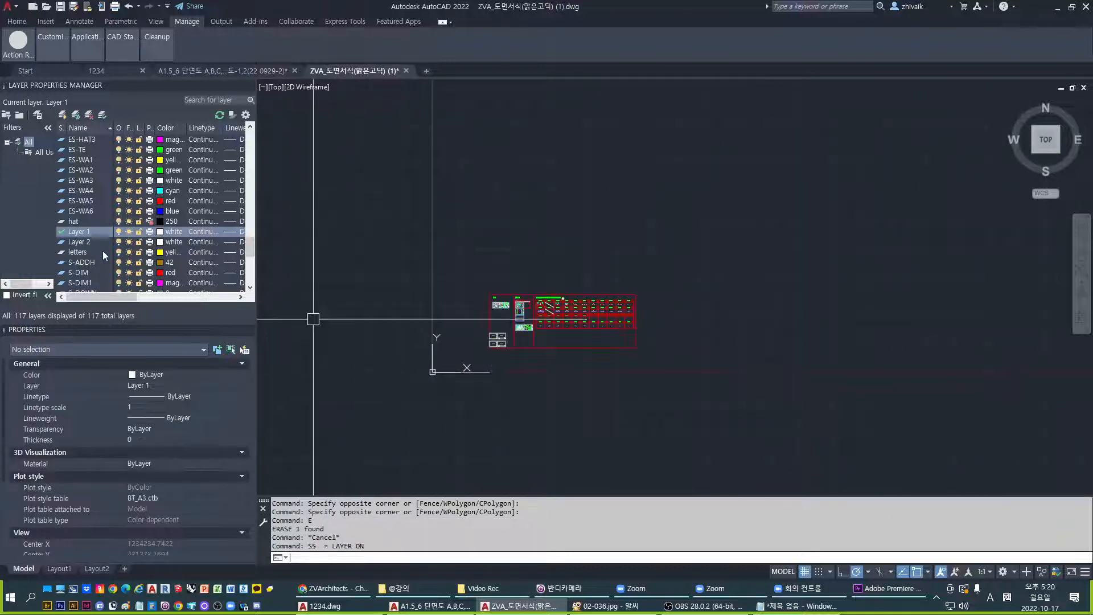
pyautogui.doubleClick(90, 253)
# Step: Try to delete Layer 1 while the letters layer is current
pyautogui.click(100, 233)
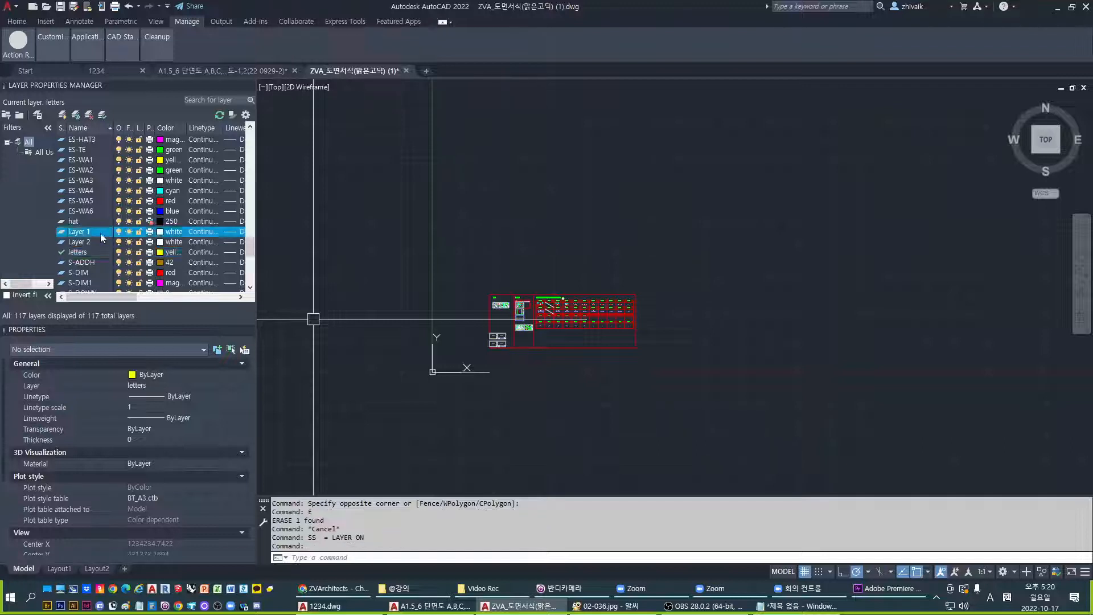
pyautogui.press('Delete')
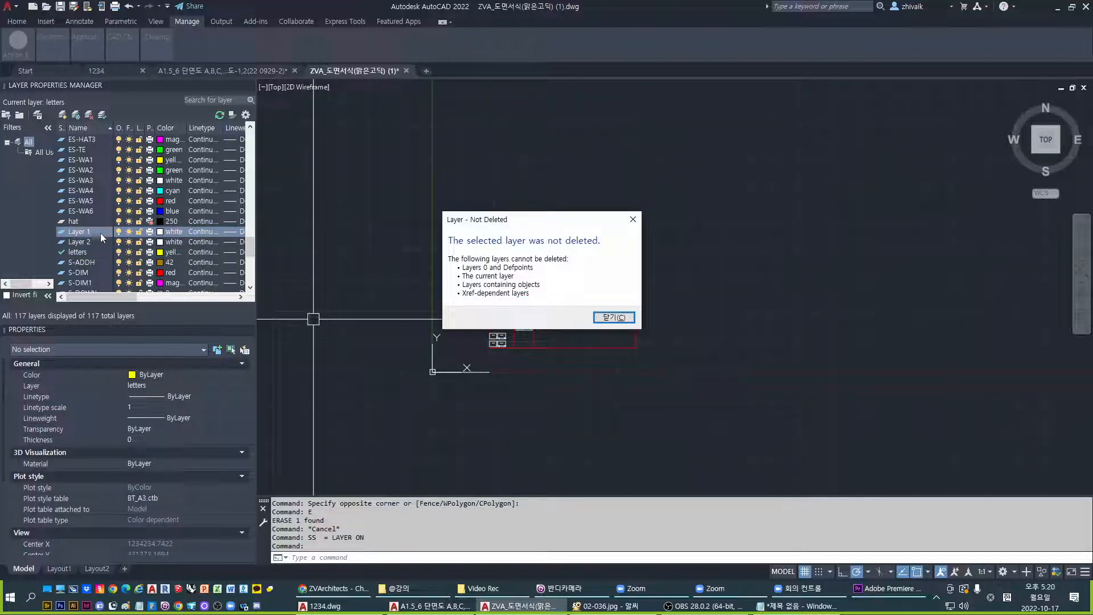
pyautogui.press('Return')
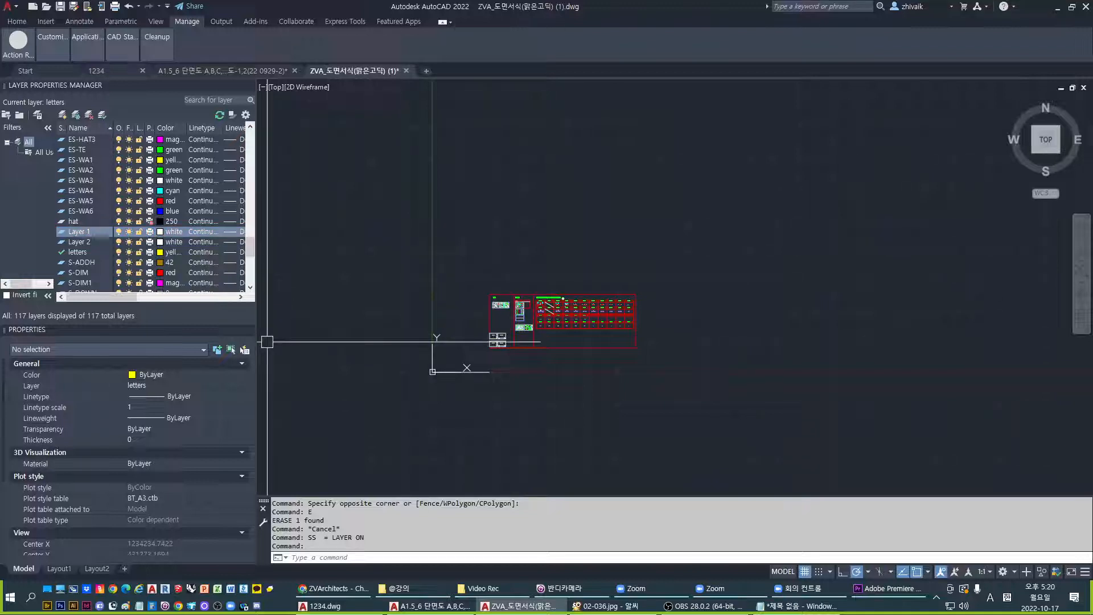
# Step: Switch back to the 1234 drawing with the mullion rectangles
pyautogui.click(758, 421)
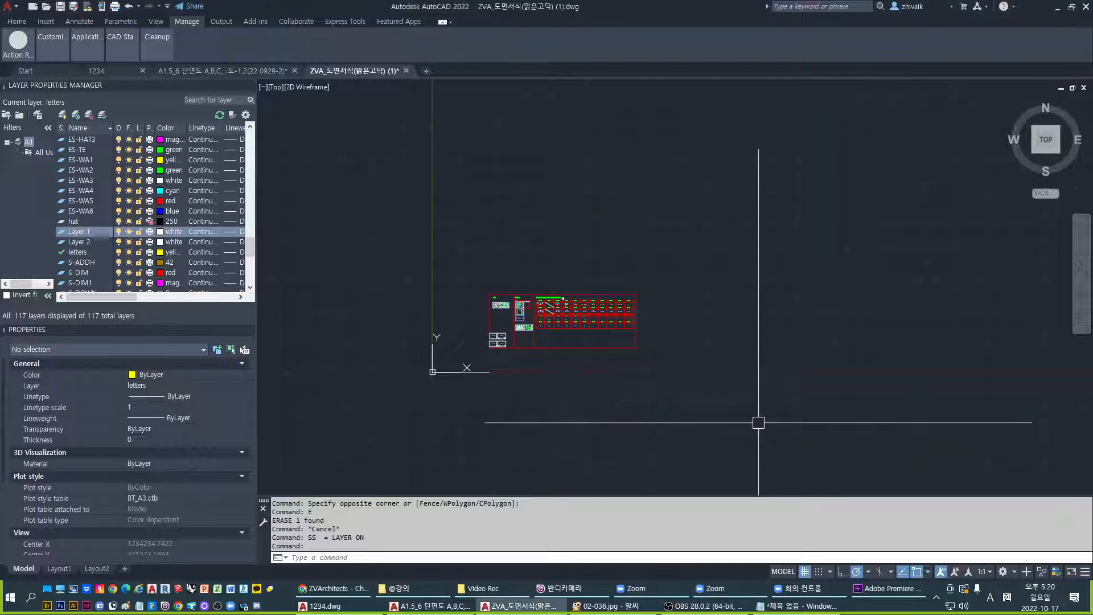
pyautogui.scroll(5, 478, 348)
pyautogui.moveTo(438, 401); pyautogui.dragTo(567, 304, button='middle')
pyautogui.click(222, 71)
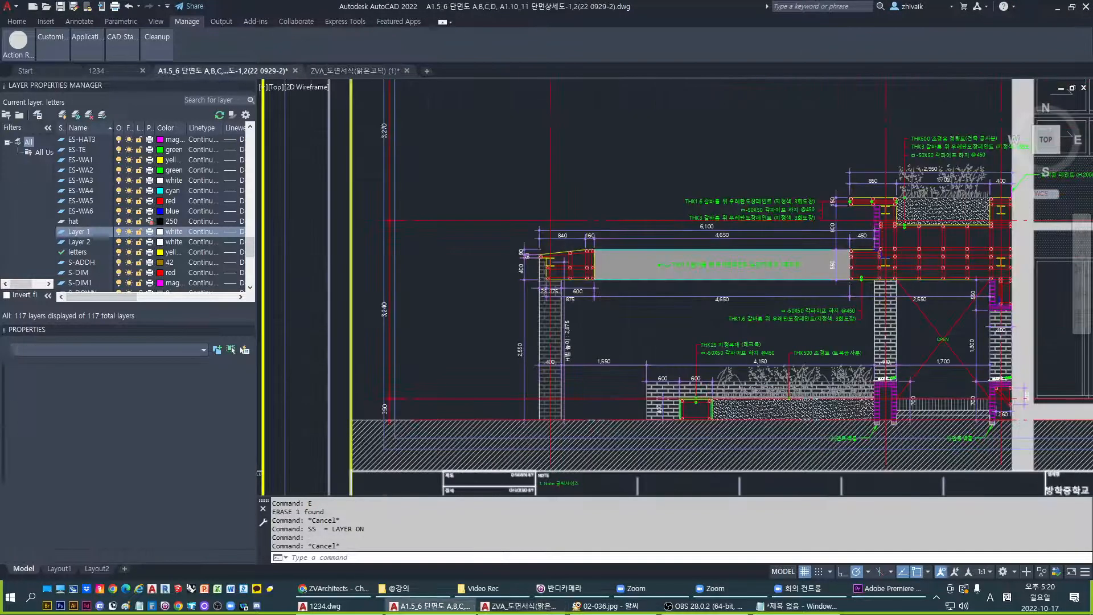
pyautogui.click(96, 70)
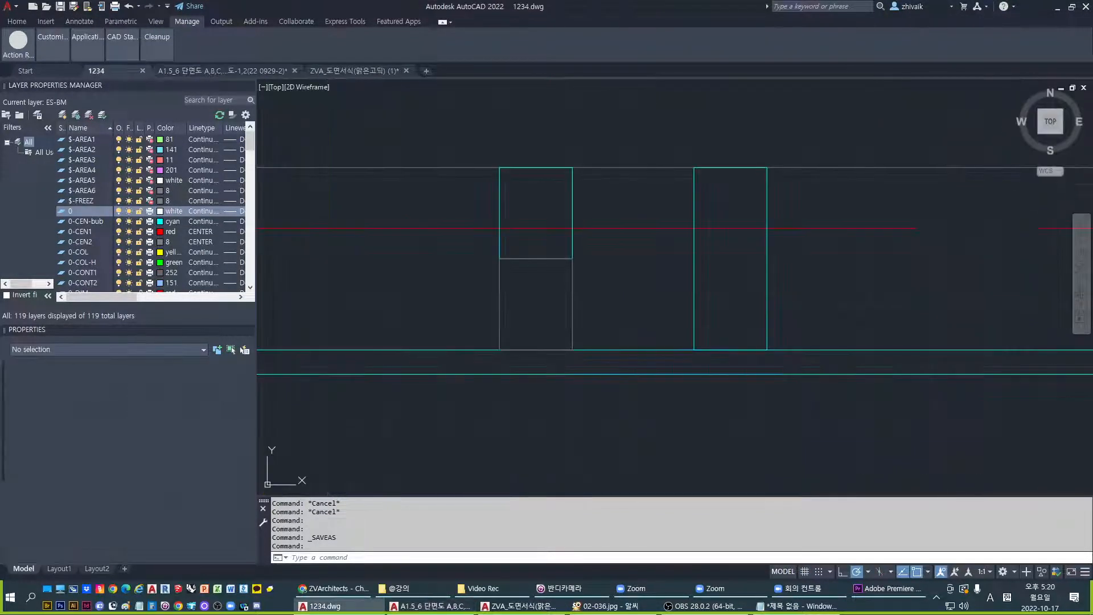
# Step: Stretch the right sides of the two stacked mullion rectangles across to the far edge of the tall neighbouring rectangle
pyautogui.moveTo(589, 278); pyautogui.dragTo(544, 252, button='middle')
pyautogui.write('s')
pyautogui.press('Return')
pyautogui.click(483, 138)
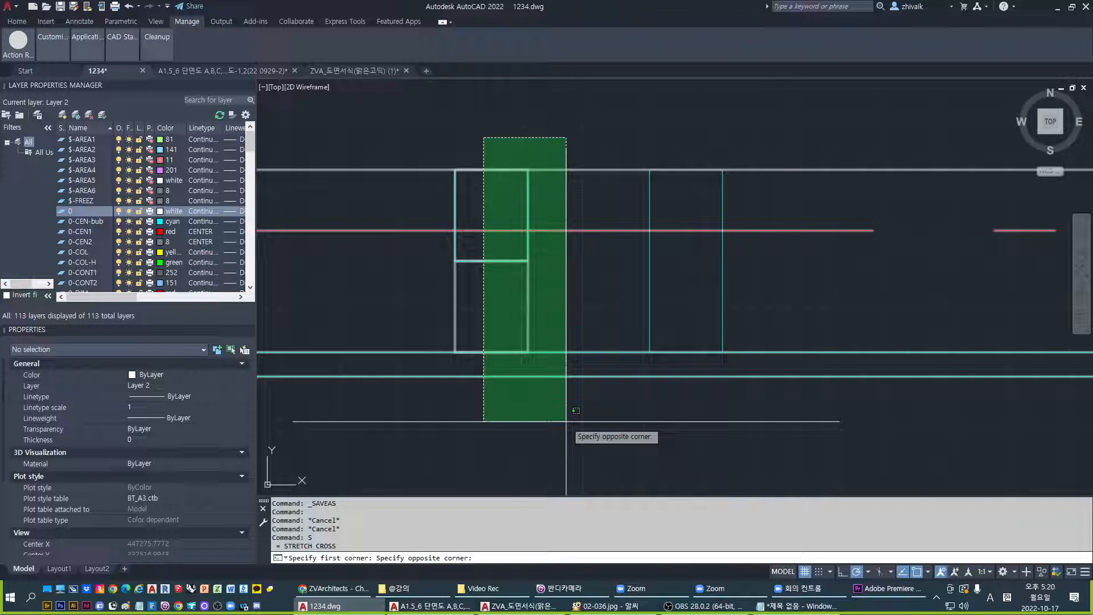
pyautogui.click(566, 422)
pyautogui.press('Return')
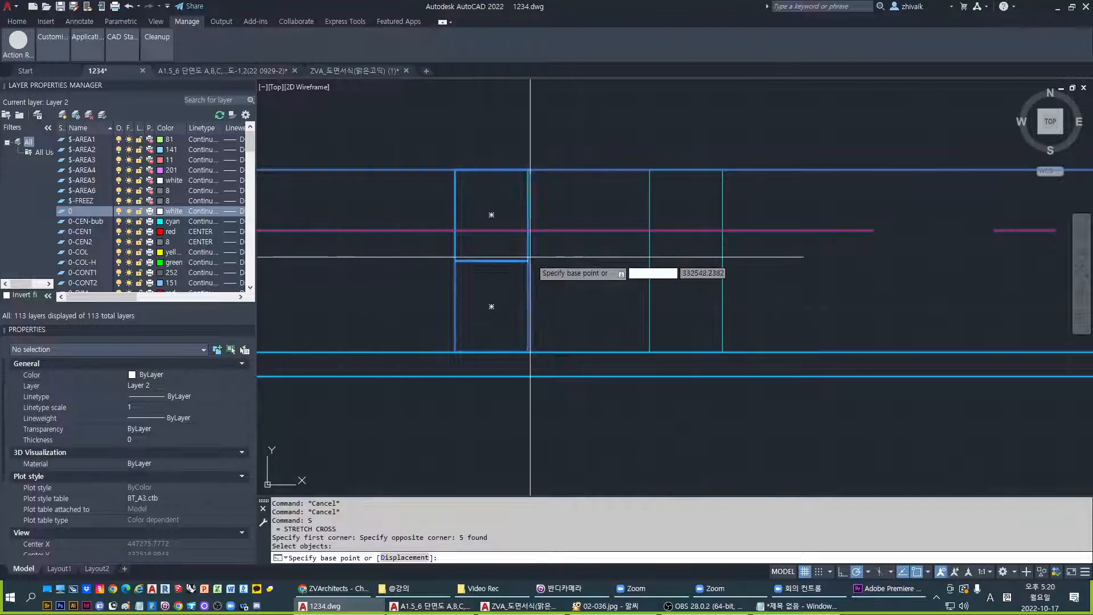
pyautogui.click(528, 261)
pyautogui.click(721, 261)
# Step: Erase the tall rectangle that overlaps the stretched mullion rectangles
pyautogui.write('s')
pyautogui.press('Return')
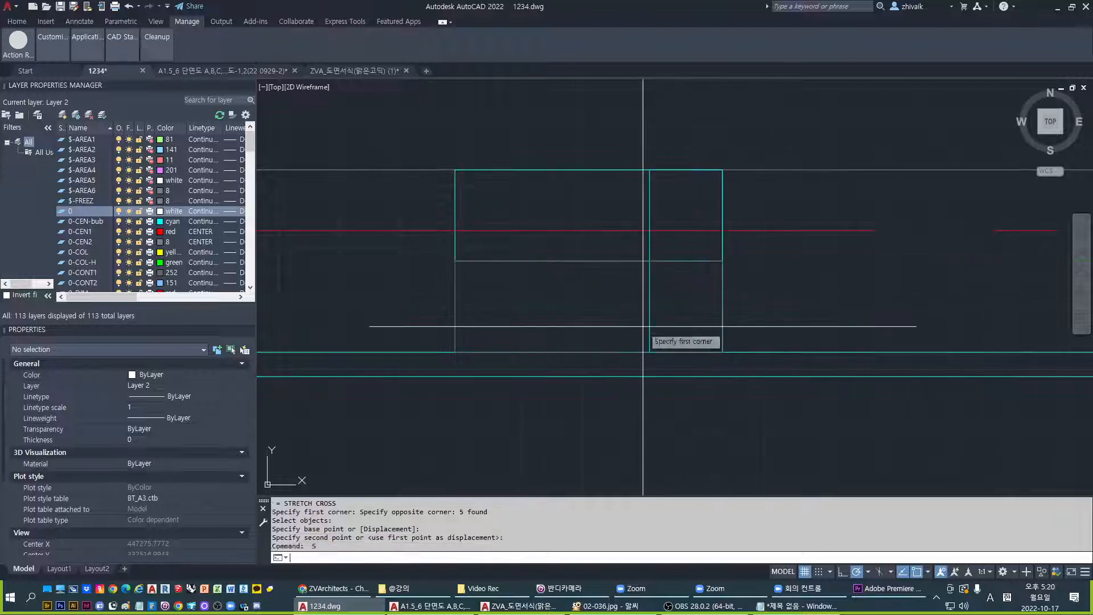
pyautogui.press('Escape')
pyautogui.click(652, 309)
pyautogui.write('e')
pyautogui.press('Return')
pyautogui.moveTo(652, 309); pyautogui.dragTo(597, 308, button='middle')
pyautogui.press('Escape')
pyautogui.press('Escape')
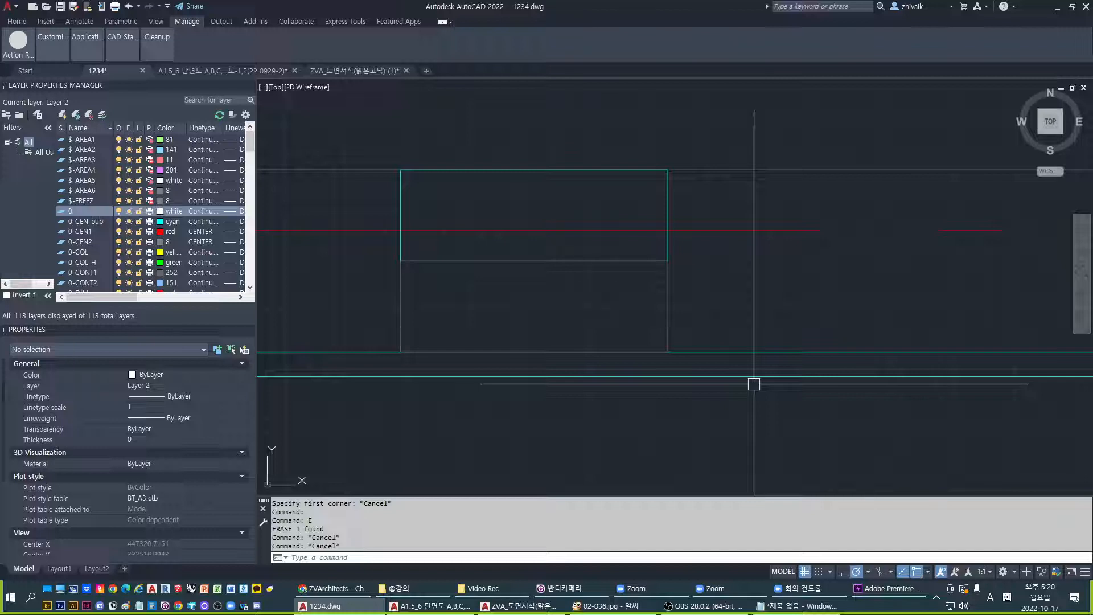
# Step: Undo the erasing of the tall rectangle and the stretch of the two stacked rectangles
pyautogui.write('U')
pyautogui.press('Return')
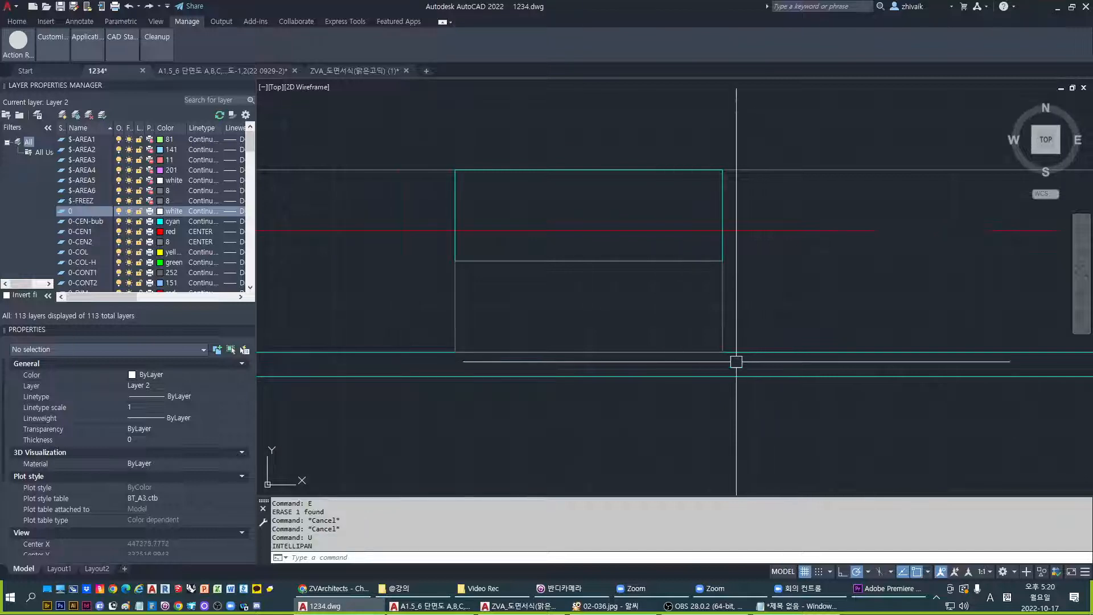
pyautogui.write('U')
pyautogui.press('Return')
pyautogui.write('U')
pyautogui.press('Return')
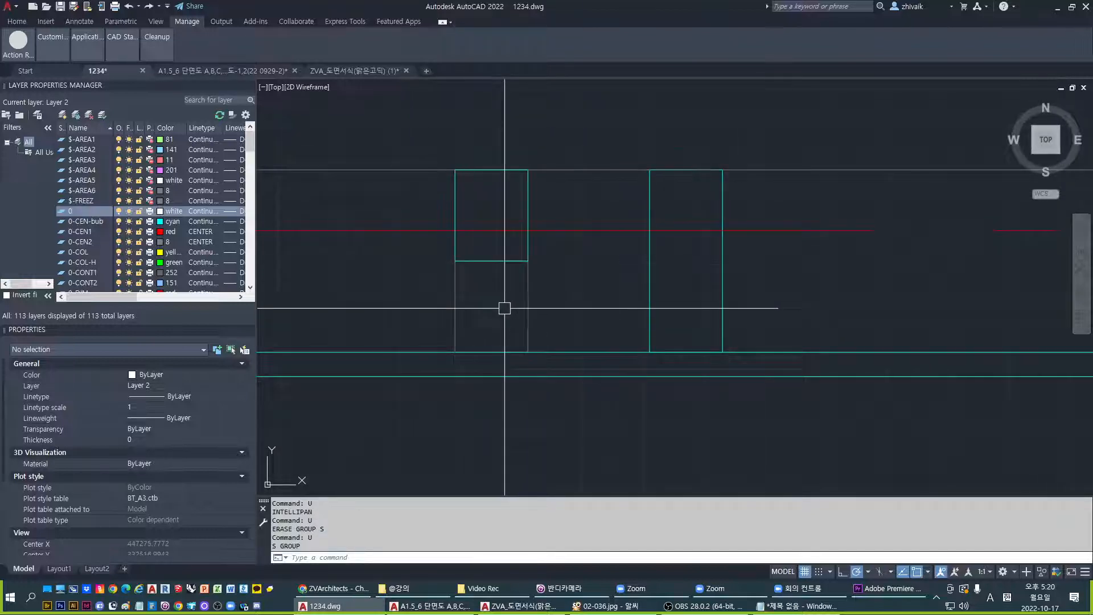
pyautogui.press('Escape')
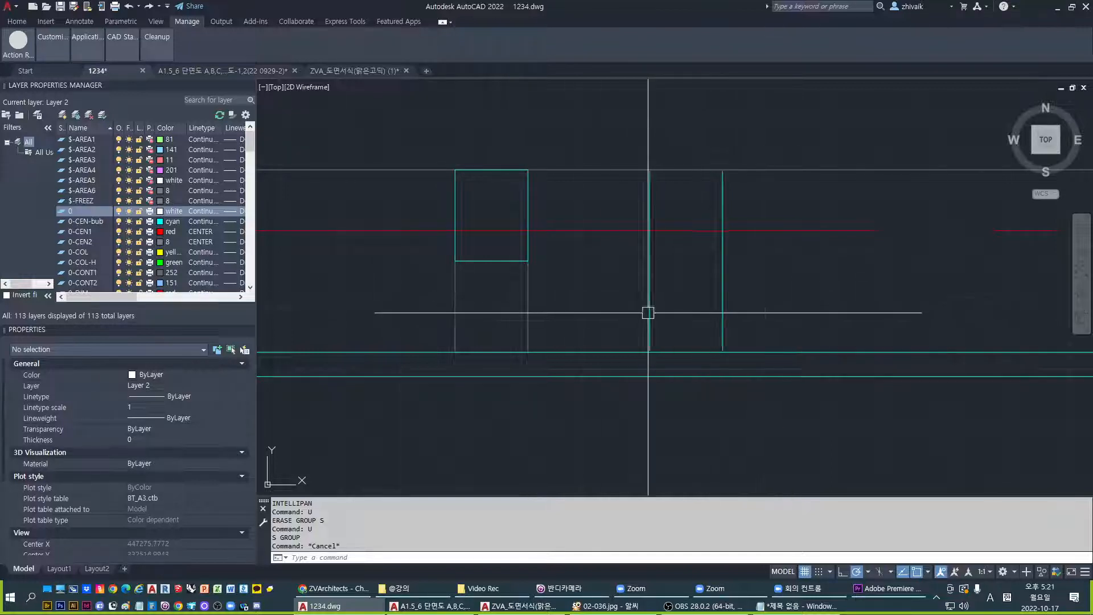
# Step: Copy the lower stacked rectangle on layer A-WI-1 straight down to just below the two horizontal cyan lines
pyautogui.moveTo(636, 309); pyautogui.dragTo(642, 291, button='middle')
pyautogui.press('Escape')
pyautogui.press('Escape')
pyautogui.click(546, 290)
pyautogui.click(488, 277)
pyautogui.scroll(2, 545, 275)
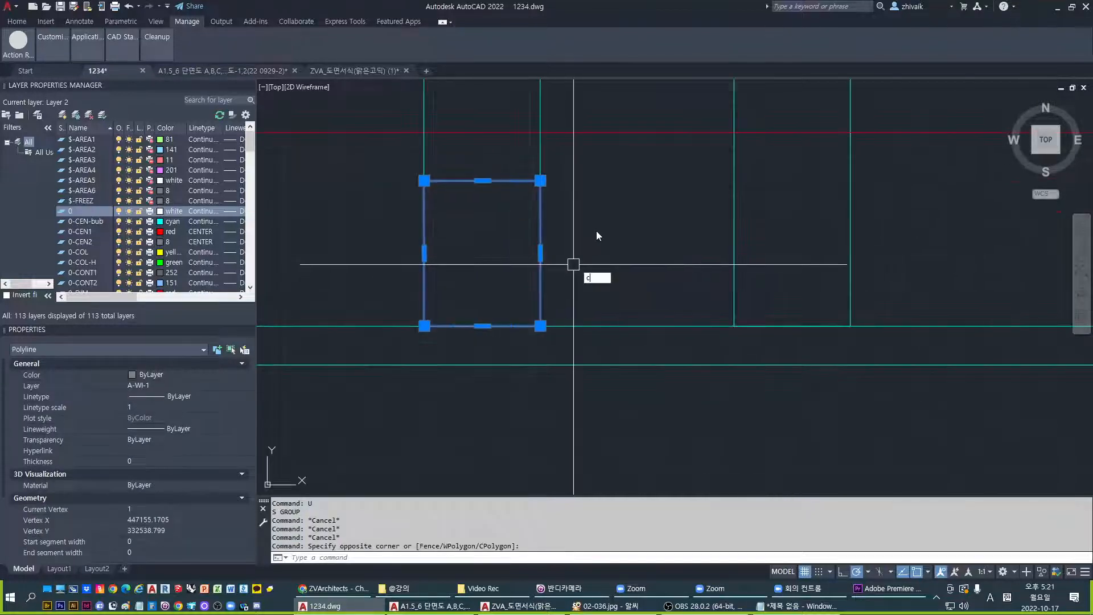
pyautogui.write('c')
pyautogui.press('Return')
pyautogui.click(539, 189)
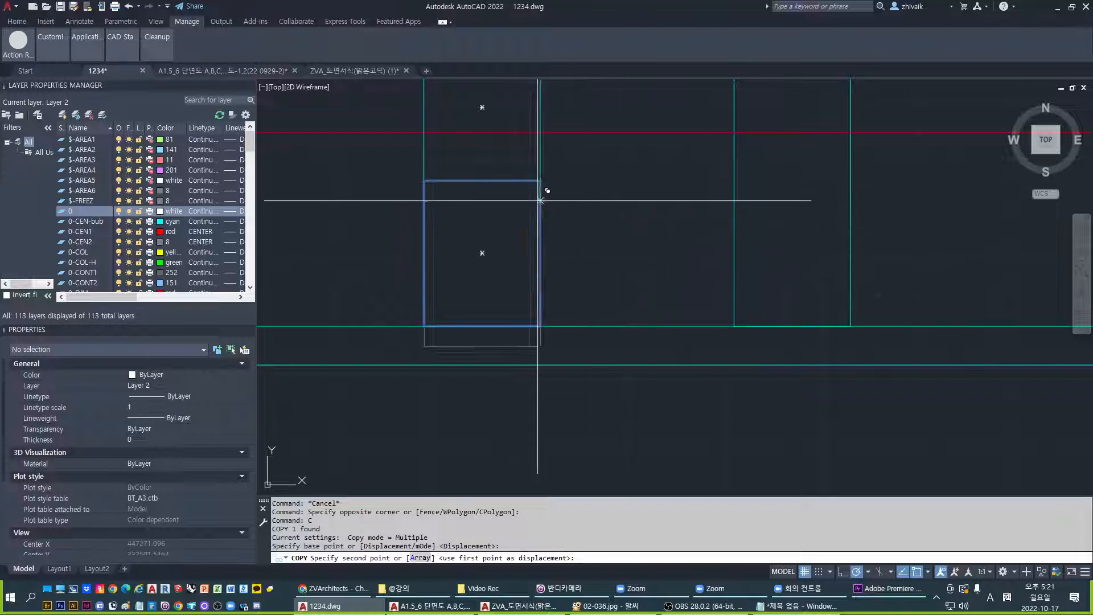
pyautogui.click(540, 371)
pyautogui.press('Escape')
pyautogui.scroll(-2, 584, 278)
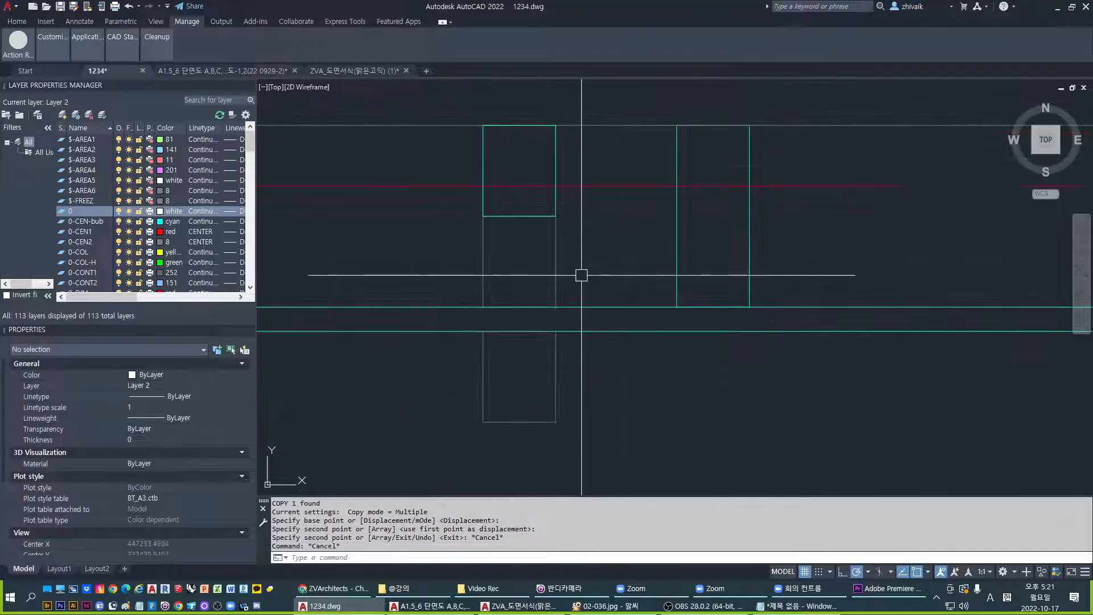
# Step: Match the properties of the upper cyan mullion rectangle onto the copied rectangle below the horizontal lines
pyautogui.write('ma')
pyautogui.press('Return')
pyautogui.click(558, 203)
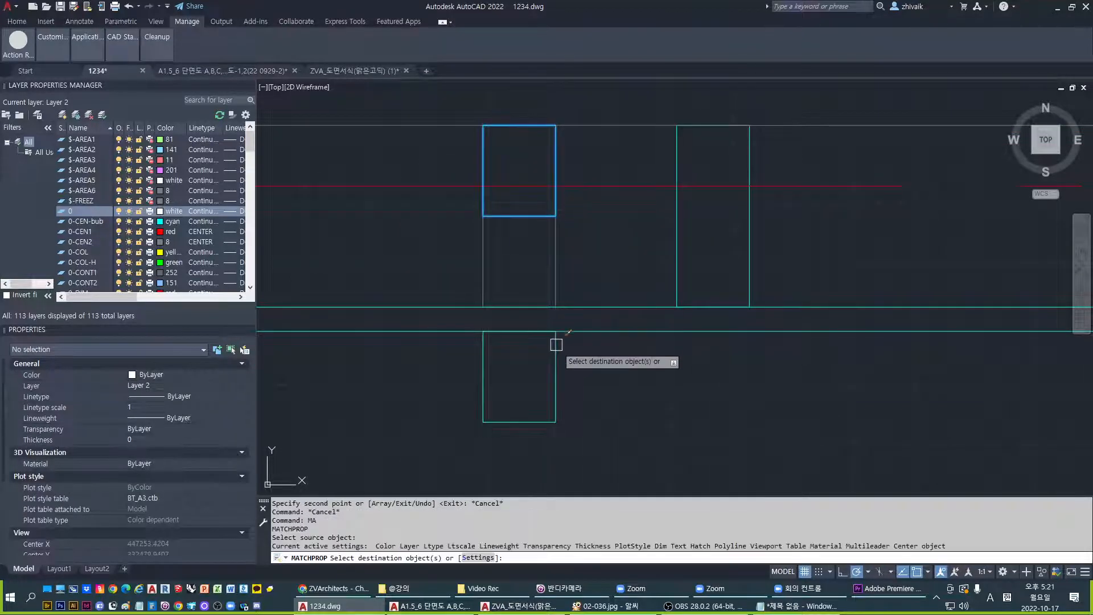
pyautogui.click(556, 348)
pyautogui.press('Escape')
pyautogui.press('Escape')
pyautogui.moveTo(629, 282); pyautogui.dragTo(607, 286, button='middle')
pyautogui.press('Escape')
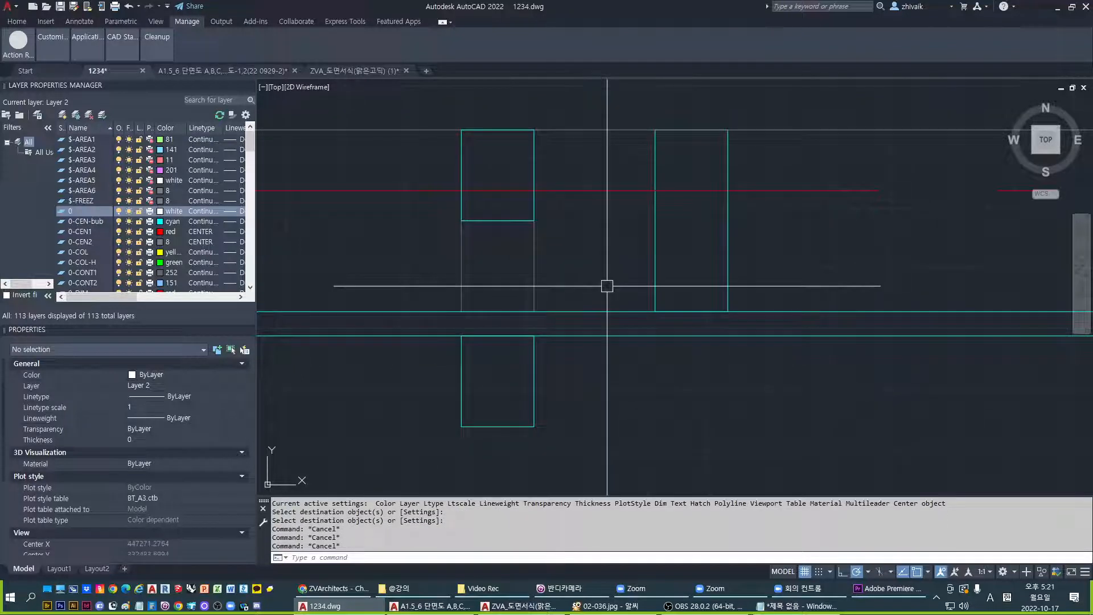
pyautogui.press('Escape')
pyautogui.press('Escape')
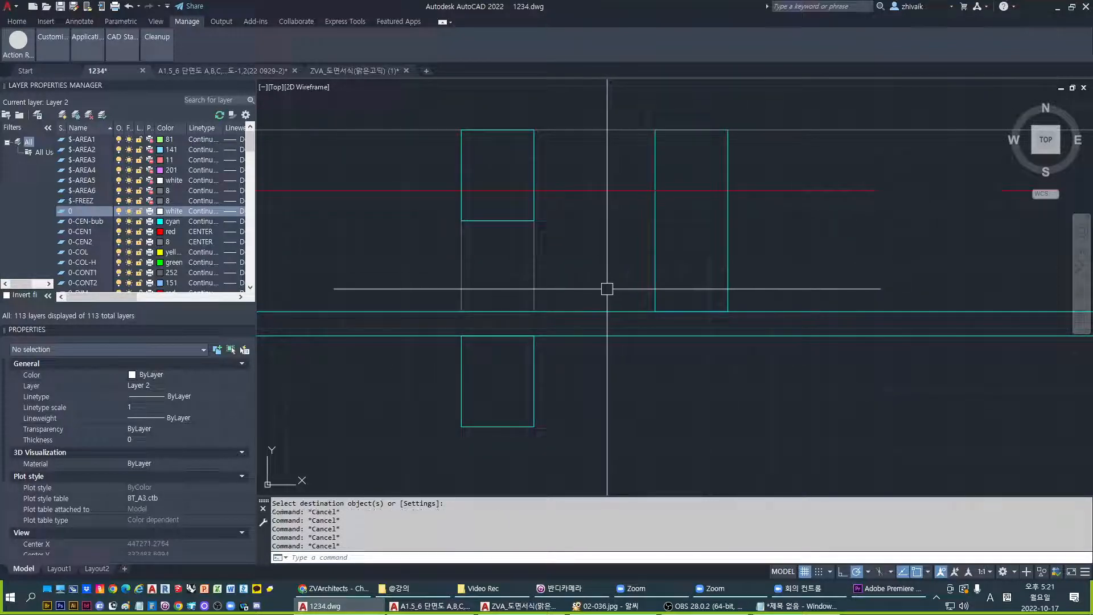
# Step: Stretch the three left rectangles to the tall rectangle's far edge, with the crossing window catching only the upper one's lower corner
pyautogui.moveTo(606, 286); pyautogui.dragTo(618, 255, button='middle')
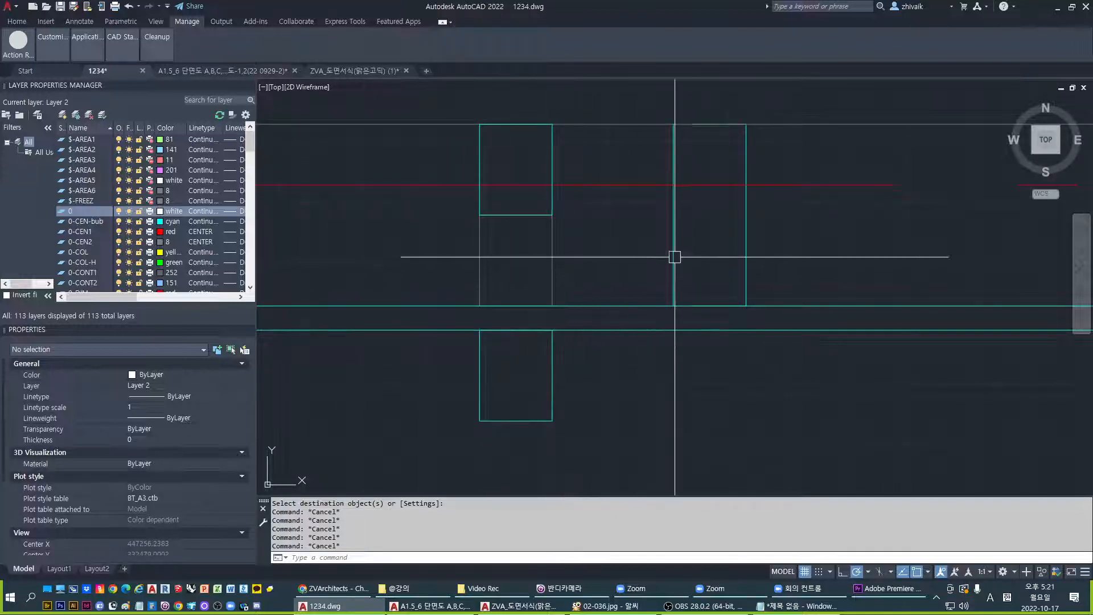
pyautogui.moveTo(553, 383); pyautogui.dragTo(566, 358, button='middle')
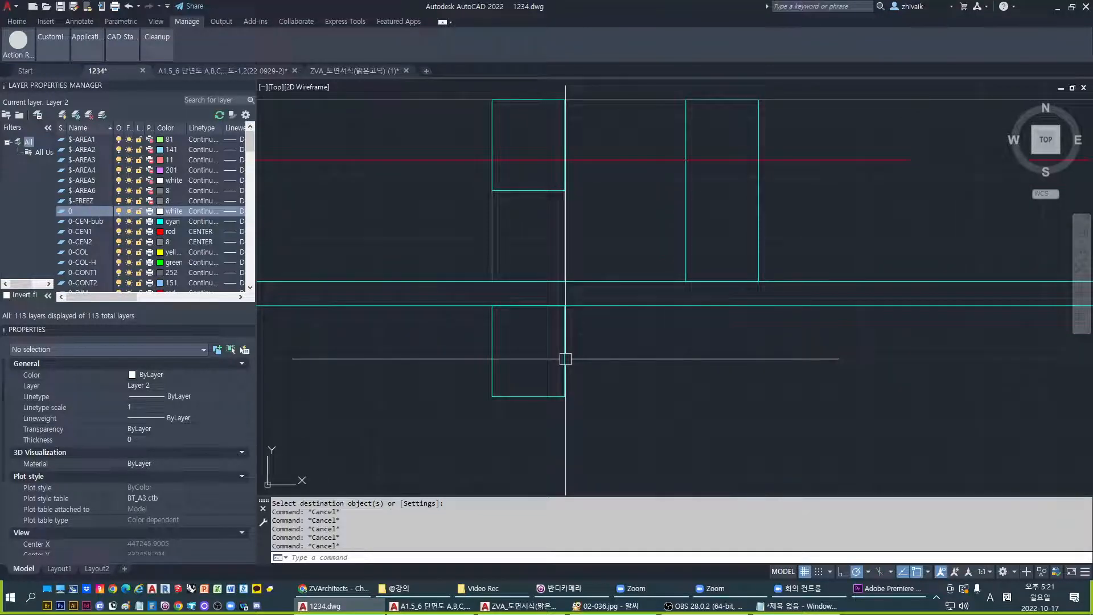
pyautogui.write('s')
pyautogui.press('Return')
pyautogui.click(534, 169)
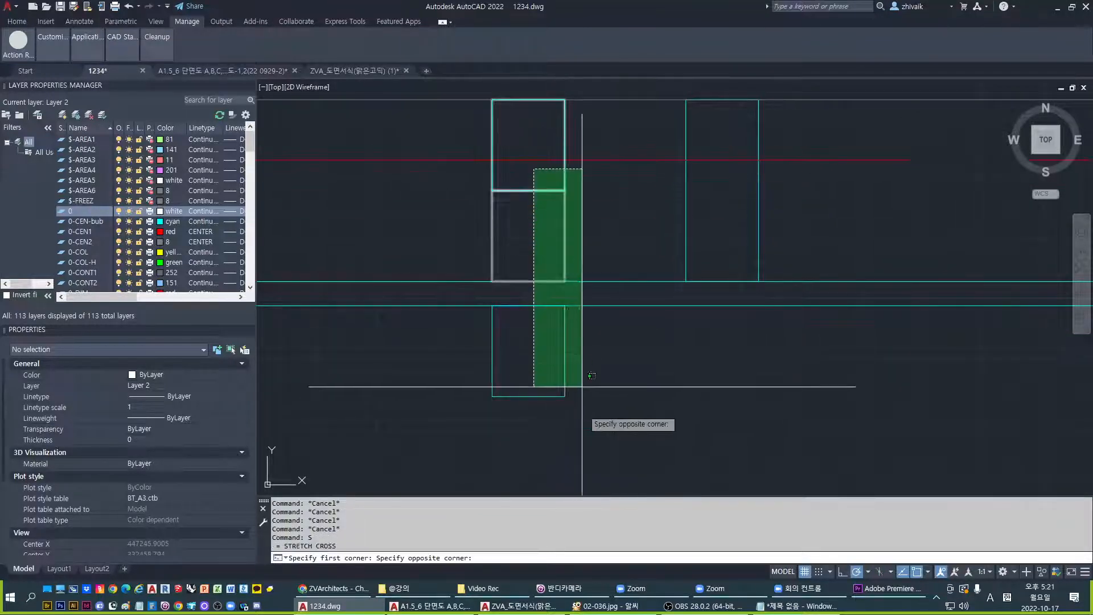
pyautogui.click(592, 455)
pyautogui.press('Return')
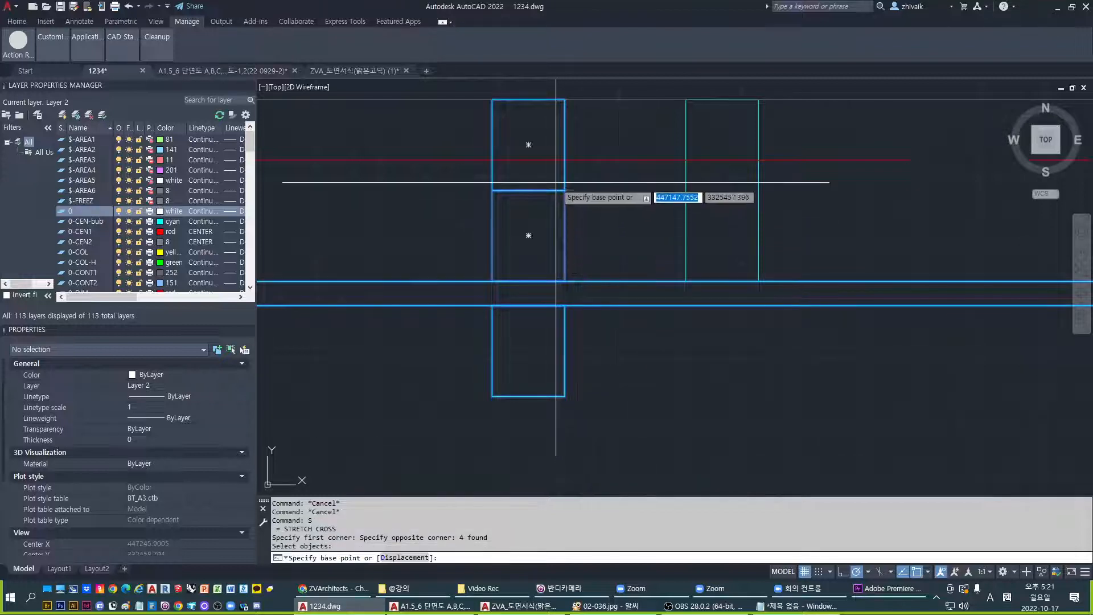
pyautogui.click(564, 190)
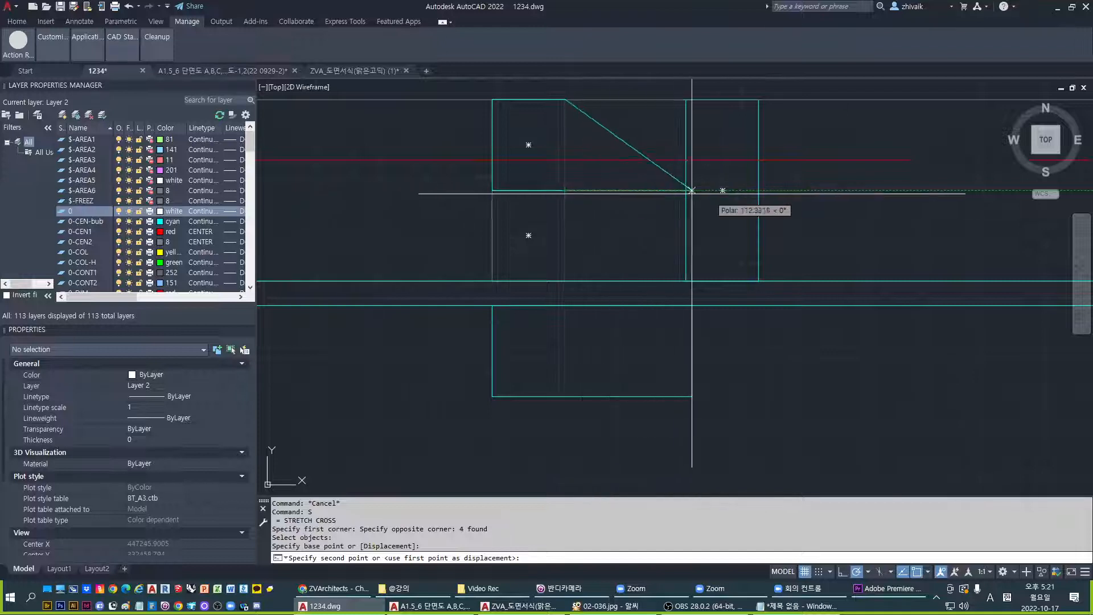
pyautogui.click(758, 191)
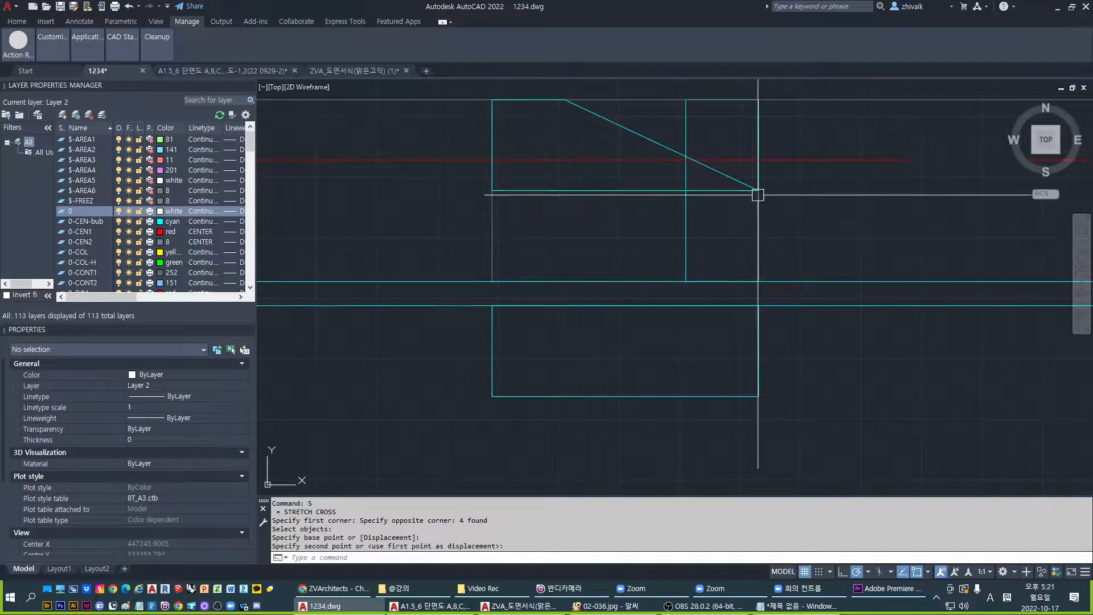
# Step: Select the skewed upper rectangle to check its shape, and undo the last stretch
pyautogui.write('s')
pyautogui.press('Return')
pyautogui.press('Escape')
pyautogui.click(632, 132)
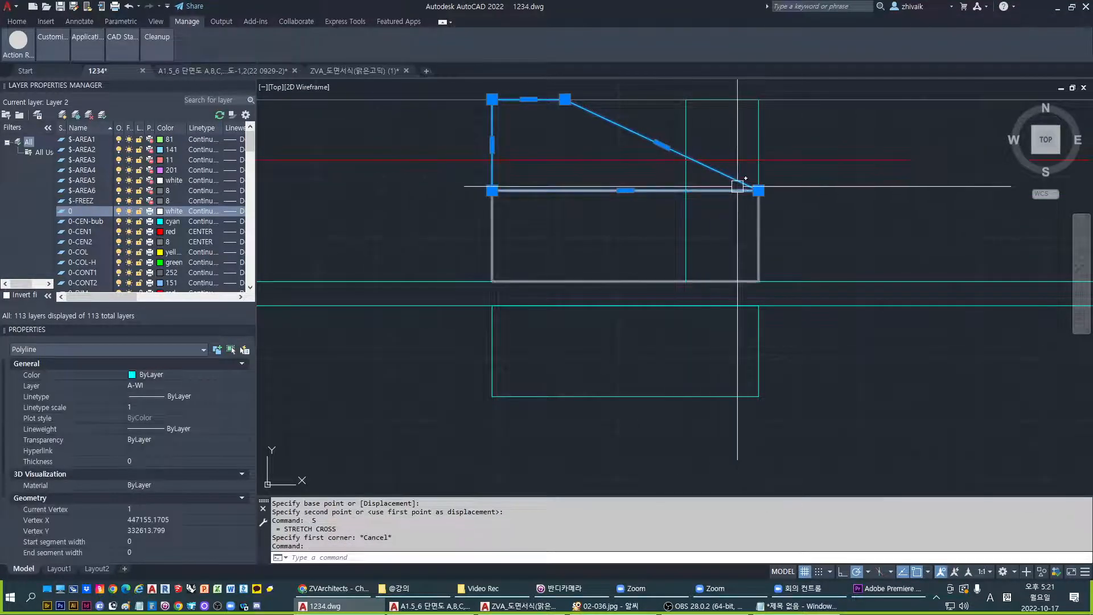
pyautogui.write('u')
pyautogui.press('Return')
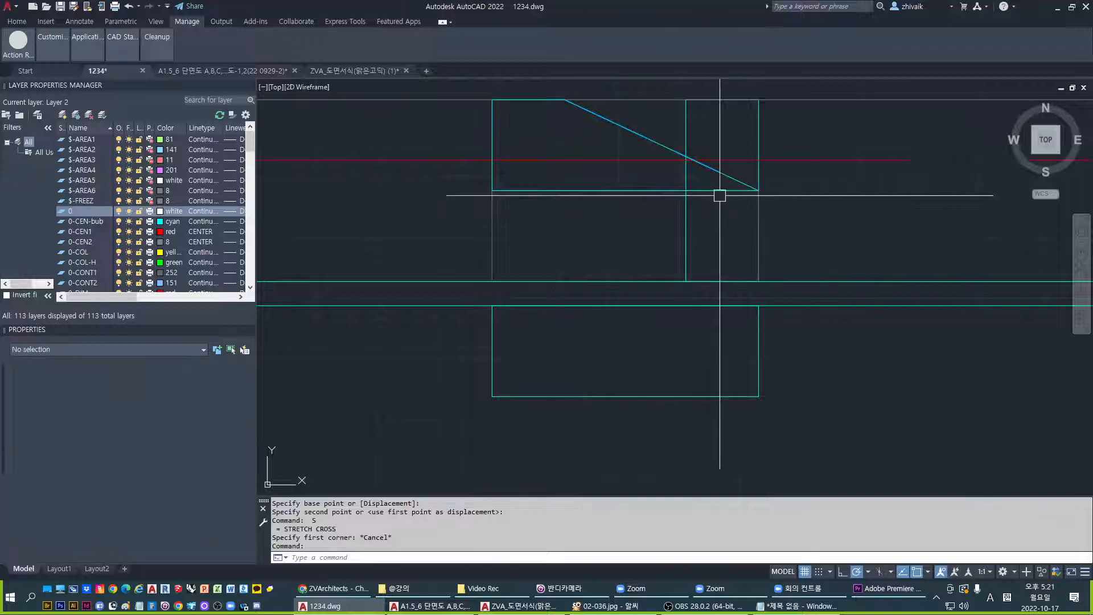
pyautogui.press('Return')
pyautogui.write('u')
pyautogui.press('Return')
pyautogui.press('Escape')
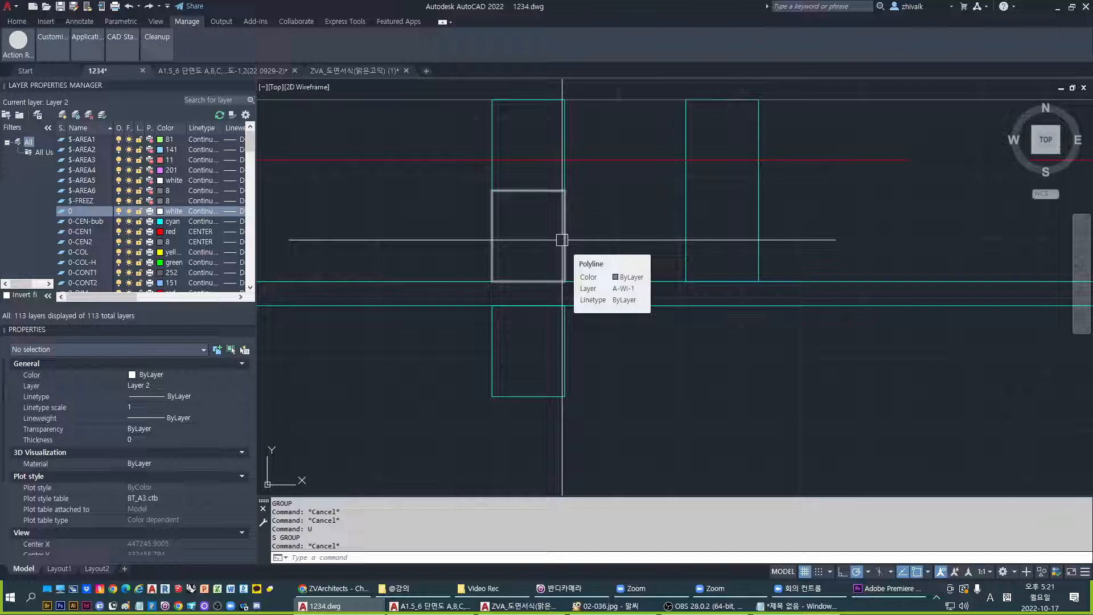
# Step: Select the upper mullion rectangle and examine its grips and how its lower edge overlaps the rectangle beneath
pyautogui.press('Escape')
pyautogui.click(563, 180)
pyautogui.scroll(2, 565, 185)
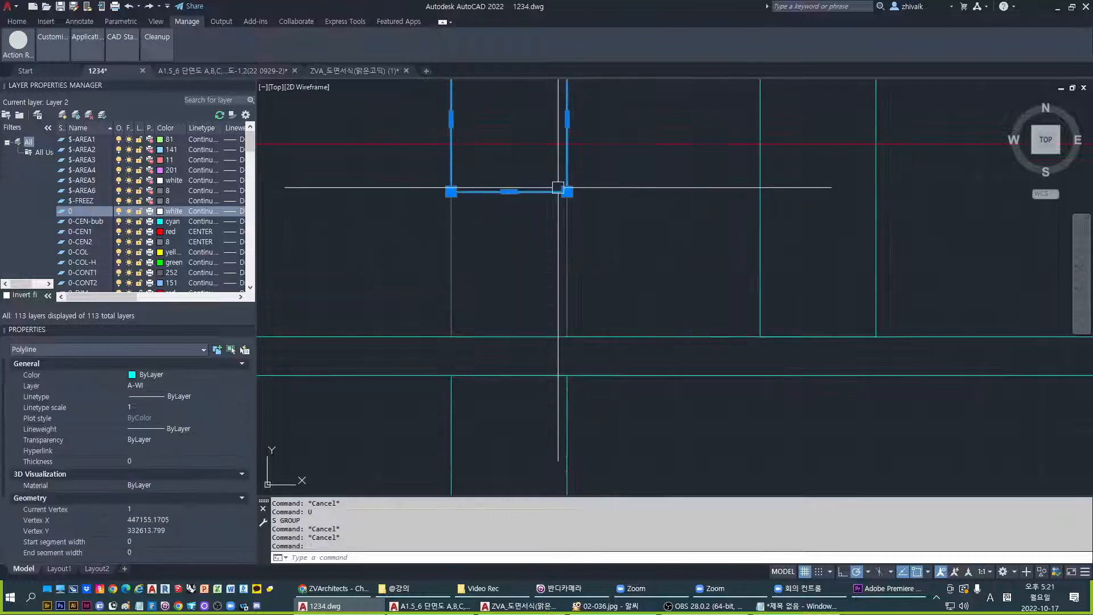
pyautogui.scroll(-2, 571, 245)
pyautogui.press('Escape')
pyautogui.scroll(2, 576, 197)
pyautogui.click(567, 196)
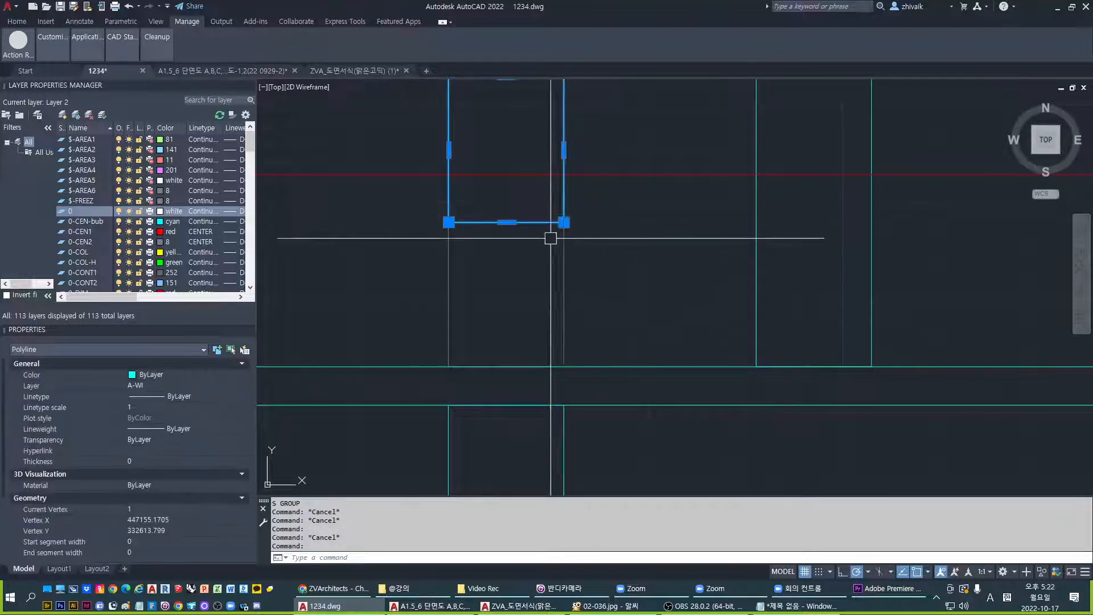
pyautogui.moveTo(565, 225)
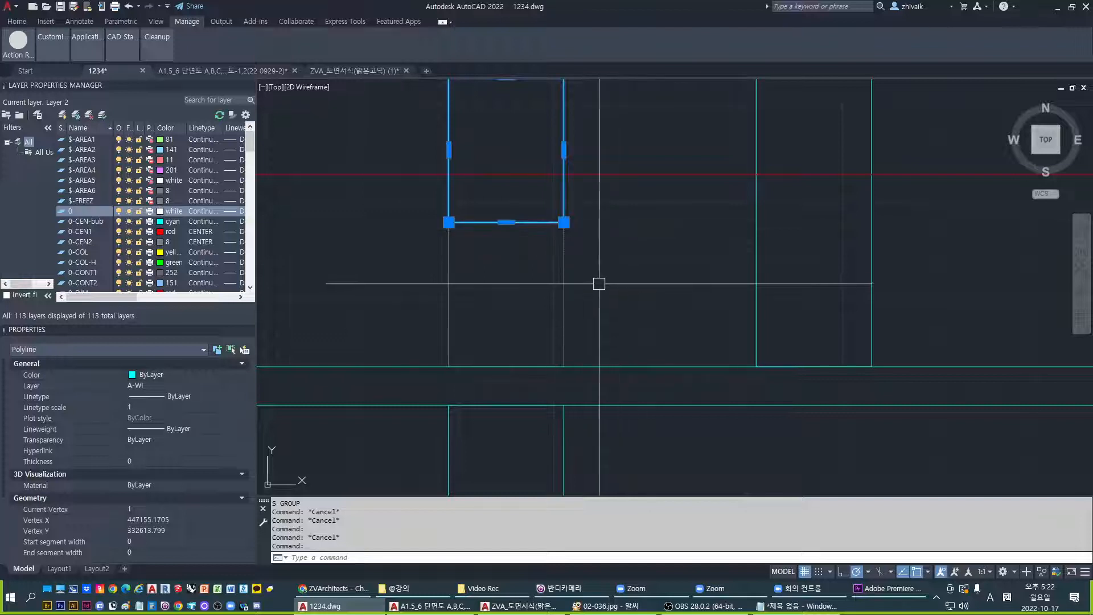
pyautogui.moveTo(485, 143); pyautogui.dragTo(492, 221, button='middle')
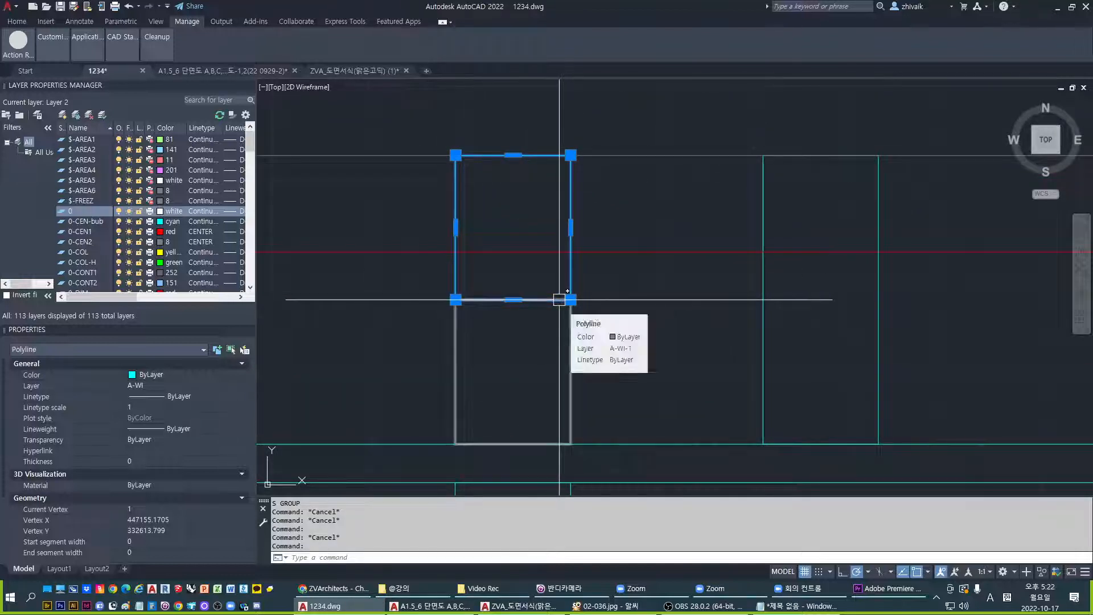
pyautogui.press('Escape')
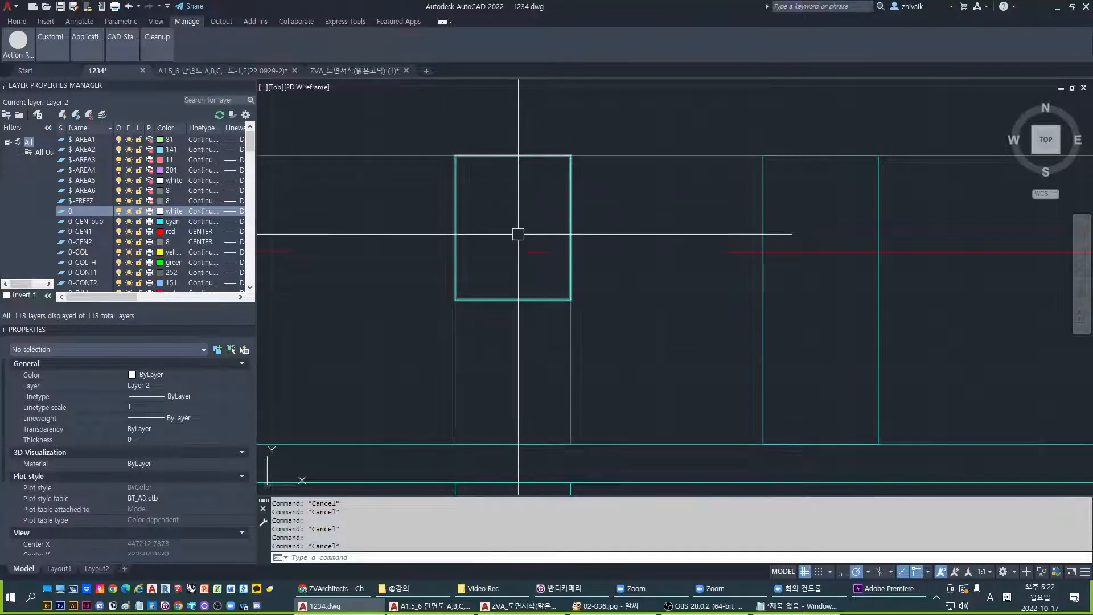
pyautogui.moveTo(636, 356); pyautogui.dragTo(637, 320, button='middle')
pyautogui.press('Escape')
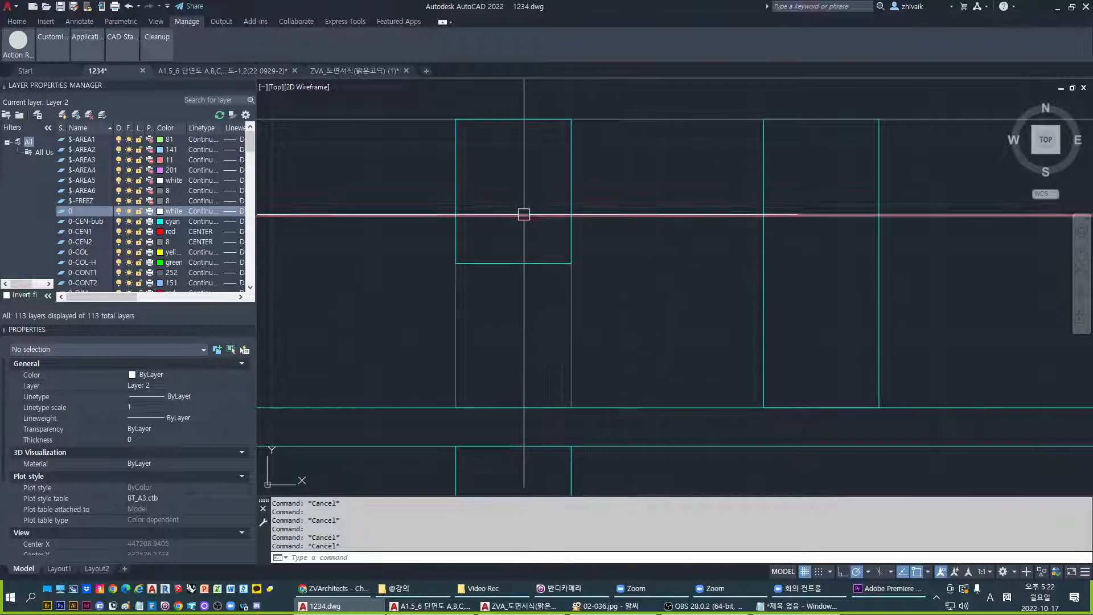
pyautogui.scroll(-2, 537, 266)
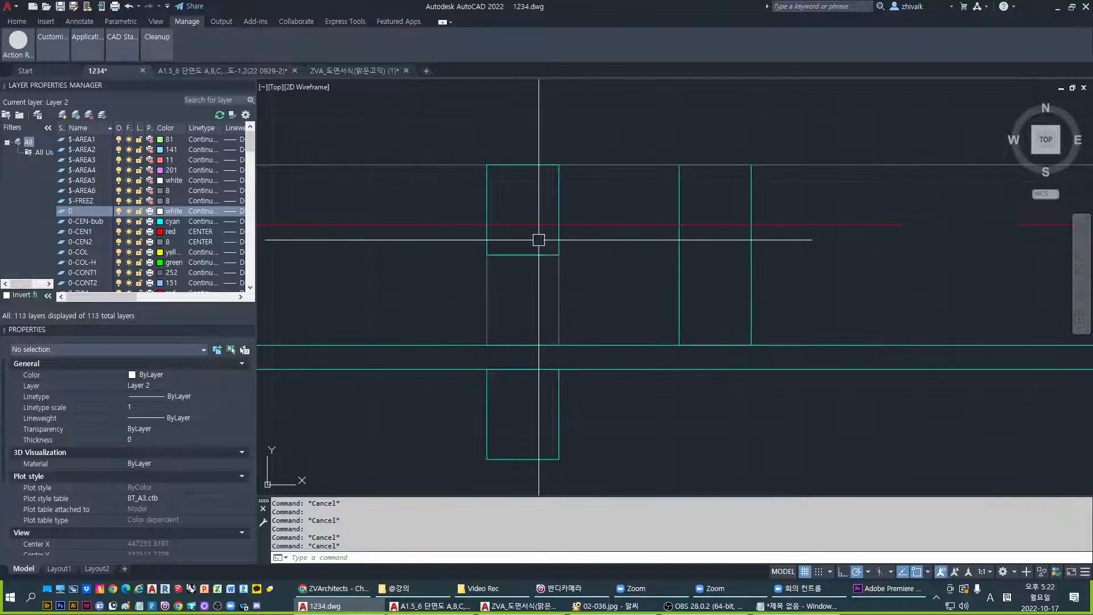
pyautogui.moveTo(544, 264); pyautogui.dragTo(544, 230, button='middle')
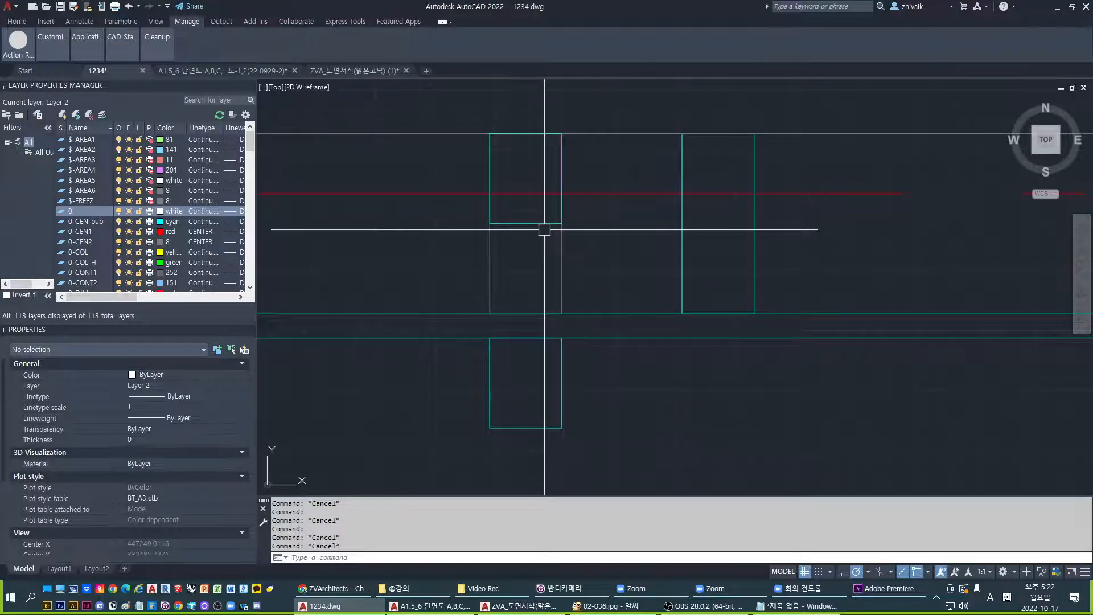
pyautogui.press('Escape')
pyautogui.write('s')
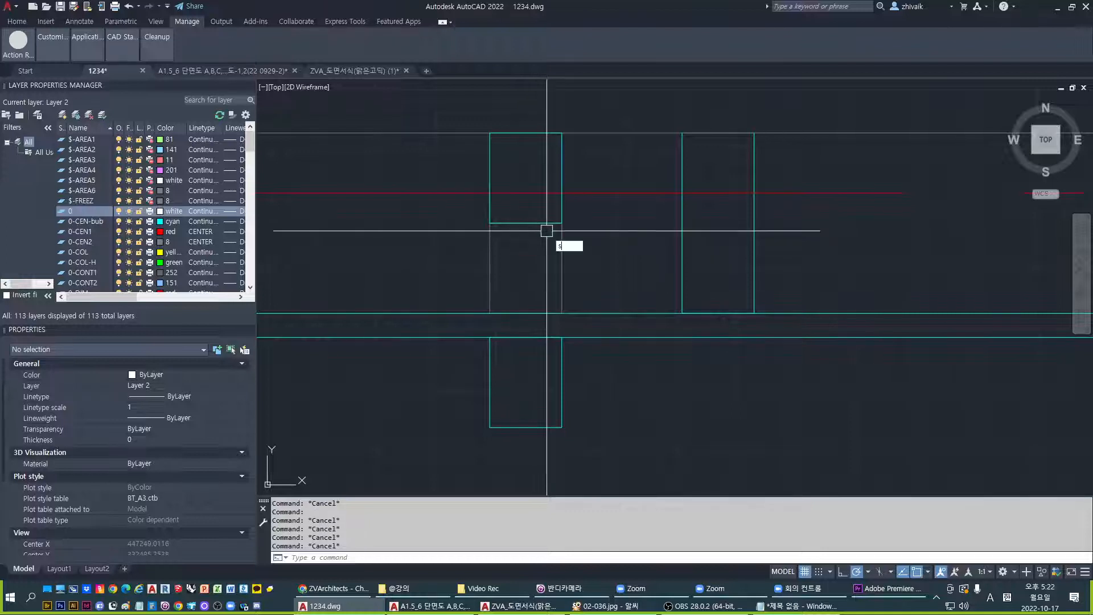
pyautogui.press('Return')
pyautogui.click(532, 215)
pyautogui.click(604, 452)
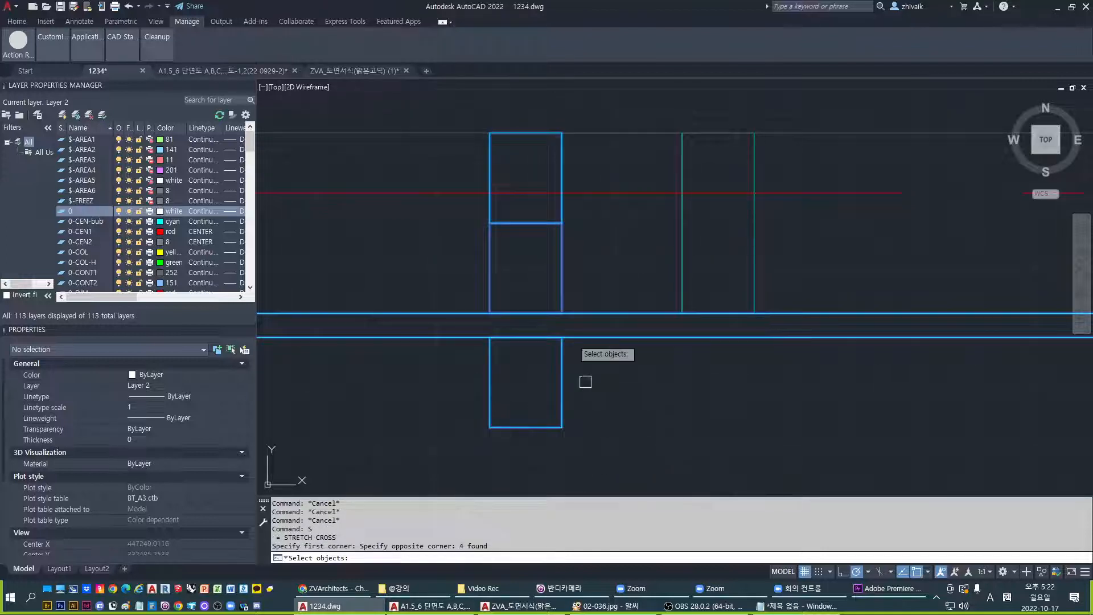
pyautogui.press('Escape')
pyautogui.press('Escape')
# Step: Stretch the left mullion rectangles to the tall rectangle's far edge with a crossing window, removing the upper rectangle from the selection
pyautogui.write('s')
pyautogui.press('Return')
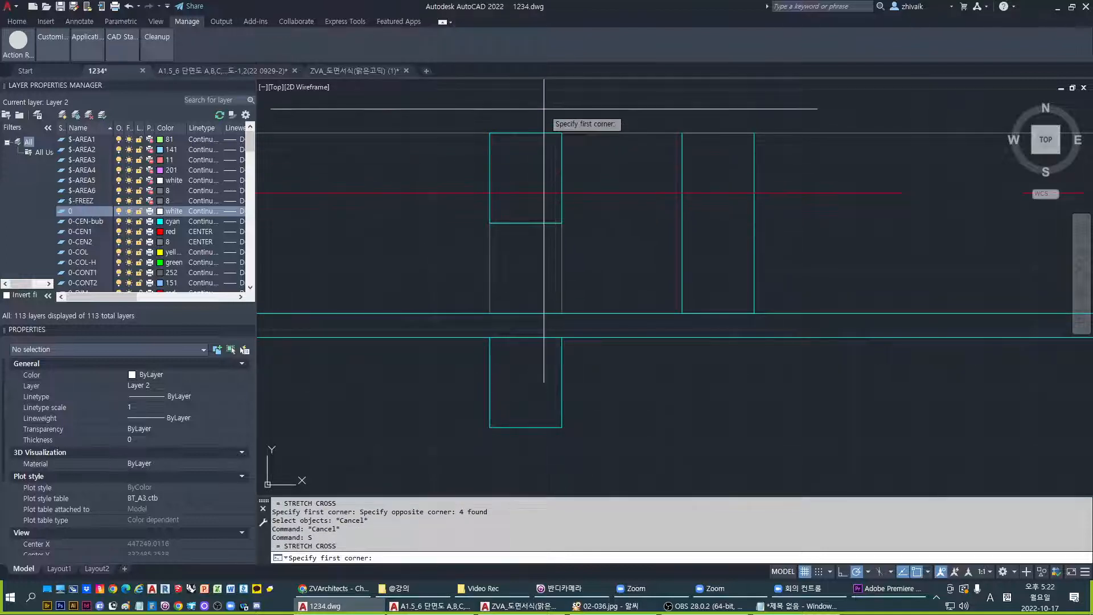
pyautogui.click(544, 108)
pyautogui.click(618, 469)
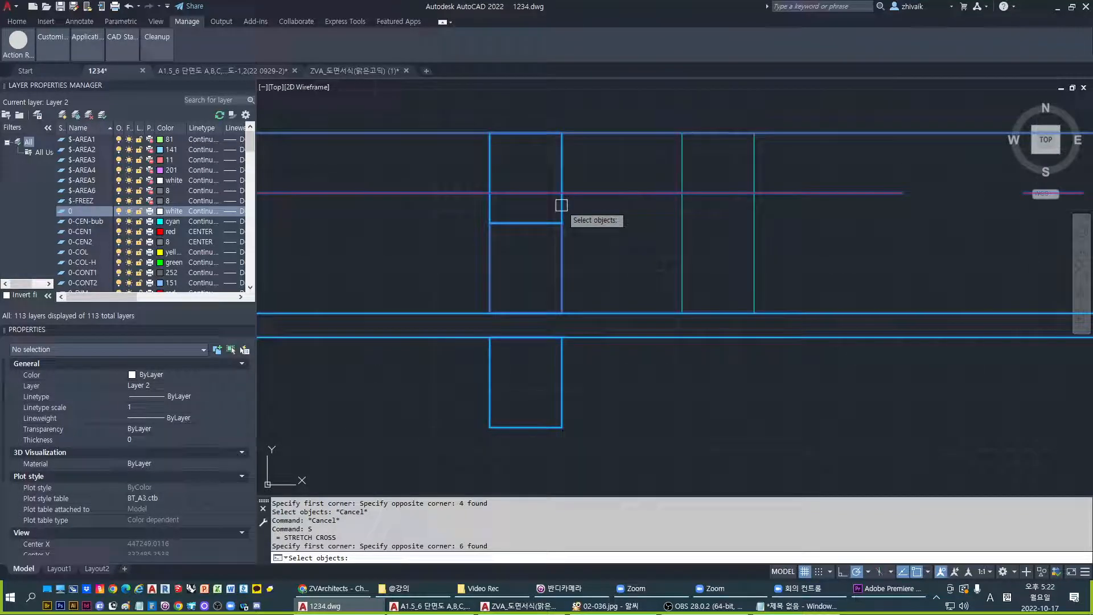
pyautogui.keyDown('shift'); pyautogui.click(561, 205); pyautogui.keyUp('shift')
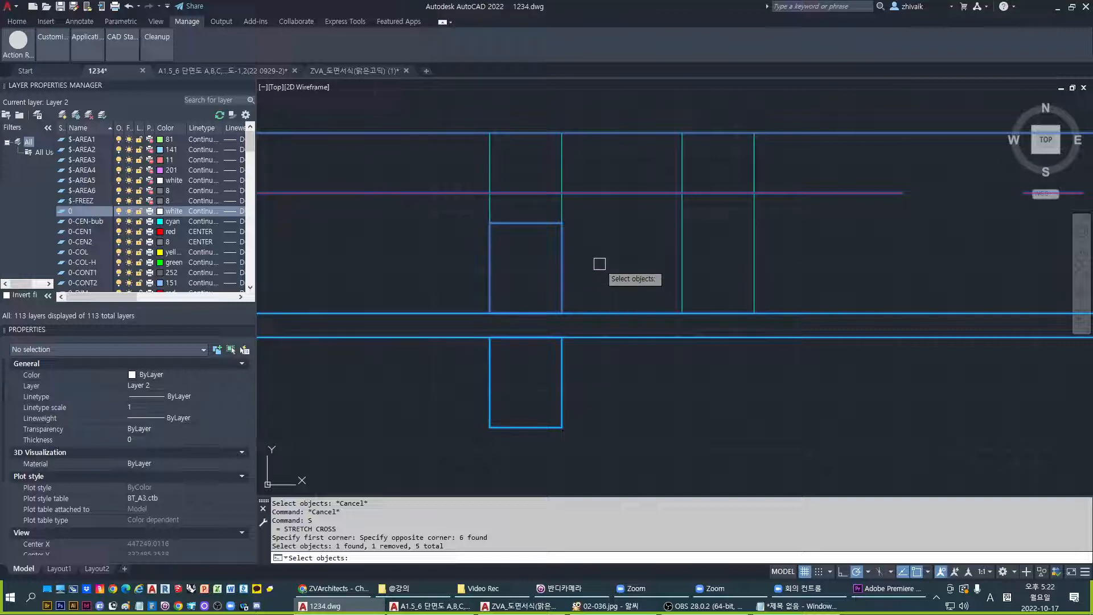
pyautogui.click(586, 194)
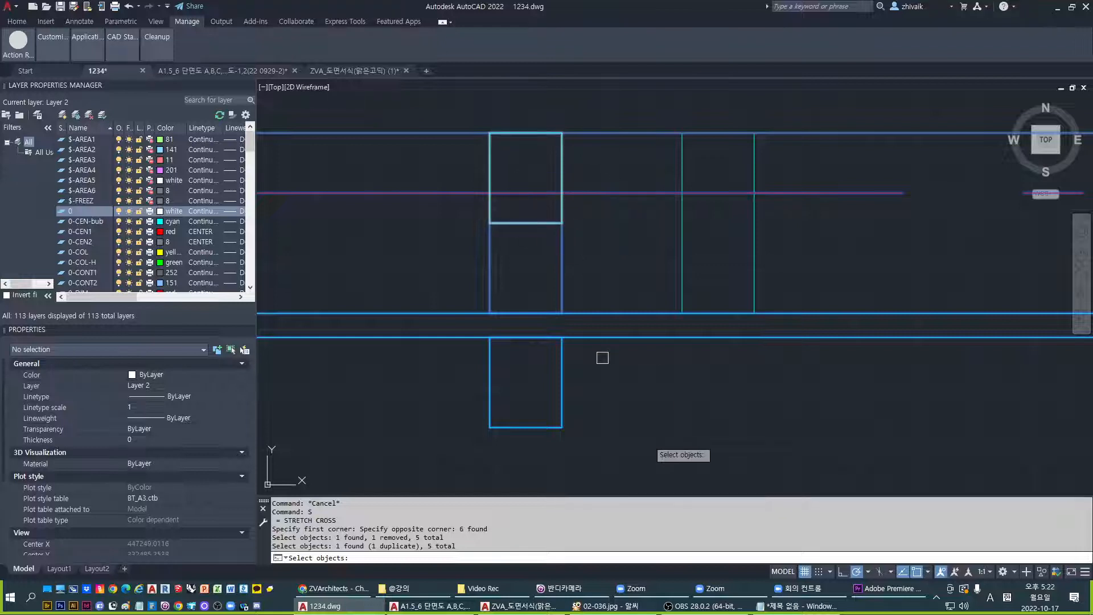
pyautogui.press('Return')
pyautogui.click(561, 222)
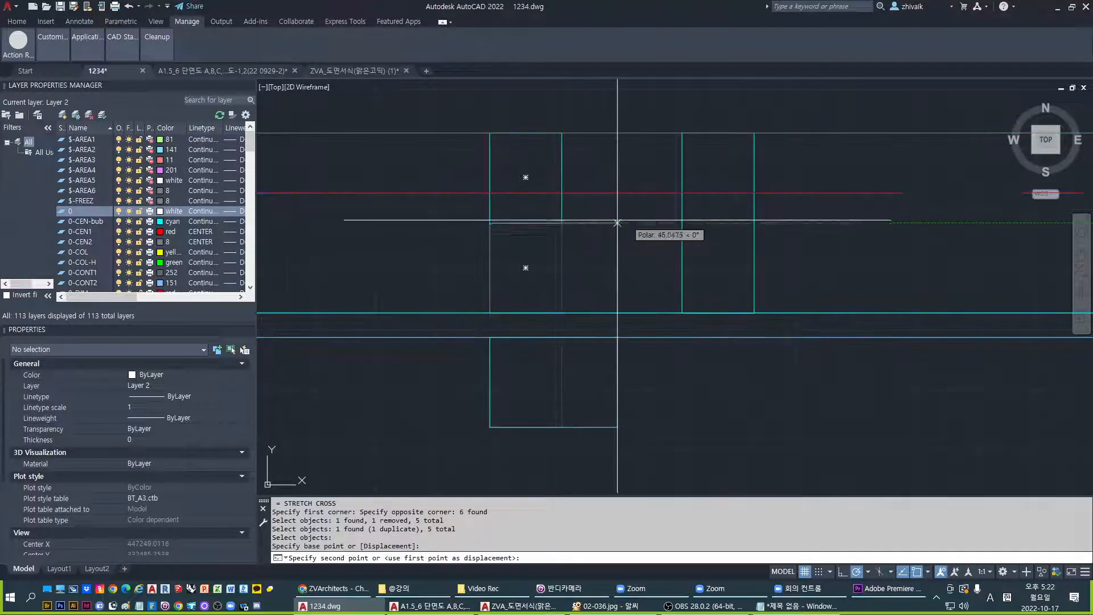
pyautogui.click(754, 223)
pyautogui.write('s')
pyautogui.press('Return')
pyautogui.press('Escape')
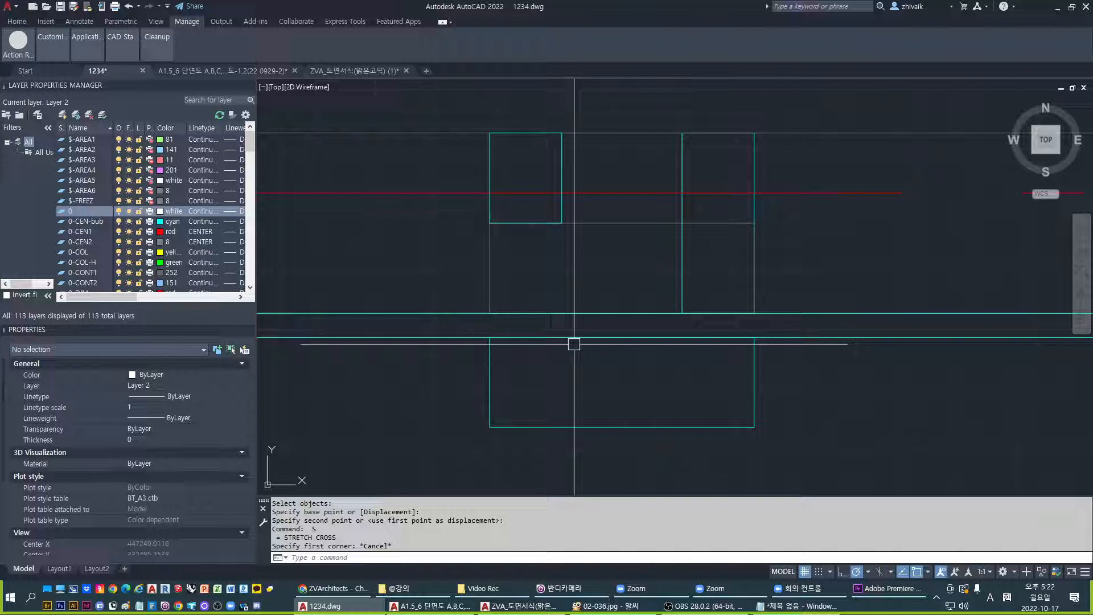
# Step: Undo the stretch of the left mullion rectangles
pyautogui.write('u')
pyautogui.press('Return')
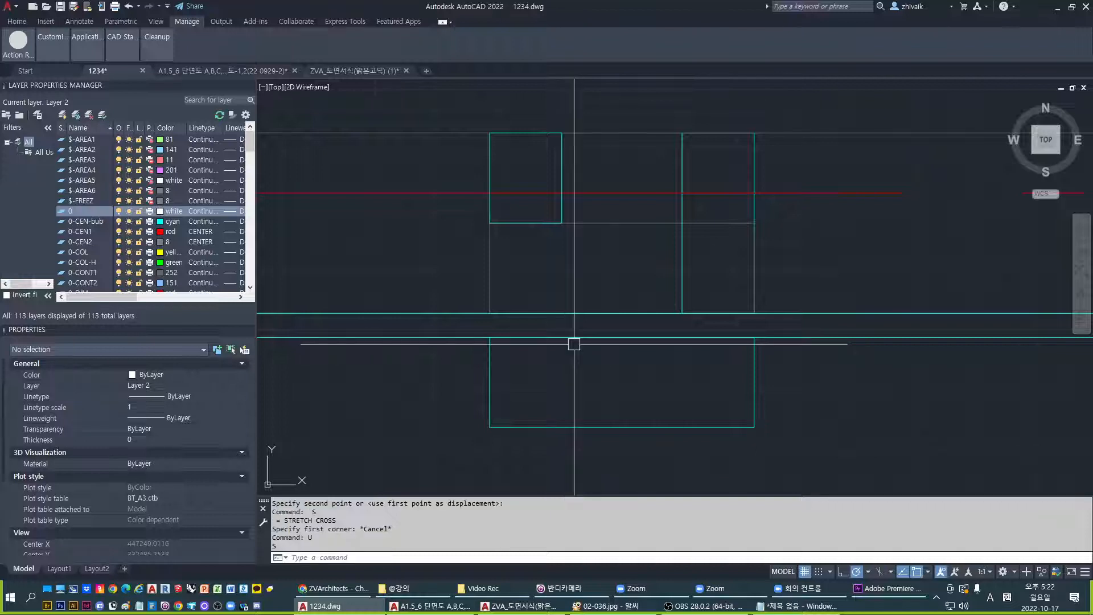
pyautogui.write('u')
pyautogui.press('Return')
pyautogui.write('u')
pyautogui.press('Return')
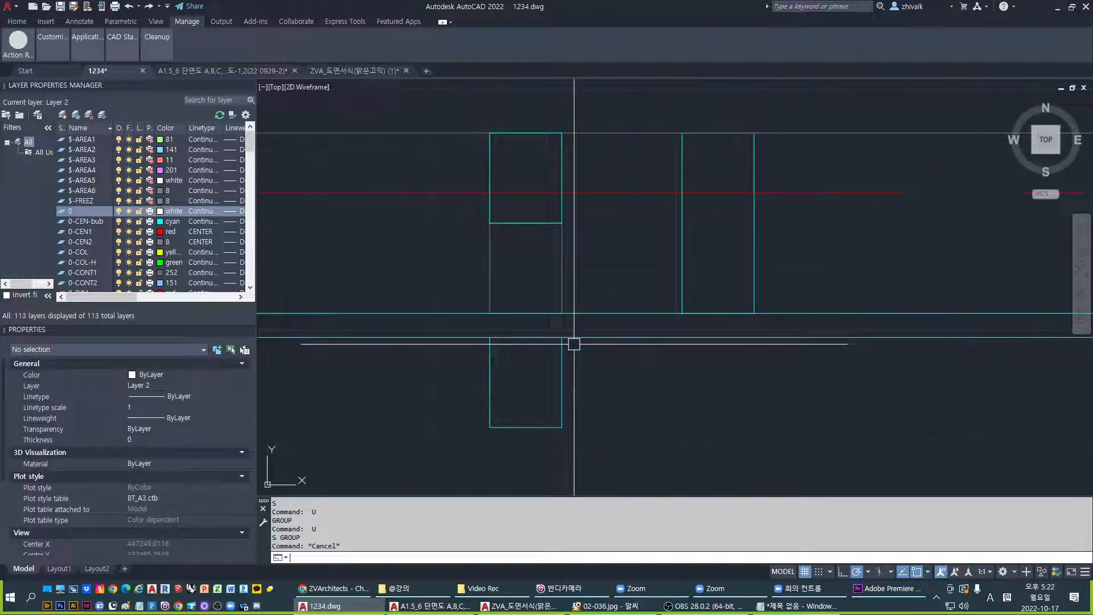
pyautogui.moveTo(588, 289); pyautogui.dragTo(596, 262, button='middle')
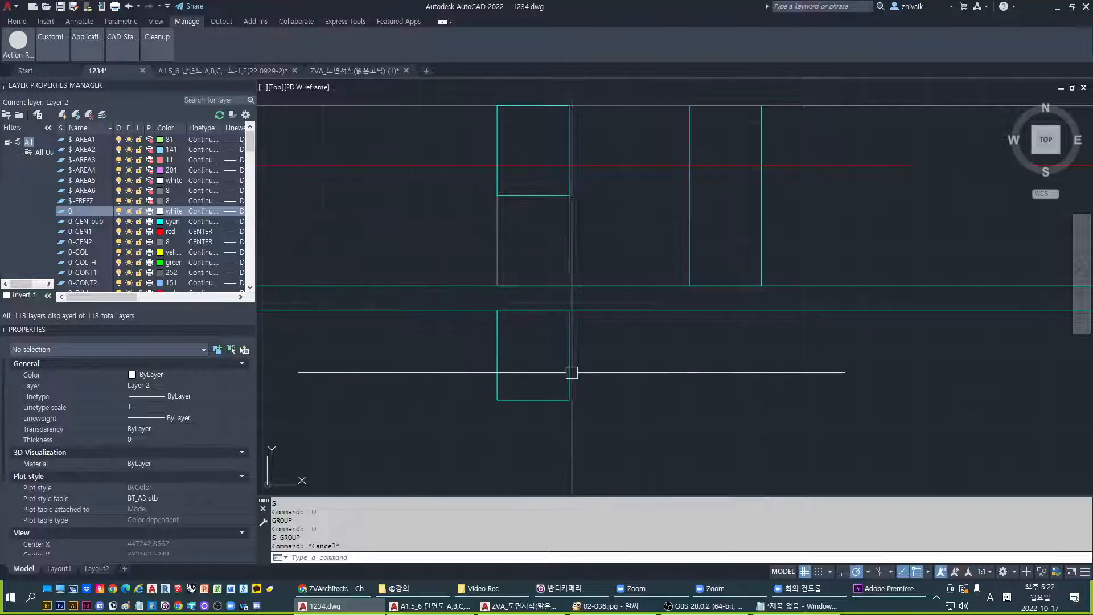
pyautogui.moveTo(568, 371); pyautogui.dragTo(573, 362, button='middle')
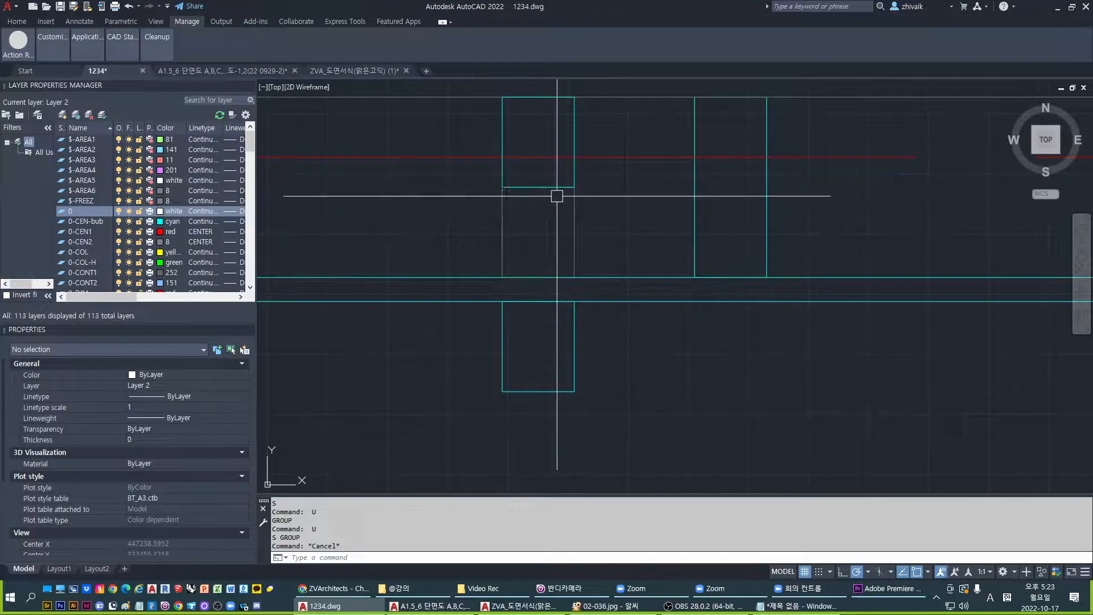
# Step: Try to grip-stretch the middle grey rectangle's lower right corner to the tall rectangle's near lower corner
pyautogui.press('Escape')
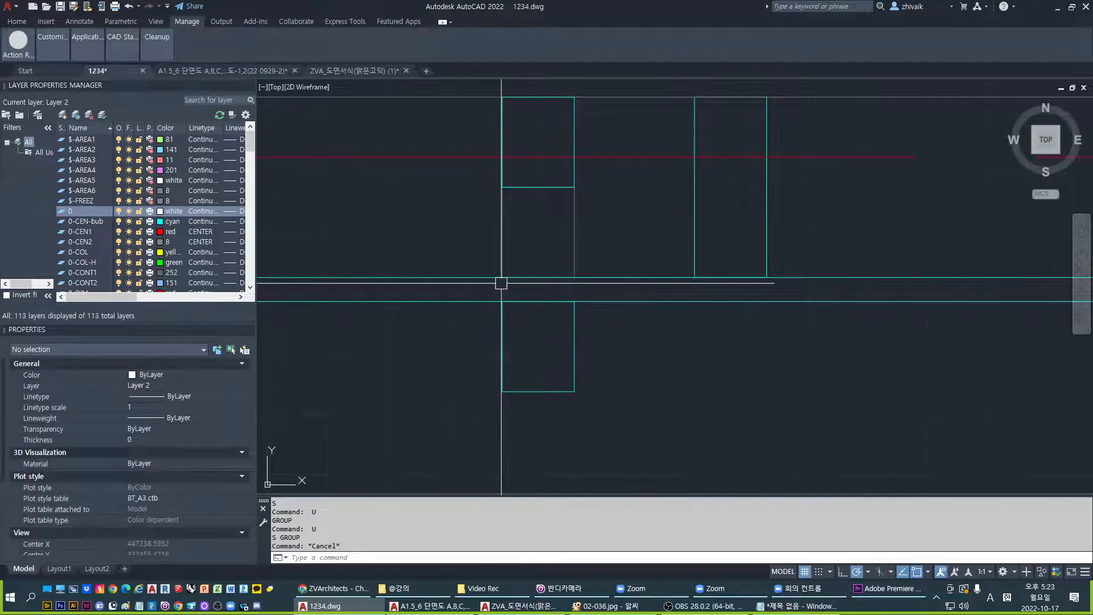
pyautogui.click(561, 263)
pyautogui.click(574, 277)
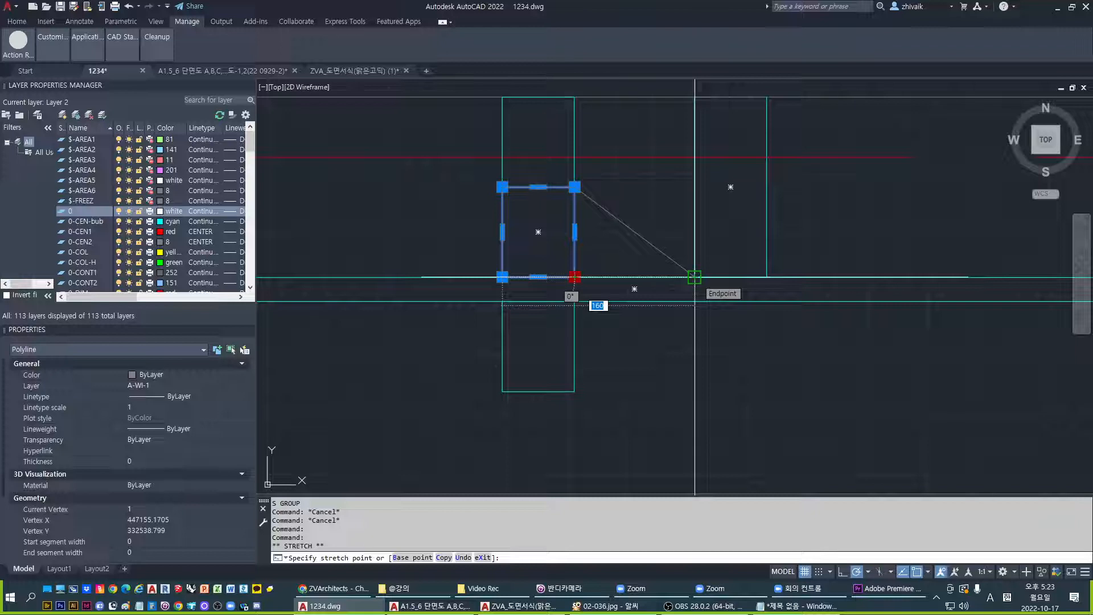
pyautogui.press('Escape')
pyautogui.press('Escape')
pyautogui.press('Escape')
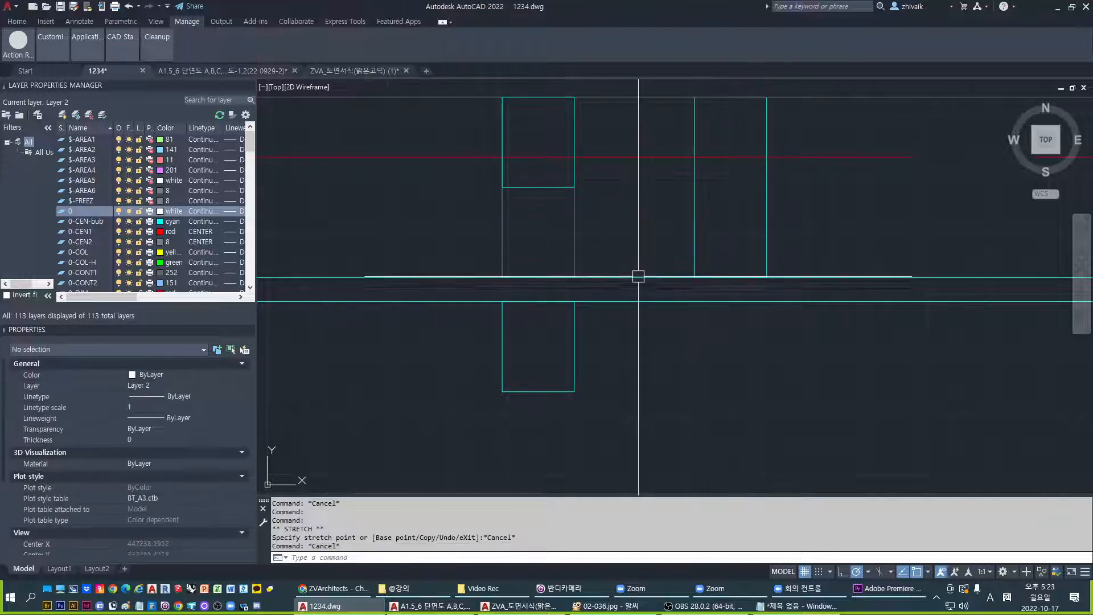
pyautogui.press('Escape')
pyautogui.press('Escape')
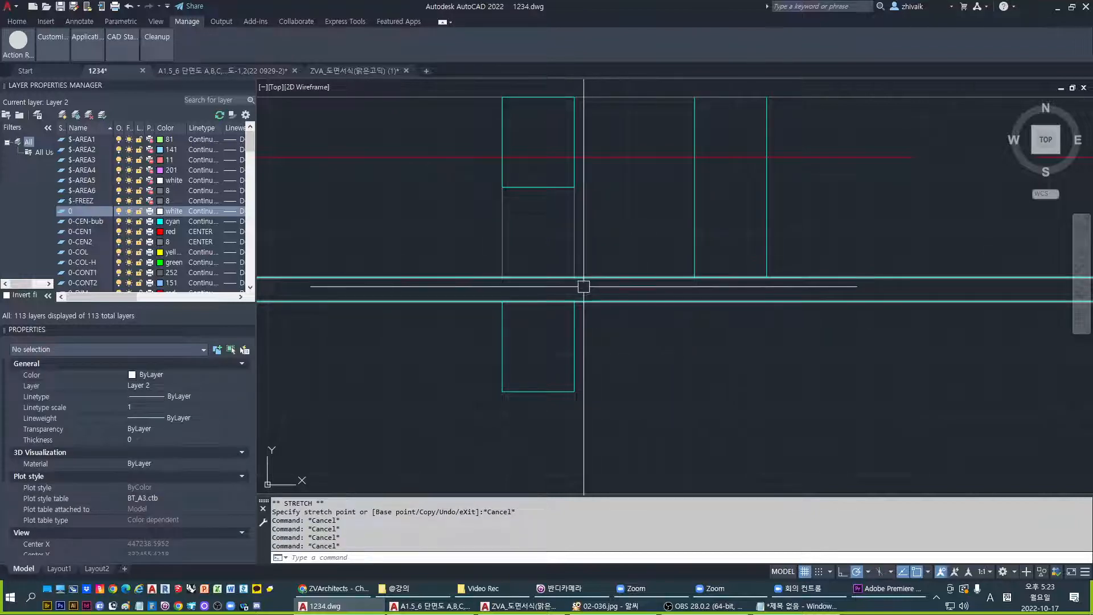
# Step: Stretch only the grey rectangle's lower right corner to the tall rectangle's near lower corner, using a small crossing window
pyautogui.scroll(2, 607, 281)
pyautogui.write('s')
pyautogui.press('Return')
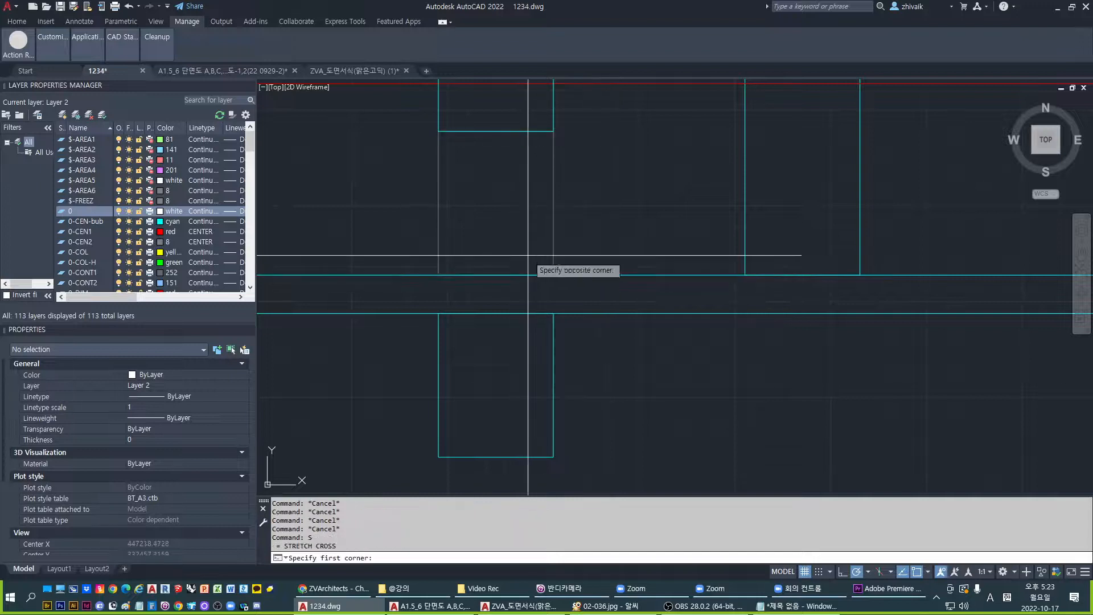
pyautogui.click(574, 256)
pyautogui.click(524, 298)
pyautogui.press('Return')
pyautogui.click(553, 274)
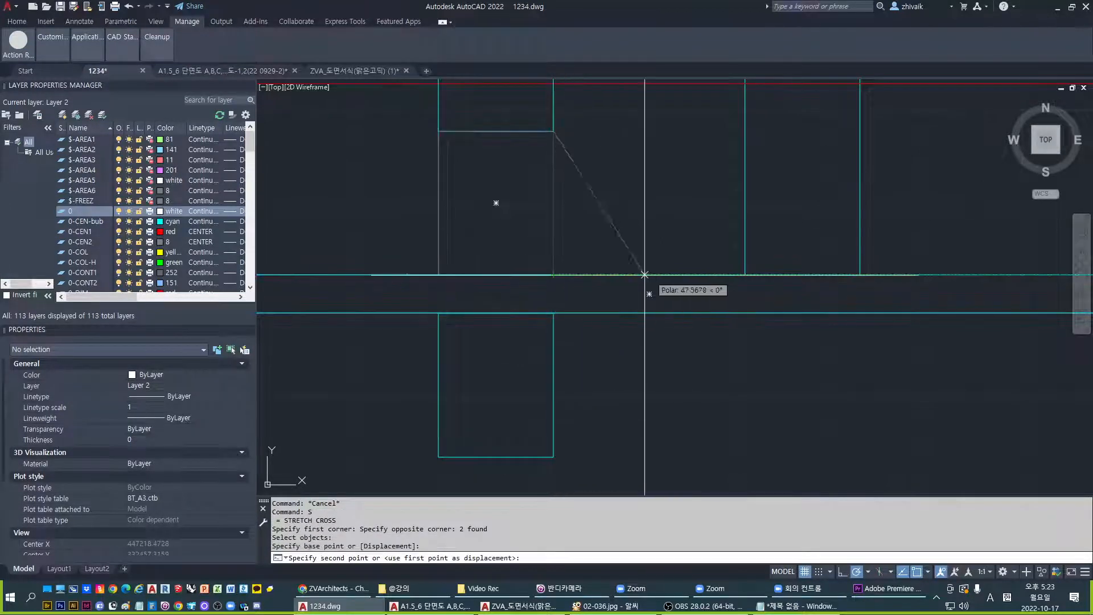
pyautogui.click(746, 273)
pyautogui.write('s')
pyautogui.press('Return')
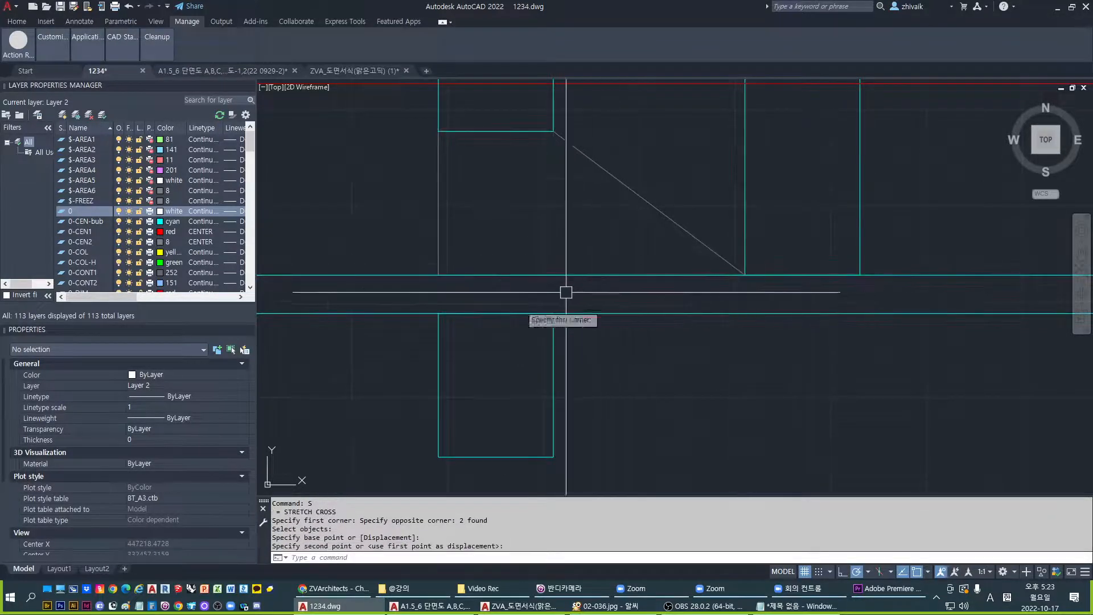
# Step: Undo the corner stretch of the grey rectangle
pyautogui.press('Escape')
pyautogui.write('u')
pyautogui.press('Return')
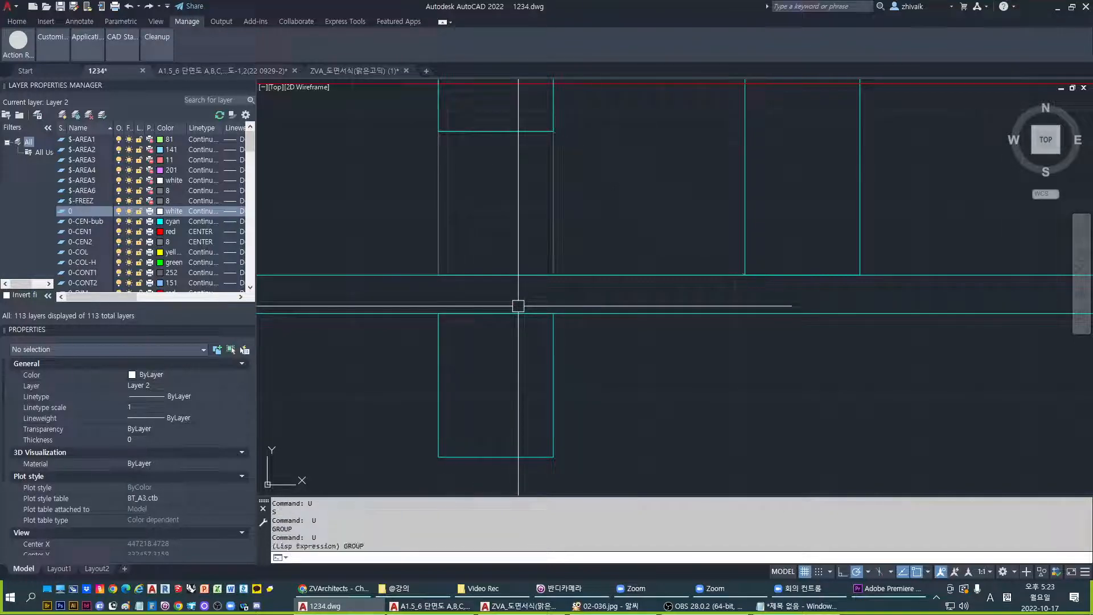
pyautogui.scroll(-3, 528, 299)
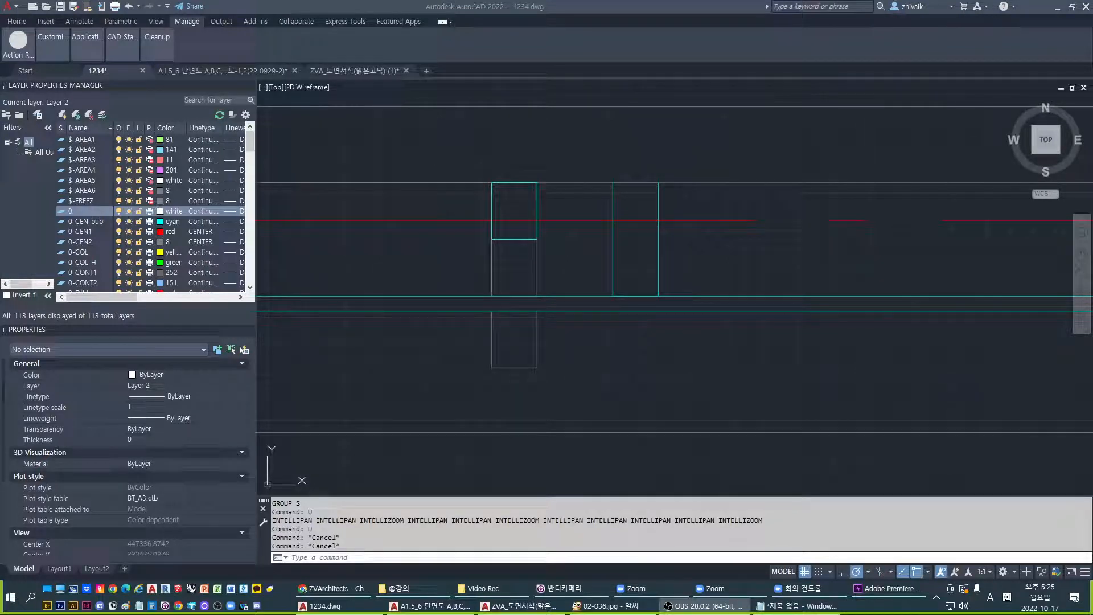
pyautogui.click(686, 371)
pyautogui.scroll(-3, 552, 301)
pyautogui.press('Escape')
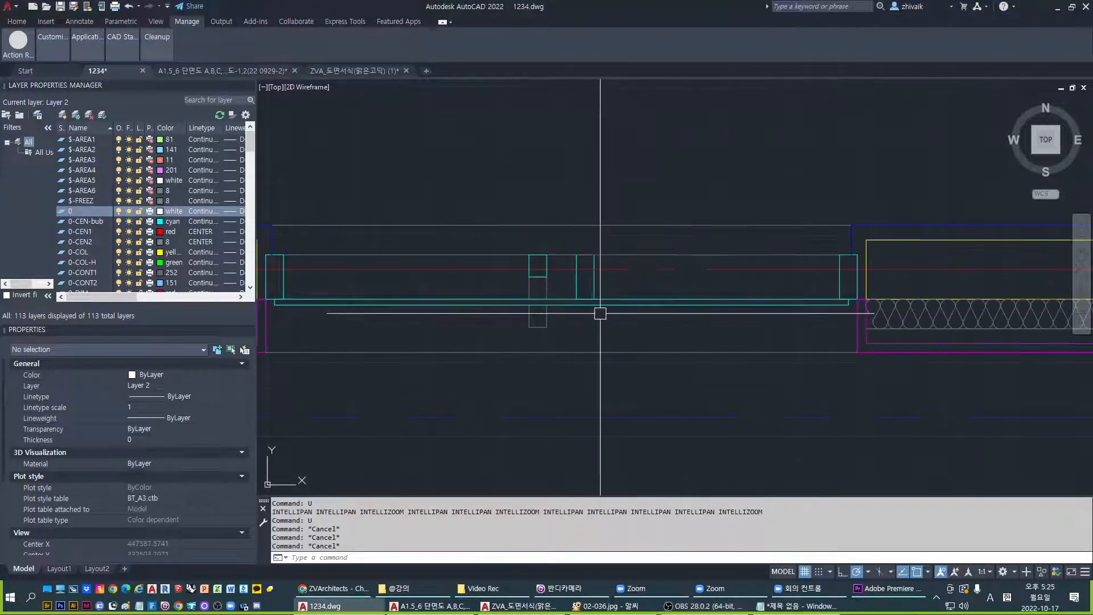
pyautogui.scroll(2, 600, 313)
pyautogui.press('Escape')
pyautogui.press('Escape')
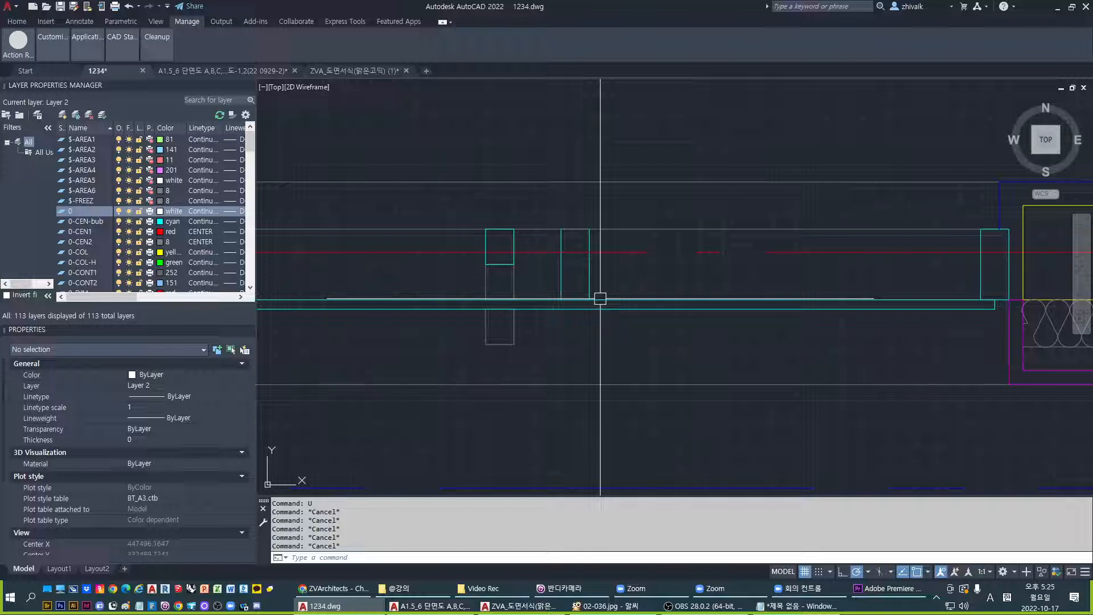
pyautogui.moveTo(624, 294); pyautogui.dragTo(640, 292, button='middle')
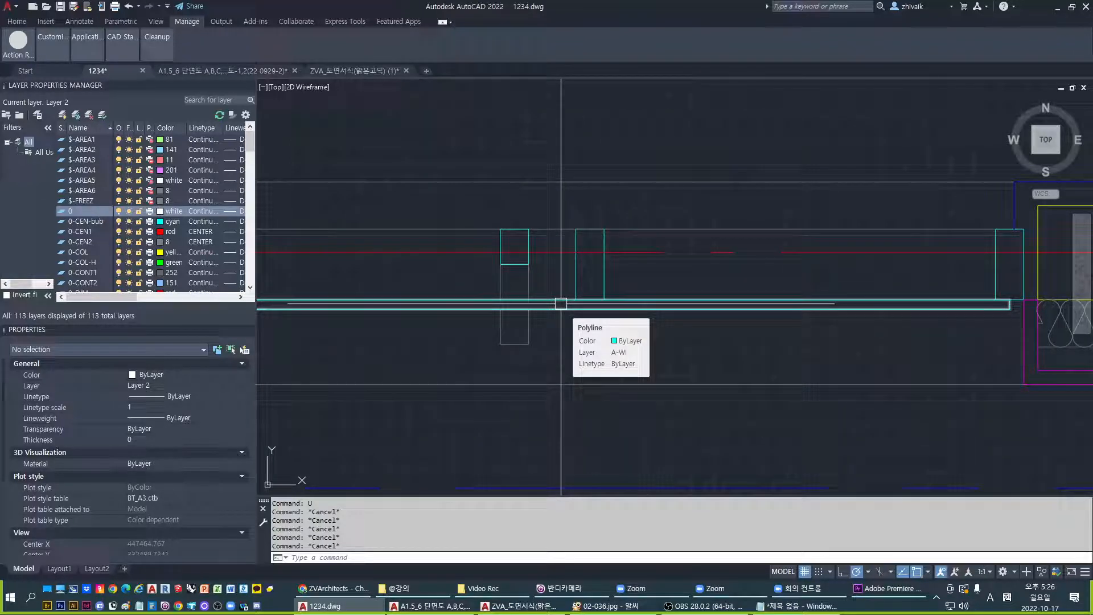
# Step: Try to scale the tall mullion rectangle freely from its lower left corner
pyautogui.write('sc')
pyautogui.press('Return')
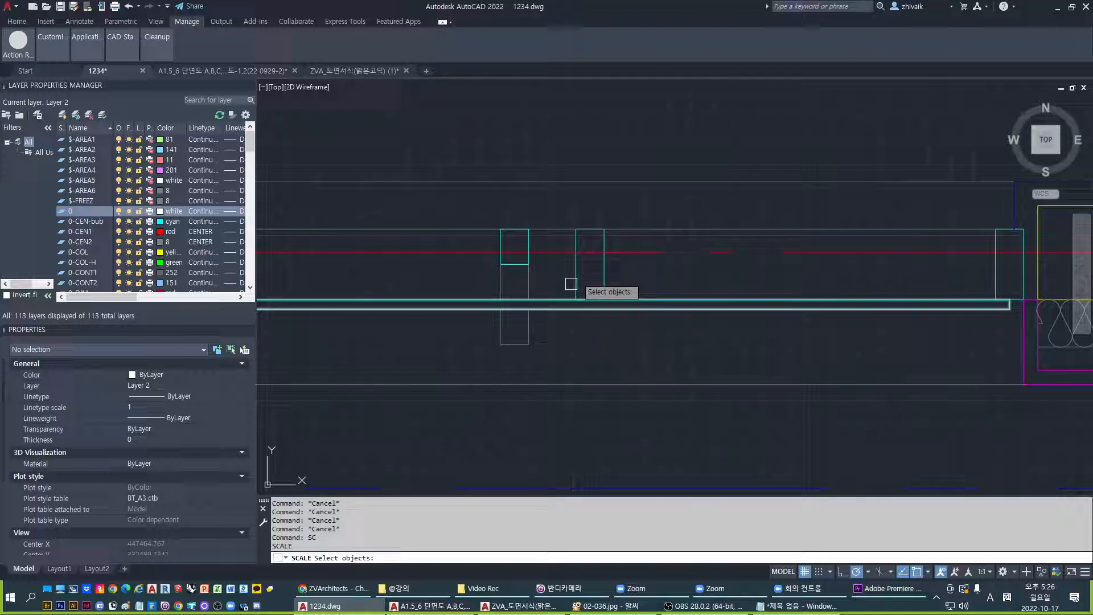
pyautogui.click(604, 273)
pyautogui.press('Return')
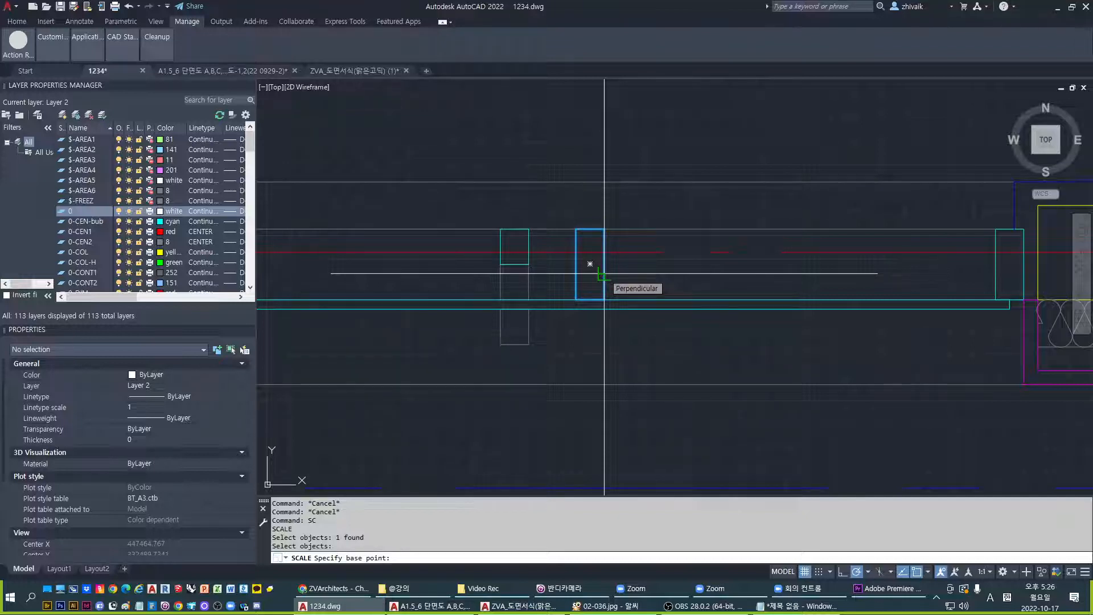
pyautogui.scroll(2, 604, 275)
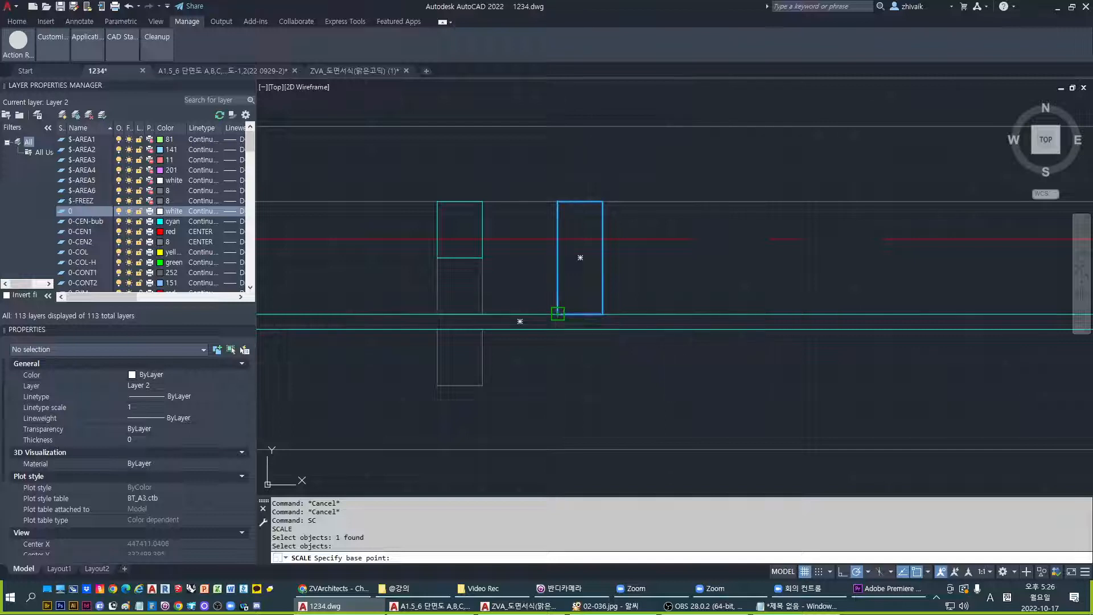
pyautogui.click(557, 313)
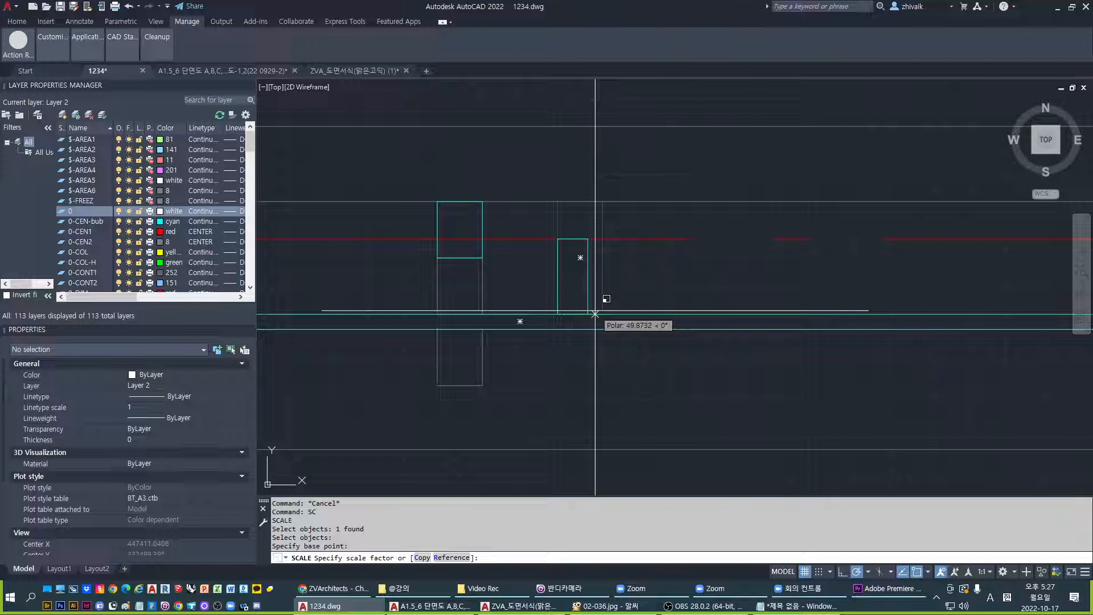
pyautogui.press('Escape')
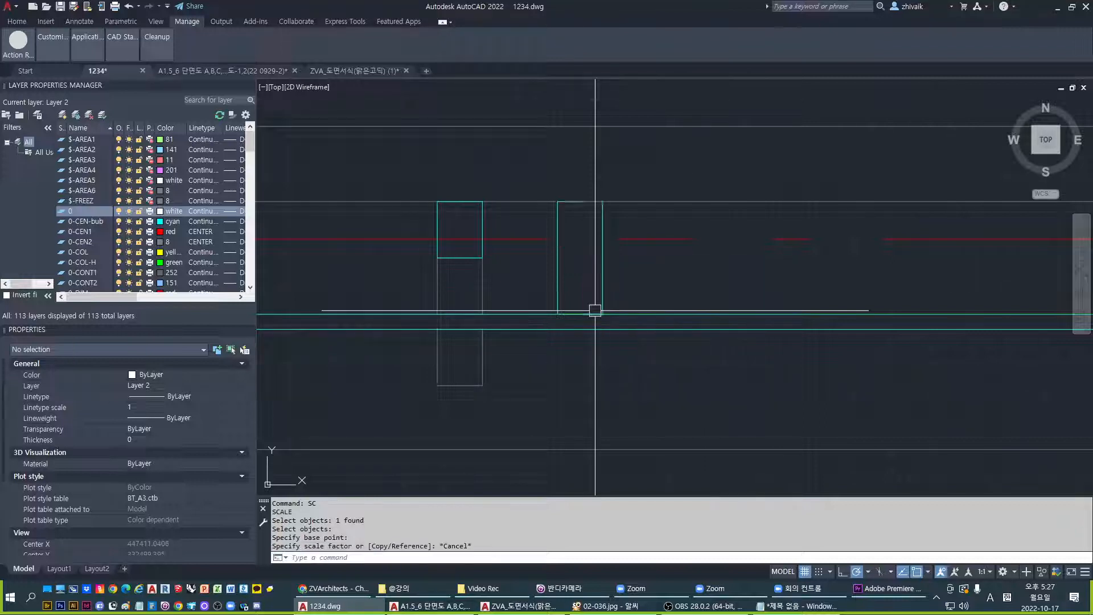
# Step: Scale the tall mullion rectangle by Reference from its lower right corner, matching its bottom edge to the distance to the grey rectangle's lower right corner
pyautogui.moveTo(554, 310); pyautogui.dragTo(593, 358, button='middle')
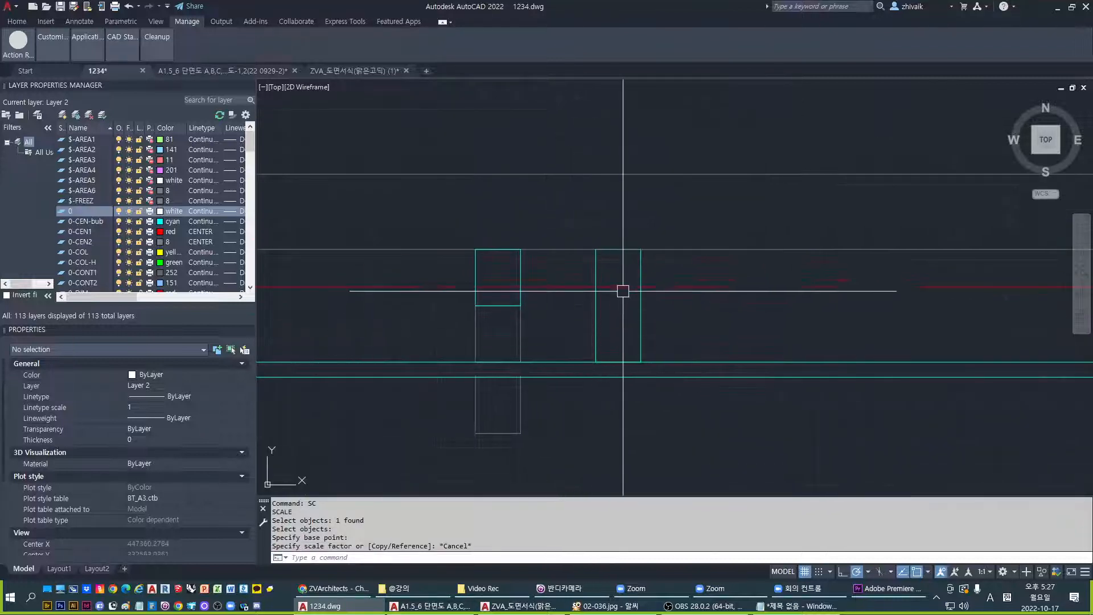
pyautogui.click(641, 304)
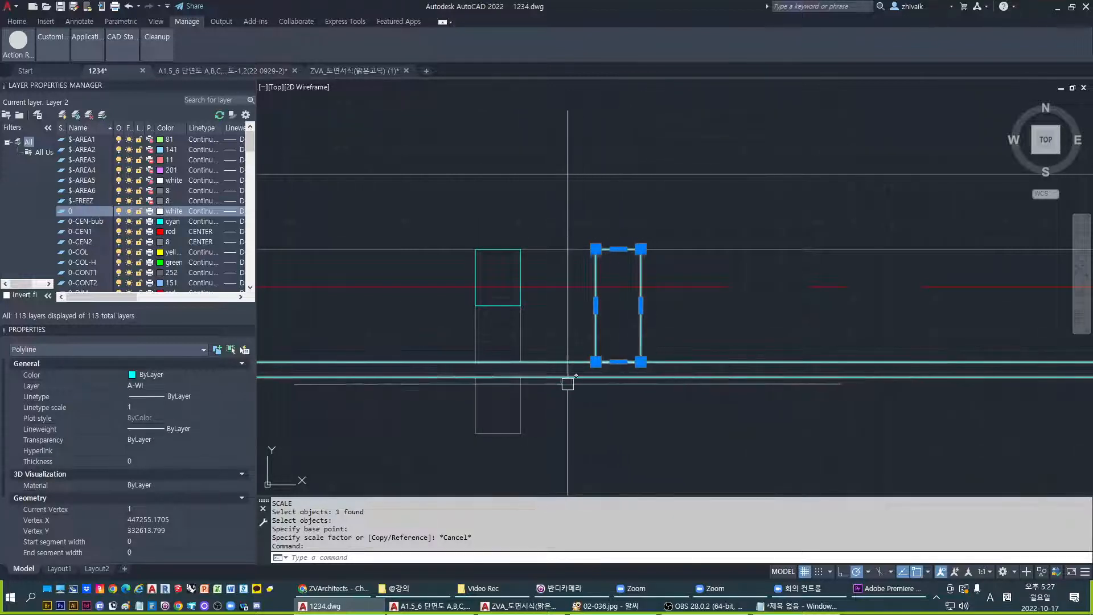
pyautogui.moveTo(640, 134); pyautogui.dragTo(629, 247, button='middle')
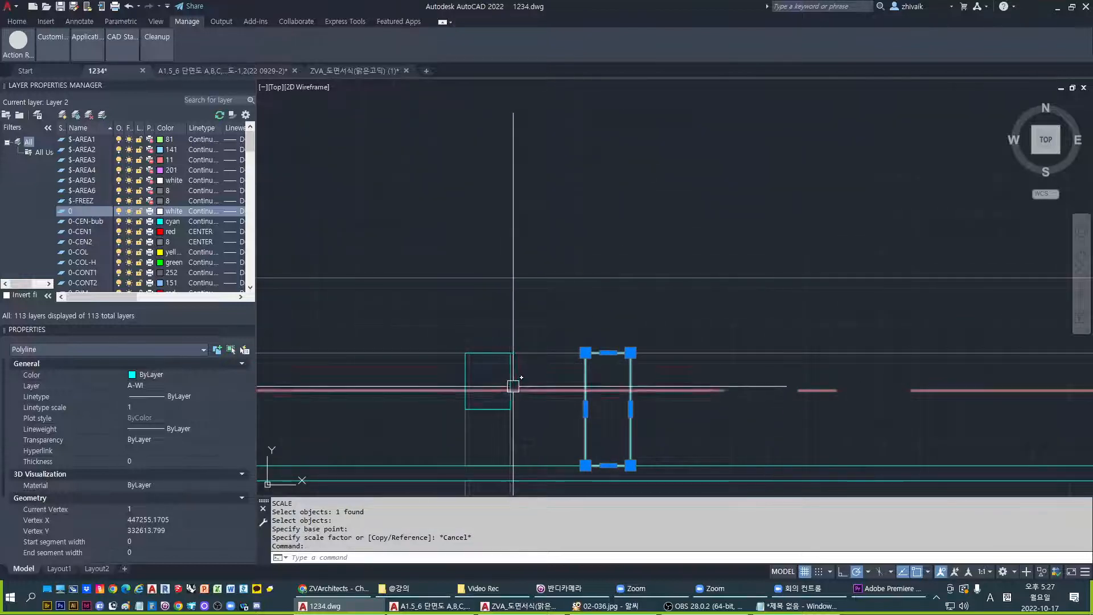
pyautogui.moveTo(522, 347); pyautogui.dragTo(517, 285, button='middle')
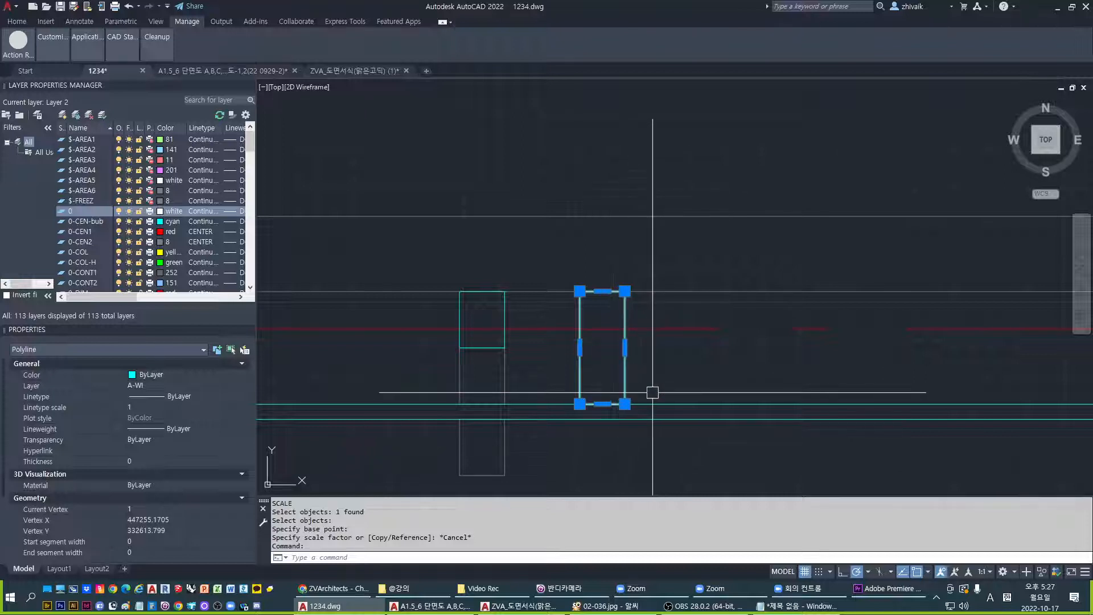
pyautogui.write('sc')
pyautogui.press('Return')
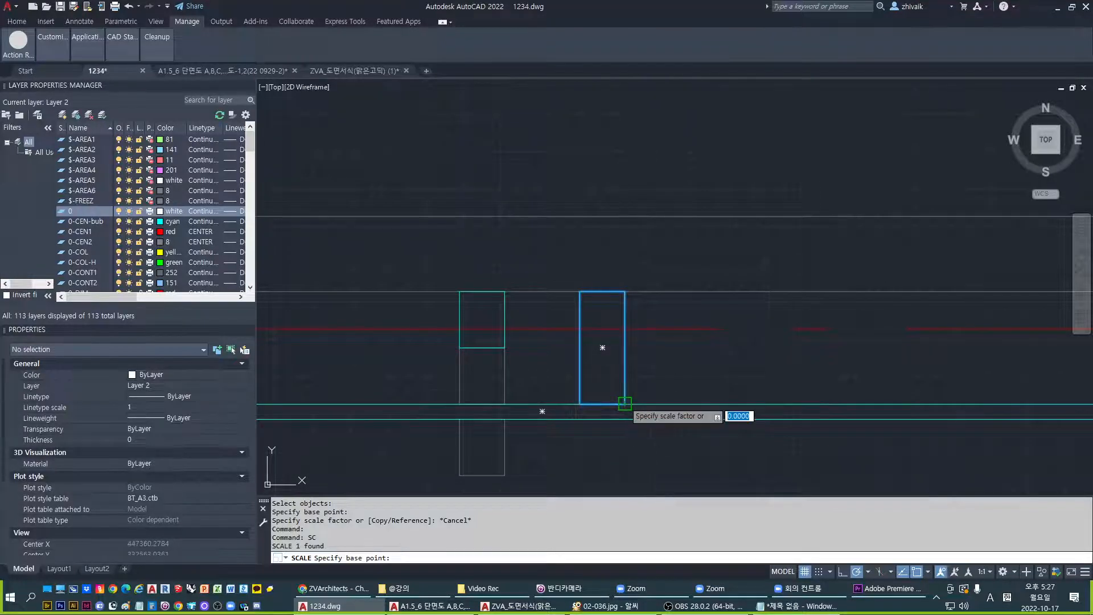
pyautogui.click(625, 404)
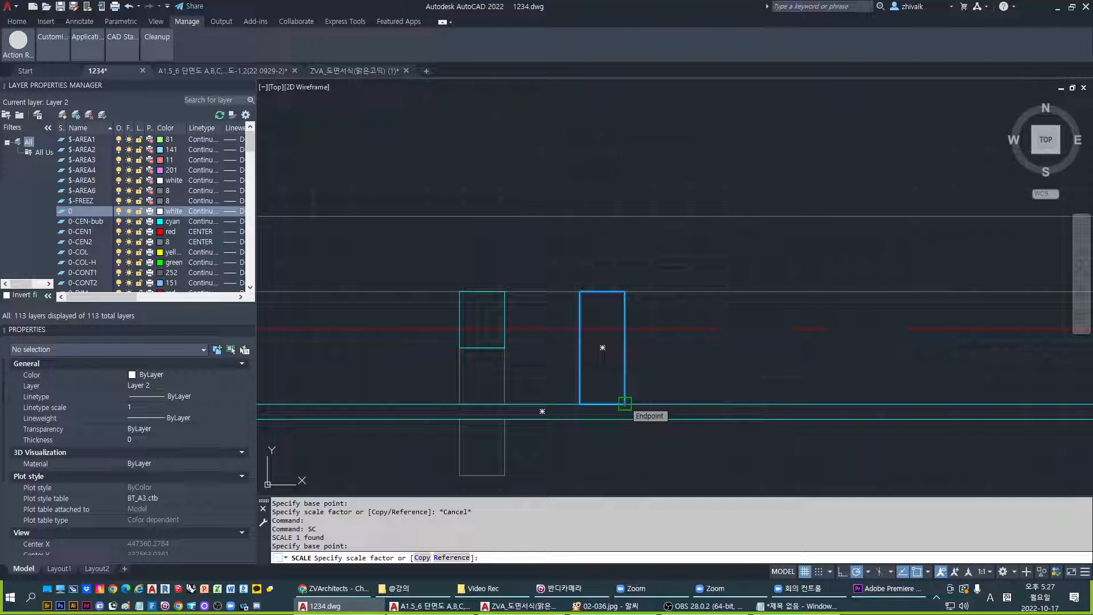
pyautogui.write('r')
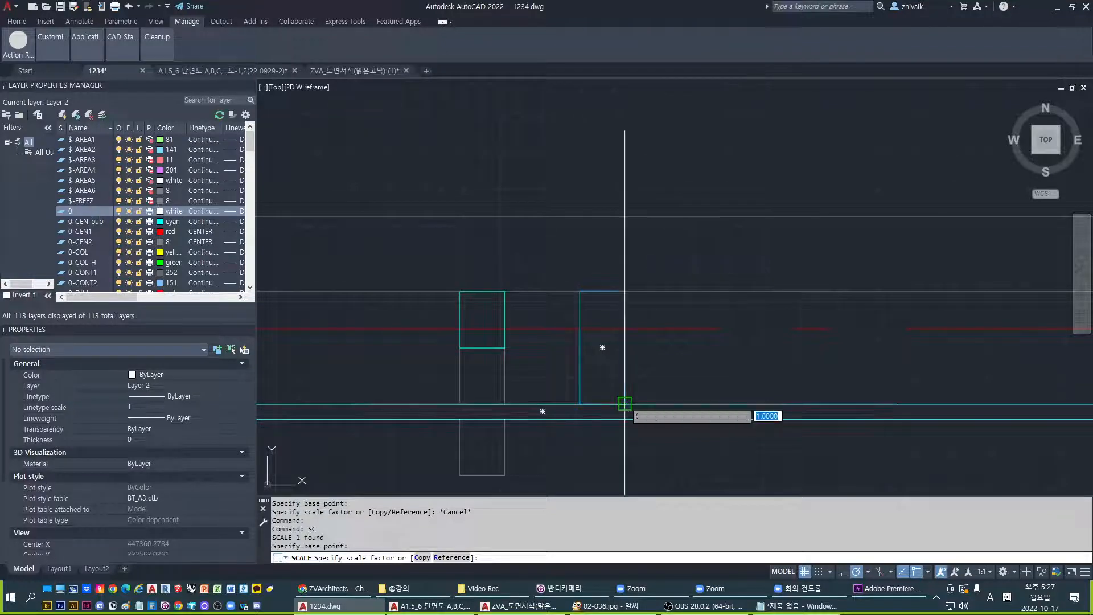
pyautogui.press('Return')
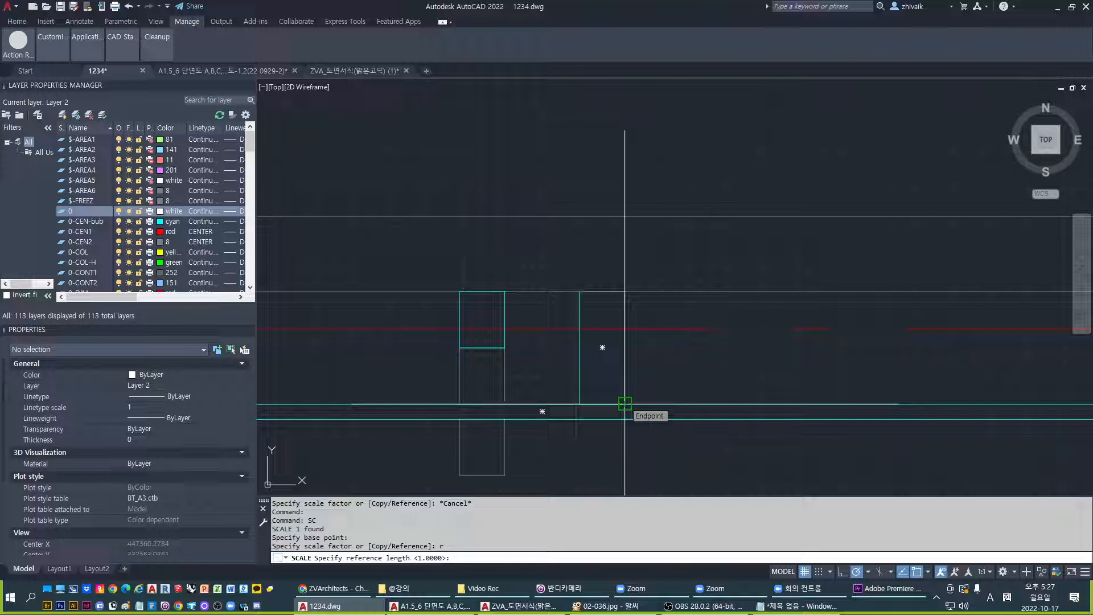
pyautogui.click(624, 404)
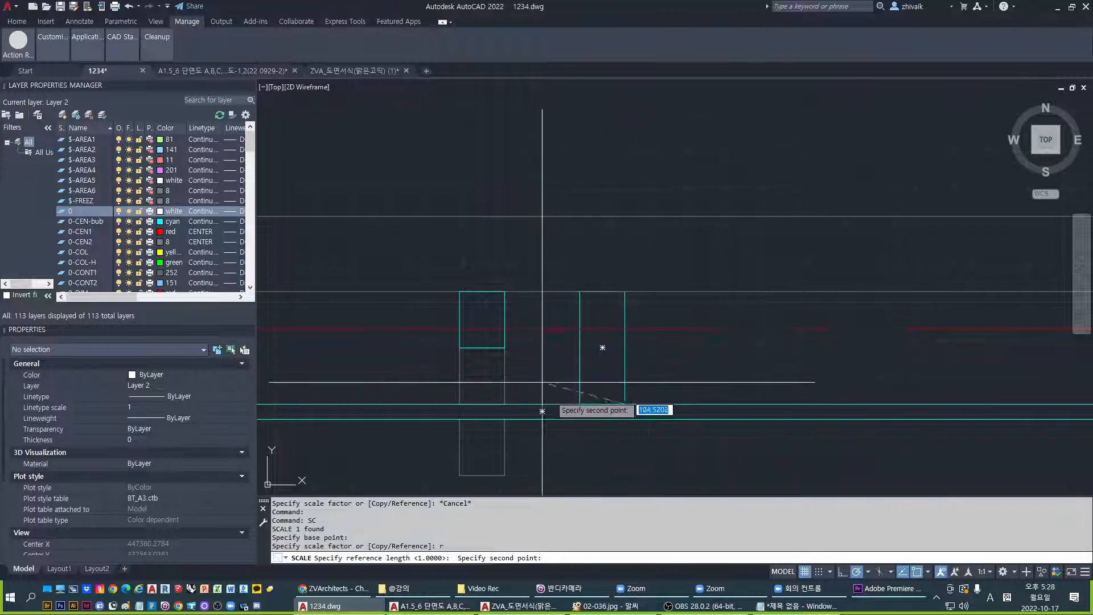
pyautogui.click(580, 404)
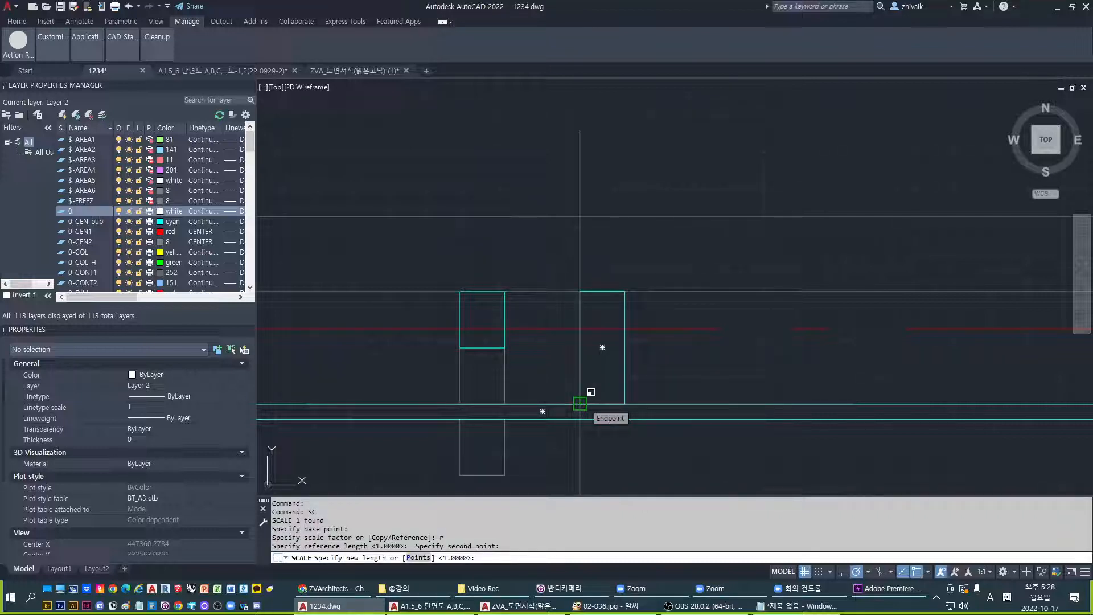
pyautogui.click(505, 404)
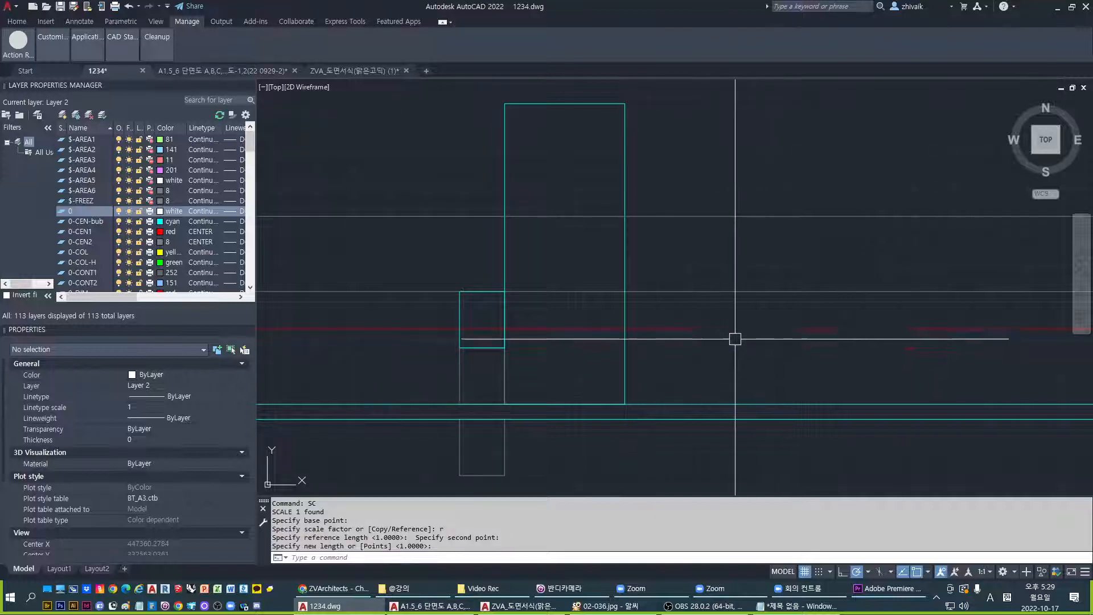
# Step: Delete the enlarged mullion rectangle beside the small cyan rectangle
pyautogui.click(637, 373)
pyautogui.click(617, 371)
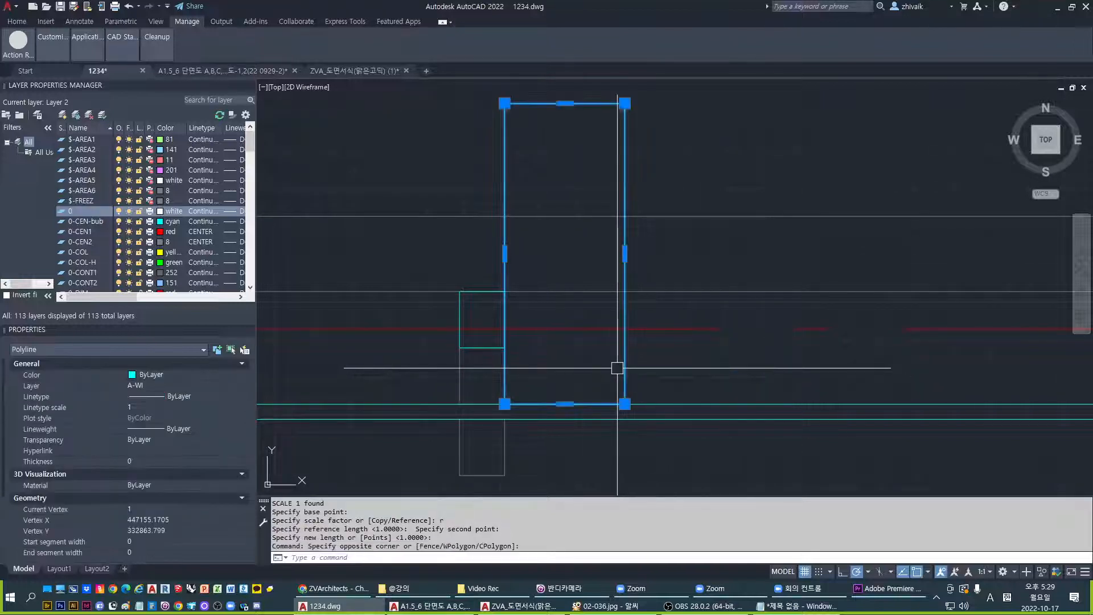
pyautogui.press('Delete')
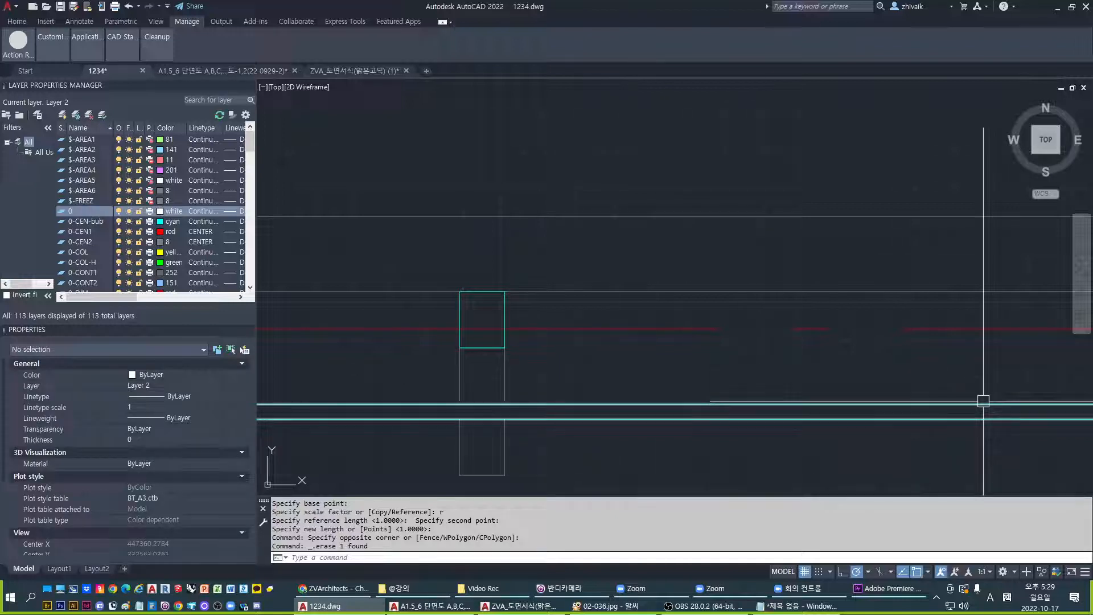
# Step: Switch to the ALSee (알씨) image viewer and examine the dimensioned floor plan in 02-036.jpg at full screen
pyautogui.hotkey('alt', 'Tab')
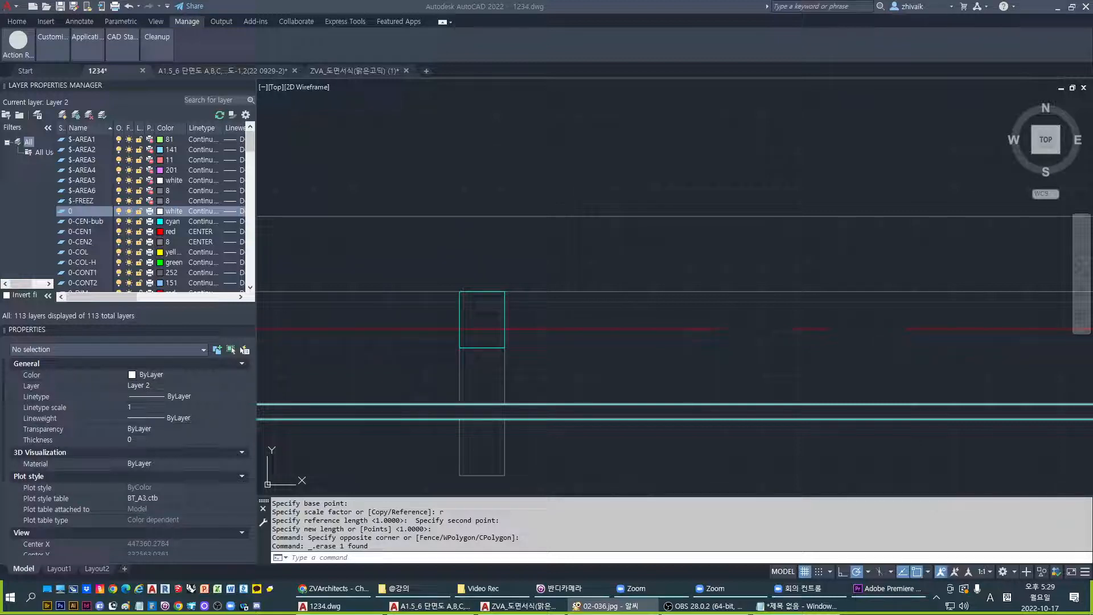
pyautogui.press('Right')
pyautogui.press('Right')
pyautogui.press('Right')
pyautogui.press('Right')
pyautogui.press('Right')
pyautogui.press('Right')
pyautogui.press('Right')
pyautogui.press('Left')
pyautogui.press('Left')
pyautogui.press('Left')
pyautogui.press('Left')
pyautogui.press('Left')
pyautogui.press('Right')
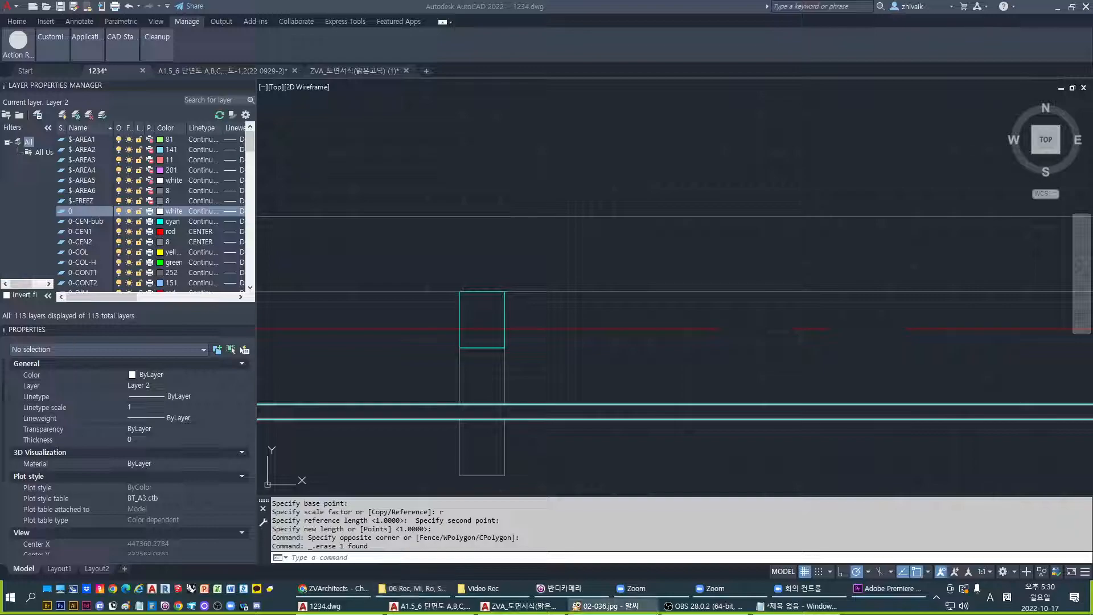
pyautogui.click(605, 606)
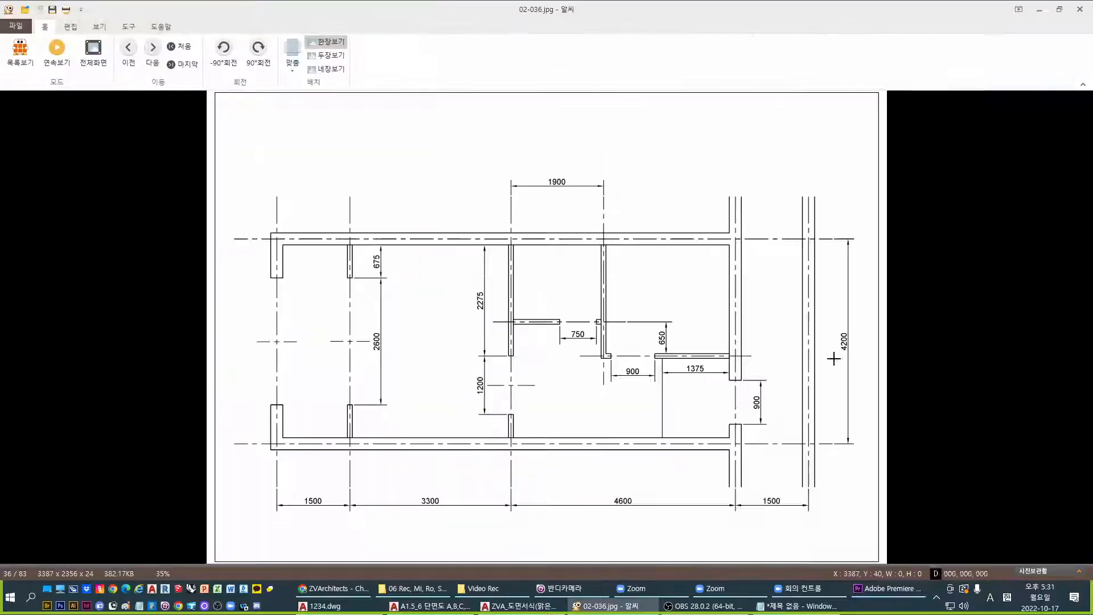
pyautogui.doubleClick(1020, 312)
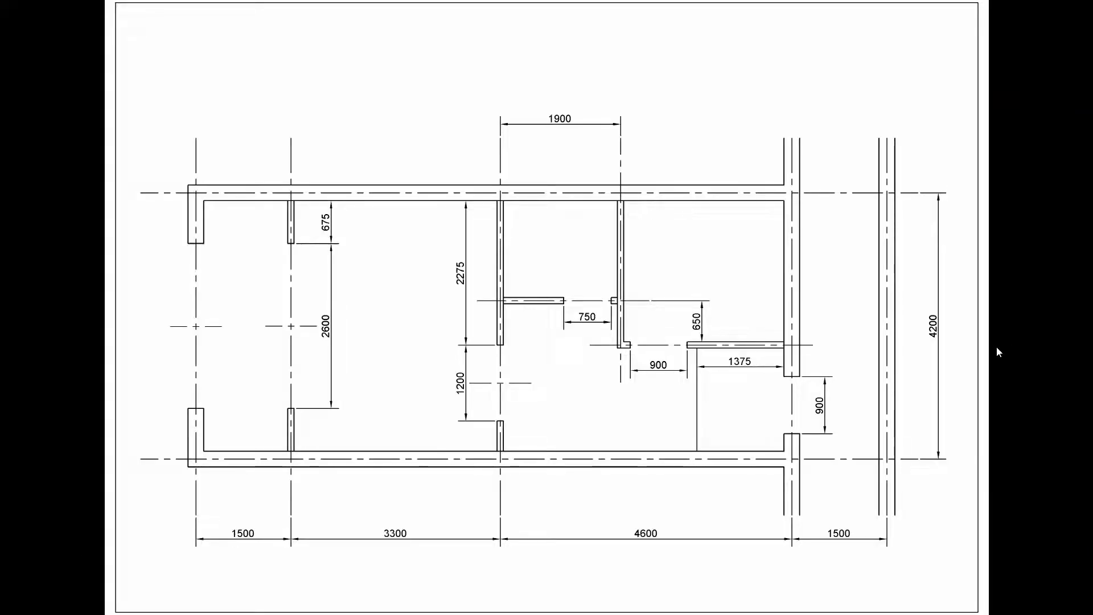